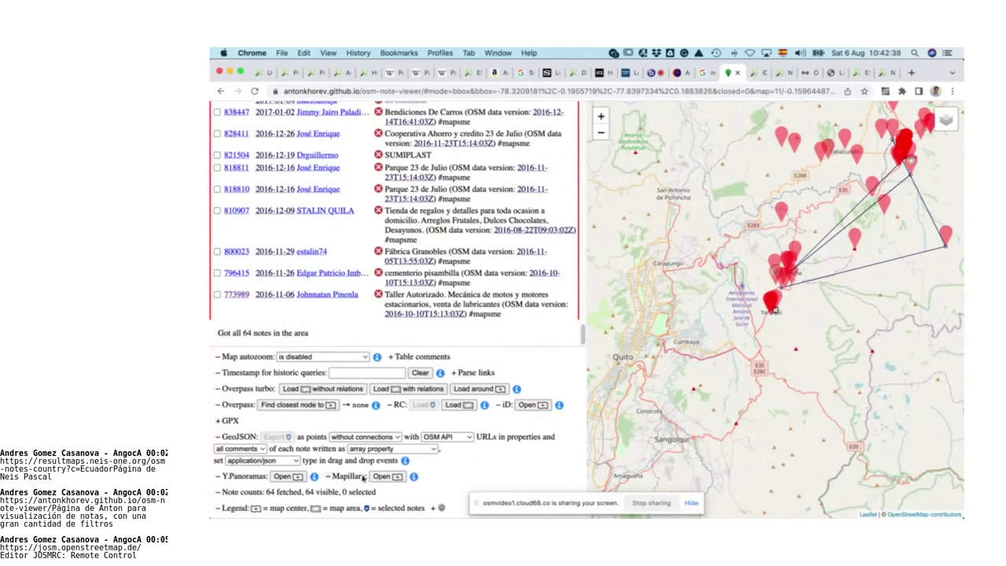
Step: Collapse the iD, Mapillary, Note counts, Legend and Y.Panoramas tool sections in the note viewer
{"action": "left_click", "coordinate": [501, 407]}
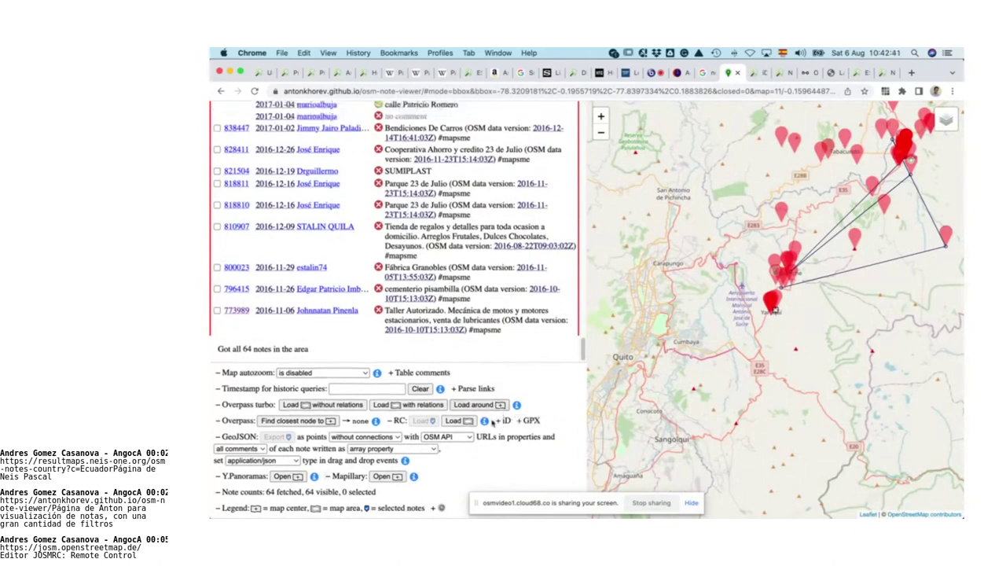
{"action": "left_click", "coordinate": [328, 476]}
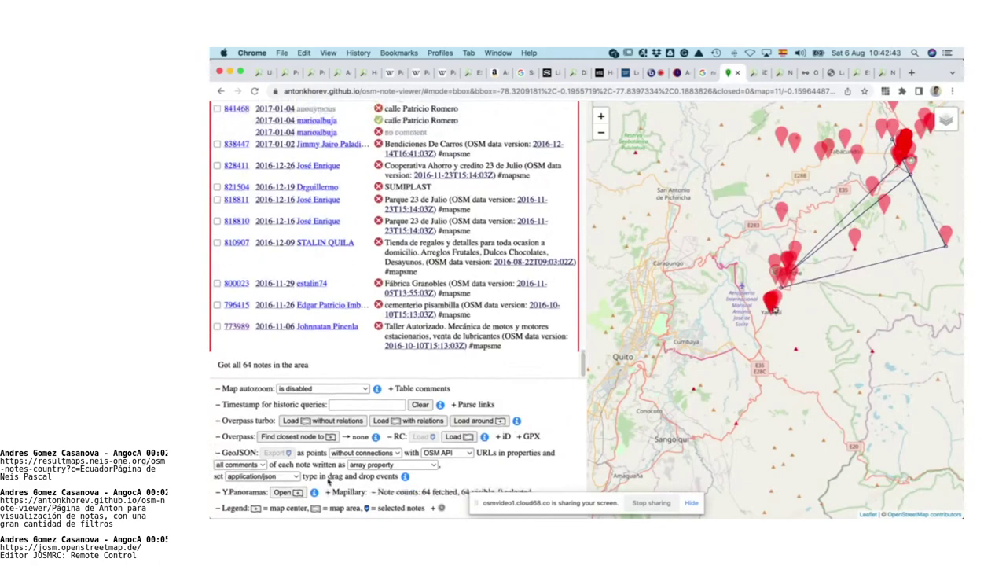
{"action": "left_click", "coordinate": [374, 493]}
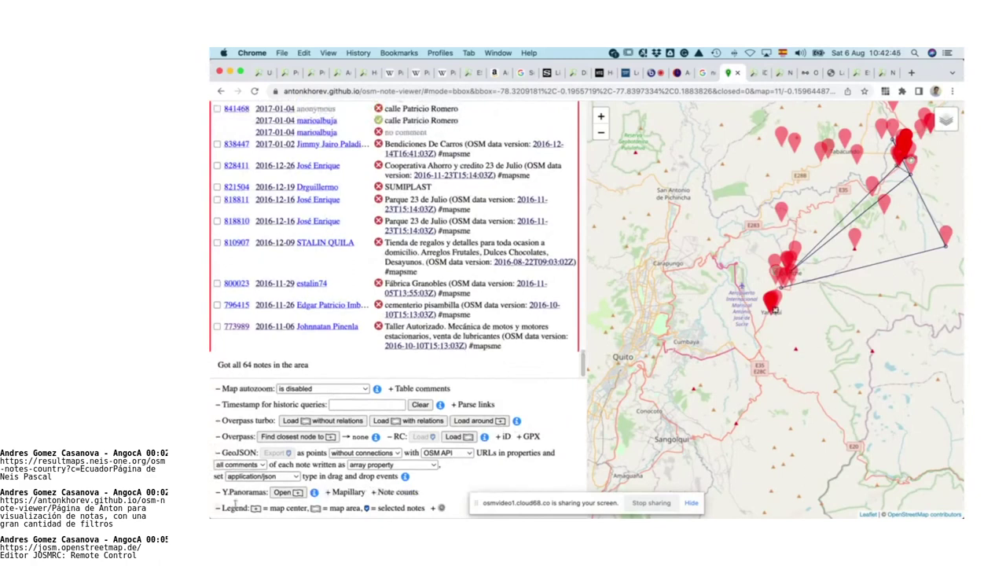
{"action": "left_click", "coordinate": [217, 511]}
{"action": "left_click", "coordinate": [216, 509]}
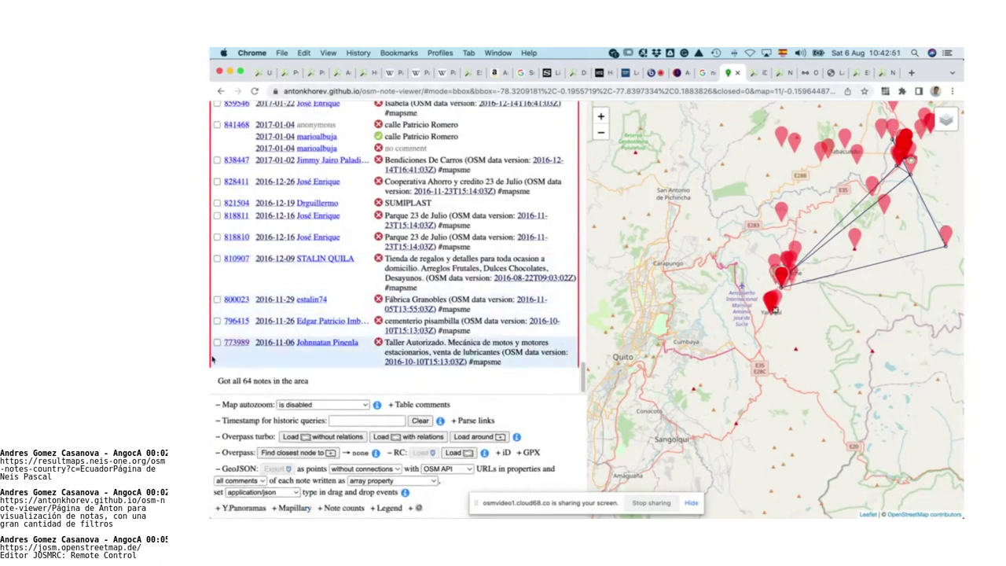
Step: Select note 773989, load it into the editor by remote control and switch to JOSM to view it
{"action": "left_click", "coordinate": [216, 343]}
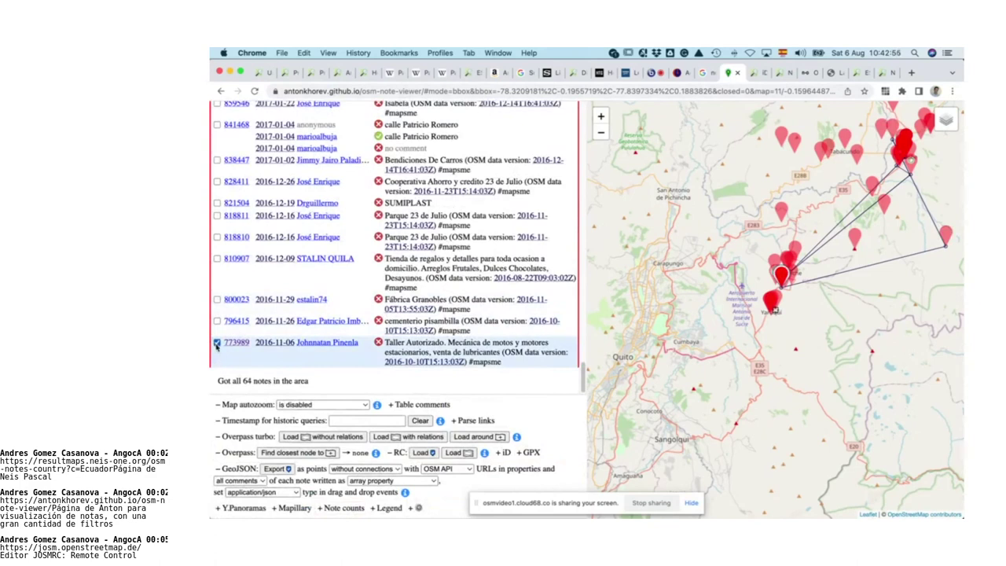
{"action": "left_click", "coordinate": [432, 454]}
{"action": "left_click", "coordinate": [431, 455]}
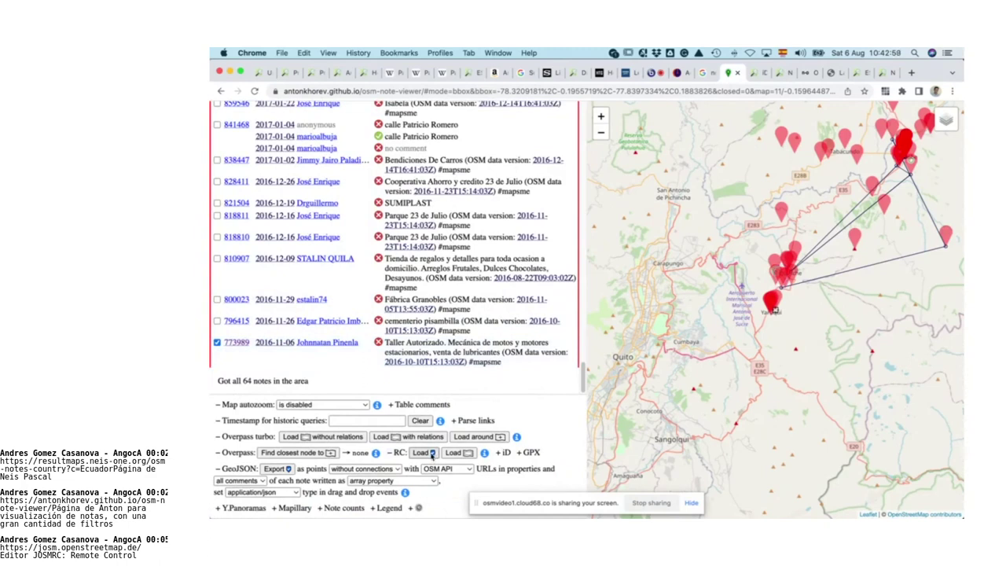
{"action": "key", "text": "super+Tab"}
{"action": "key", "text": "super+Tab"}
{"action": "key", "text": "super+Tab"}
{"action": "key", "text": "Tab"}
{"action": "key", "text": "super+Tab"}
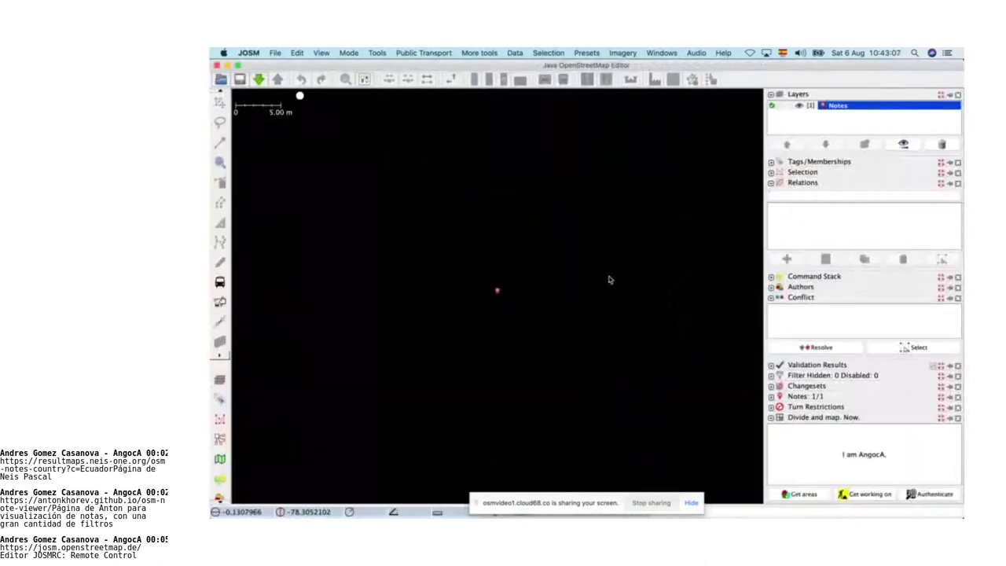
Step: Try to load the note viewer's whole map area into JOSM by remote control
{"action": "key", "text": "super+Tab"}
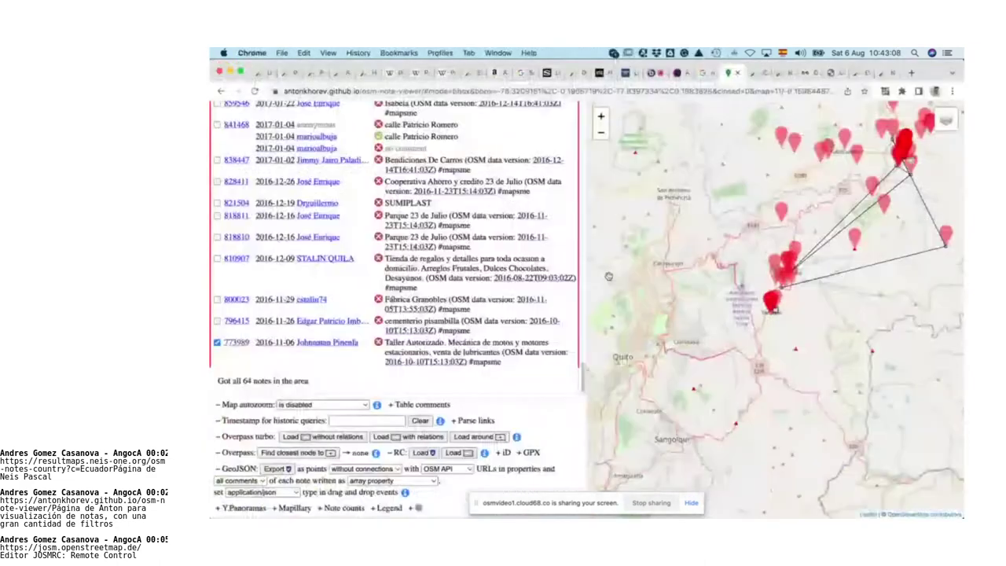
{"action": "left_click", "coordinate": [469, 453]}
{"action": "left_click", "coordinate": [484, 452]}
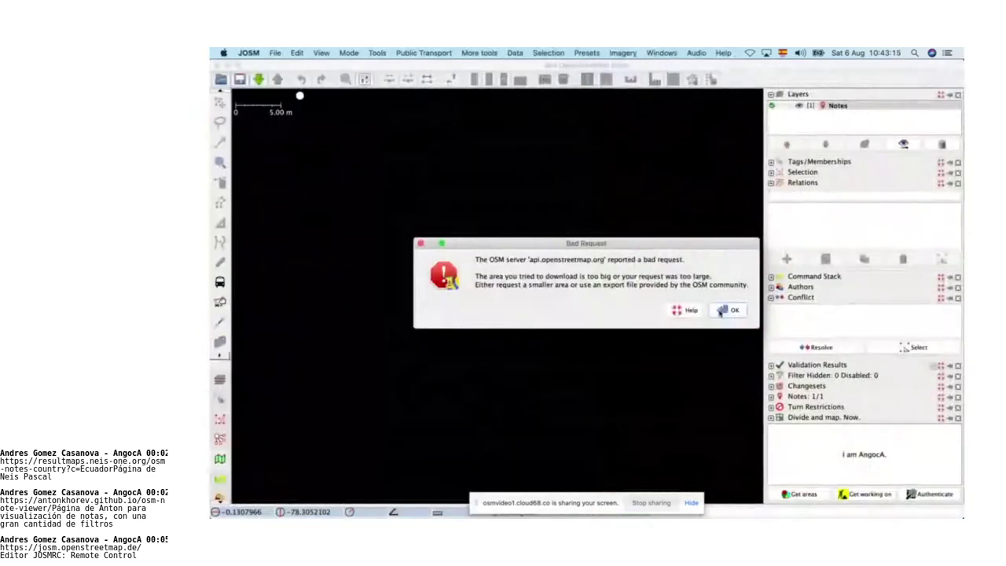
{"action": "left_click", "coordinate": [728, 312]}
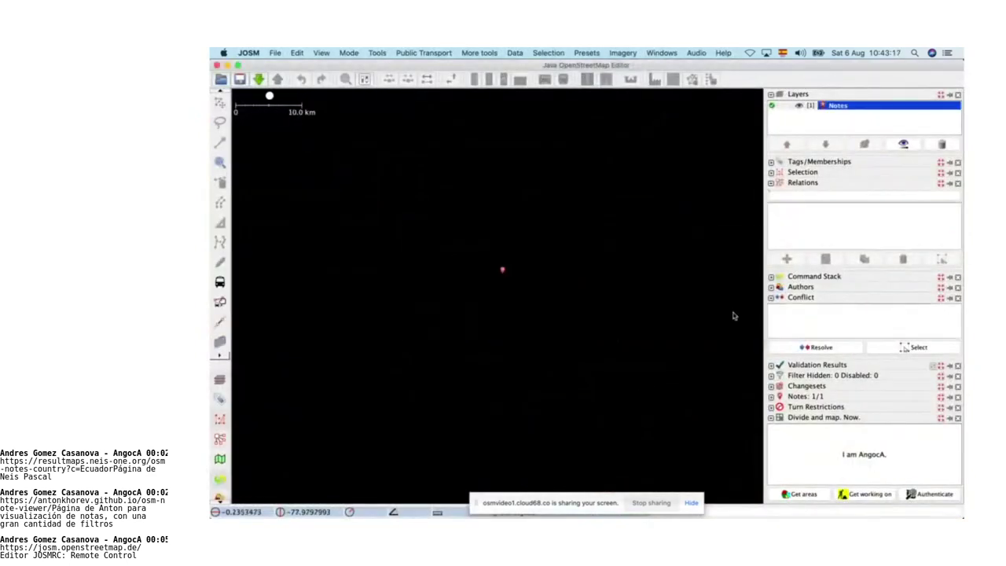
Step: Load the selected note into JOSM again from the note viewer and add the OpenStreetMap Carto (Standard) imagery layer
{"action": "key", "text": "super+Tab"}
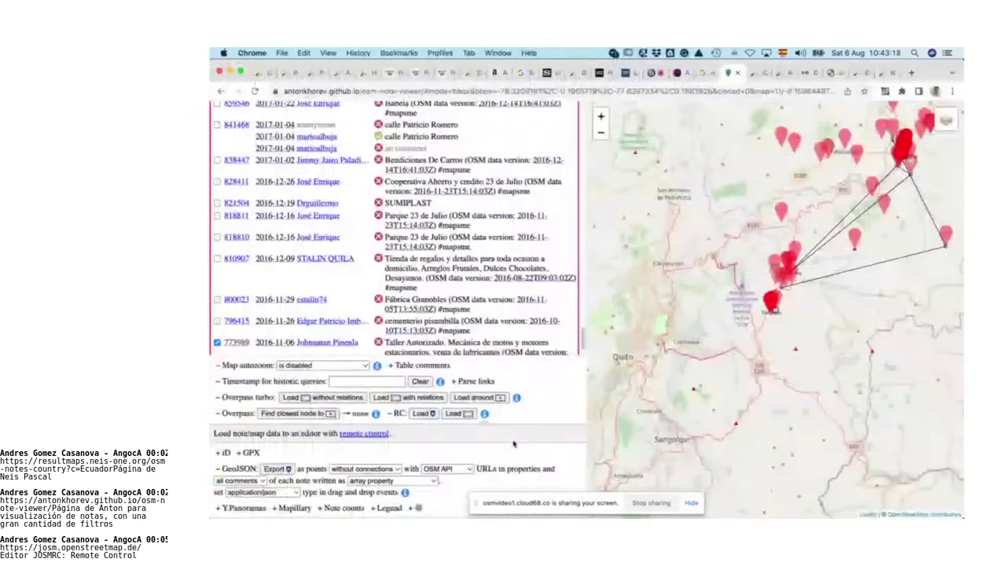
{"action": "left_click", "coordinate": [430, 414]}
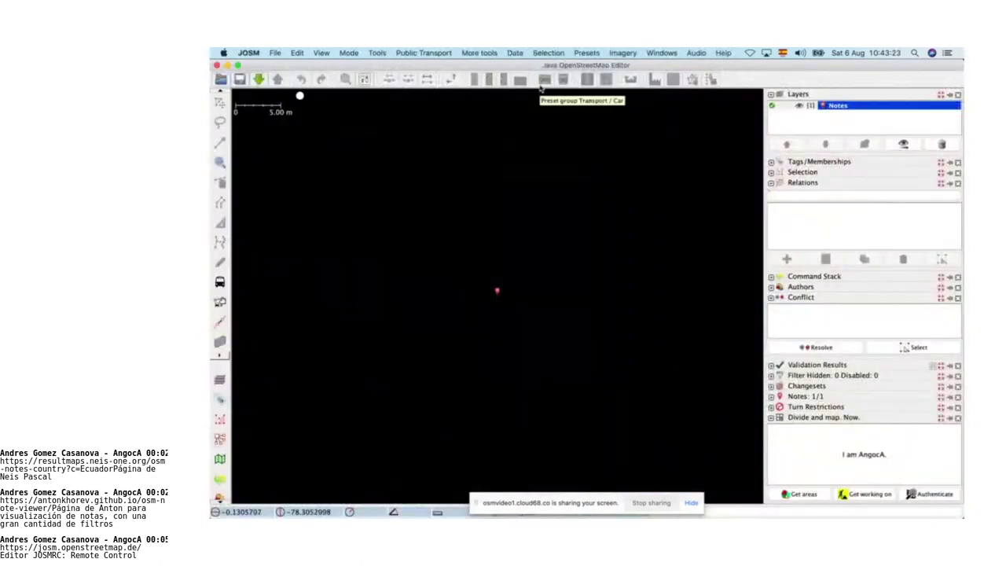
{"action": "left_click", "coordinate": [625, 53]}
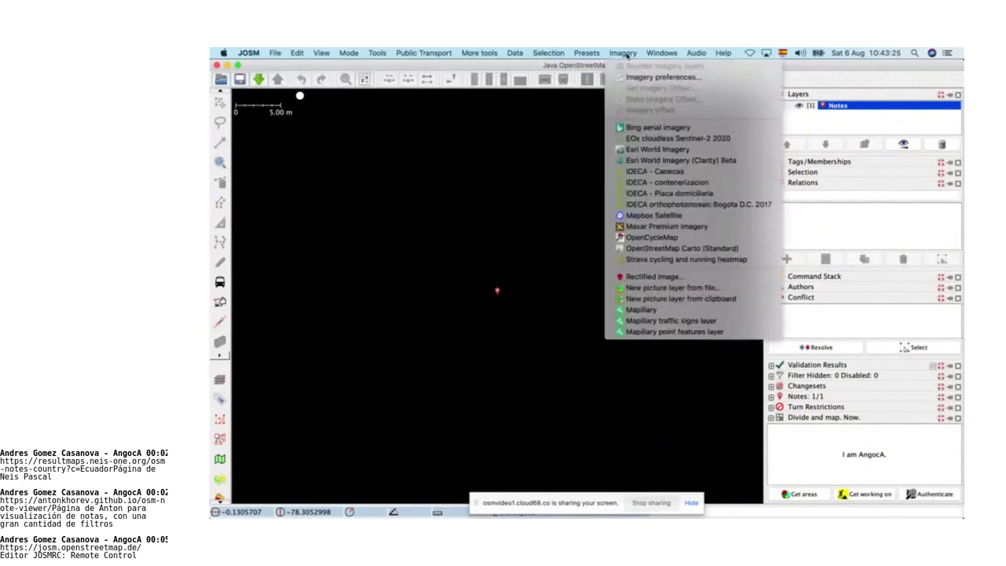
{"action": "left_click", "coordinate": [690, 249]}
{"action": "left_click", "coordinate": [626, 55]}
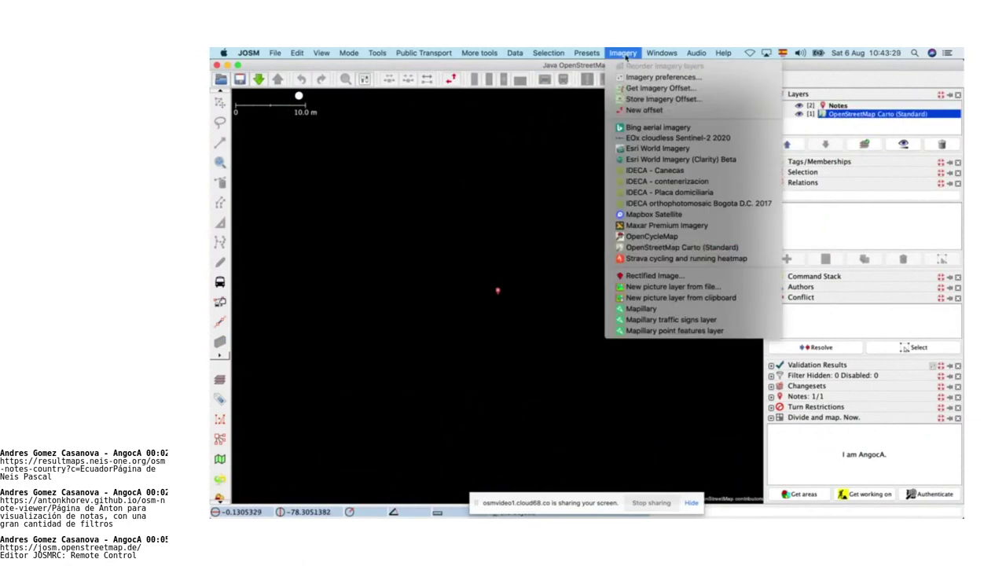
{"action": "left_click", "coordinate": [626, 55]}
Step: Download the OpenStreetMap data and raw GPS data for the area around the note
{"action": "left_click", "coordinate": [259, 79]}
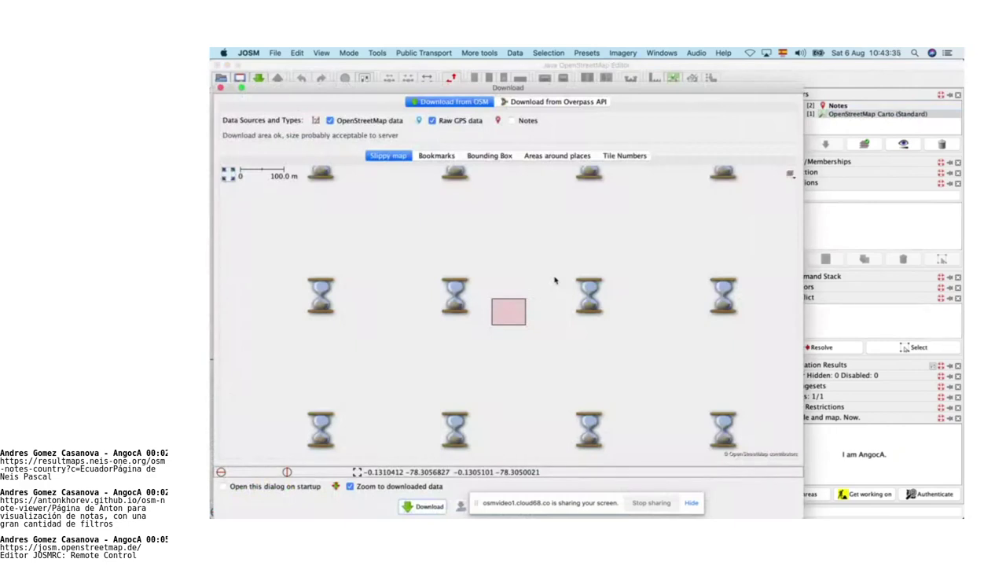
{"action": "left_click", "coordinate": [429, 507]}
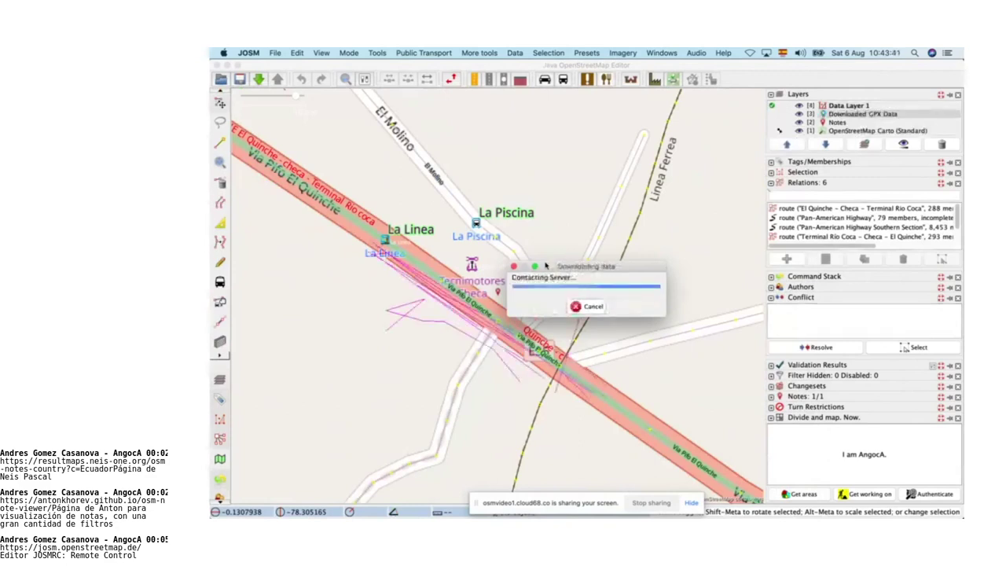
Step: Switch to Chrome, review the JOSM/RemoteControl wiki page linked from the note viewer, and close it and the iD editor tab
{"action": "key", "text": "super+Tab"}
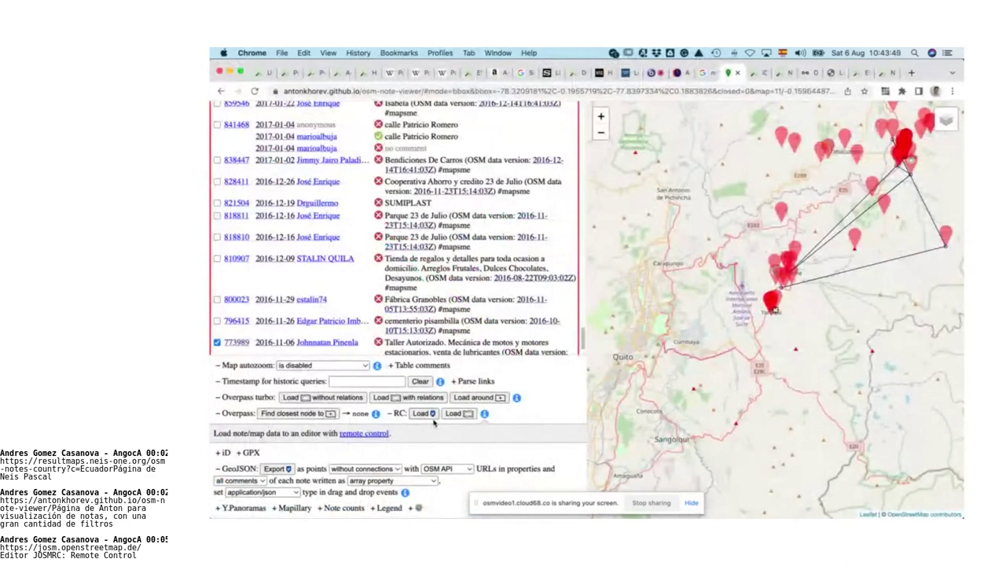
{"action": "left_click", "coordinate": [433, 419]}
{"action": "left_click", "coordinate": [384, 434]}
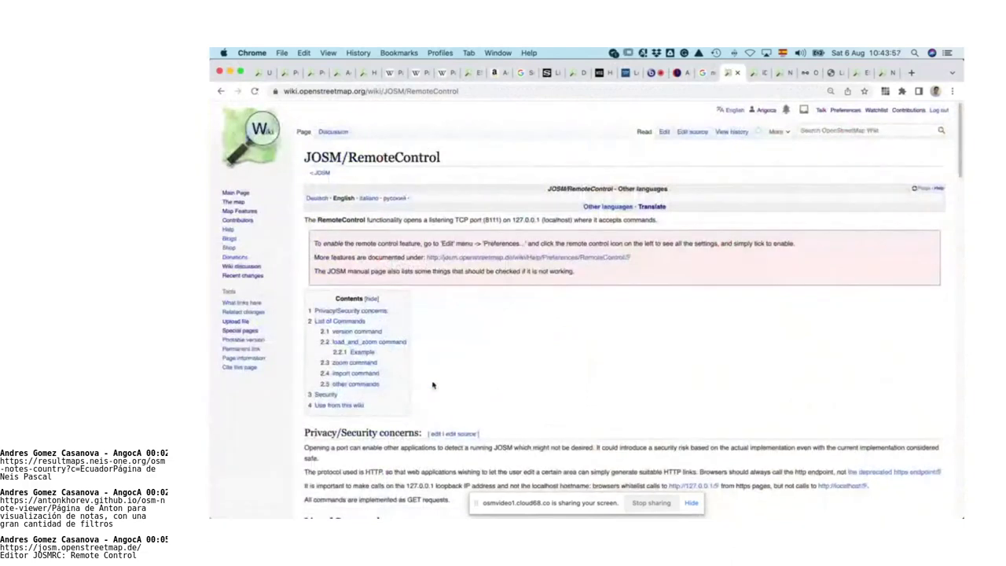
{"action": "scroll", "coordinate": [665, 242], "scroll_direction": "down", "scroll_amount": 15}
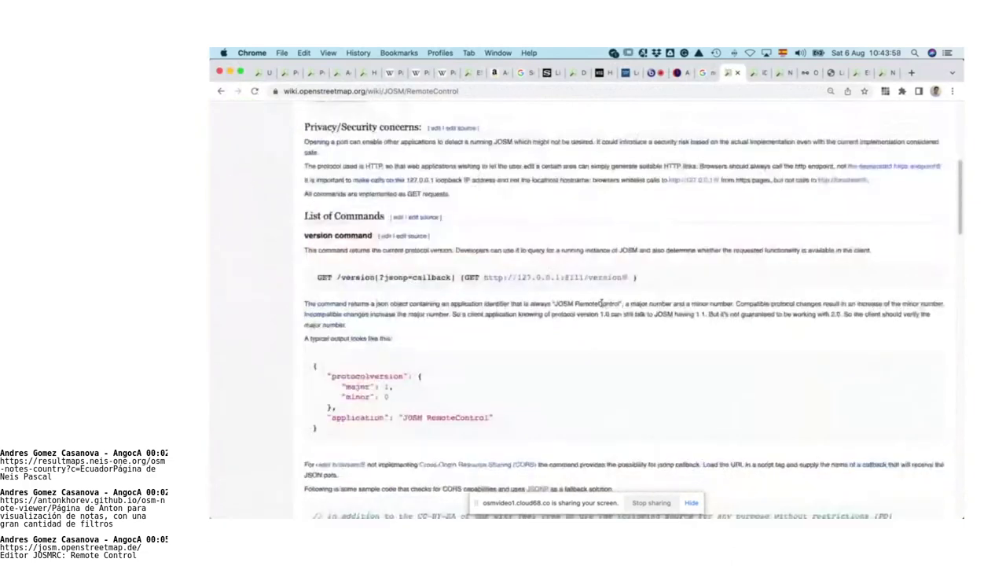
{"action": "scroll", "coordinate": [602, 306], "scroll_direction": "up", "scroll_amount": 5}
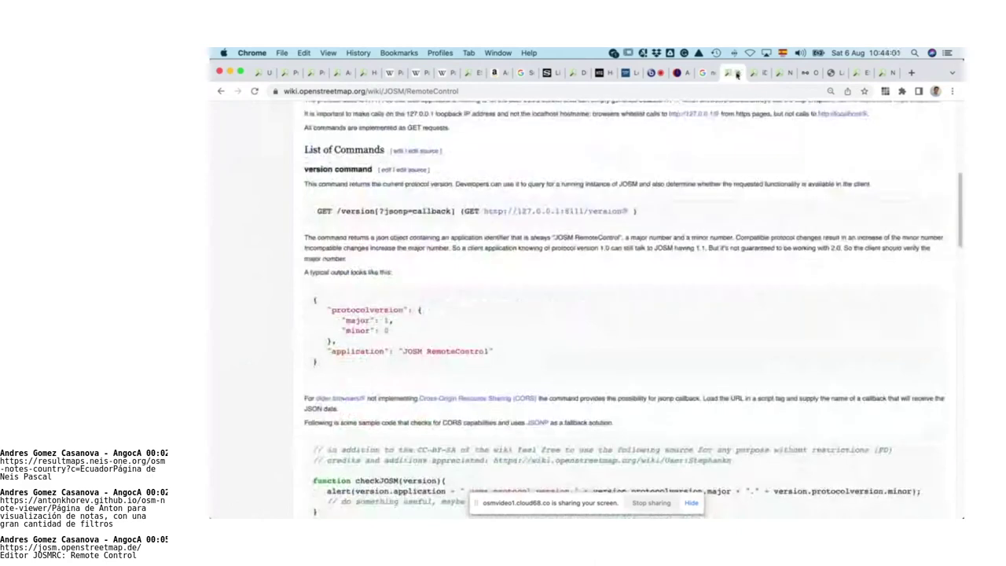
{"action": "left_click", "coordinate": [736, 73]}
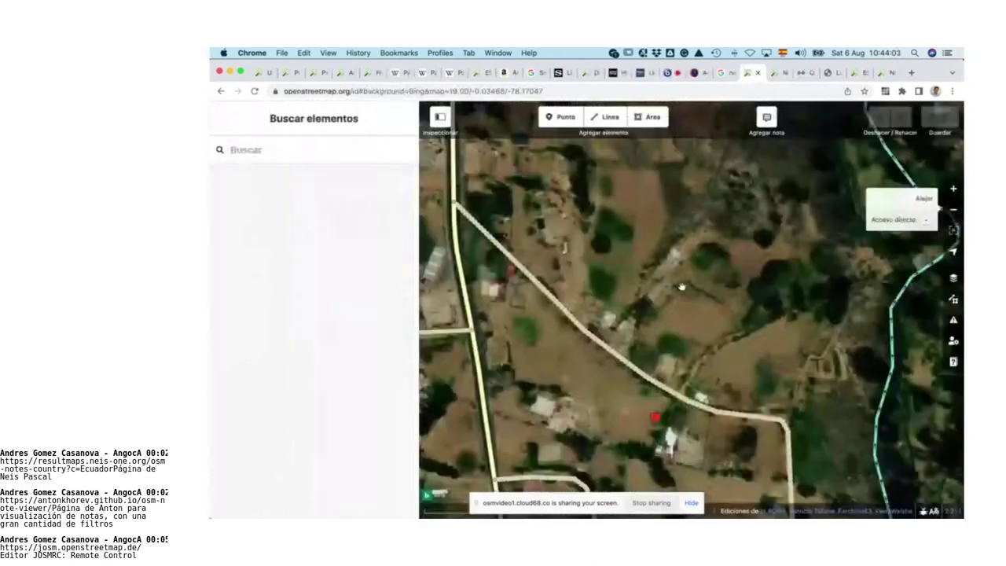
{"action": "left_click", "coordinate": [760, 74]}
Step: Switch to JOSM, delete the downloaded GPX data layer and toggle the OpenStreetMap Carto layer off and on
{"action": "key", "text": "super+Tab"}
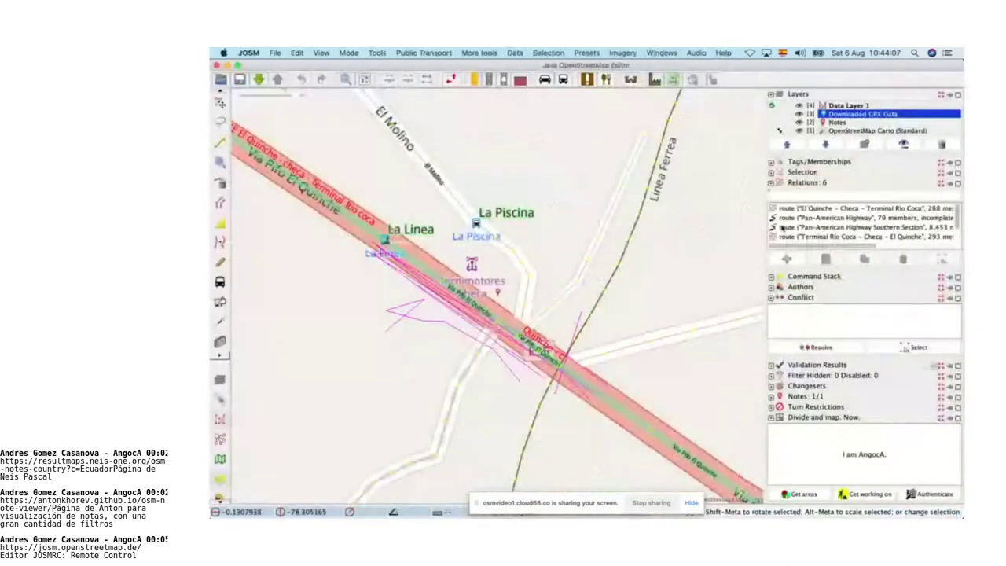
{"action": "left_click", "coordinate": [944, 146]}
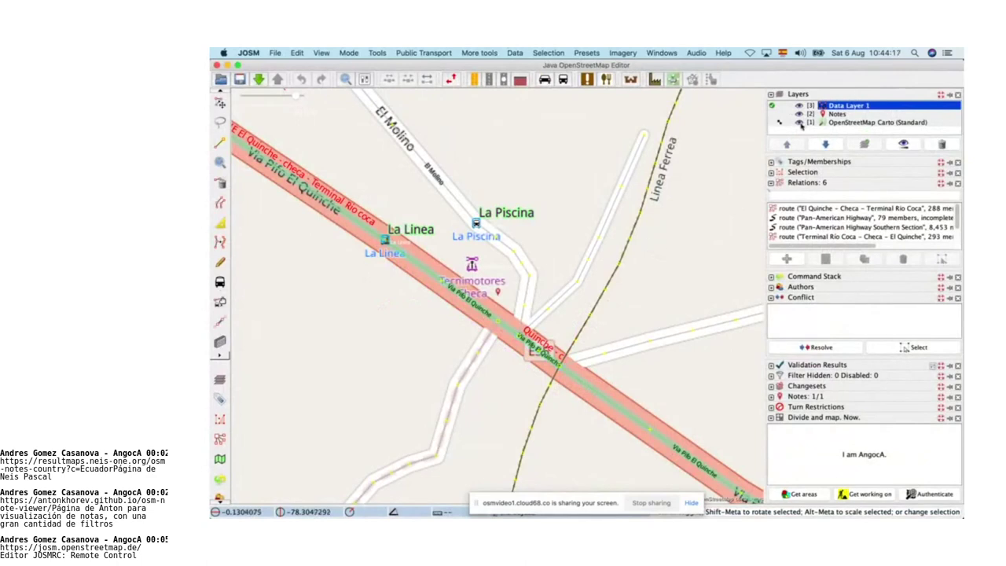
{"action": "left_click", "coordinate": [801, 124]}
{"action": "left_click", "coordinate": [801, 124]}
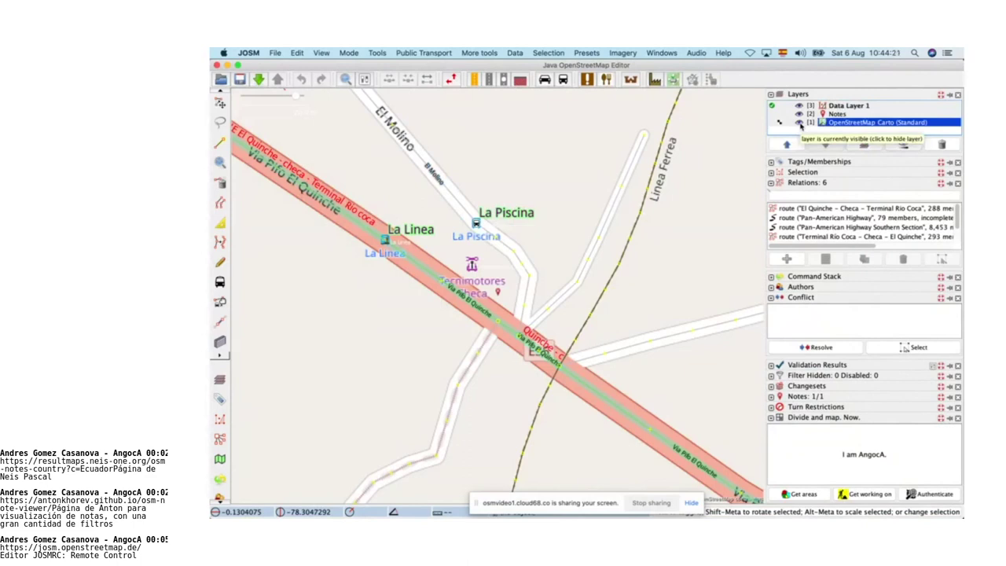
Step: Compare the note 773989 web page with JOSM and examine the Tecnimotores Checa workshop beside the note
{"action": "key", "text": "super+Tab"}
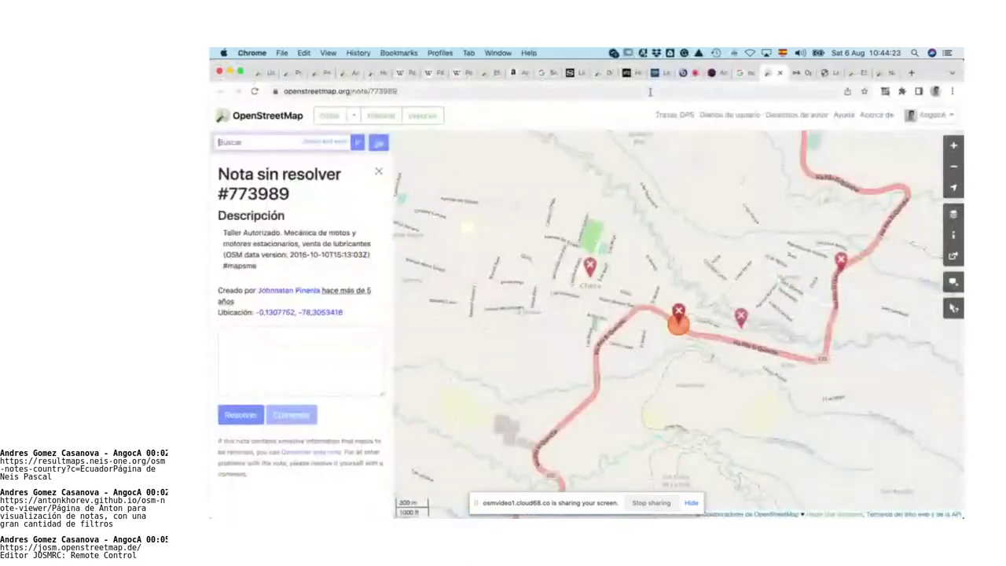
{"action": "left_click", "coordinate": [690, 76]}
{"action": "key", "text": "super+Tab"}
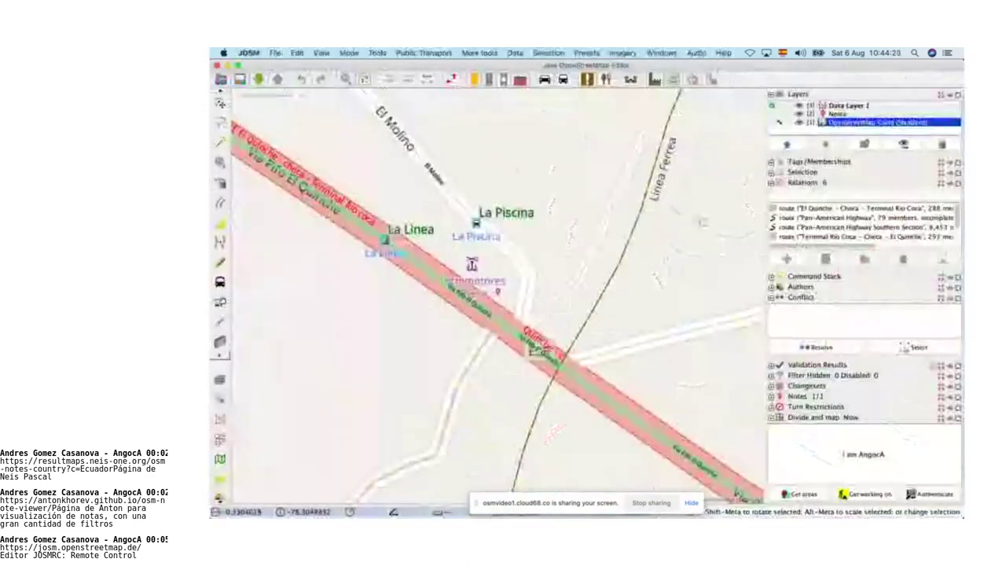
{"action": "key", "text": "super+Tab"}
{"action": "key", "text": "super+Tab"}
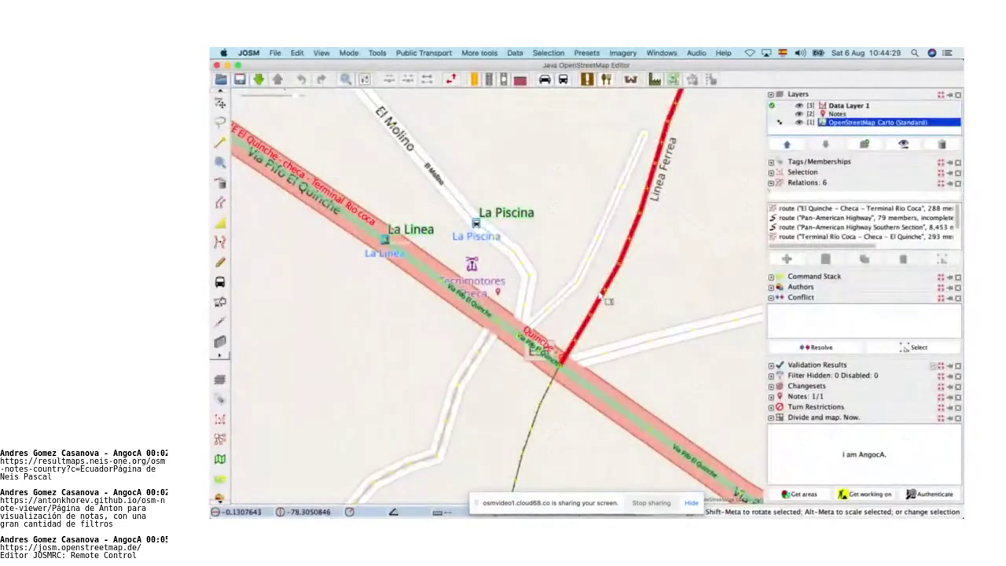
{"action": "scroll", "coordinate": [457, 265], "scroll_direction": "up", "scroll_amount": 5}
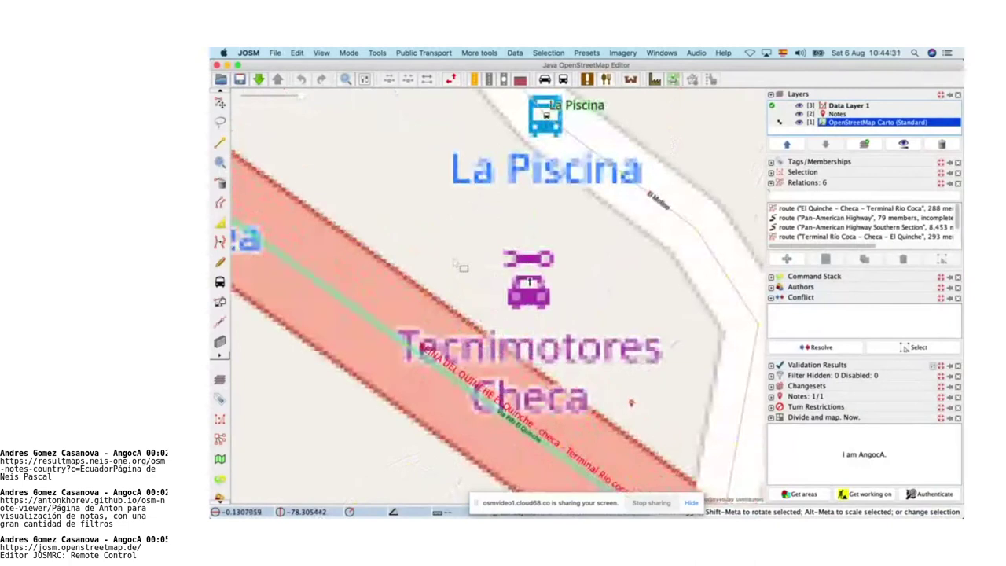
Step: Switch to Chrome, look through the open tabs and reopen the closed iD editor and JOSM/RemoteControl wiki tabs
{"action": "key", "text": "super+Tab"}
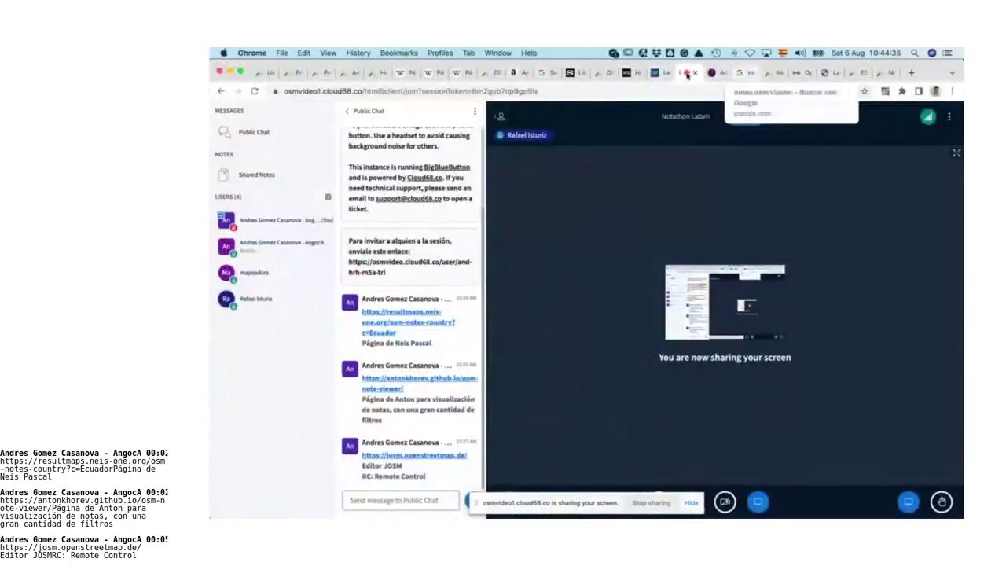
{"action": "left_click", "coordinate": [713, 73]}
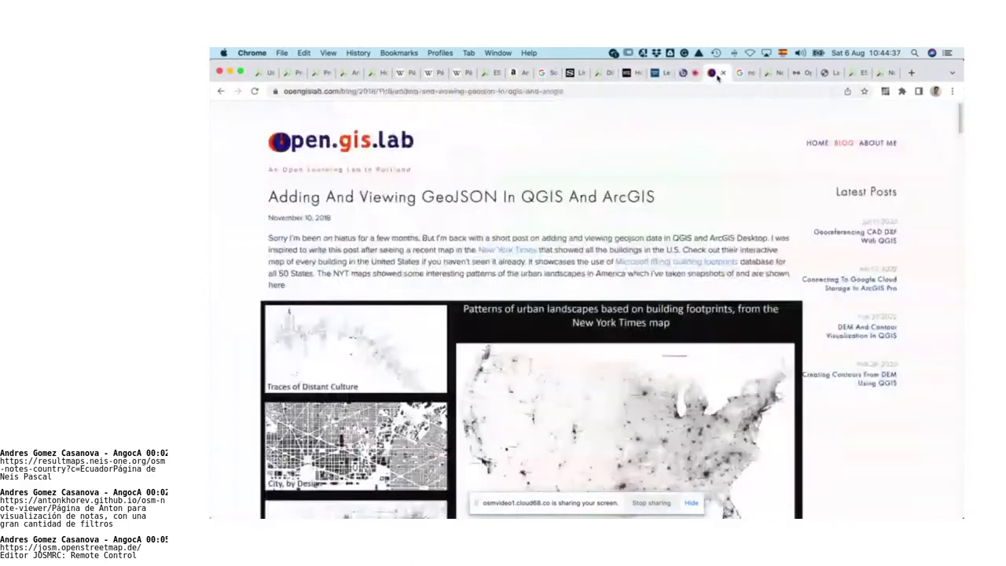
{"action": "left_click", "coordinate": [744, 73]}
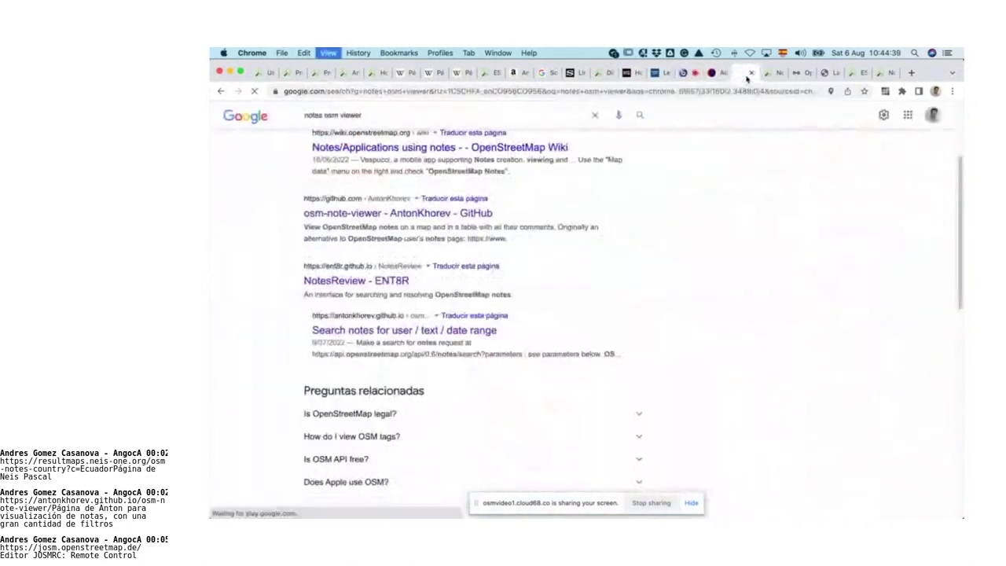
{"action": "left_click", "coordinate": [748, 75]}
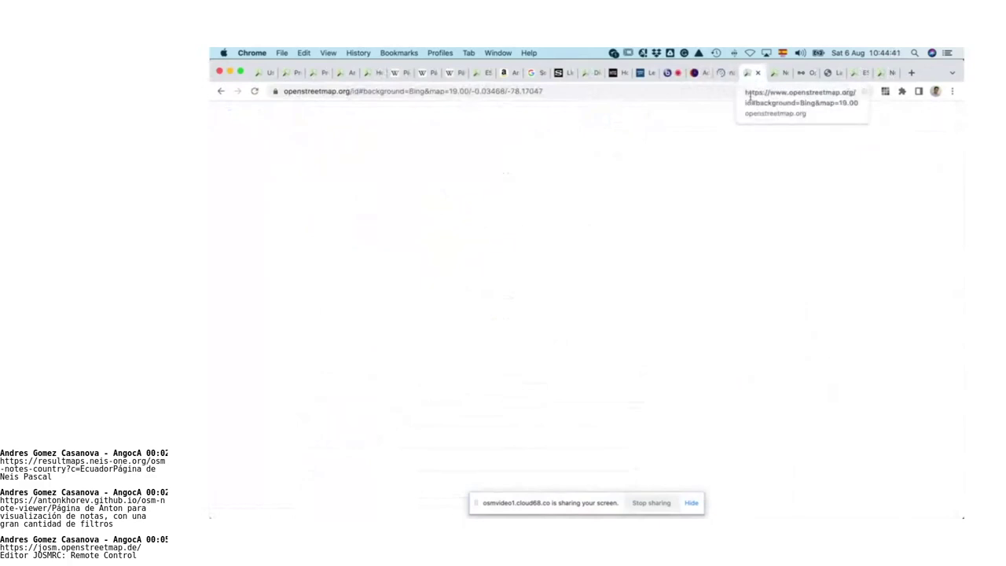
{"action": "key", "text": "super+w"}
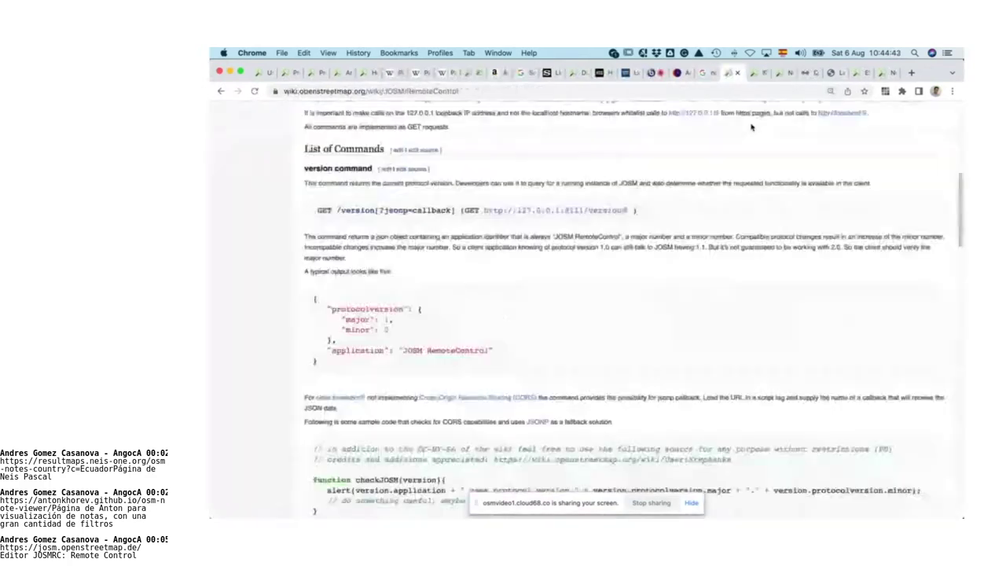
{"action": "left_click", "coordinate": [706, 73]}
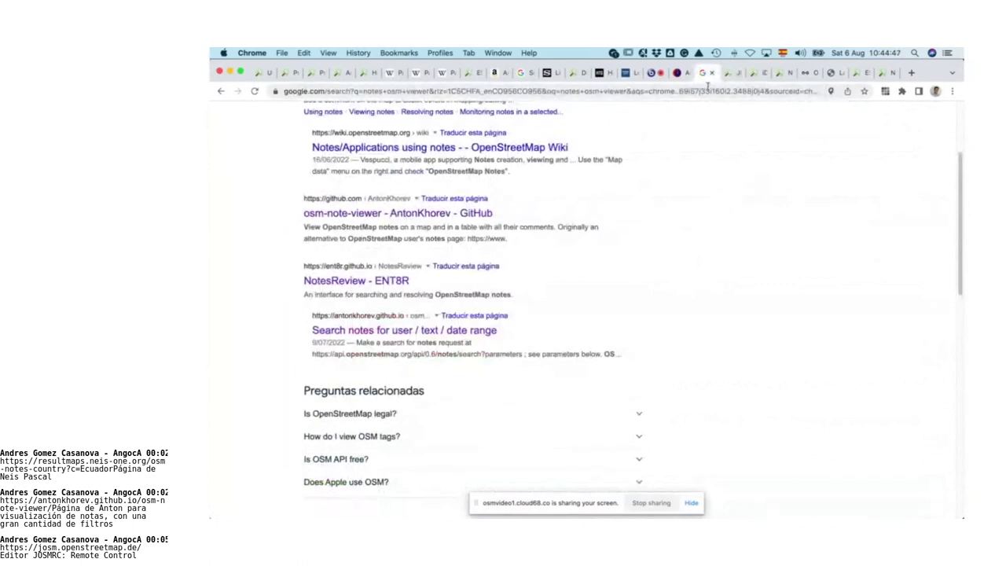
{"action": "left_click", "coordinate": [219, 91]}
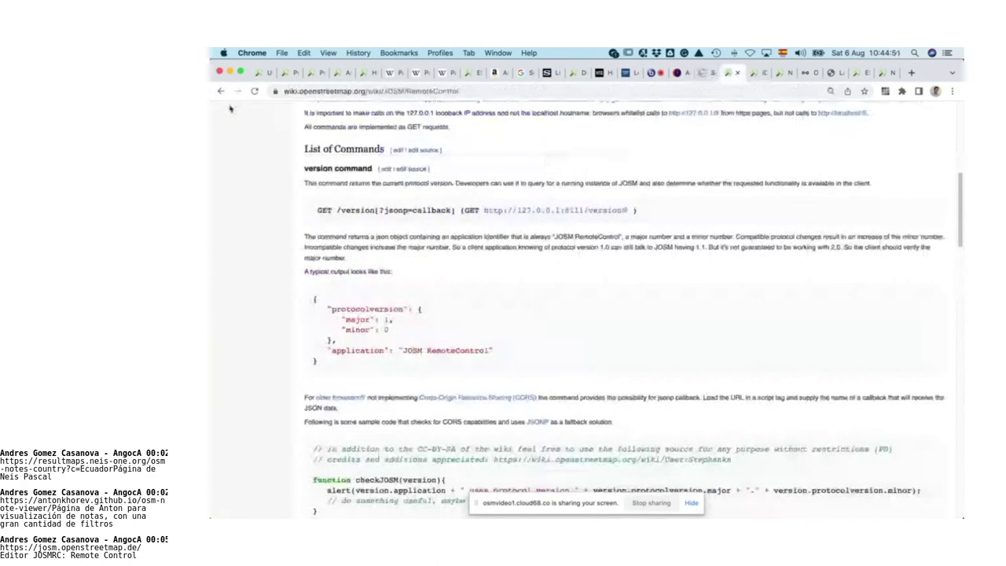
Step: Return to the note viewer and get the bounding box for the place name cayambe from Nominatim
{"action": "left_click", "coordinate": [223, 92]}
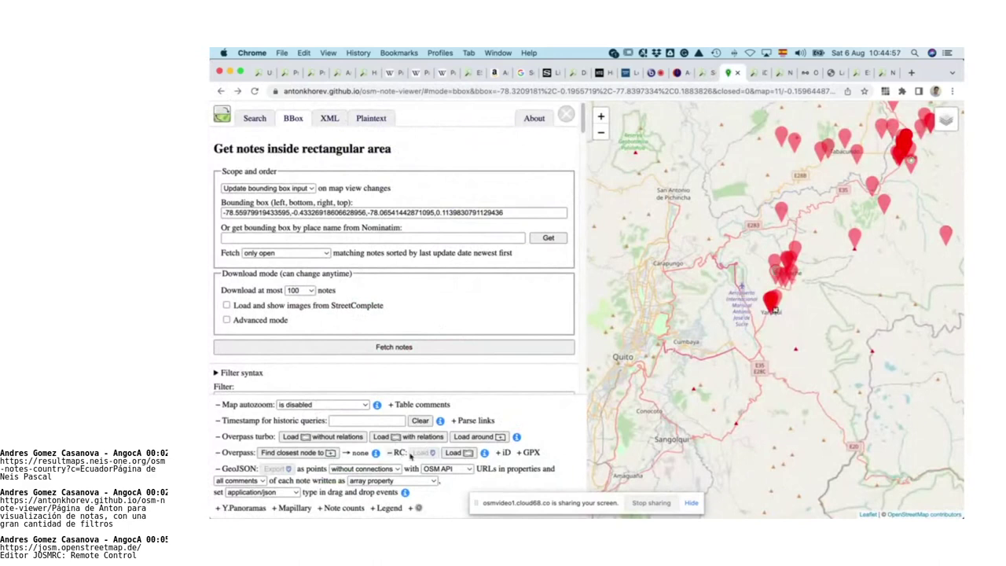
{"action": "left_click", "coordinate": [492, 237]}
{"action": "type", "text": "Ca"}
{"action": "type", "text": "ynma"}
{"action": "key", "text": "BackSpace"}
{"action": "key", "text": "BackSpace"}
{"action": "type", "text": "amb"}
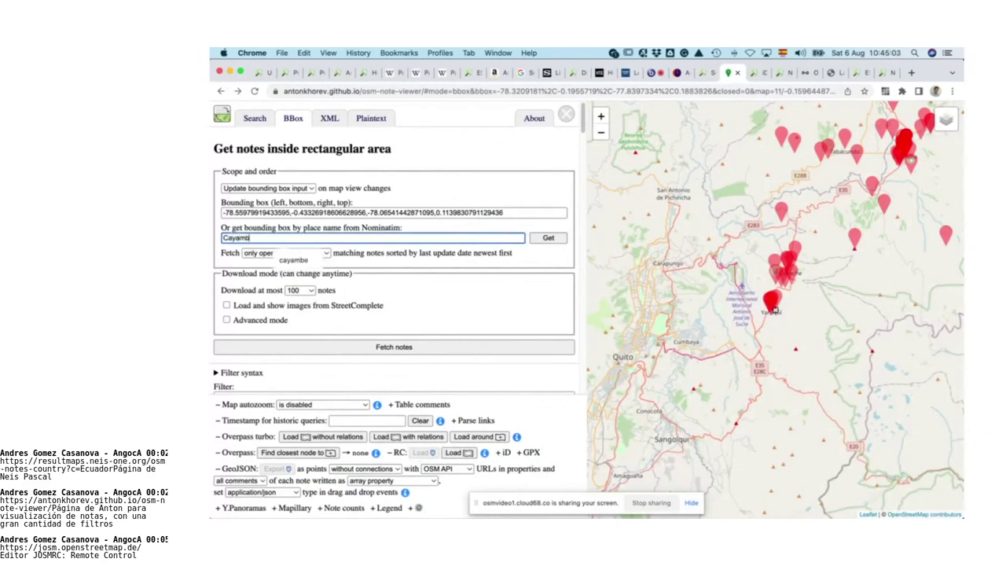
{"action": "type", "text": "i"}
{"action": "key", "text": "Down"}
{"action": "key", "text": "Return"}
{"action": "left_click", "coordinate": [551, 238]}
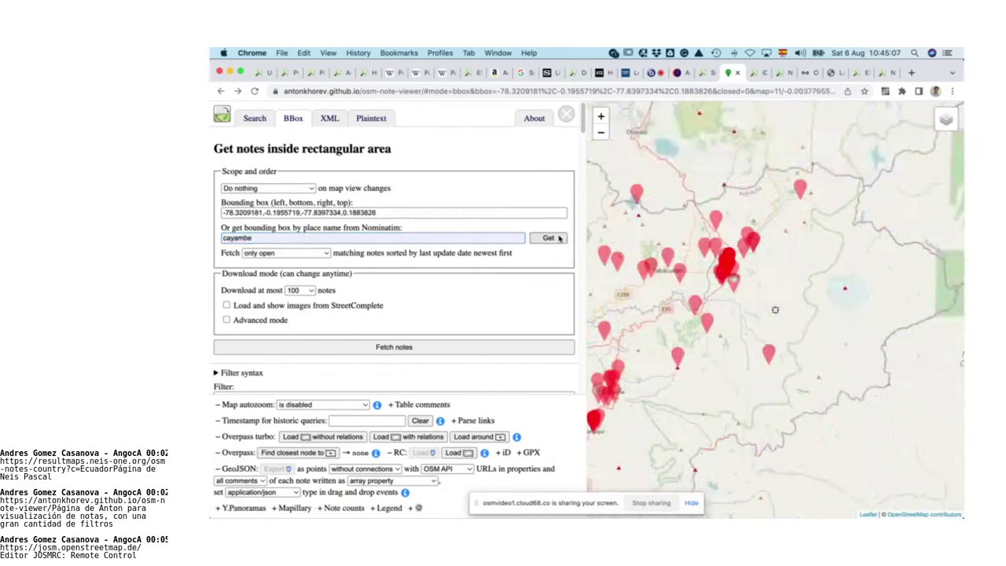
Step: Fetch the open notes inside the bounding box and select the three oldest ones, including note 773989
{"action": "left_click", "coordinate": [404, 350]}
{"action": "scroll", "coordinate": [409, 335], "scroll_direction": "down", "scroll_amount": 3}
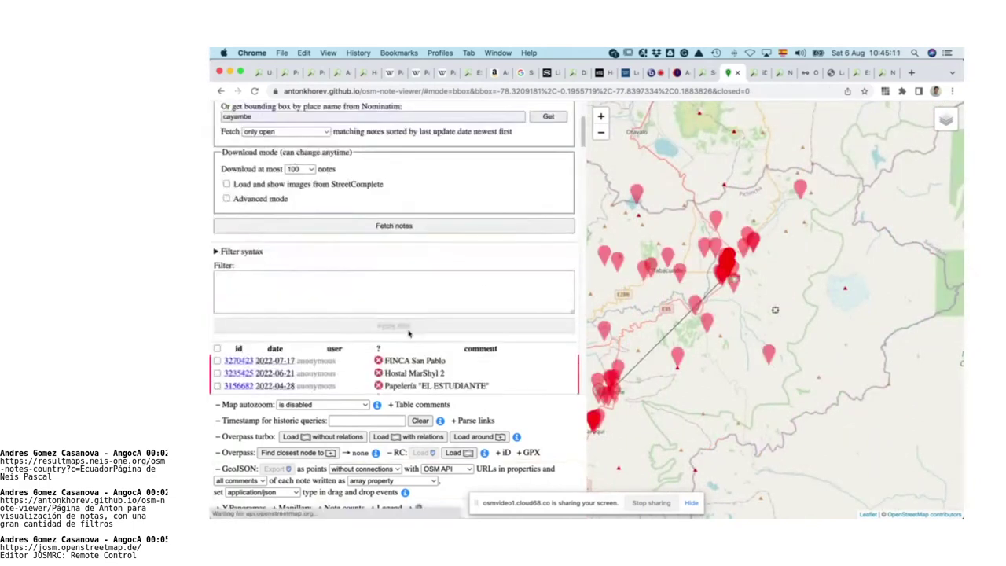
{"action": "scroll", "coordinate": [326, 321], "scroll_direction": "down", "scroll_amount": 10}
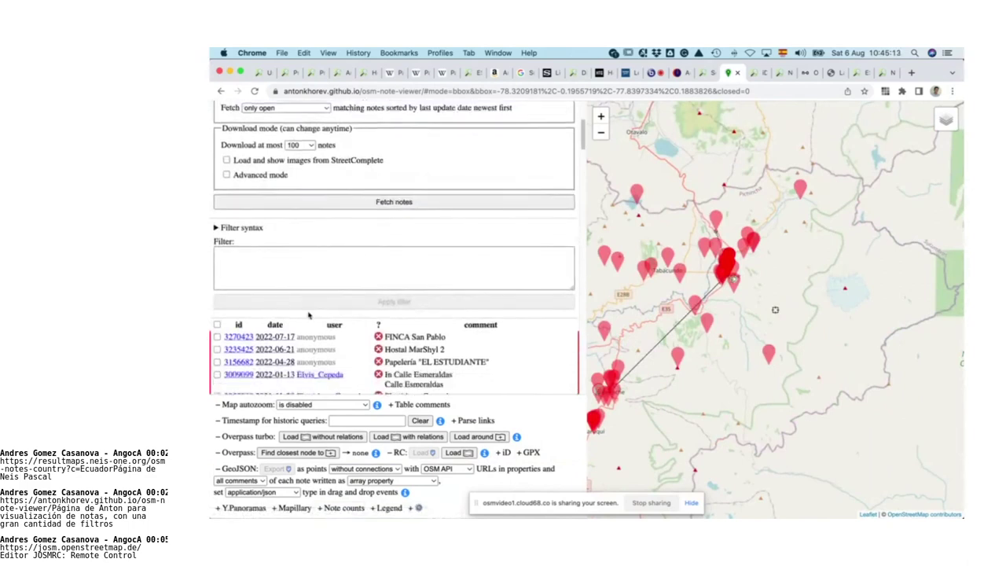
{"action": "scroll", "coordinate": [308, 312], "scroll_direction": "down", "scroll_amount": 10}
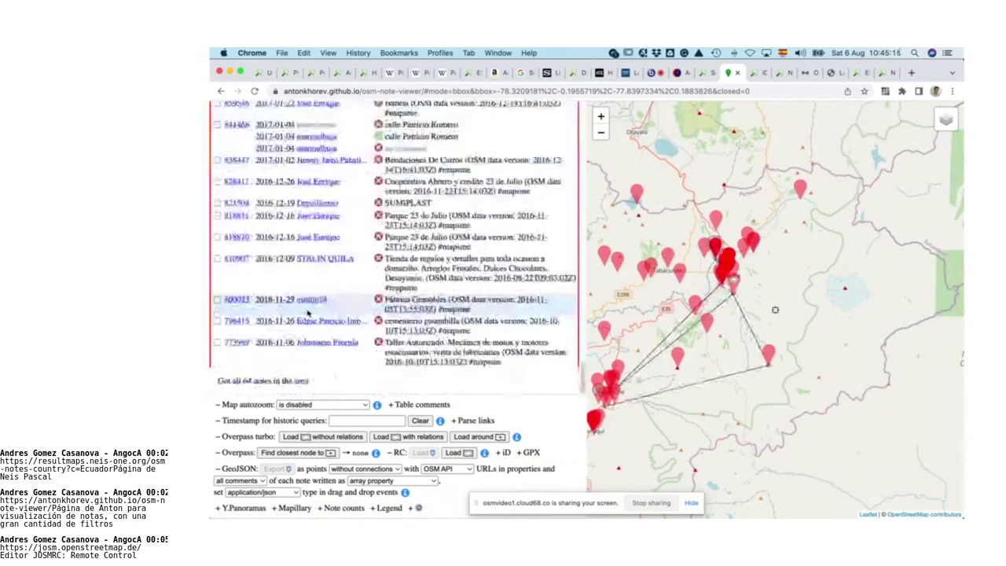
{"action": "left_click", "coordinate": [217, 344]}
{"action": "left_click", "coordinate": [217, 322]}
{"action": "left_click", "coordinate": [218, 299]}
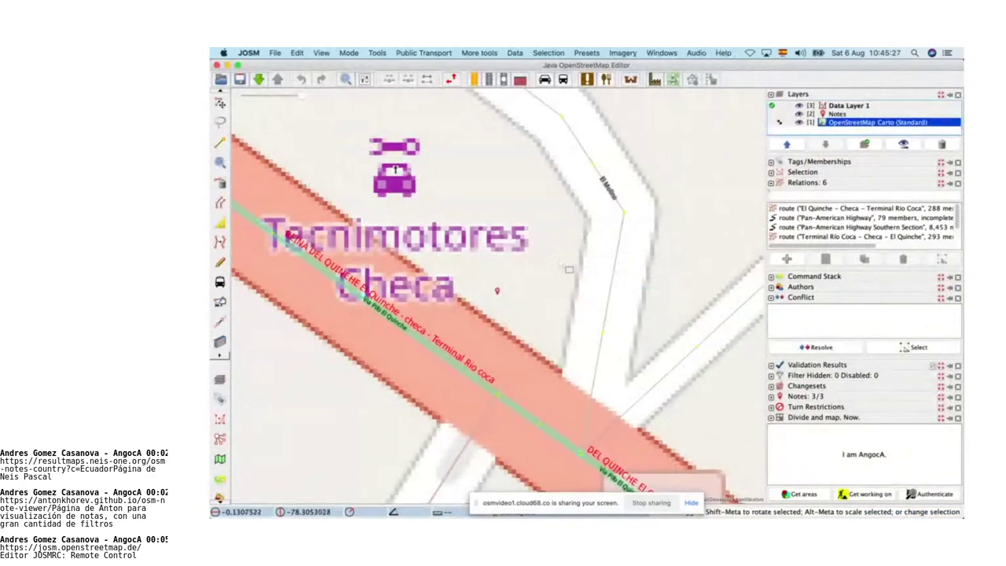
Step: Switch to JOSM, close the Divide and map. Now. dialog, hide the OpenStreetMap Carto layer and show the text of note 773989
{"action": "left_click", "coordinate": [958, 418]}
{"action": "left_click", "coordinate": [497, 292]}
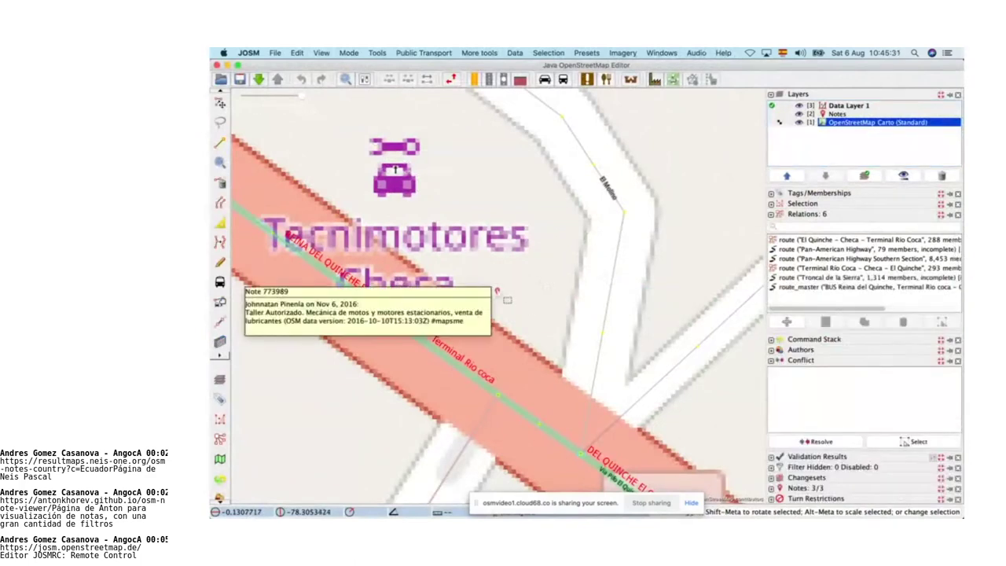
{"action": "left_click", "coordinate": [799, 123]}
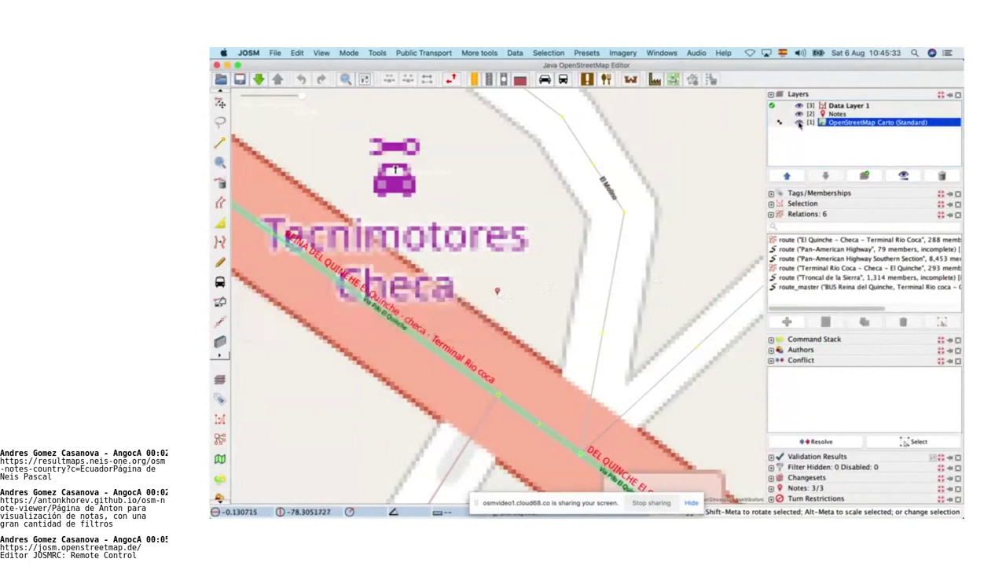
{"action": "left_click", "coordinate": [494, 289]}
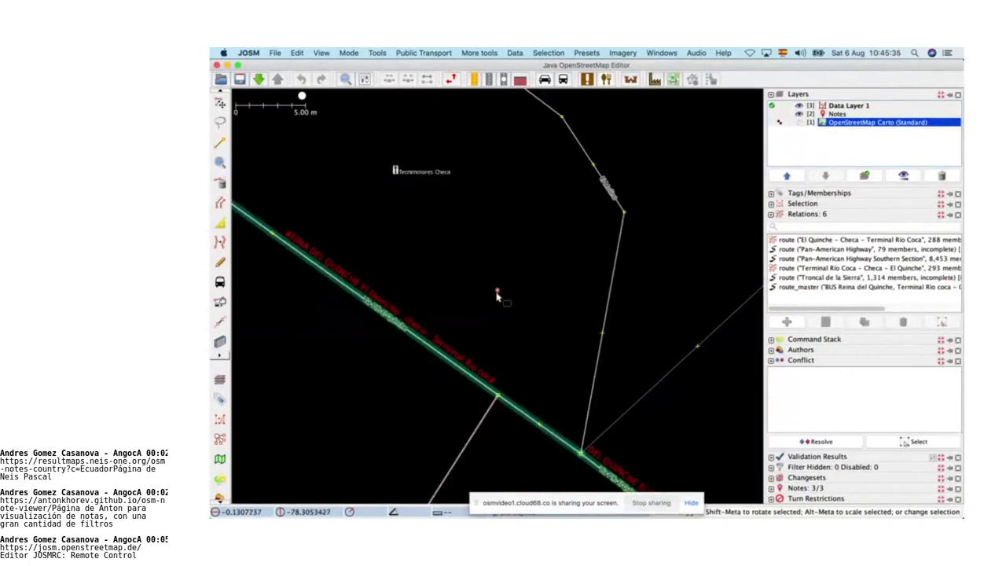
{"action": "left_click", "coordinate": [497, 293]}
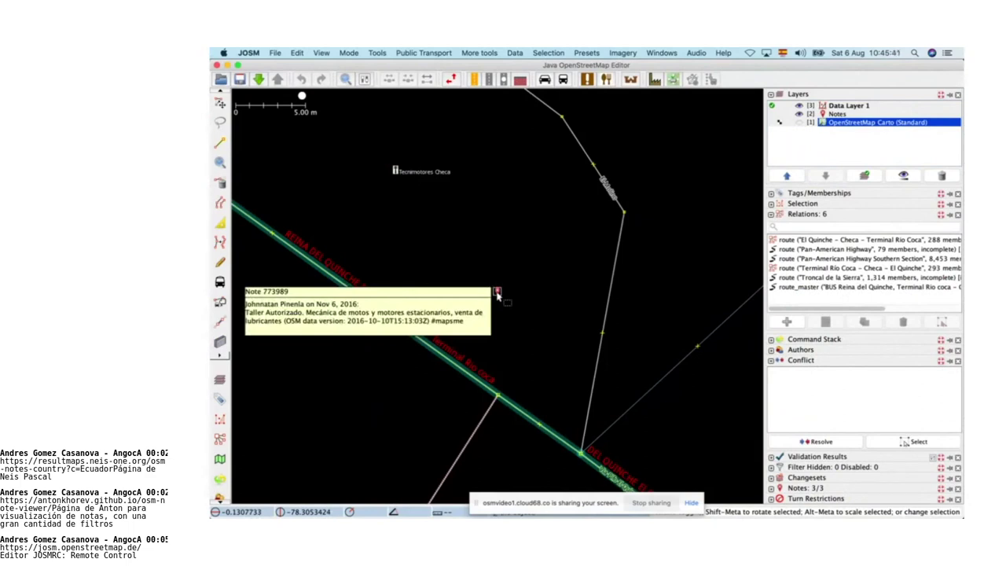
Step: Add the Bing aerial imagery layer and examine the buildings around note 773989
{"action": "left_click", "coordinate": [622, 52]}
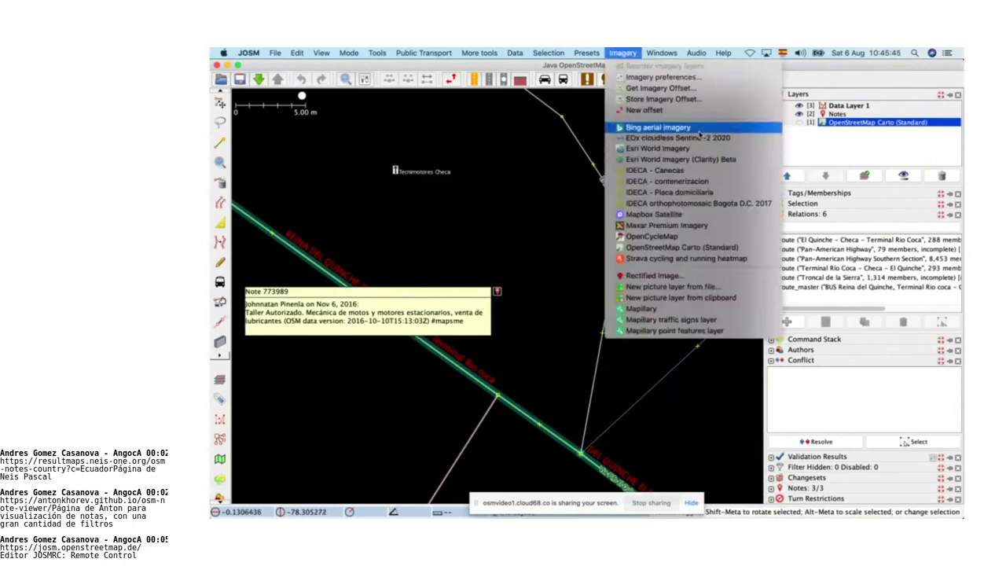
{"action": "left_click", "coordinate": [699, 134]}
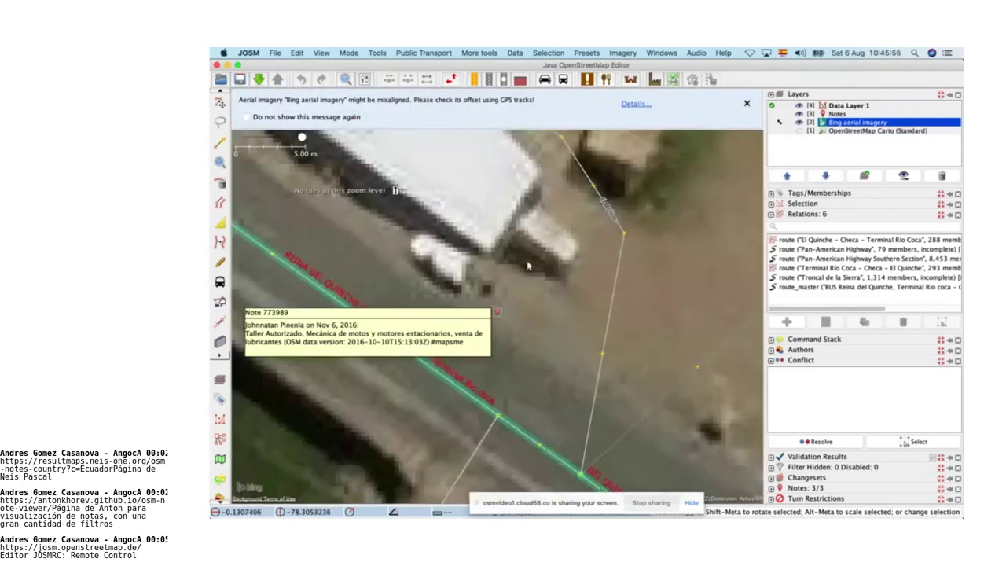
{"action": "left_click_drag", "start_coordinate": [528, 266], "coordinate": [553, 334]}
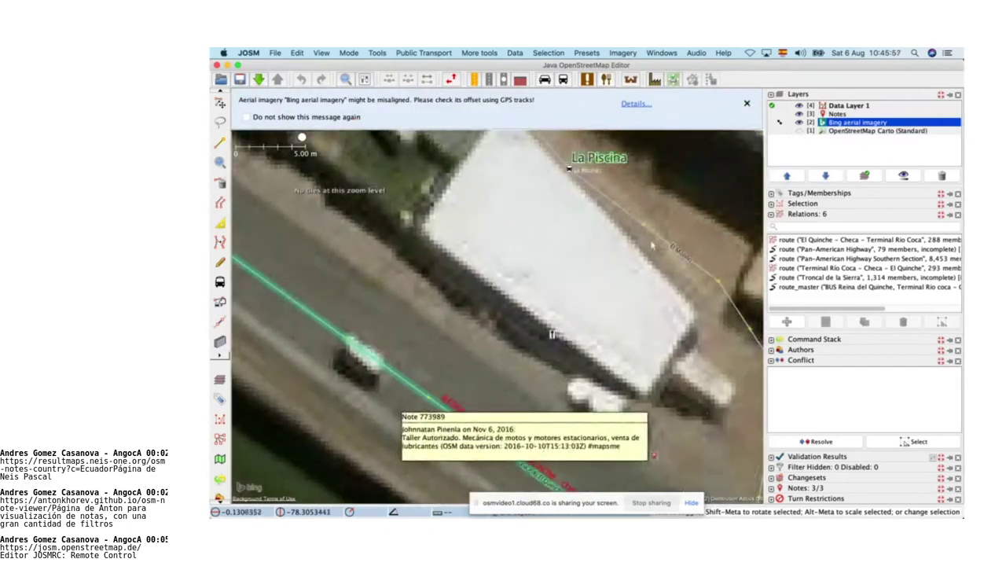
{"action": "scroll", "coordinate": [654, 251], "scroll_direction": "down", "scroll_amount": 2}
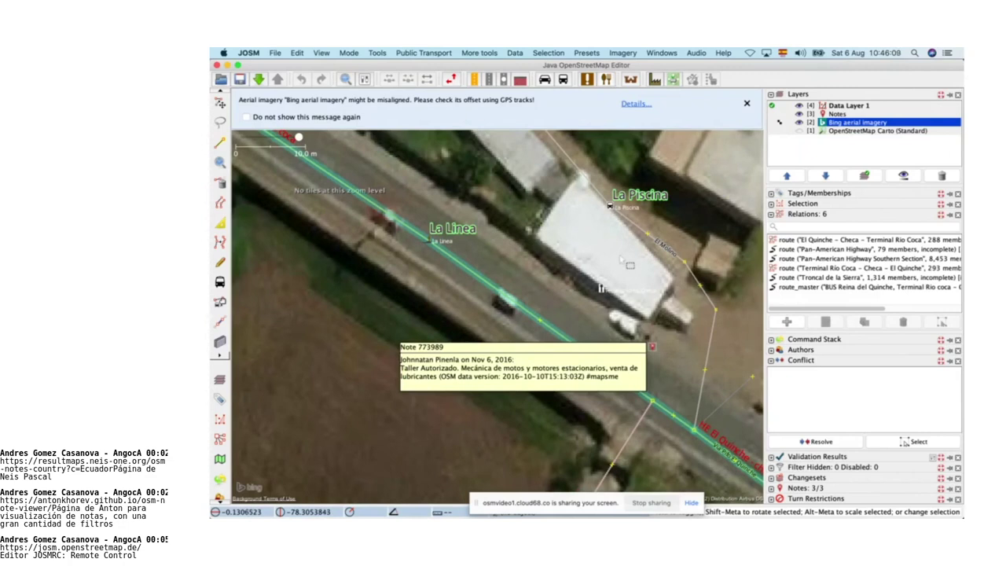
Step: Try displaying the Strava cycling and running heatmap layer, dismiss the imagery misalignment notice and delete the heatmap layer
{"action": "left_click", "coordinate": [622, 52]}
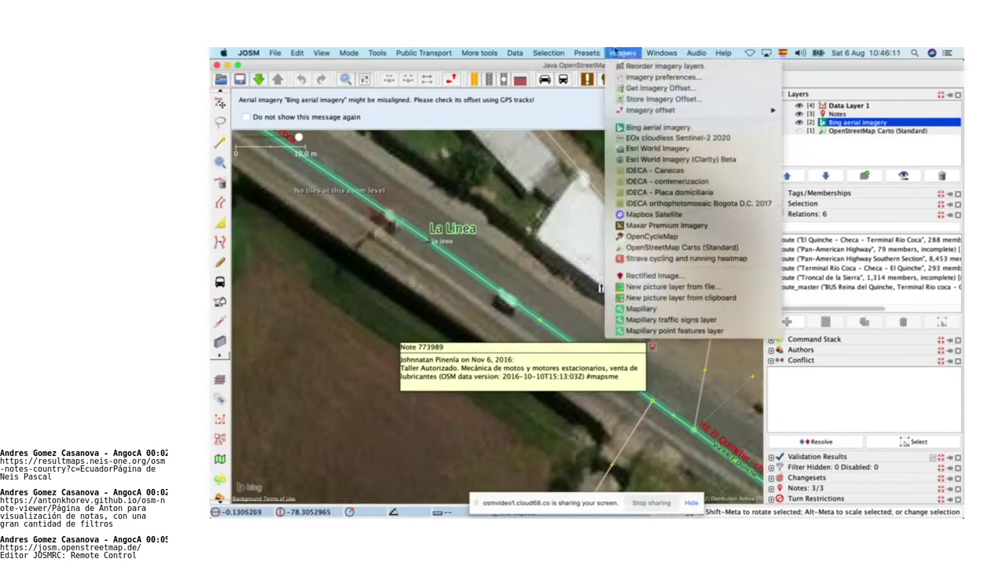
{"action": "left_click", "coordinate": [714, 260]}
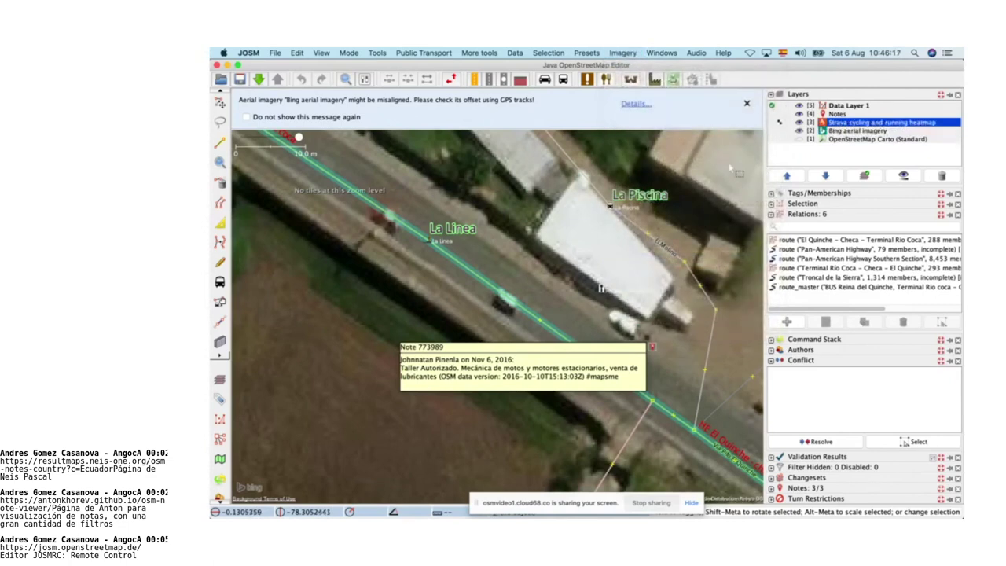
{"action": "left_click", "coordinate": [746, 103]}
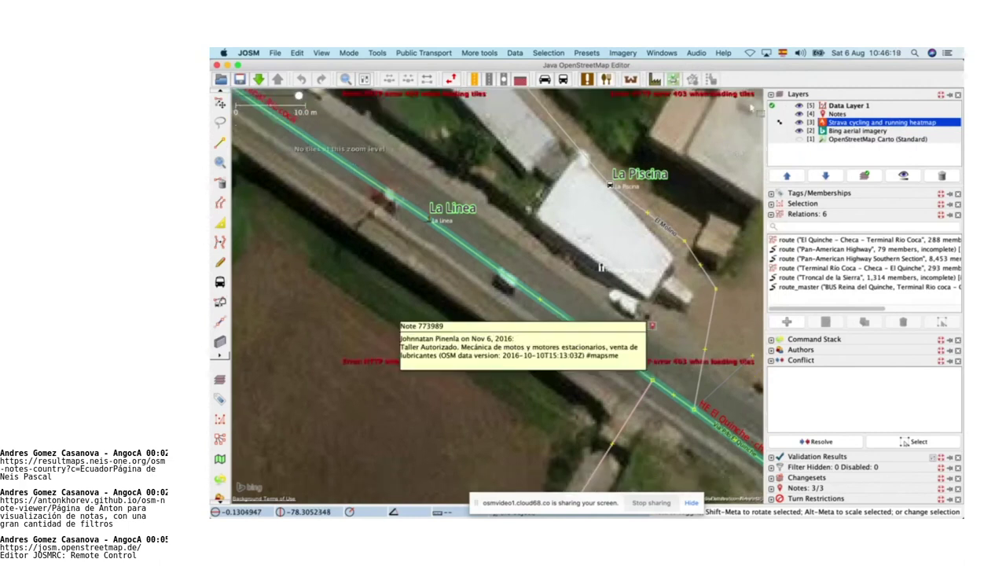
{"action": "left_click", "coordinate": [943, 176]}
Step: Switch to Chrome and search Google for heatmap strava
{"action": "key", "text": "super+Tab"}
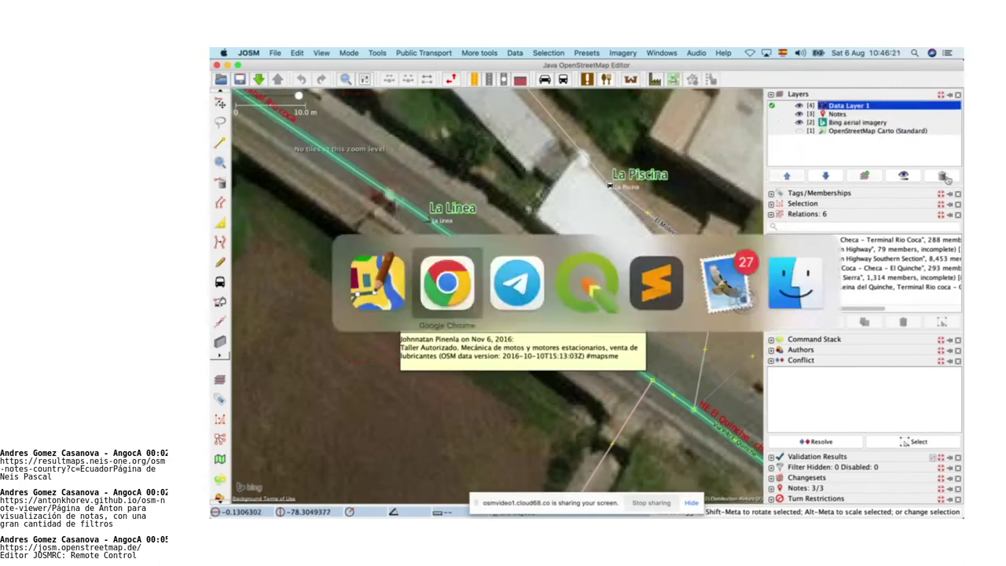
{"action": "type", "text": "heat"}
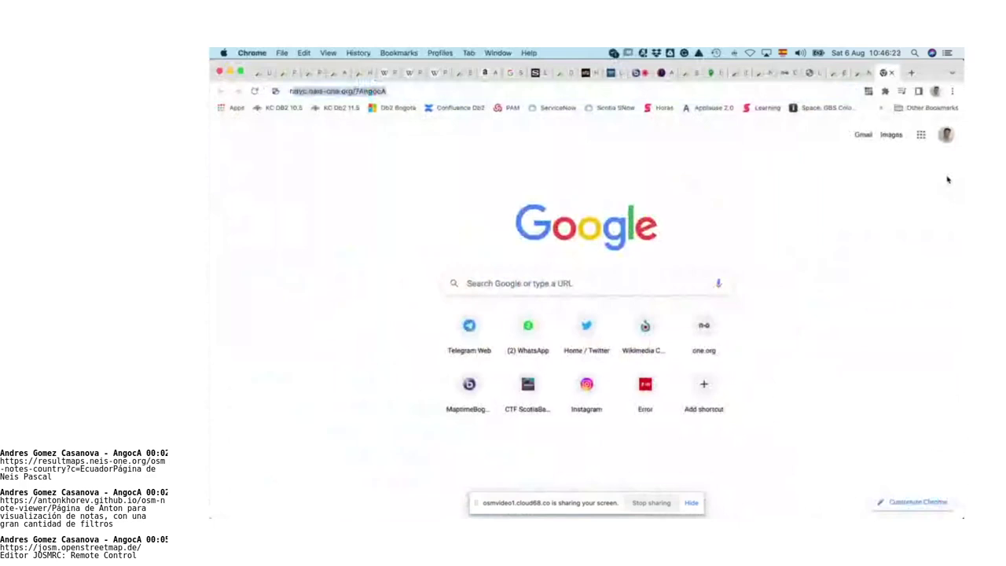
{"action": "type", "text": ",a"}
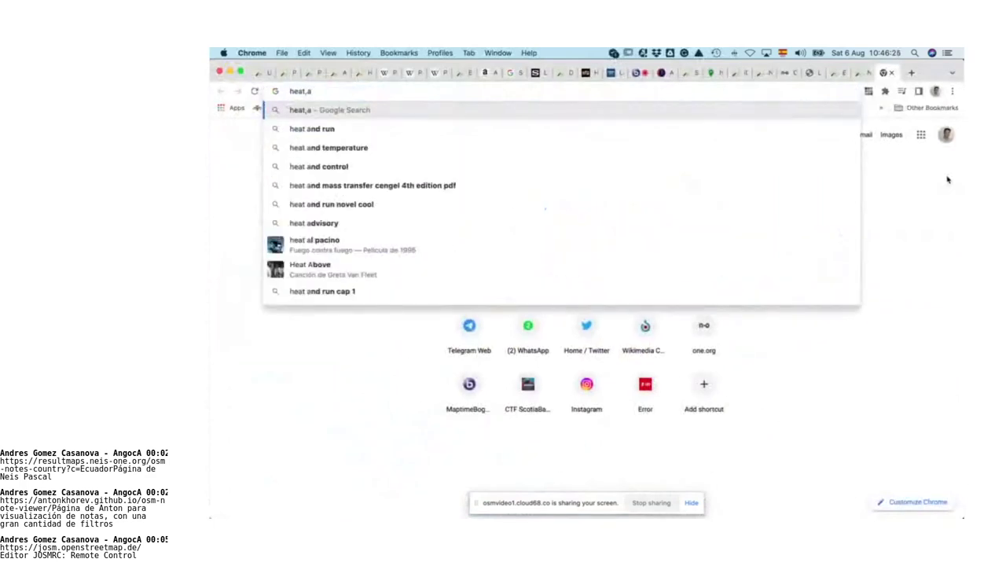
{"action": "key", "text": "BackSpace"}
{"action": "key", "text": "BackSpace"}
{"action": "type", "text": "m"}
{"action": "key", "text": "Down"}
{"action": "key", "text": "Return"}
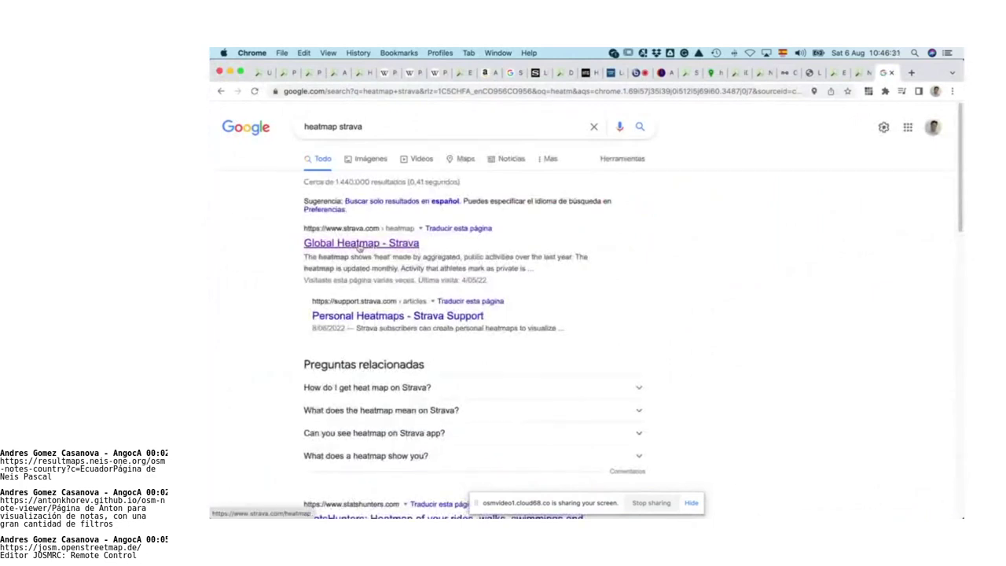
Step: Open Strava's Global Heatmap page, close its introduction and copy the tms-prefixed heatmap URL for OSM editors
{"action": "left_click", "coordinate": [359, 245], "text": "super"}
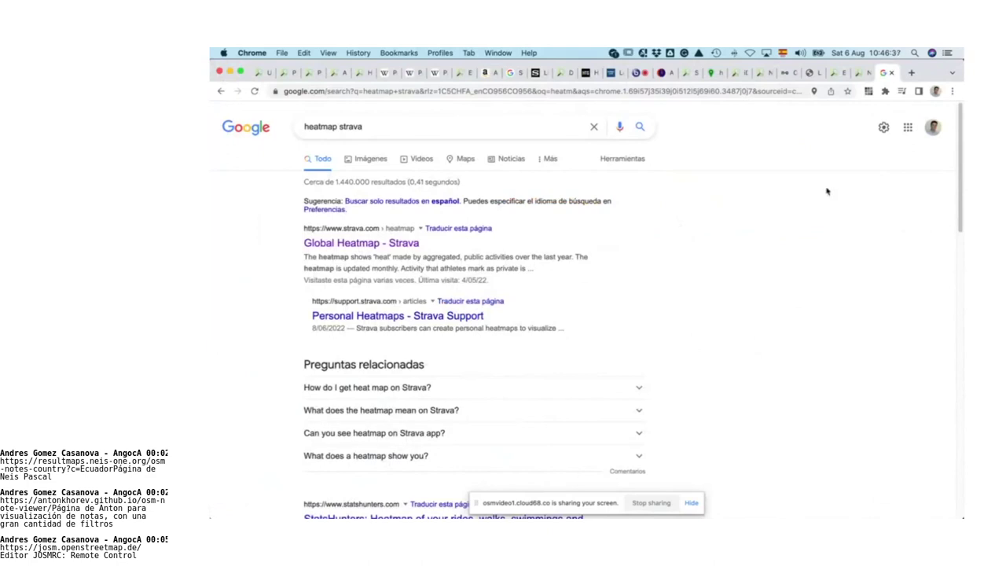
{"action": "left_click", "coordinate": [351, 248]}
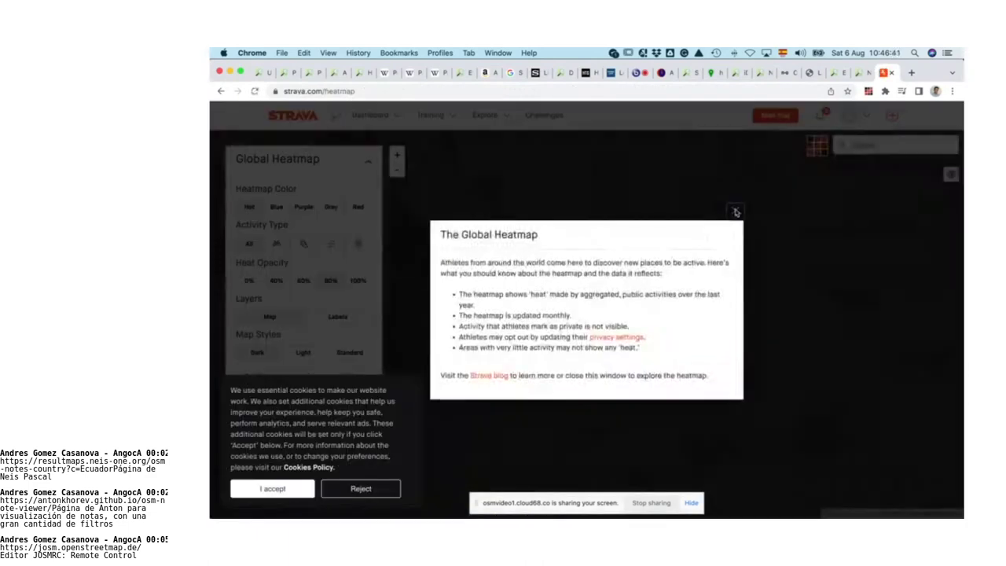
{"action": "left_click", "coordinate": [730, 234]}
{"action": "left_click", "coordinate": [818, 148]}
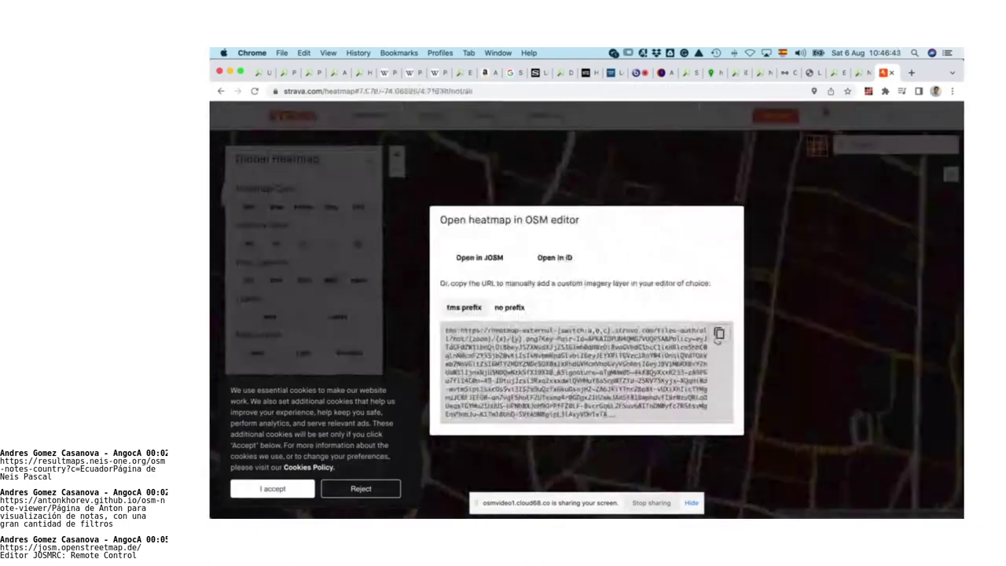
Step: Switch to JOSM and replace the Strava heatmap entry's URL in the imagery preferences with the copied URL containing the access key
{"action": "key", "text": "super+Tab"}
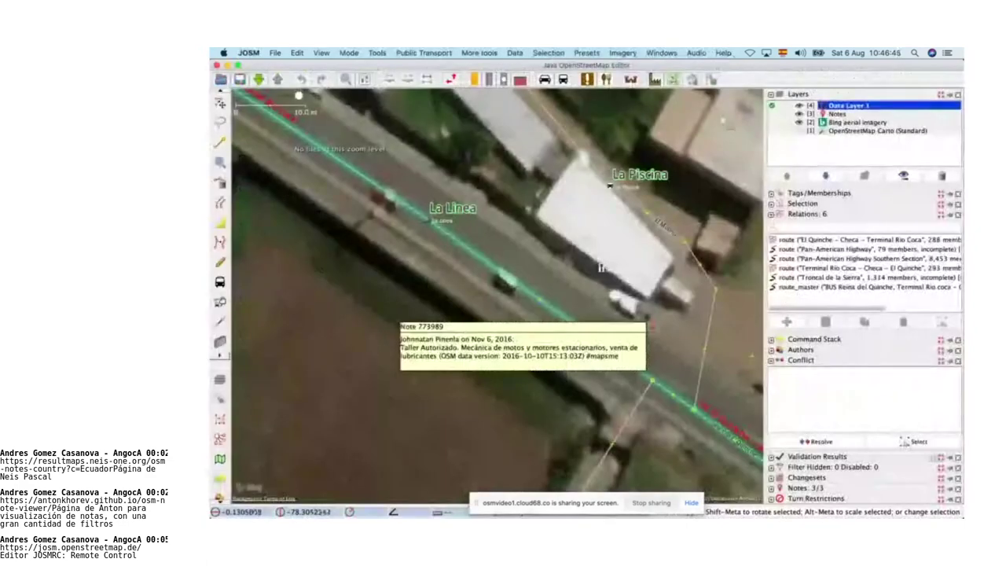
{"action": "left_click", "coordinate": [627, 54]}
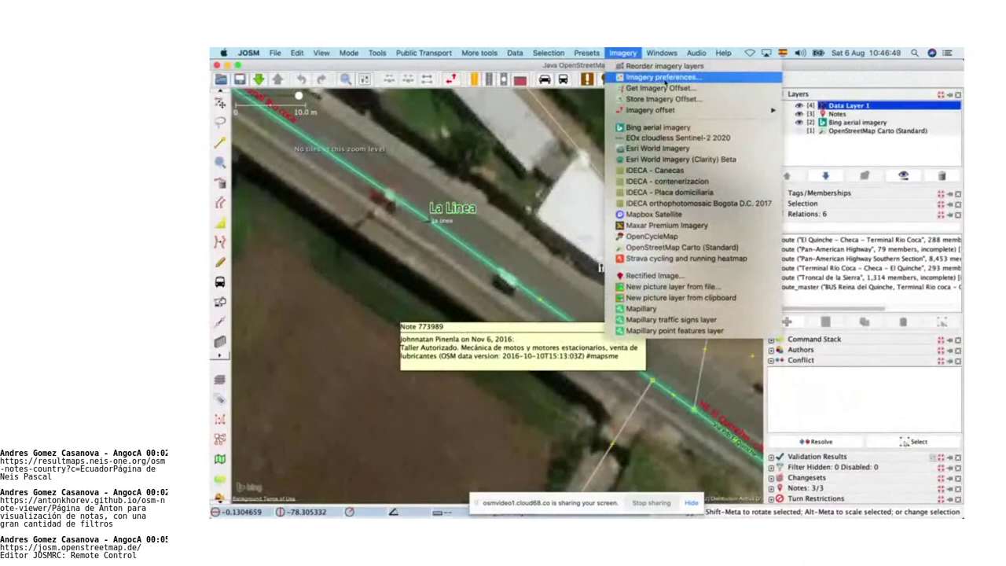
{"action": "left_click", "coordinate": [678, 88]}
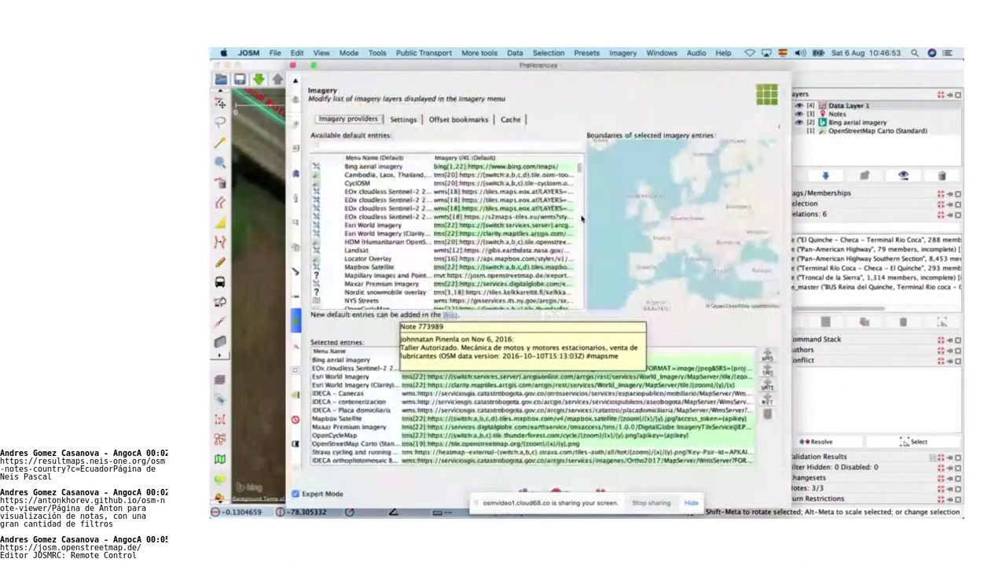
{"action": "left_click", "coordinate": [470, 418]}
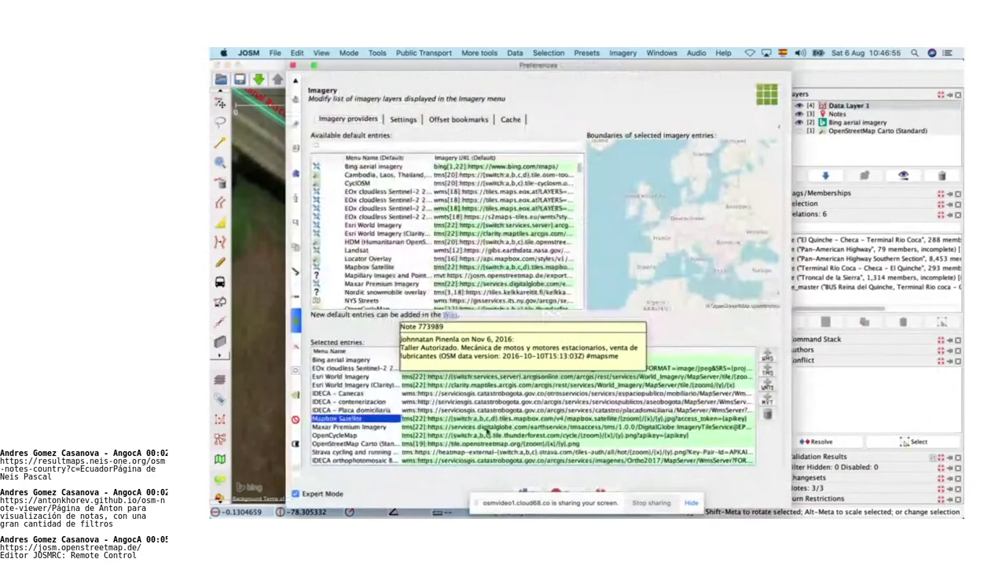
{"action": "double_click", "coordinate": [493, 453]}
{"action": "key", "text": "super+v"}
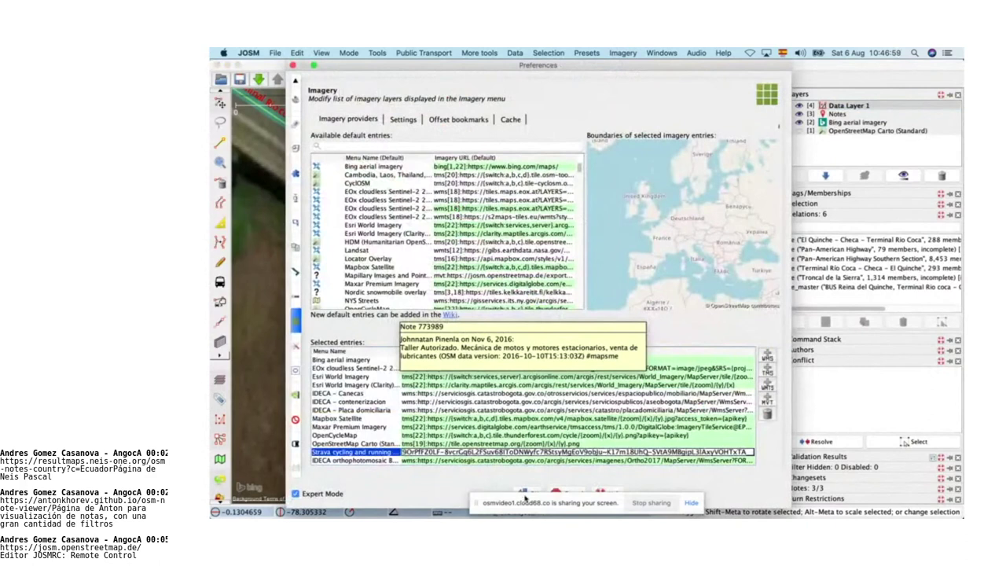
{"action": "left_click", "coordinate": [525, 497]}
{"action": "left_click", "coordinate": [526, 492]}
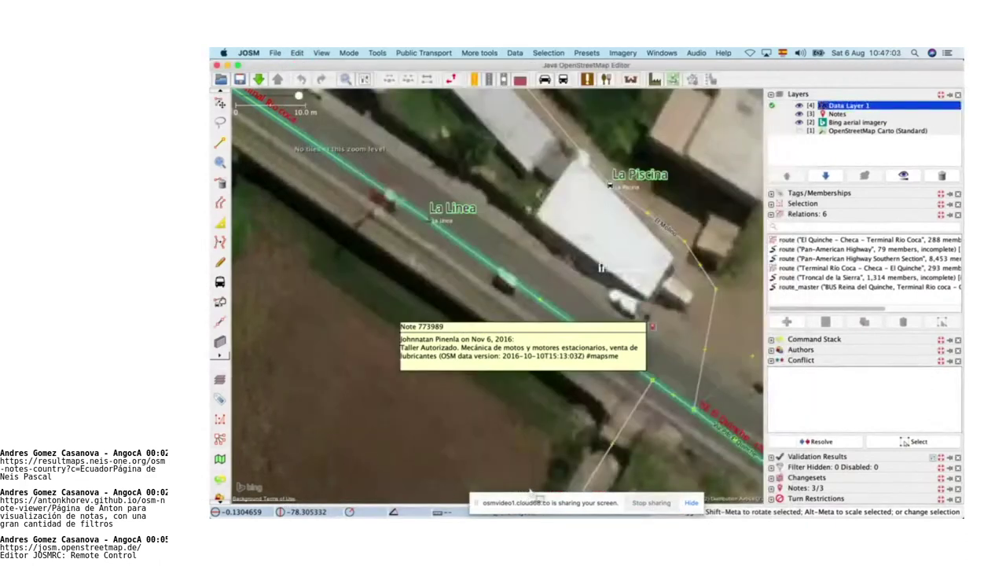
Step: Add the Strava cycling and running heatmap layer and examine the activity traces along the roads around note 773989
{"action": "left_click", "coordinate": [622, 53]}
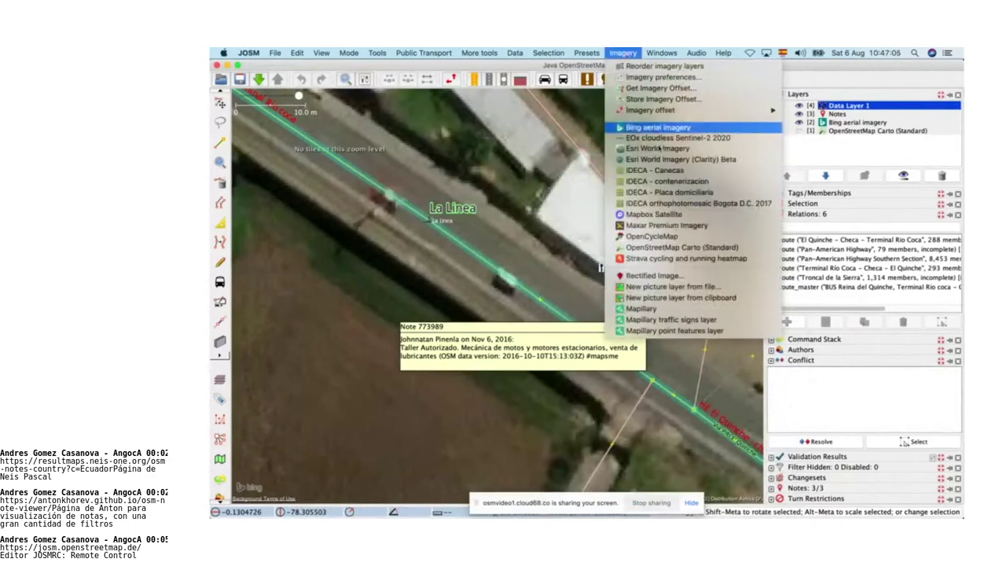
{"action": "left_click", "coordinate": [666, 258]}
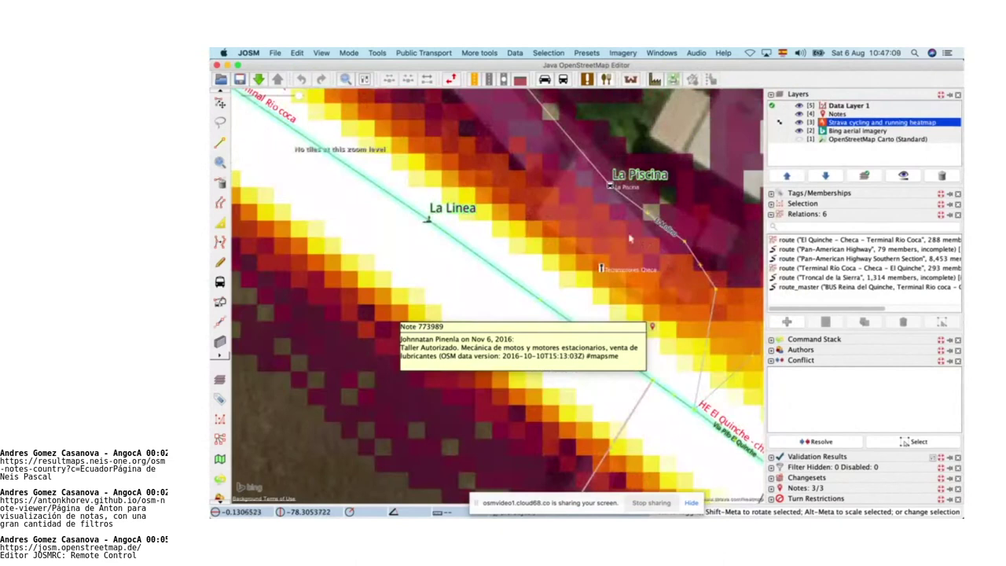
{"action": "scroll", "coordinate": [563, 225], "scroll_direction": "down", "scroll_amount": 2}
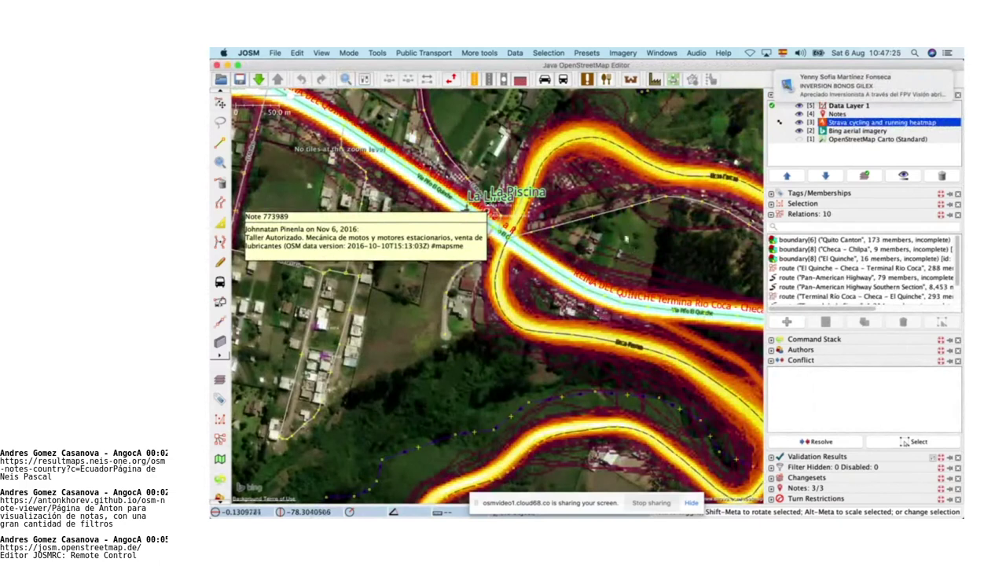
{"action": "scroll", "coordinate": [620, 208], "scroll_direction": "down", "scroll_amount": 2}
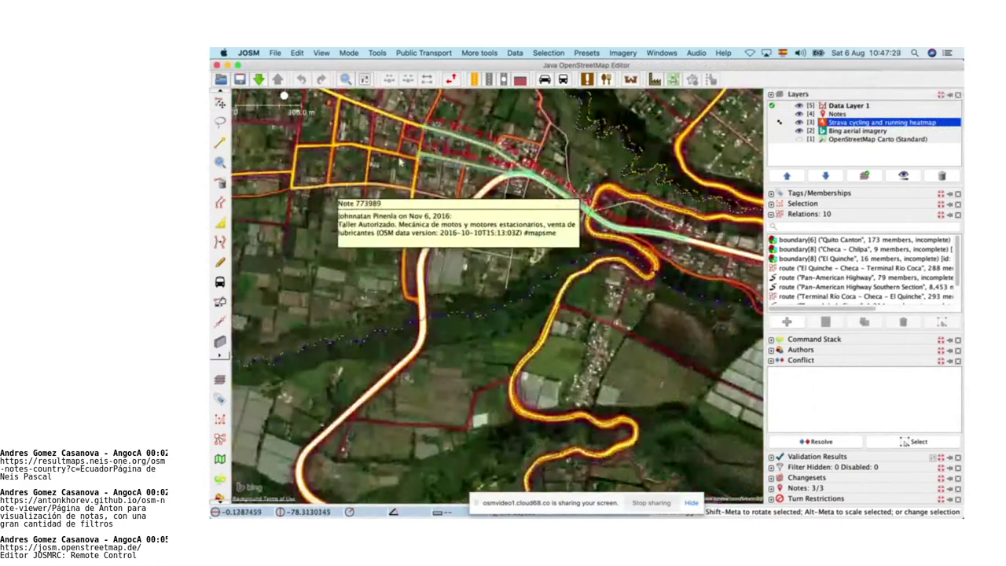
Step: Switch to Chrome and post the address of the Resolución_de_notas OSM wiki page in the meeting's public chat
{"action": "scroll", "coordinate": [402, 164], "scroll_direction": "up", "scroll_amount": 2}
{"action": "key", "text": "super+Tab"}
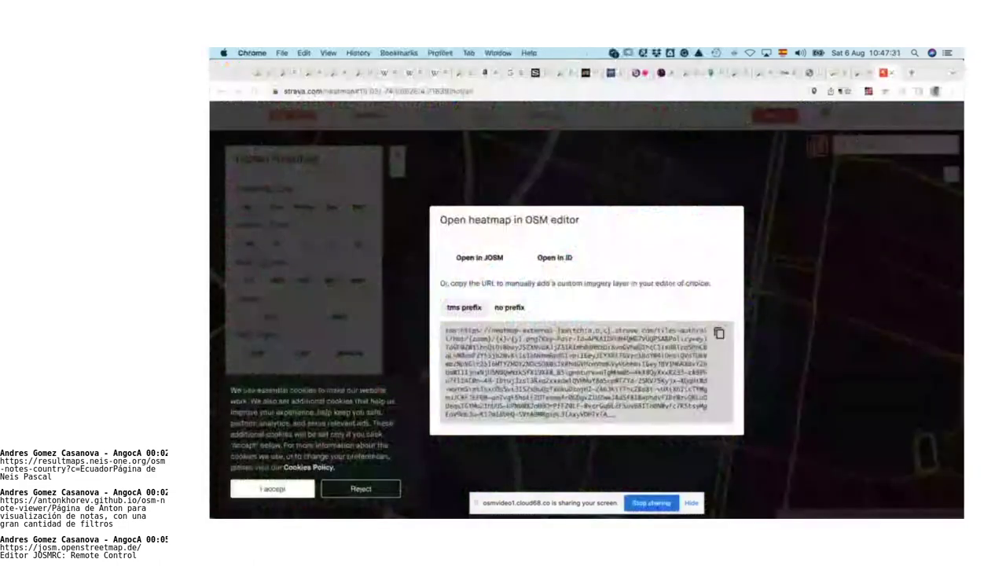
{"action": "left_click", "coordinate": [865, 73]}
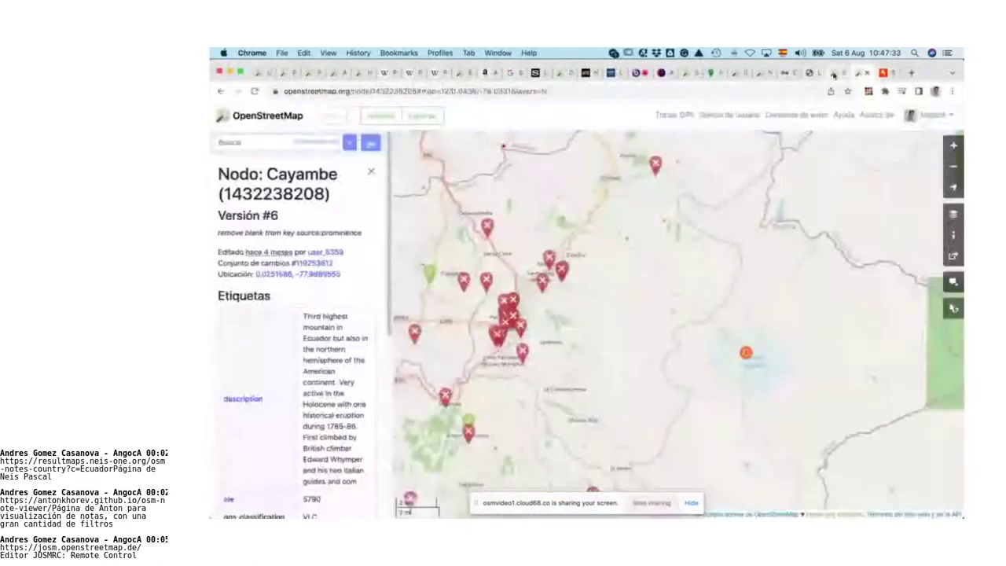
{"action": "left_click", "coordinate": [835, 72]}
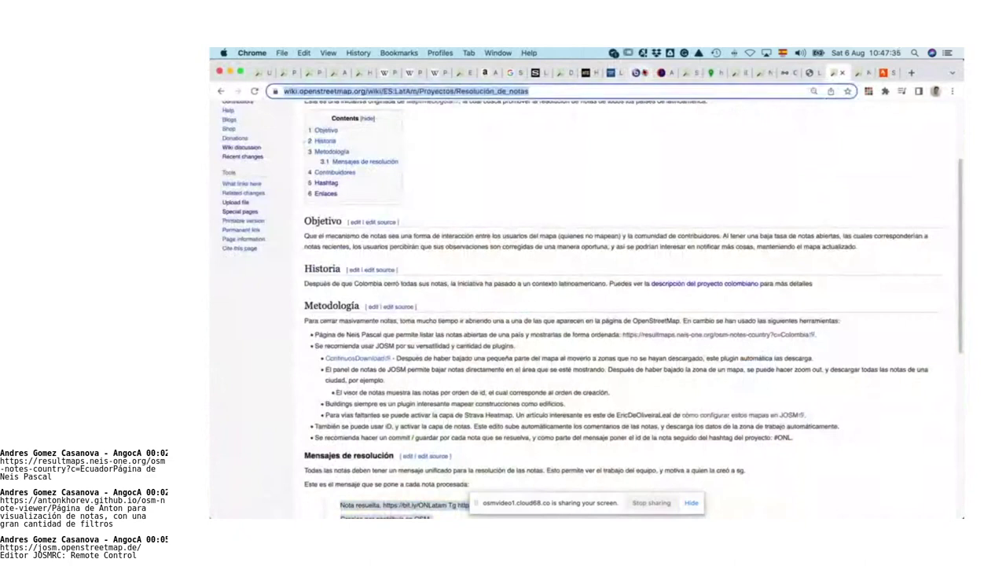
{"action": "left_click", "coordinate": [639, 73]}
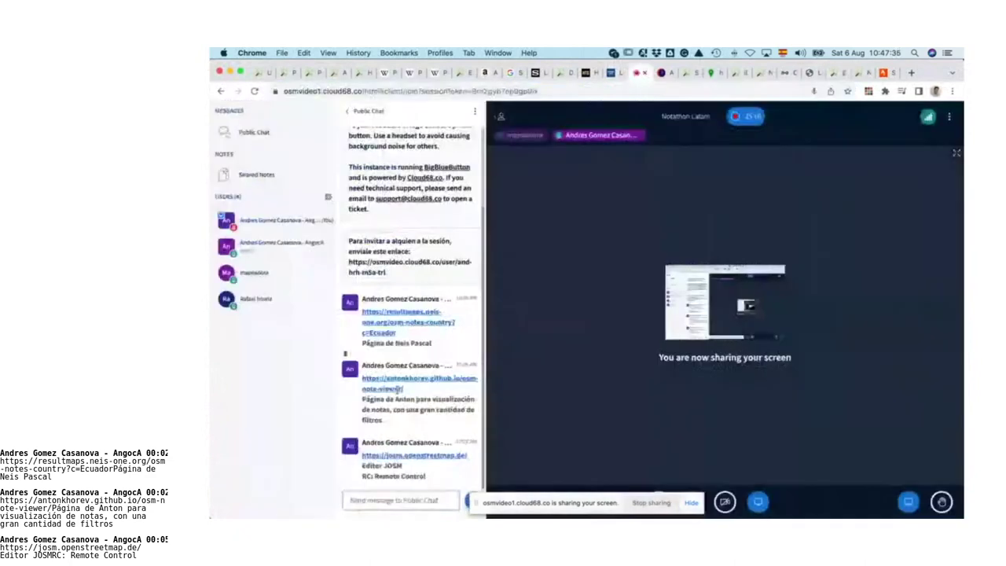
{"action": "left_click", "coordinate": [416, 500]}
{"action": "type", "text": "https://wiki.openstreetmap.org/wiki/ES:LatAm/Proyectos/Resoluci%C3%B3n_de_notas"}
{"action": "key", "text": "Return"}
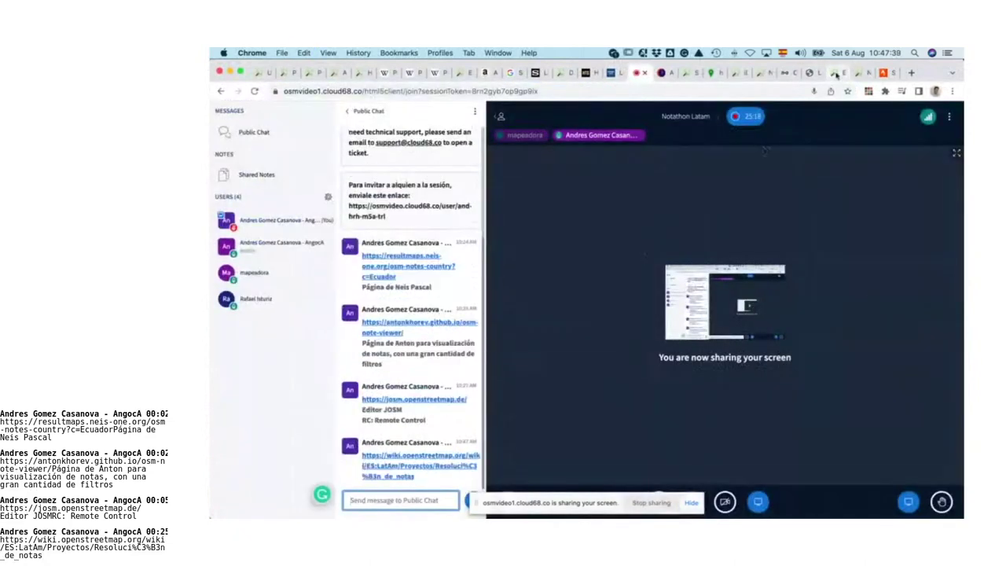
Step: Copy the "Nota resuelta" resolution message from the wiki page and send it to the meeting's public chat
{"action": "left_click", "coordinate": [836, 73]}
{"action": "scroll", "coordinate": [470, 422], "scroll_direction": "down", "scroll_amount": 1}
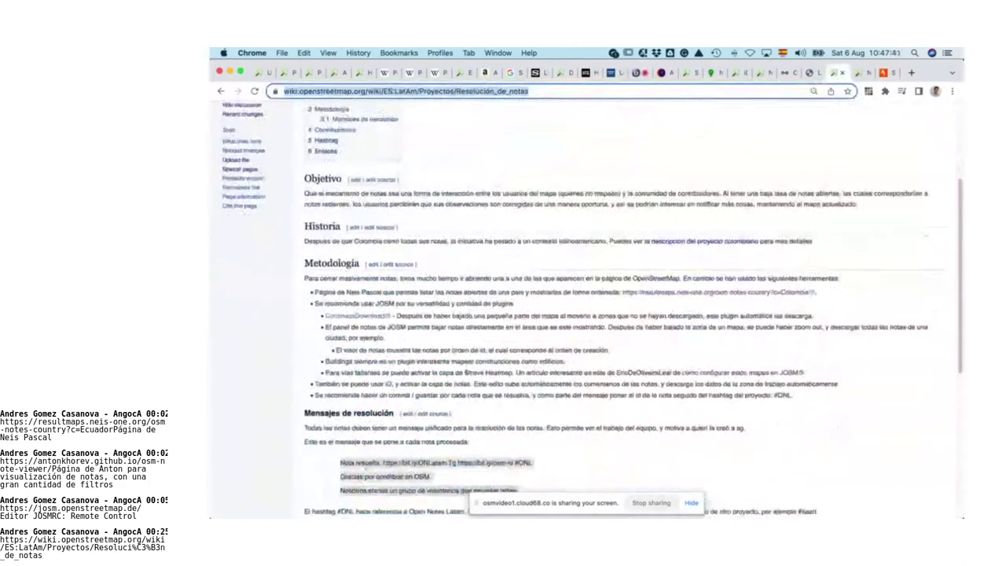
{"action": "left_click", "coordinate": [341, 463]}
{"action": "left_click_drag", "start_coordinate": [340, 464], "coordinate": [534, 492]}
{"action": "key", "text": "ctrl+c"}
{"action": "left_click", "coordinate": [638, 73]}
{"action": "left_click", "coordinate": [399, 506]}
{"action": "key", "text": "ctrl+v"}
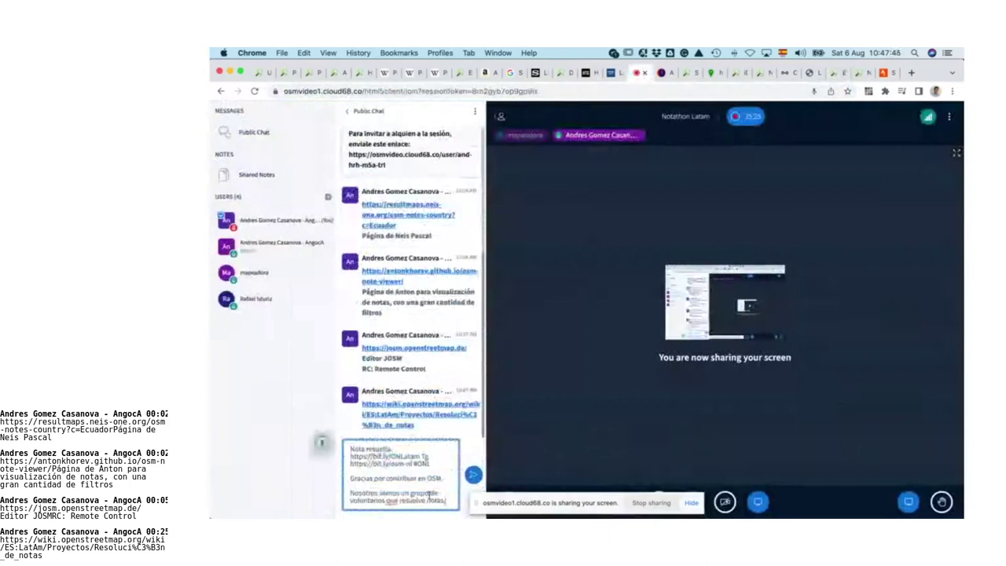
{"action": "key", "text": "Return"}
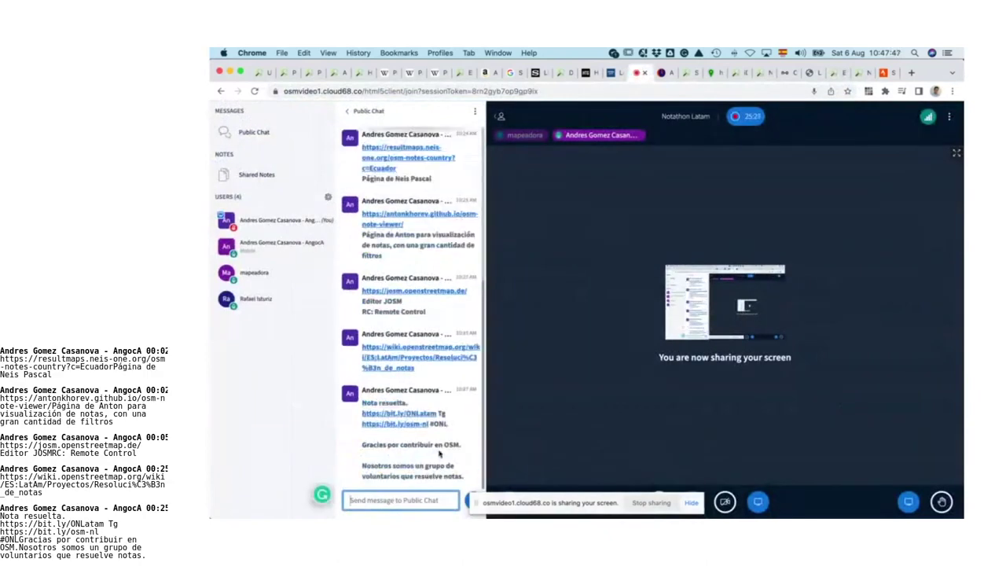
Step: Post a ---- separator in the public chat and send the copied resolution message again below it
{"action": "key", "text": "ctrl+v"}
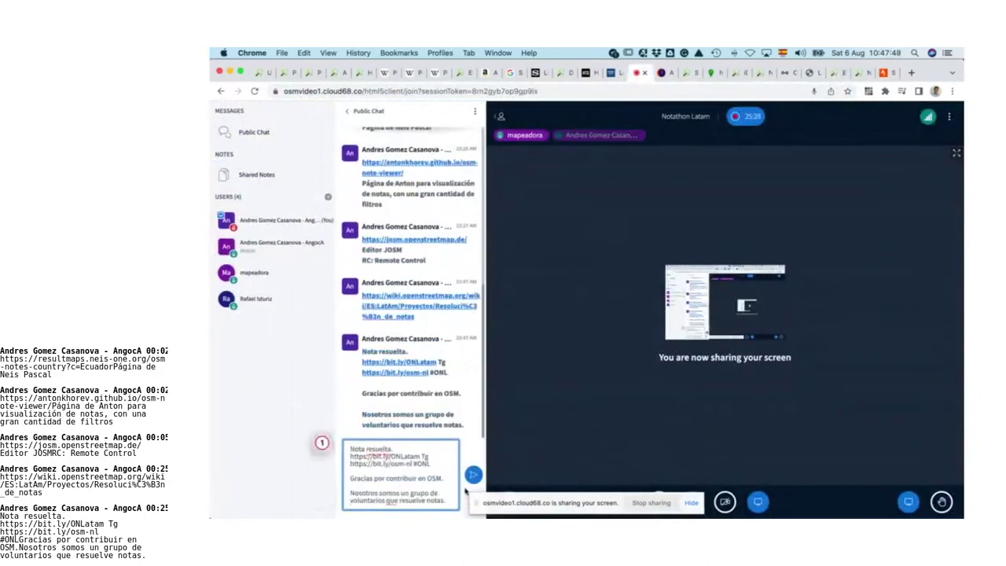
{"action": "key", "text": "super+a"}
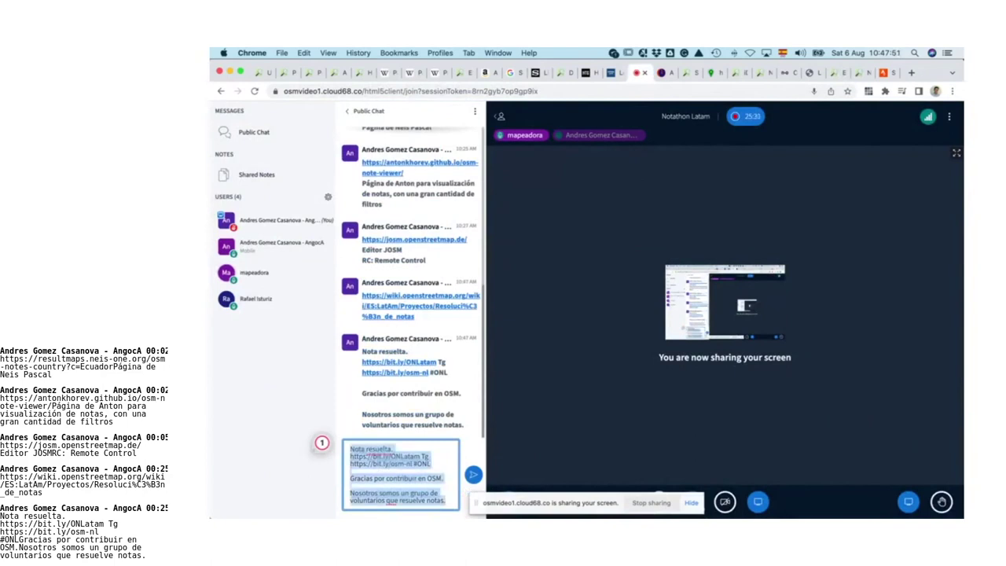
{"action": "key", "text": "BackSpace"}
{"action": "key", "text": "Return"}
{"action": "key", "text": "ctrl+v"}
{"action": "key", "text": "Return"}
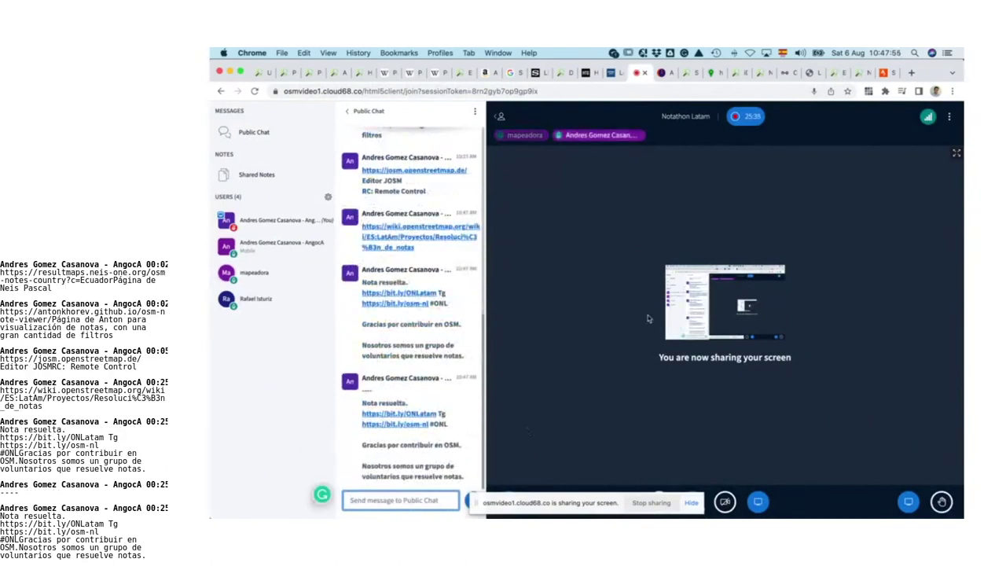
Step: Switch to JOSM and lower the opacity of the Strava cycling and running heatmap layer to roughly 65%
{"action": "left_click", "coordinate": [885, 73]}
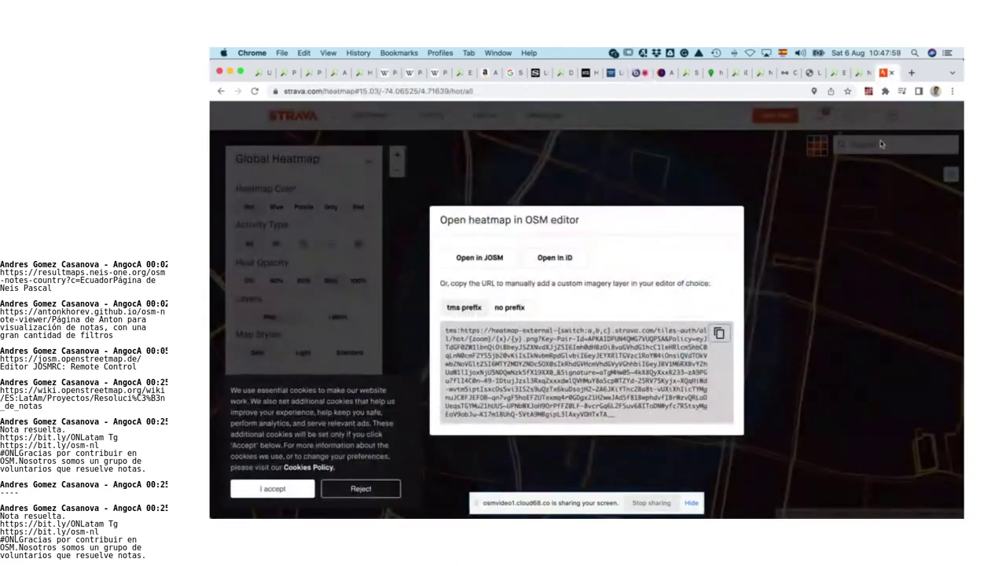
{"action": "key", "text": "super+Tab"}
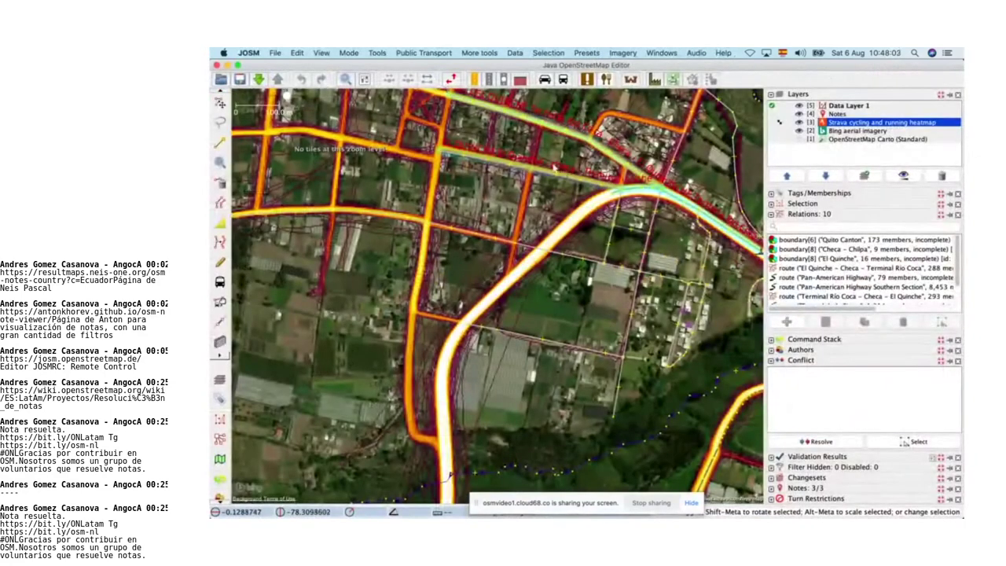
{"action": "scroll", "coordinate": [551, 171], "scroll_direction": "up", "scroll_amount": 3}
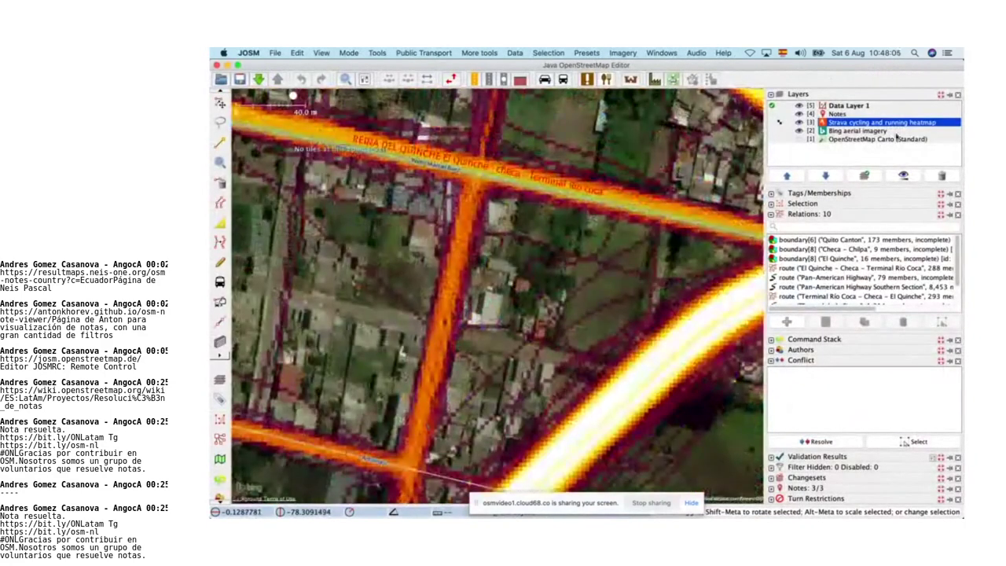
{"action": "left_click", "coordinate": [905, 176]}
{"action": "left_click_drag", "start_coordinate": [951, 225], "coordinate": [913, 229]}
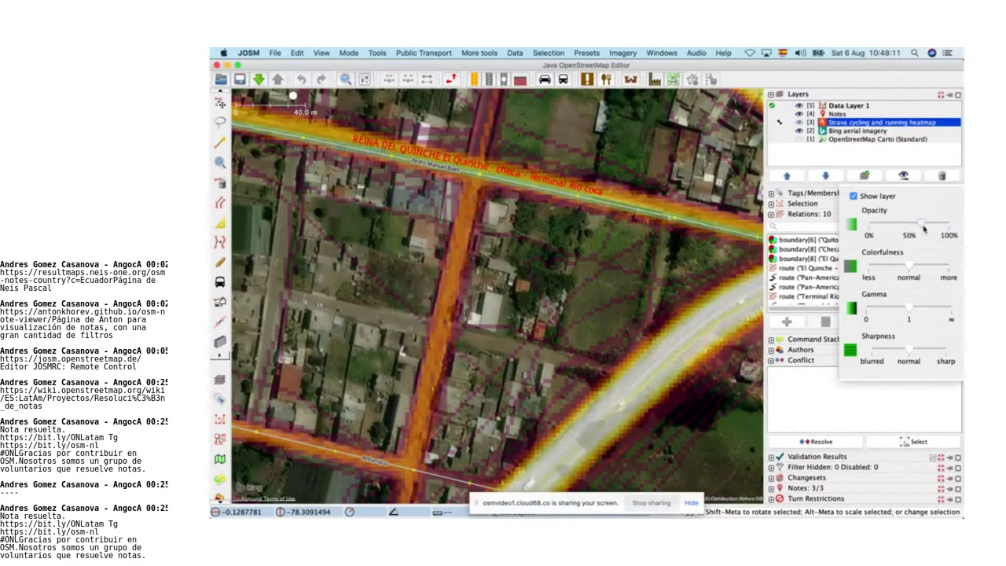
Step: Check the heatmap traces on the roads around note 773989 and hide the Strava cycling and running heatmap layer
{"action": "scroll", "coordinate": [646, 338], "scroll_direction": "up", "scroll_amount": 5}
{"action": "scroll", "coordinate": [646, 337], "scroll_direction": "down", "scroll_amount": 3}
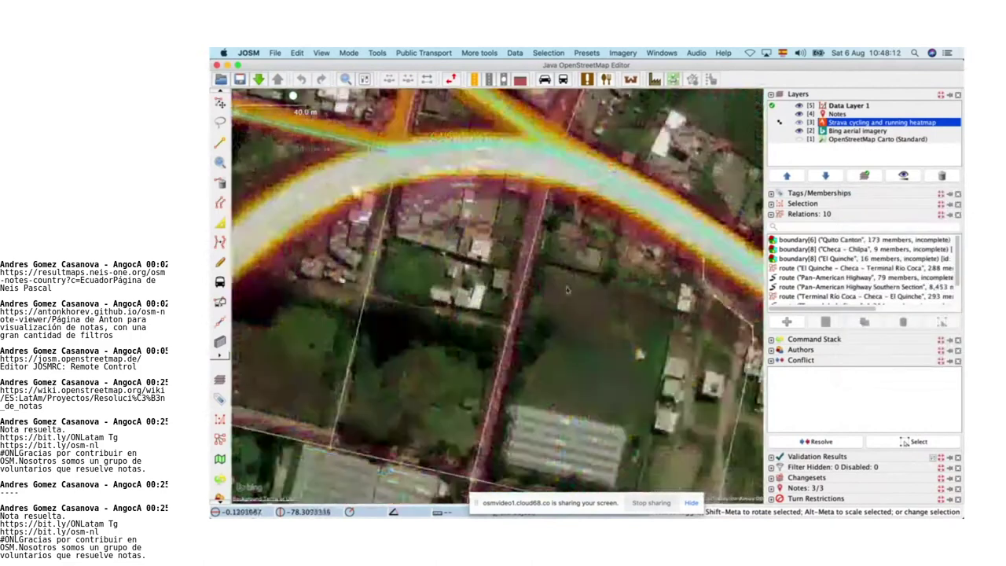
{"action": "scroll", "coordinate": [517, 223], "scroll_direction": "up", "scroll_amount": 2}
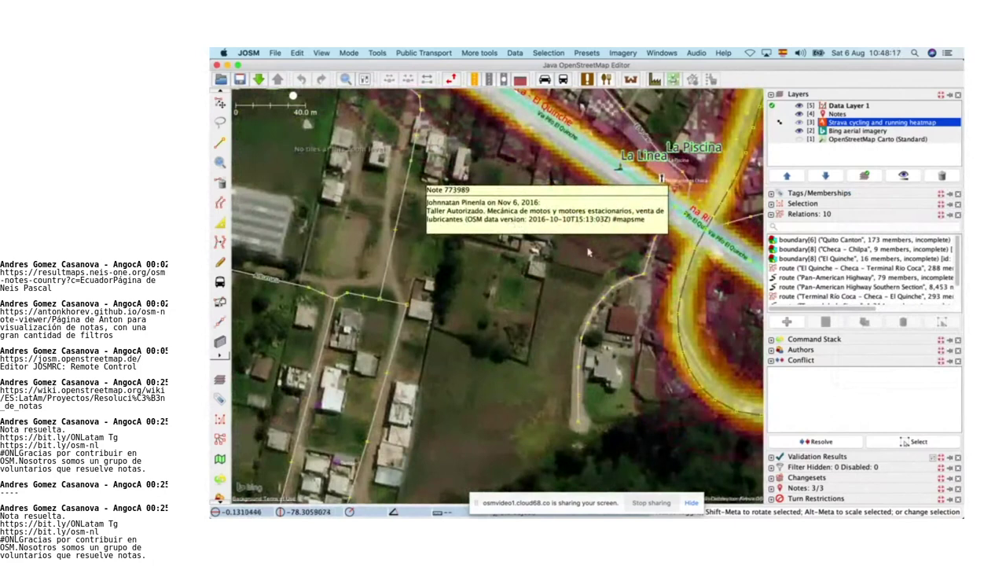
{"action": "scroll", "coordinate": [434, 201], "scroll_direction": "up", "scroll_amount": 3}
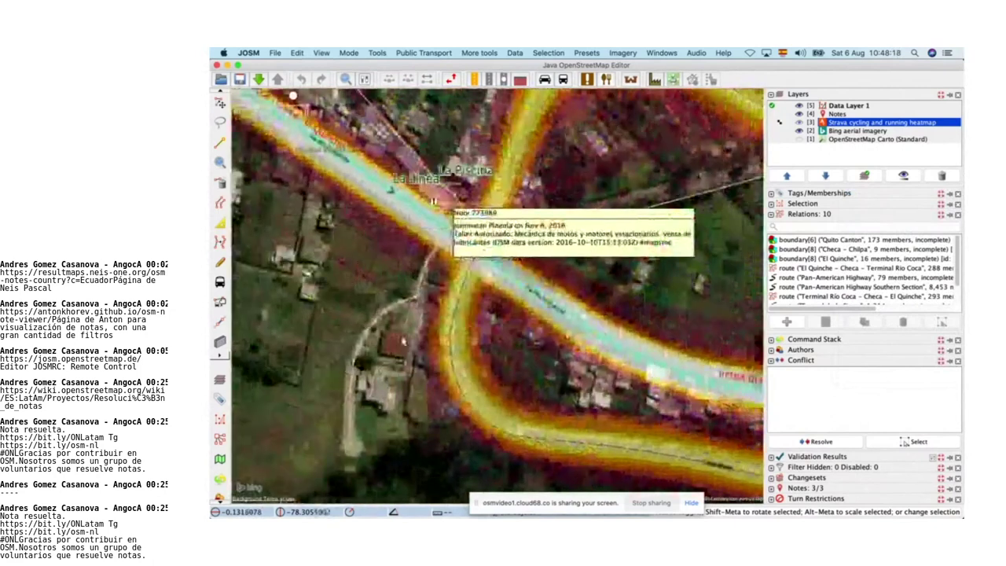
{"action": "scroll", "coordinate": [434, 201], "scroll_direction": "up", "scroll_amount": 2}
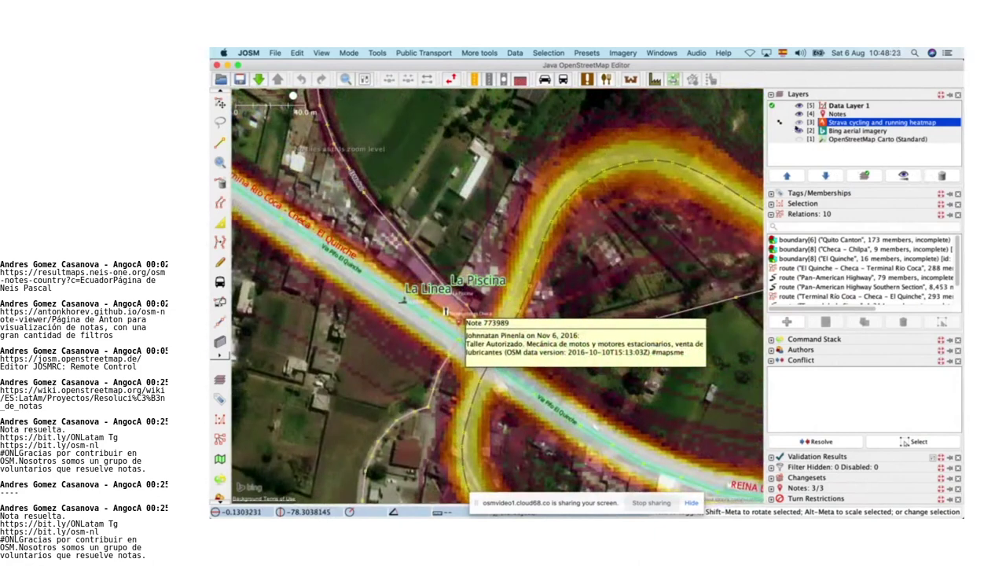
{"action": "left_click", "coordinate": [798, 124]}
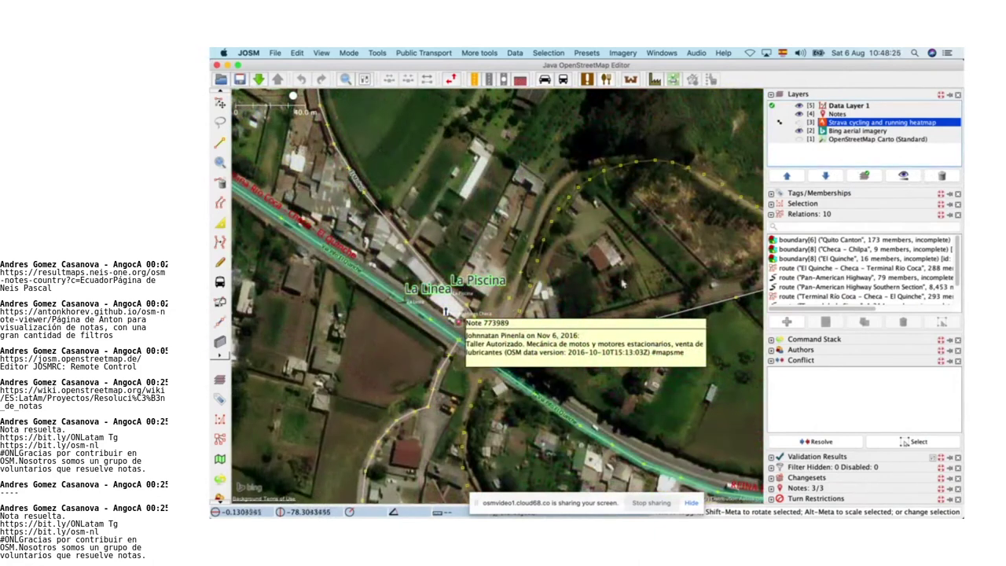
Step: Trace the white-roofed building beside note 773989 to its full width and move the Tecnimotores Checa node inside it
{"action": "scroll", "coordinate": [463, 309], "scroll_direction": "up", "scroll_amount": 3}
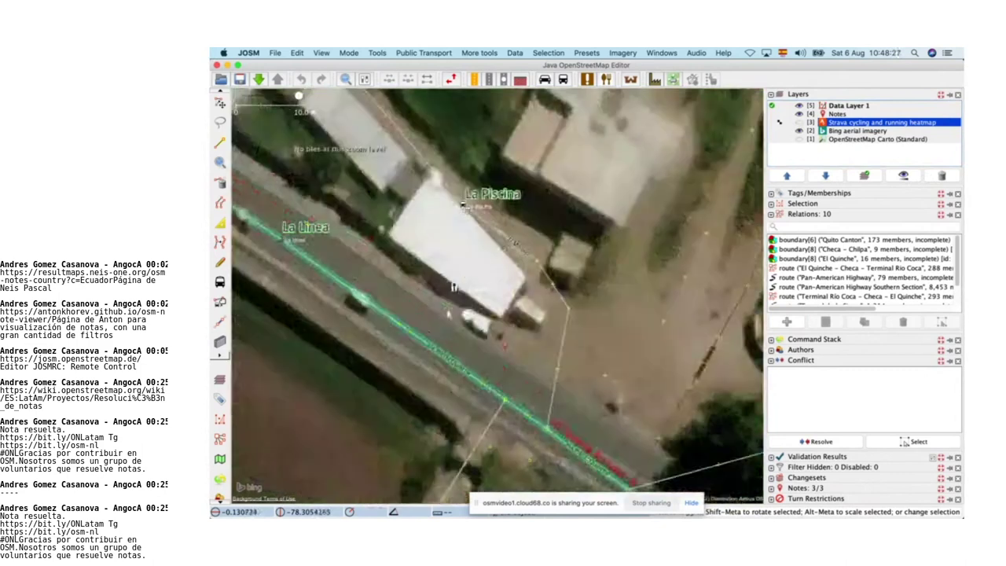
{"action": "key", "text": "ctrl+Left"}
{"action": "key", "text": "ctrl+Up"}
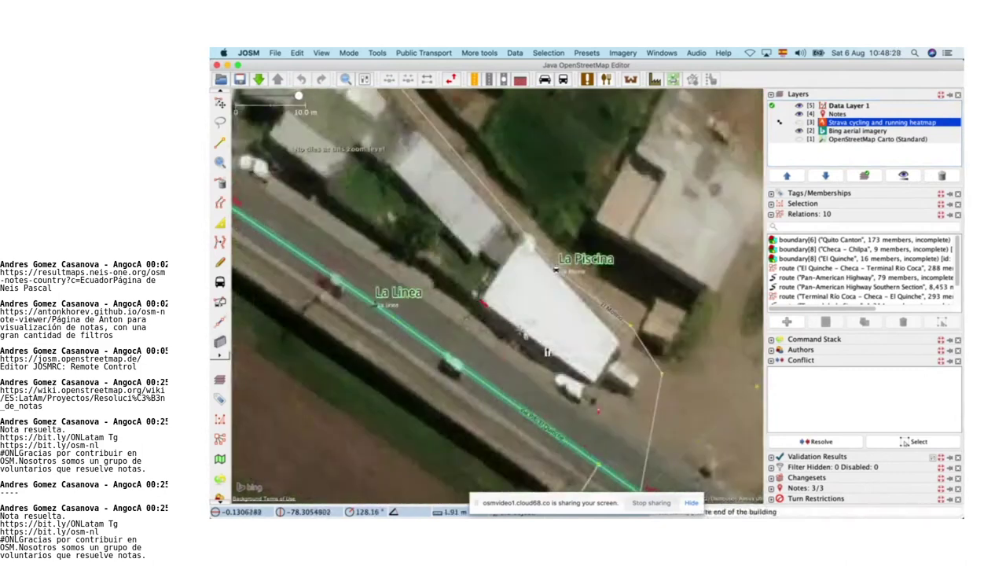
{"action": "left_click", "coordinate": [597, 385]}
{"action": "left_click", "coordinate": [531, 284]}
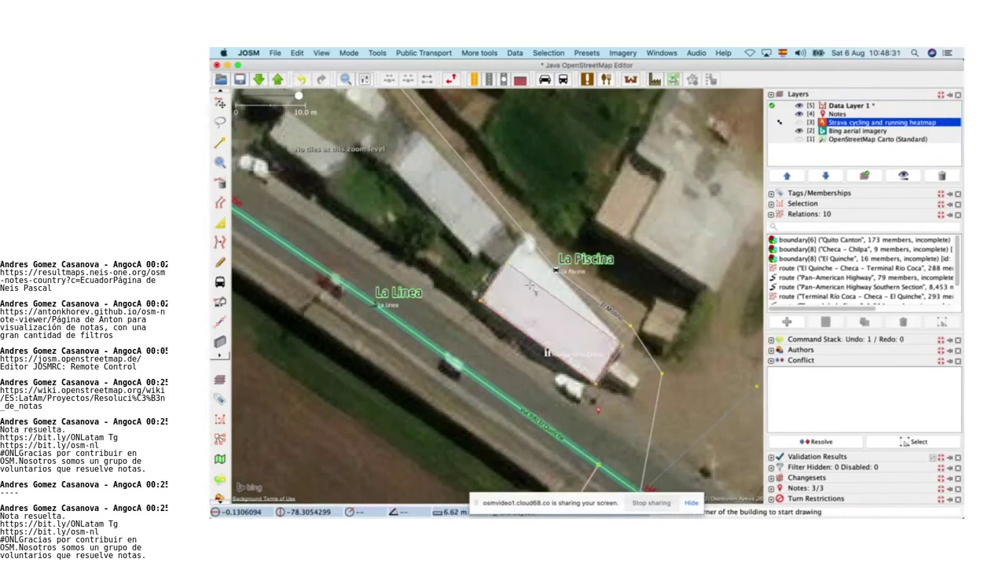
{"action": "left_click_drag", "start_coordinate": [506, 263], "coordinate": [525, 240]}
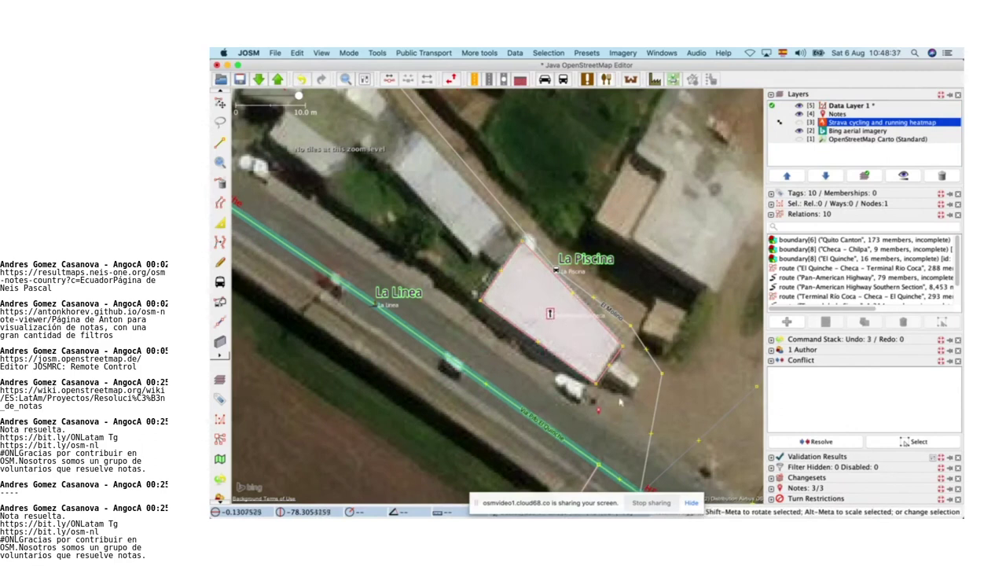
Step: Select note 773989 and prepare the upload of the edits with the changeset comment "Nota 773989 #ONL"
{"action": "left_click", "coordinate": [598, 412]}
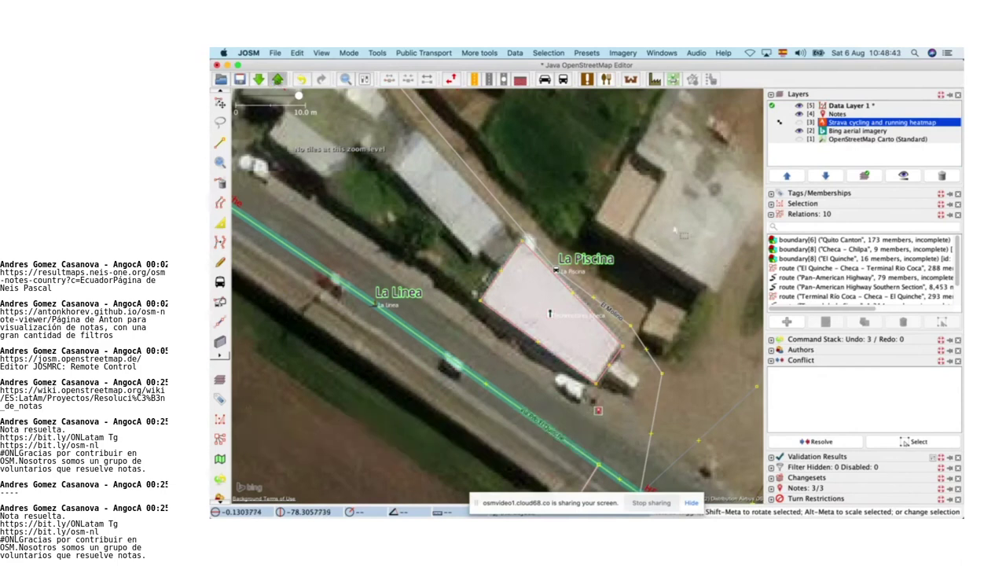
{"action": "type", "text": "Nota "}
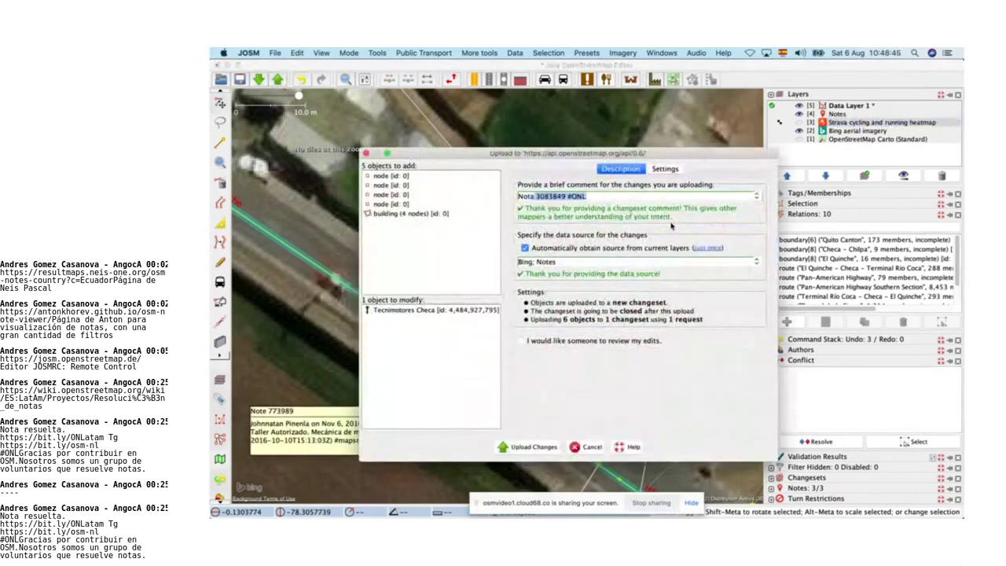
{"action": "type", "text": "773989 #ONL"}
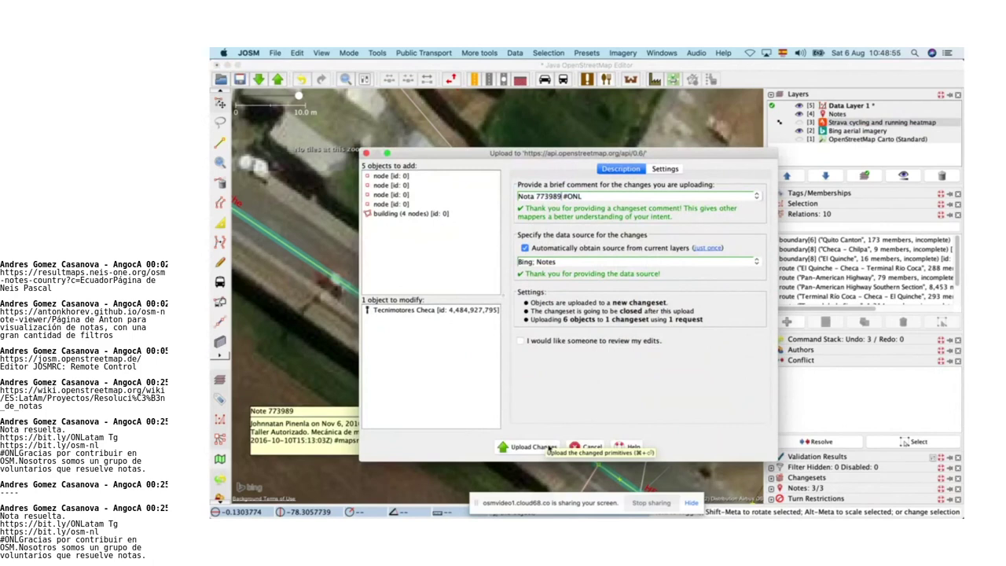
{"action": "left_click", "coordinate": [549, 447]}
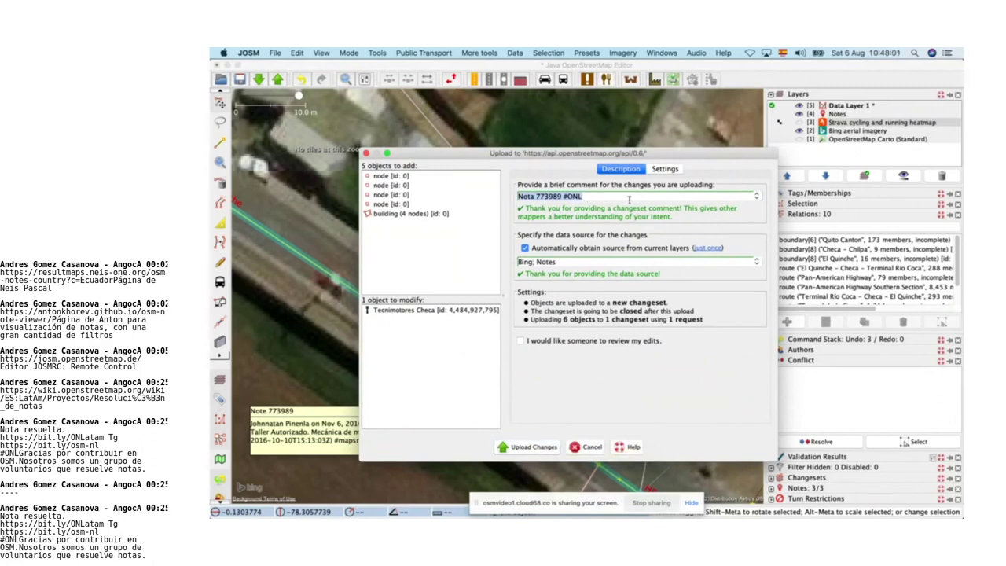
{"action": "left_click", "coordinate": [629, 200]}
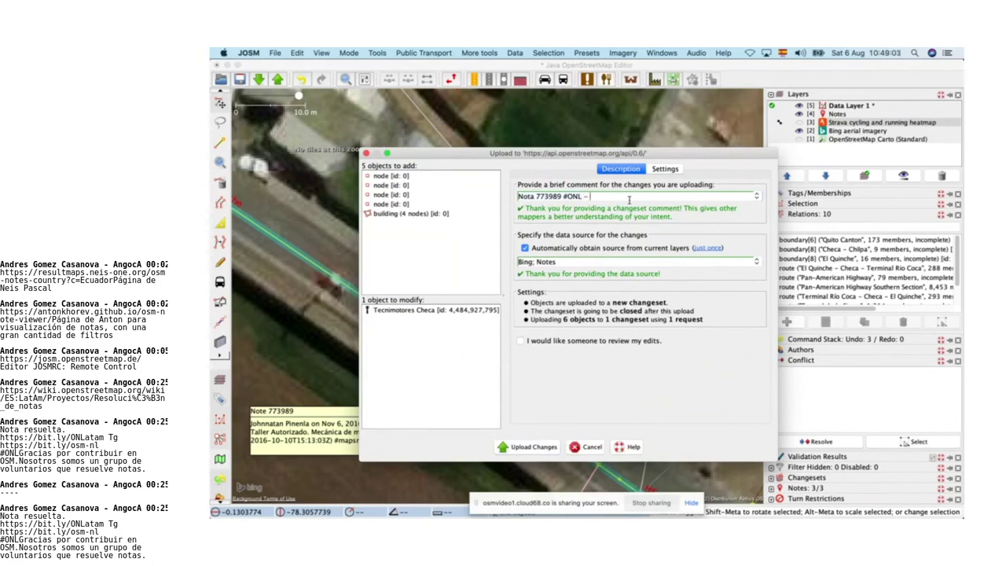
{"action": "key", "text": "super+Tab"}
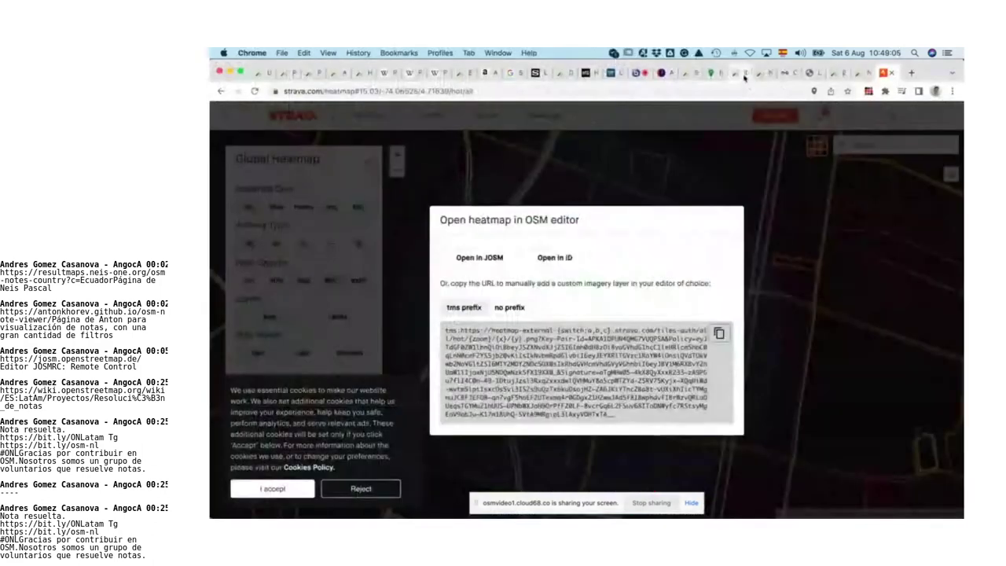
{"action": "left_click", "coordinate": [745, 74]}
{"action": "left_click", "coordinate": [760, 75]}
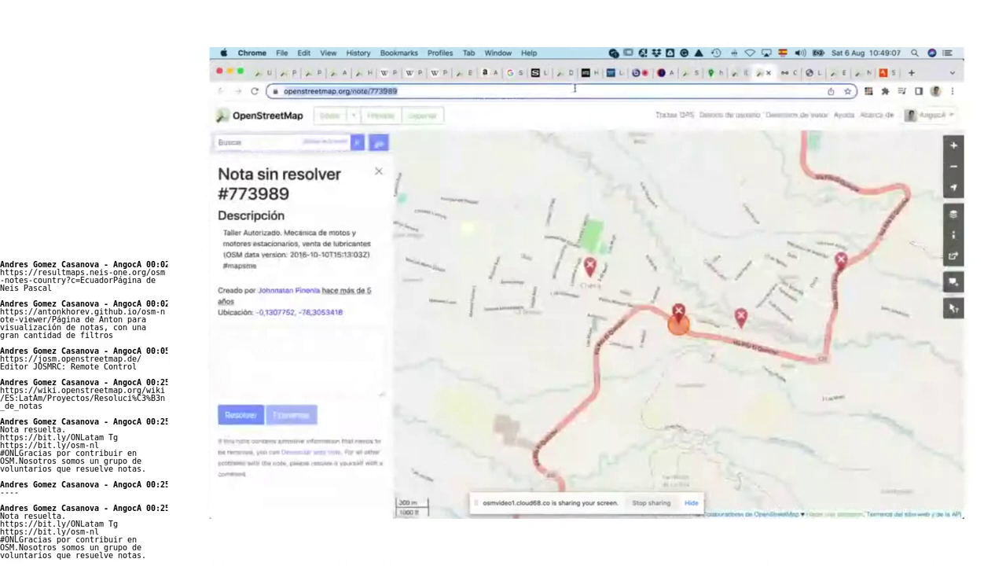
{"action": "key", "text": "super+Tab"}
{"action": "key", "text": "super+Tab"}
{"action": "key", "text": "super+Tab"}
{"action": "key", "text": "Right"}
{"action": "type", "text": "https://www.openstreetmap.org/note/773989"}
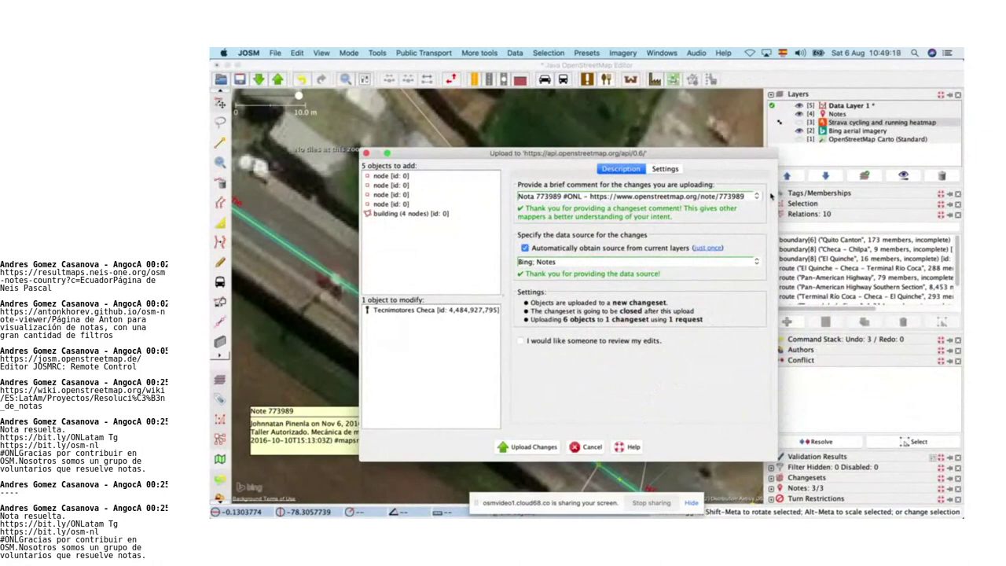
{"action": "key", "text": "super+z"}
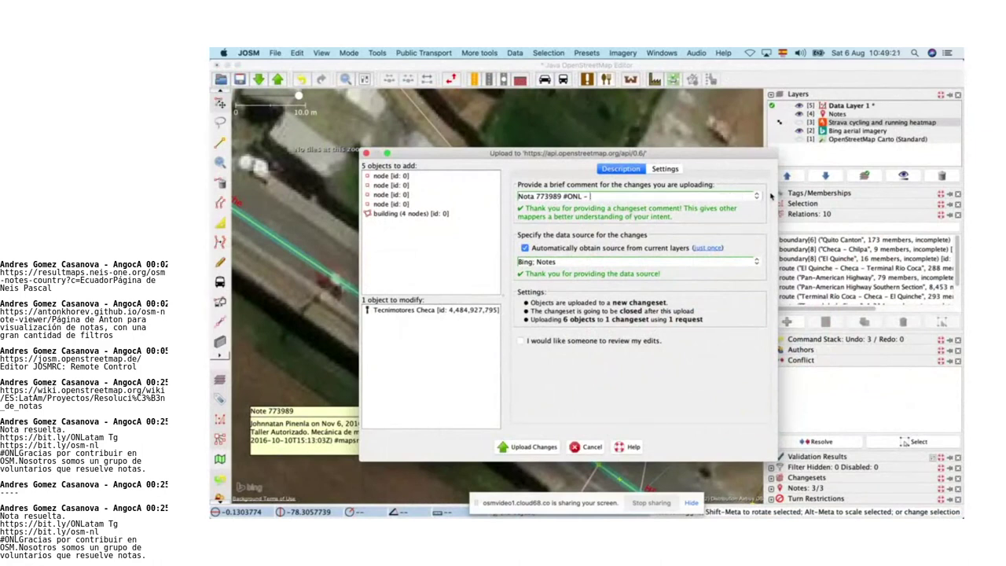
{"action": "key", "text": "BackSpace"}
{"action": "key", "text": "BackSpace"}
{"action": "key", "text": "BackSpace"}
{"action": "type", "text": "-"}
{"action": "type", "text": "https://www.openstreetmap.org/note/773989"}
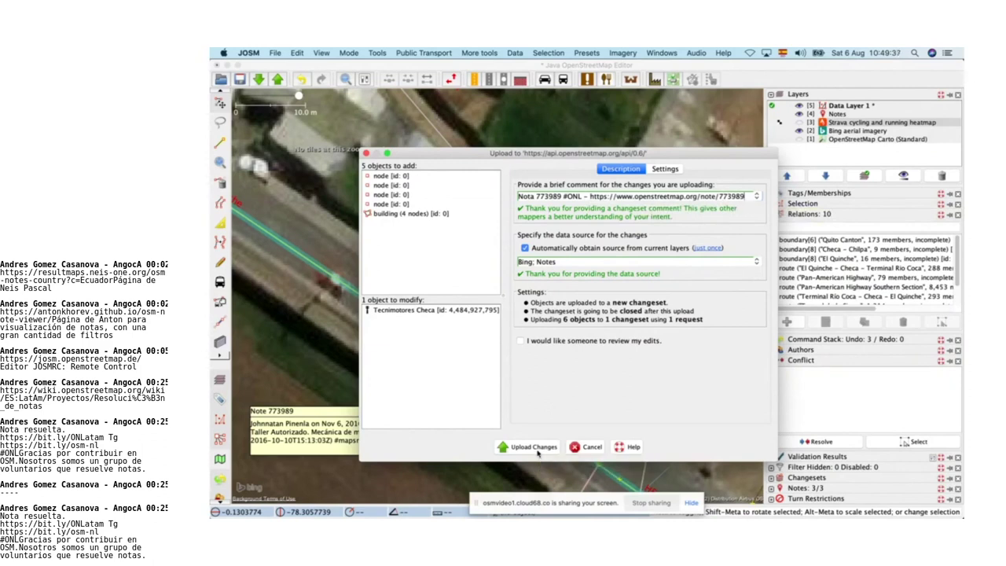
{"action": "left_click_drag", "start_coordinate": [635, 196], "coordinate": [684, 196]}
{"action": "type", "text": "osm"}
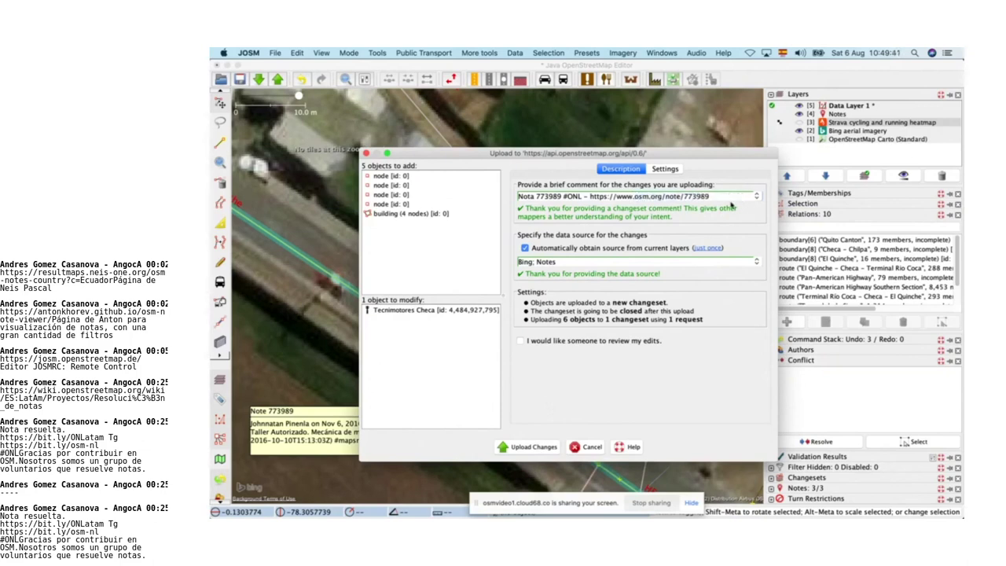
Step: Upload the edits with the prepared changeset comment and open openstreetmap.org in a new Chrome tab
{"action": "left_click", "coordinate": [543, 445]}
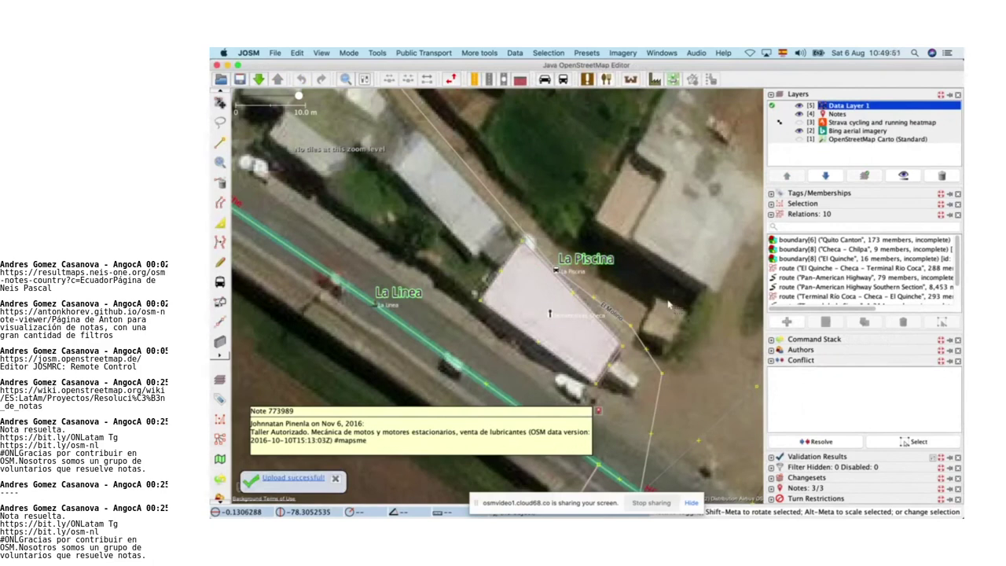
{"action": "key", "text": "super+Tab"}
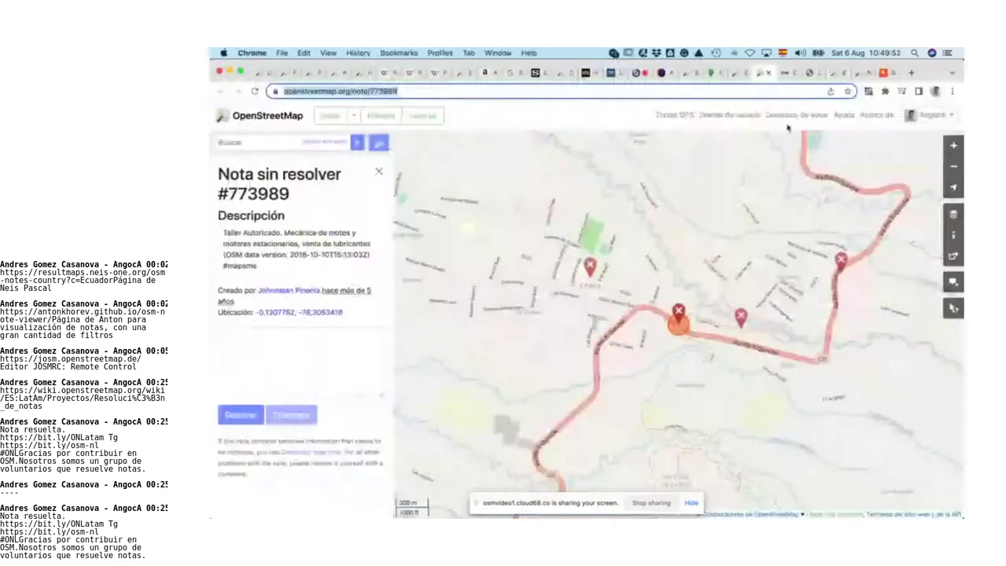
{"action": "left_click", "coordinate": [911, 73]}
{"action": "type", "text": "openstreetmap.org"}
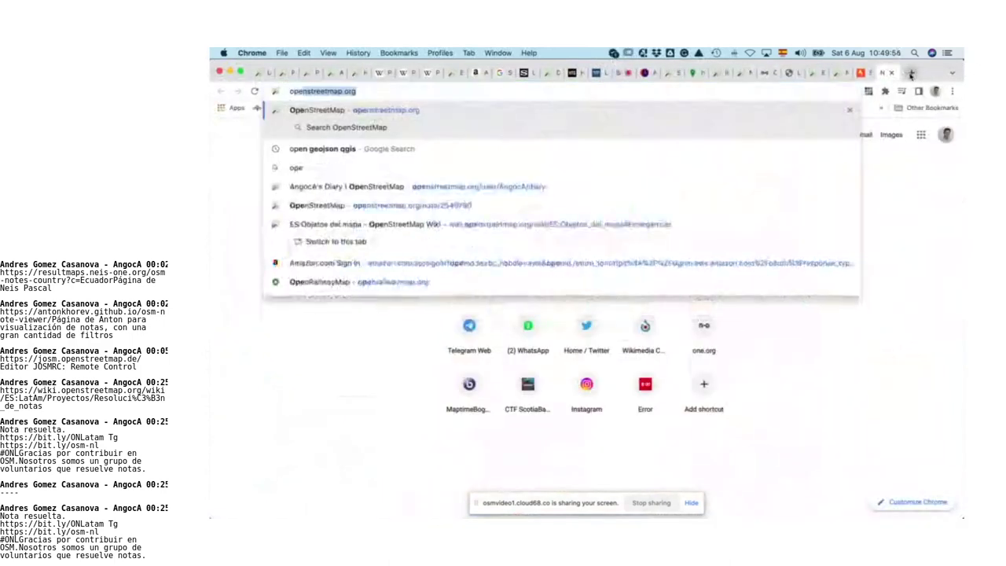
{"action": "key", "text": "Return"}
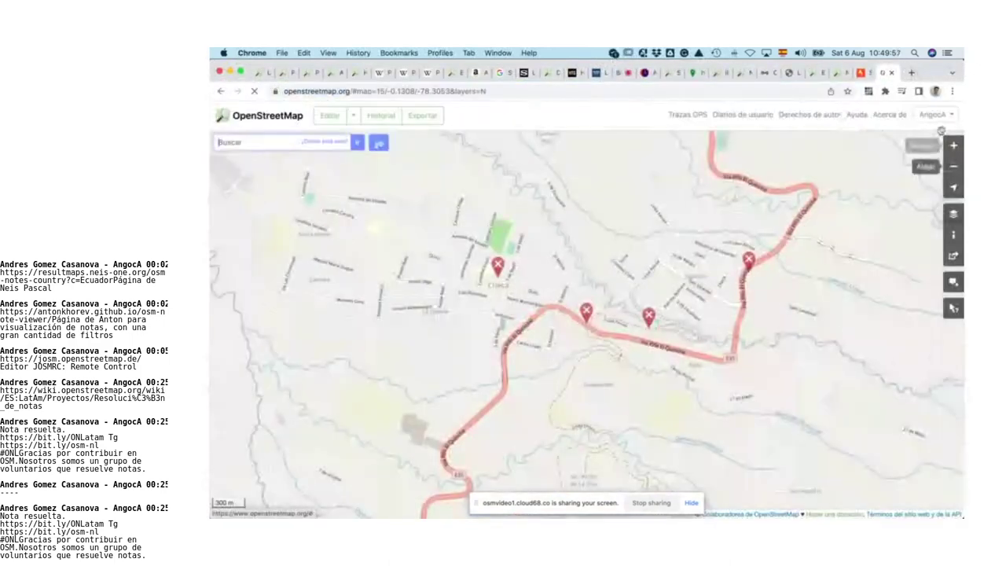
Step: Go to the account's own profile, list its edits, and open the newest changeset, for note 773989
{"action": "left_click", "coordinate": [934, 114]}
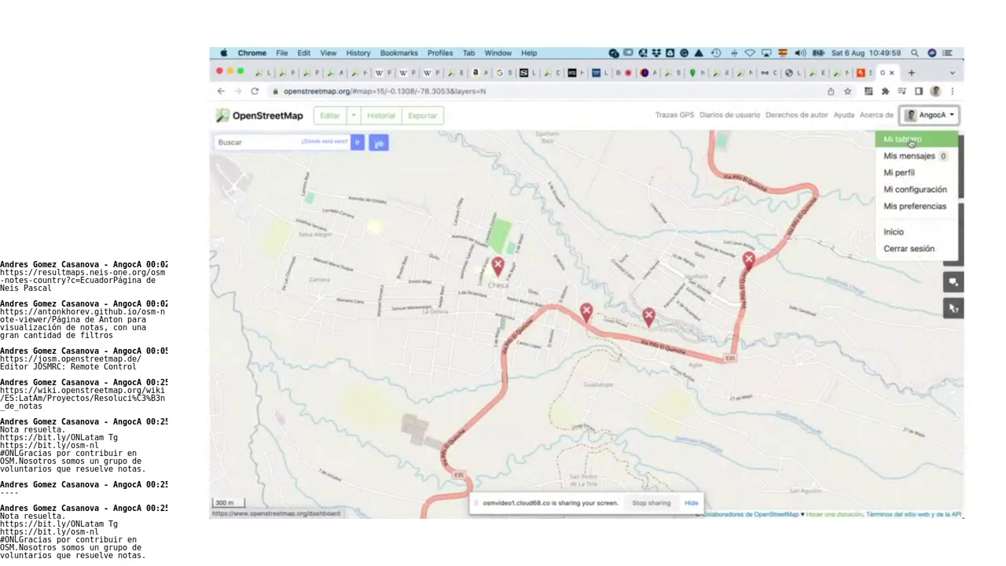
{"action": "left_click", "coordinate": [910, 140]}
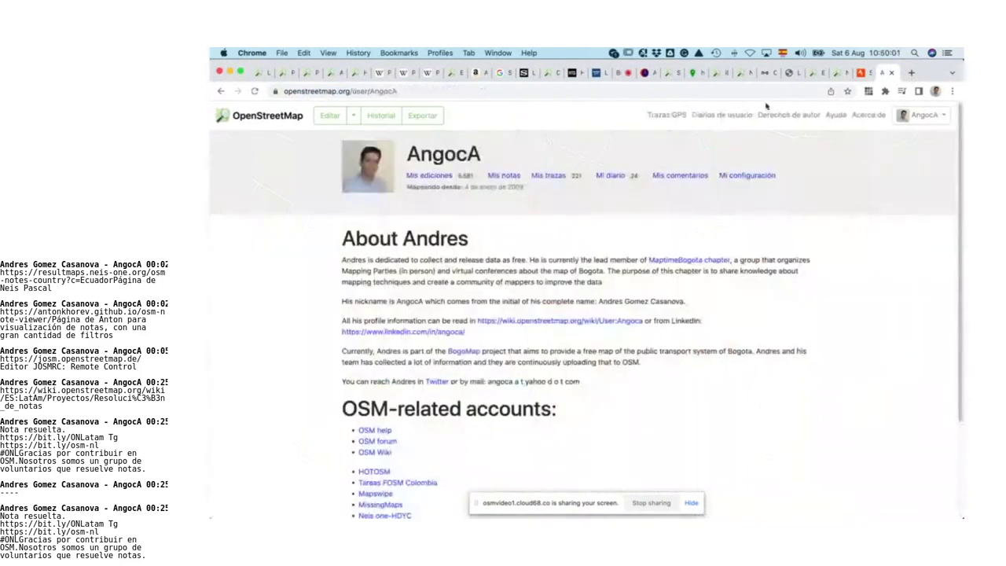
{"action": "left_click", "coordinate": [947, 119]}
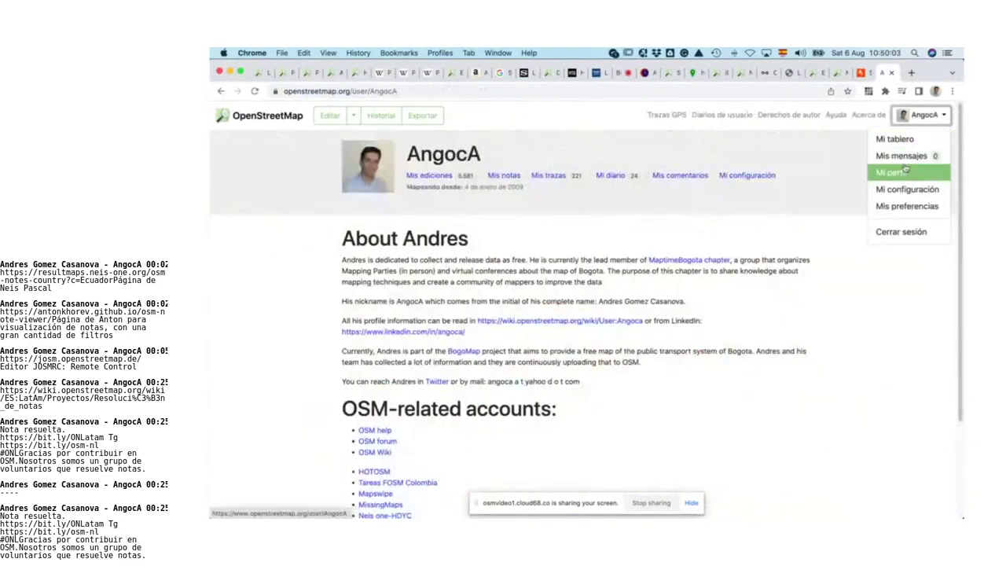
{"action": "left_click", "coordinate": [432, 176]}
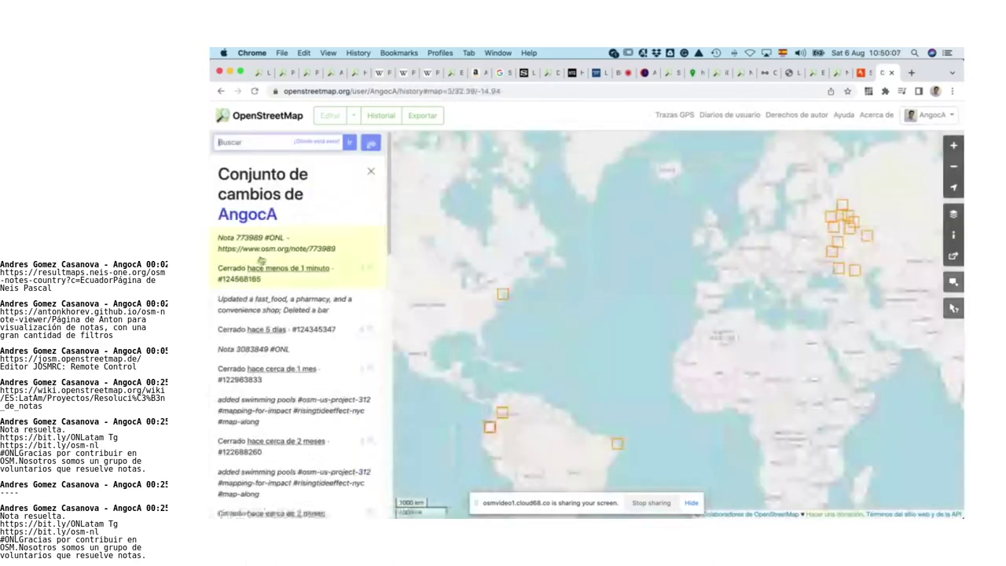
{"action": "left_click", "coordinate": [263, 246]}
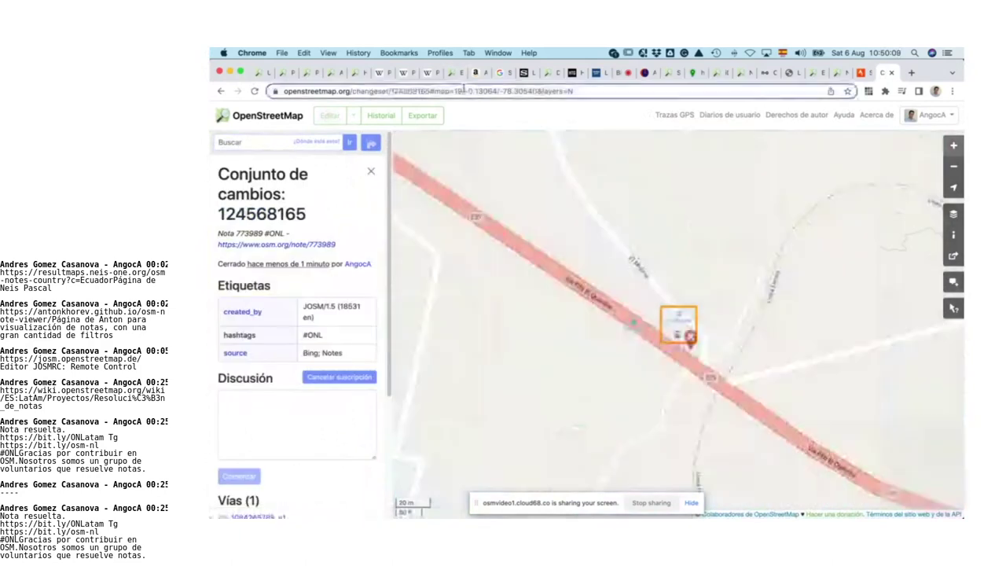
{"action": "left_click", "coordinate": [462, 91]}
{"action": "left_click", "coordinate": [427, 90]}
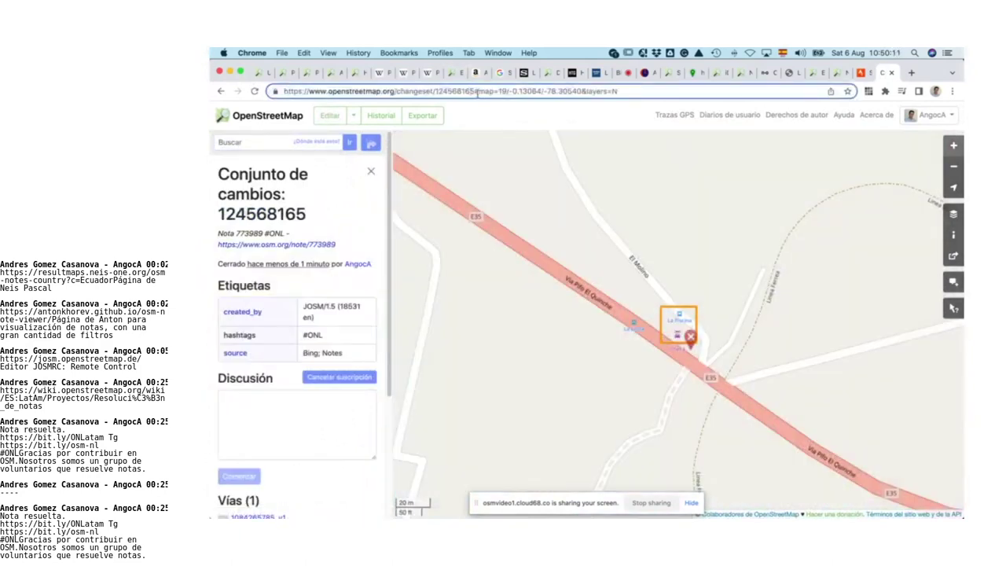
{"action": "left_click_drag", "start_coordinate": [476, 91], "coordinate": [275, 77]}
{"action": "key", "text": "super+c"}
Step: Start closing note 773989 in JOSM with the standard "Nota resuelta" message from the wiki page's "Mensajes de resolución" section
{"action": "key", "text": "super+Tab"}
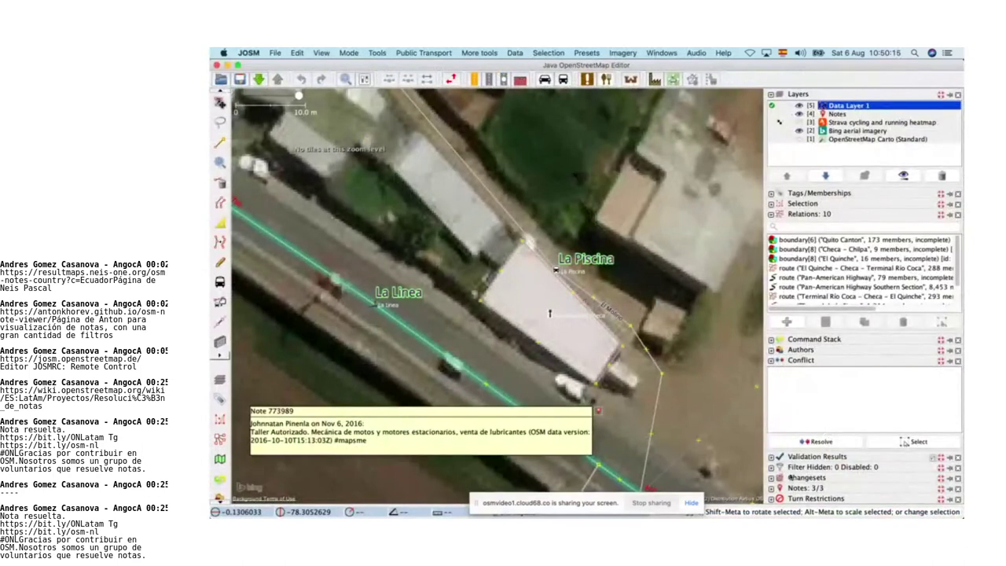
{"action": "left_click", "coordinate": [771, 488]}
{"action": "left_click", "coordinate": [852, 483]}
{"action": "key", "text": "super+Tab"}
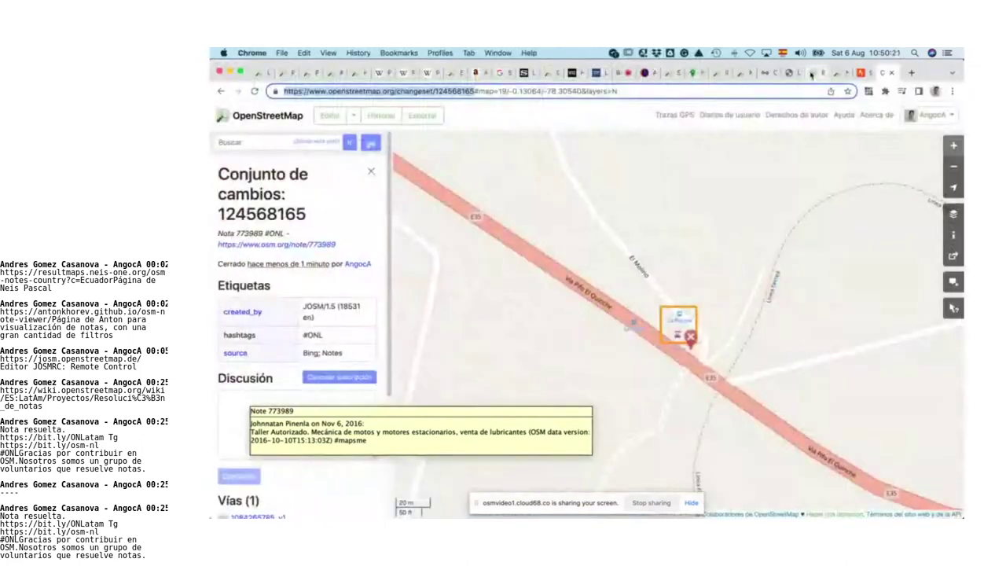
{"action": "left_click", "coordinate": [811, 74]}
{"action": "key", "text": "super+Tab"}
{"action": "key", "text": "super+v"}
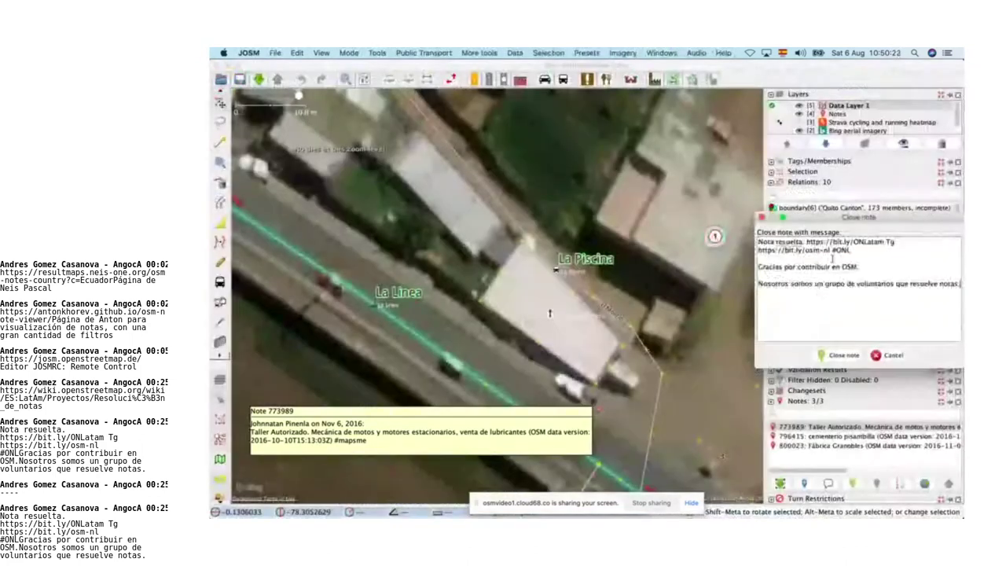
{"action": "key", "text": "super+Tab"}
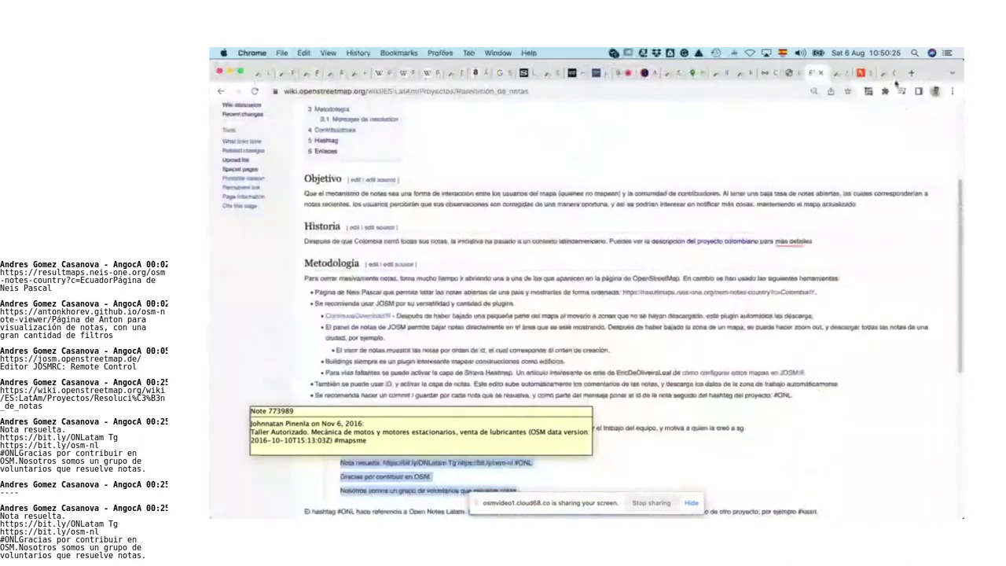
{"action": "left_click", "coordinate": [886, 73]}
{"action": "key", "text": "super+Tab"}
{"action": "key", "text": "super+v"}
{"action": "left_click", "coordinate": [847, 356]}
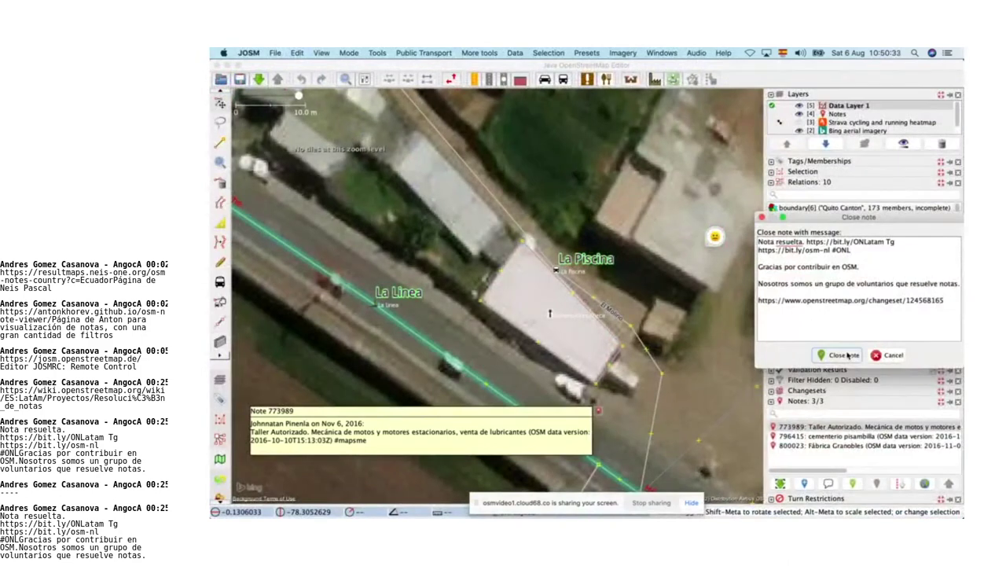
{"action": "left_click", "coordinate": [847, 356]}
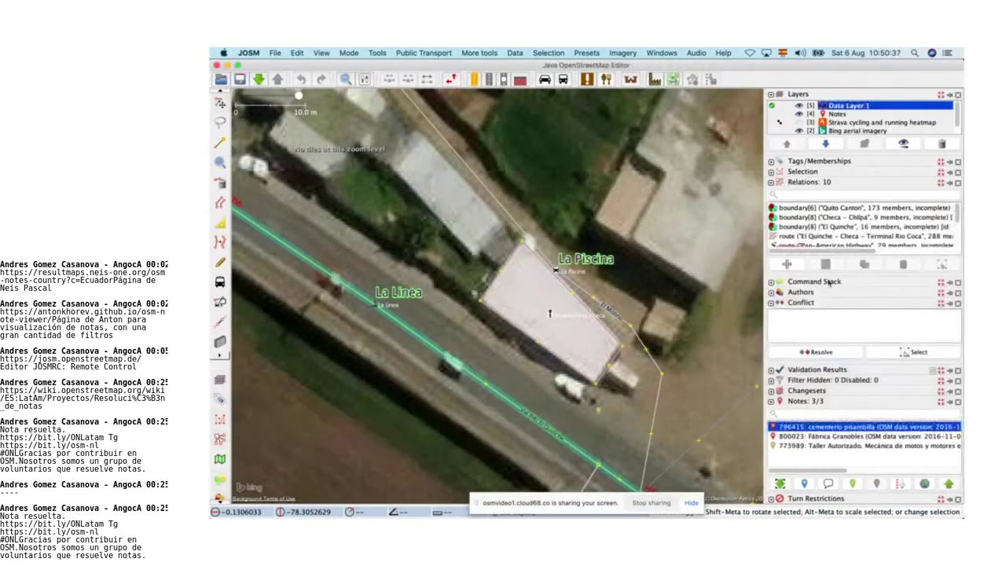
Step: Check note 773989's page in Chrome, return to JOSM, and upload the modified note to the server
{"action": "key", "text": "super+Tab"}
{"action": "left_click", "coordinate": [729, 74]}
{"action": "left_click", "coordinate": [744, 75]}
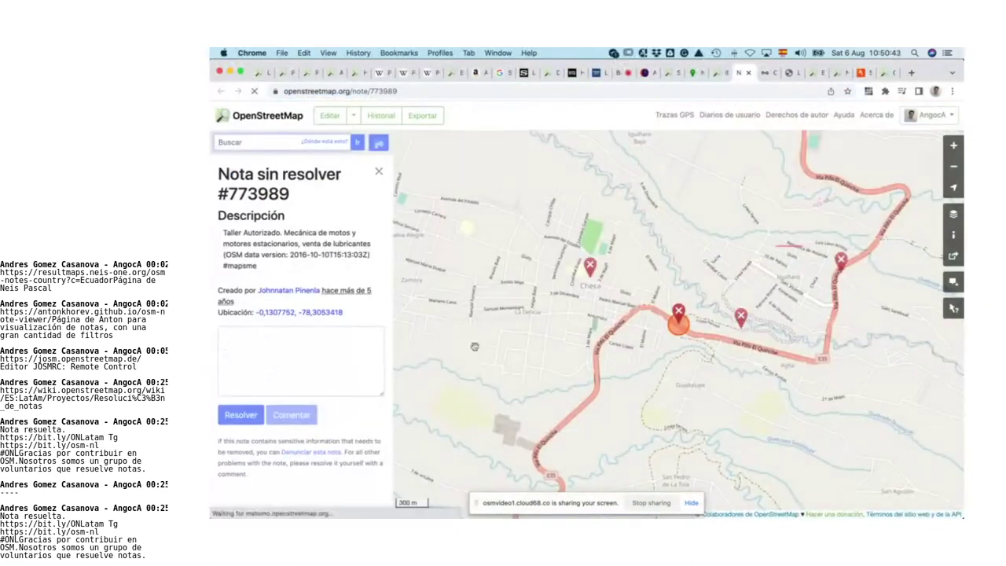
{"action": "key", "text": "super+Tab"}
{"action": "left_click", "coordinate": [949, 485]}
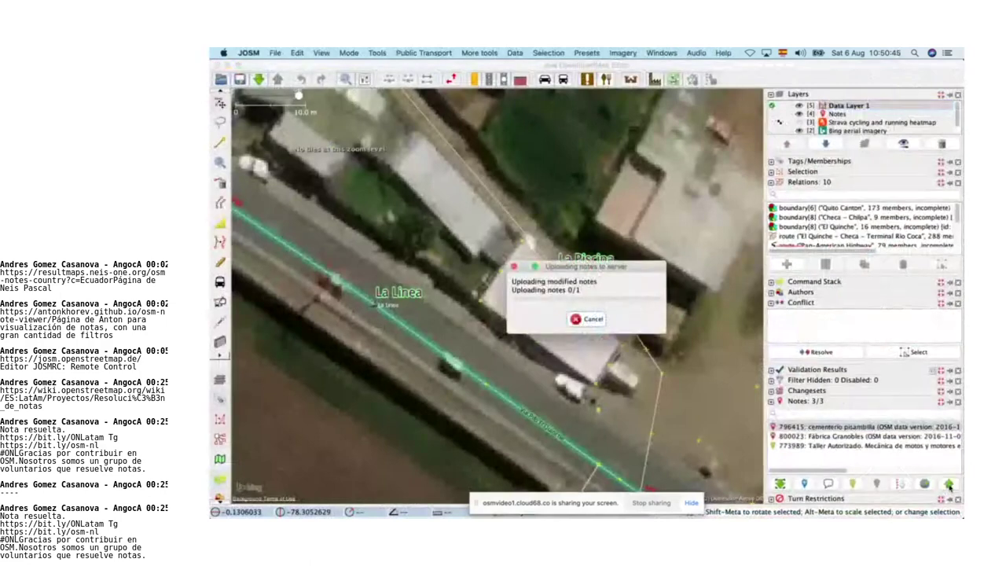
Step: Reload note 773989's page in Chrome and check the changeset linked in its closing comment
{"action": "key", "text": "super+Tab"}
{"action": "key", "text": "super+Tab"}
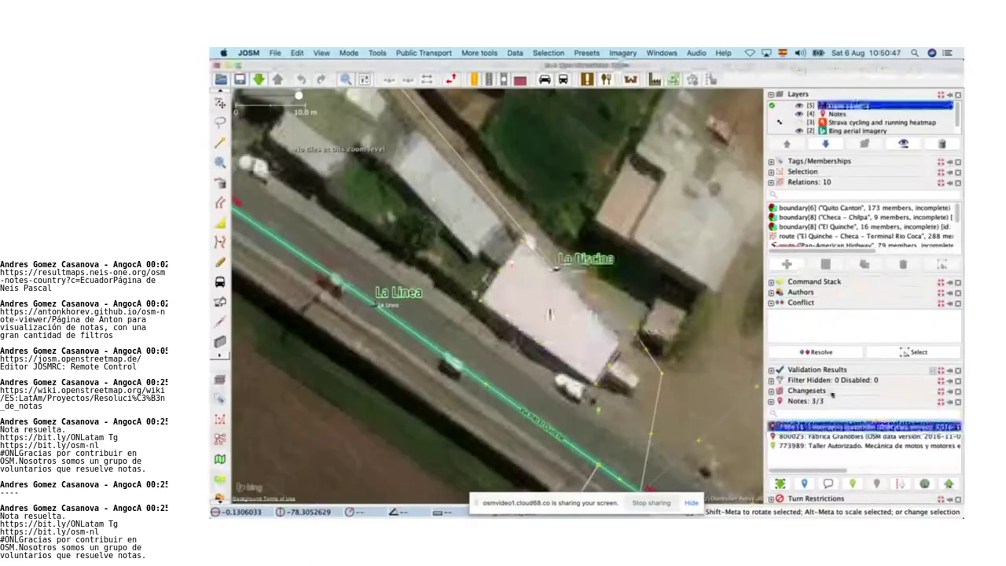
{"action": "key", "text": "super+Tab"}
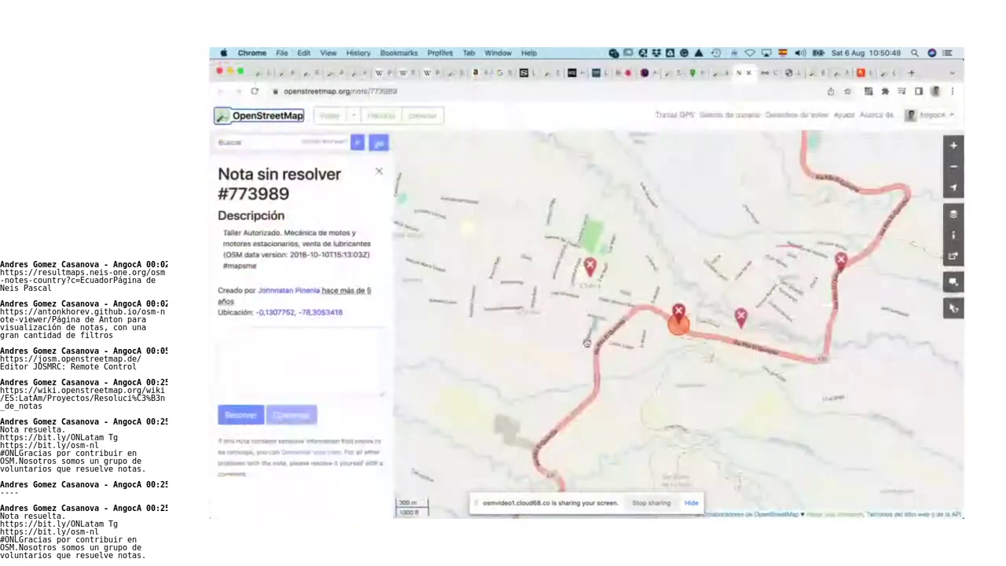
{"action": "key", "text": "super+r"}
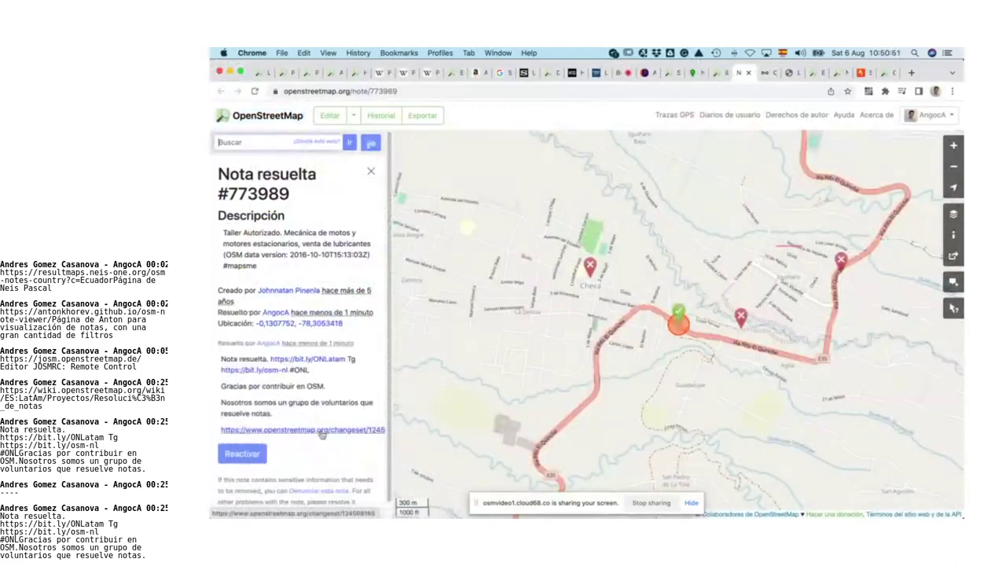
{"action": "left_click", "coordinate": [322, 432]}
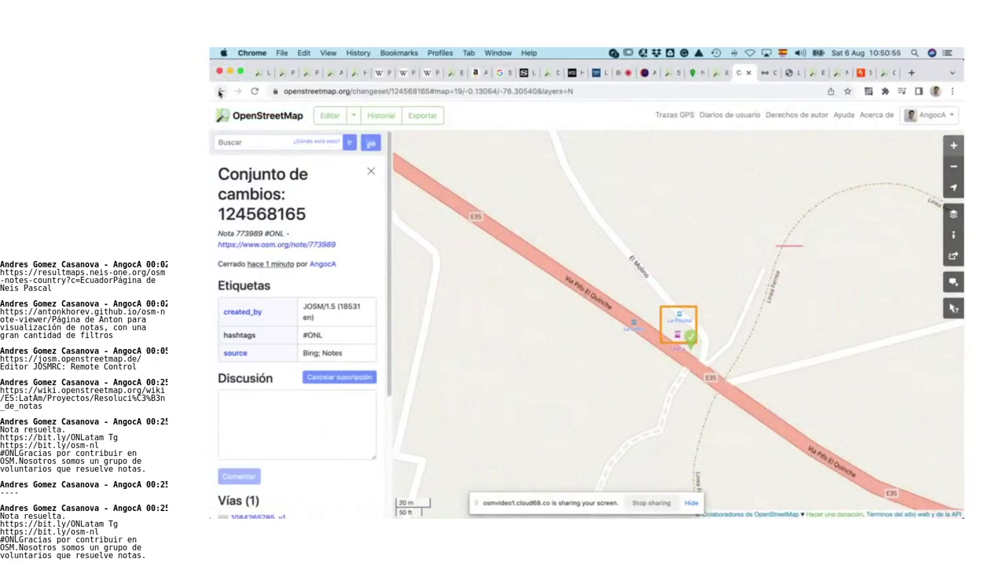
{"action": "left_click", "coordinate": [305, 248]}
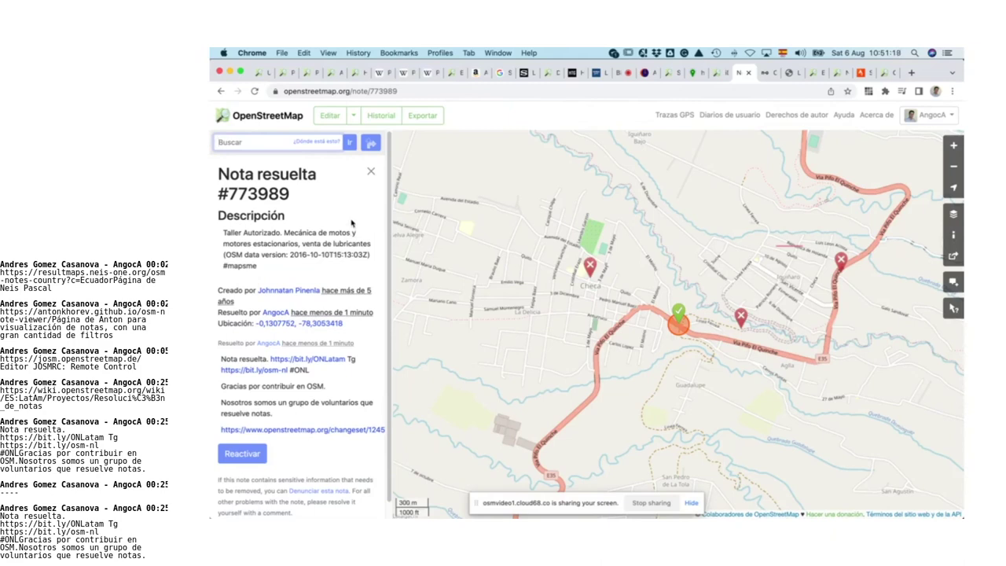
Step: Return to the osm-note-viewer page among the open pages and deselect the resolved note 773989 in its list
{"action": "left_click", "coordinate": [764, 72]}
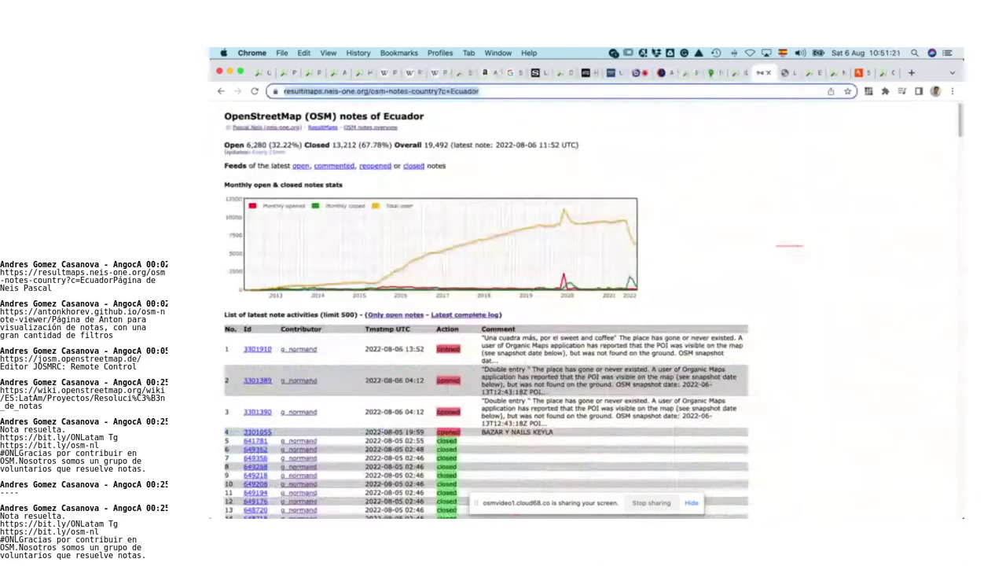
{"action": "left_click", "coordinate": [743, 73]}
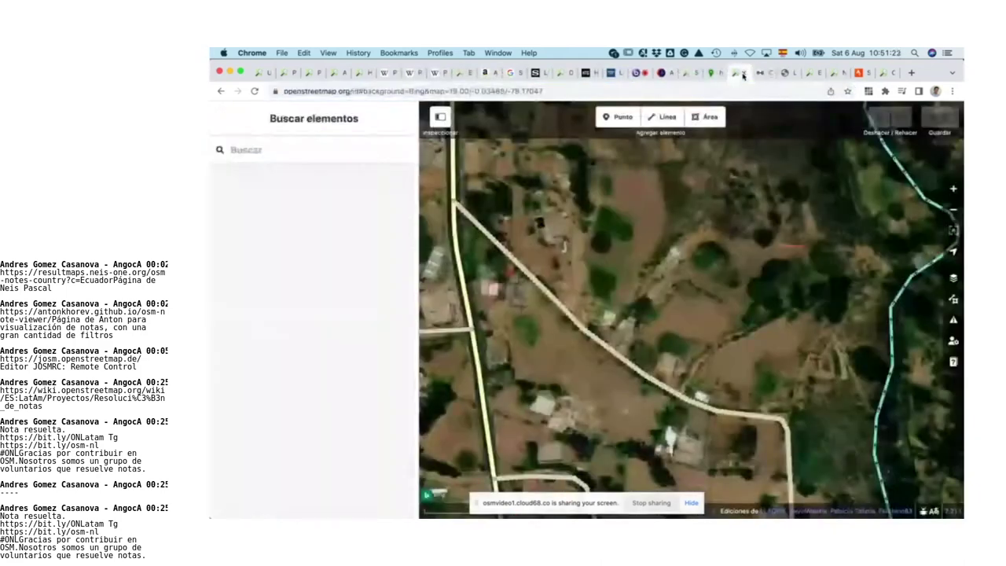
{"action": "left_click", "coordinate": [760, 76]}
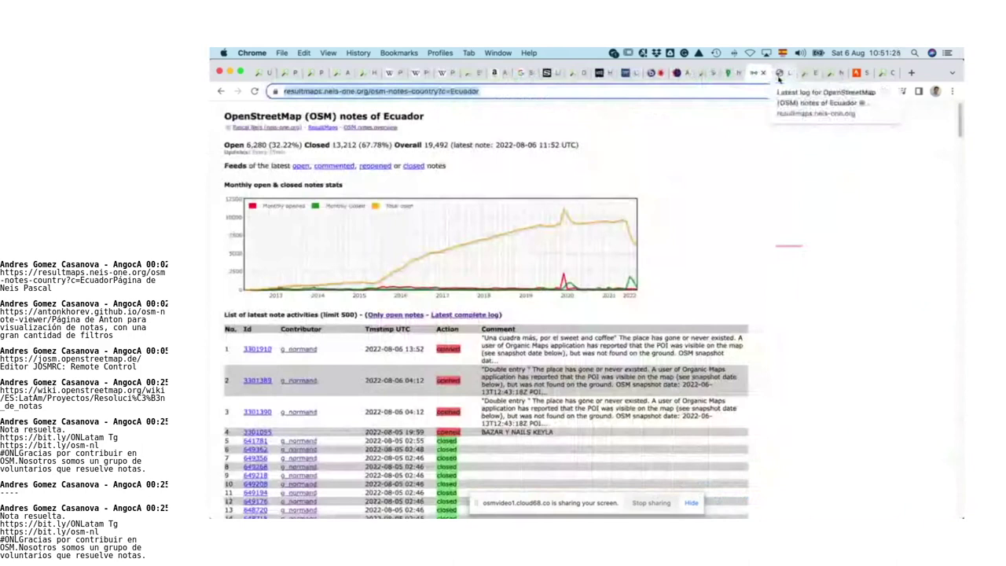
{"action": "left_click", "coordinate": [779, 77]}
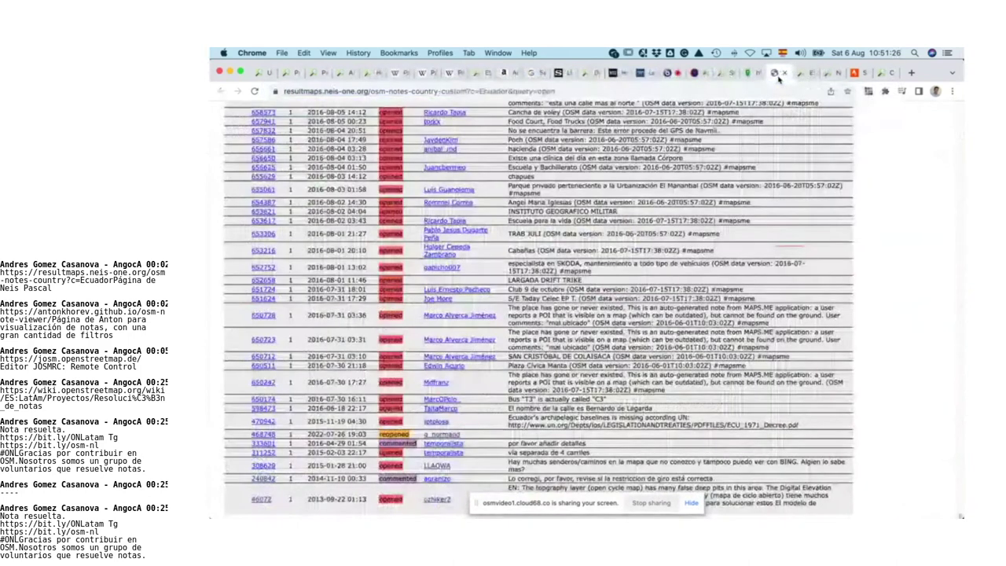
{"action": "left_click", "coordinate": [799, 74]}
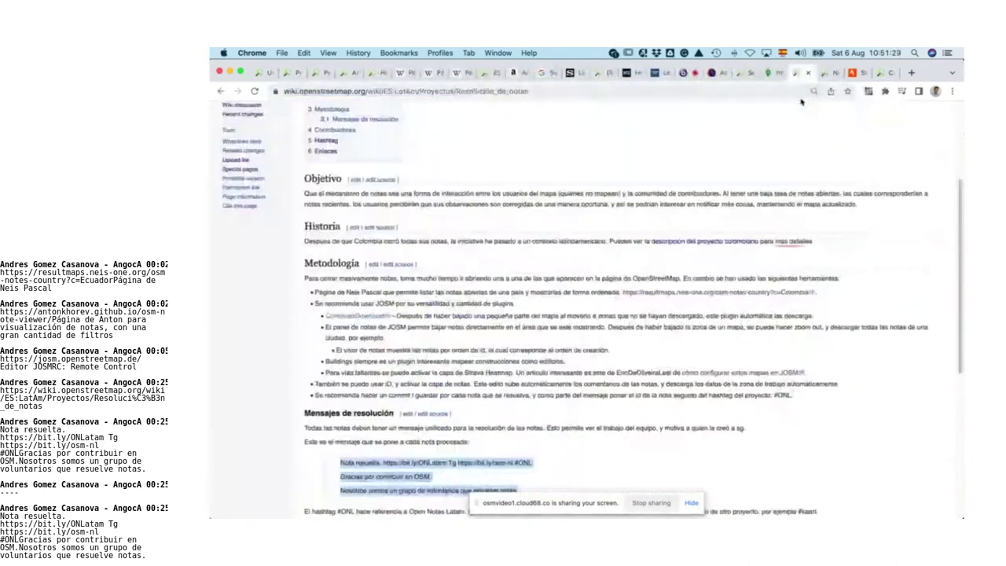
{"action": "left_click", "coordinate": [823, 73]}
{"action": "left_click", "coordinate": [851, 73]}
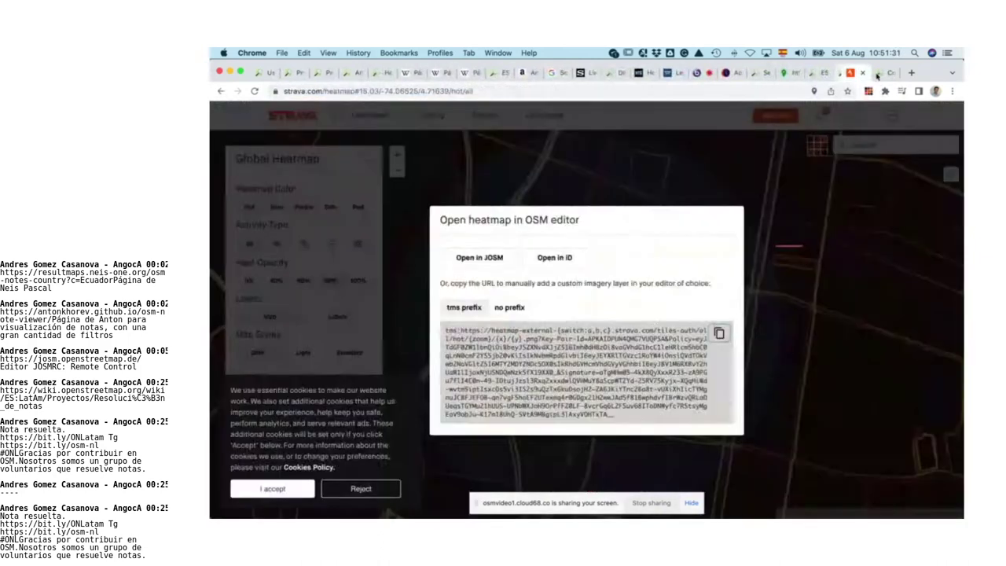
{"action": "left_click", "coordinate": [879, 73]}
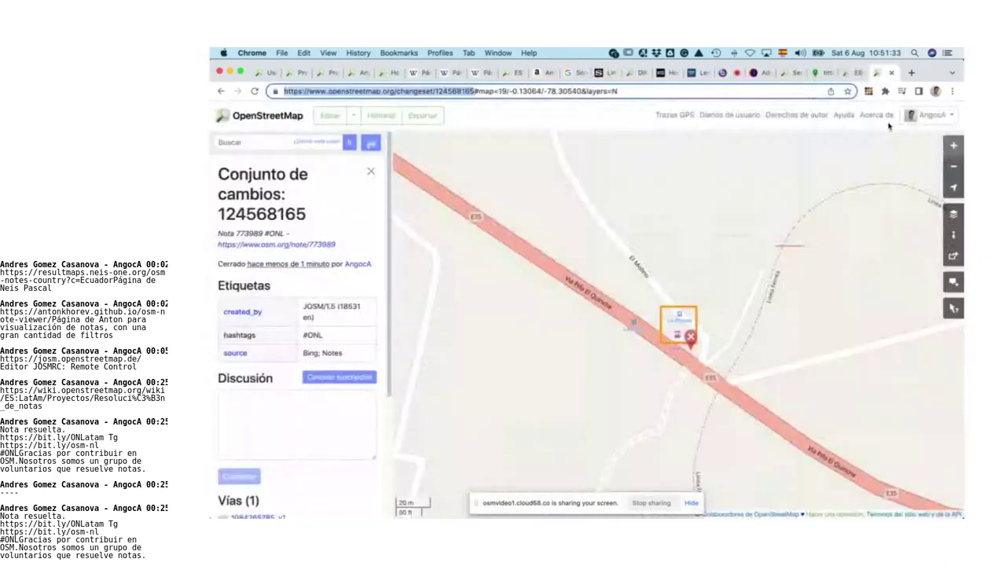
{"action": "left_click", "coordinate": [849, 76]}
{"action": "left_click", "coordinate": [849, 75]}
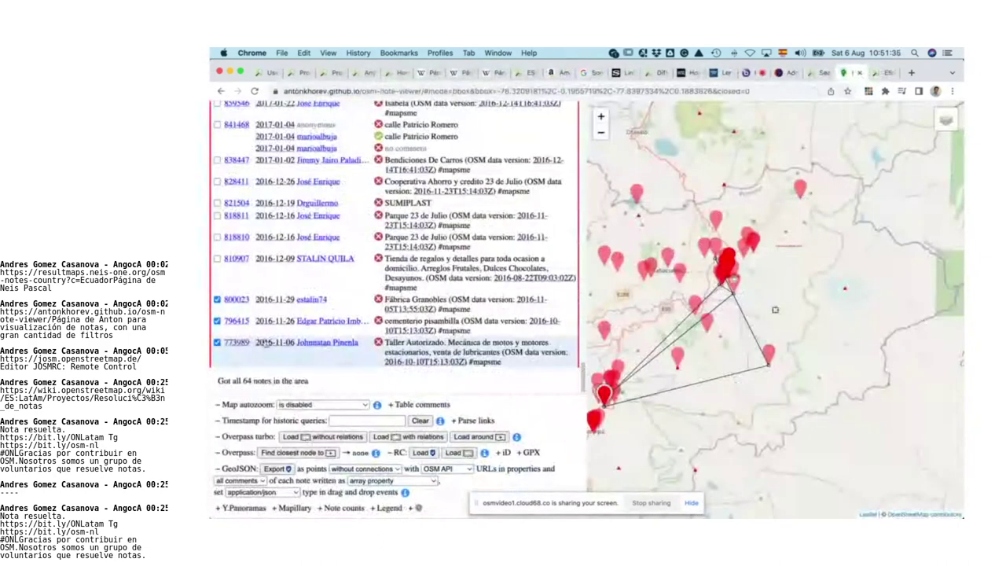
{"action": "left_click", "coordinate": [217, 343]}
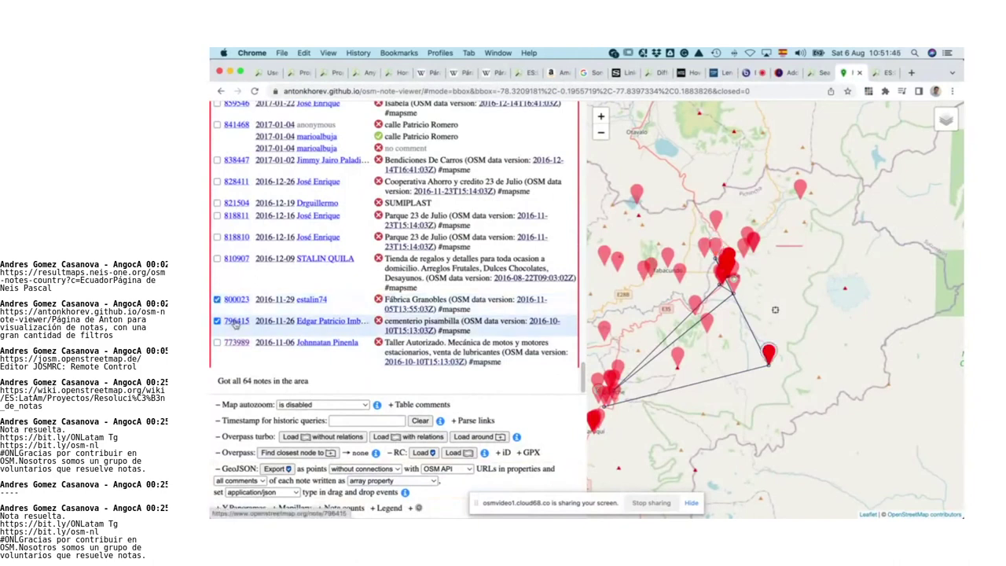
Step: Open note 796415's page from the osm-note-viewer list and send its area to JOSM for editing by remote control
{"action": "left_click", "coordinate": [235, 322], "text": "super"}
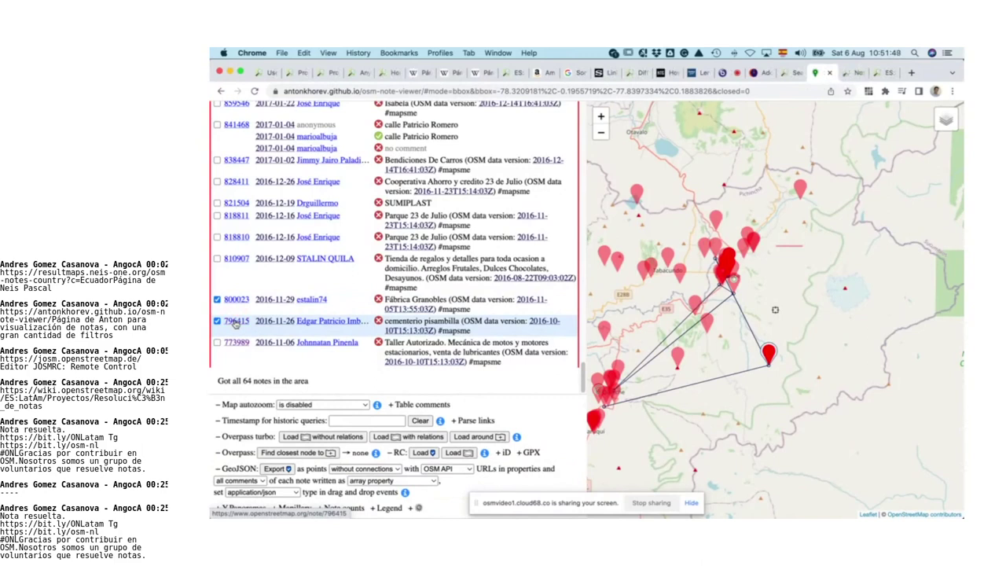
{"action": "left_click", "coordinate": [217, 321]}
{"action": "left_click", "coordinate": [217, 320]}
{"action": "left_click", "coordinate": [849, 73]}
{"action": "left_click", "coordinate": [479, 91]}
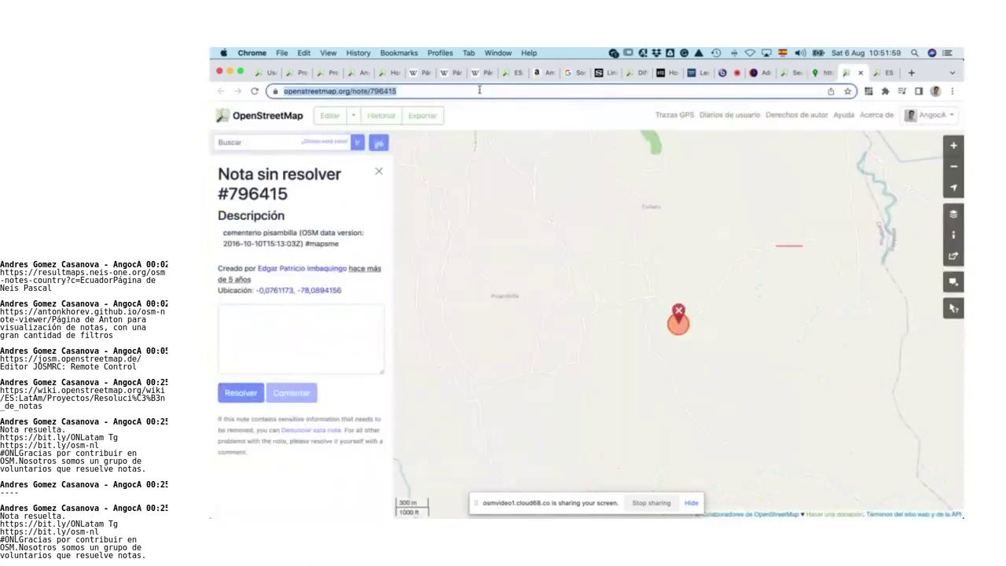
{"action": "left_click", "coordinate": [354, 116]}
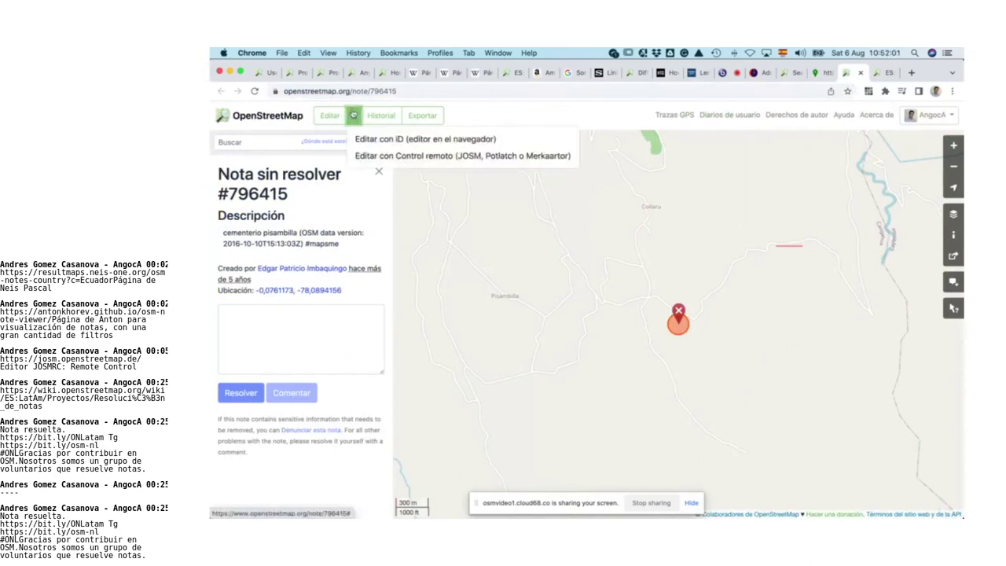
{"action": "left_click", "coordinate": [400, 160]}
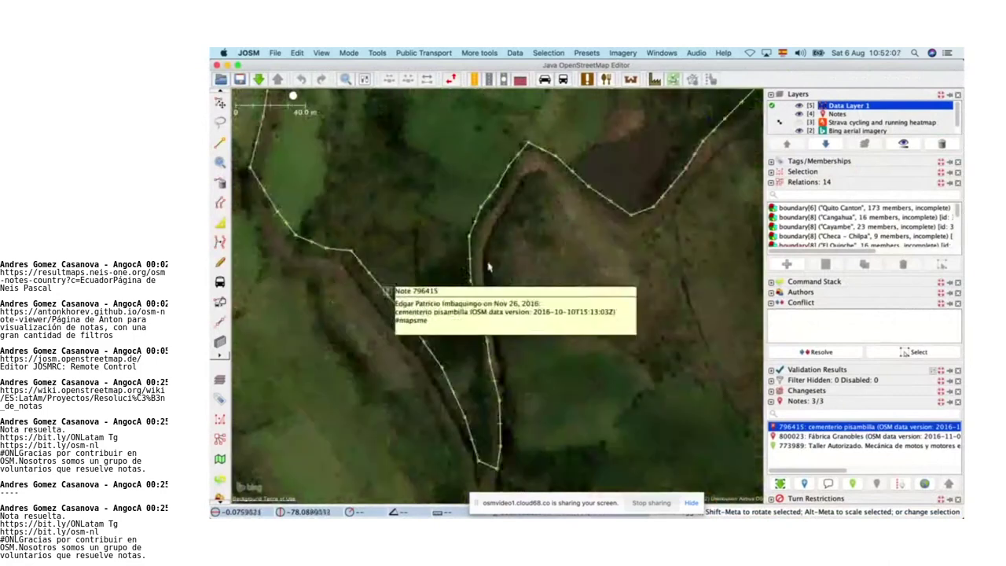
Step: Examine the aerial imagery and road around note 796415, and show the Strava cycling and running heatmap over it
{"action": "left_click", "coordinate": [409, 270]}
{"action": "scroll", "coordinate": [368, 288], "scroll_direction": "up", "scroll_amount": 3}
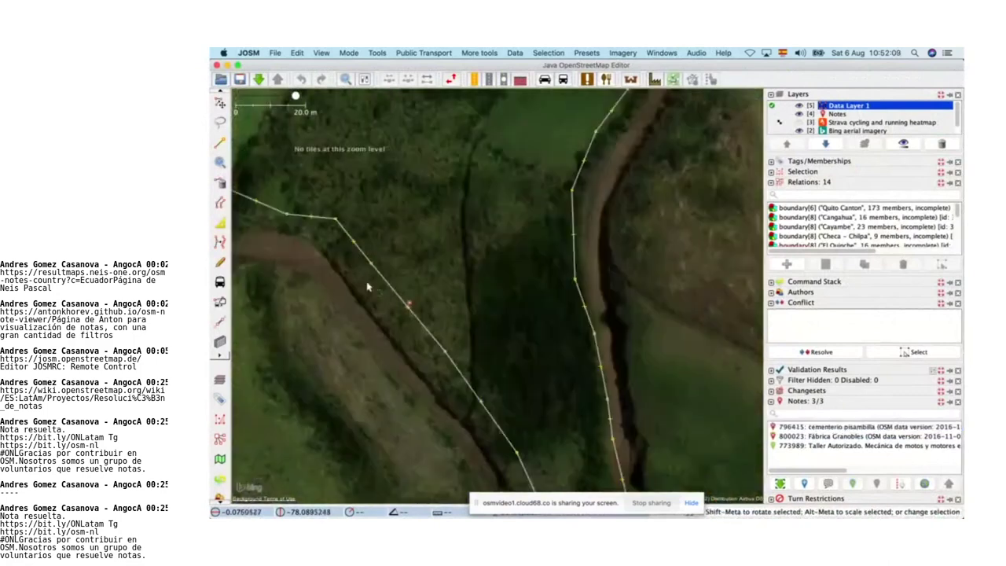
{"action": "left_click", "coordinate": [453, 336]}
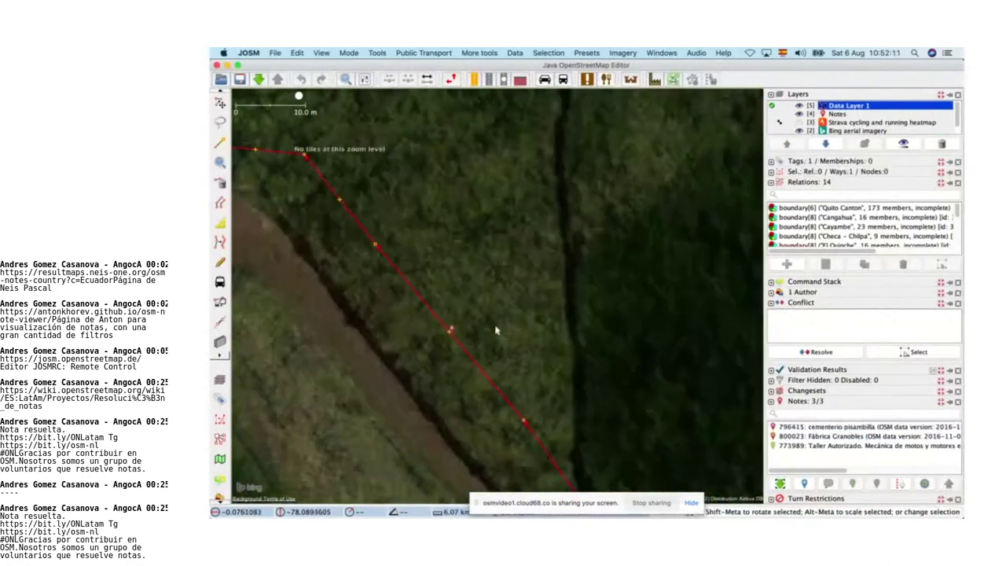
{"action": "left_click", "coordinate": [451, 331]}
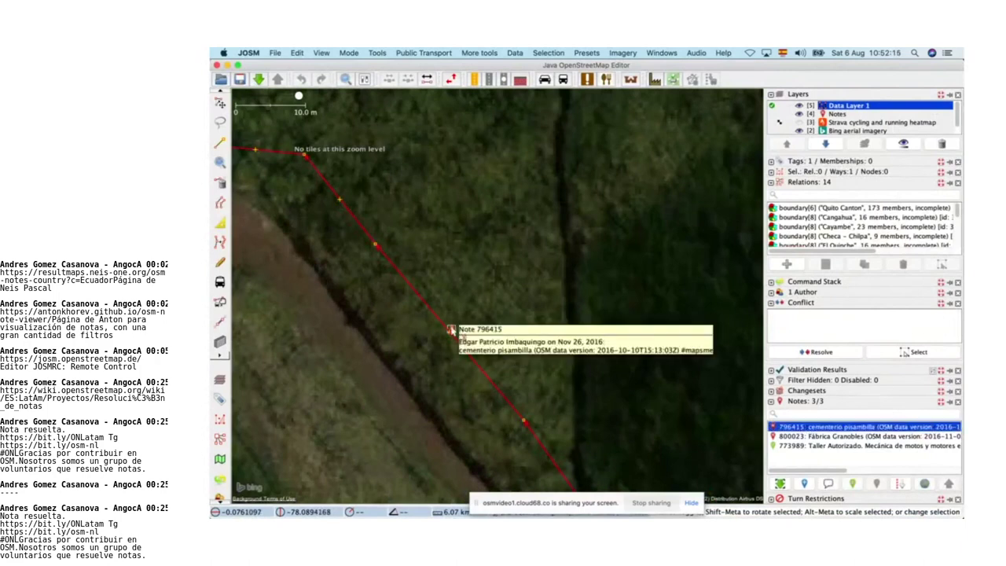
{"action": "left_click", "coordinate": [550, 291]}
{"action": "scroll", "coordinate": [550, 291], "scroll_direction": "down", "scroll_amount": 1}
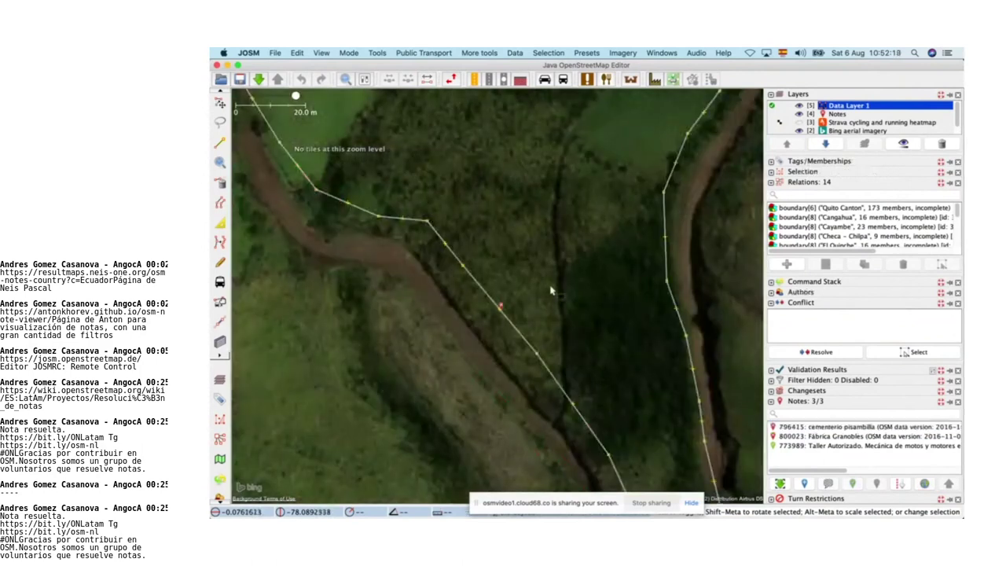
{"action": "scroll", "coordinate": [550, 290], "scroll_direction": "down", "scroll_amount": 1}
{"action": "scroll", "coordinate": [550, 291], "scroll_direction": "up", "scroll_amount": 1}
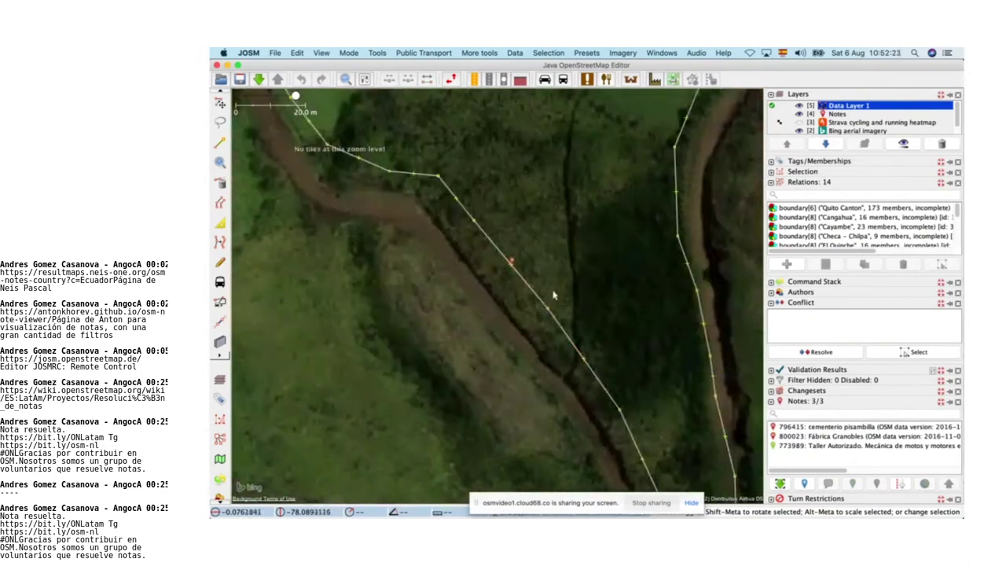
{"action": "left_click_drag", "start_coordinate": [507, 217], "coordinate": [527, 338]}
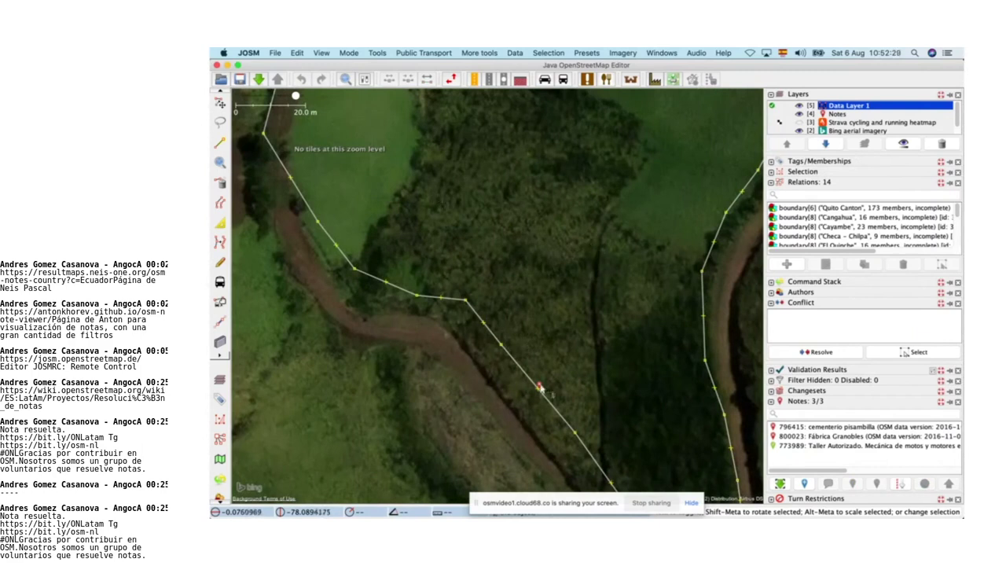
{"action": "scroll", "coordinate": [587, 382], "scroll_direction": "down", "scroll_amount": 1}
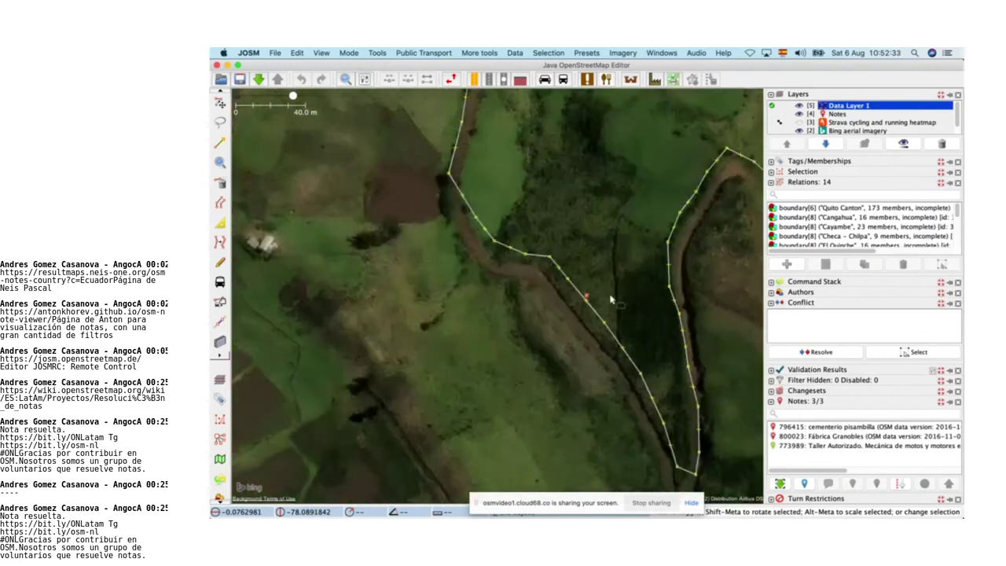
{"action": "scroll", "coordinate": [612, 300], "scroll_direction": "down", "scroll_amount": 1}
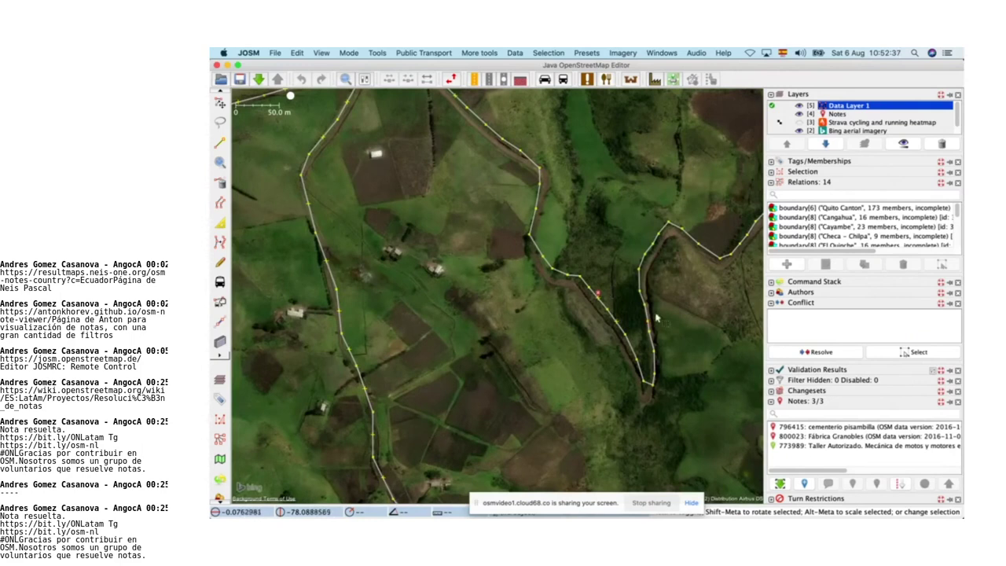
{"action": "left_click", "coordinate": [800, 123]}
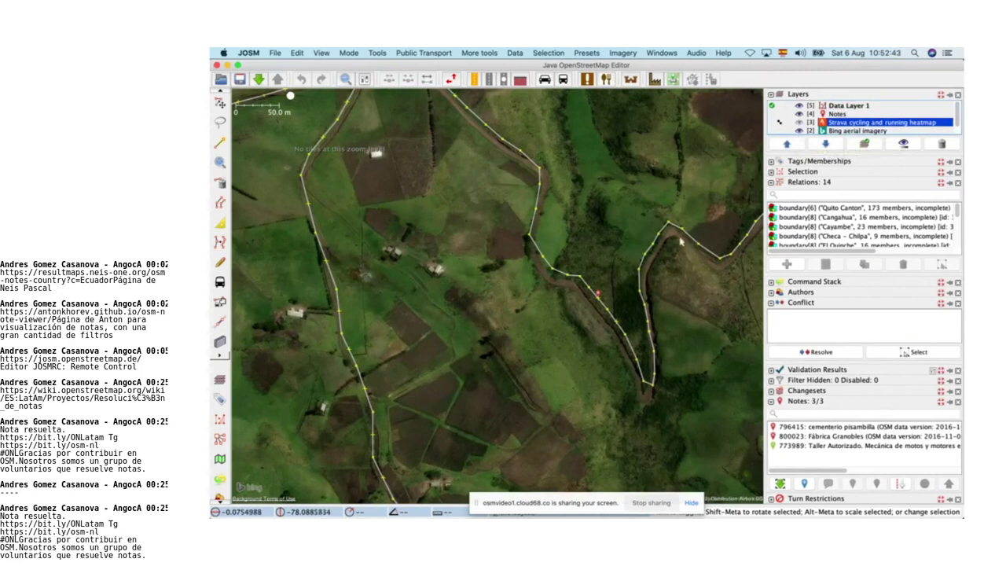
Step: Search Google in Chrome for "cementerio pisambilla" from note 796415's text, look through the results, and return to JOSM
{"action": "left_click", "coordinate": [598, 295]}
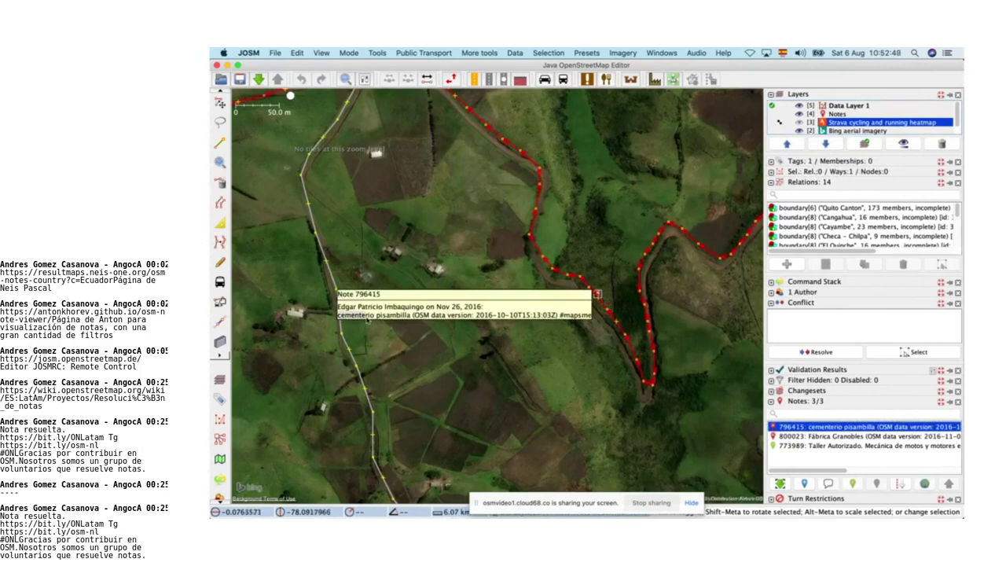
{"action": "key", "text": "super+Tab"}
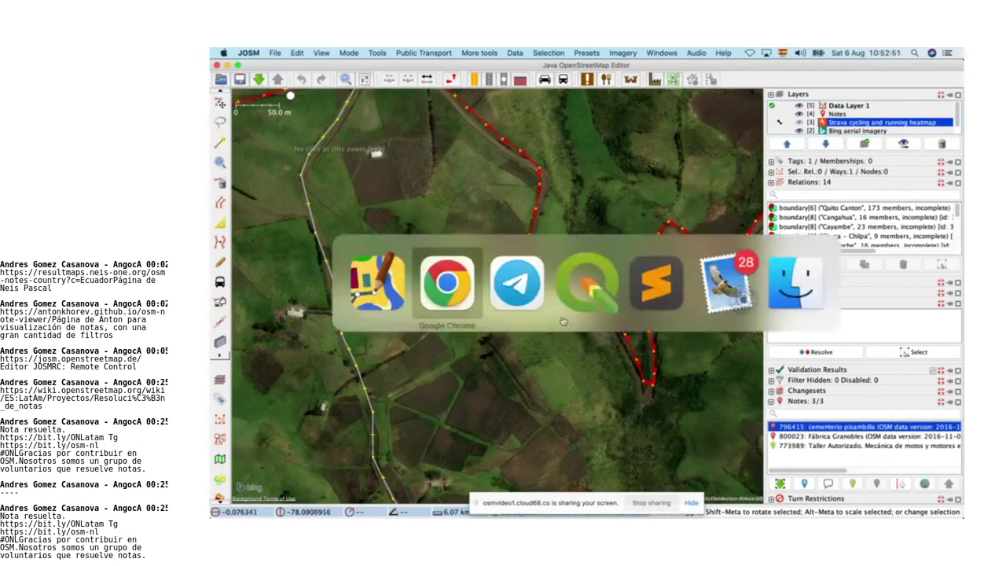
{"action": "key", "text": "super+t"}
{"action": "type", "text": "cementerio pisambilla"}
{"action": "key", "text": "Return"}
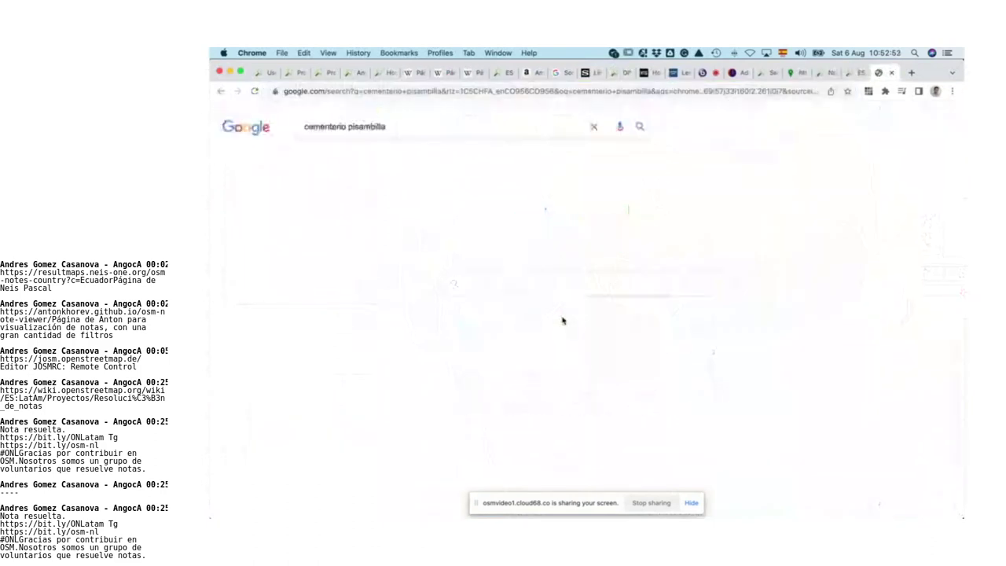
{"action": "scroll", "coordinate": [778, 232], "scroll_direction": "down", "scroll_amount": 5}
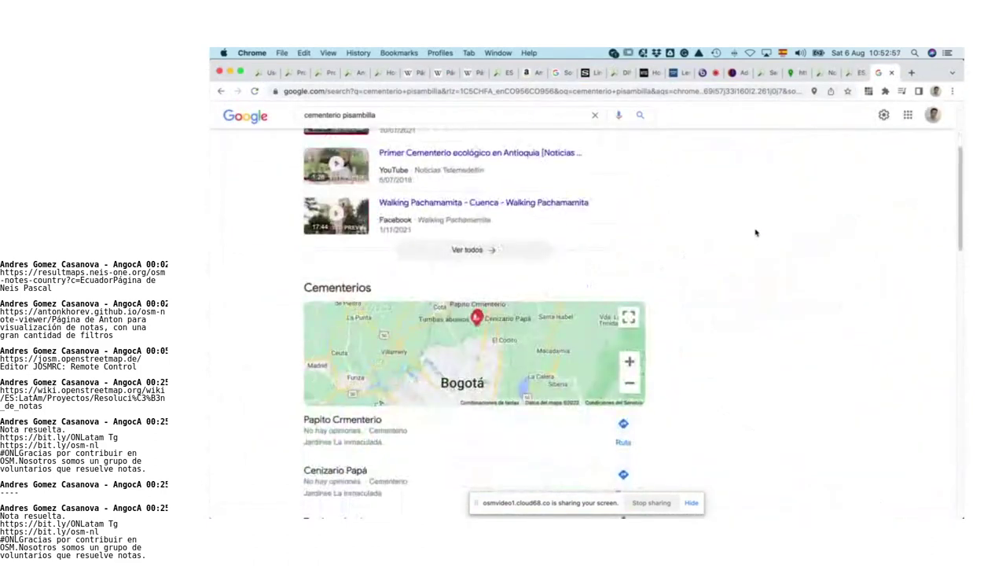
{"action": "scroll", "coordinate": [755, 233], "scroll_direction": "down", "scroll_amount": 5}
{"action": "scroll", "coordinate": [755, 233], "scroll_direction": "down", "scroll_amount": 5}
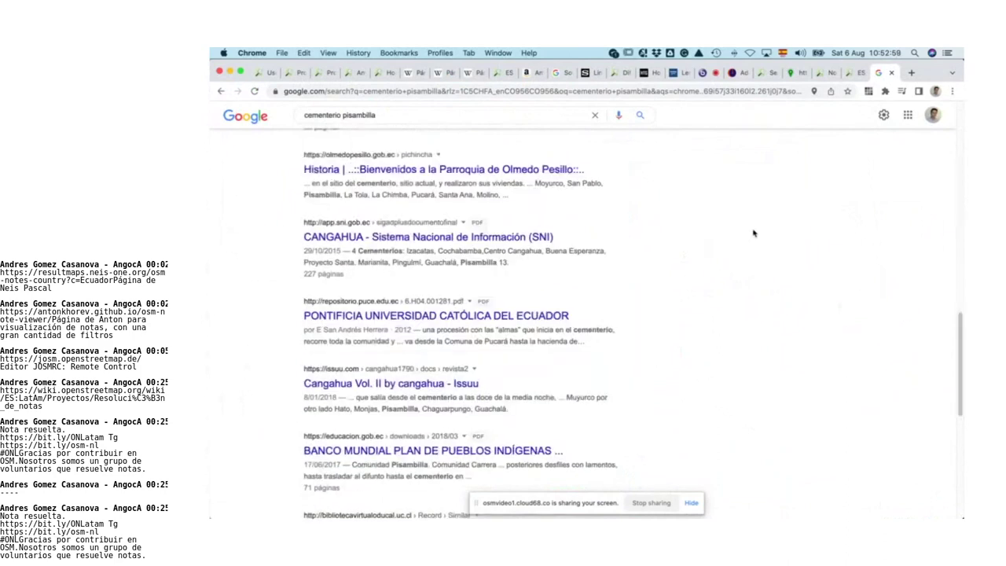
{"action": "scroll", "coordinate": [753, 233], "scroll_direction": "up", "scroll_amount": 15}
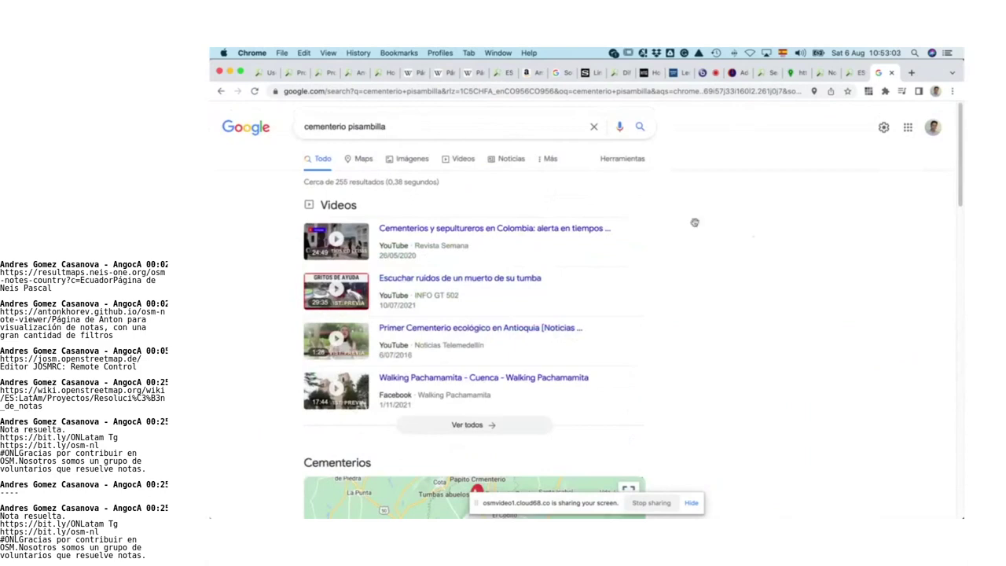
{"action": "key", "text": "ctrl+Tab"}
{"action": "key", "text": "super+Tab"}
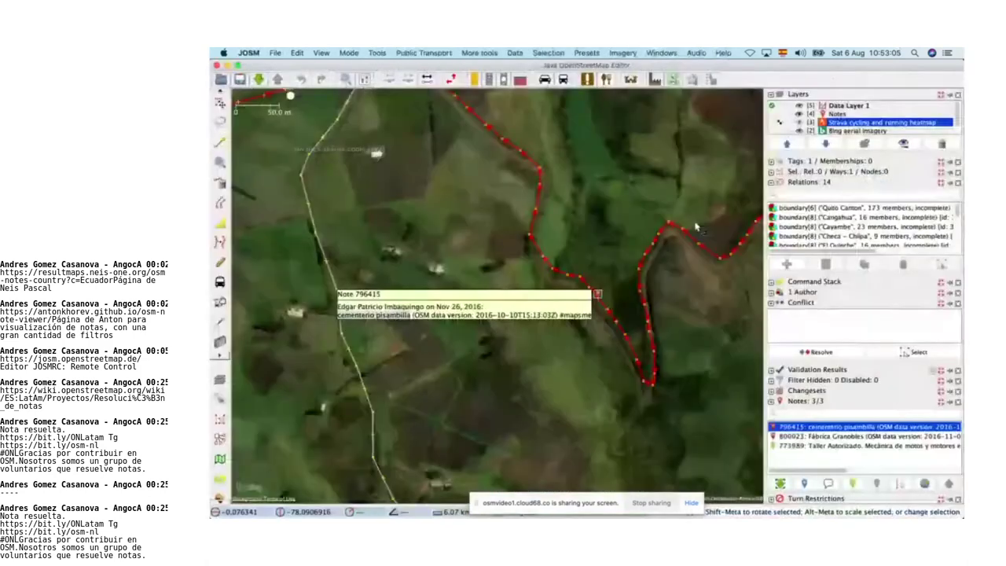
Step: Check the wider area around the note with the Bing aerial imagery hidden, and show Bing and OpenStreetMap Carto (Standard)
{"action": "left_click", "coordinate": [693, 318]}
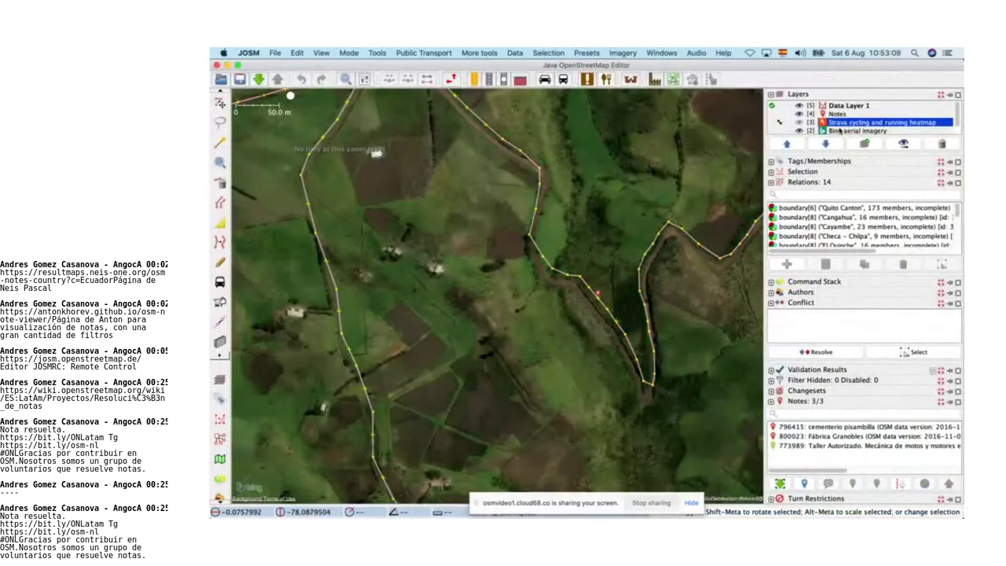
{"action": "scroll", "coordinate": [839, 133], "scroll_direction": "down", "scroll_amount": 1}
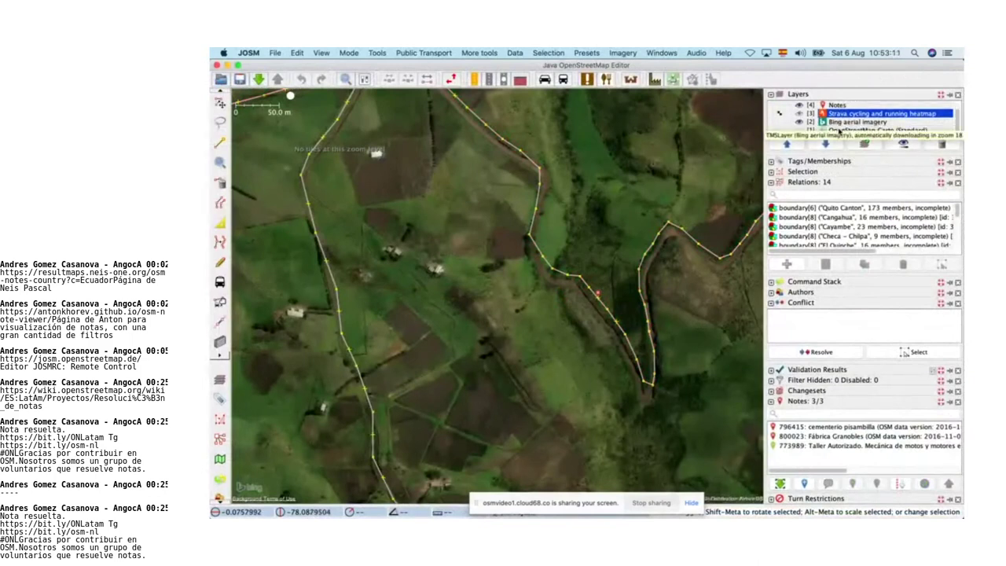
{"action": "scroll", "coordinate": [602, 308], "scroll_direction": "down", "scroll_amount": 2}
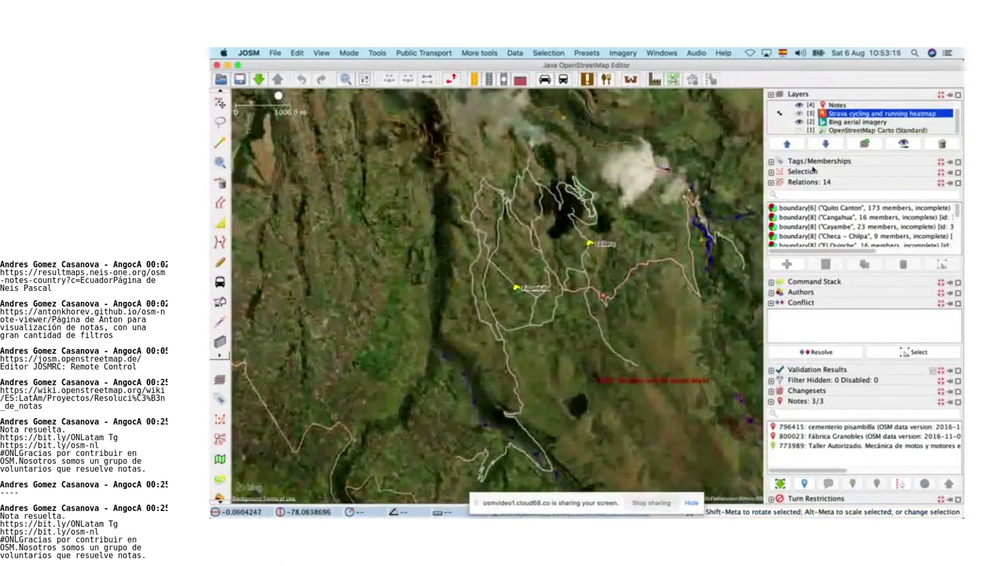
{"action": "left_click", "coordinate": [799, 122]}
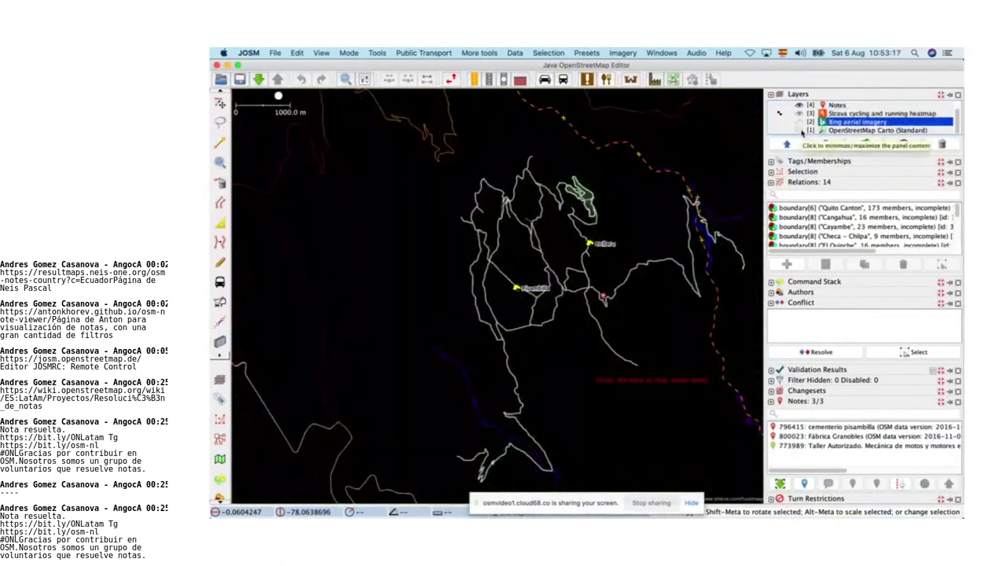
{"action": "left_click", "coordinate": [800, 116]}
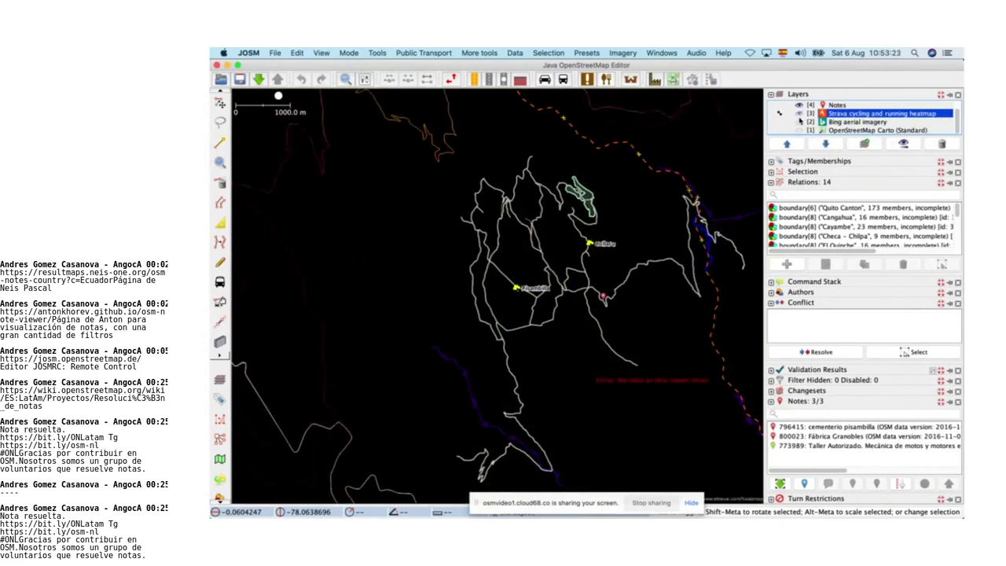
{"action": "left_click", "coordinate": [800, 124]}
{"action": "left_click", "coordinate": [800, 130]}
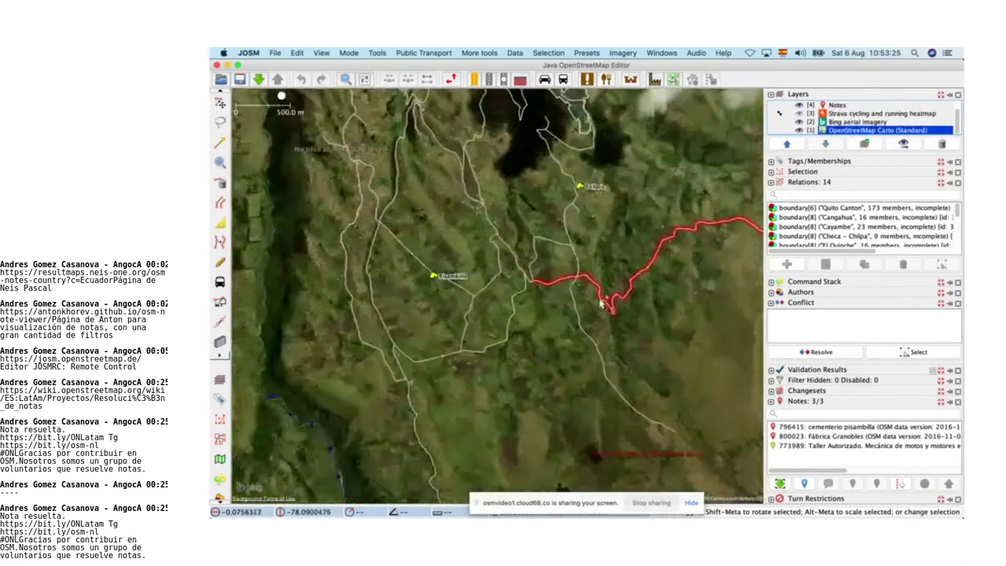
Step: Recheck the road at note 796415 and begin its closing message with "La nota no parece estar bien ubicada."
{"action": "scroll", "coordinate": [695, 352], "scroll_direction": "up", "scroll_amount": 8}
{"action": "scroll", "coordinate": [617, 283], "scroll_direction": "up", "scroll_amount": 2}
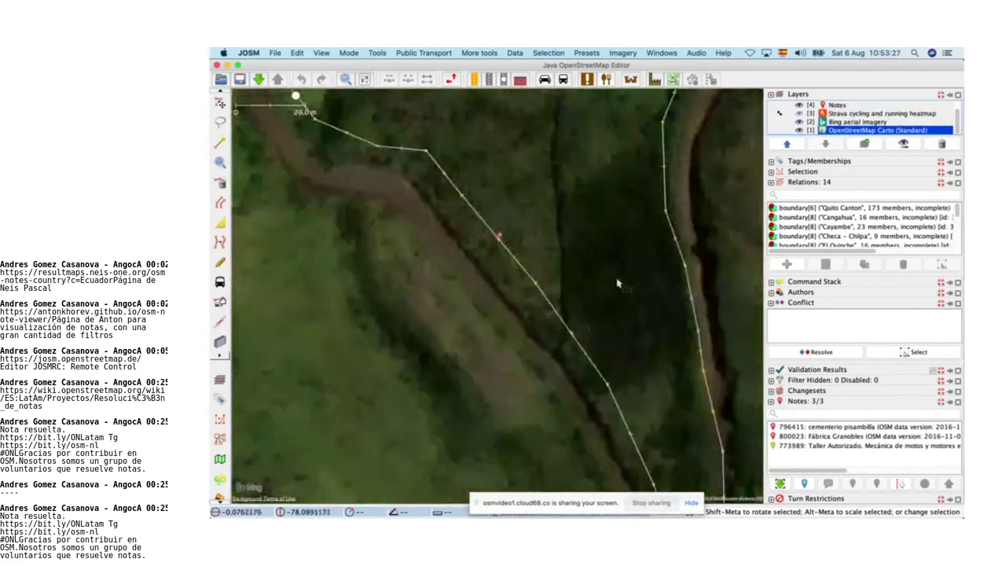
{"action": "scroll", "coordinate": [617, 283], "scroll_direction": "down", "scroll_amount": 1}
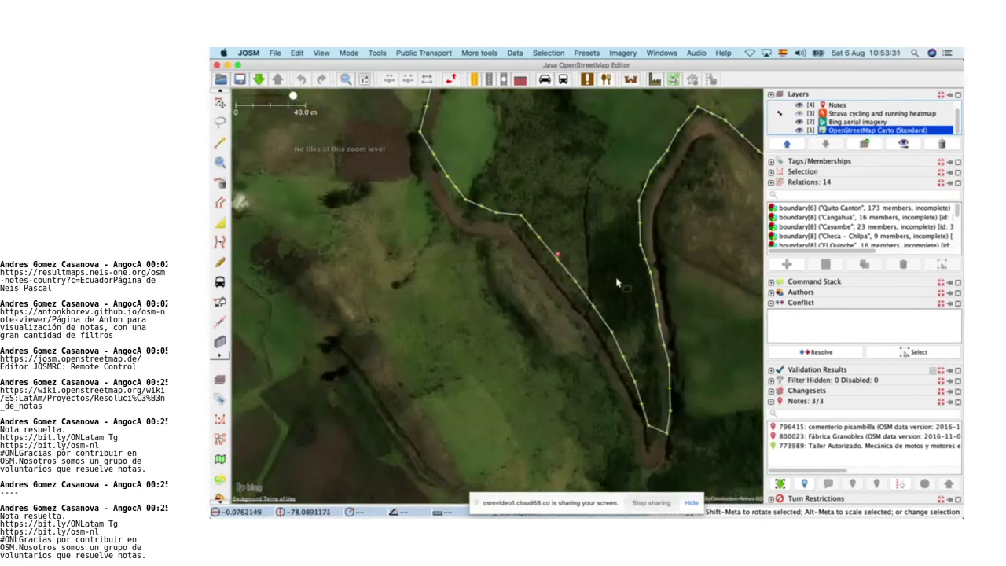
{"action": "left_click", "coordinate": [568, 266]}
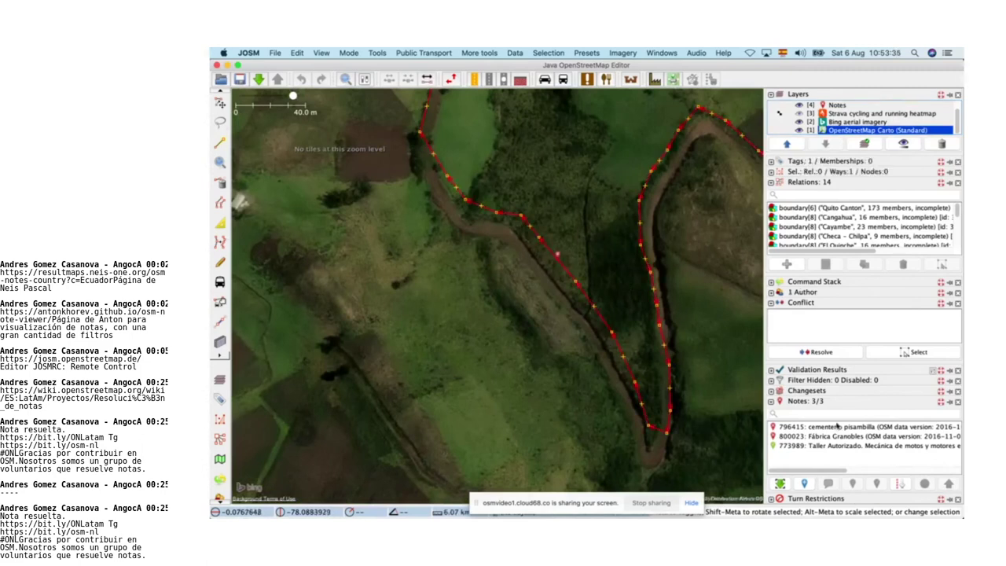
{"action": "left_click", "coordinate": [838, 427]}
{"action": "left_click", "coordinate": [852, 484]}
{"action": "type", "text": "La nota "}
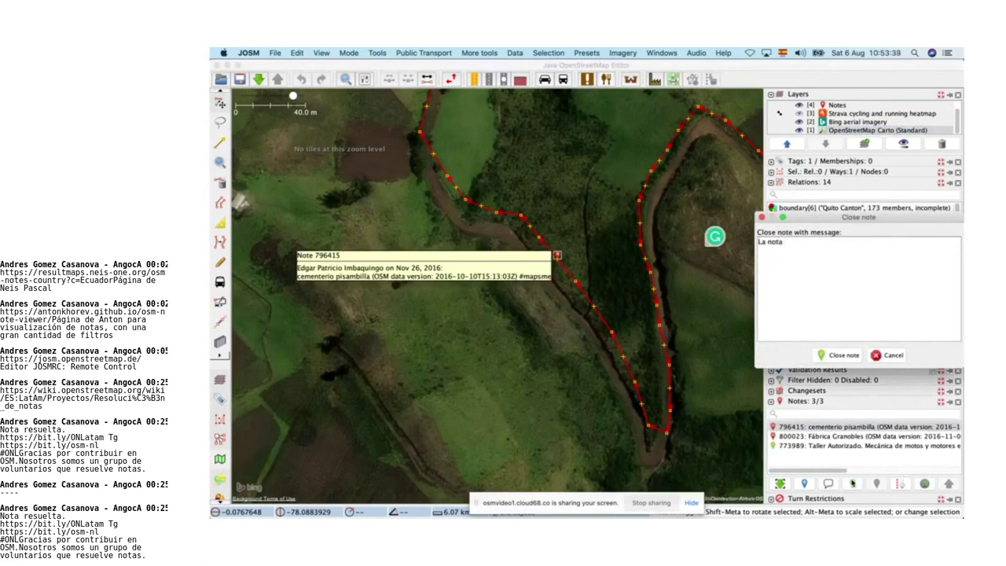
{"action": "type", "text": "no parece estar bien ubicada."}
{"action": "key", "text": "Return"}
Step: Add the standard resolution message copied from the wiki in Chrome, remove its opening "Nota resuelta.", and close note 796415
{"action": "key", "text": "super+Tab"}
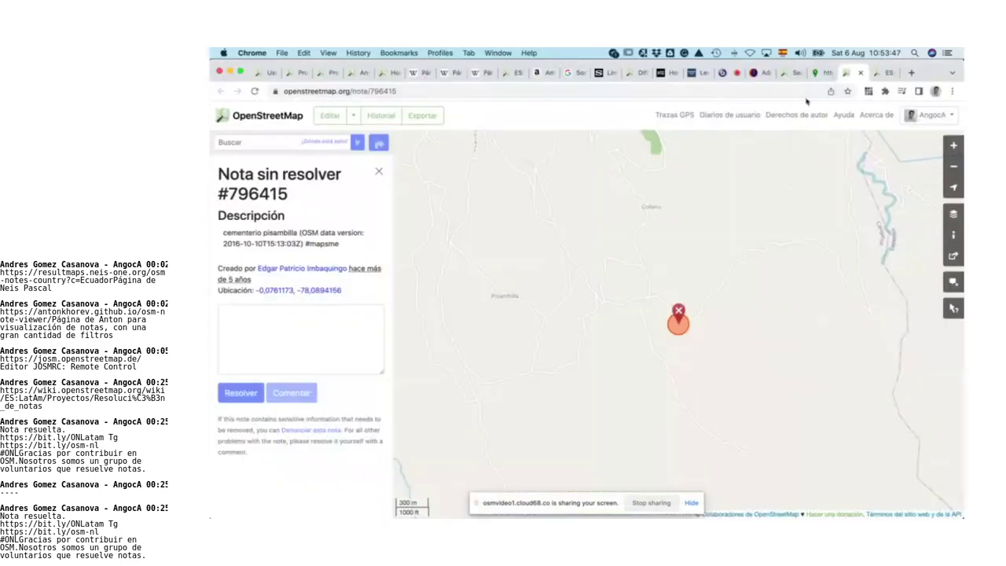
{"action": "left_click", "coordinate": [884, 73]}
{"action": "key", "text": "super+c"}
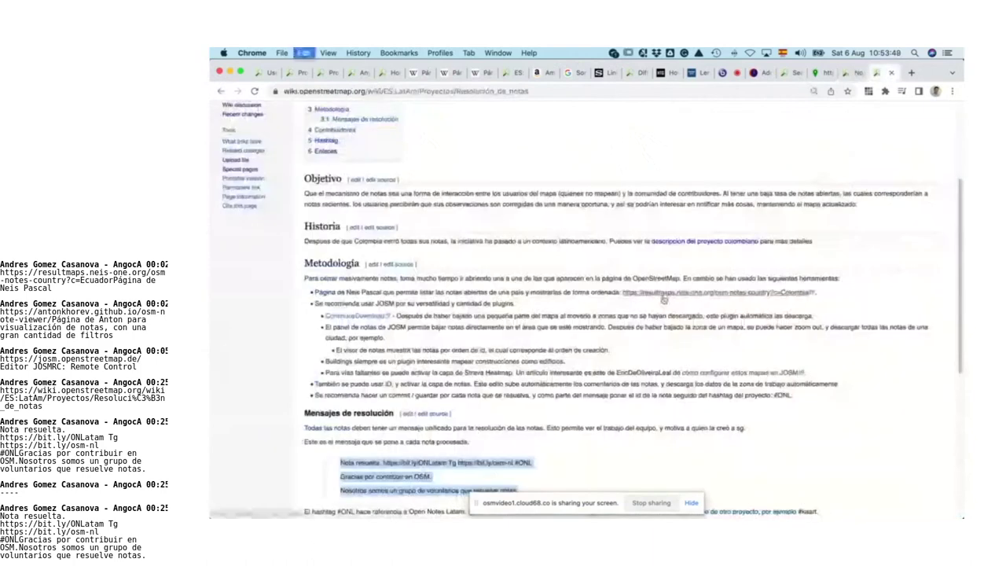
{"action": "key", "text": "super+Tab"}
{"action": "key", "text": "super+v"}
{"action": "left_click_drag", "start_coordinate": [806, 250], "coordinate": [724, 250]}
{"action": "key", "text": "BackSpace"}
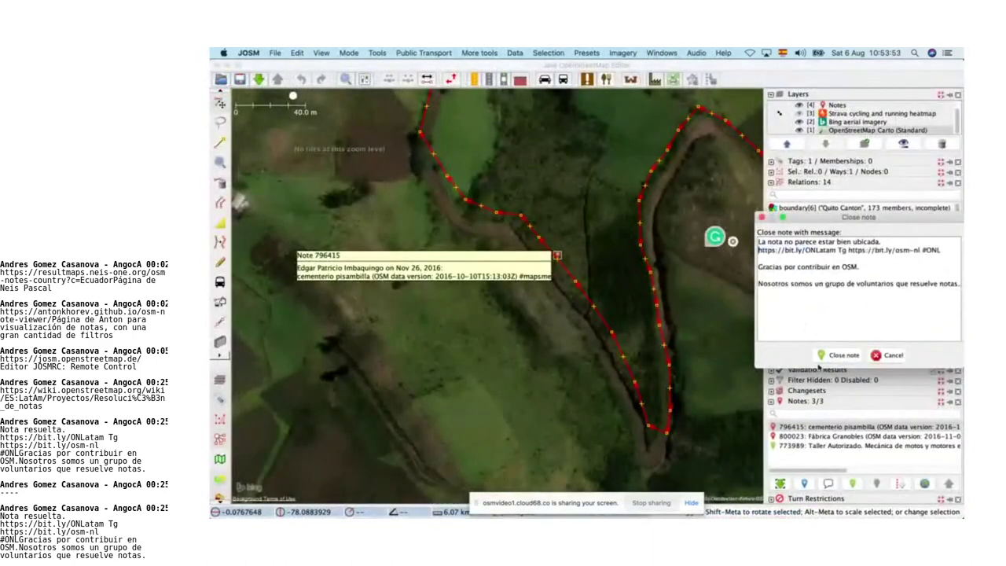
{"action": "left_click", "coordinate": [822, 357]}
Step: Upload the modified note to the server and move the map to note 800023
{"action": "left_click", "coordinate": [948, 483]}
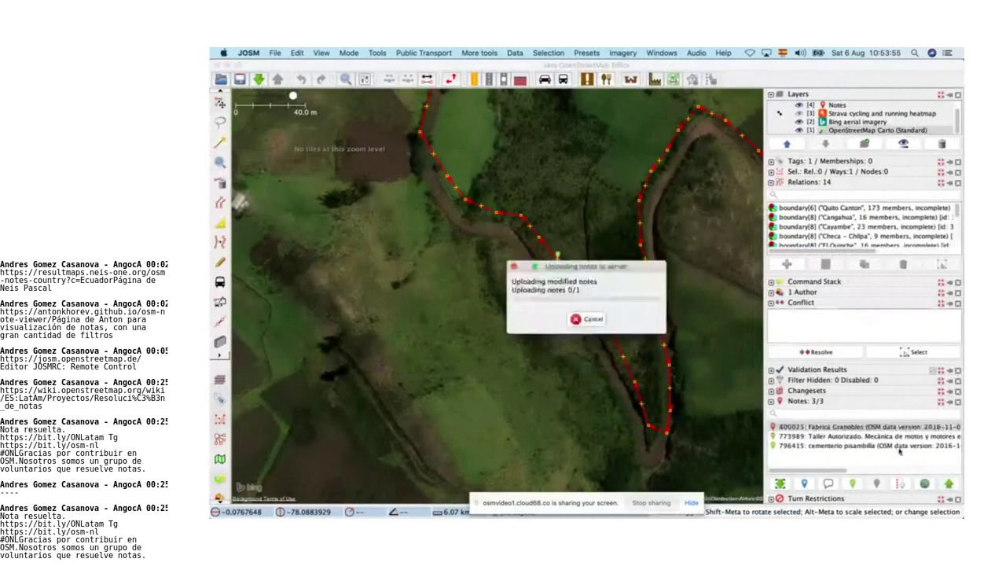
{"action": "double_click", "coordinate": [860, 427]}
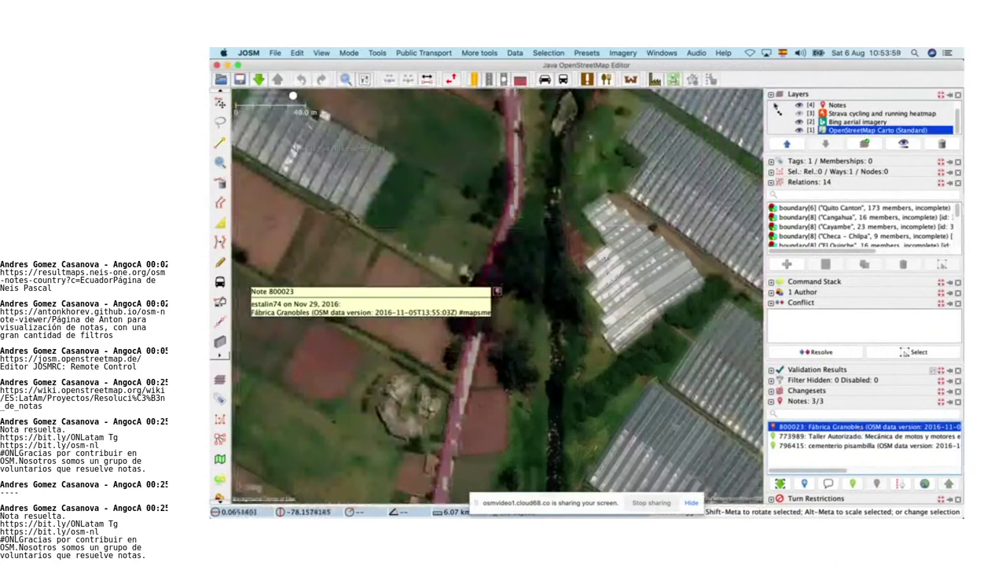
Step: Copy "Fábrica Granobles" from note 800023 and search Google for it in Chrome
{"action": "scroll", "coordinate": [507, 322], "scroll_direction": "down", "scroll_amount": 2}
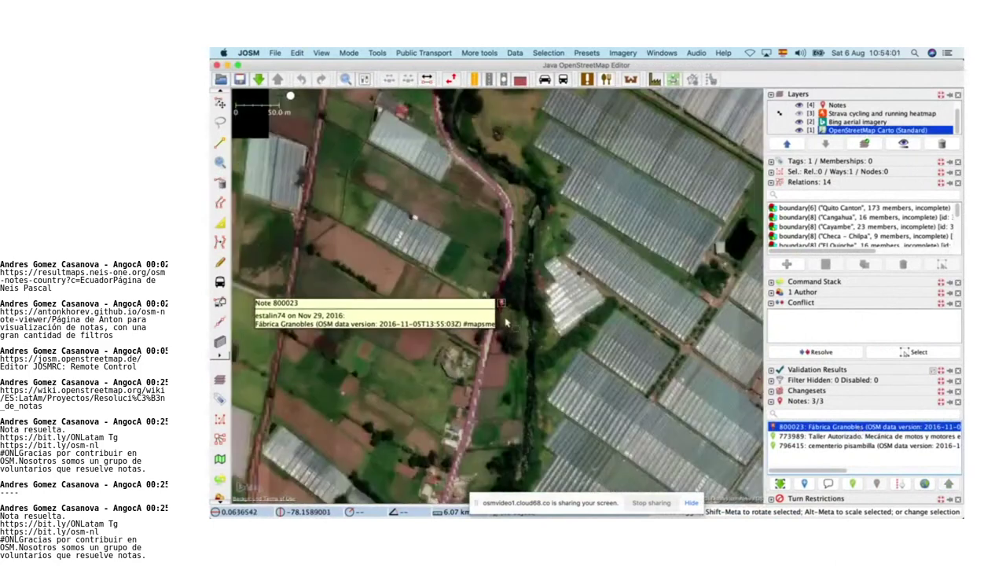
{"action": "scroll", "coordinate": [507, 322], "scroll_direction": "up", "scroll_amount": 2}
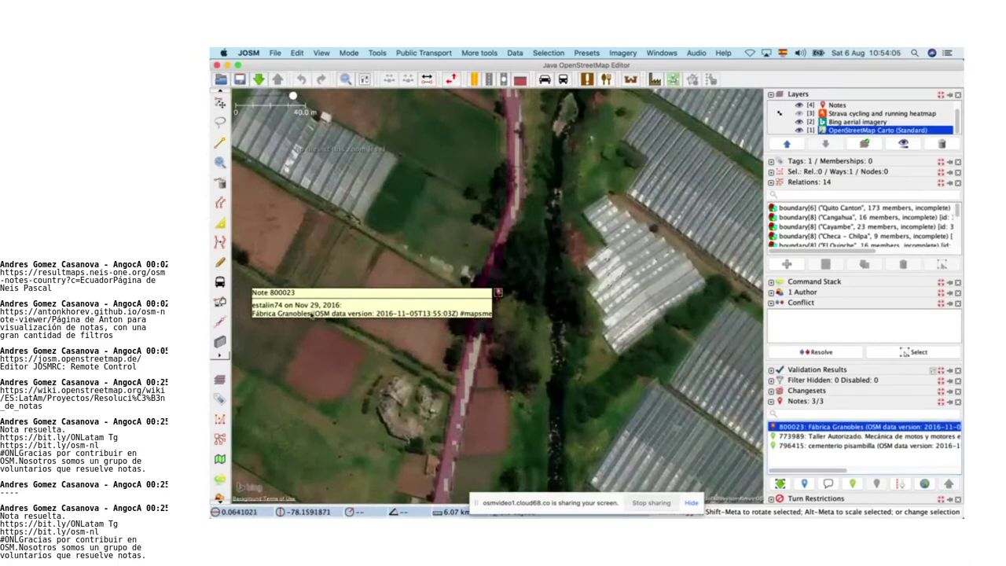
{"action": "key", "text": "super+c"}
{"action": "key", "text": "super+Tab"}
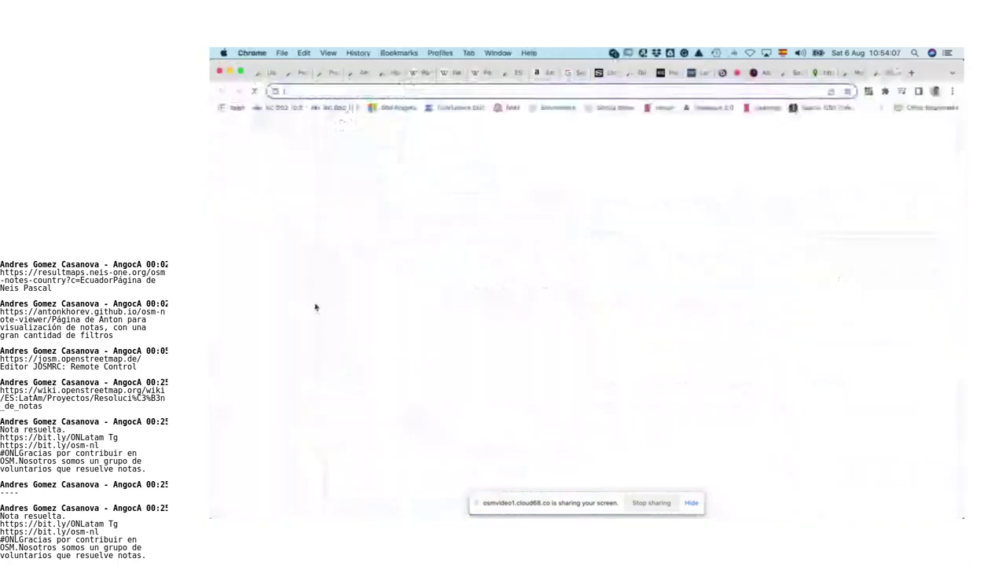
{"action": "key", "text": "super+v"}
{"action": "key", "text": "Return"}
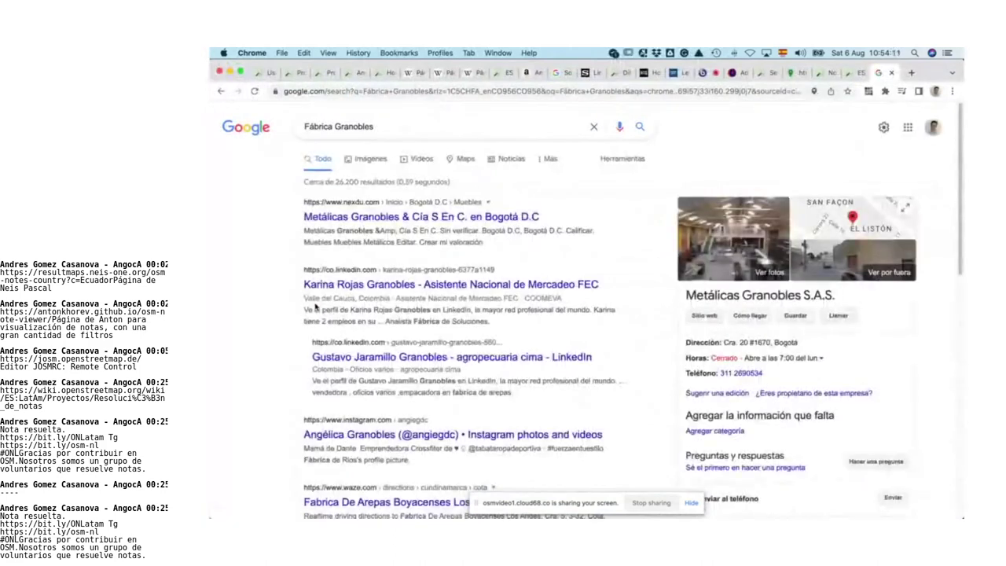
Step: Refine the Google search to "Fábrica Granobles ecuador" and look through the results
{"action": "left_click", "coordinate": [450, 124]}
{"action": "type", "text": "ecuador"}
{"action": "key", "text": "Return"}
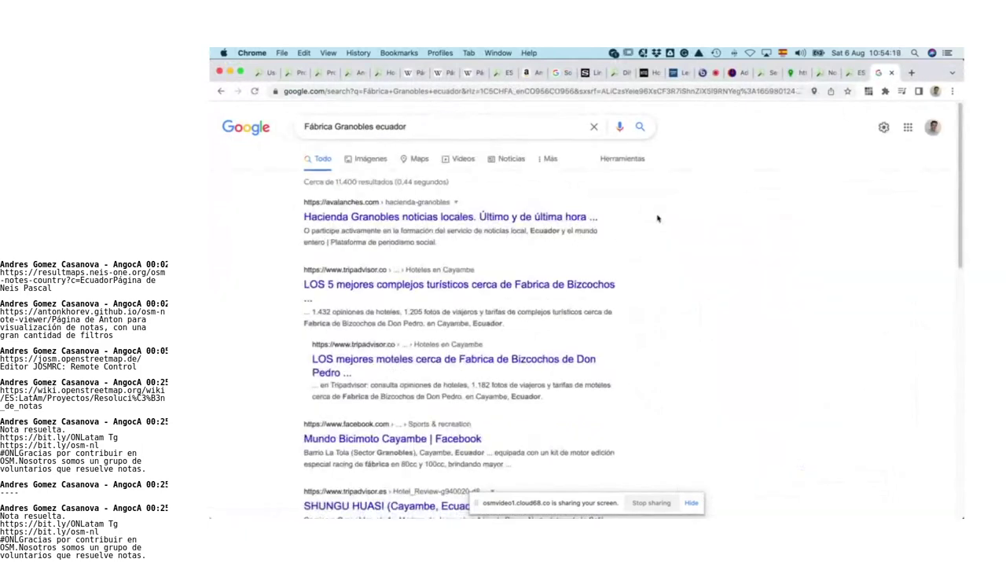
{"action": "scroll", "coordinate": [656, 219], "scroll_direction": "down", "scroll_amount": 2}
Step: Return to JOSM and inspect the tags of the node at note 800023 and the imagery around it
{"action": "key", "text": "super+Tab"}
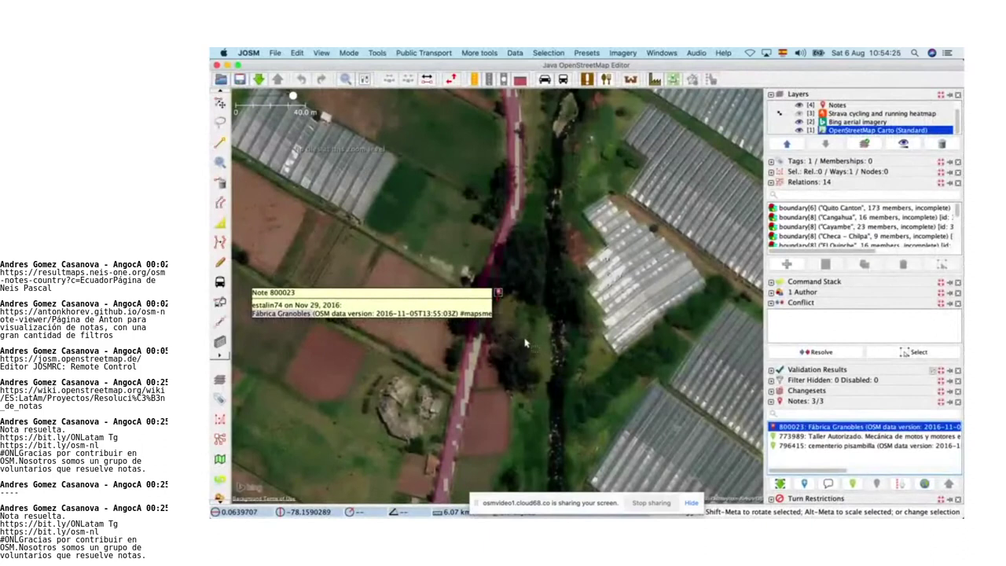
{"action": "left_click", "coordinate": [531, 338]}
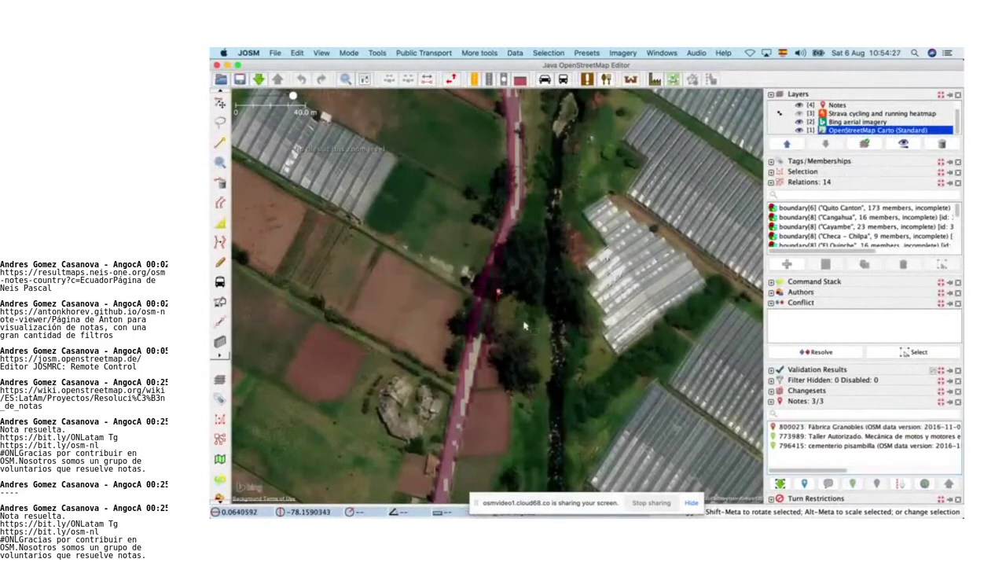
{"action": "scroll", "coordinate": [516, 318], "scroll_direction": "down", "scroll_amount": 1}
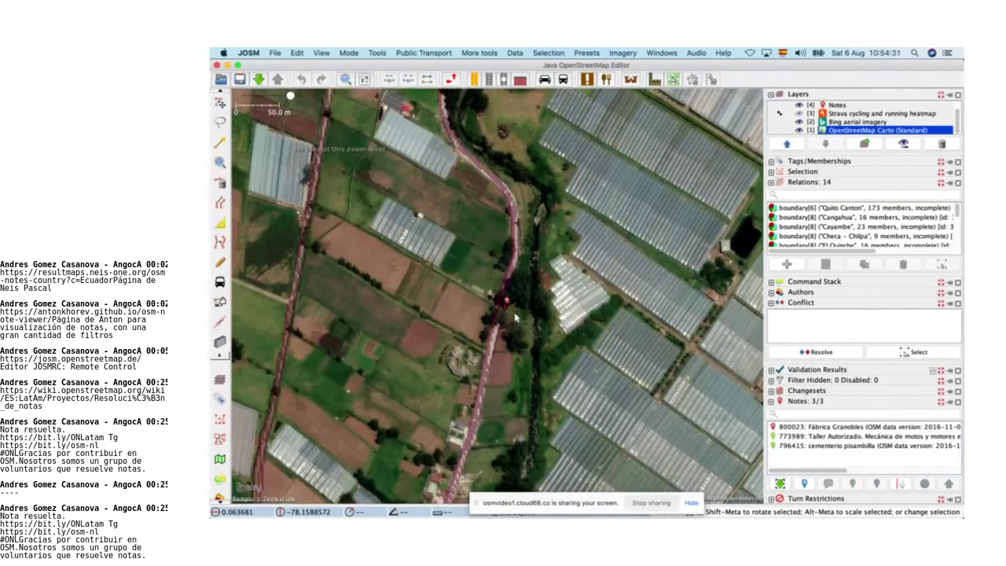
{"action": "scroll", "coordinate": [515, 317], "scroll_direction": "up", "scroll_amount": 1}
{"action": "scroll", "coordinate": [516, 317], "scroll_direction": "up", "scroll_amount": 1}
{"action": "left_click", "coordinate": [485, 278]}
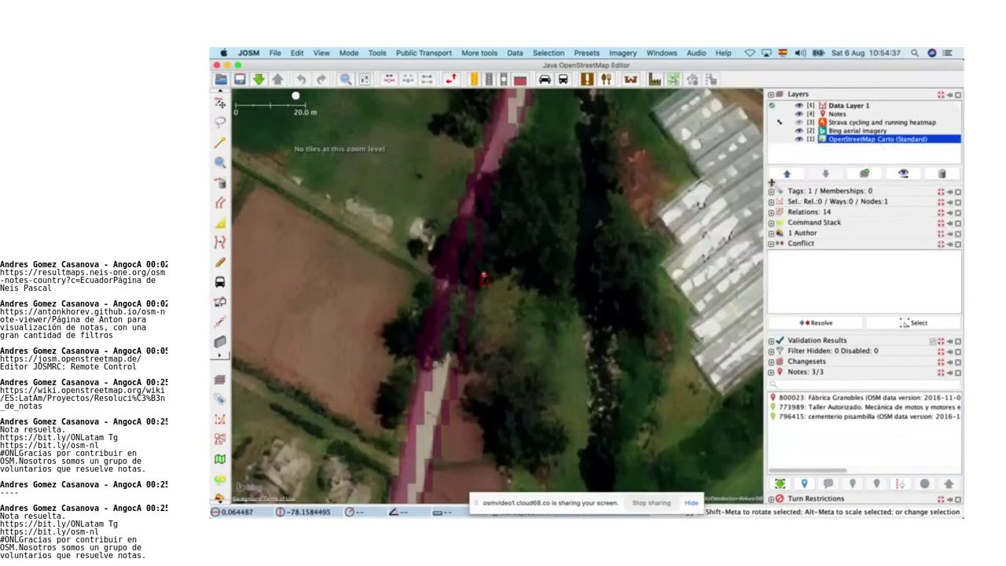
{"action": "left_click", "coordinate": [772, 191]}
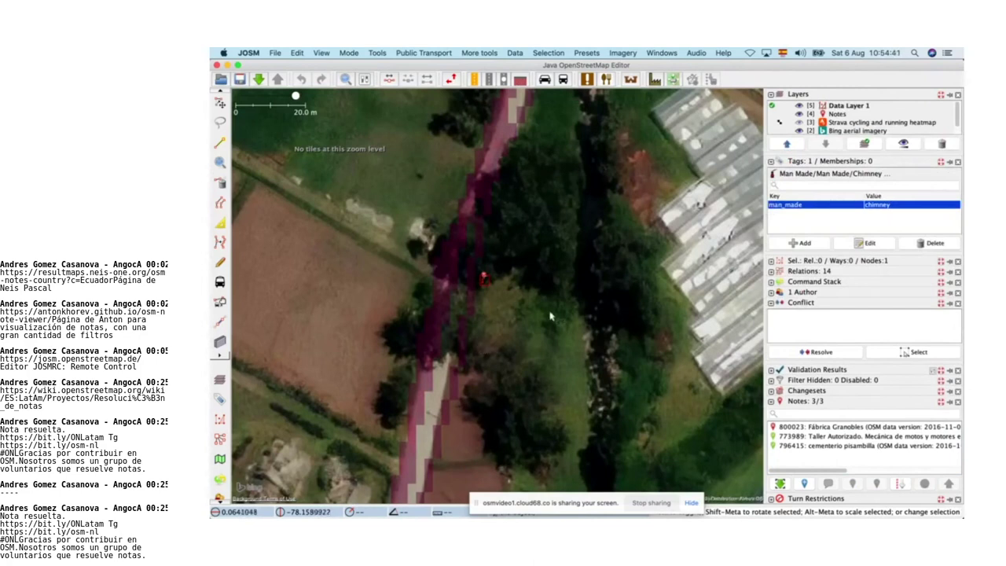
{"action": "scroll", "coordinate": [511, 312], "scroll_direction": "down", "scroll_amount": 2}
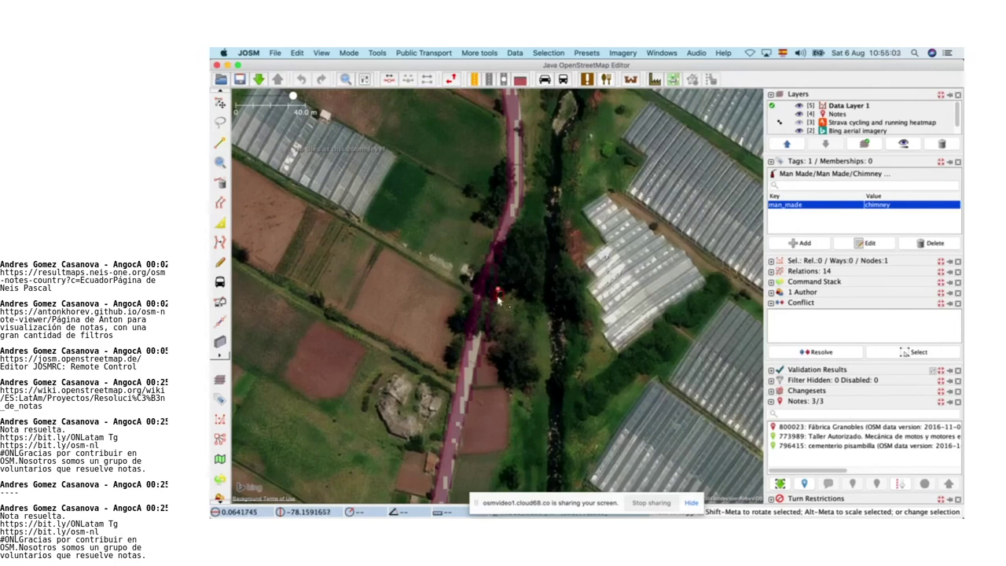
{"action": "scroll", "coordinate": [493, 293], "scroll_direction": "up", "scroll_amount": 2}
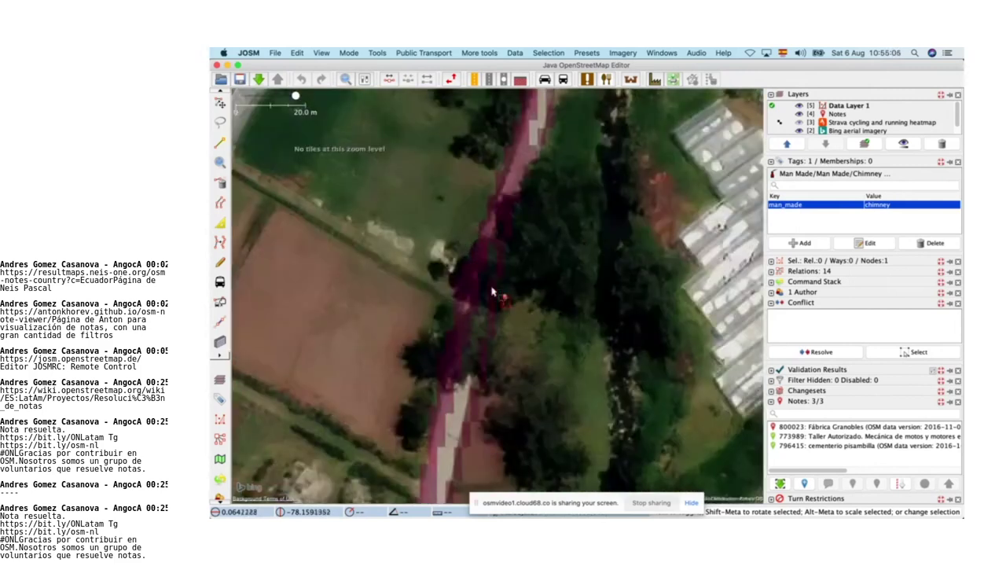
{"action": "left_click", "coordinate": [517, 333]}
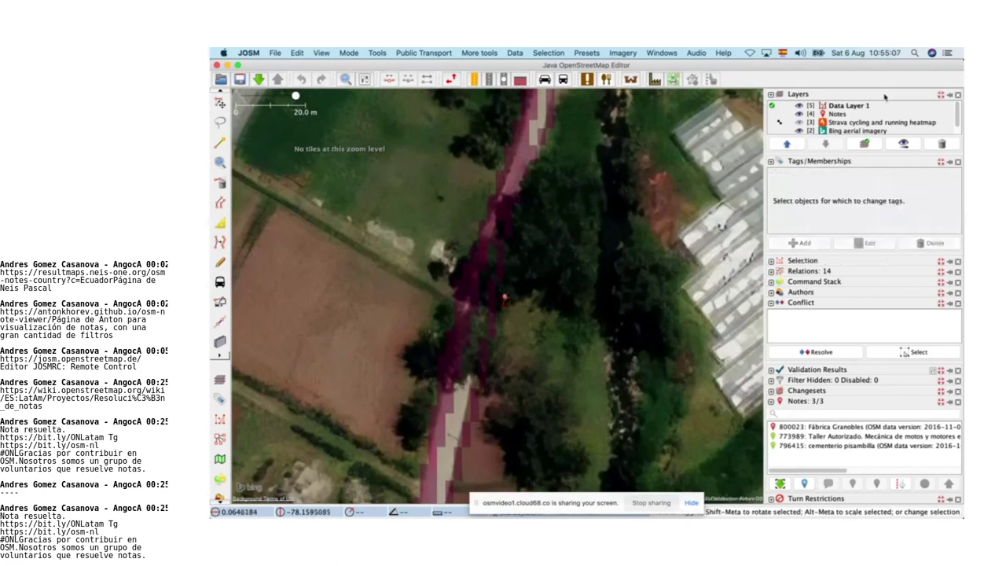
Step: Hide the Strava heatmap and delete the chimney node located at note 800023
{"action": "key", "text": "alt+3"}
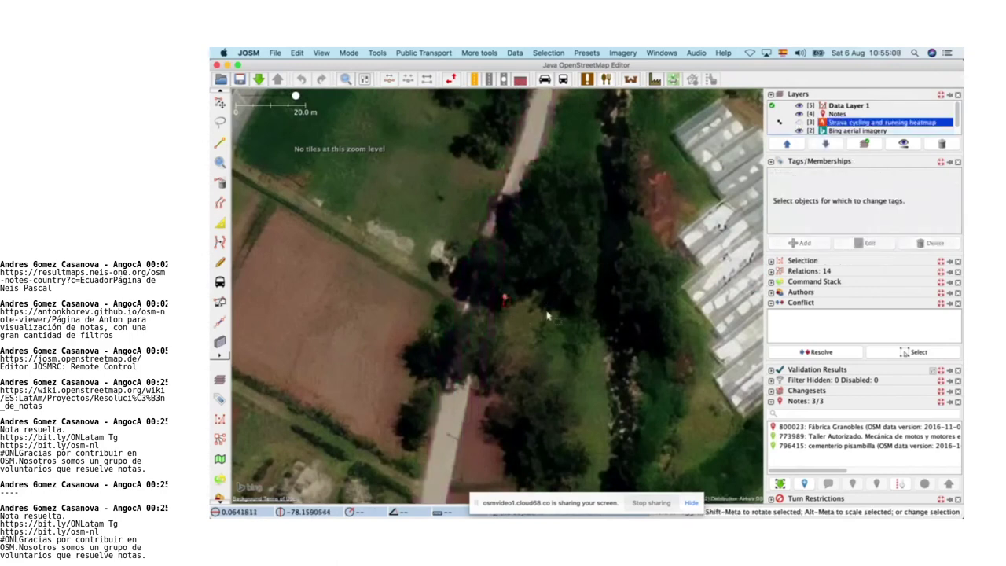
{"action": "scroll", "coordinate": [487, 321], "scroll_direction": "down", "scroll_amount": 2}
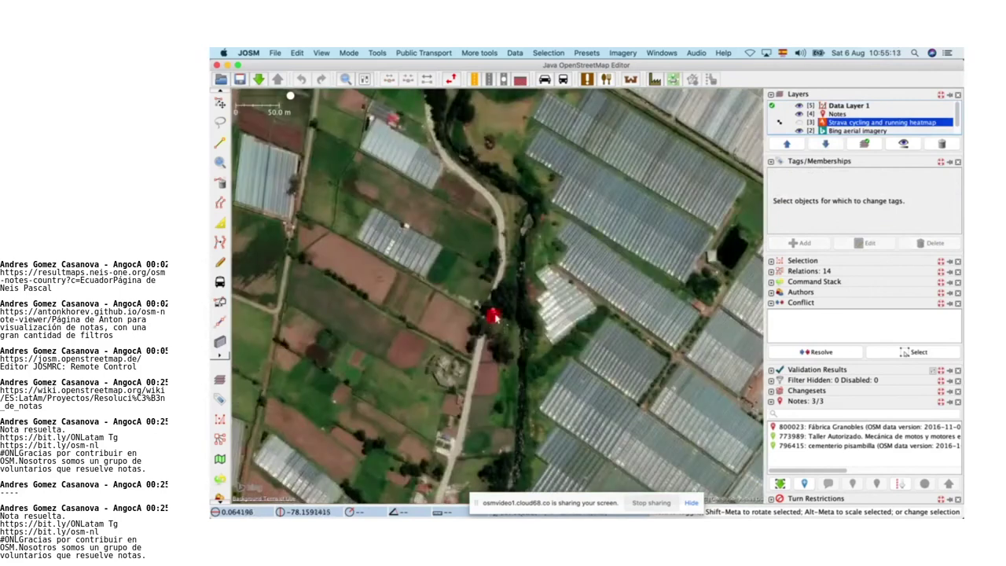
{"action": "left_click", "coordinate": [492, 313]}
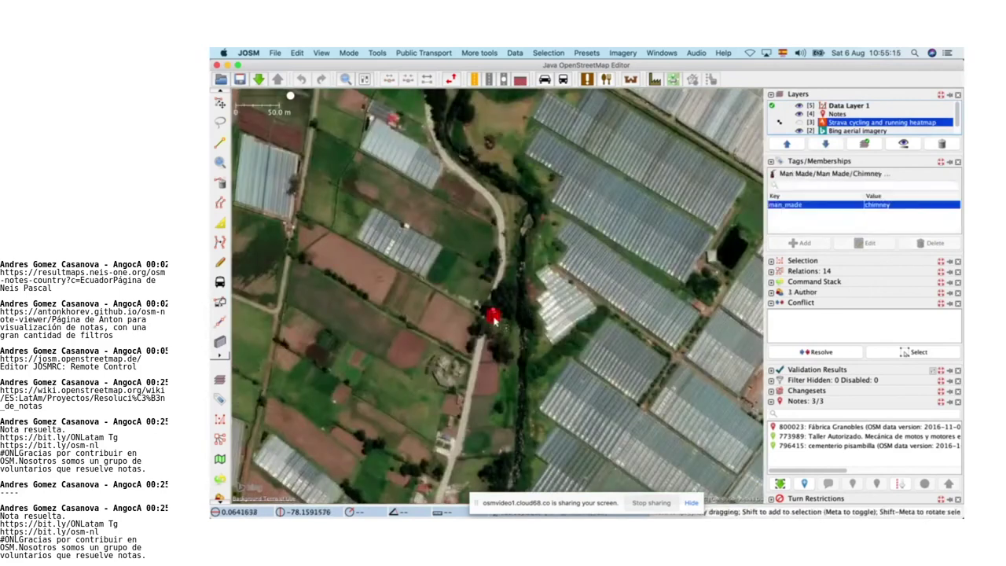
{"action": "key", "text": "Delete"}
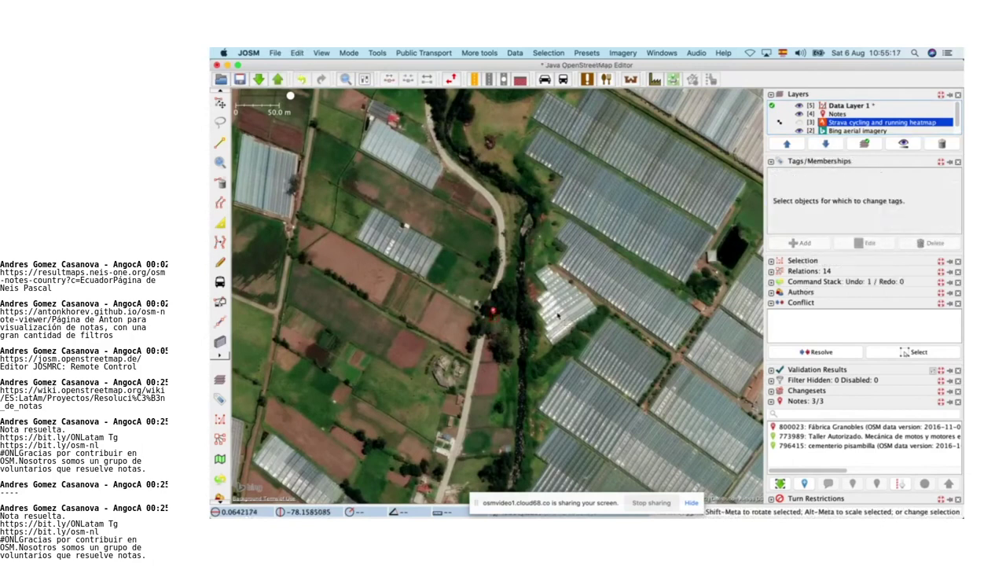
{"action": "left_click", "coordinate": [827, 427]}
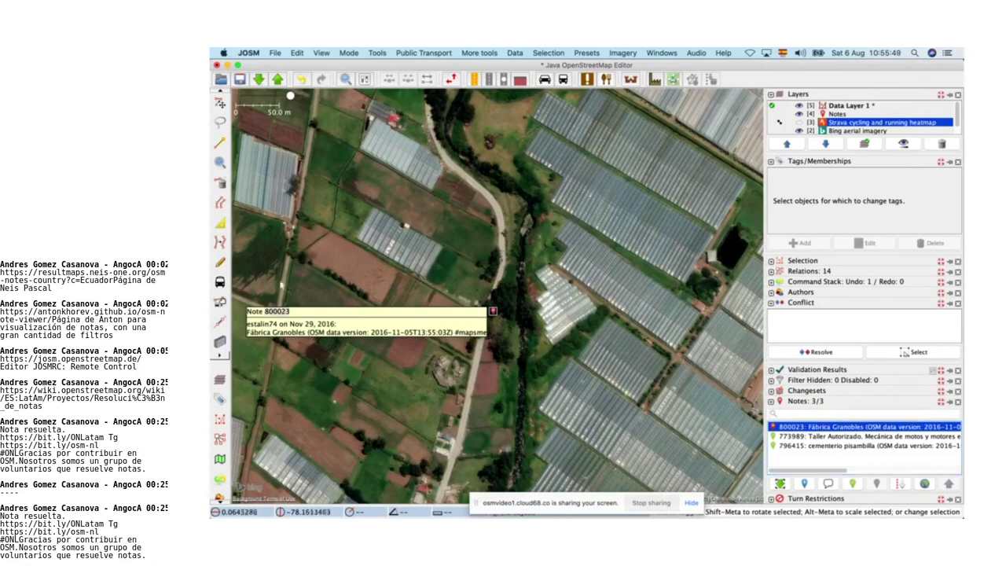
{"action": "left_click", "coordinate": [277, 79]}
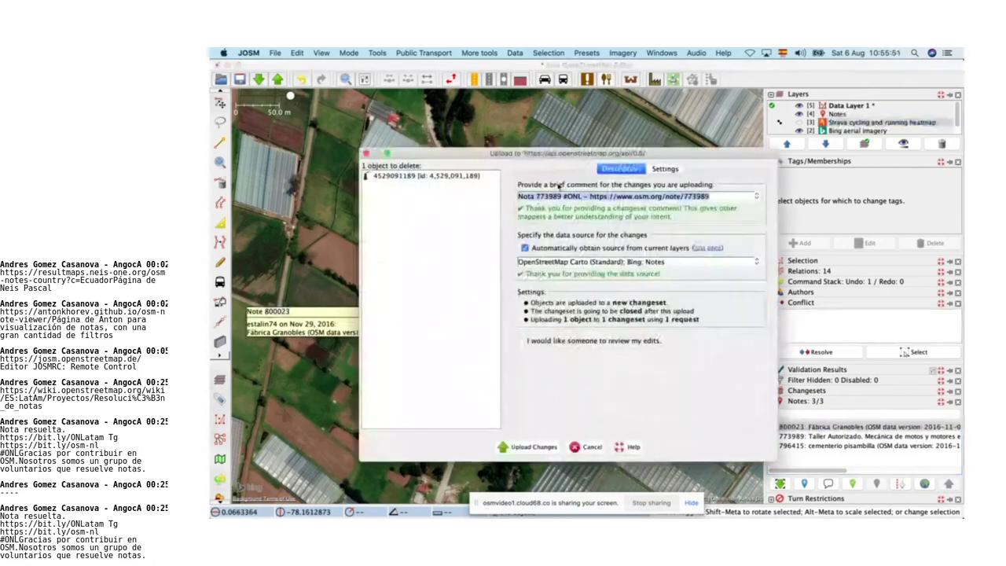
{"action": "left_click_drag", "start_coordinate": [684, 197], "coordinate": [724, 198]}
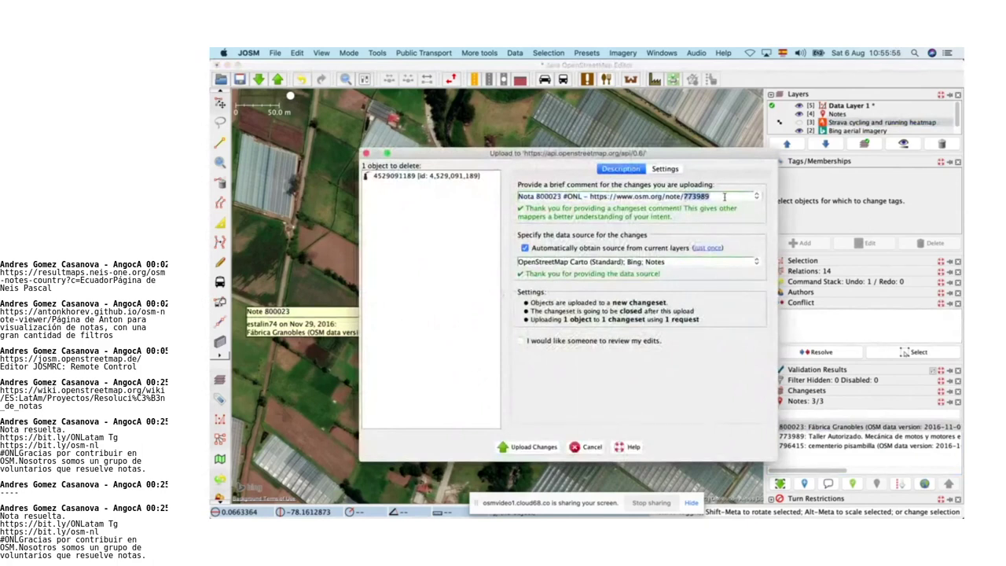
{"action": "type", "text": "800023"}
Step: Review the note number and the note link in the changeset comment
{"action": "left_click_drag", "start_coordinate": [724, 196], "coordinate": [516, 196]}
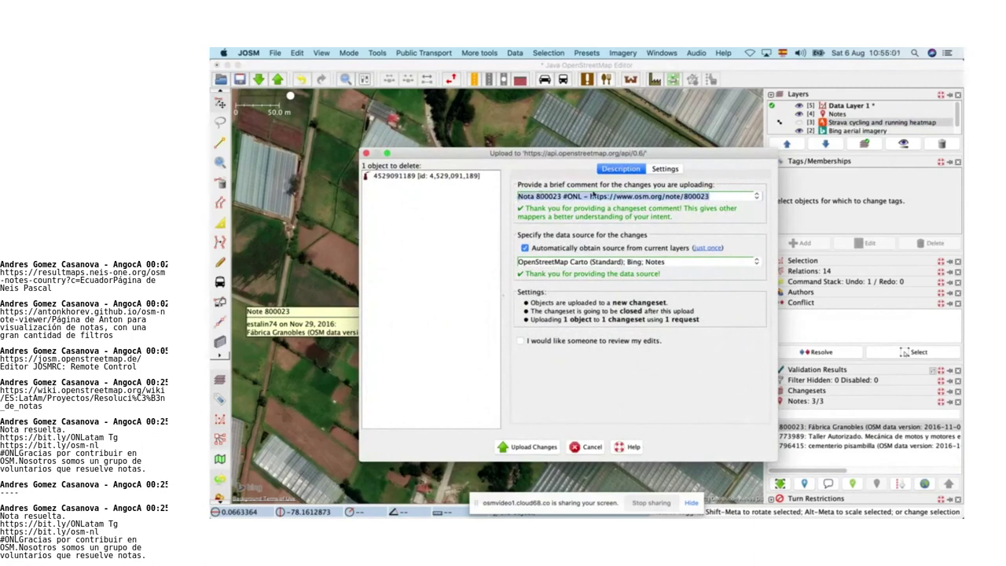
{"action": "double_click", "coordinate": [696, 196]}
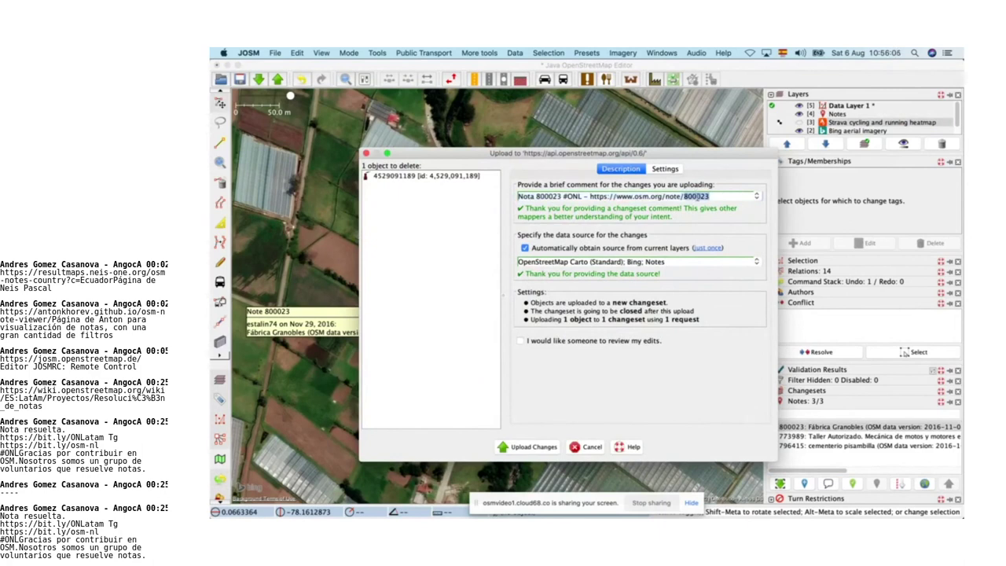
{"action": "left_click", "coordinate": [546, 195]}
{"action": "key", "text": "End"}
{"action": "key", "text": "shift+Left"}
{"action": "key", "text": "shift+Left"}
{"action": "key", "text": "shift+Left"}
{"action": "key", "text": "shift+Left"}
{"action": "key", "text": "shift+Left"}
{"action": "key", "text": "shift+Left"}
{"action": "double_click", "coordinate": [548, 196]}
{"action": "double_click", "coordinate": [696, 197]}
{"action": "key", "text": "shift+Left"}
{"action": "key", "text": "shift+Left"}
{"action": "key", "text": "shift+Left"}
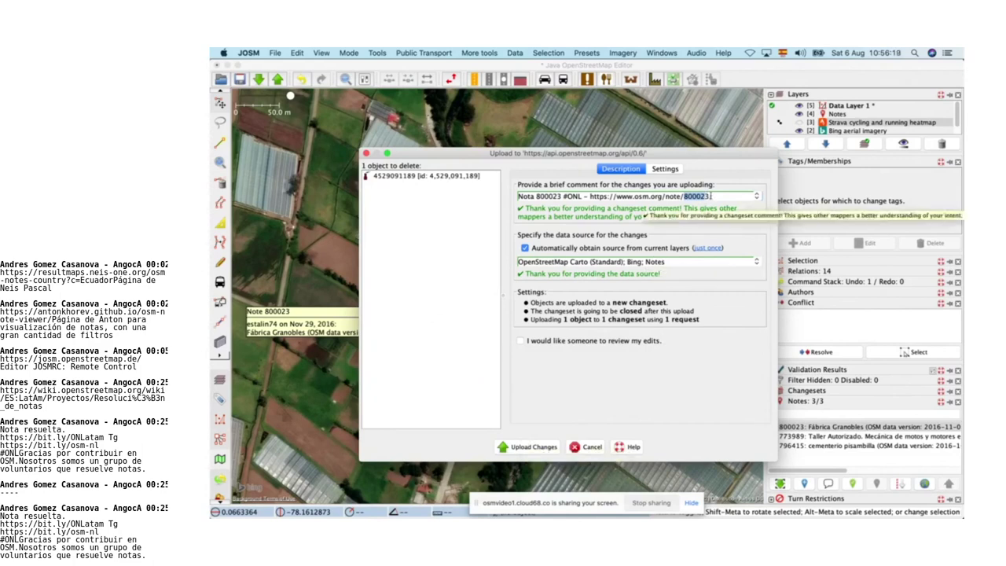
{"action": "left_click", "coordinate": [539, 197]}
{"action": "left_click_drag", "start_coordinate": [560, 197], "coordinate": [464, 201]}
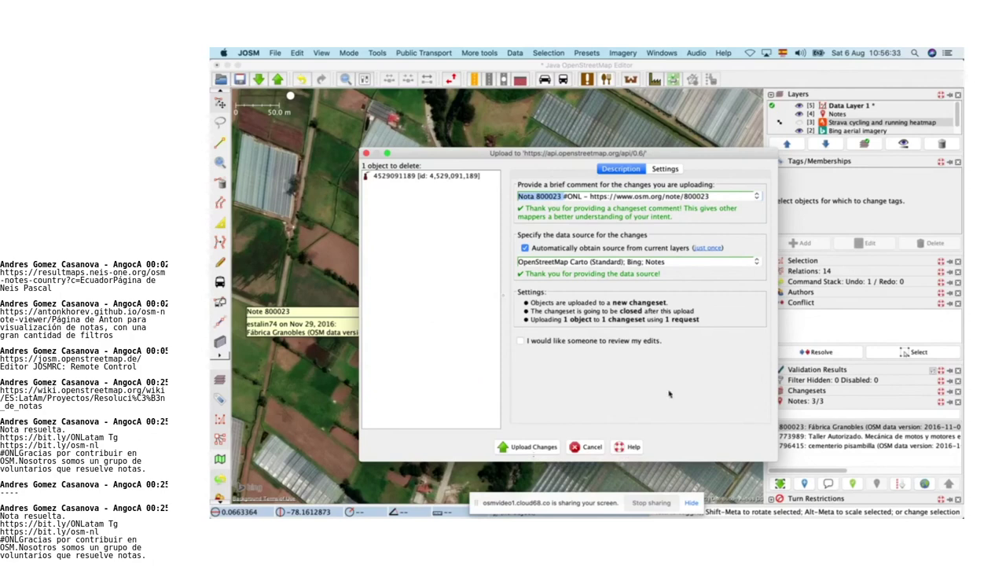
Step: Add the hashtag "#TierraPura" before "#ONL" in the changeset comment
{"action": "left_click", "coordinate": [720, 193]}
{"action": "type", "text": "#TierraPura"}
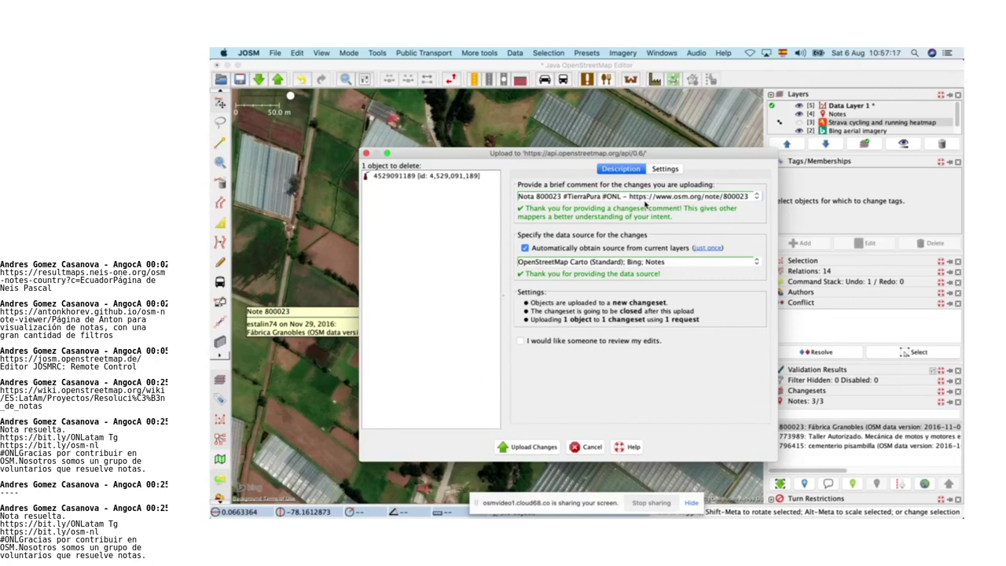
{"action": "double_click", "coordinate": [587, 197]}
{"action": "left_click", "coordinate": [621, 196]}
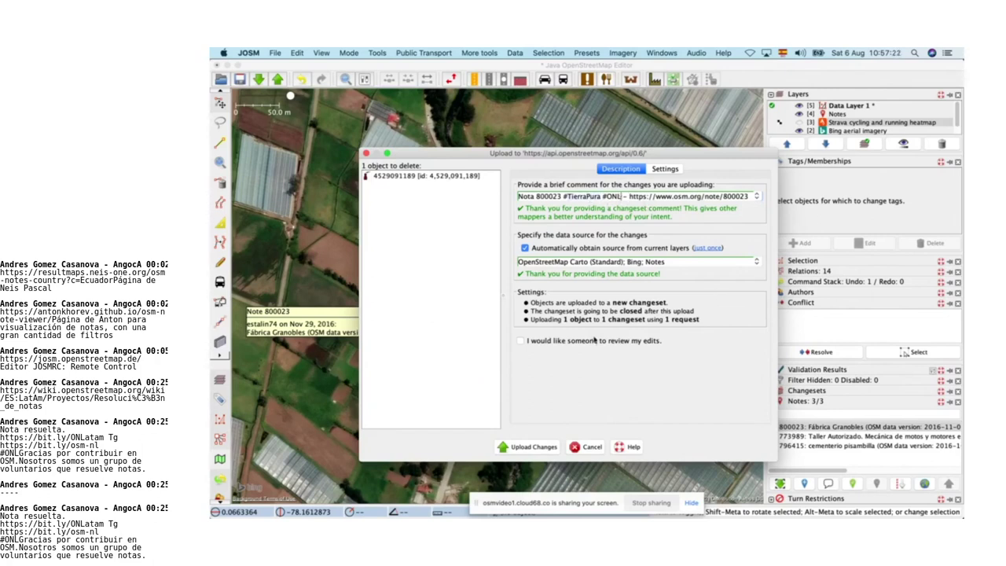
{"action": "left_click", "coordinate": [541, 452]}
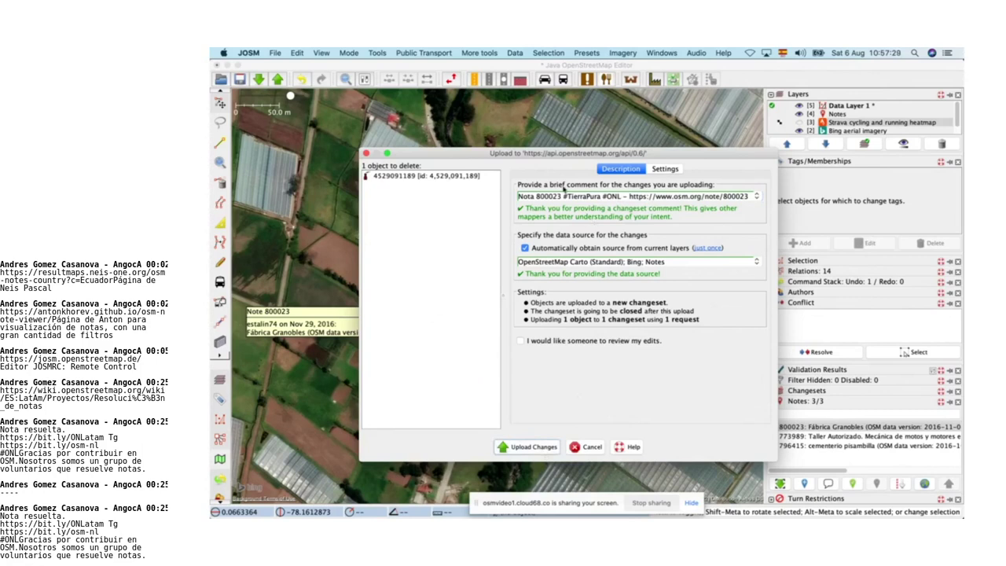
{"action": "left_click", "coordinate": [631, 197]}
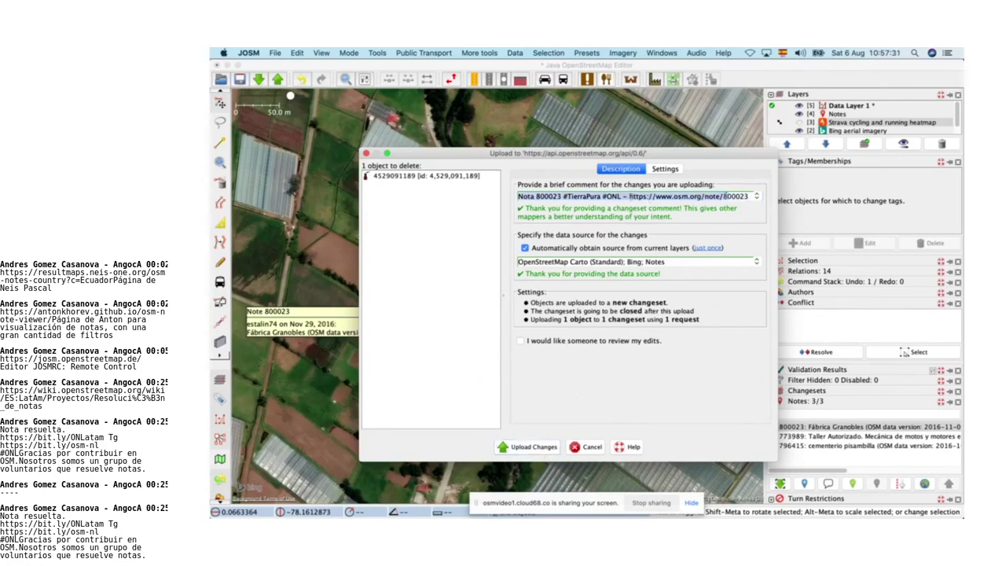
{"action": "left_click_drag", "start_coordinate": [631, 197], "coordinate": [765, 200]}
{"action": "left_click", "coordinate": [624, 198]}
{"action": "left_click_drag", "start_coordinate": [629, 198], "coordinate": [796, 200]}
{"action": "key", "text": "super+c"}
{"action": "key", "text": "BackSpace"}
{"action": "key", "text": "BackSpace"}
{"action": "key", "text": "BackSpace"}
{"action": "key", "text": "BackSpace"}
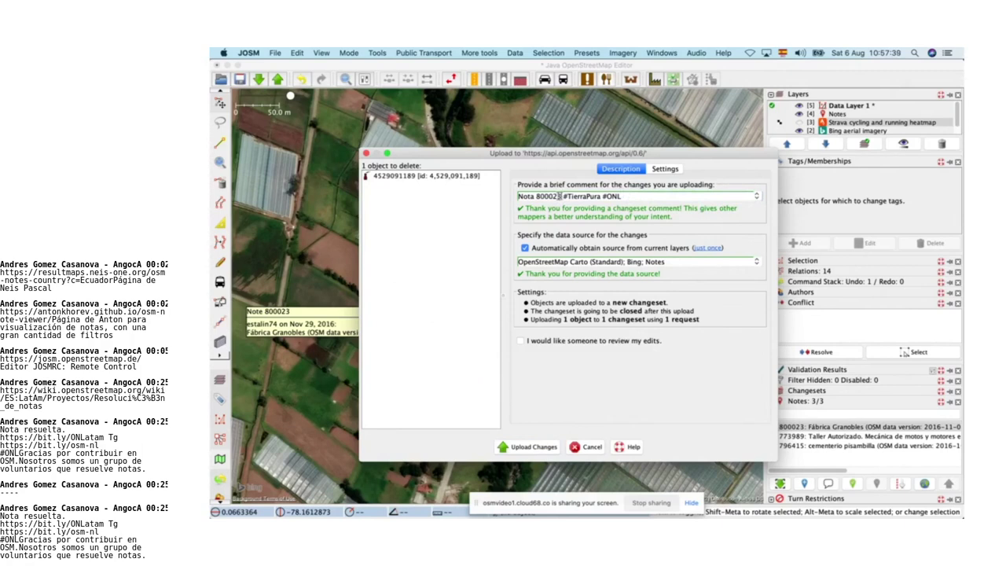
{"action": "left_click_drag", "start_coordinate": [560, 197], "coordinate": [442, 199]}
{"action": "key", "text": "super+v"}
{"action": "key", "text": "Delete"}
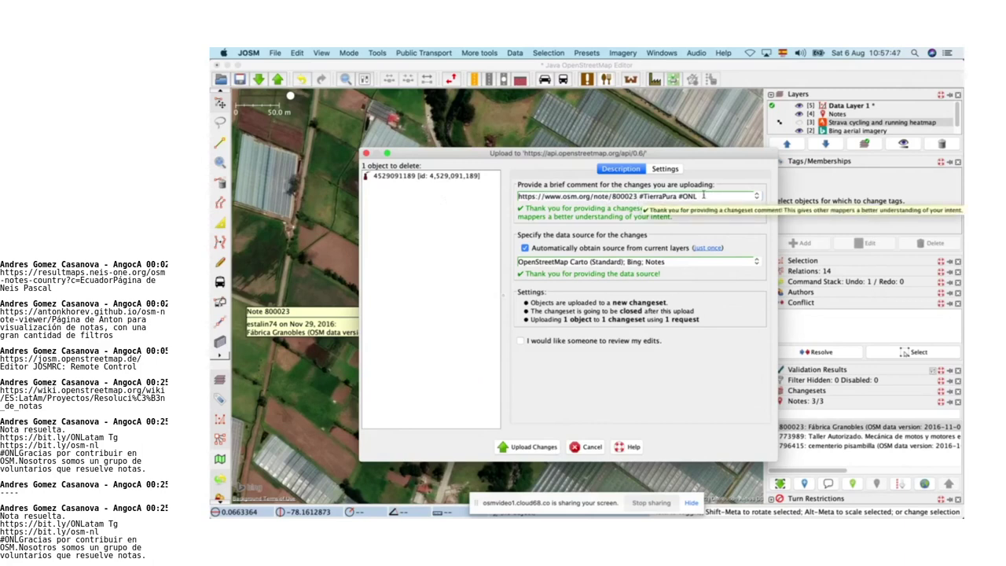
{"action": "left_click", "coordinate": [560, 446]}
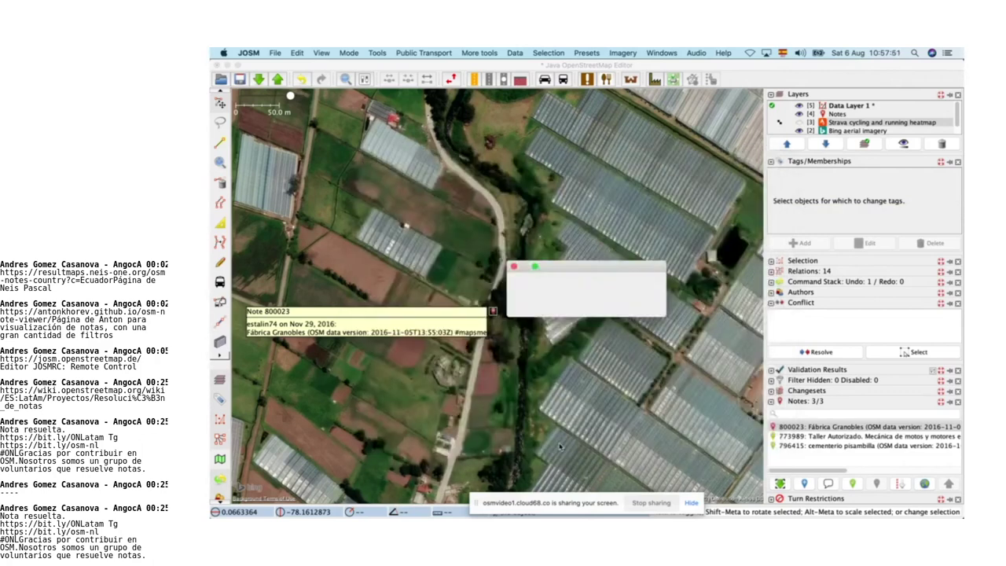
Step: Bring up the wiki page on note resolution in Chrome, return to JOSM and start closing note 800023
{"action": "key", "text": "super+Tab"}
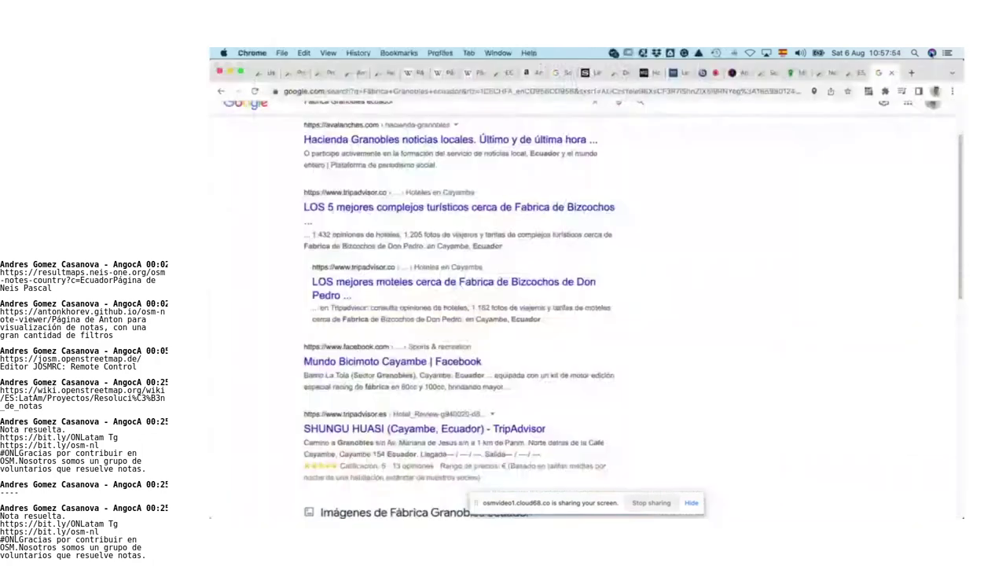
{"action": "left_click", "coordinate": [855, 76]}
{"action": "key", "text": "super+Tab"}
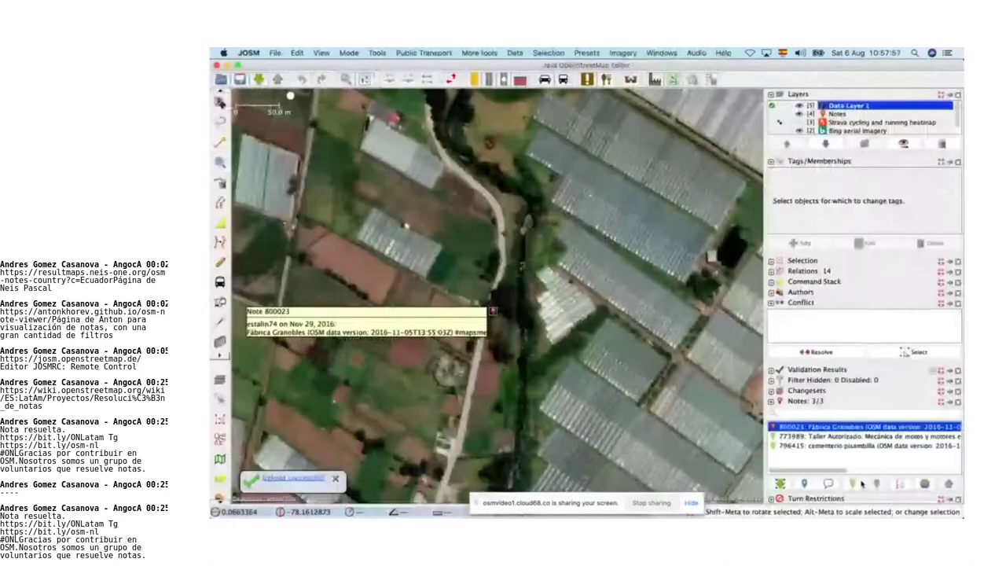
{"action": "left_click", "coordinate": [863, 483]}
{"action": "type", "text": "El lugar parece"}
{"action": "key", "text": "BackSpace"}
{"action": "key", "text": "BackSpace"}
{"action": "key", "text": "BackSpace"}
{"action": "key", "text": "BackSpace"}
{"action": "key", "text": "BackSpace"}
{"action": "key", "text": "BackSpace"}
{"action": "key", "text": "BackSpace"}
{"action": "key", "text": "BackSpace"}
{"action": "key", "text": "BackSpace"}
{"action": "key", "text": "BackSpace"}
{"action": "key", "text": "BackSpace"}
{"action": "key", "text": "BackSpace"}
{"action": "key", "text": "BackSpace"}
{"action": "key", "text": "BackSpace"}
{"action": "key", "text": "BackSpace"}
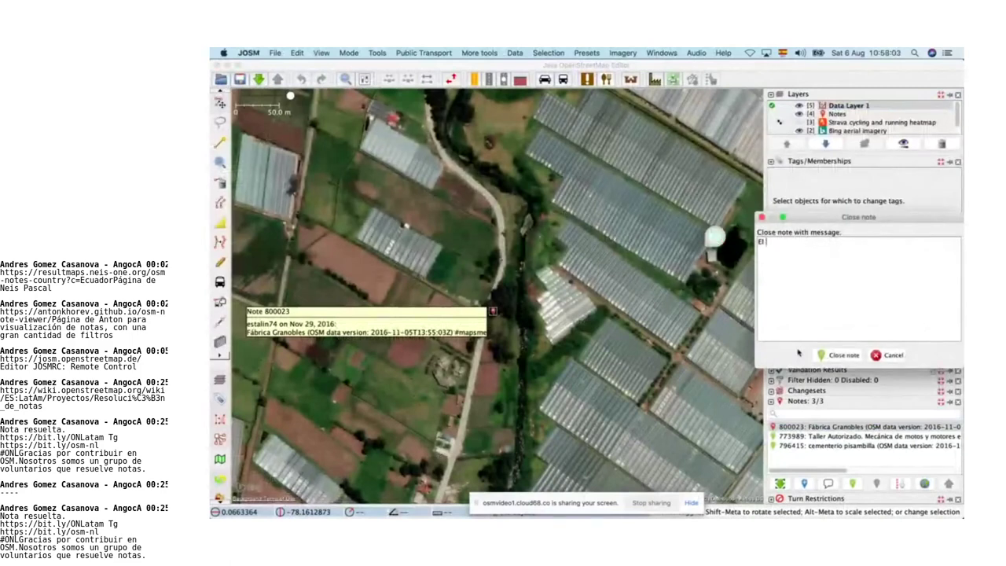
Step: Enter the closing message "Desde la imagen aerea no parece haber una chimenea." followed by the standard "Nota resuelta." text with the project links and #ONL
{"action": "type", "text": "Desde la imagen aerea"}
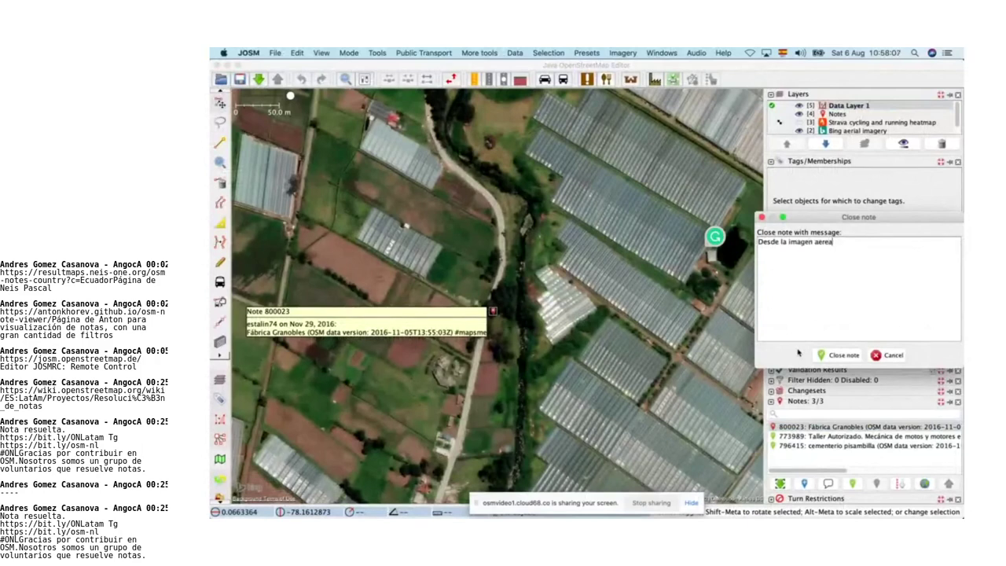
{"action": "type", "text": " no parece haber una chimenea."}
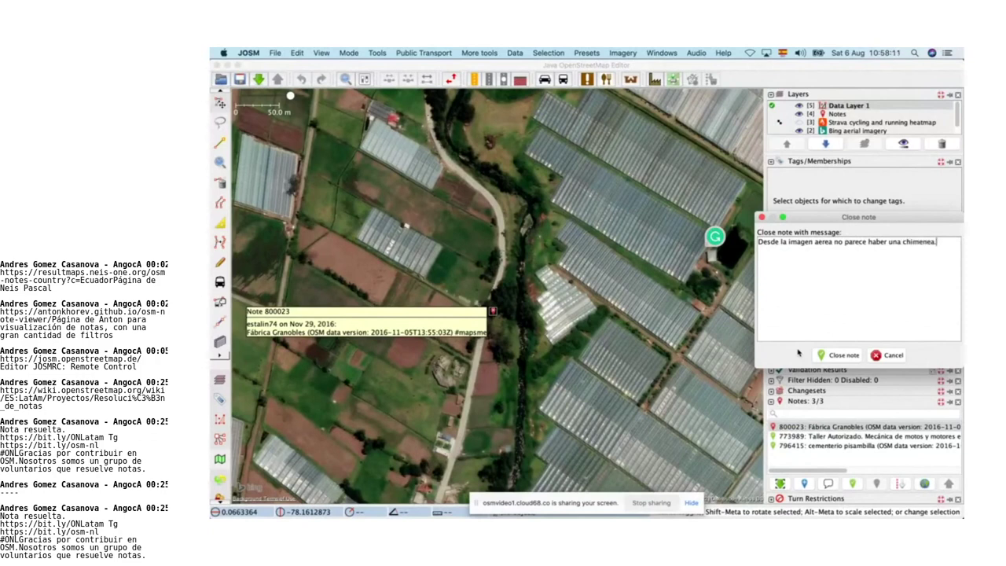
{"action": "type", "text": "Nota resuelta. https://bit.ly/ONLatam Tg https://bit.ly/osm-nl #ONL  Gracias por contribuir en OSM.  Nosotros somos un grupo de voluntarios que resuelve notas."}
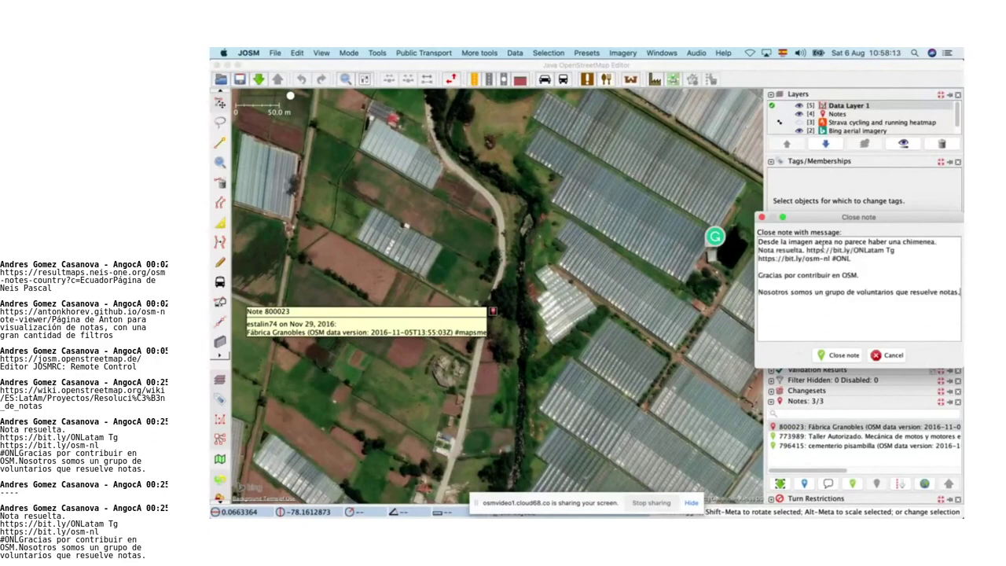
Step: Switch to Chrome and close the tab showing note 796415
{"action": "key", "text": "super+Tab"}
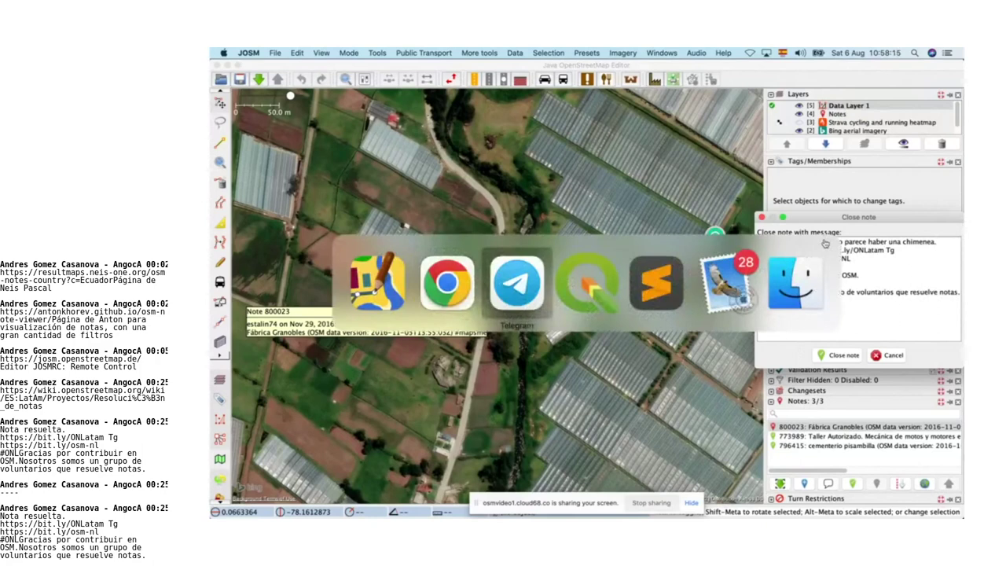
{"action": "key", "text": "super+shift+Tab"}
{"action": "left_click", "coordinate": [884, 73]}
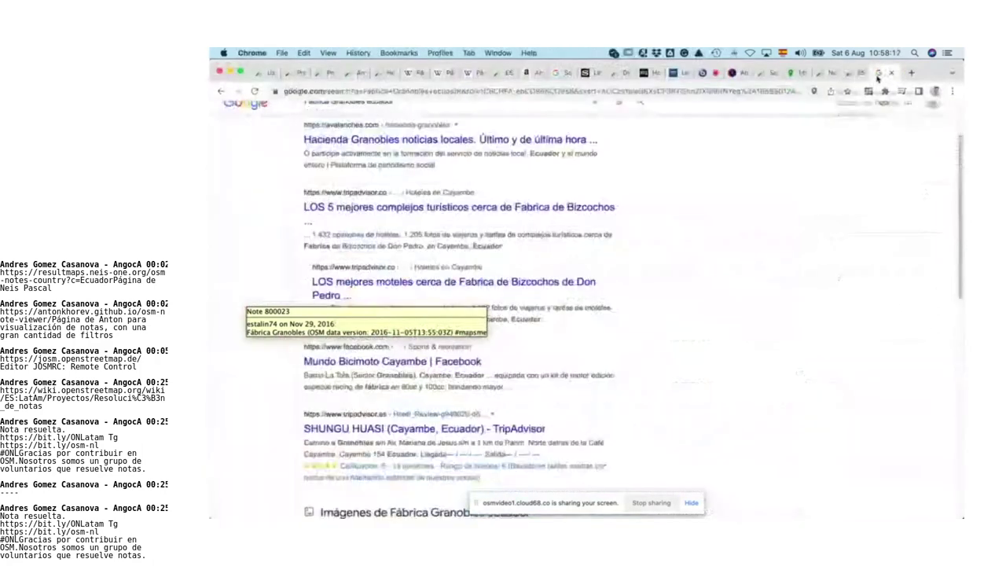
{"action": "left_click", "coordinate": [846, 74]}
{"action": "left_click", "coordinate": [821, 73]}
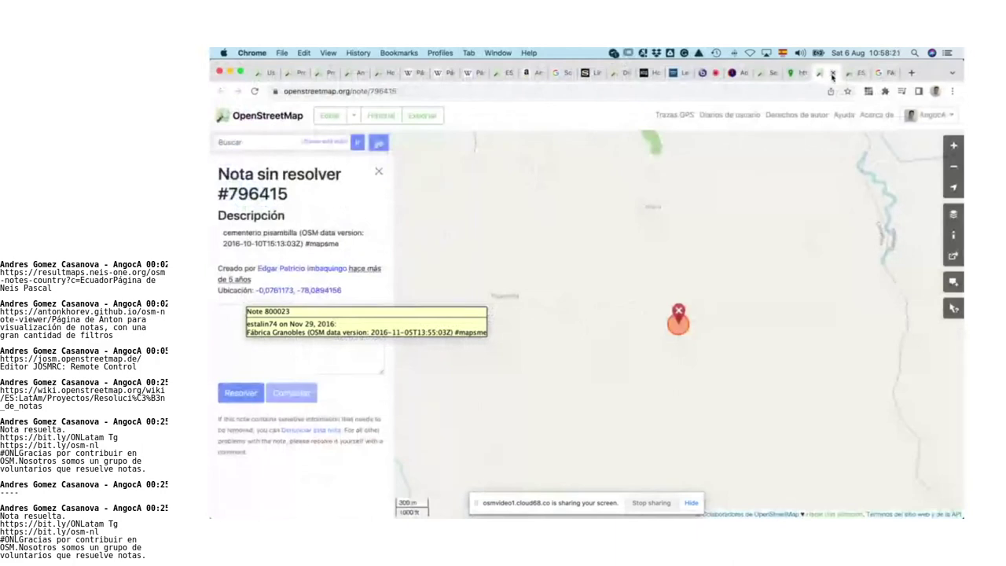
{"action": "left_click", "coordinate": [833, 74]}
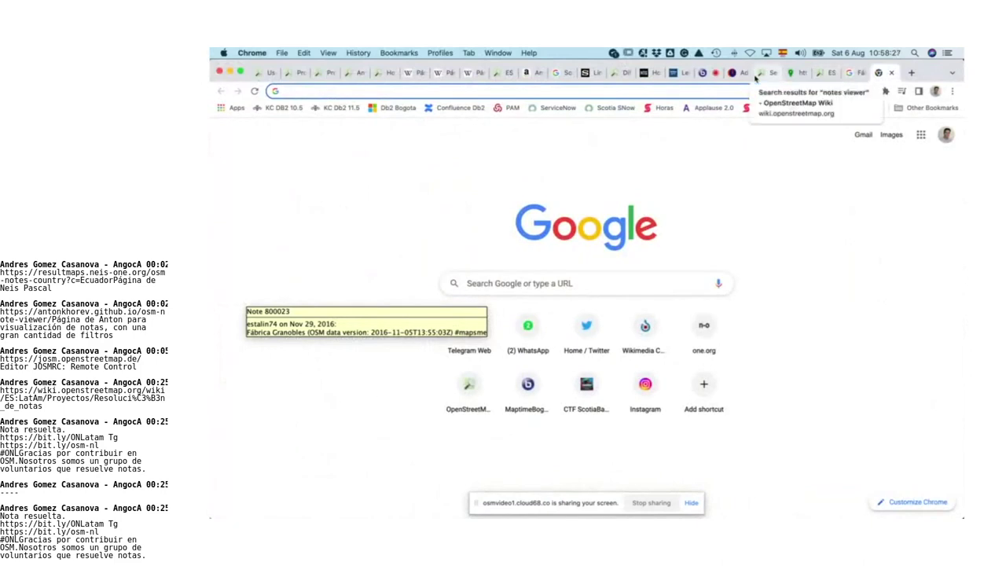
Step: Open the mapper's own OpenStreetMap profile page in a new tab by shortening the suggested diary address
{"action": "type", "text": "open"}
{"action": "key", "text": "Down"}
{"action": "key", "text": "Down"}
{"action": "key", "text": "Down"}
{"action": "key", "text": "Down"}
{"action": "key", "text": "BackSpace"}
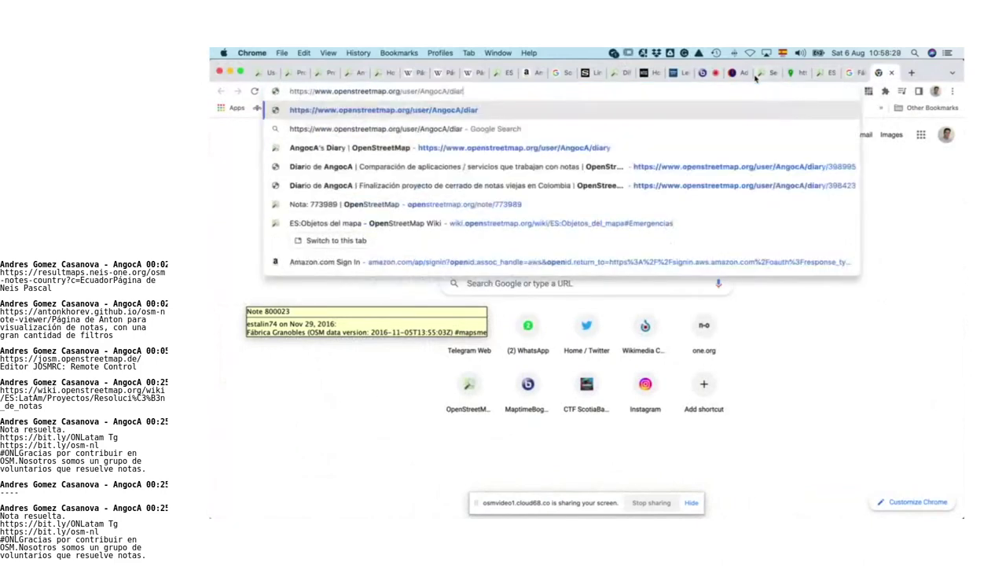
{"action": "key", "text": "BackSpace"}
{"action": "key", "text": "BackSpace"}
{"action": "key", "text": "BackSpace"}
{"action": "key", "text": "BackSpace"}
{"action": "key", "text": "Return"}
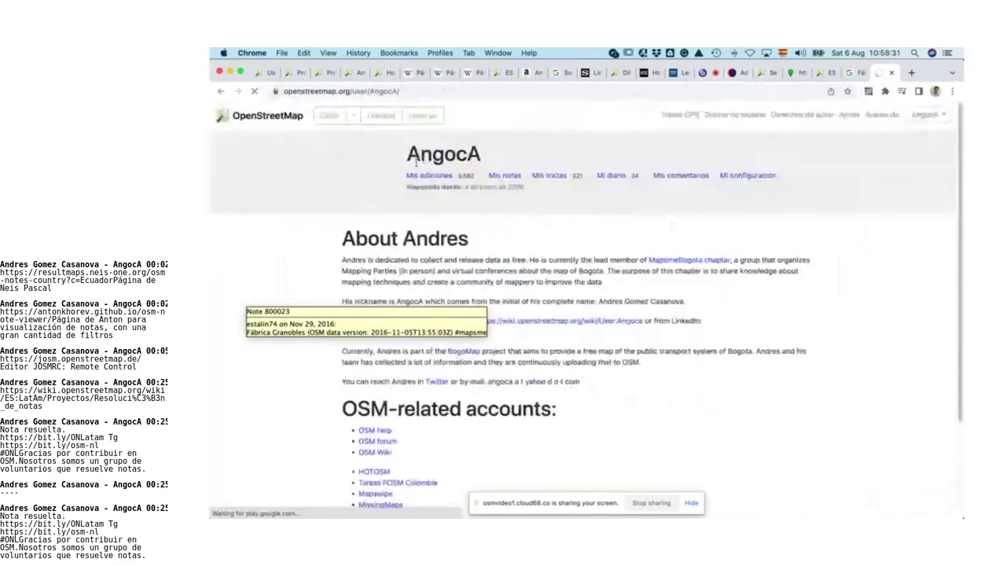
Step: Open the changeset for note 800023 from the mapper's edit history and copy its address without the map parameters
{"action": "left_click", "coordinate": [426, 174]}
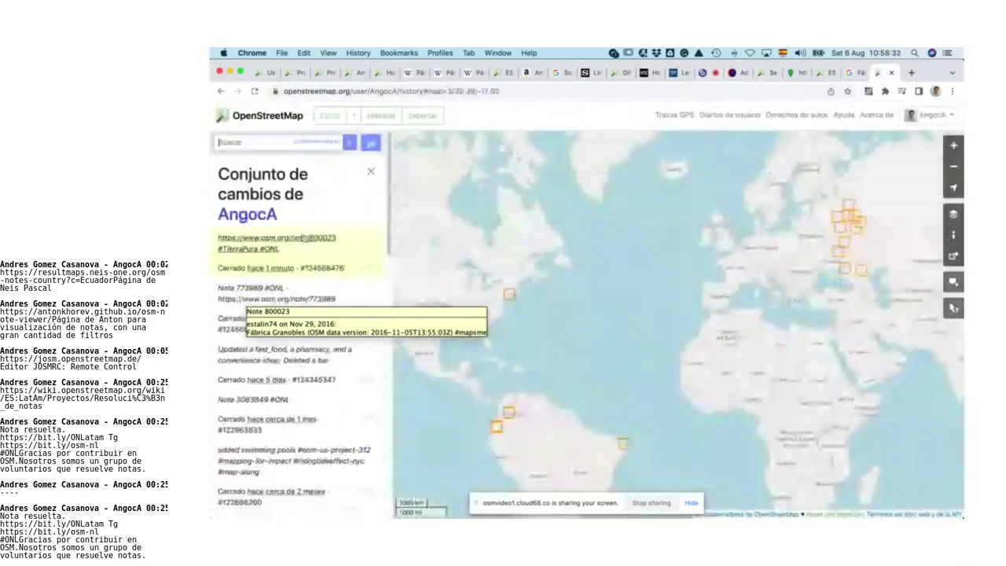
{"action": "left_click", "coordinate": [323, 227]}
{"action": "left_click", "coordinate": [463, 91]}
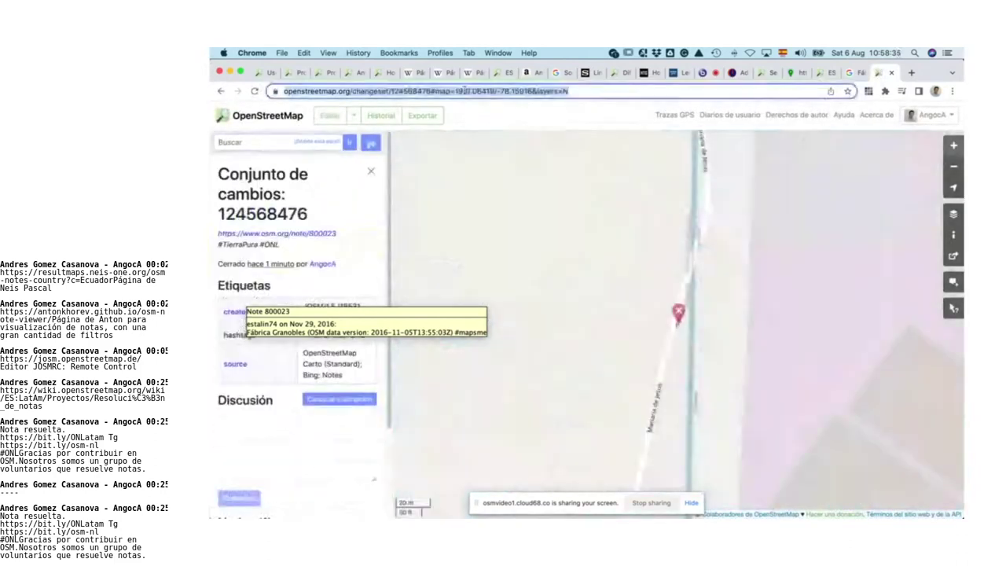
{"action": "left_click", "coordinate": [472, 91]}
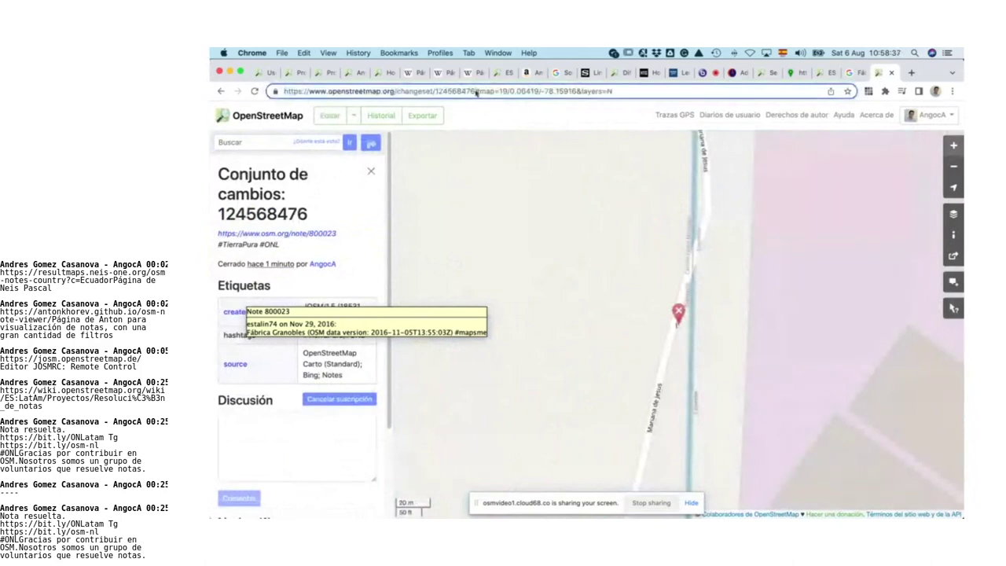
{"action": "key", "text": "super+shift+Left"}
{"action": "key", "text": "super+c"}
{"action": "key", "text": "super+Tab"}
{"action": "left_click", "coordinate": [861, 340]}
{"action": "key", "text": "super+v"}
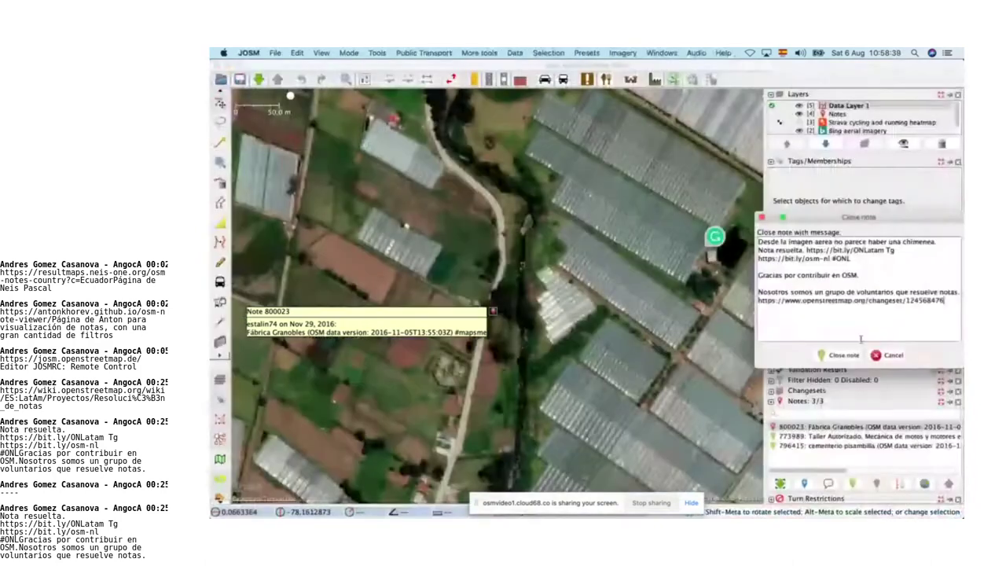
{"action": "left_click", "coordinate": [839, 354]}
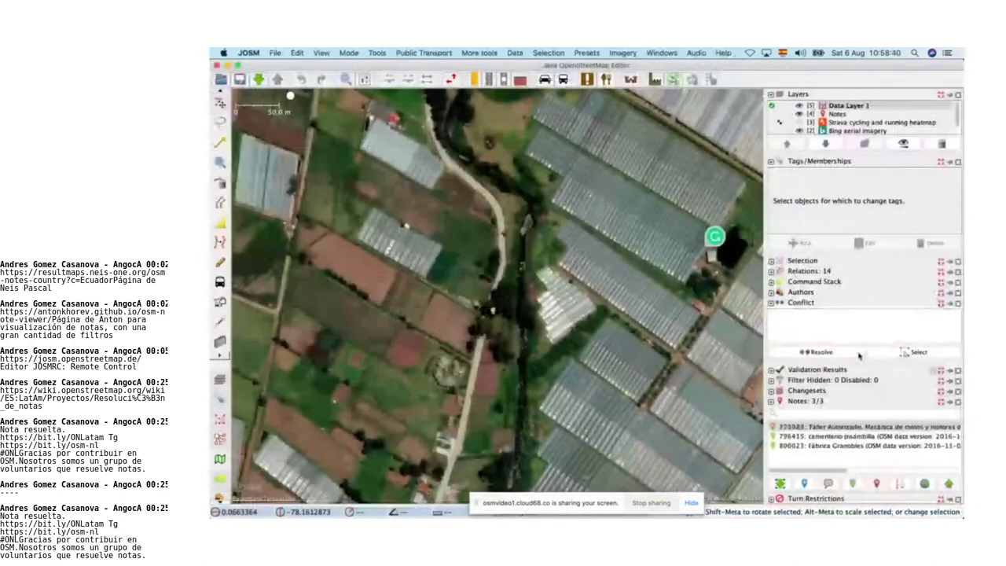
{"action": "left_click", "coordinate": [947, 484]}
Step: Return to Chrome and close the changeset tab and the "Fábrica Granobles ecuador" search results tab
{"action": "key", "text": "super+Tab"}
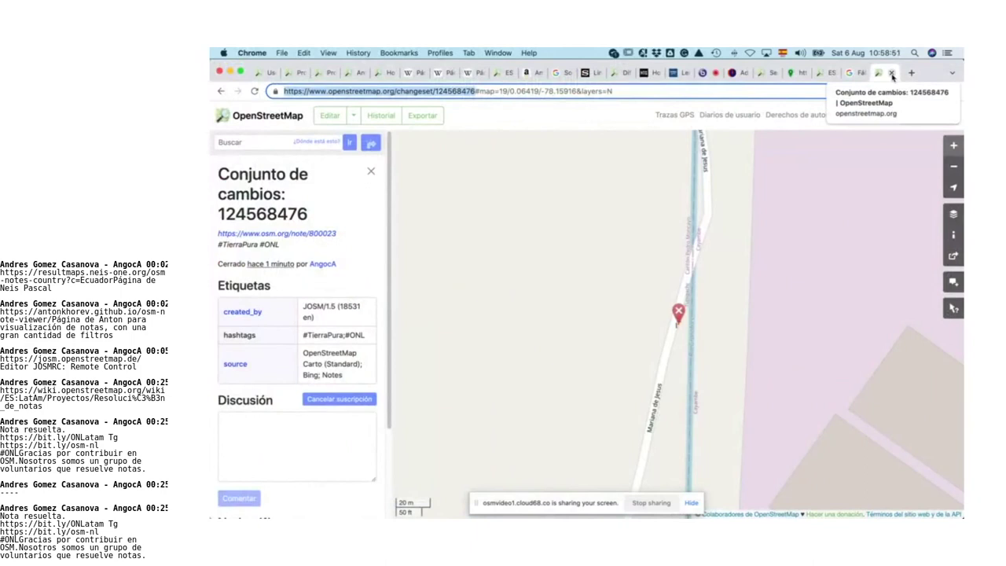
{"action": "left_click", "coordinate": [852, 73]}
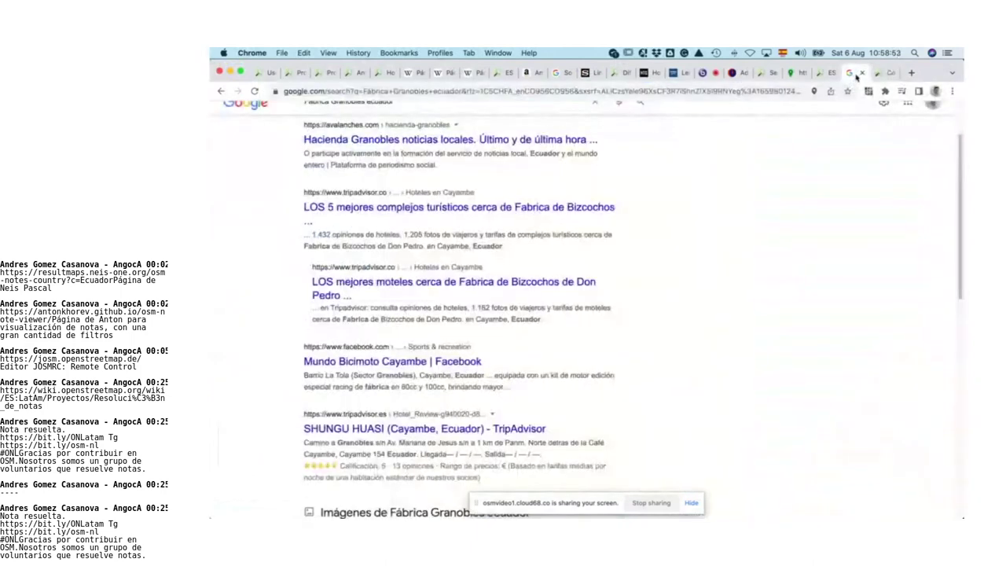
{"action": "scroll", "coordinate": [862, 147], "scroll_direction": "up", "scroll_amount": 2}
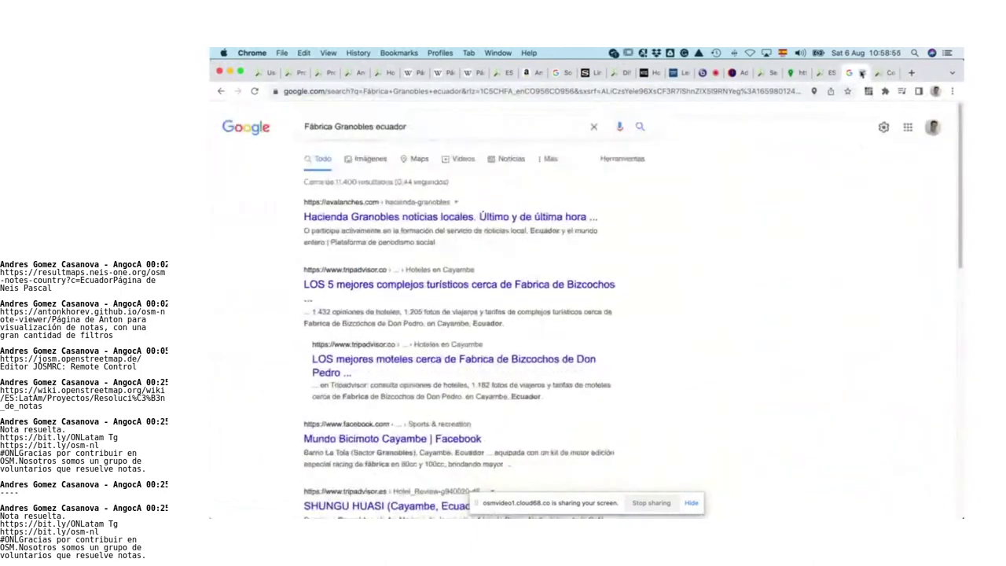
{"action": "left_click", "coordinate": [861, 73]}
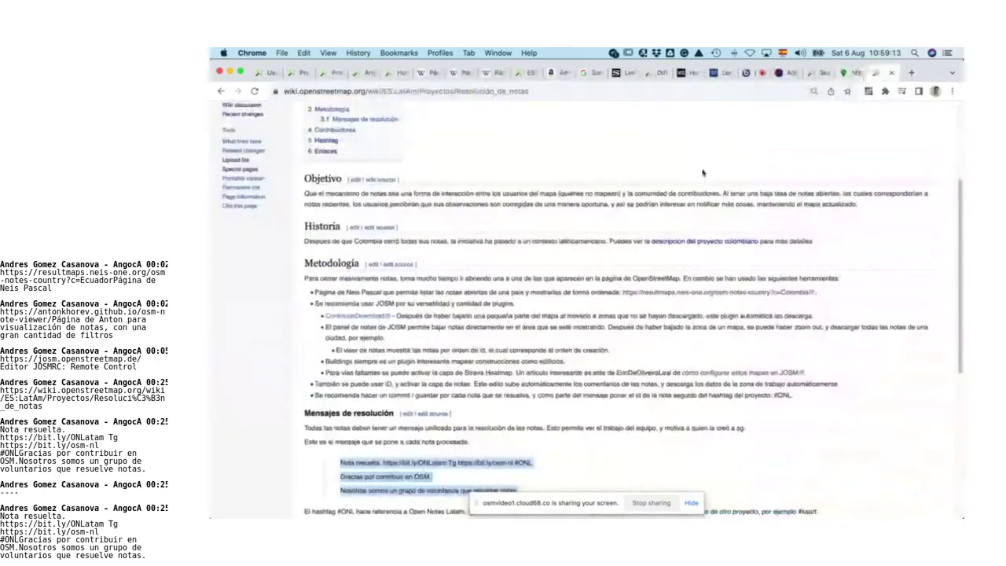
Step: Deselect notes 800023 and 796415 in the note viewer list
{"action": "left_click", "coordinate": [857, 73]}
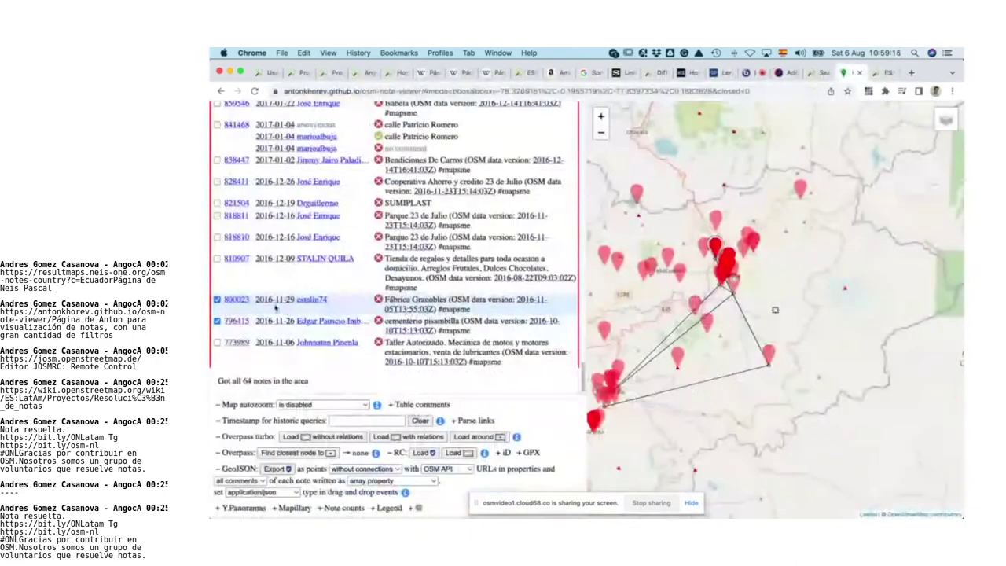
{"action": "left_click", "coordinate": [217, 299]}
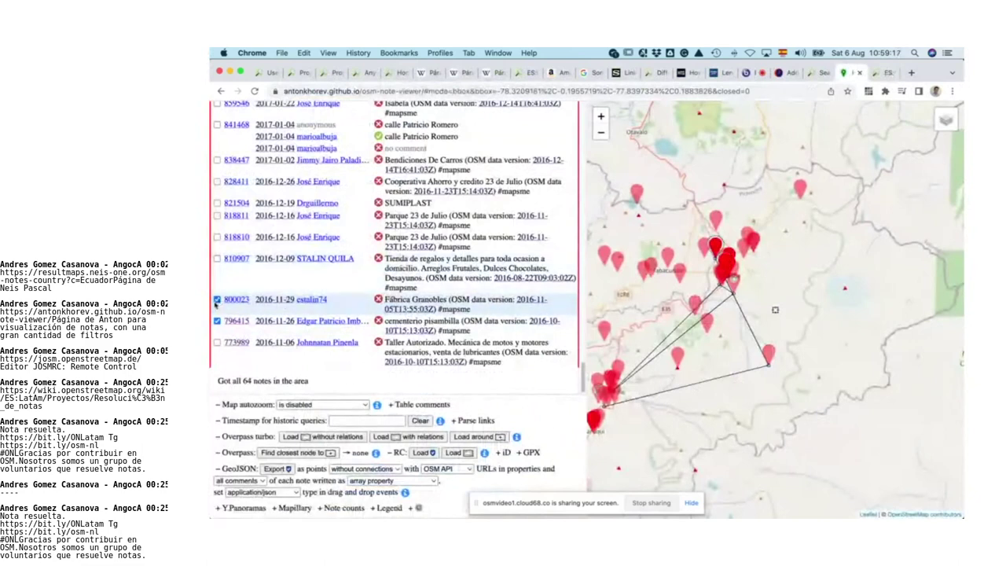
{"action": "left_click", "coordinate": [217, 321]}
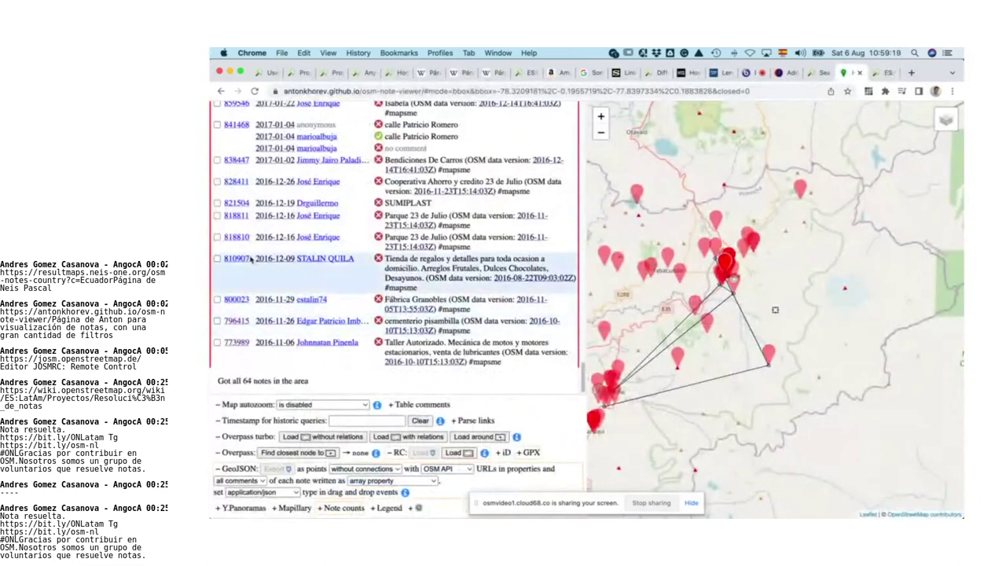
Step: Open note 810907 on OpenStreetMap and send its area to JOSM through remote control
{"action": "left_click", "coordinate": [238, 259], "text": "ctrl"}
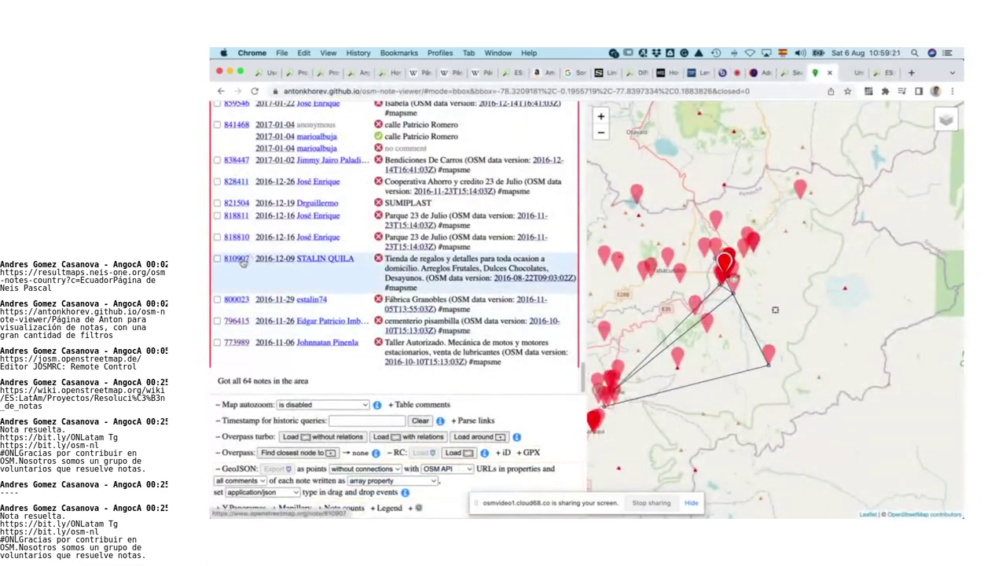
{"action": "left_click", "coordinate": [845, 74]}
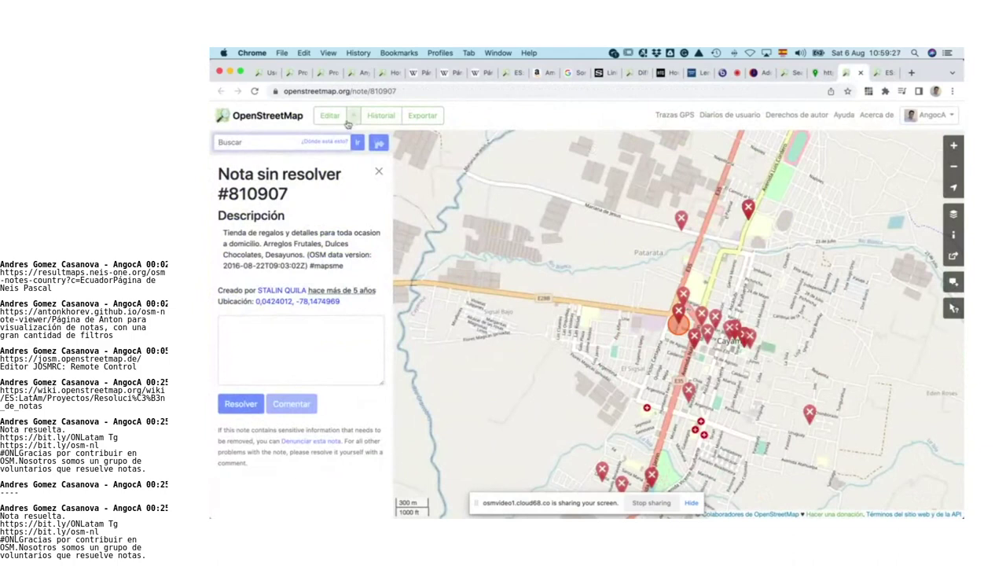
{"action": "left_click", "coordinate": [354, 115]}
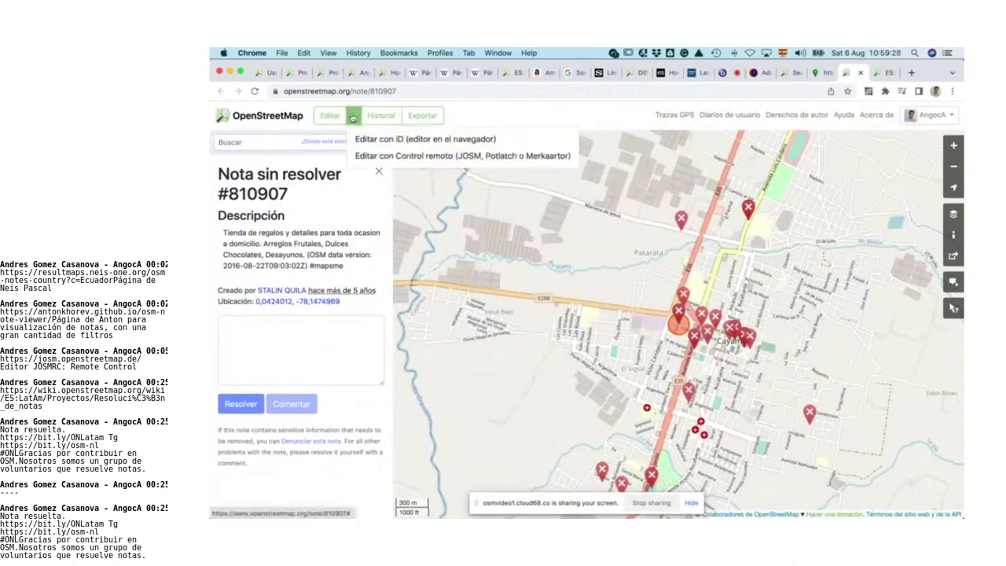
{"action": "left_click", "coordinate": [397, 157]}
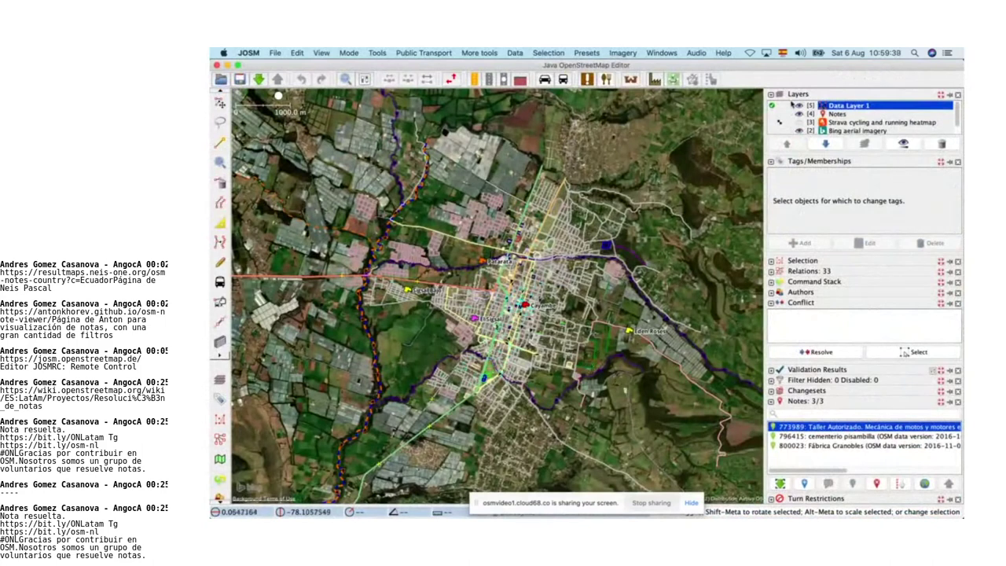
Step: Select note 810907 in the note viewer in Chrome and load it into JOSM by remote control
{"action": "key", "text": "super+Tab"}
{"action": "left_click", "coordinate": [817, 72]}
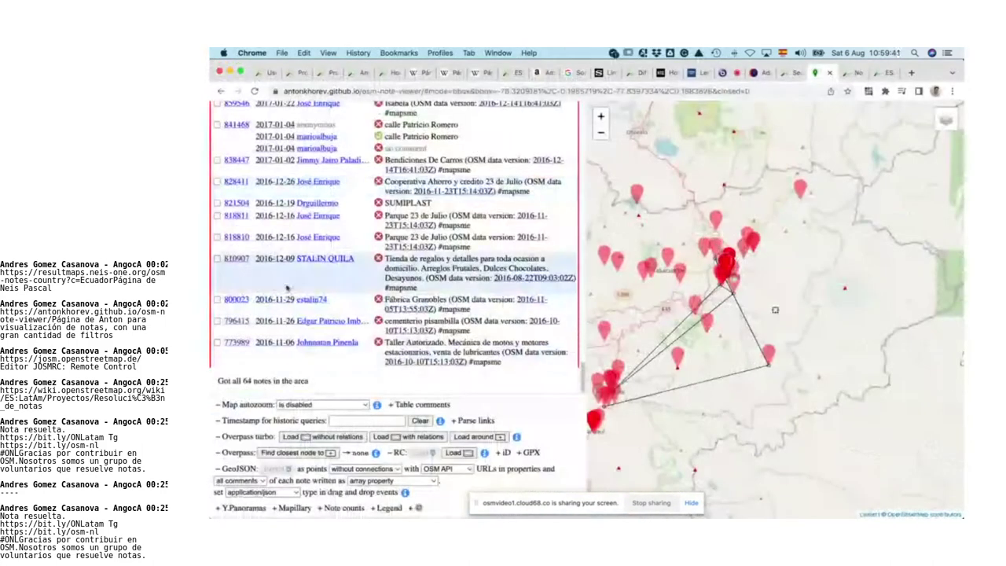
{"action": "left_click", "coordinate": [217, 258]}
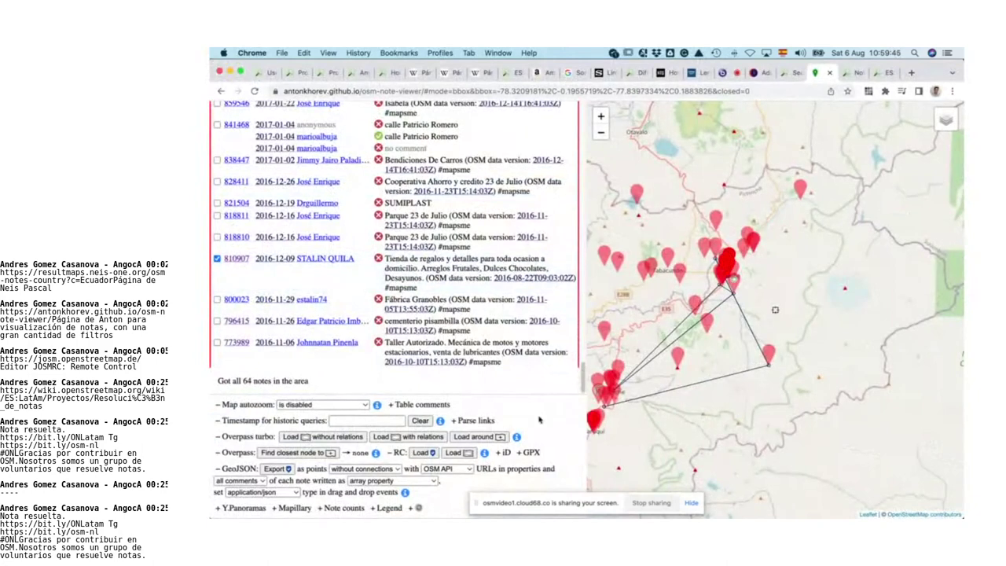
{"action": "key", "text": "super+Tab"}
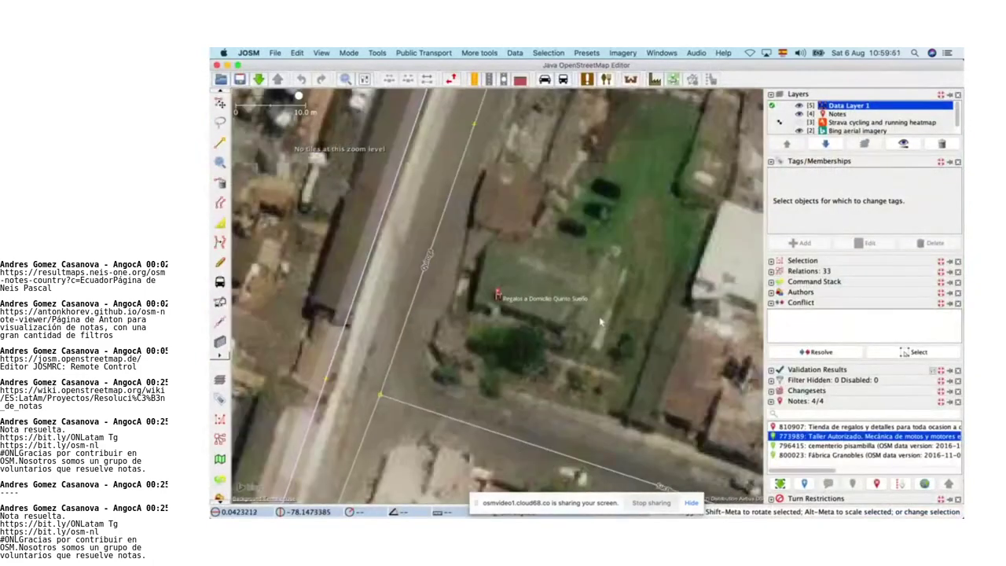
Step: Draw a rectangular building about 10 m wide over the roof around the "Regalos a Domicilio Quinto Sueño" node
{"action": "key", "text": "b"}
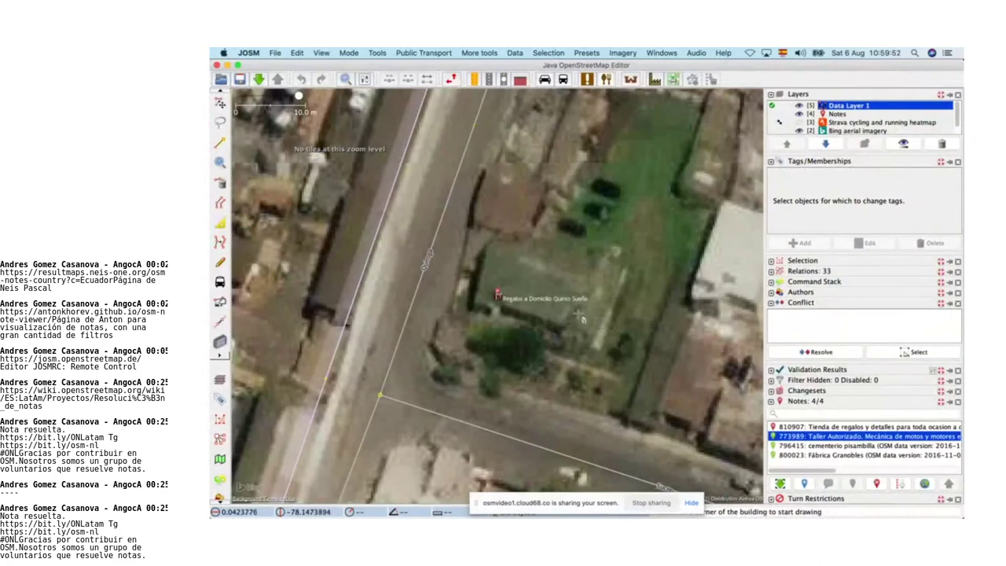
{"action": "left_click", "coordinate": [474, 303]}
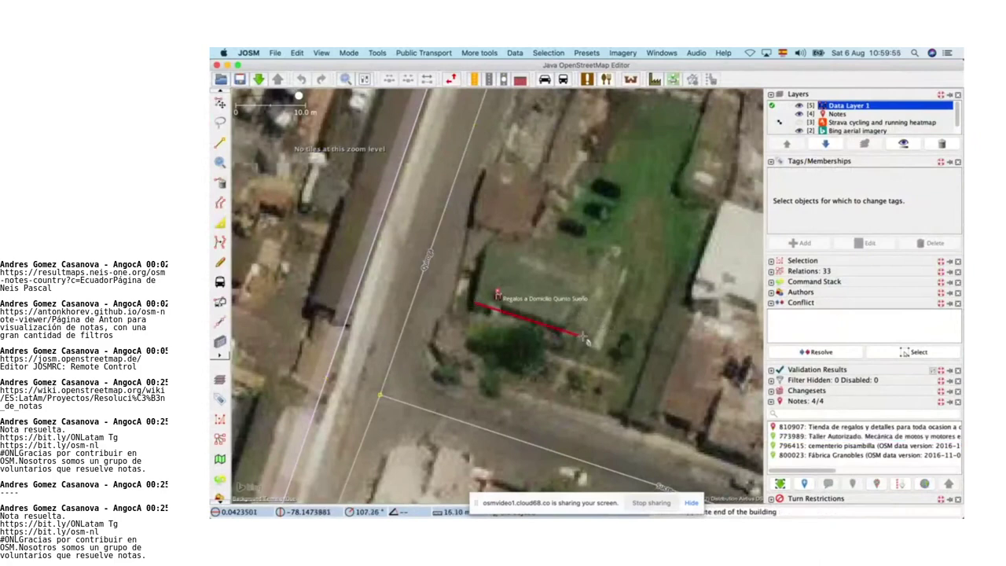
{"action": "left_click", "coordinate": [596, 342]}
{"action": "left_click", "coordinate": [609, 272]}
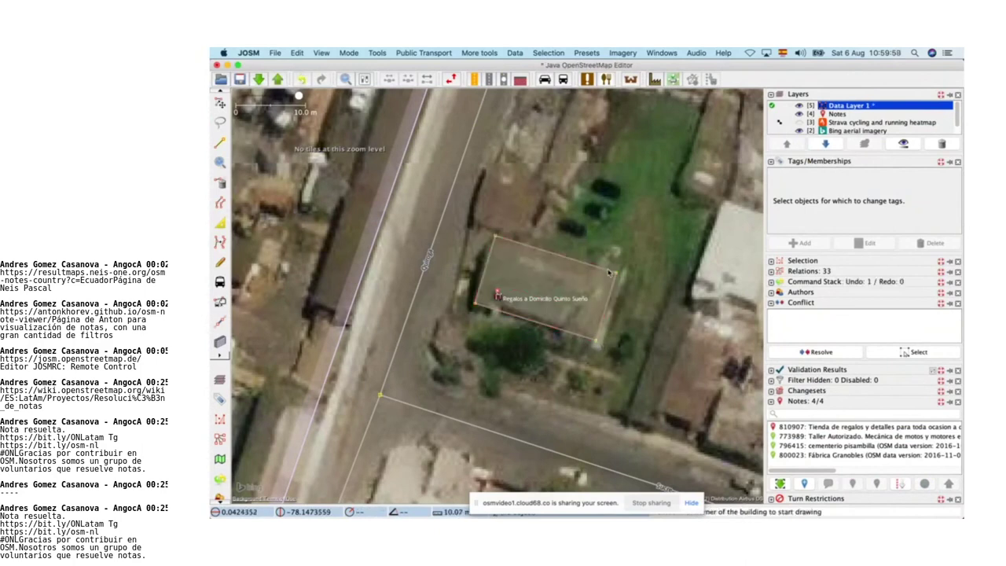
{"action": "key", "text": "s"}
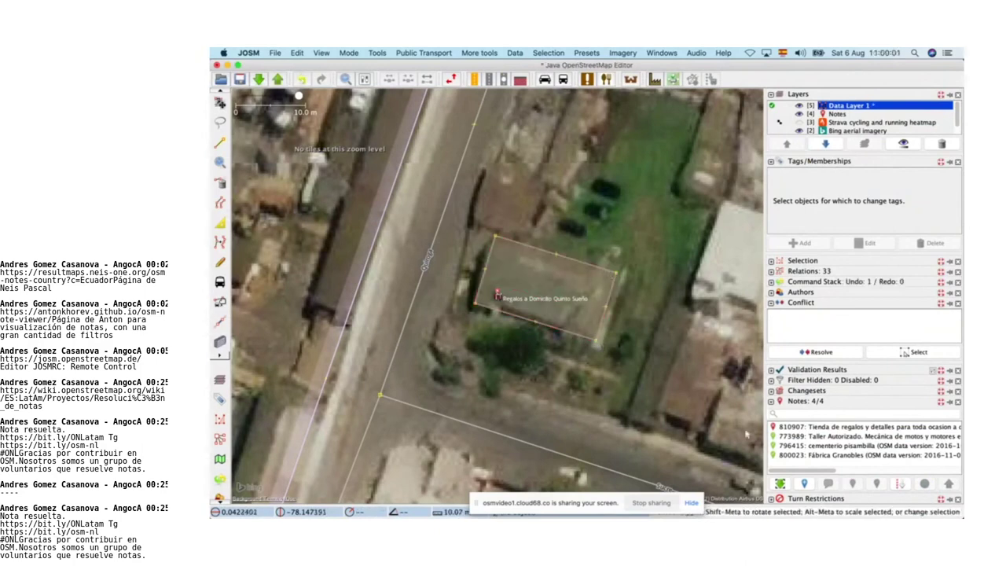
{"action": "left_click", "coordinate": [835, 427]}
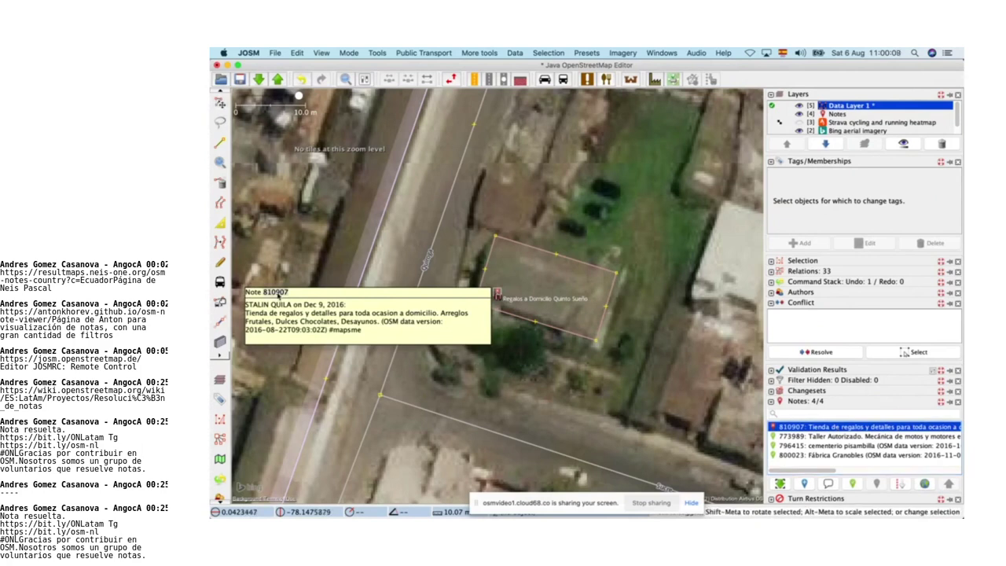
{"action": "left_click", "coordinate": [278, 79]}
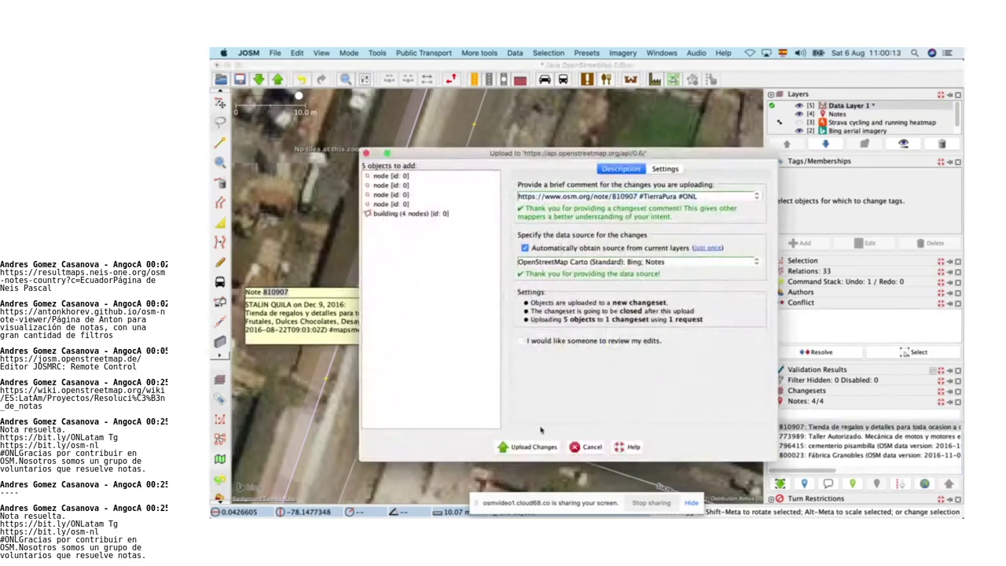
{"action": "left_click", "coordinate": [527, 446]}
{"action": "key", "text": "super+Tab"}
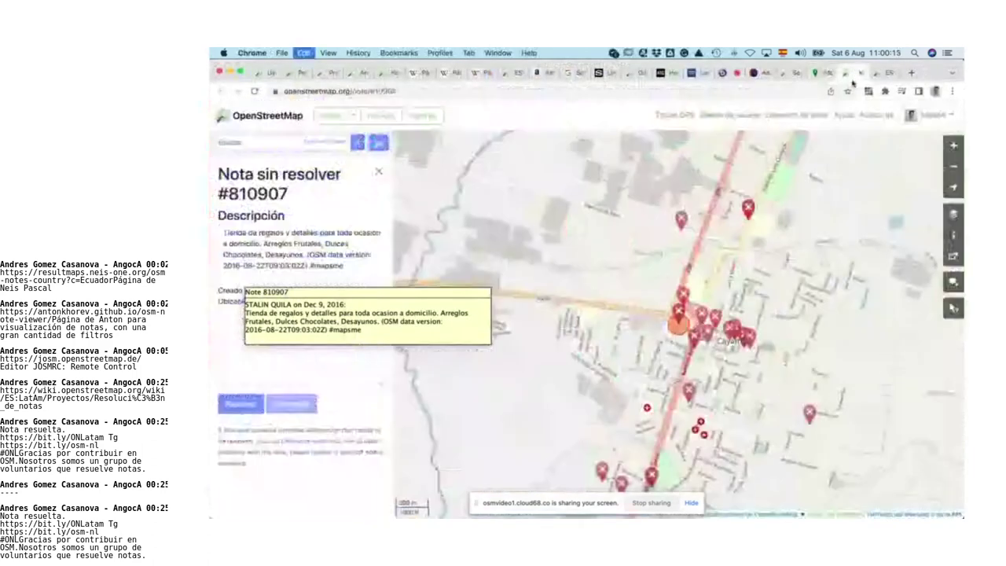
Step: Start closing note 810907 in JOSM with the standard resolution message from the OpenStreetMap wiki page
{"action": "left_click", "coordinate": [874, 74]}
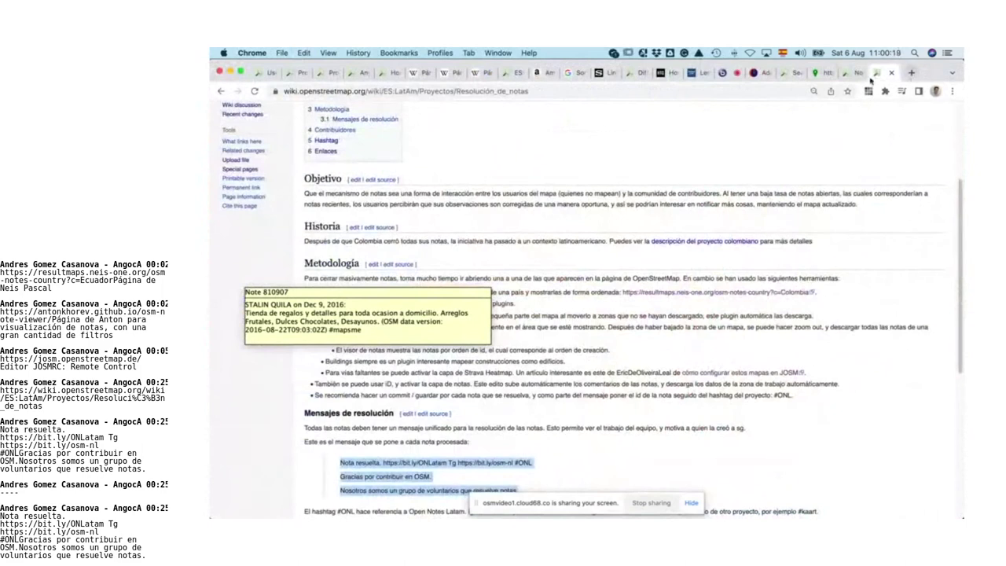
{"action": "key", "text": "super+Tab"}
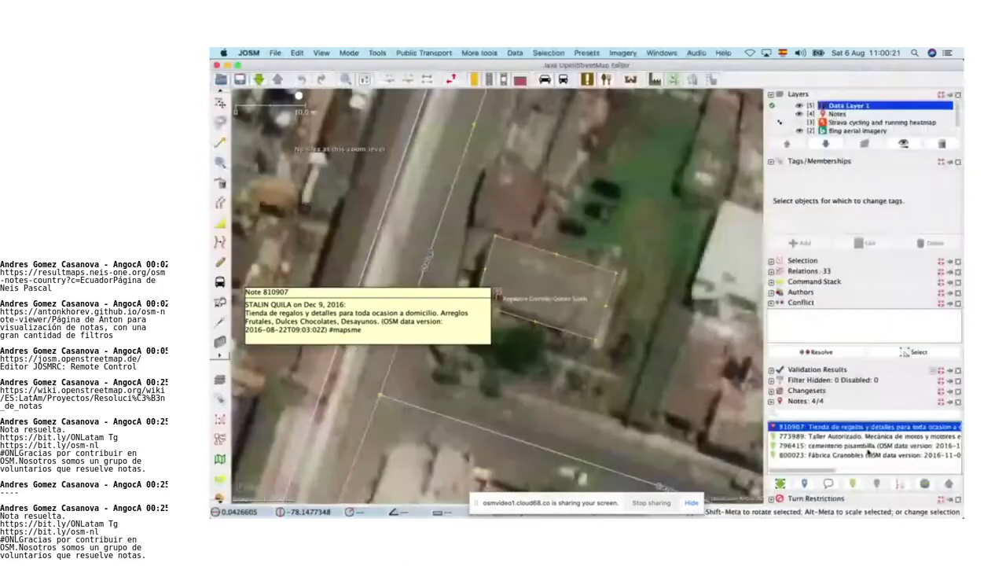
{"action": "left_click", "coordinate": [852, 482]}
{"action": "type", "text": "Nota resuelta. https://bit.ly/ONLatam Tg https://bit.ly/osm-nl  Gracias por contribuir en OSM  Nosotros somos un grupo de voluntarios que resuelve notas."}
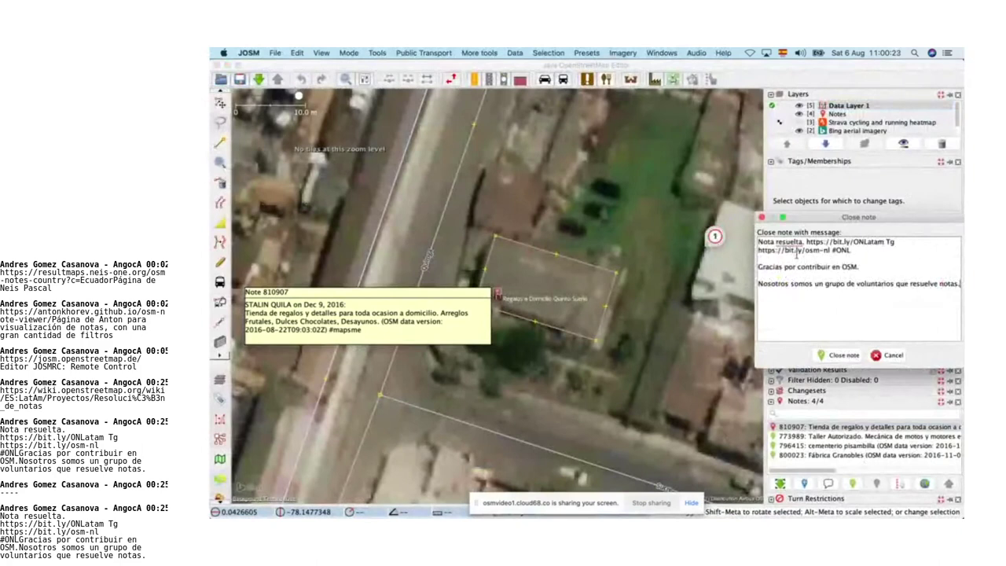
Step: Replace the opening "Nota resuelta." of the closing message with "Ya estaba mapeado."
{"action": "key", "text": "super+Up"}
{"action": "key", "text": "shift+alt+Right"}
{"action": "key", "text": "shift+alt+Right"}
{"action": "type", "text": "Ya estaba mapead"}
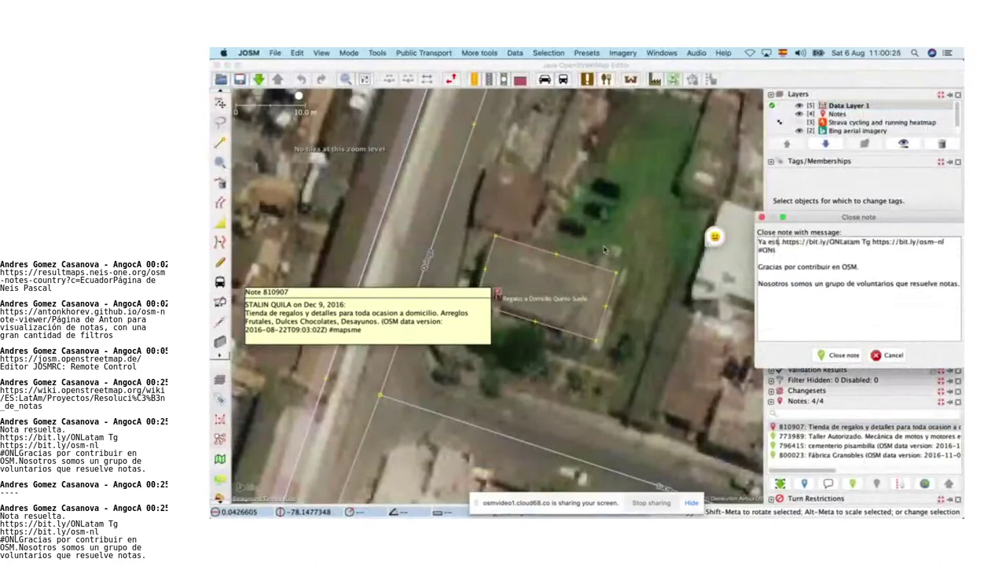
{"action": "type", "text": "o."}
Step: Switch to Chrome and open your own OpenStreetMap diary page in a new tab
{"action": "key", "text": "super+Tab"}
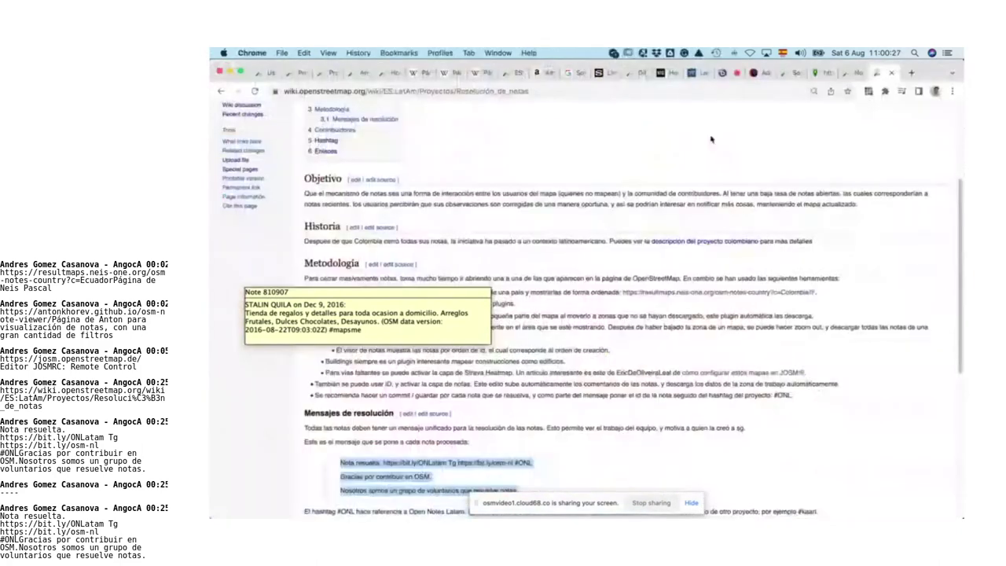
{"action": "left_click", "coordinate": [910, 73]}
{"action": "type", "text": "ang"}
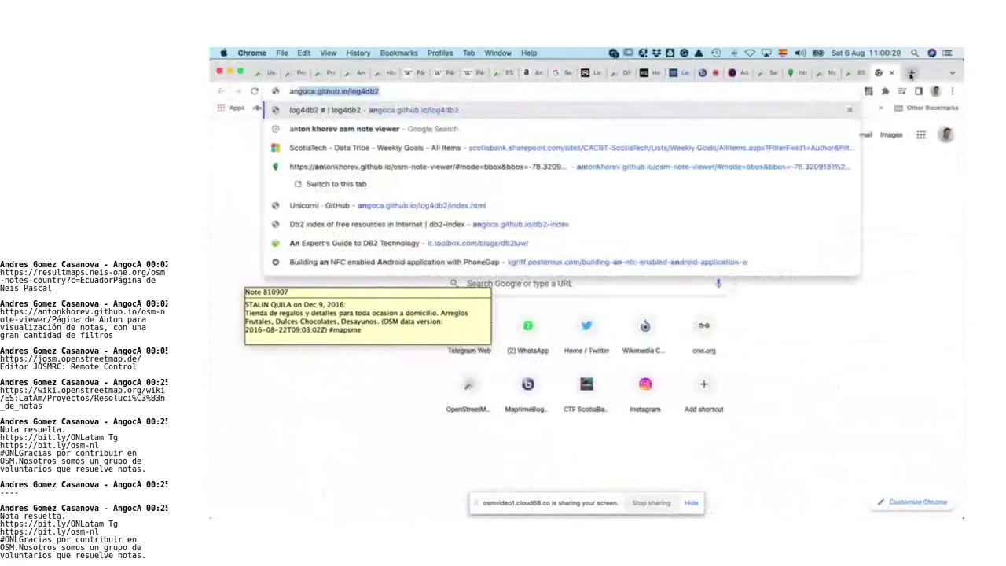
{"action": "key", "text": "BackSpace"}
{"action": "key", "text": "BackSpace"}
{"action": "key", "text": "BackSpace"}
{"action": "key", "text": "BackSpace"}
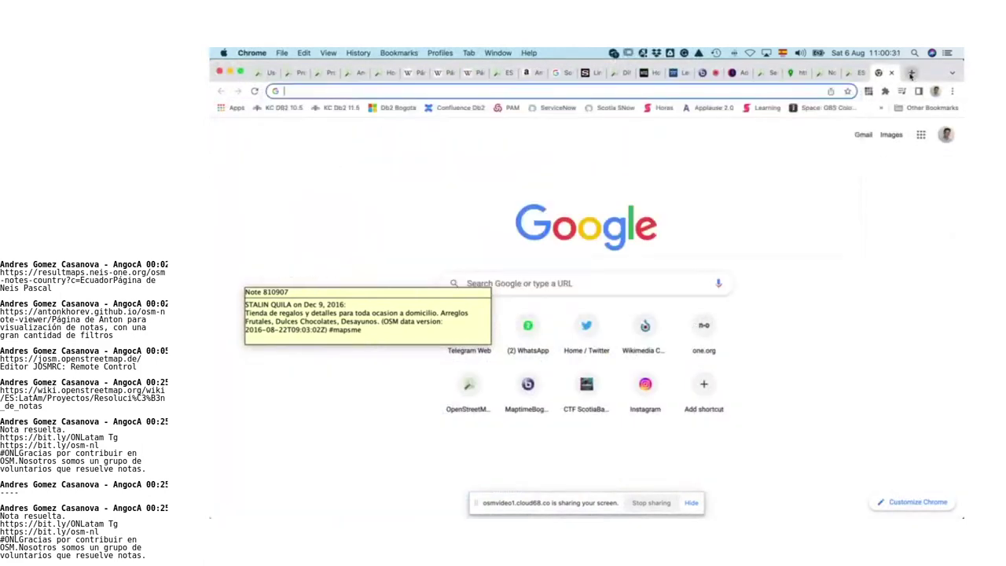
{"action": "type", "text": "osm"}
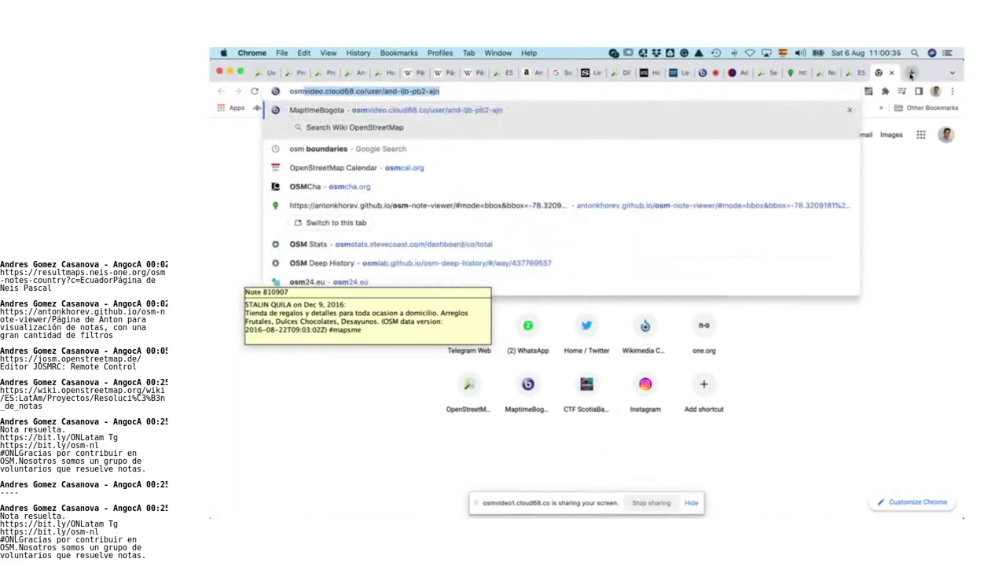
{"action": "key", "text": "BackSpace"}
{"action": "key", "text": "BackSpace"}
{"action": "key", "text": "BackSpace"}
{"action": "type", "text": "pen geojson qgis"}
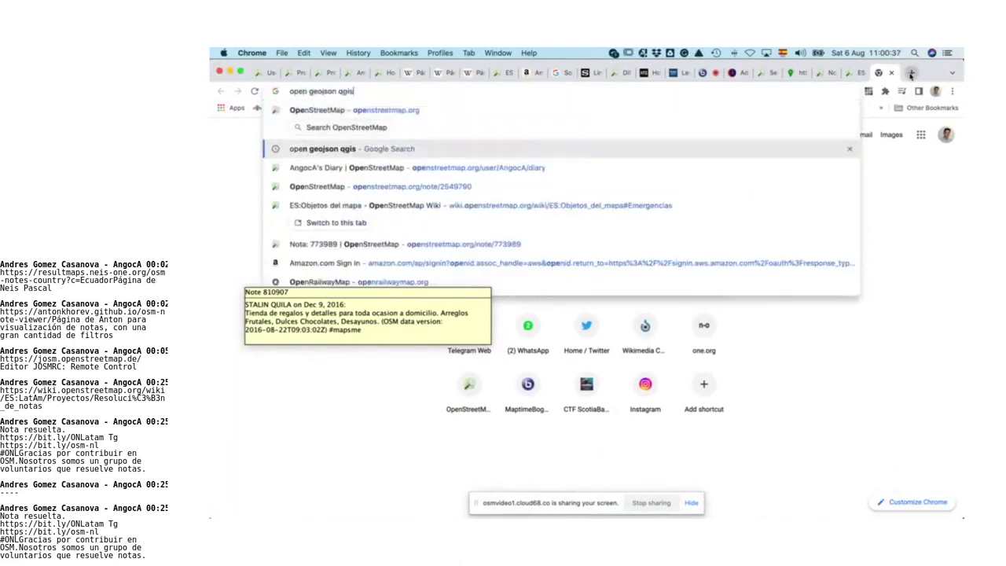
{"action": "key", "text": "Down"}
{"action": "key", "text": "Return"}
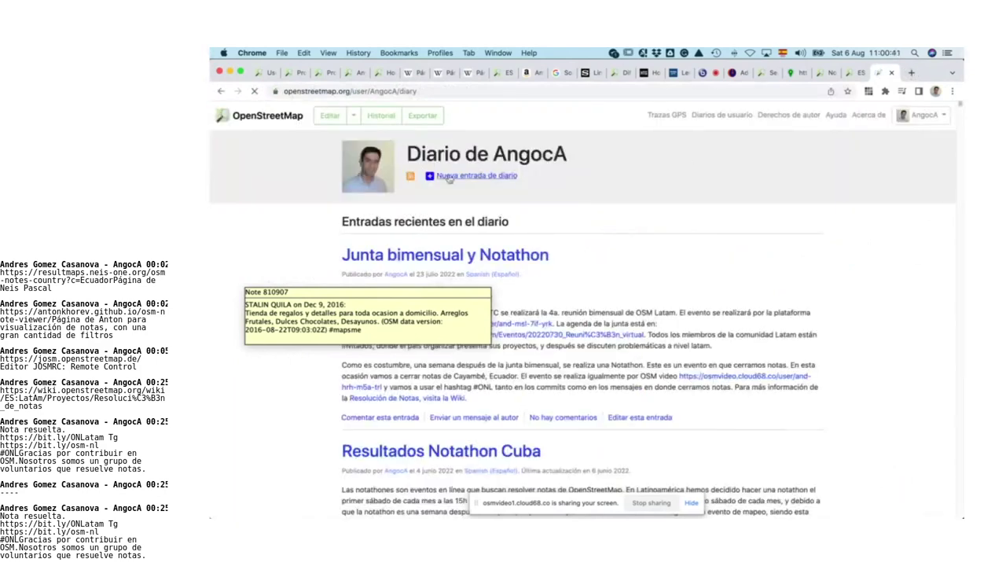
Step: Go to your own OpenStreetMap profile and open its list of changesets
{"action": "left_click", "coordinate": [921, 116]}
{"action": "left_click", "coordinate": [900, 139]}
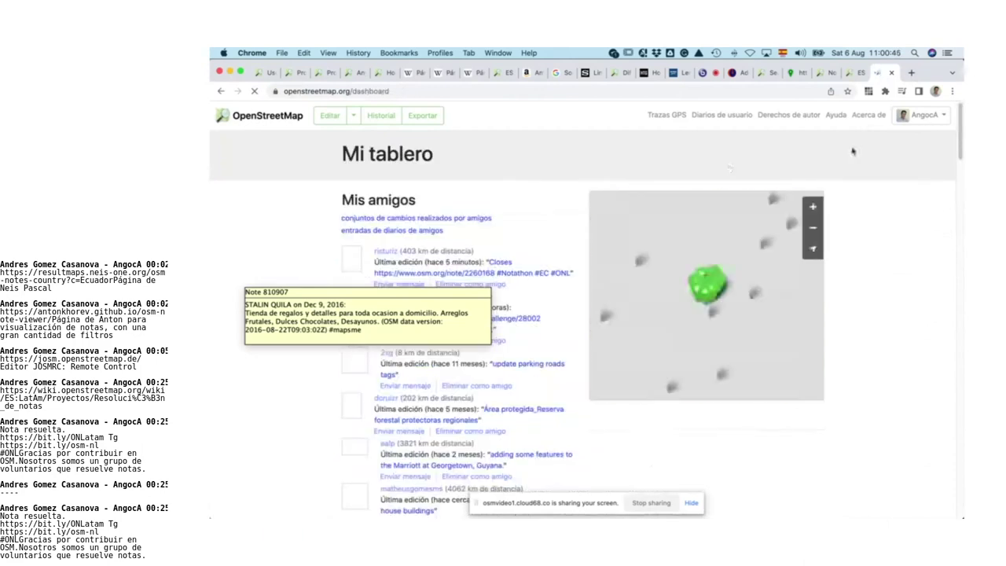
{"action": "left_click", "coordinate": [935, 115]}
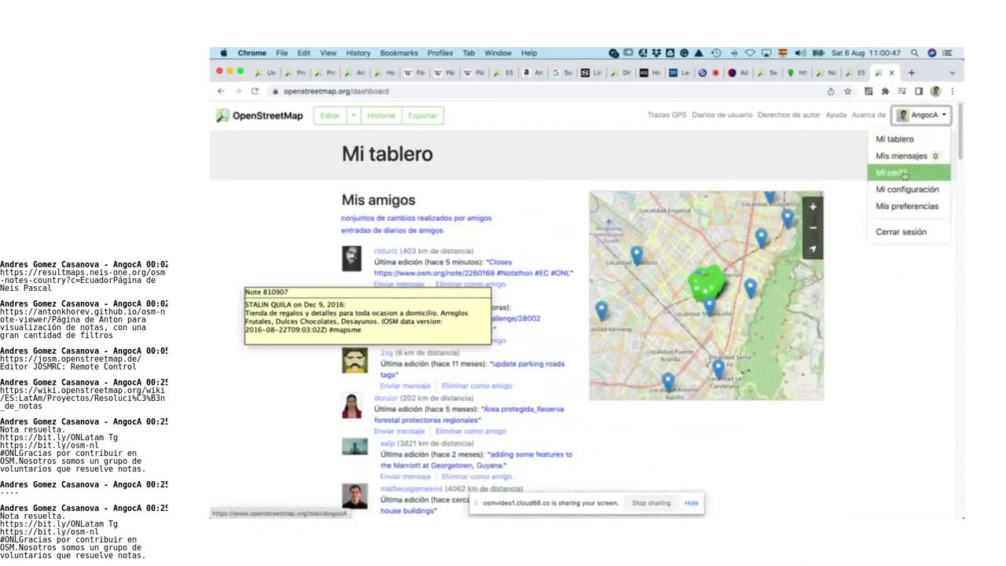
{"action": "left_click", "coordinate": [891, 172]}
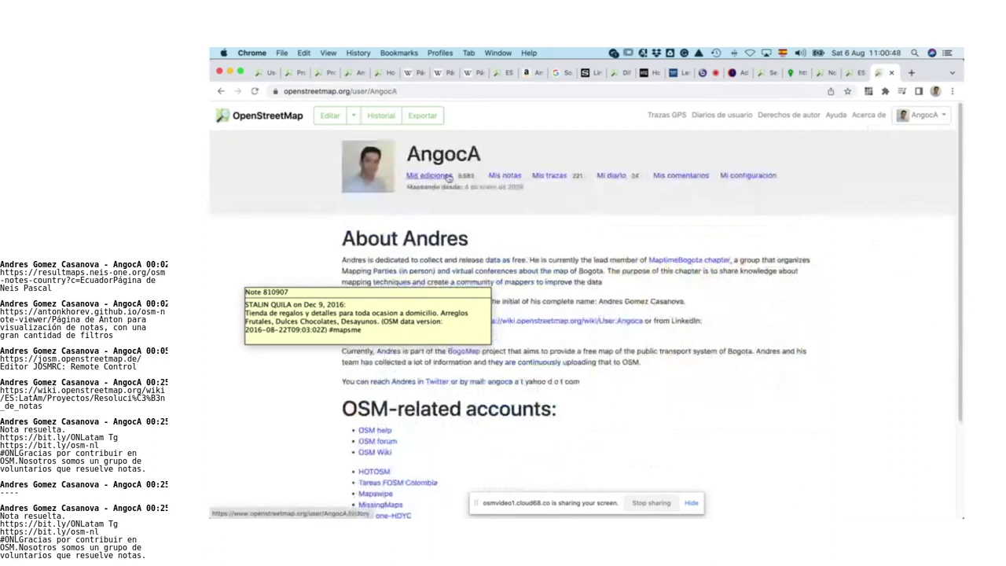
{"action": "left_click", "coordinate": [452, 177]}
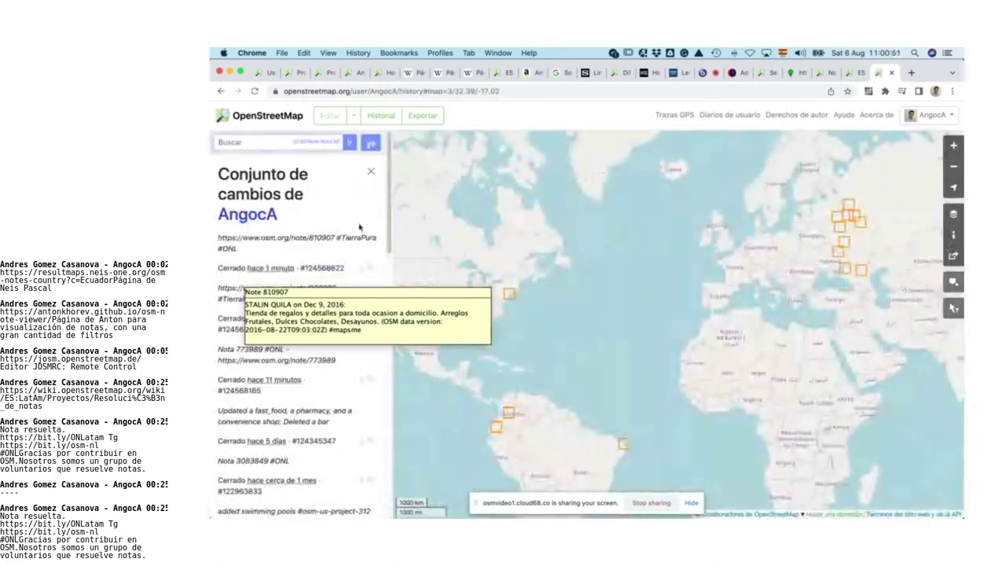
Step: Open the changeset commented with note 810907, copy its URL without the map parameters, and return to the changeset list
{"action": "left_click", "coordinate": [266, 249]}
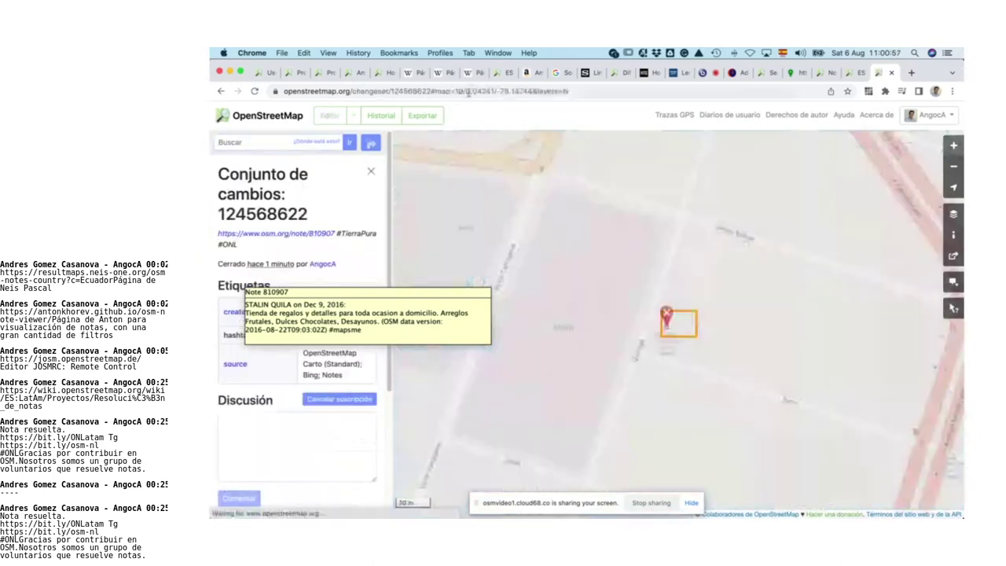
{"action": "left_click", "coordinate": [433, 91]}
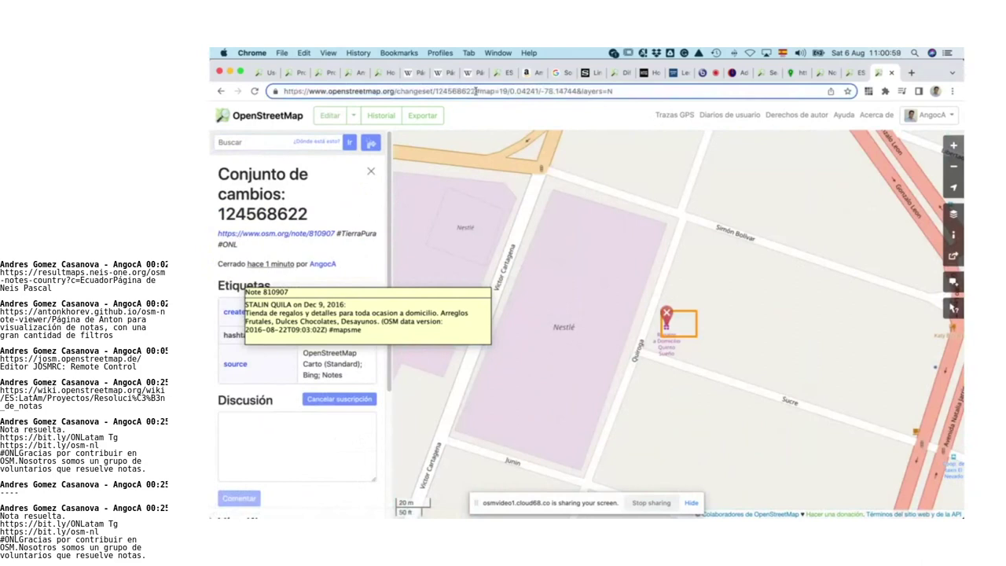
{"action": "left_click_drag", "start_coordinate": [474, 91], "coordinate": [232, 83]}
{"action": "key", "text": "super+c"}
{"action": "left_click", "coordinate": [220, 91]}
Step: Switch to JOSM, append the copied changeset link to the end of the closing message and close note 810907
{"action": "key", "text": "super+Tab"}
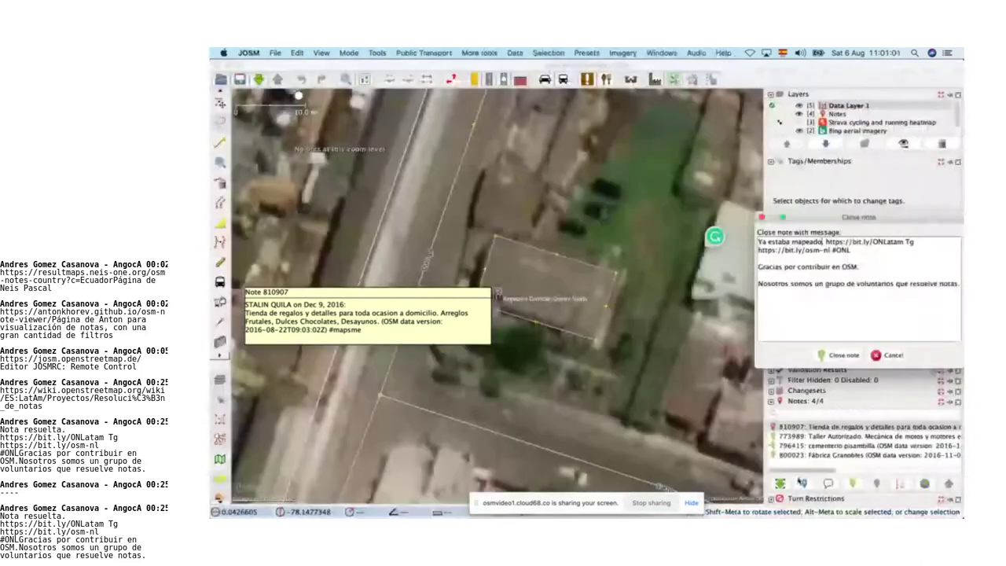
{"action": "key", "text": "super+Tab"}
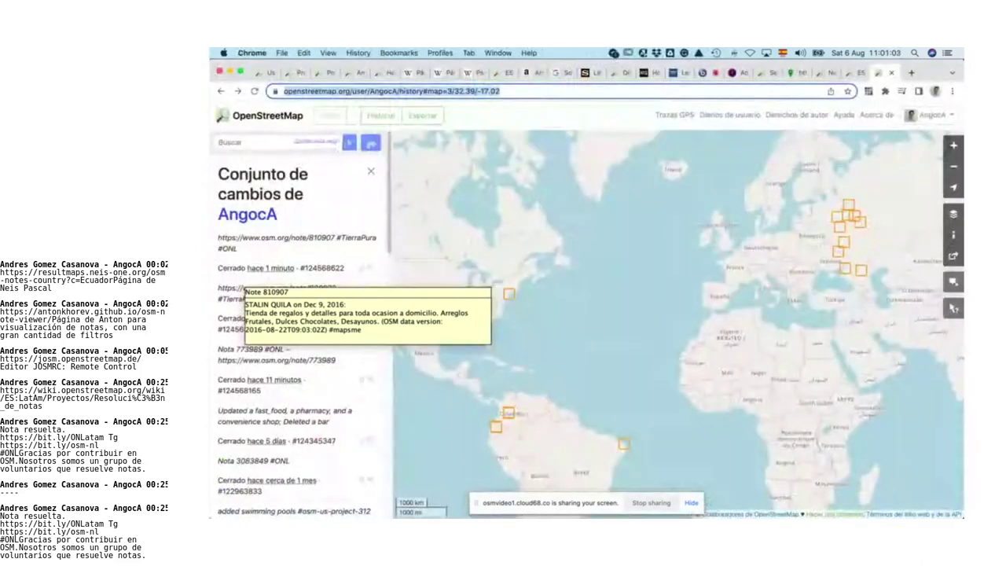
{"action": "key", "text": "super+Tab"}
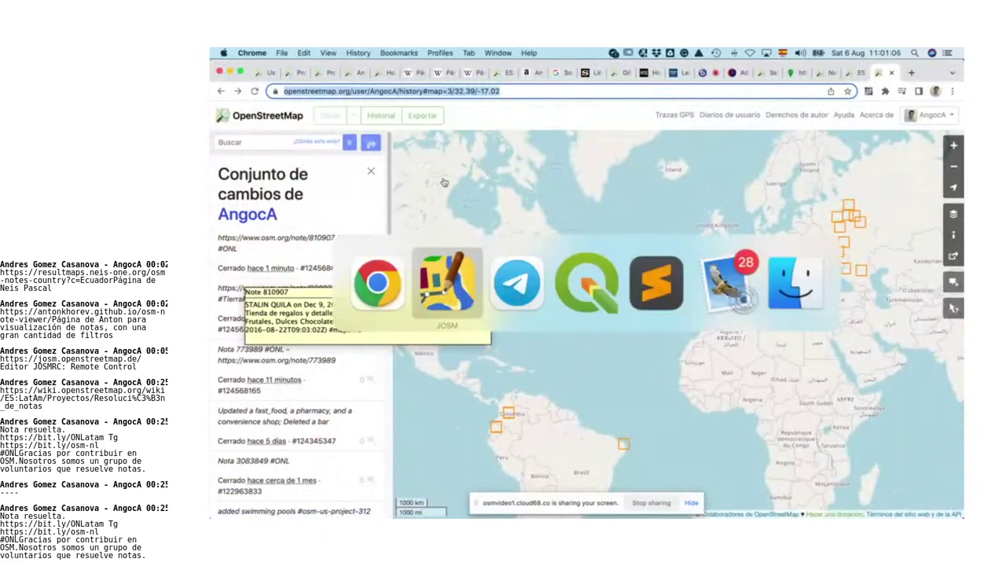
{"action": "type", "text": "c"}
{"action": "key", "text": "super+v"}
{"action": "key", "text": "super+z"}
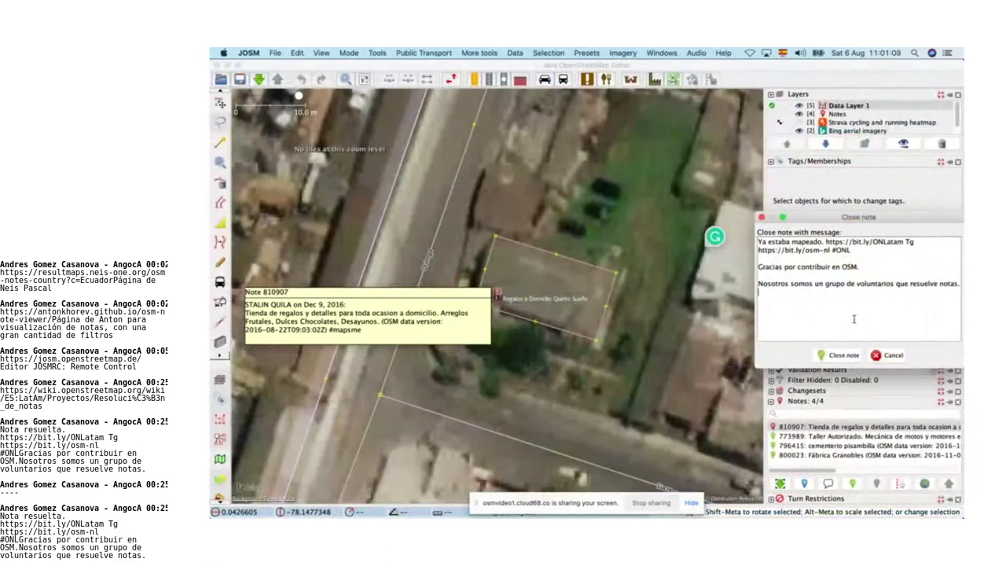
{"action": "key", "text": "super+v"}
{"action": "left_click", "coordinate": [843, 356]}
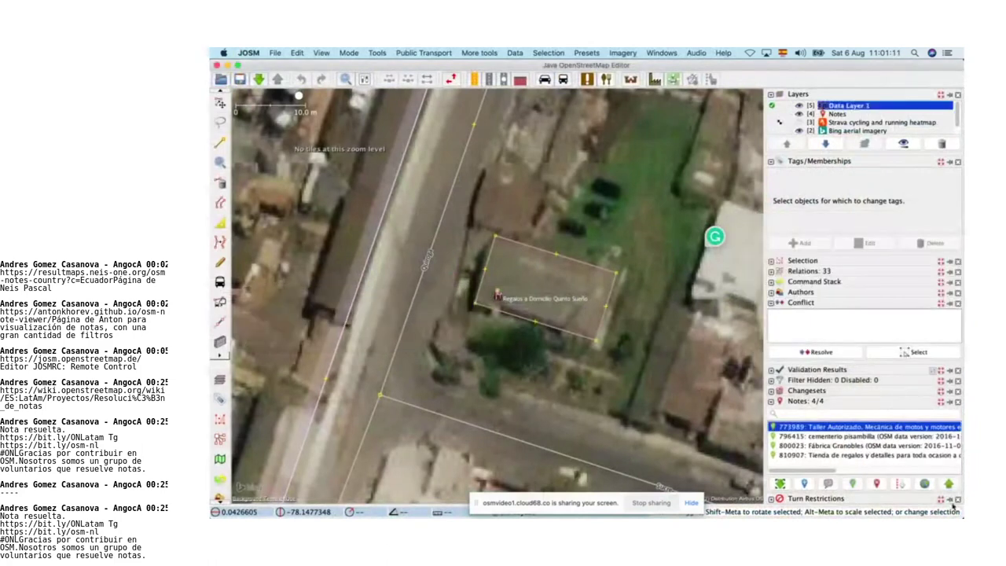
Step: In Chrome's note viewer, select note 818810 instead of 810907, and close the OpenStreetMap page of note 810907
{"action": "key", "text": "super+Tab"}
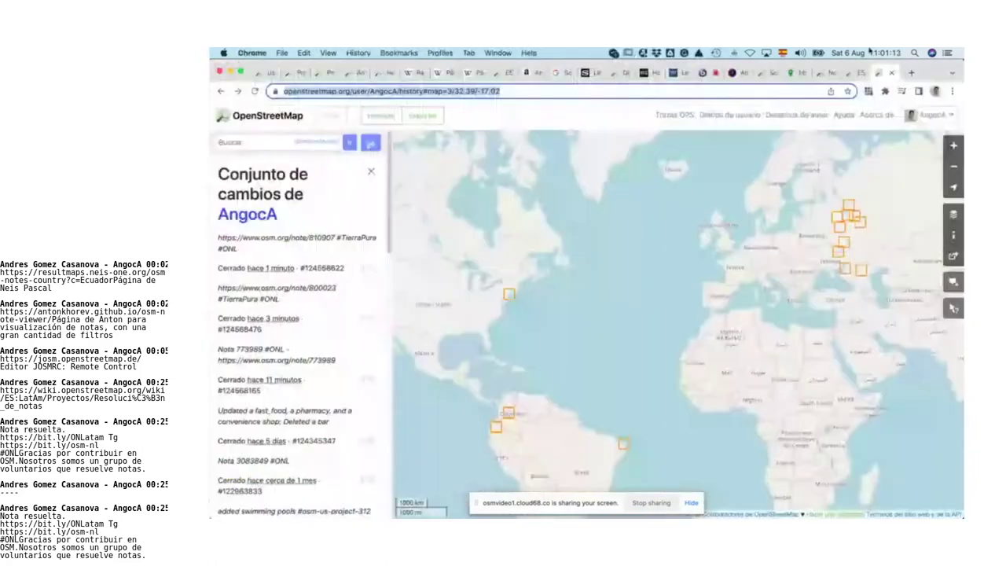
{"action": "left_click", "coordinate": [800, 74]}
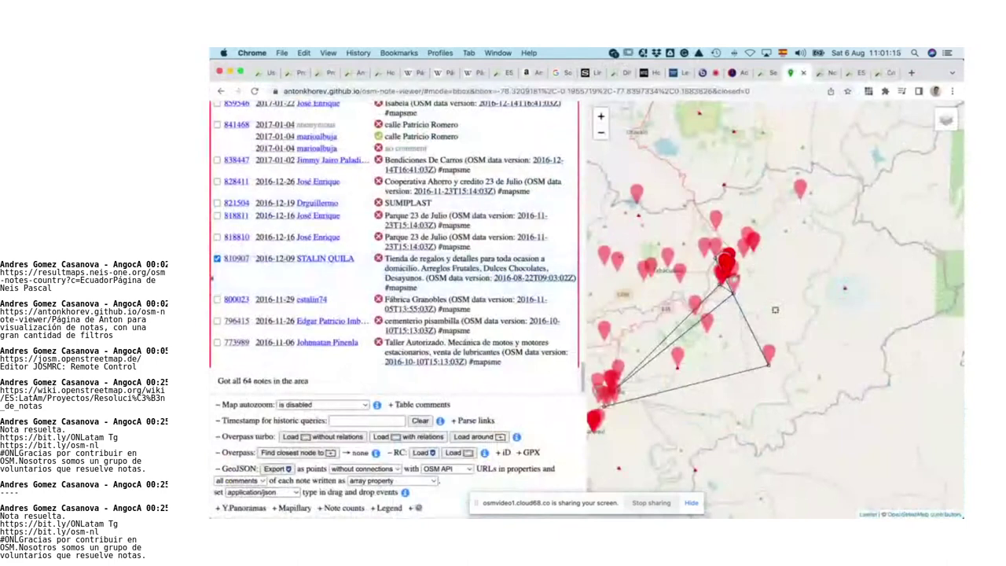
{"action": "left_click", "coordinate": [217, 258]}
{"action": "left_click", "coordinate": [216, 237]}
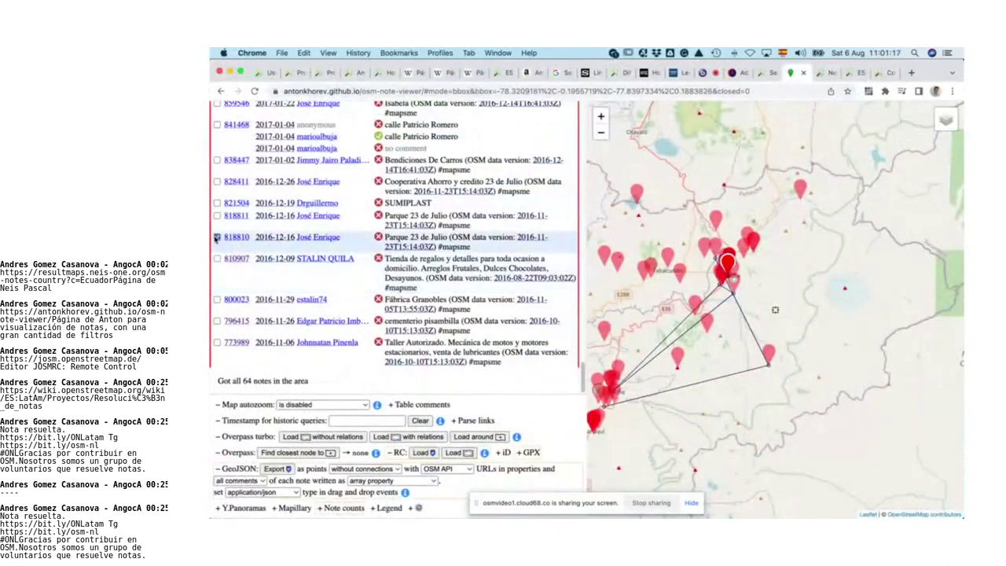
{"action": "left_click", "coordinate": [836, 73]}
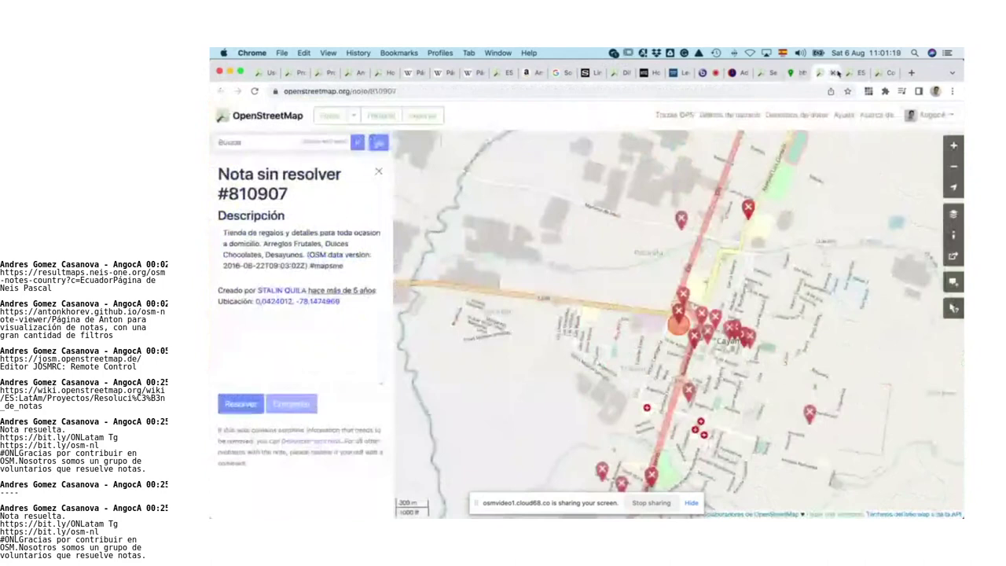
{"action": "left_click", "coordinate": [840, 73]}
{"action": "left_click", "coordinate": [800, 73]}
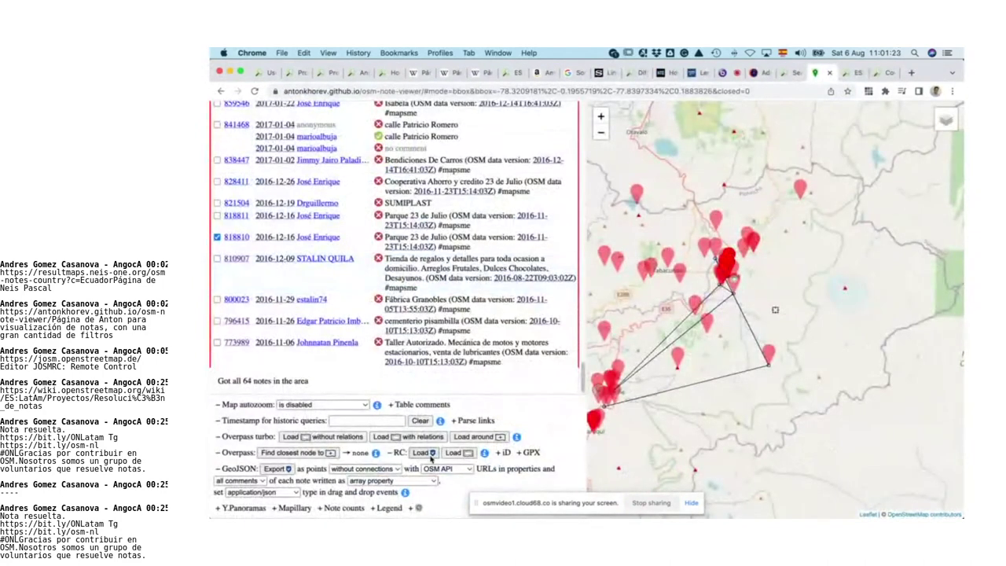
Step: Load note 818810 into JOSM by remote control and select it in the notes list
{"action": "left_click", "coordinate": [430, 455]}
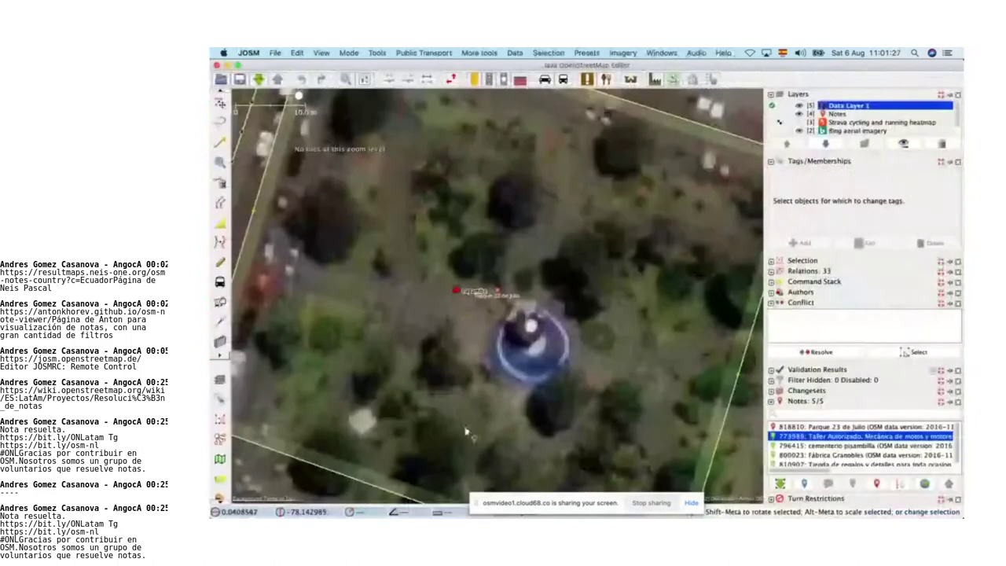
{"action": "left_click", "coordinate": [805, 427]}
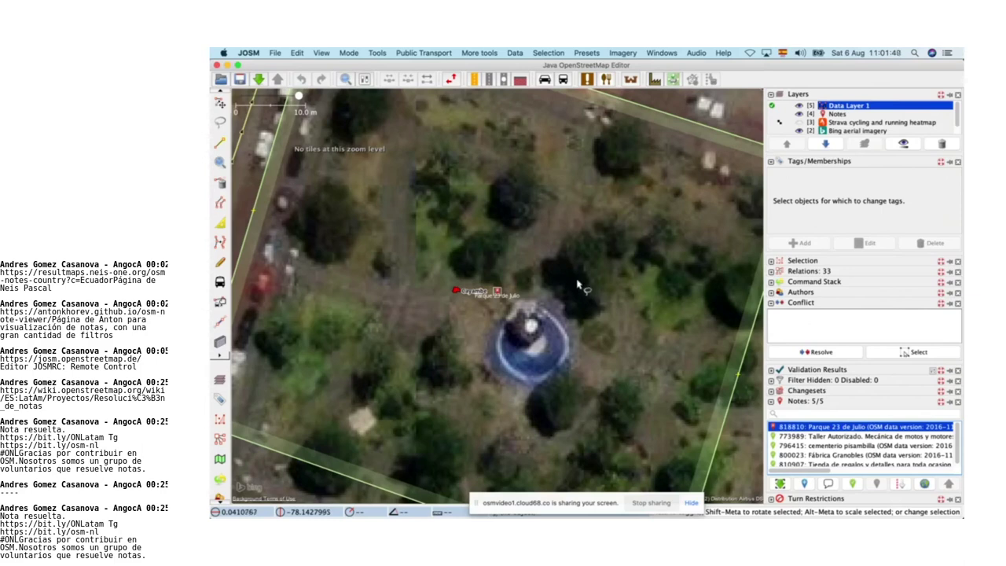
{"action": "key", "text": "super+Tab"}
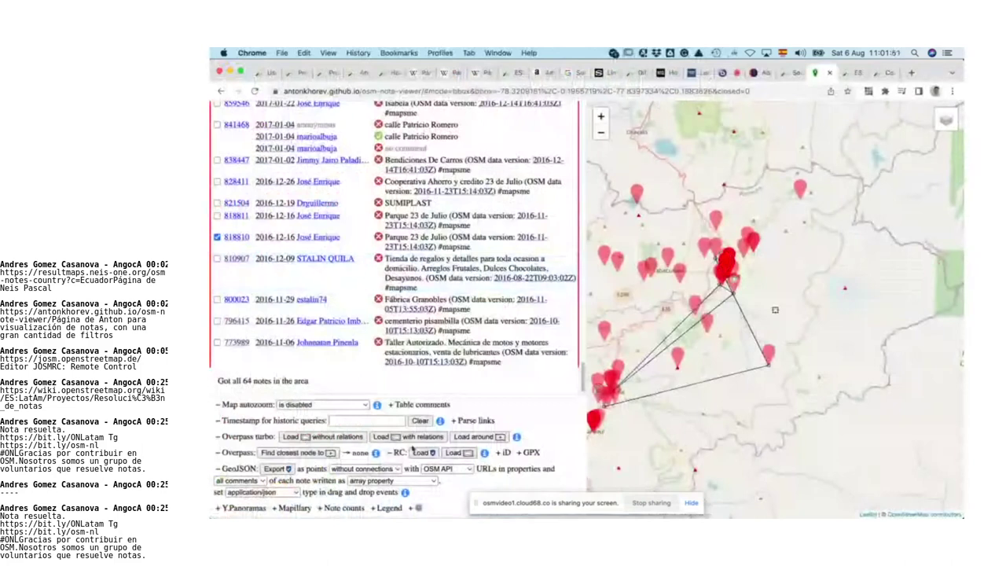
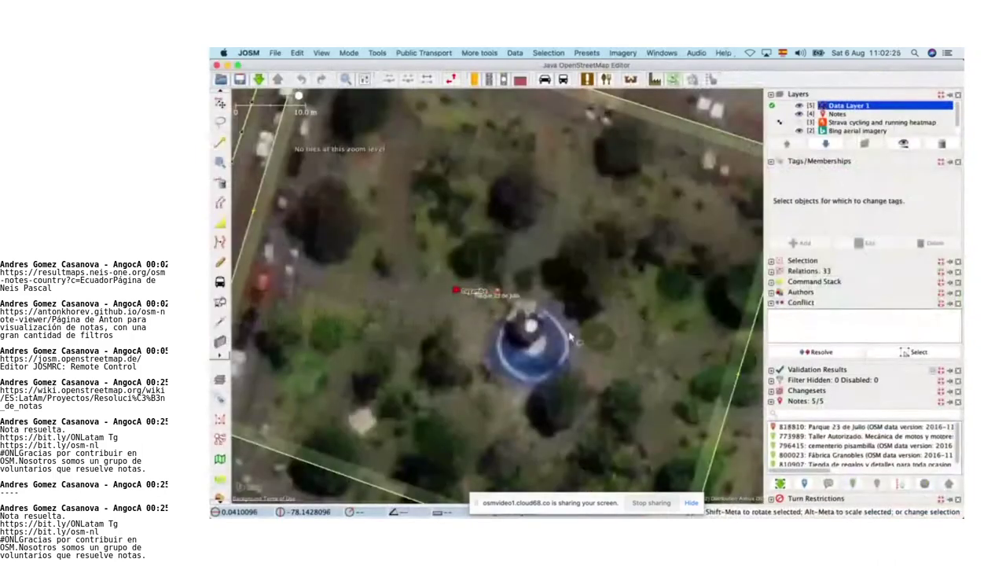
Step: Inspect the tags of the park outline and the town node inside it in JOSM, and compare the area with the Strava heatmap
{"action": "scroll", "coordinate": [572, 336], "scroll_direction": "down", "scroll_amount": 3}
{"action": "left_click", "coordinate": [643, 395]}
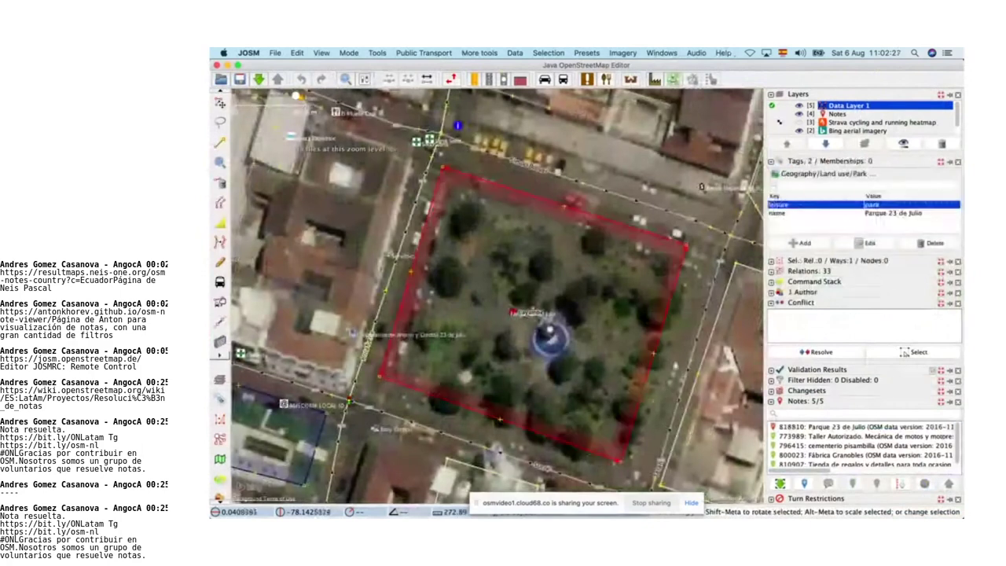
{"action": "left_click", "coordinate": [514, 314]}
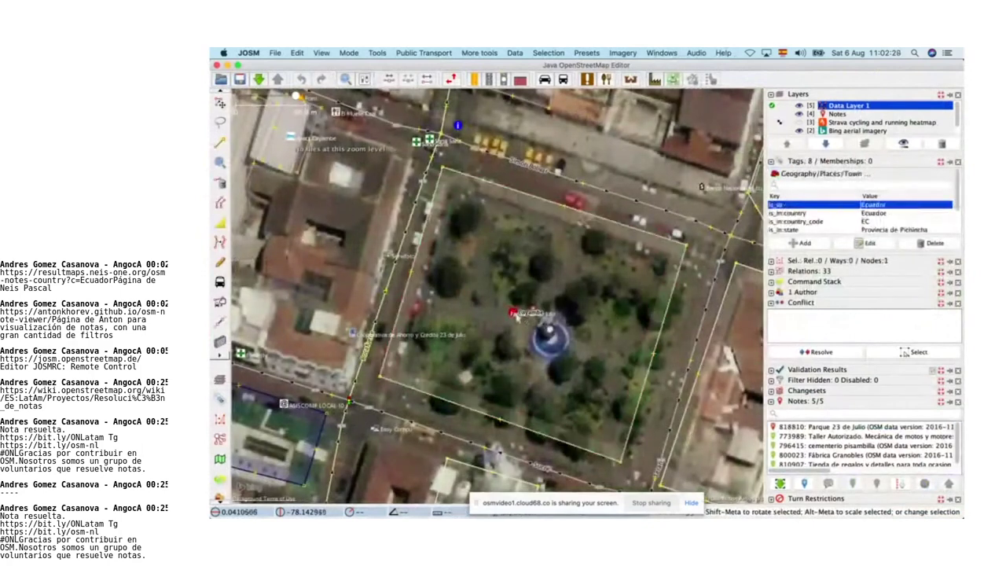
{"action": "left_click", "coordinate": [654, 351]}
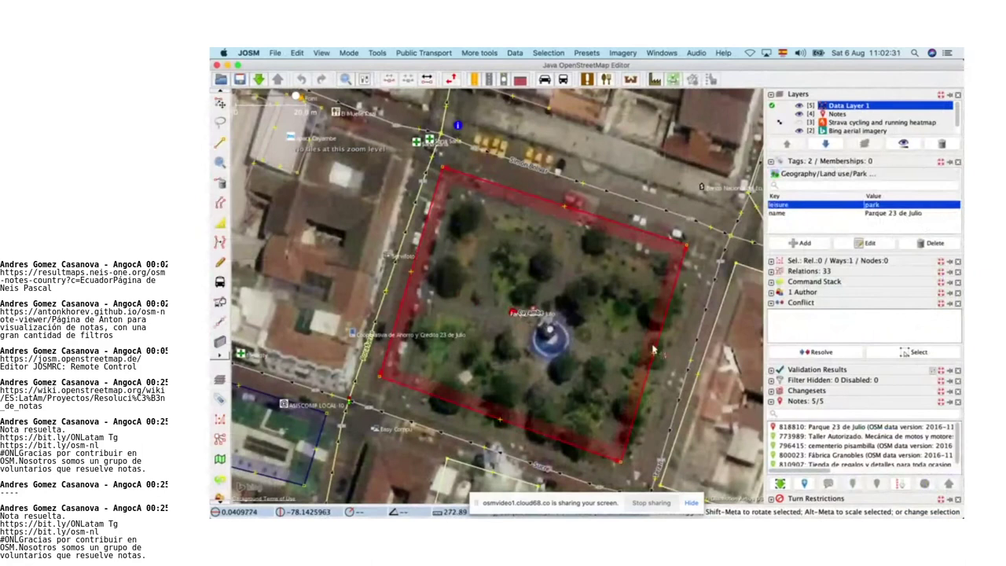
{"action": "left_click", "coordinate": [800, 123]}
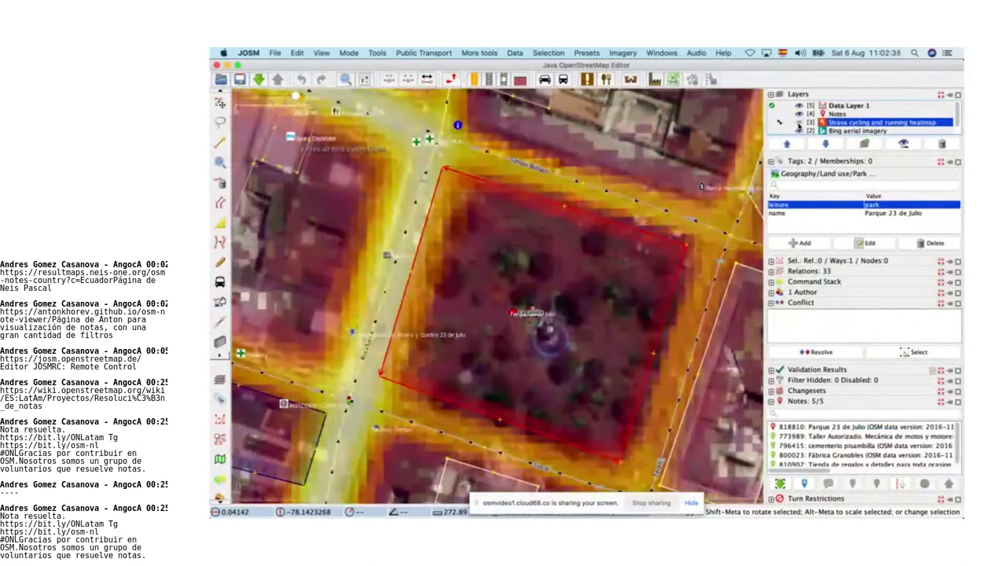
{"action": "left_click", "coordinate": [799, 123]}
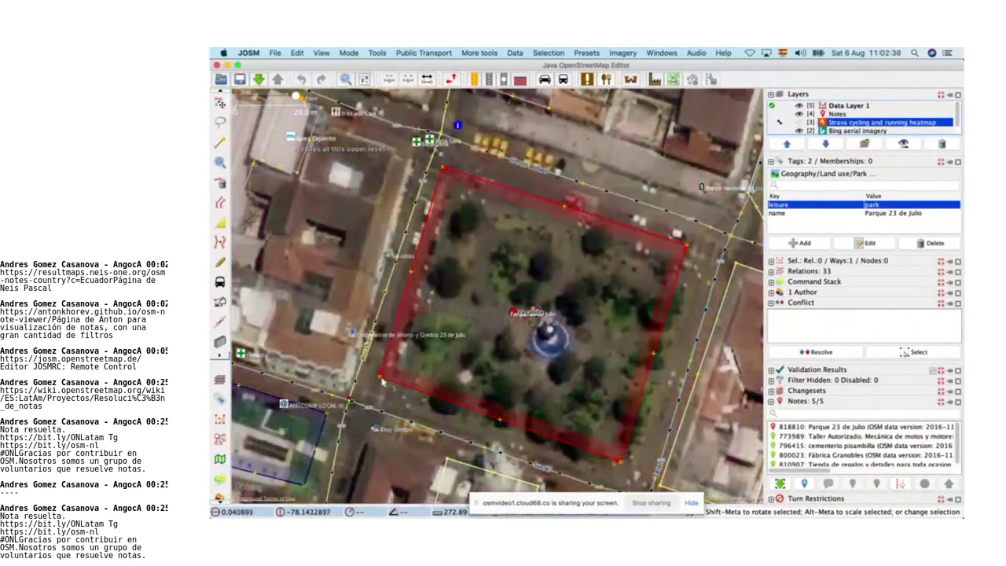
Step: Move the corners of the Parque 23 de Julio outline inward from the streets onto the park's edge in the aerial imagery
{"action": "left_click_drag", "start_coordinate": [380, 379], "coordinate": [423, 402]}
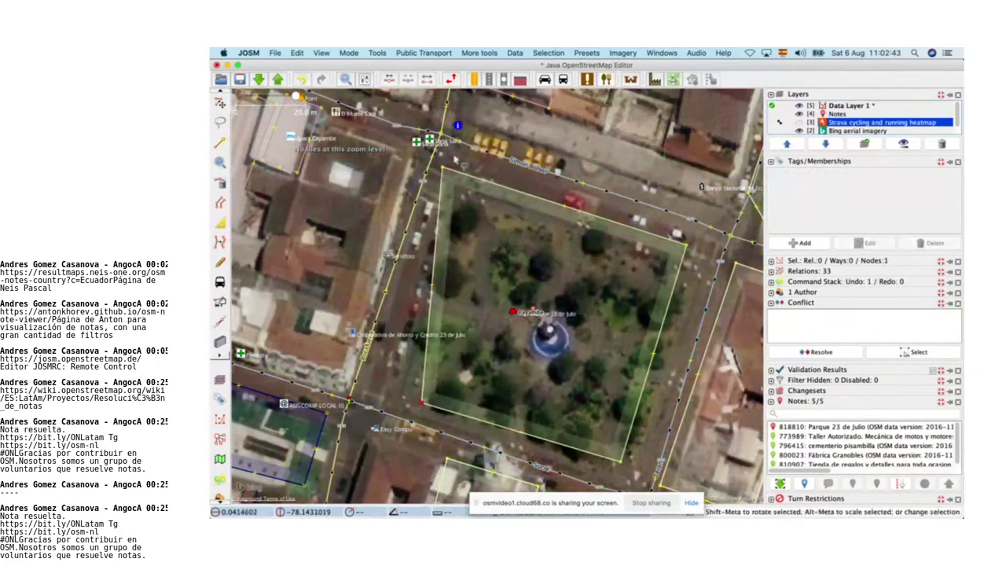
{"action": "left_click_drag", "start_coordinate": [442, 167], "coordinate": [468, 198]}
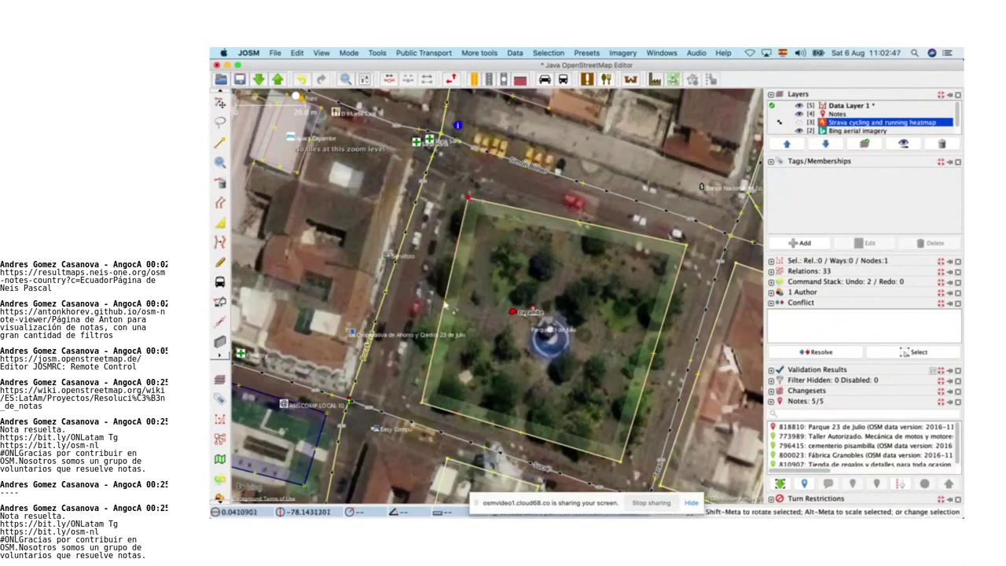
{"action": "mouse_move", "coordinate": [686, 248]}
{"action": "left_mouse_down"}
{"action": "mouse_move", "coordinate": [673, 281]}
{"action": "mouse_move", "coordinate": [679, 254]}
{"action": "left_mouse_up"}
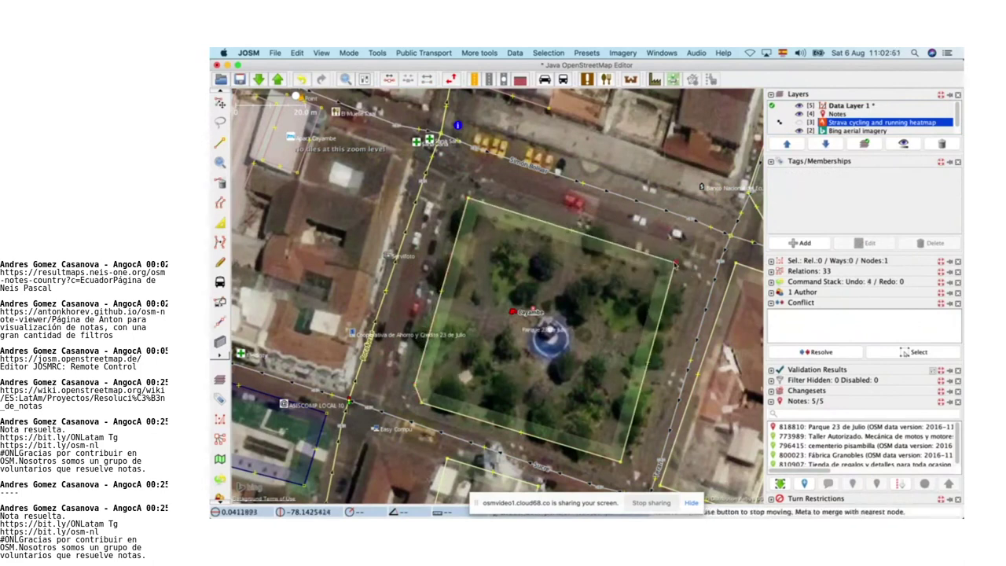
Step: Add nodes near the park outline's corners and adjust them so the outline follows the bevelled corners in the imagery
{"action": "left_click_drag", "start_coordinate": [647, 363], "coordinate": [688, 286]}
{"action": "left_click_drag", "start_coordinate": [655, 375], "coordinate": [614, 469]}
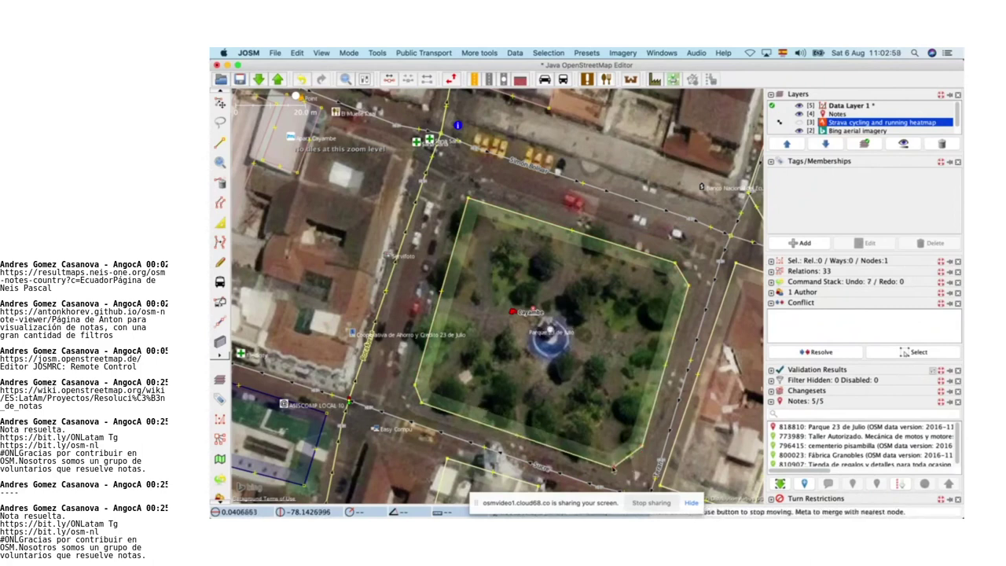
{"action": "left_click_drag", "start_coordinate": [651, 377], "coordinate": [639, 453]}
{"action": "left_click_drag", "start_coordinate": [469, 201], "coordinate": [458, 218]}
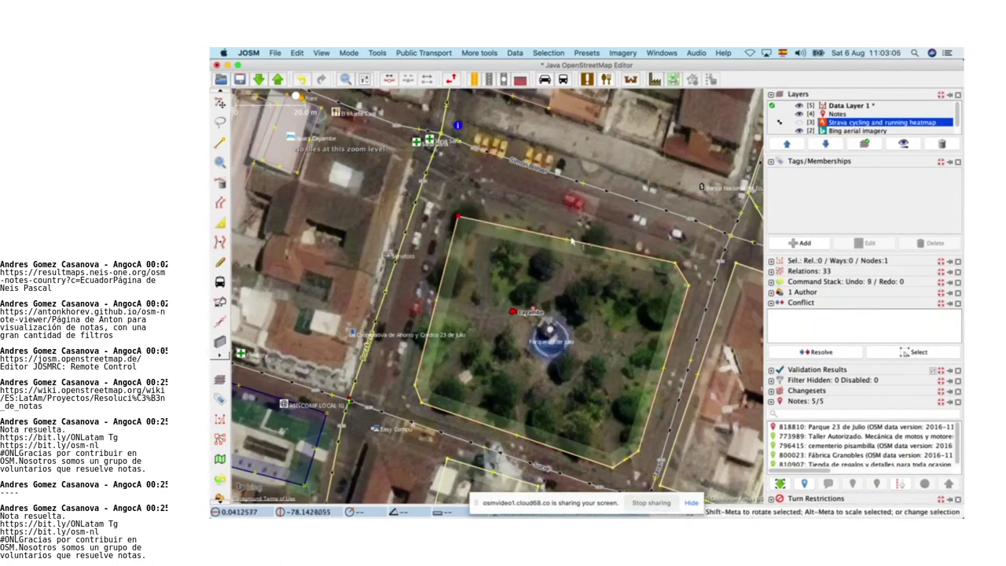
{"action": "left_click_drag", "start_coordinate": [566, 241], "coordinate": [489, 204]}
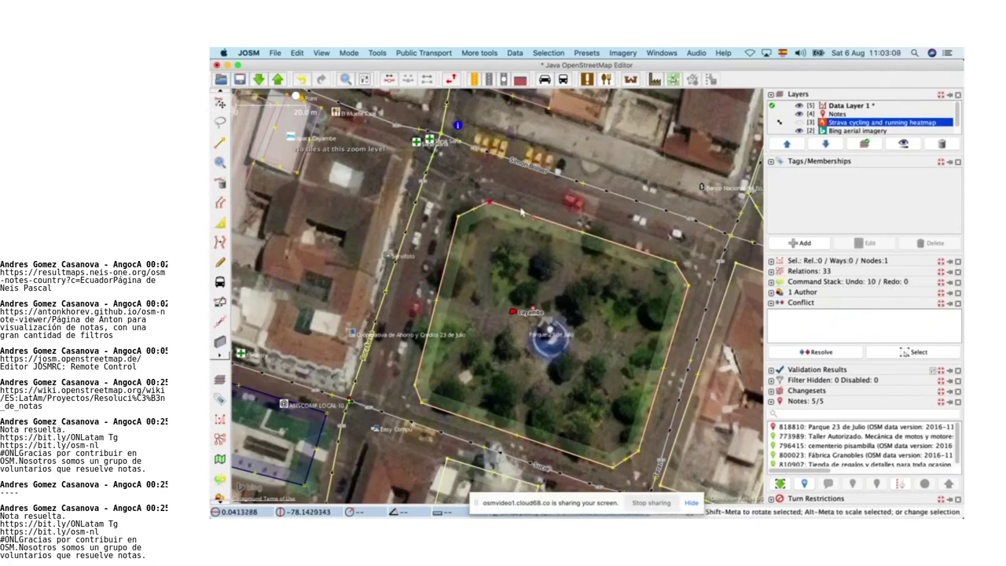
{"action": "left_click_drag", "start_coordinate": [458, 217], "coordinate": [463, 218]}
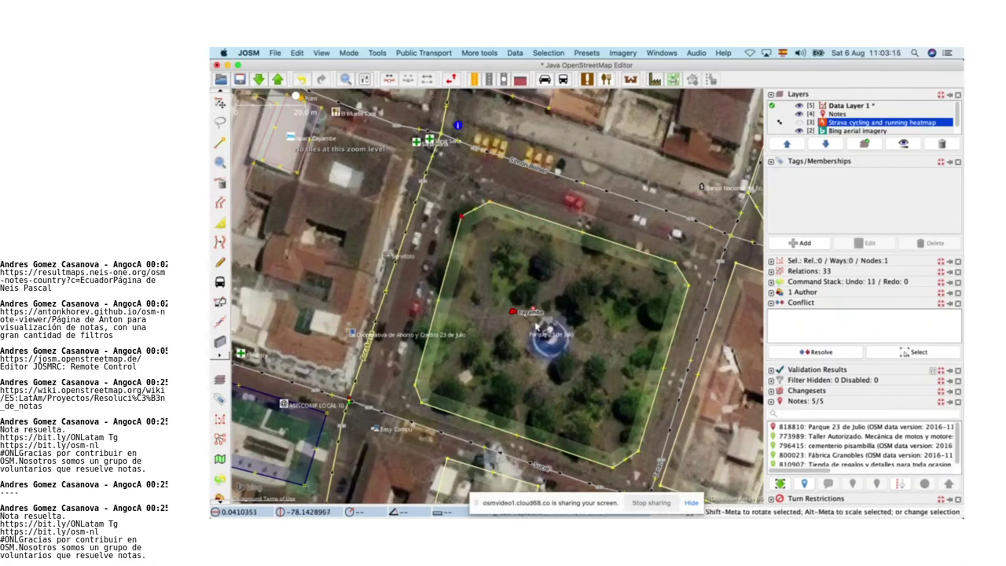
Step: Align the junction, traffic signal and crossing nodes of the streets around the park with the imagery, checking the Strava heatmap
{"action": "left_click", "coordinate": [360, 402]}
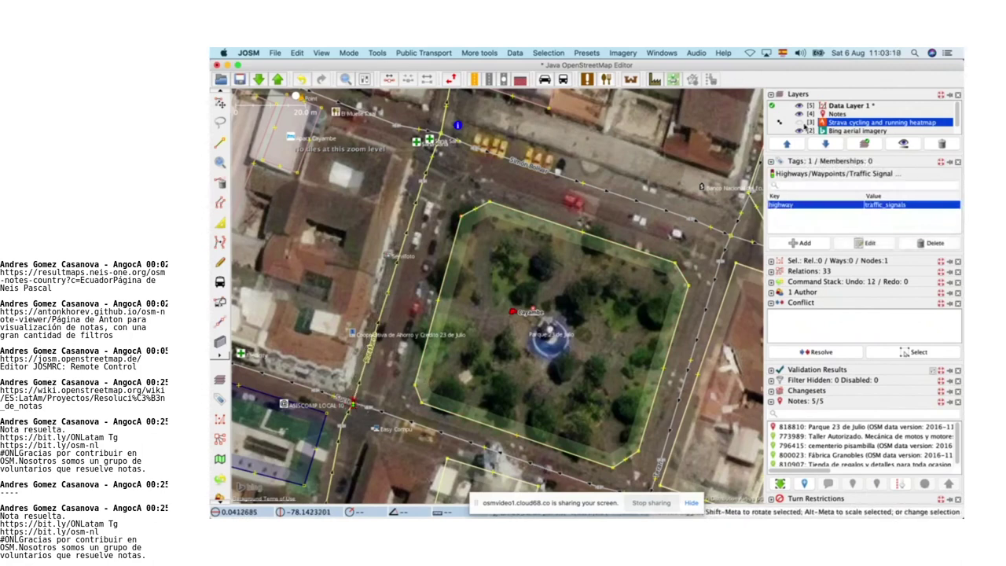
{"action": "left_click", "coordinate": [800, 122]}
{"action": "left_click", "coordinate": [799, 123]}
{"action": "left_click_drag", "start_coordinate": [343, 425], "coordinate": [322, 395]}
{"action": "left_click", "coordinate": [366, 407]}
{"action": "left_click_drag", "start_coordinate": [422, 183], "coordinate": [400, 128]}
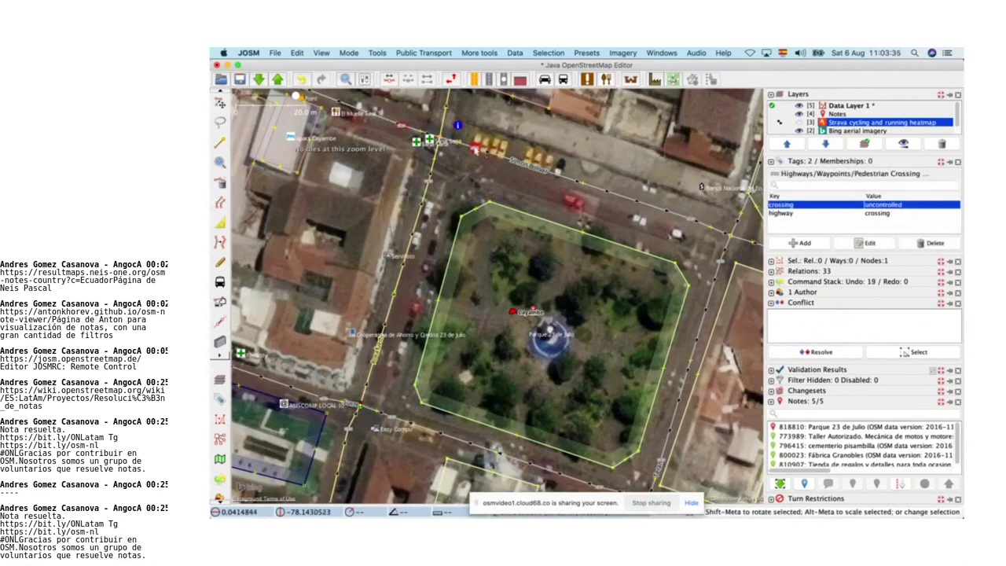
{"action": "left_click_drag", "start_coordinate": [475, 150], "coordinate": [733, 247]}
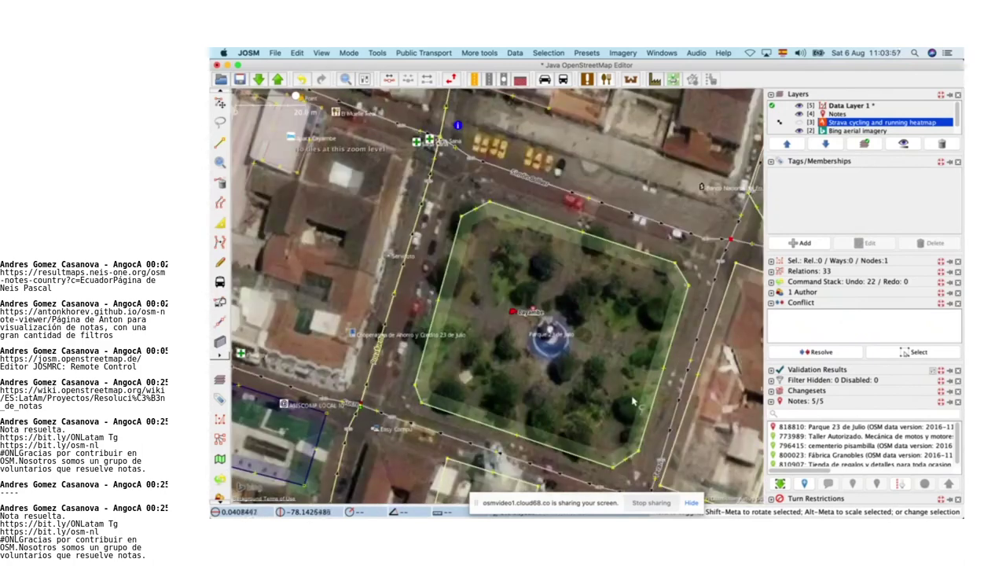
{"action": "left_click_drag", "start_coordinate": [632, 401], "coordinate": [607, 343]}
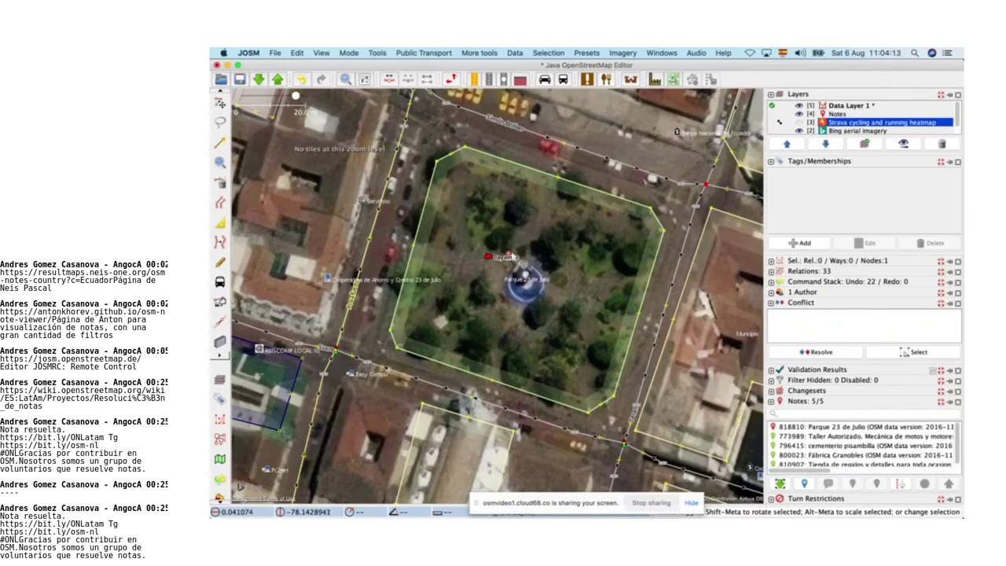
{"action": "left_click", "coordinate": [508, 256]}
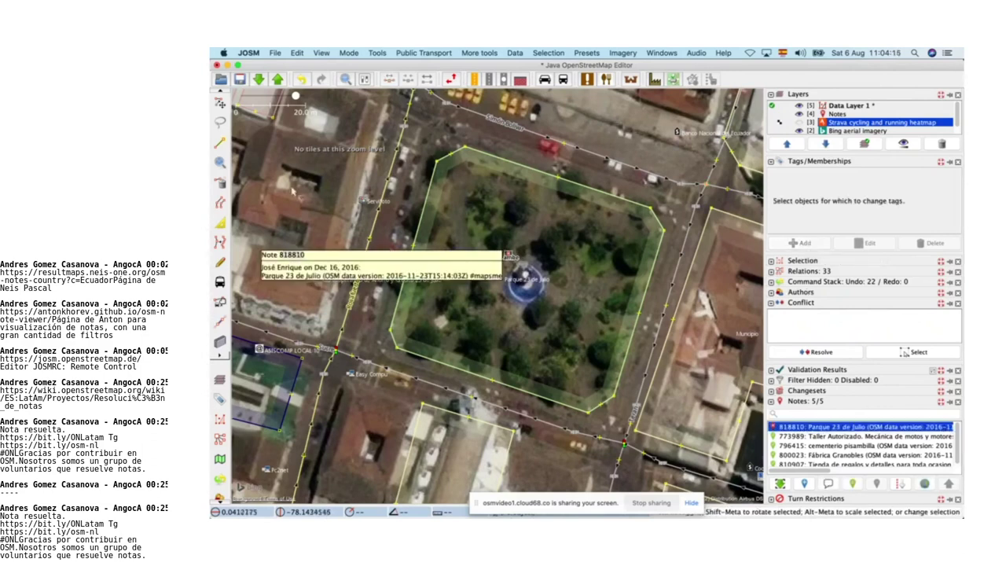
{"action": "left_click", "coordinate": [279, 80]}
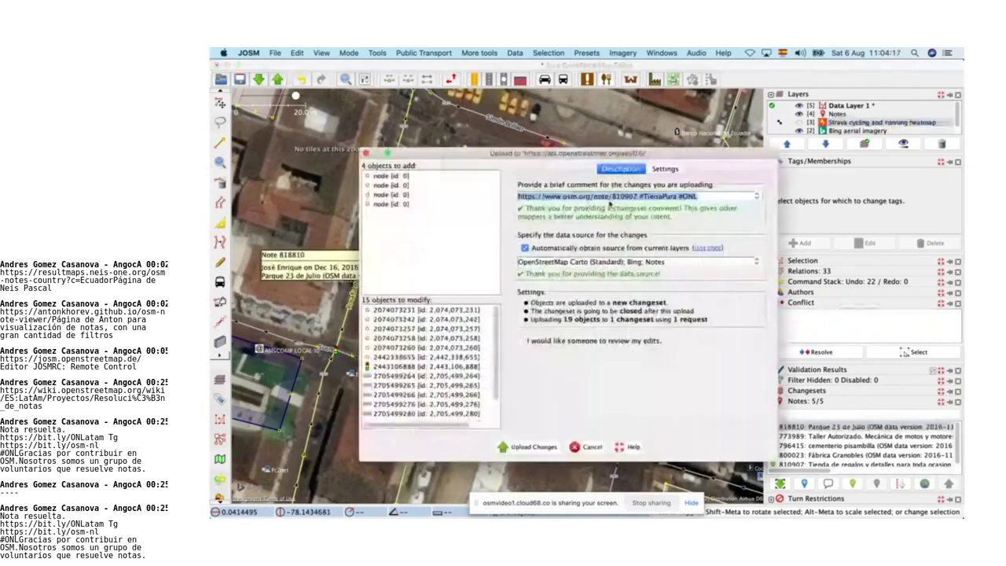
{"action": "left_click", "coordinate": [532, 446]}
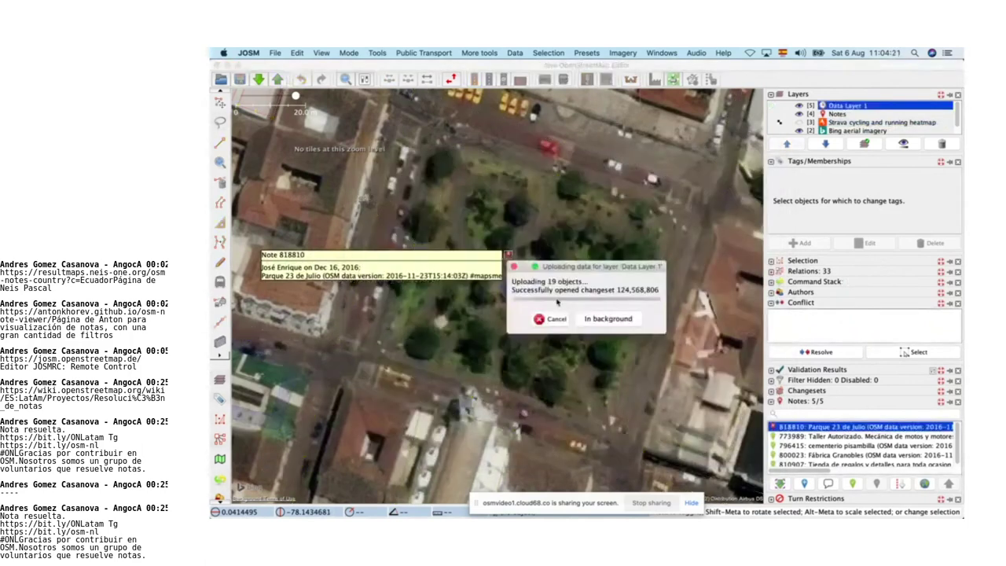
Step: Copy the "Nota resuelta" resolution message from the wiki page in Chrome and paste it as note 818810's closing message in JOSM
{"action": "key", "text": "super+Tab"}
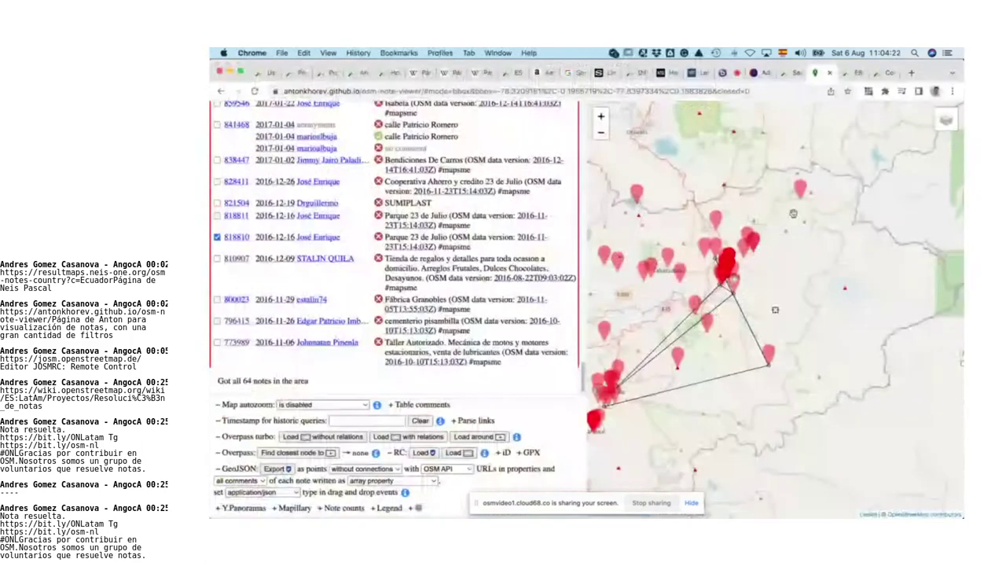
{"action": "key", "text": "ctrl+Tab"}
{"action": "key", "text": "super+Tab"}
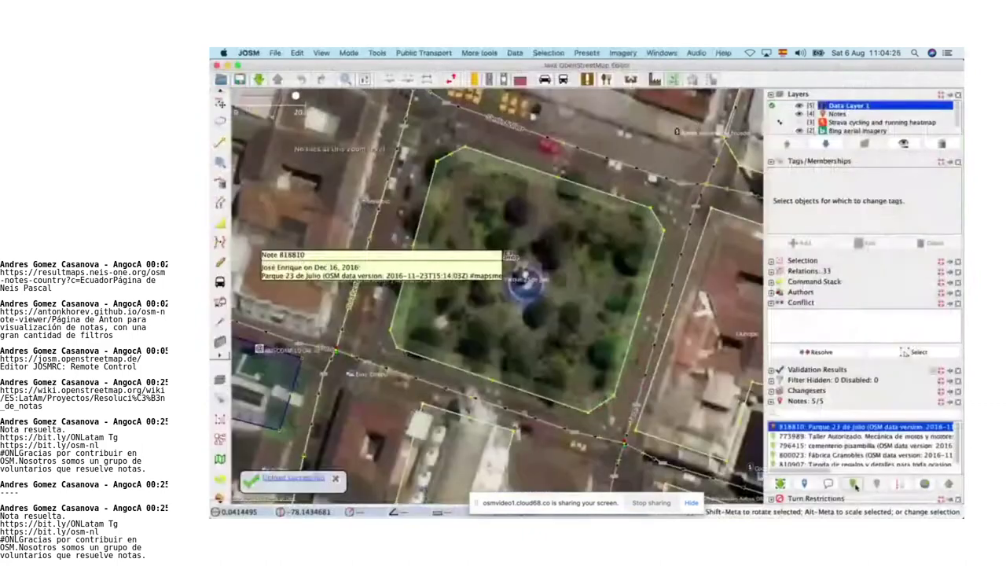
{"action": "left_click", "coordinate": [855, 485]}
{"action": "type", "text": "Nota resuelta. https://bit.ly/ONLatam Tg https://bit.ly/osm-nl #ONL  Gracias por contribuir en OSM.  Nosotros somos un grupo de voluntarios que resuelve notas."}
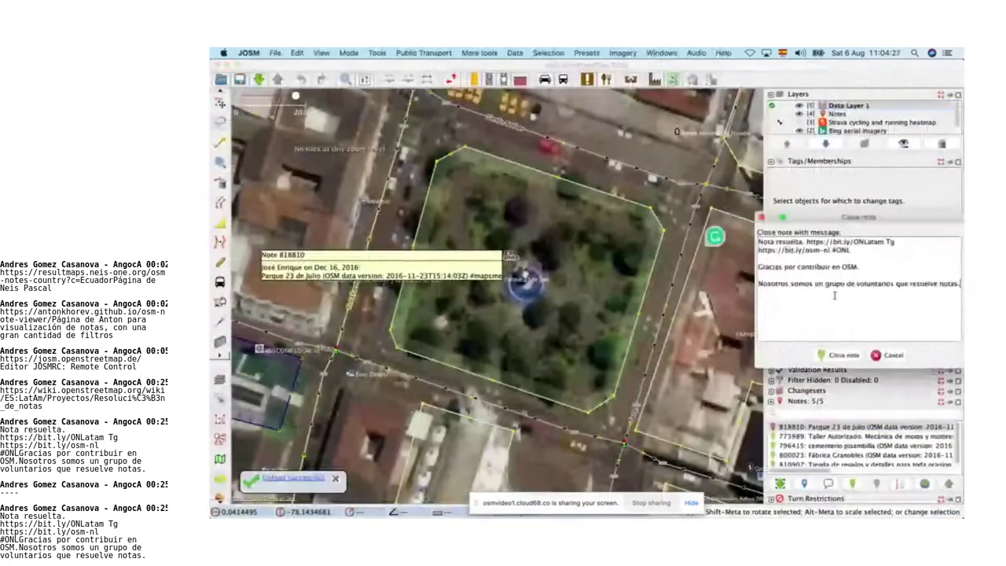
{"action": "key", "text": "super+Tab"}
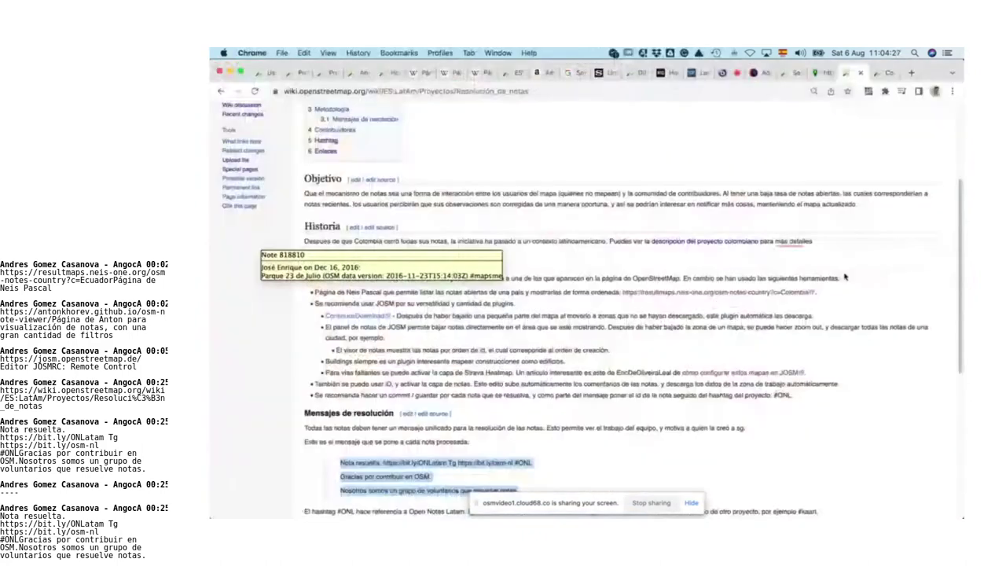
{"action": "left_click", "coordinate": [888, 75]}
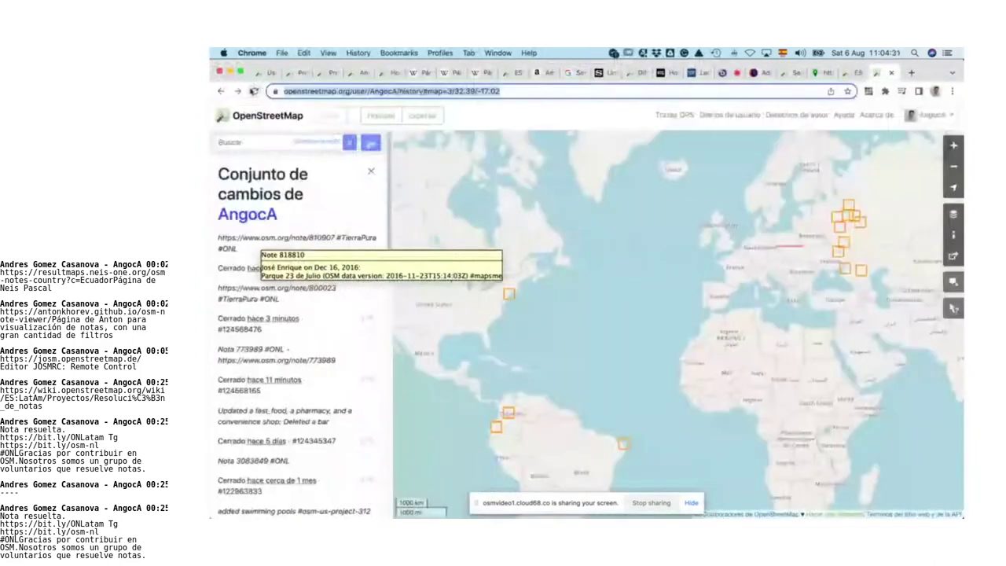
{"action": "left_click", "coordinate": [252, 92]}
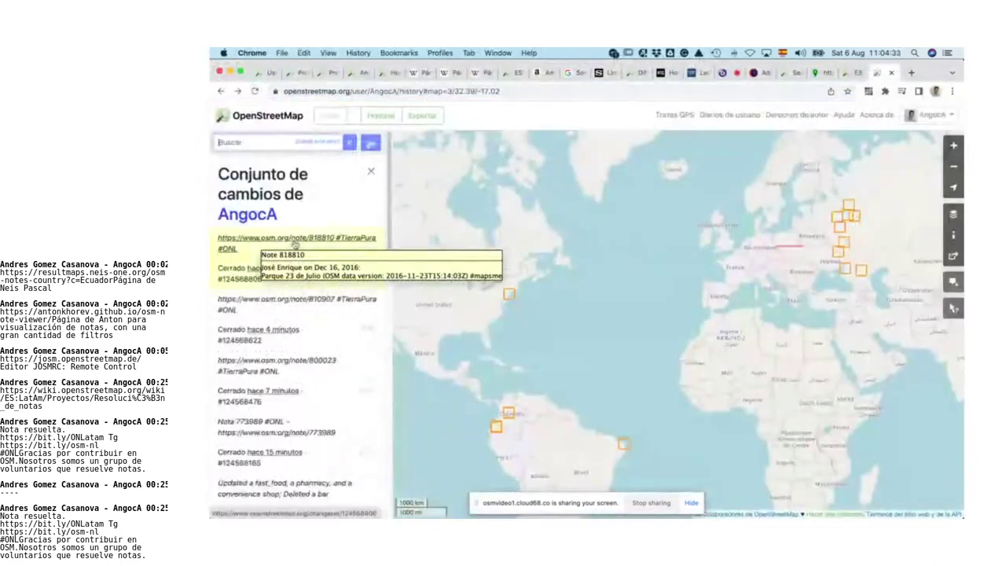
{"action": "left_click", "coordinate": [295, 245]}
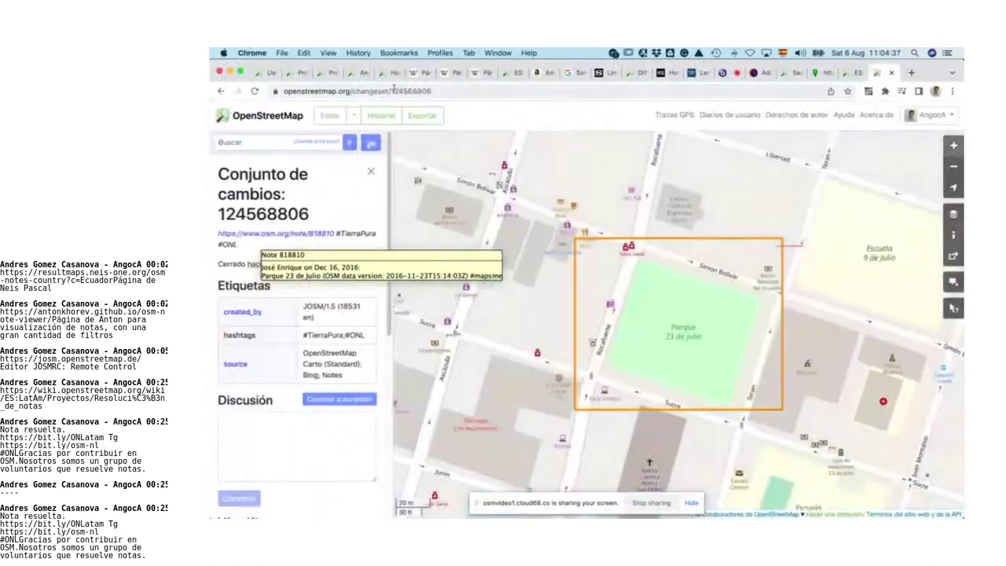
{"action": "key", "text": "super+Tab"}
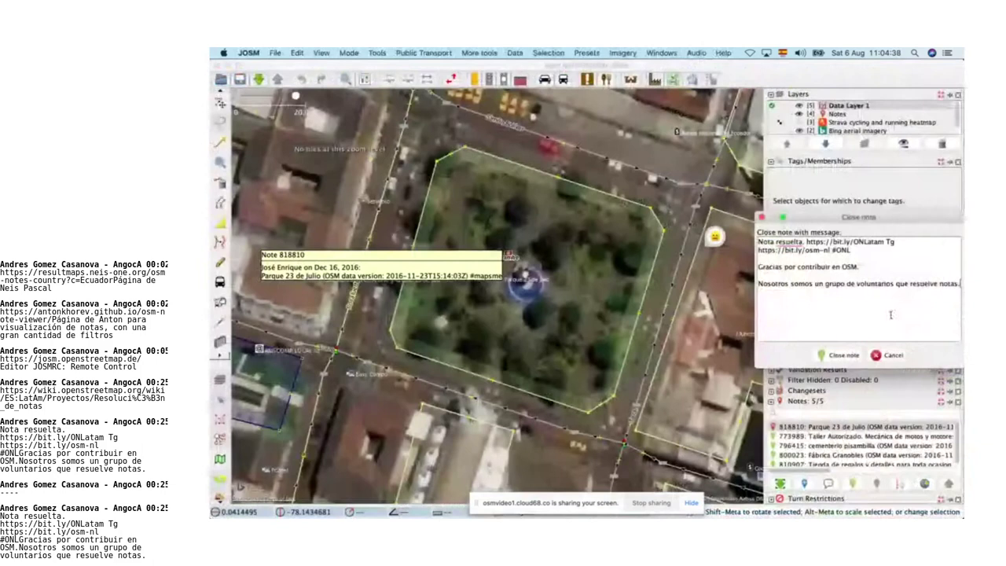
{"action": "type", "text": "https://www.openstreetmap.org/changeset/124568806"}
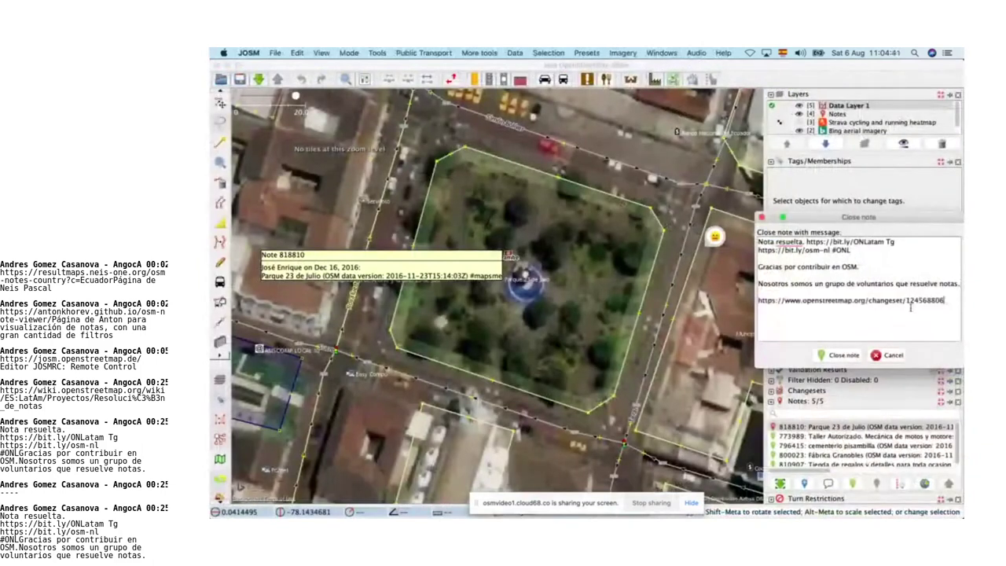
Step: Replace "Nota resuelta" with "Ya está mapeado" in the closing message, then close note 818810 and upload the note change
{"action": "right_click", "coordinate": [790, 242]}
{"action": "left_click", "coordinate": [674, 244]}
{"action": "type", "text": "Ya está"}
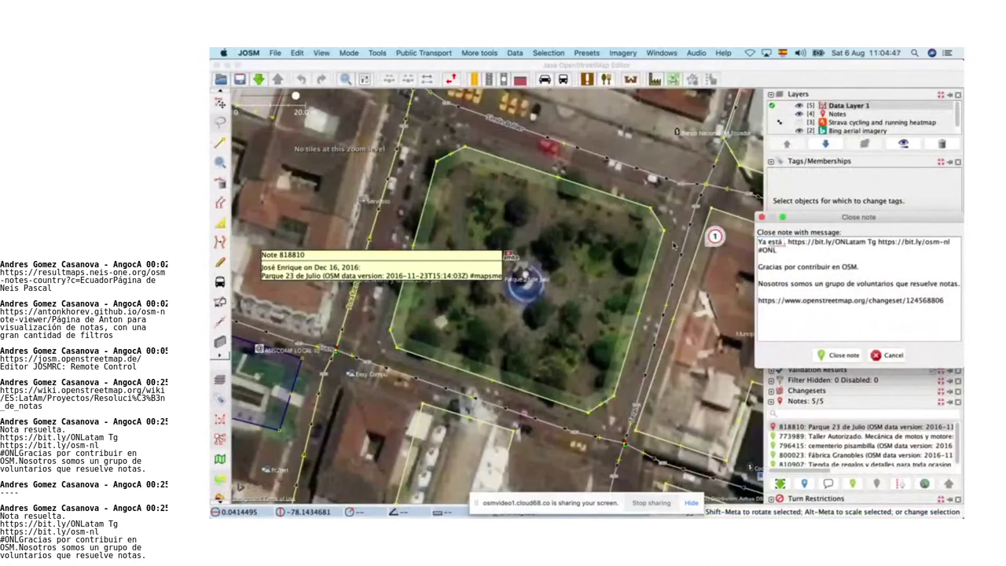
{"action": "type", "text": " mapeado"}
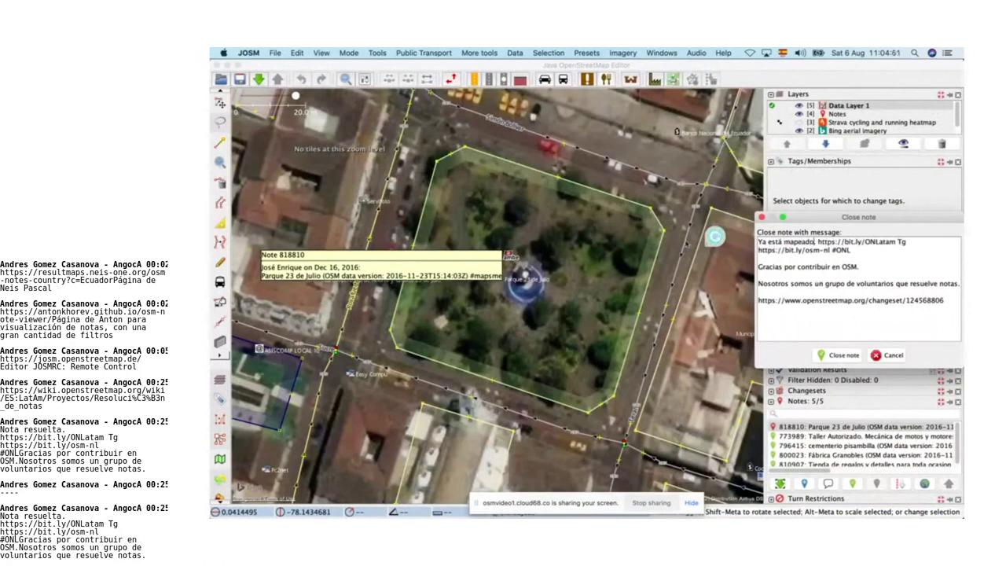
{"action": "left_click", "coordinate": [840, 356]}
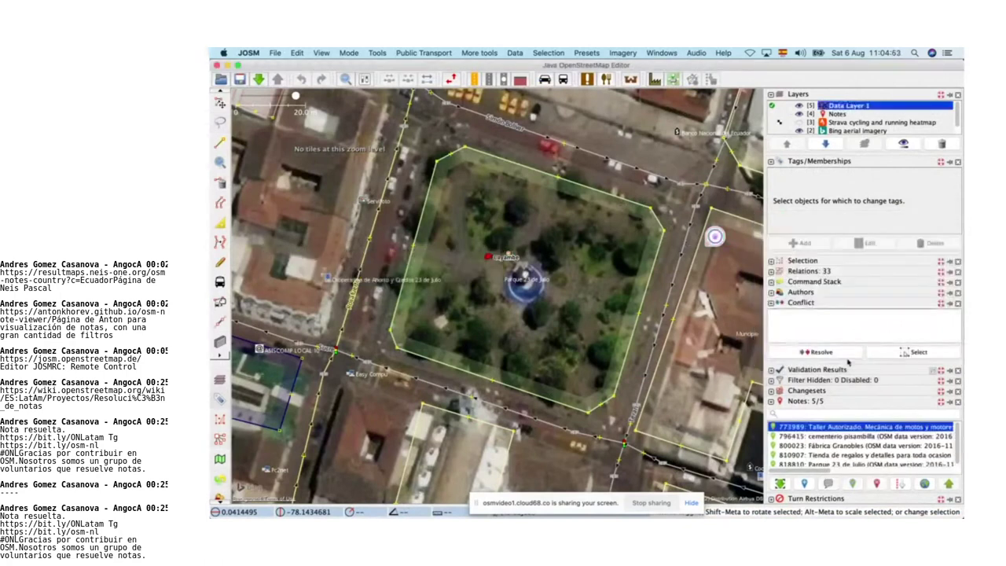
{"action": "left_click", "coordinate": [948, 484]}
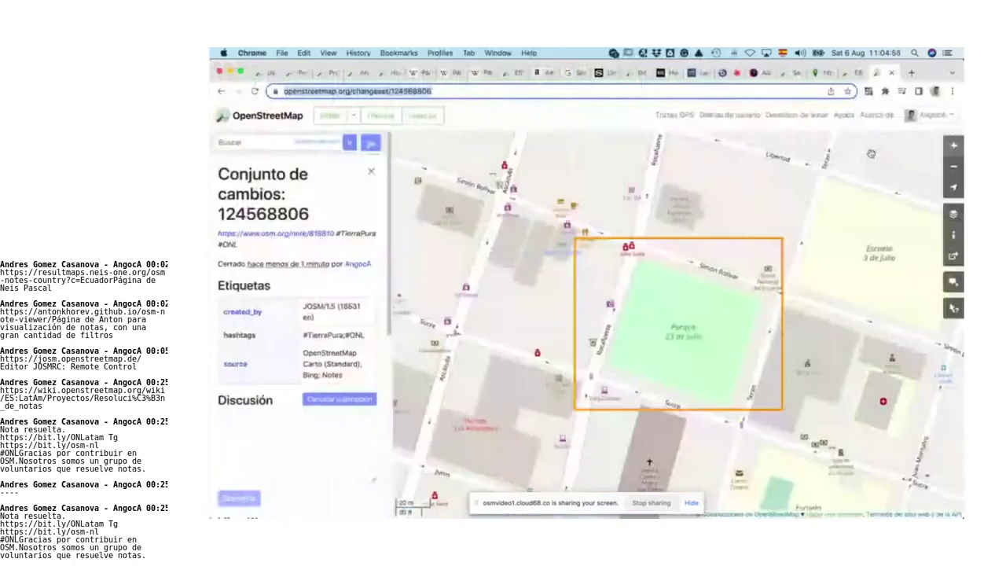
Step: In Chrome's note viewer, select note 2260168 about Banco Pichincha y Guayaquil instead of 818810 and load it into JOSM by remote control
{"action": "left_click", "coordinate": [820, 73]}
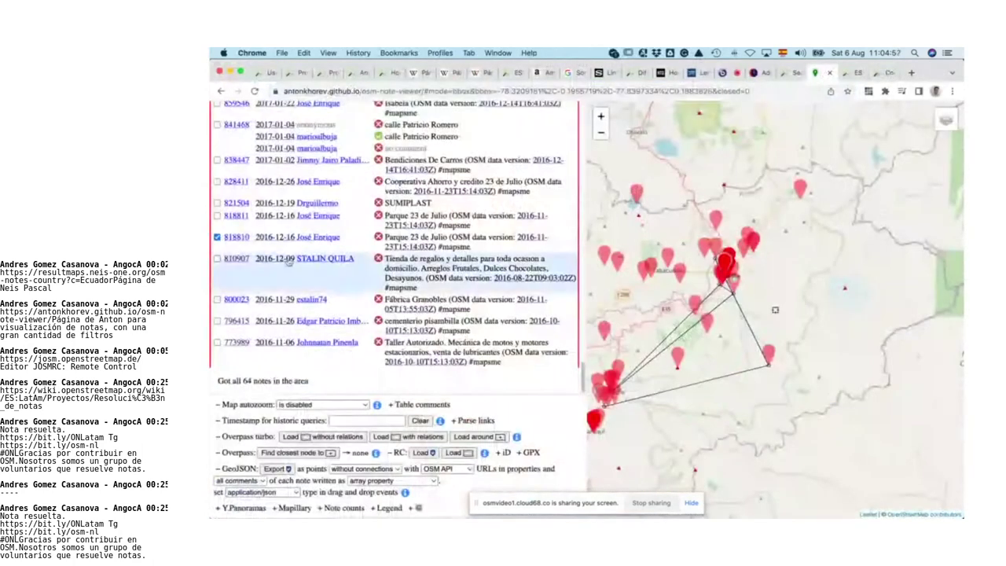
{"action": "left_click", "coordinate": [217, 237]}
{"action": "scroll", "coordinate": [343, 276], "scroll_direction": "up", "scroll_amount": 5}
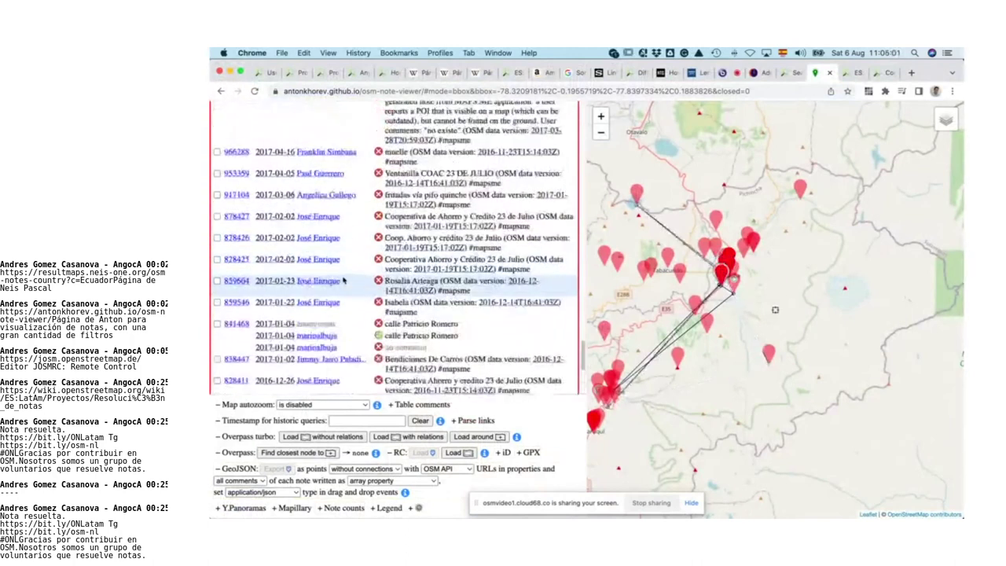
{"action": "scroll", "coordinate": [342, 280], "scroll_direction": "up", "scroll_amount": 8}
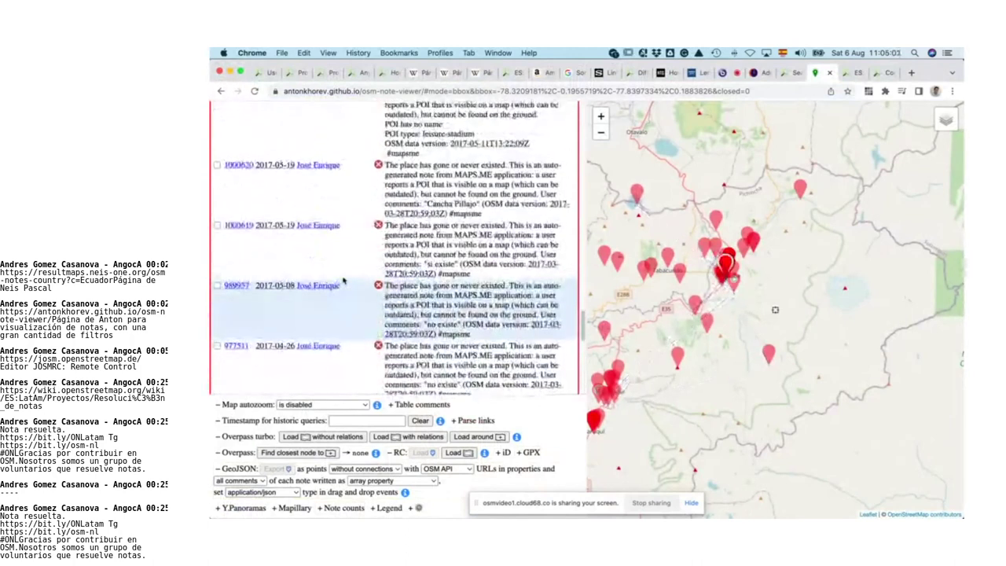
{"action": "scroll", "coordinate": [342, 280], "scroll_direction": "up", "scroll_amount": 10}
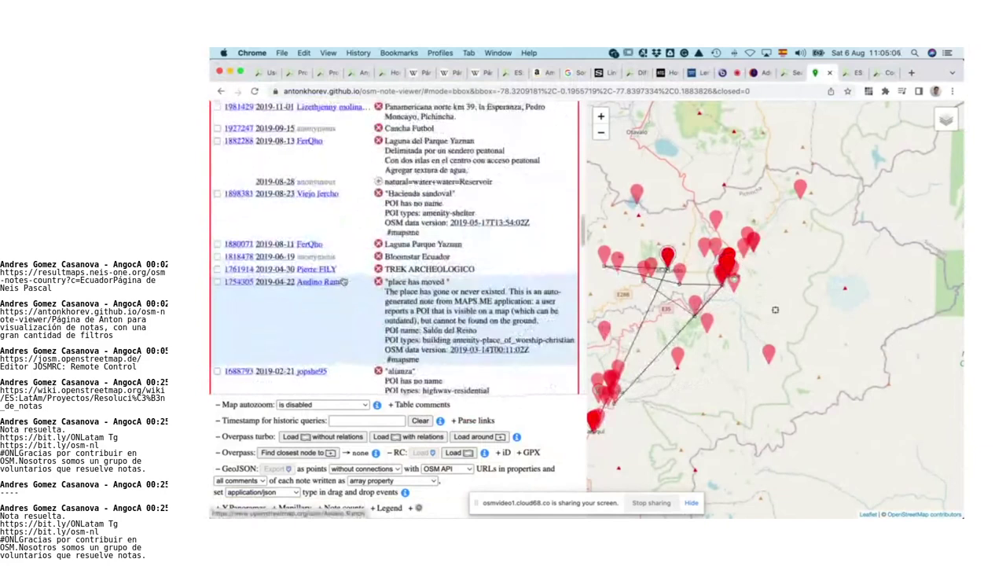
{"action": "scroll", "coordinate": [343, 281], "scroll_direction": "up", "scroll_amount": 10}
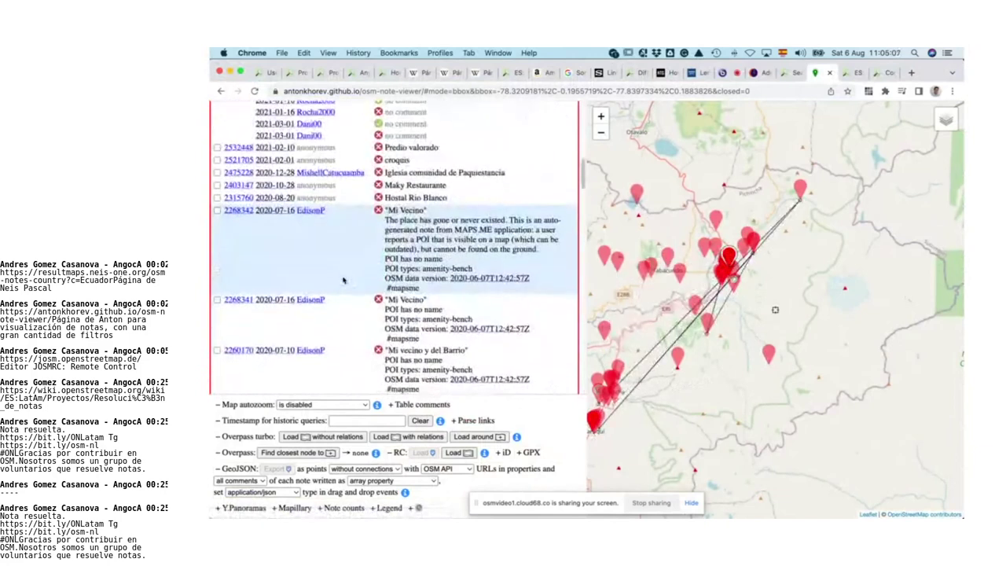
{"action": "scroll", "coordinate": [343, 280], "scroll_direction": "down", "scroll_amount": 5}
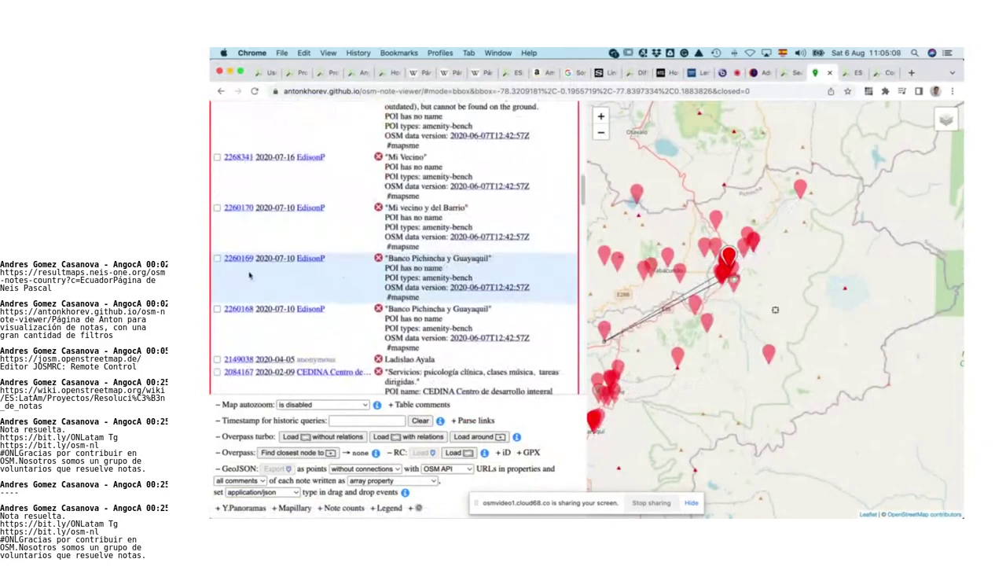
{"action": "left_click", "coordinate": [218, 308]}
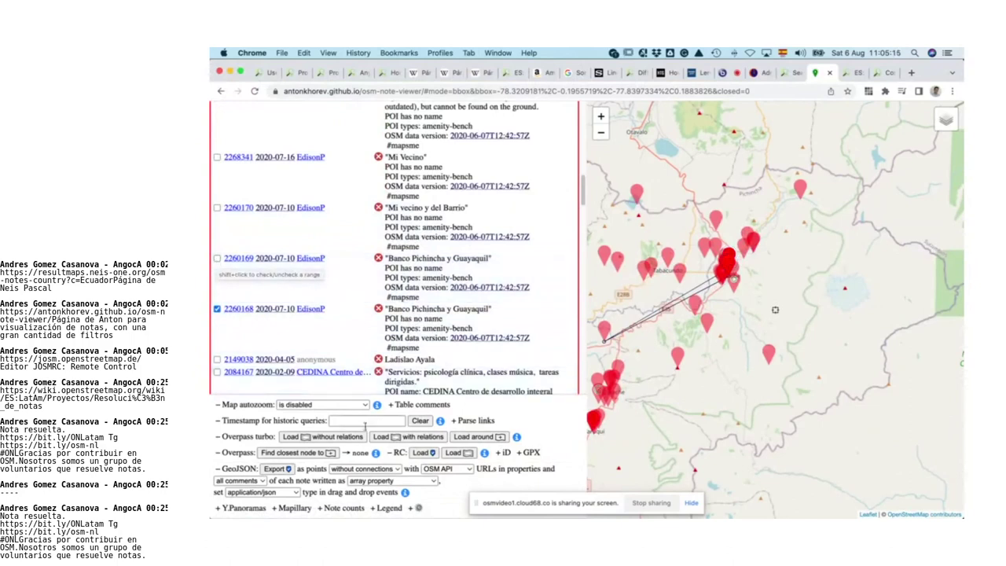
{"action": "left_click", "coordinate": [429, 453]}
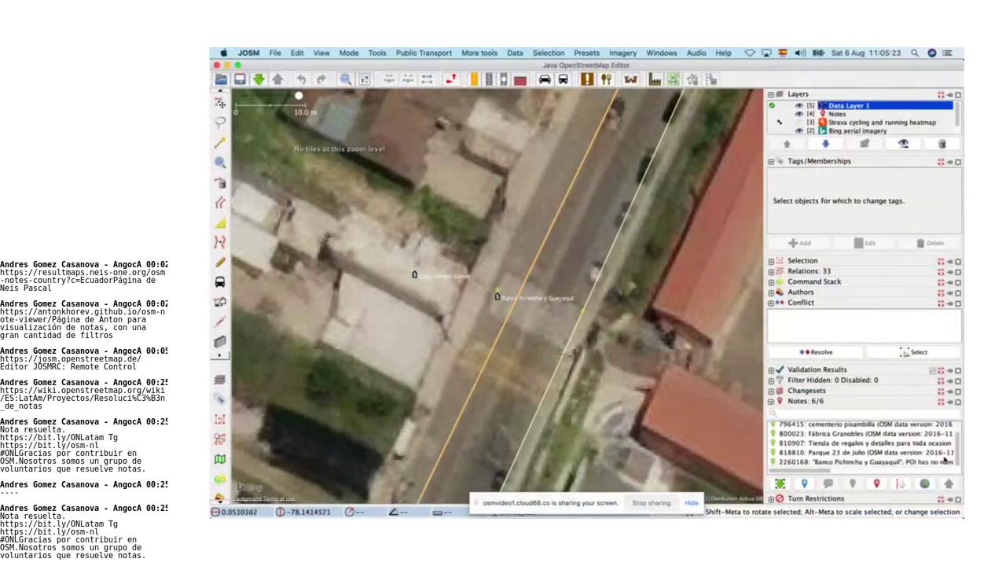
Step: Select note 2260168 in JOSM's notes list and download the other notes in the current view
{"action": "scroll", "coordinate": [943, 458], "scroll_direction": "down", "scroll_amount": 1}
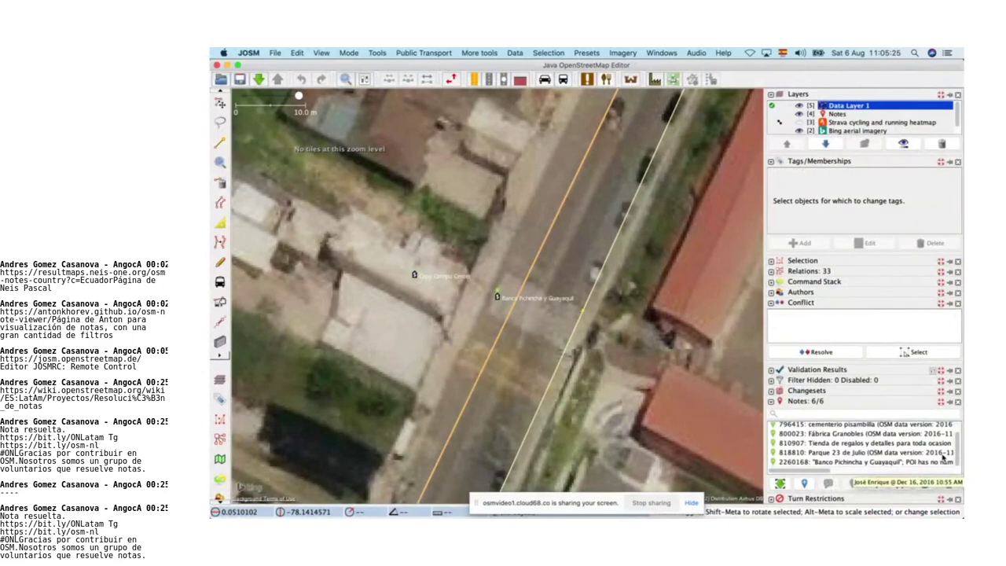
{"action": "left_click", "coordinate": [851, 463]}
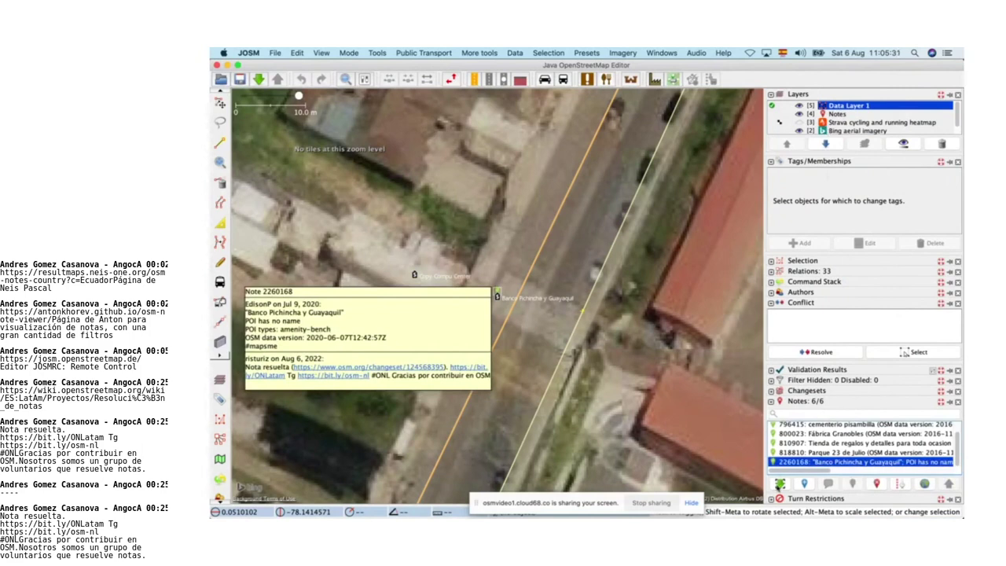
{"action": "left_click", "coordinate": [780, 484]}
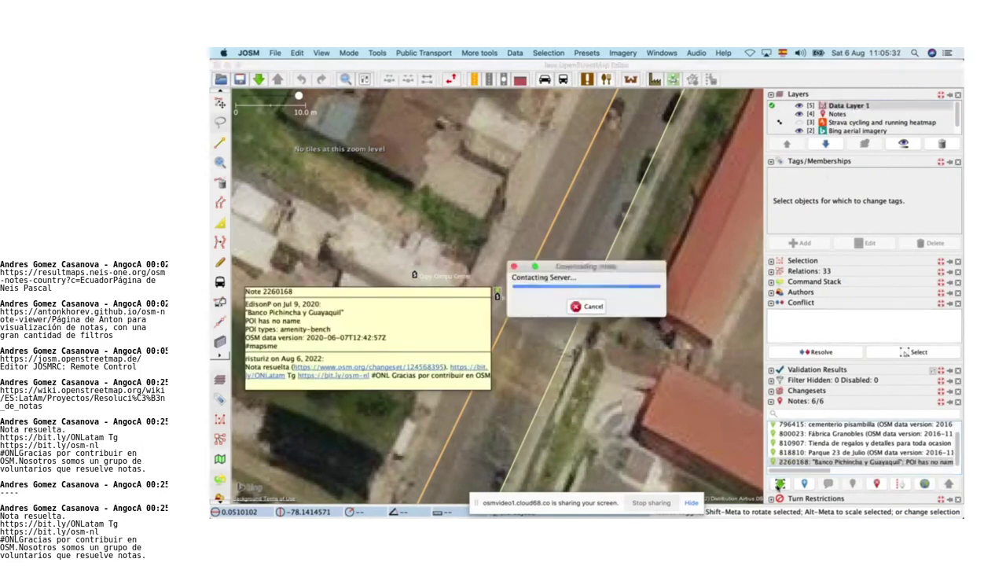
Step: Read and compare the details of open notes 2260169, 2260170, 2268341 and 2268342 at the Banco Pichincha y Guayaquil location
{"action": "scroll", "coordinate": [870, 456], "scroll_direction": "up", "scroll_amount": 3}
{"action": "left_click", "coordinate": [857, 454]}
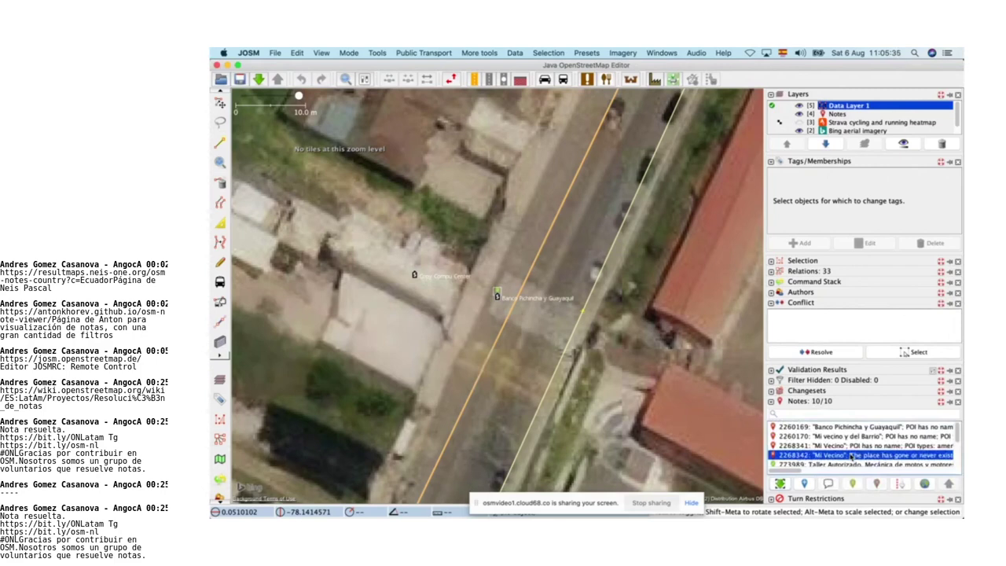
{"action": "left_click", "coordinate": [853, 445]}
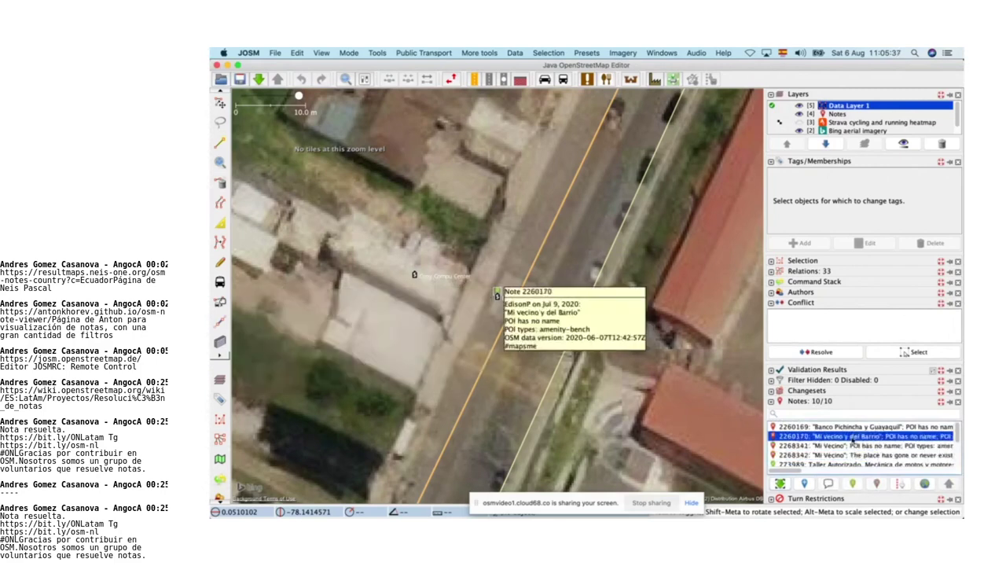
{"action": "left_click", "coordinate": [855, 454]}
{"action": "left_click", "coordinate": [854, 437]}
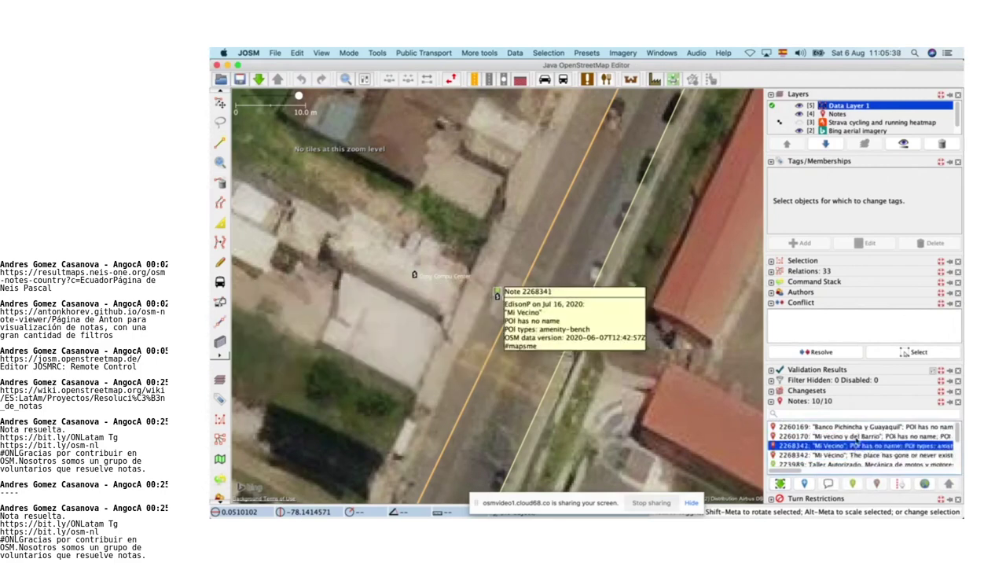
{"action": "left_click", "coordinate": [857, 426]}
{"action": "left_click", "coordinate": [857, 436]}
{"action": "left_click", "coordinate": [856, 445]}
{"action": "left_click", "coordinate": [858, 455]}
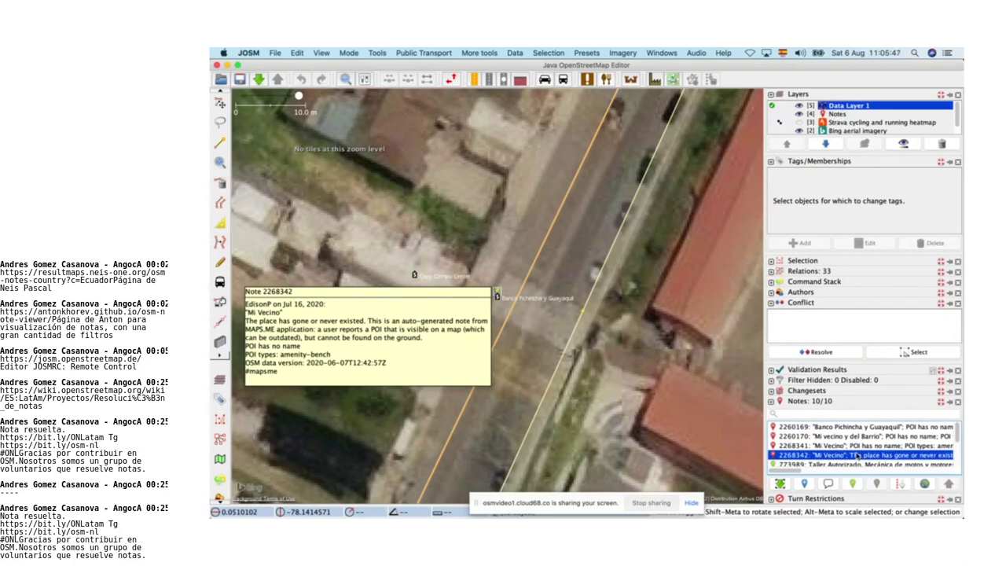
{"action": "left_click", "coordinate": [868, 446]}
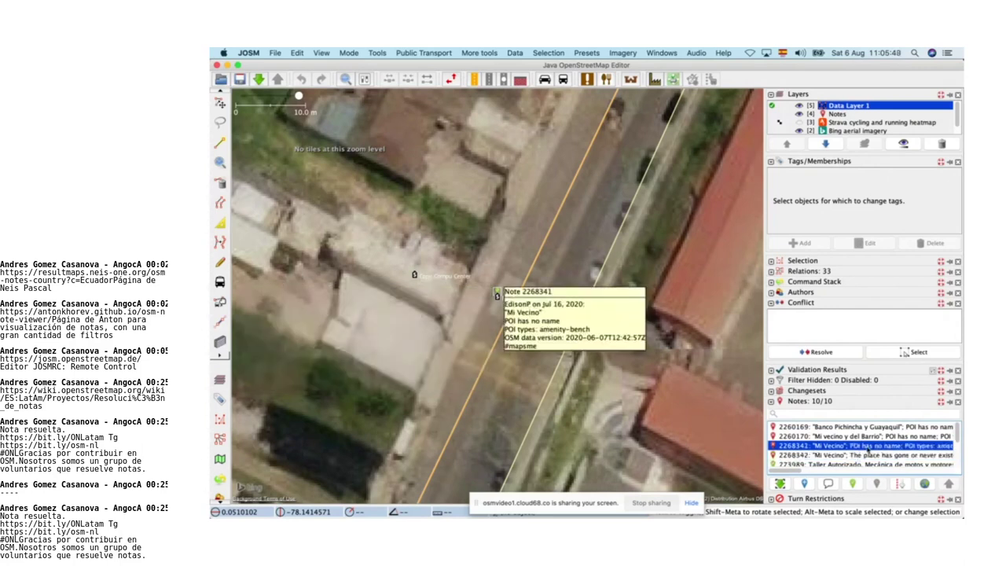
{"action": "key", "text": "Down"}
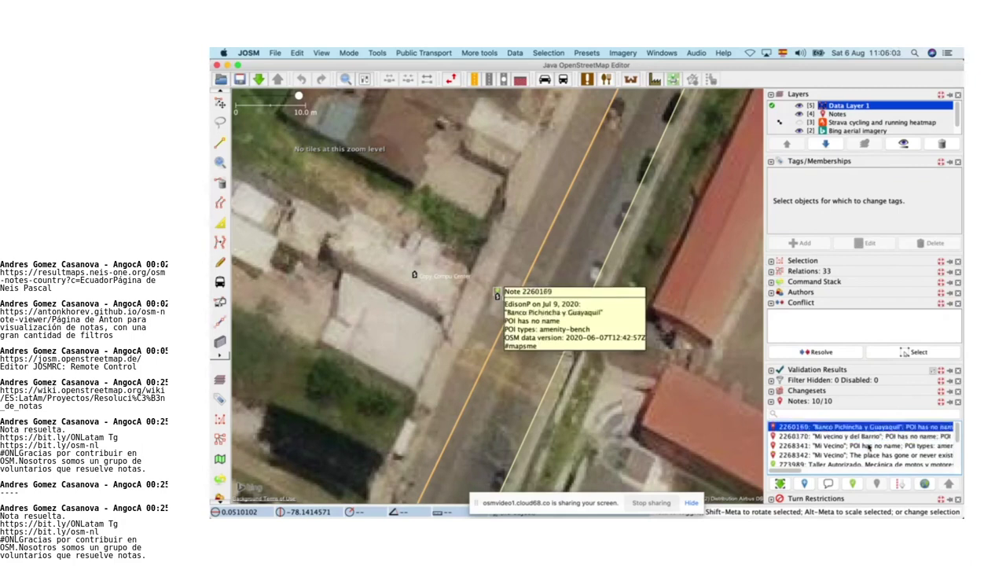
{"action": "left_click", "coordinate": [868, 445]}
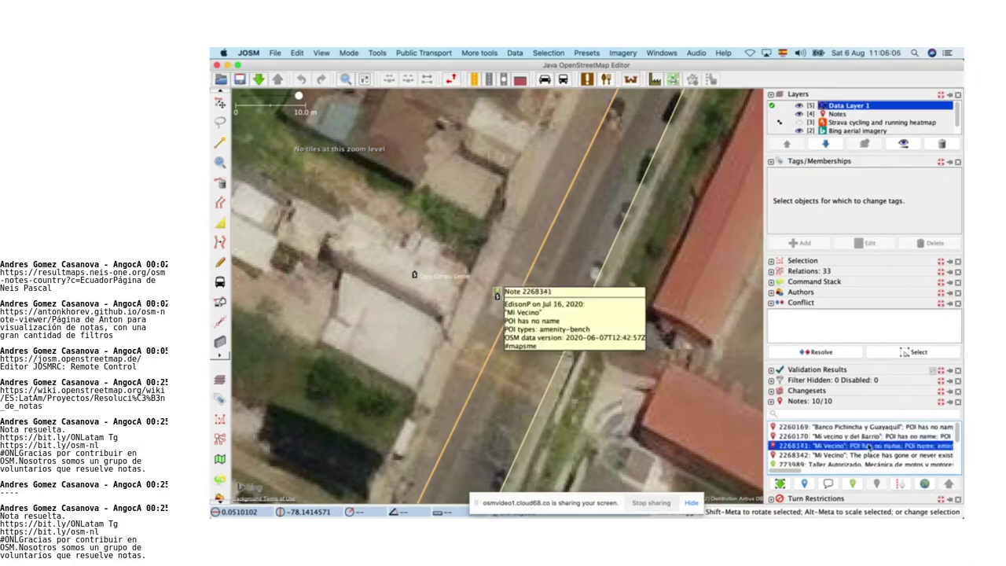
{"action": "key", "text": "Down"}
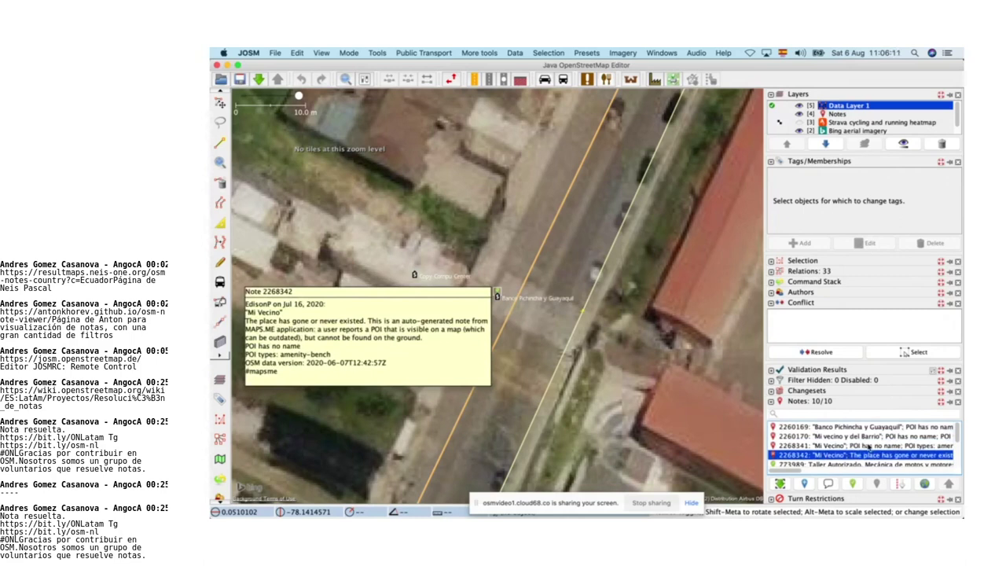
{"action": "key", "text": "Up"}
{"action": "key", "text": "Up"}
{"action": "key", "text": "Up"}
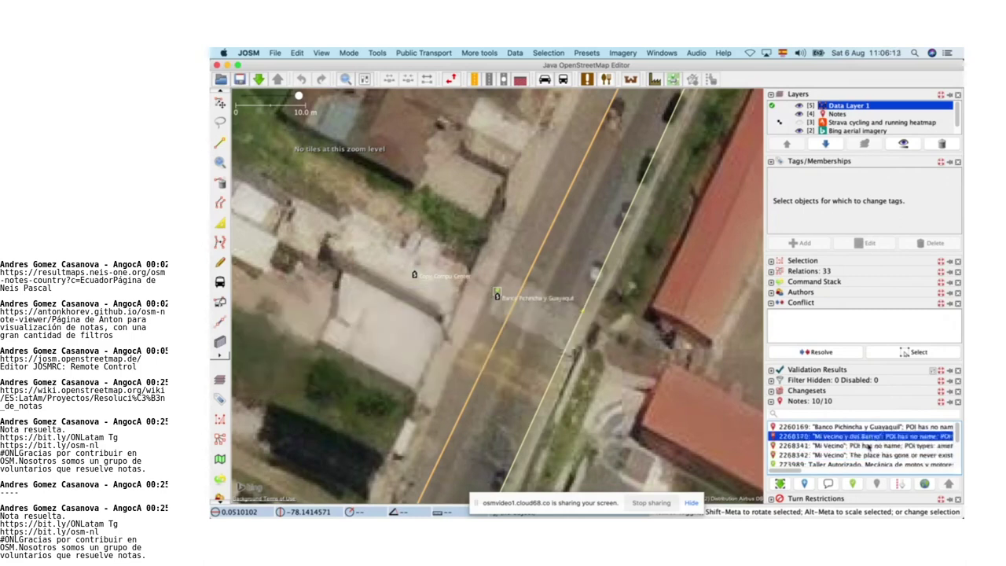
{"action": "key", "text": "Down"}
{"action": "key", "text": "Down"}
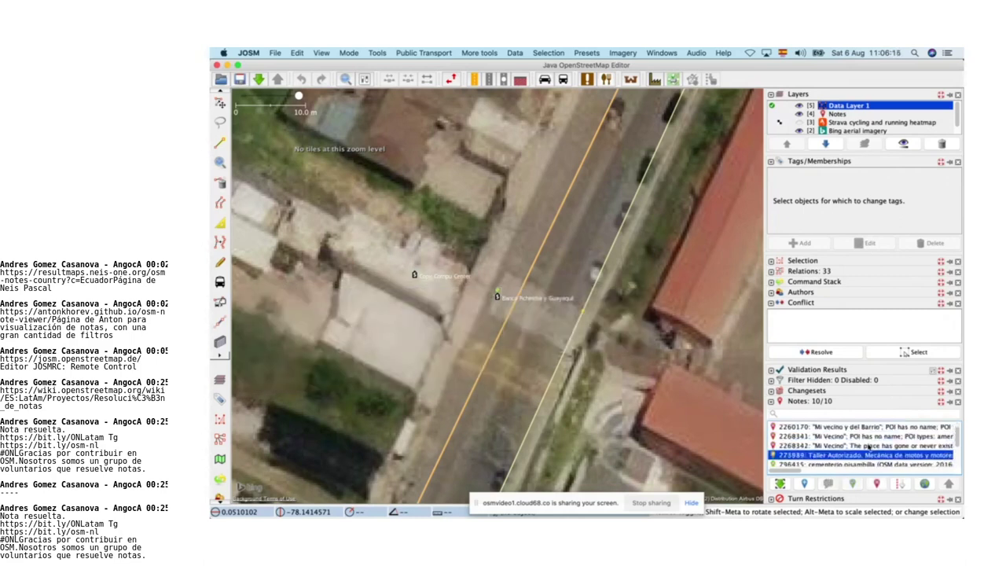
{"action": "key", "text": "Up"}
{"action": "key", "text": "Up"}
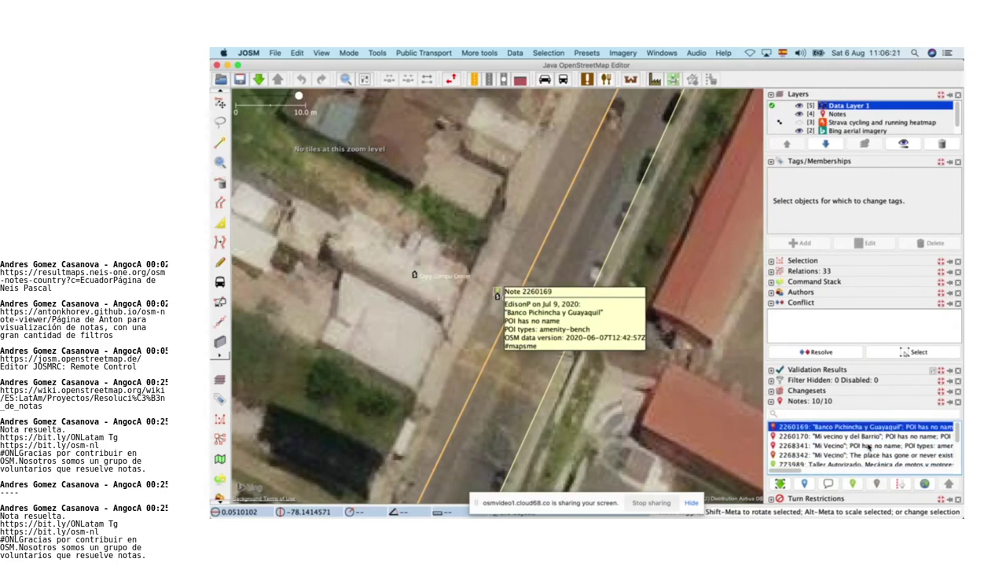
Step: Delete the Notes layer from JOSM's layer list
{"action": "key", "text": "super+Tab"}
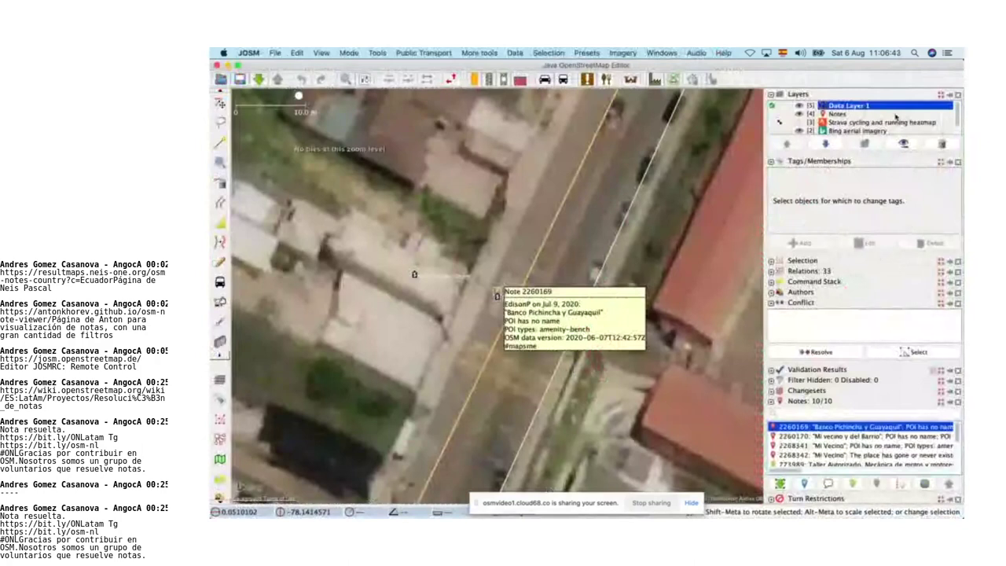
{"action": "left_click", "coordinate": [896, 114]}
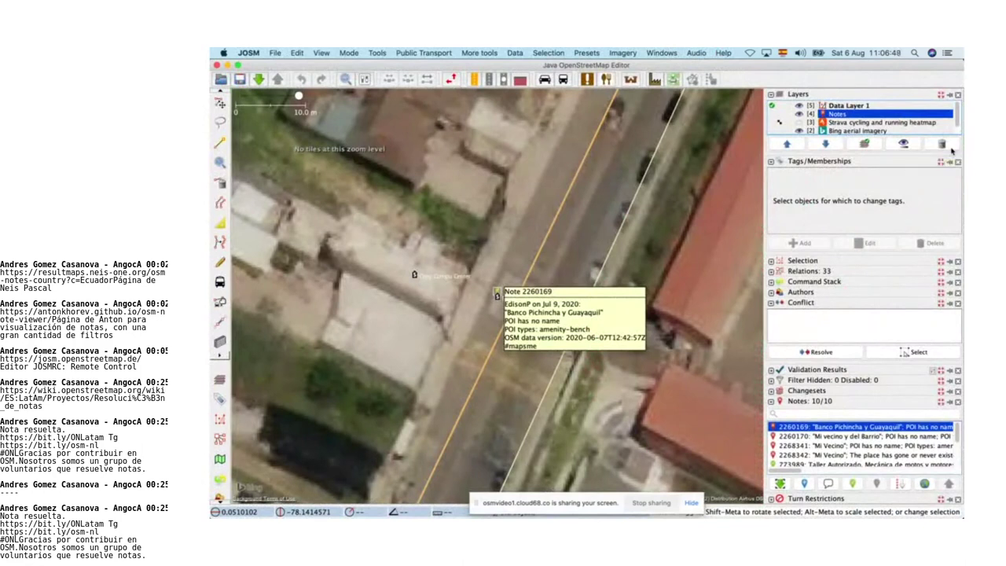
{"action": "left_click", "coordinate": [949, 146]}
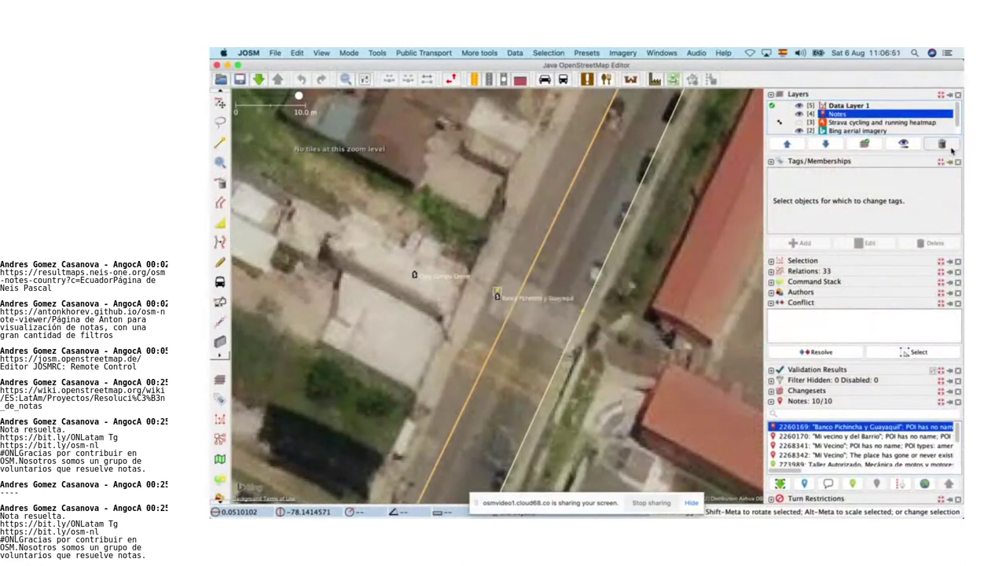
Step: In Chrome's note viewer, select note 818811 about Parque 23 de Julio and load it into JOSM by remote control
{"action": "key", "text": "super+Tab"}
{"action": "left_click", "coordinate": [216, 309]}
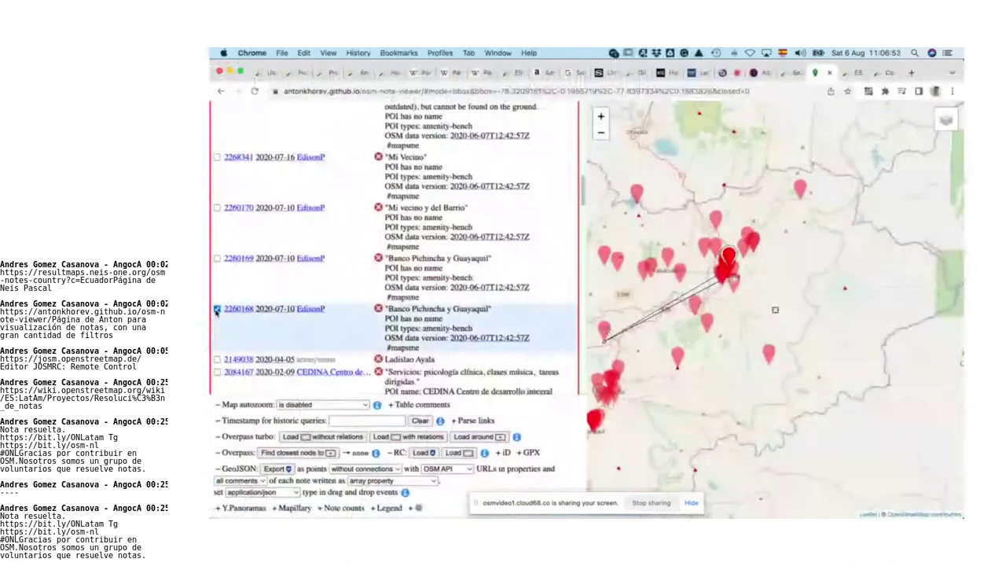
{"action": "scroll", "coordinate": [224, 313], "scroll_direction": "down", "scroll_amount": 10}
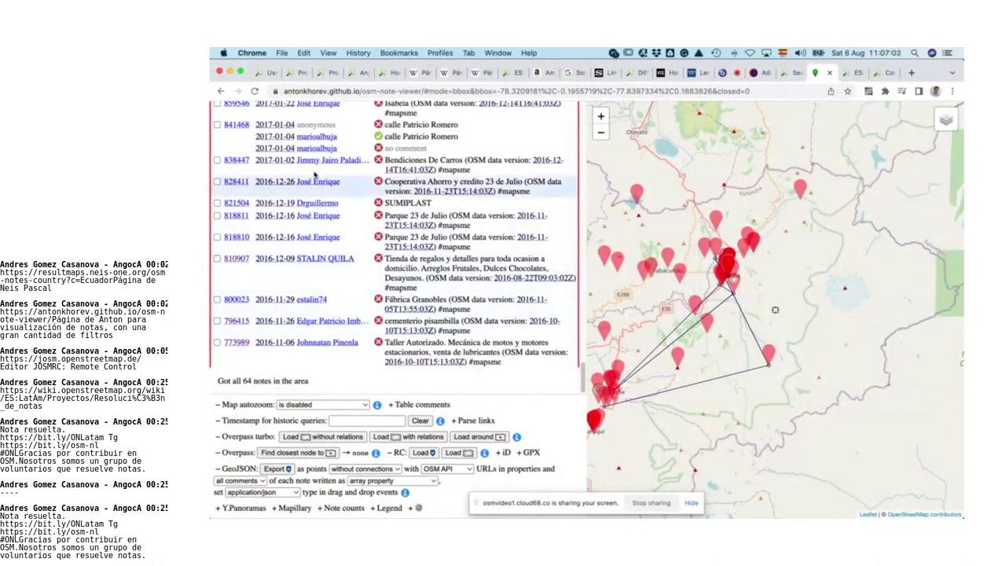
{"action": "scroll", "coordinate": [323, 212], "scroll_direction": "up", "scroll_amount": 1}
{"action": "scroll", "coordinate": [322, 214], "scroll_direction": "up", "scroll_amount": 10}
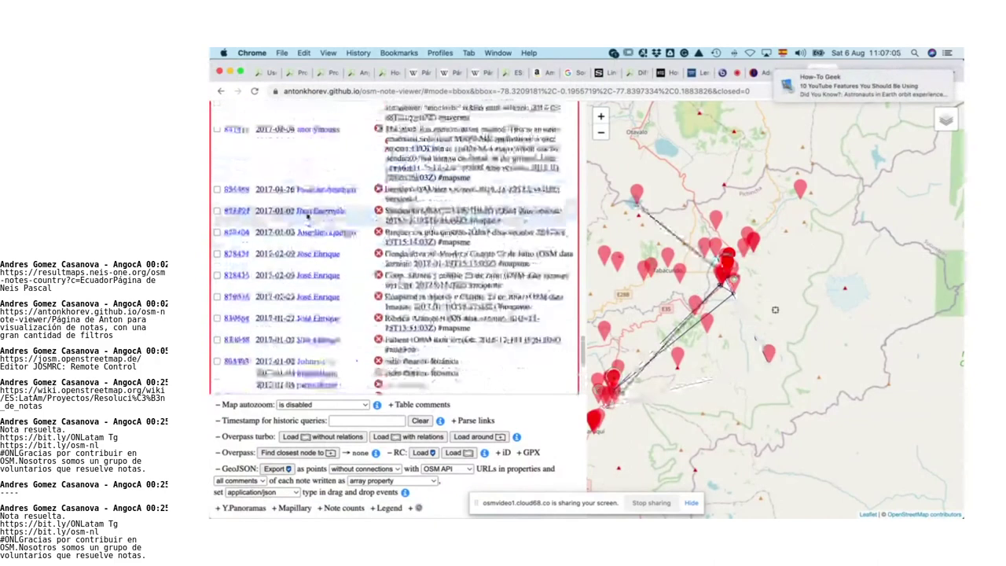
{"action": "scroll", "coordinate": [306, 218], "scroll_direction": "up", "scroll_amount": 10}
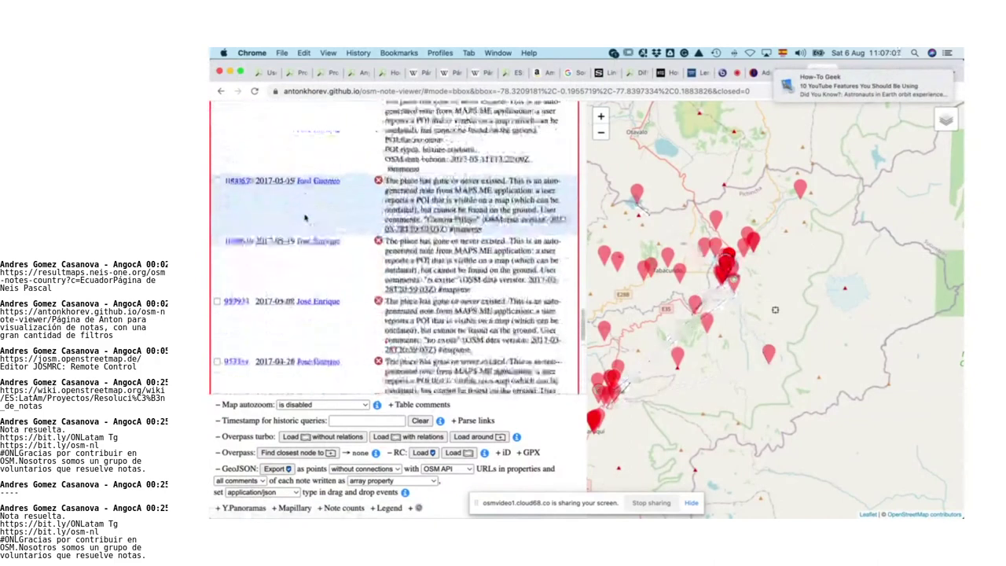
{"action": "scroll", "coordinate": [305, 218], "scroll_direction": "down", "scroll_amount": 15}
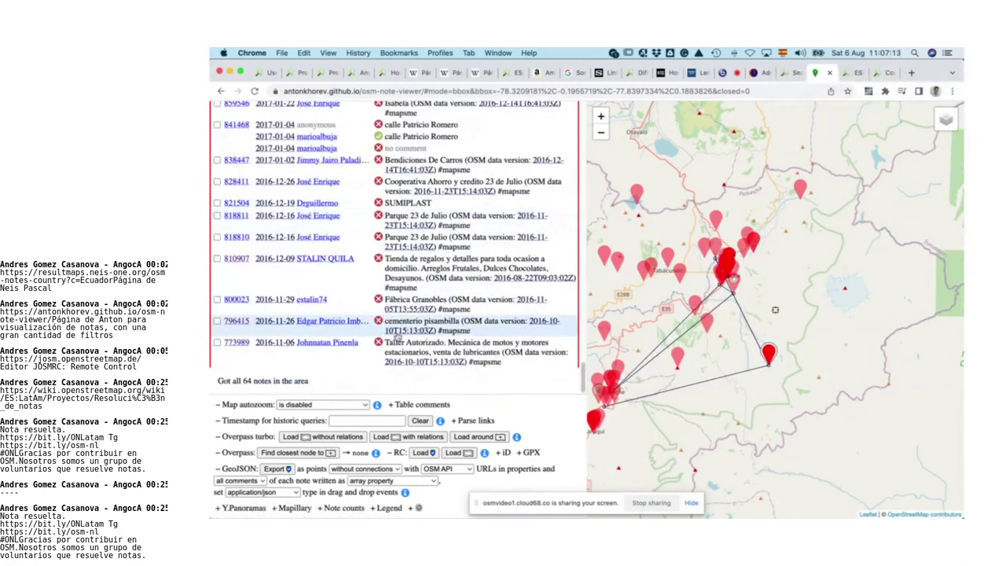
{"action": "left_click", "coordinate": [216, 216]}
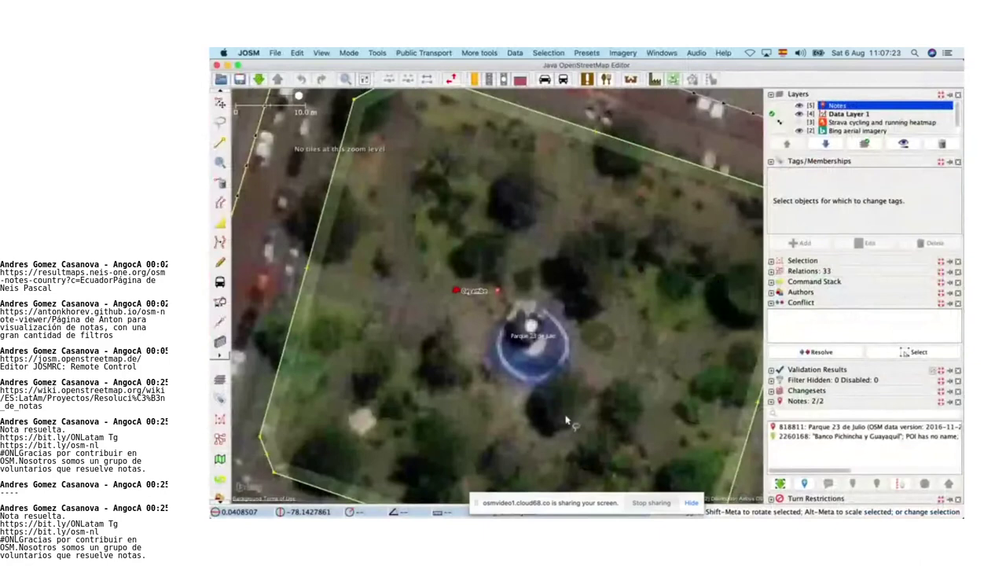
Step: Switch back to Chrome's note viewer and set the map autozoom to "to notes on screen in table"
{"action": "key", "text": "super+Tab"}
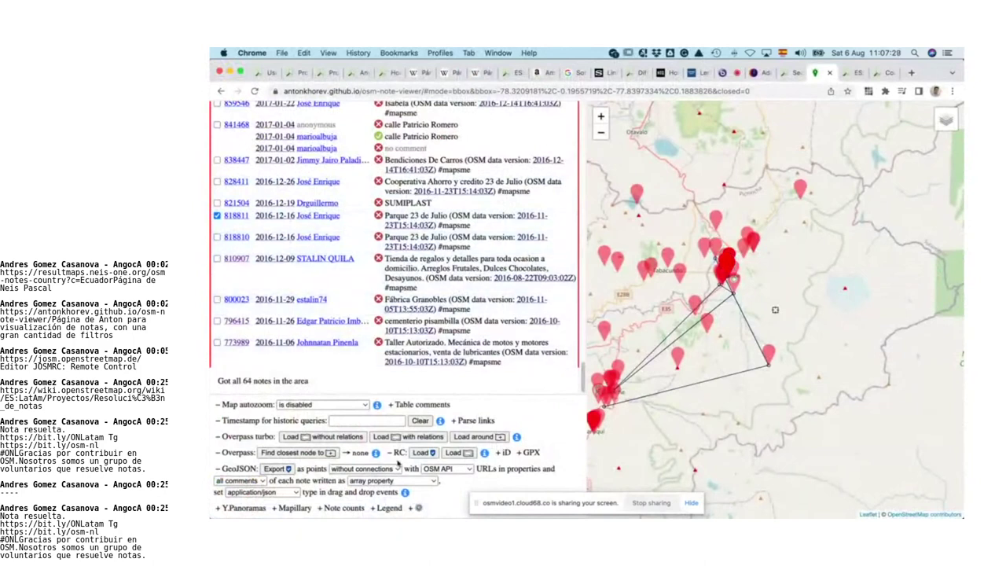
{"action": "left_click", "coordinate": [352, 404]}
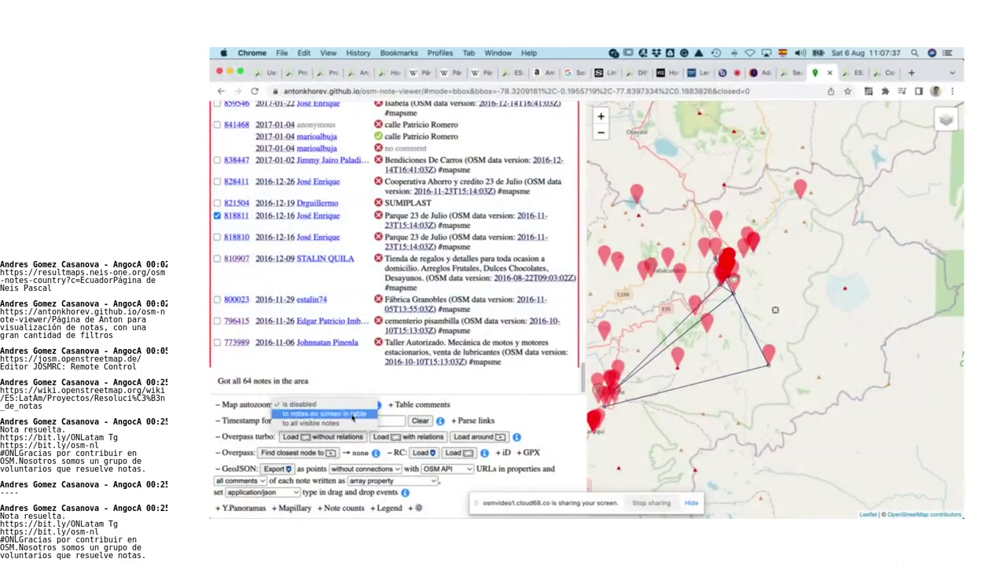
{"action": "left_click", "coordinate": [352, 417]}
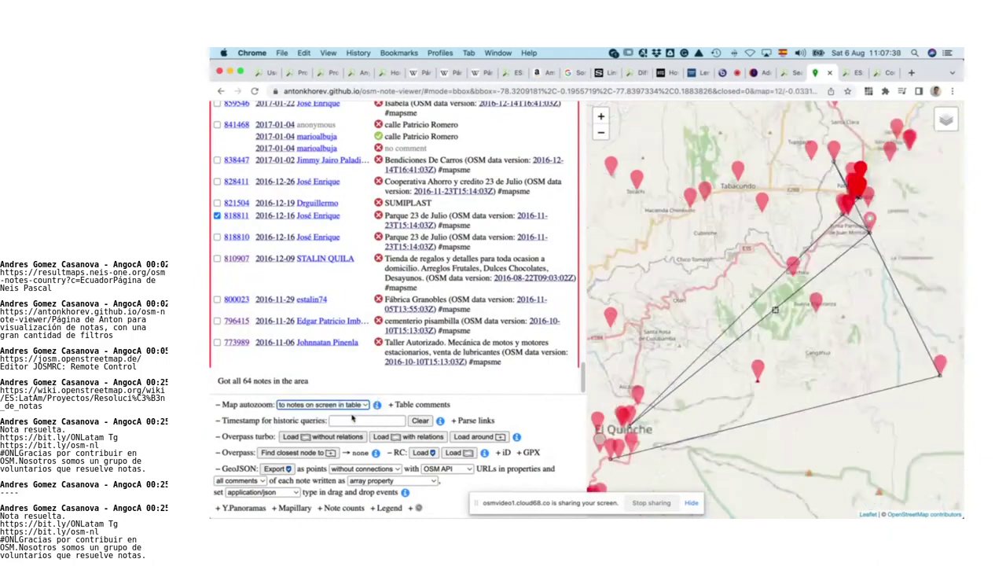
Step: Browse the notes table around note 878425 and up to the 2019 notes, examining how the map follows the listed notes
{"action": "scroll", "coordinate": [291, 313], "scroll_direction": "up", "scroll_amount": 5}
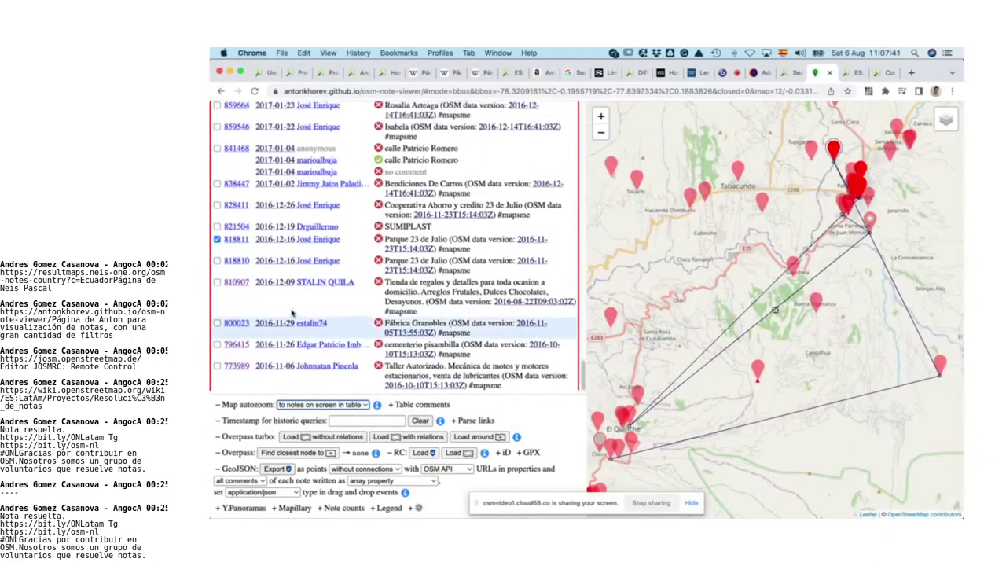
{"action": "scroll", "coordinate": [292, 313], "scroll_direction": "up", "scroll_amount": 1}
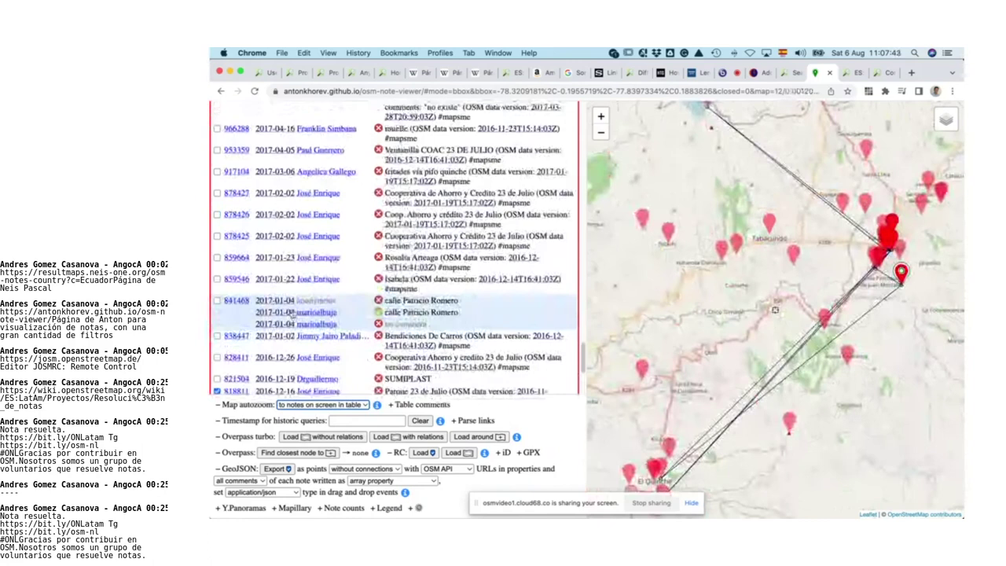
{"action": "scroll", "coordinate": [292, 313], "scroll_direction": "up", "scroll_amount": 4}
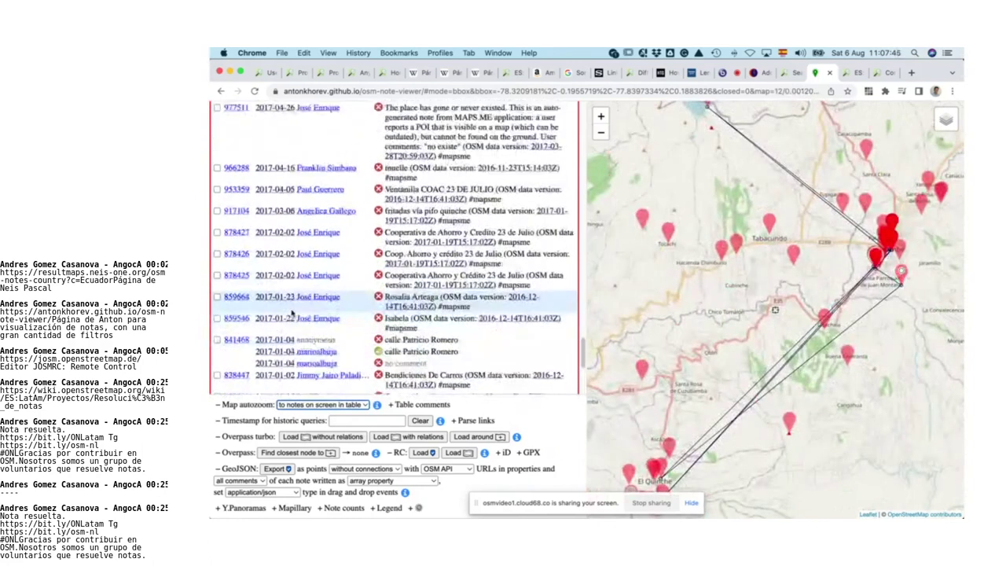
{"action": "left_click", "coordinate": [288, 307]}
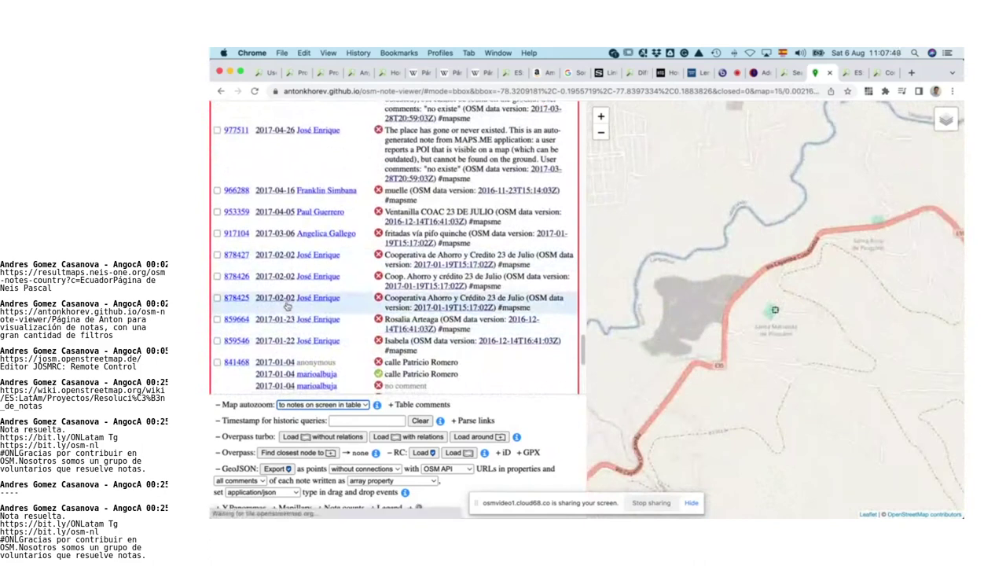
{"action": "scroll", "coordinate": [299, 307], "scroll_direction": "down", "scroll_amount": 3}
{"action": "scroll", "coordinate": [308, 346], "scroll_direction": "down", "scroll_amount": 1}
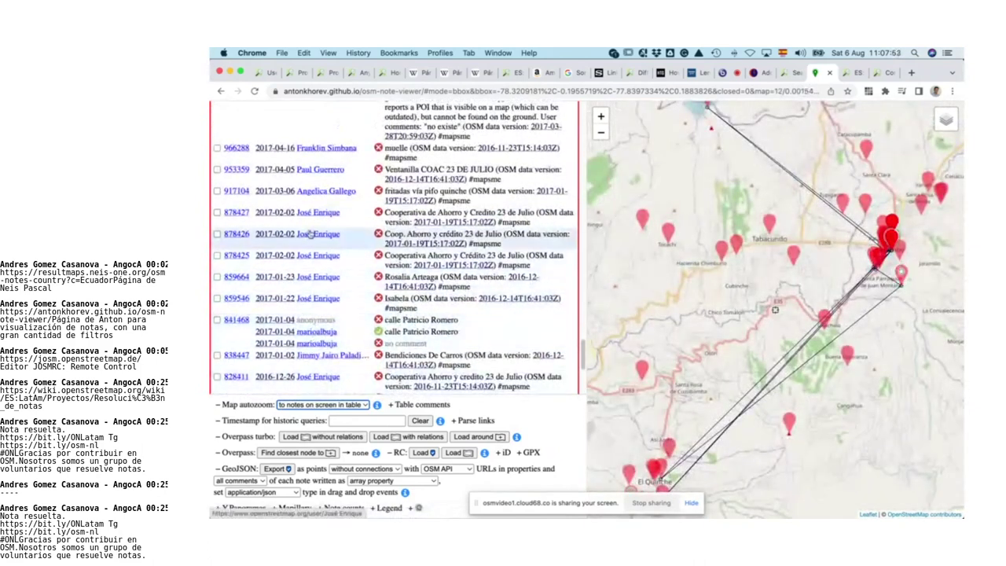
{"action": "scroll", "coordinate": [305, 189], "scroll_direction": "up", "scroll_amount": 1}
{"action": "scroll", "coordinate": [305, 176], "scroll_direction": "up", "scroll_amount": 10}
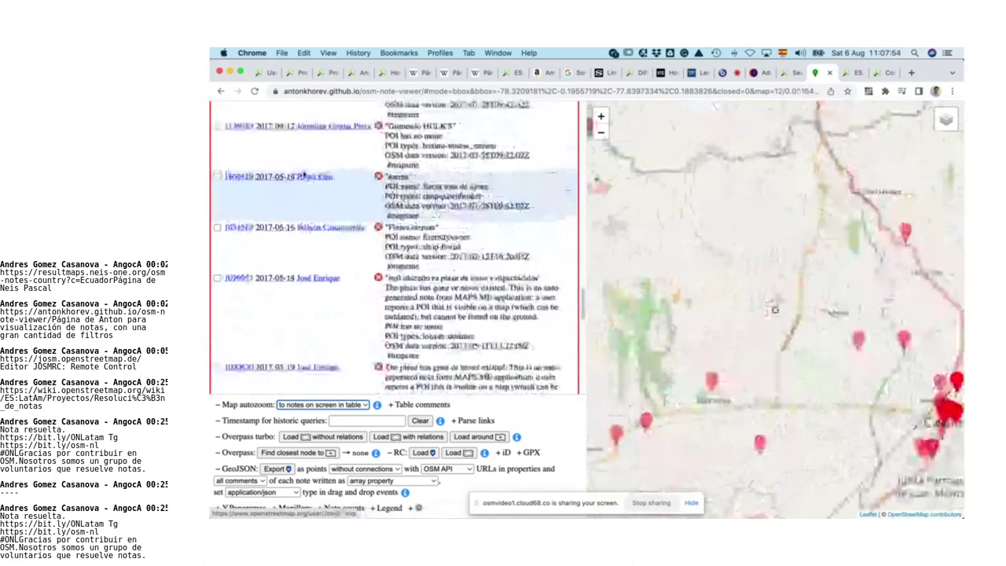
{"action": "scroll", "coordinate": [304, 174], "scroll_direction": "up", "scroll_amount": 5}
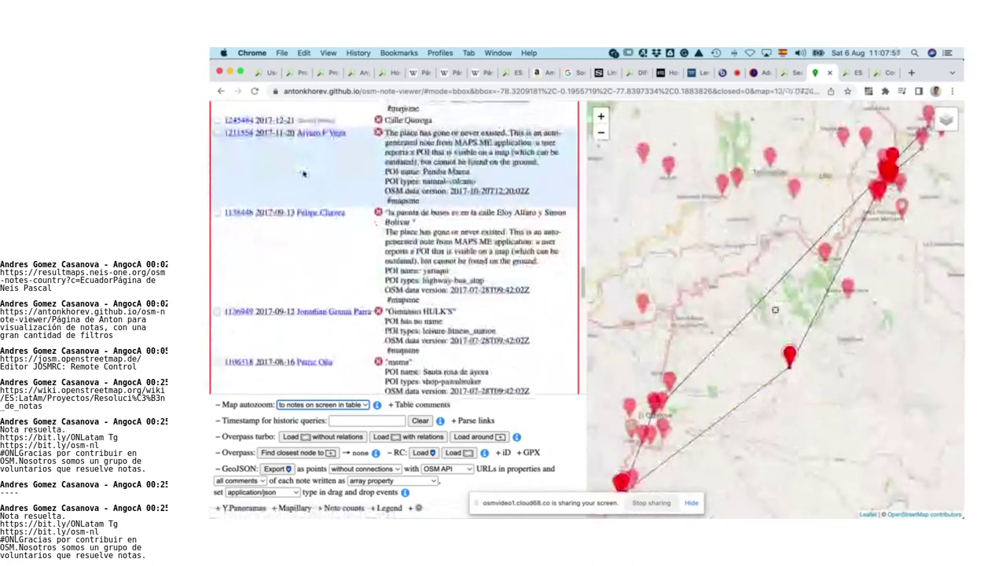
{"action": "scroll", "coordinate": [303, 174], "scroll_direction": "up", "scroll_amount": 10}
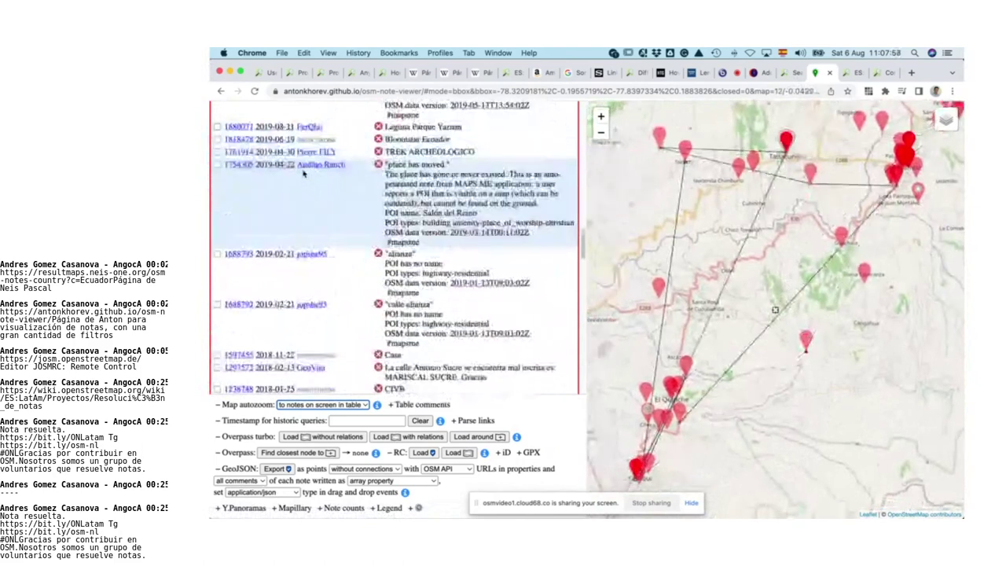
Step: Set the note viewer's map autozoom to "is disabled"
{"action": "scroll", "coordinate": [303, 173], "scroll_direction": "up", "scroll_amount": 10}
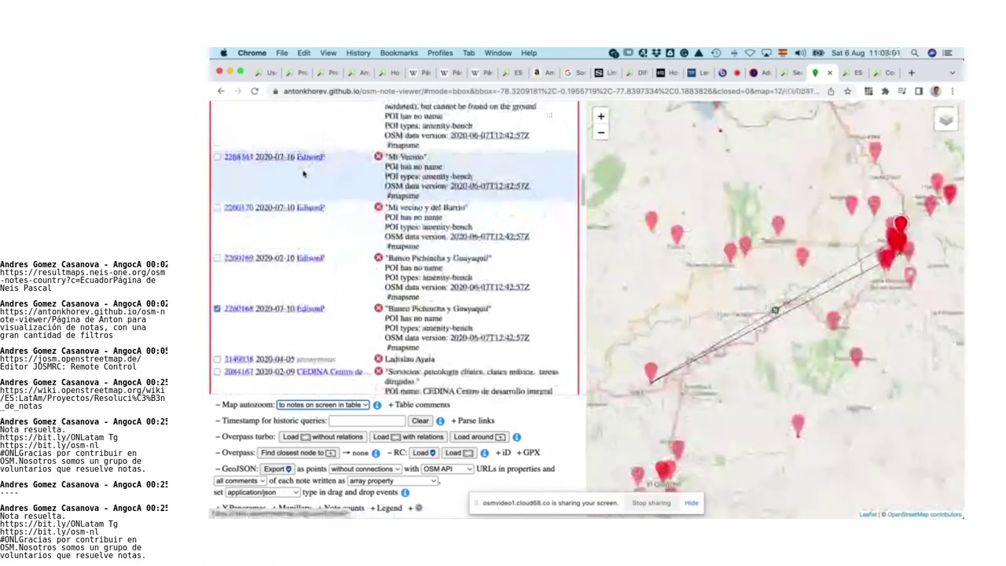
{"action": "scroll", "coordinate": [304, 173], "scroll_direction": "up", "scroll_amount": 10}
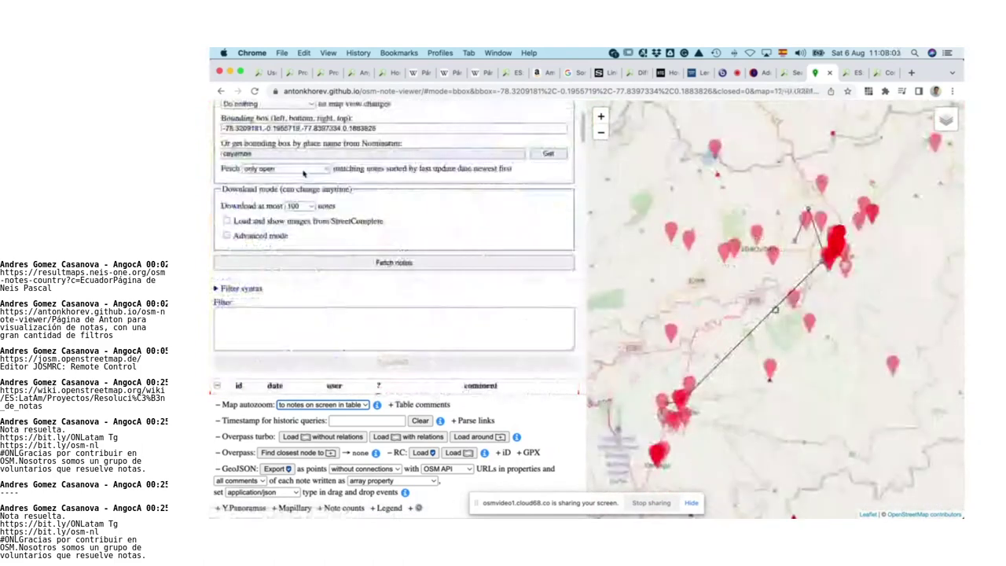
{"action": "scroll", "coordinate": [303, 174], "scroll_direction": "down", "scroll_amount": 15}
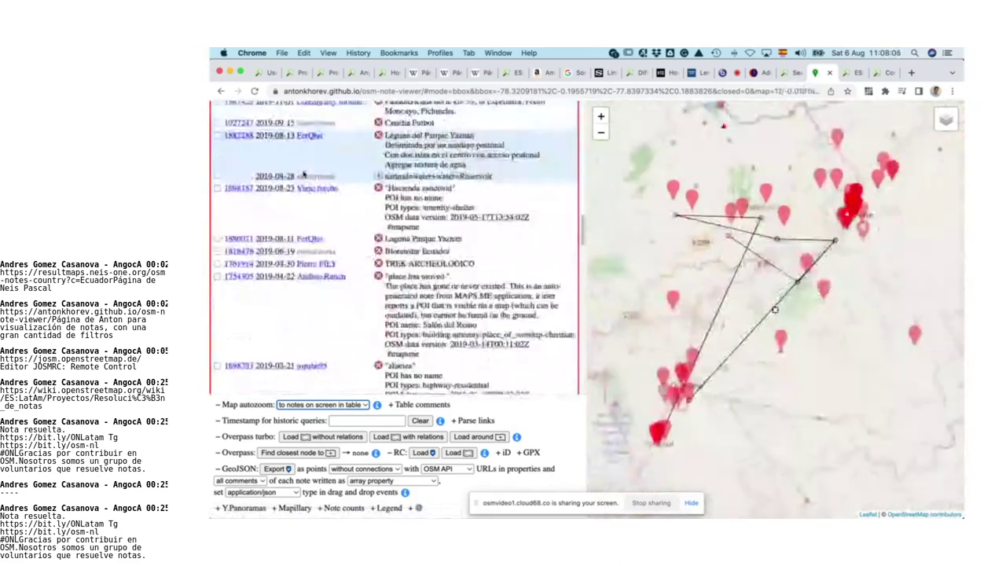
{"action": "scroll", "coordinate": [303, 175], "scroll_direction": "down", "scroll_amount": 10}
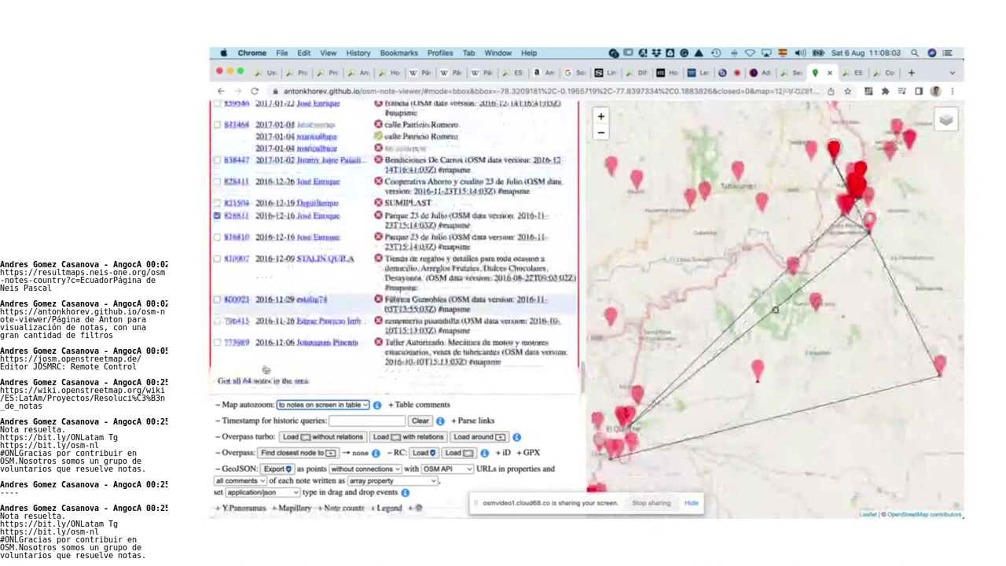
{"action": "left_click", "coordinate": [343, 407]}
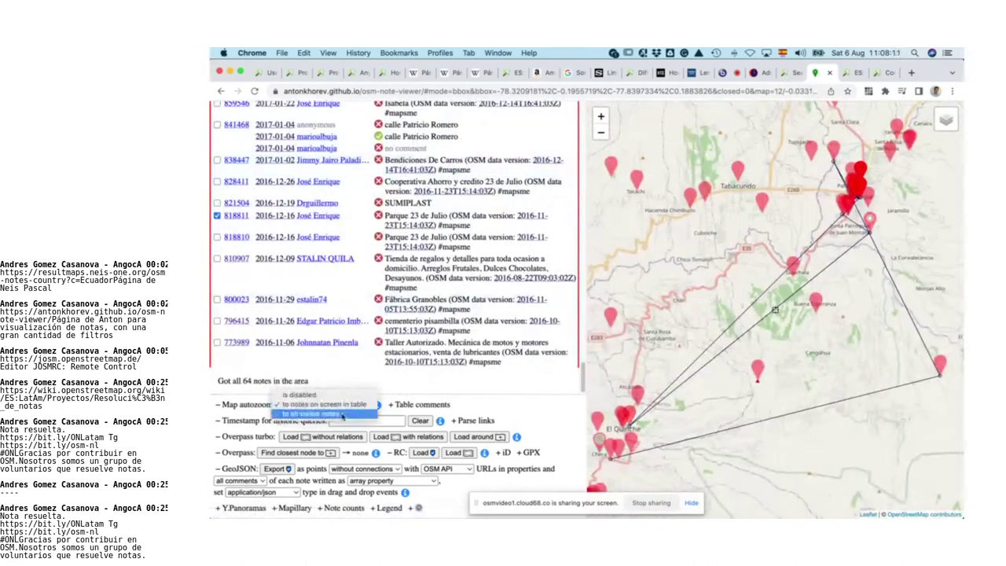
{"action": "left_click", "coordinate": [343, 396]}
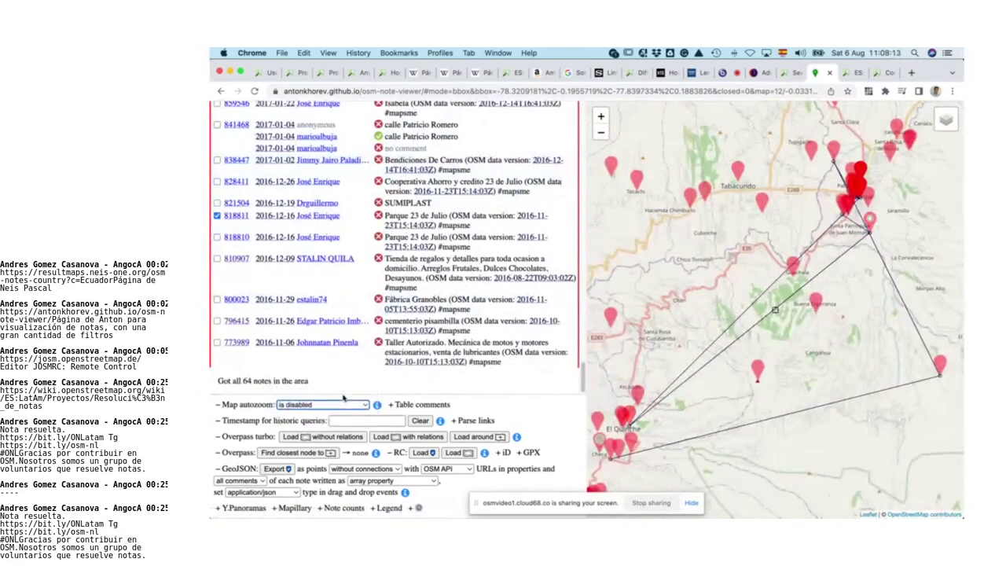
{"action": "left_click", "coordinate": [391, 404]}
{"action": "left_click", "coordinate": [390, 404]}
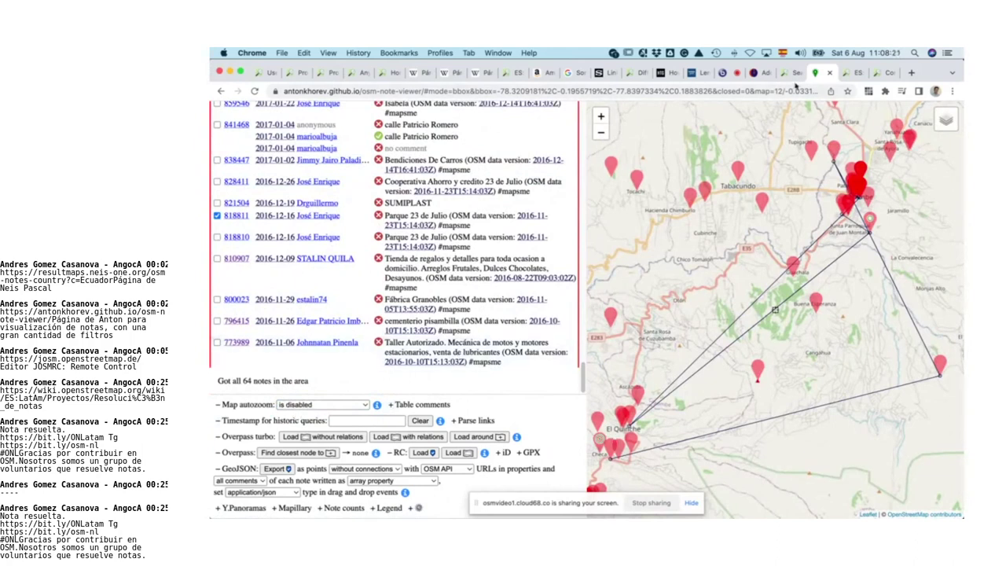
Step: Open note 818810 from changeset 124568806 and copy its resolution comment from "Ya está mapeado" through "resuelve notas."
{"action": "left_click", "coordinate": [888, 74]}
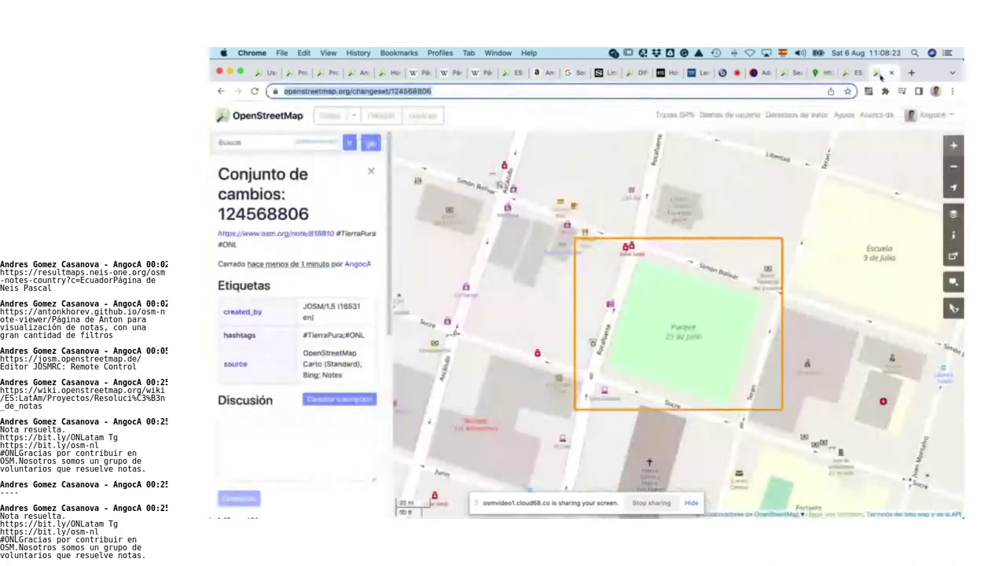
{"action": "scroll", "coordinate": [354, 314], "scroll_direction": "down", "scroll_amount": 5}
{"action": "scroll", "coordinate": [346, 244], "scroll_direction": "up", "scroll_amount": 5}
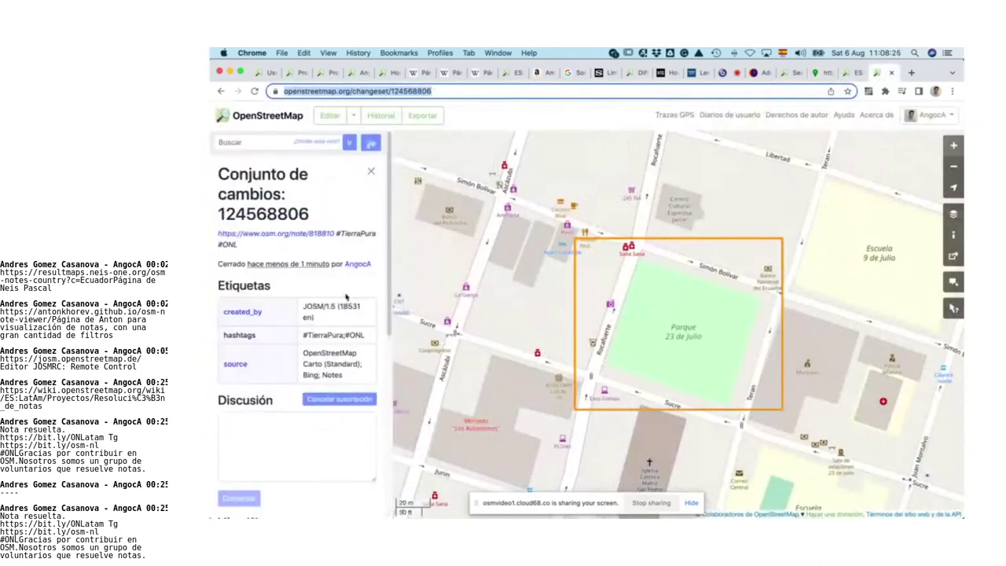
{"action": "left_click", "coordinate": [314, 238]}
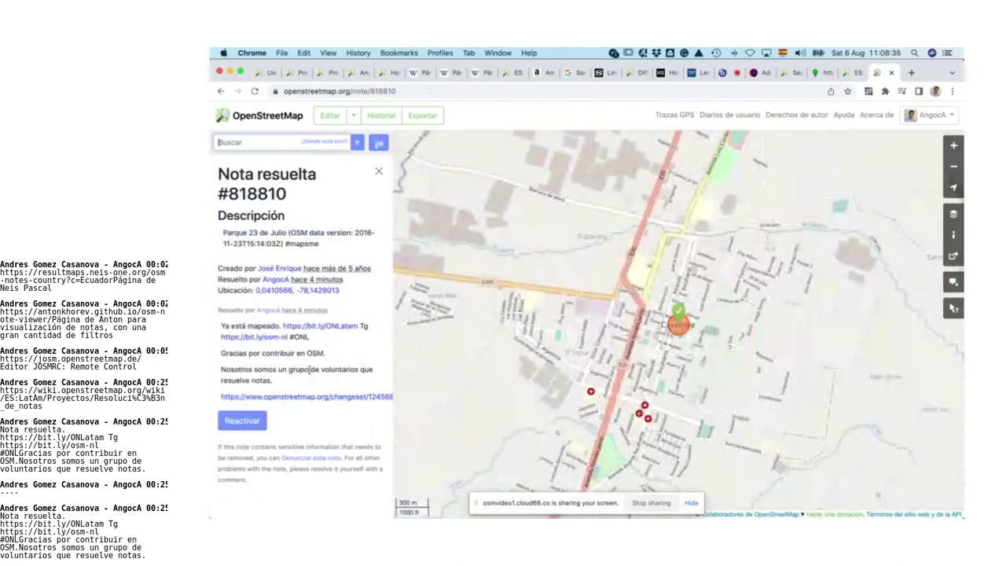
{"action": "left_click_drag", "start_coordinate": [281, 383], "coordinate": [219, 323]}
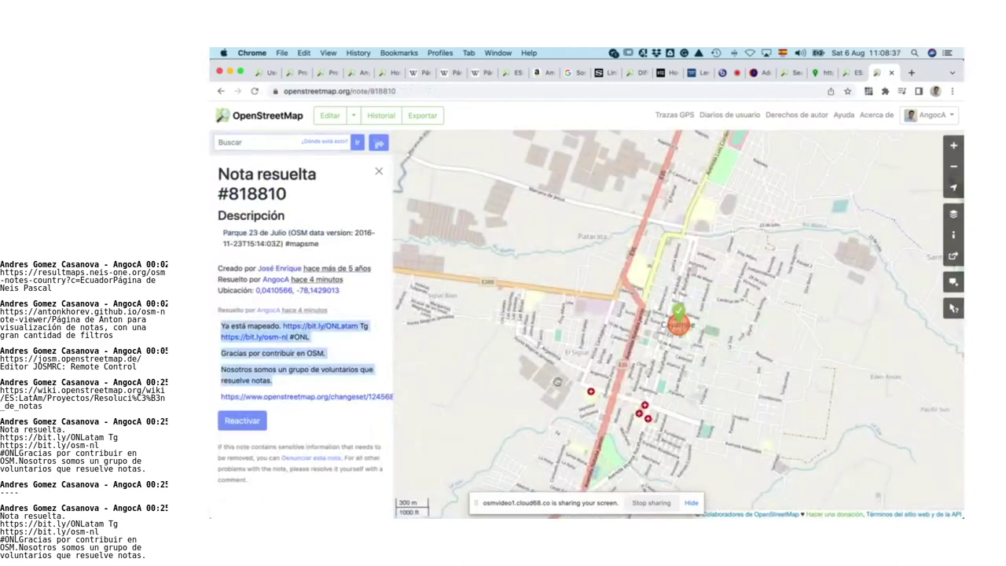
Step: Switch to JOSM, close note 818811 with the copied "Ya está mapeado" comment, and upload the note change
{"action": "key", "text": "super+Tab"}
{"action": "left_click", "coordinate": [836, 429]}
{"action": "left_click", "coordinate": [853, 483]}
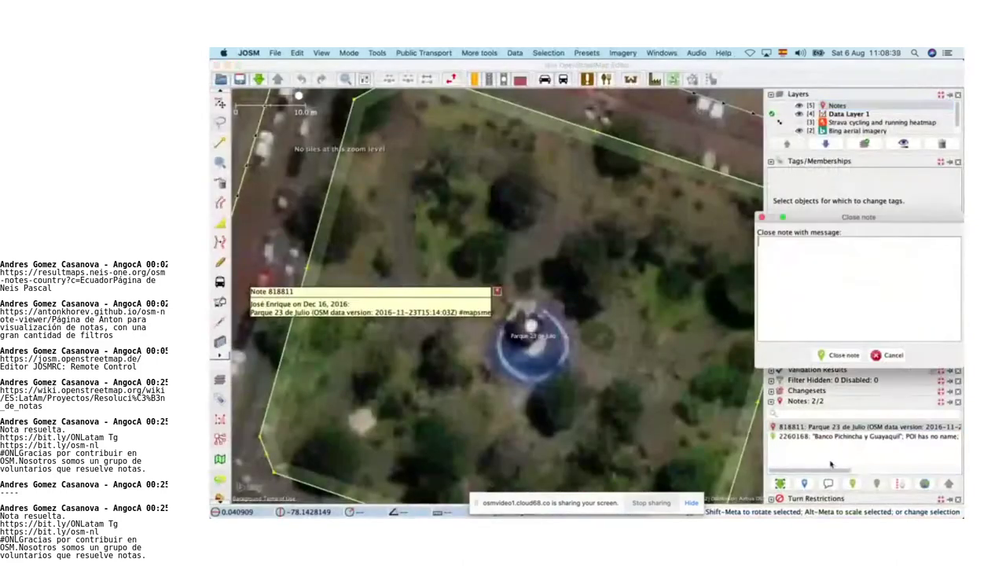
{"action": "type", "text": "Ya está mapeado. https://bit.ly/ONLatam Tg https://bit.ly/osm-nl #ONLatam  Gracias por contribuir en OSM.  Nosotros somos un grupo de voluntarios que resuelve notas."}
{"action": "left_click", "coordinate": [843, 355]}
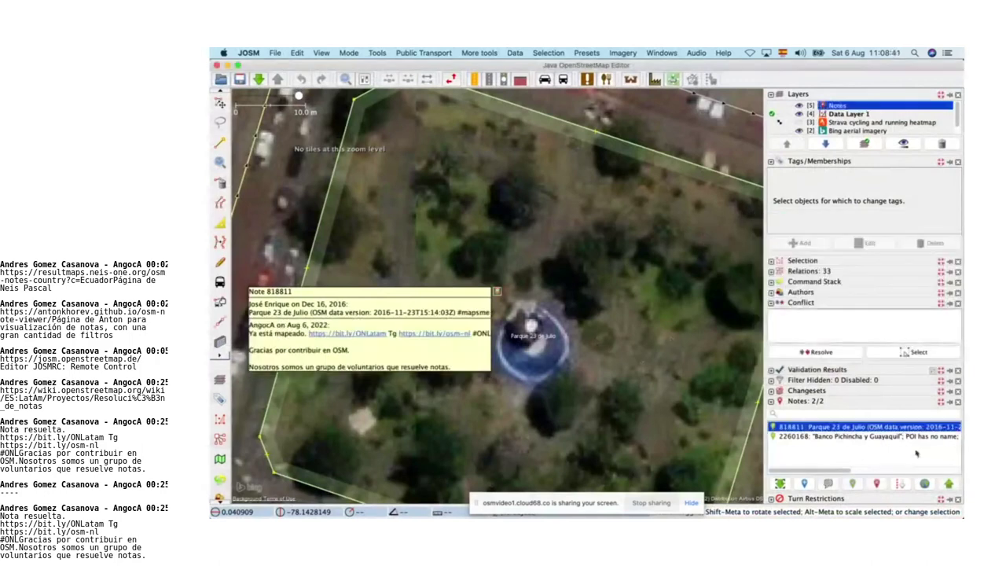
{"action": "left_click", "coordinate": [949, 484]}
Step: Switch to the note viewer in Chrome, select note 821504 (SUMIPLAST) instead of 818811, and load it into JOSM through remote control
{"action": "key", "text": "super+Tab"}
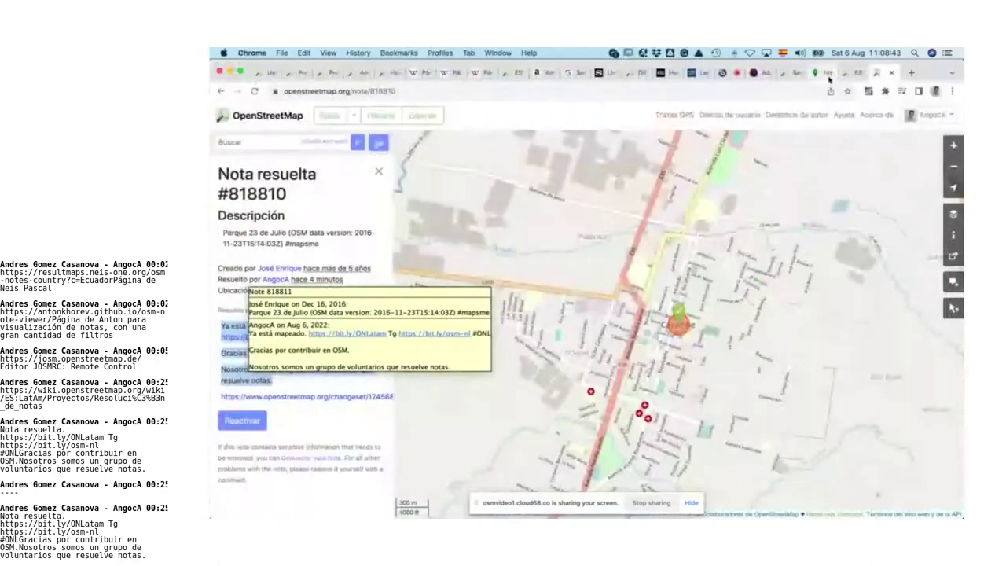
{"action": "left_click", "coordinate": [821, 72]}
{"action": "left_click", "coordinate": [218, 216]}
{"action": "left_click", "coordinate": [218, 204]}
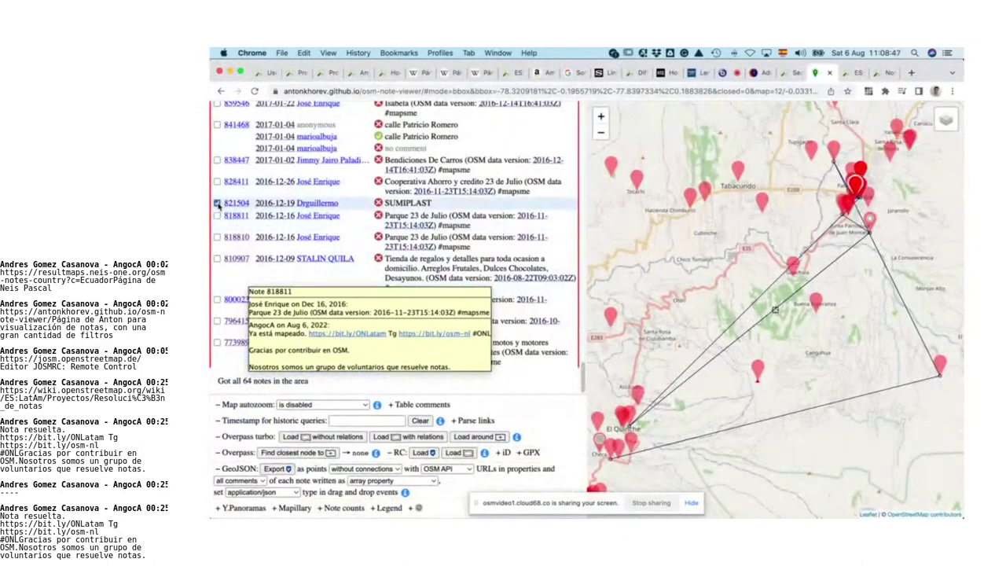
{"action": "key", "text": "super+Tab"}
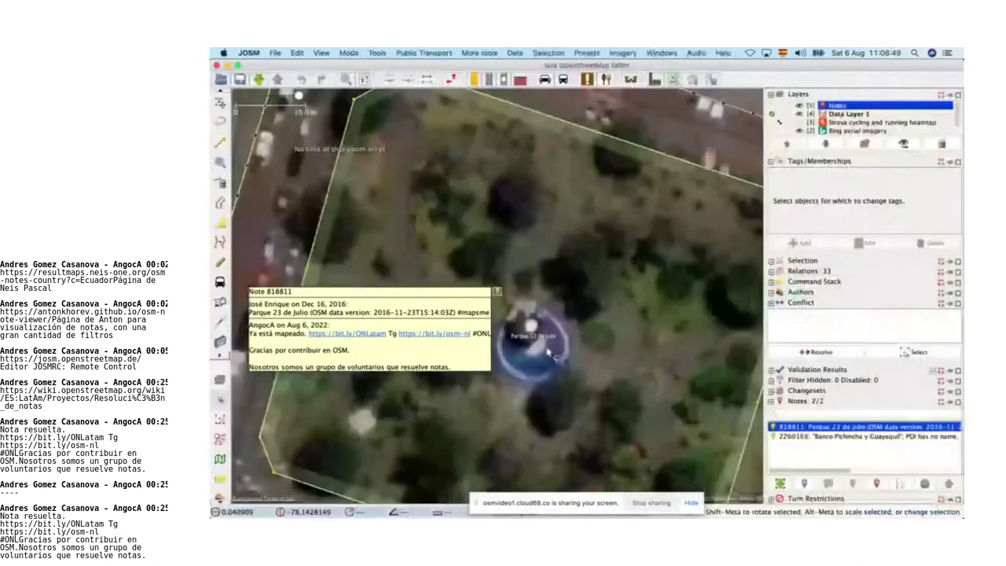
{"action": "key", "text": "super+Tab"}
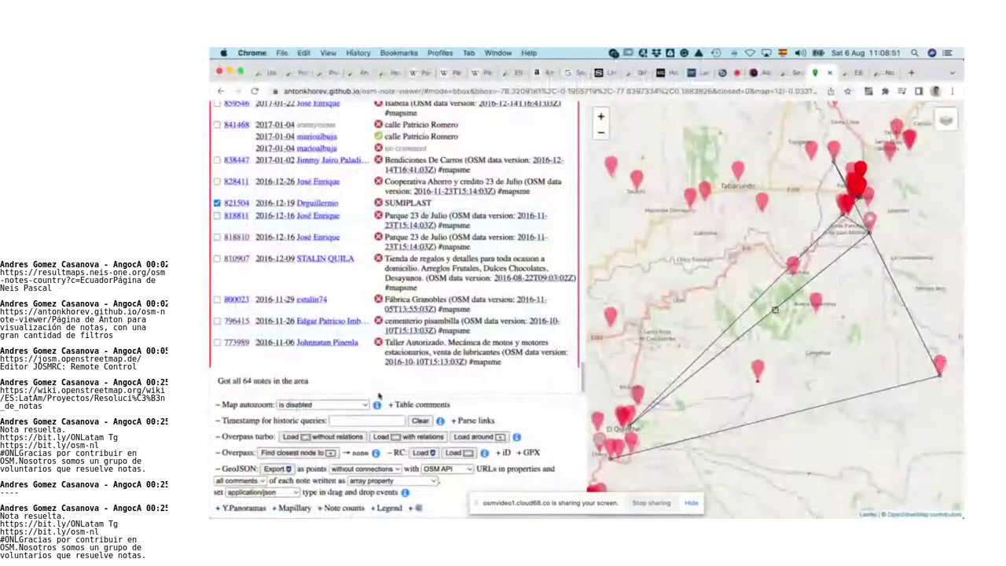
{"action": "left_click", "coordinate": [425, 454]}
Step: Select the existing SUMIPLAST shop node beside the note and examine its tags
{"action": "left_click", "coordinate": [462, 295]}
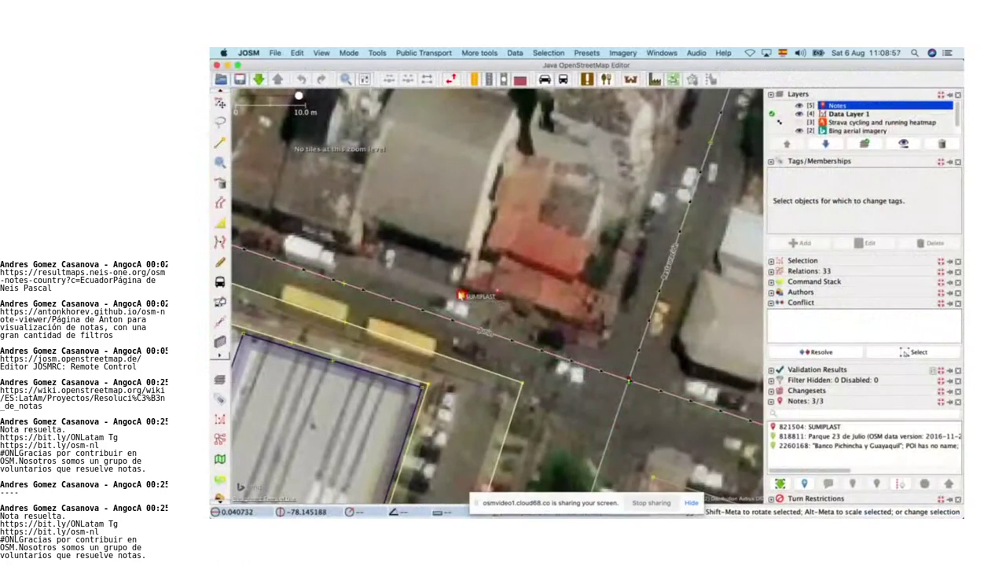
{"action": "scroll", "coordinate": [540, 336], "scroll_direction": "down", "scroll_amount": 2}
{"action": "scroll", "coordinate": [541, 336], "scroll_direction": "down", "scroll_amount": 2}
{"action": "scroll", "coordinate": [541, 337], "scroll_direction": "up", "scroll_amount": 6}
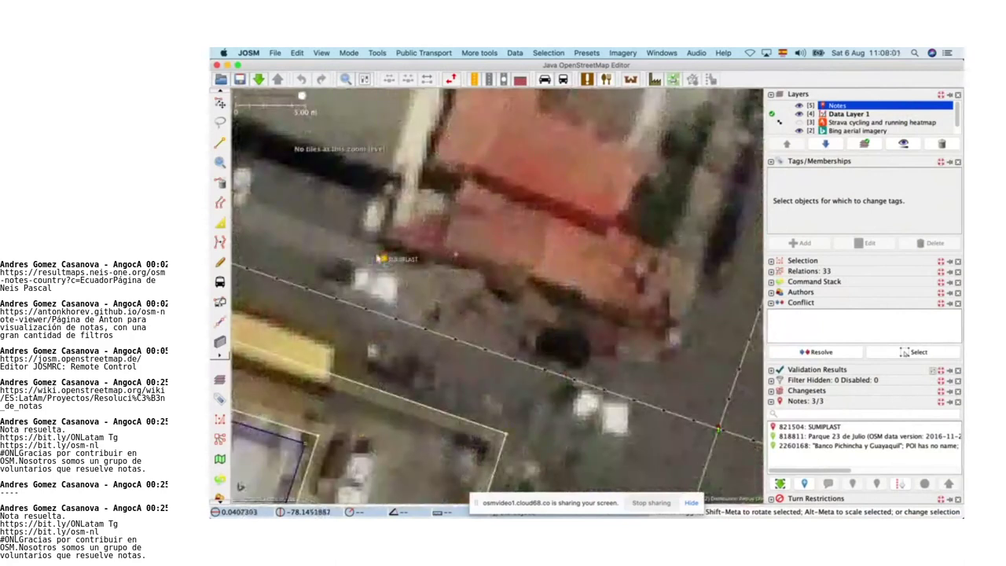
{"action": "left_click", "coordinate": [441, 259]}
{"action": "scroll", "coordinate": [884, 198], "scroll_direction": "down", "scroll_amount": 2}
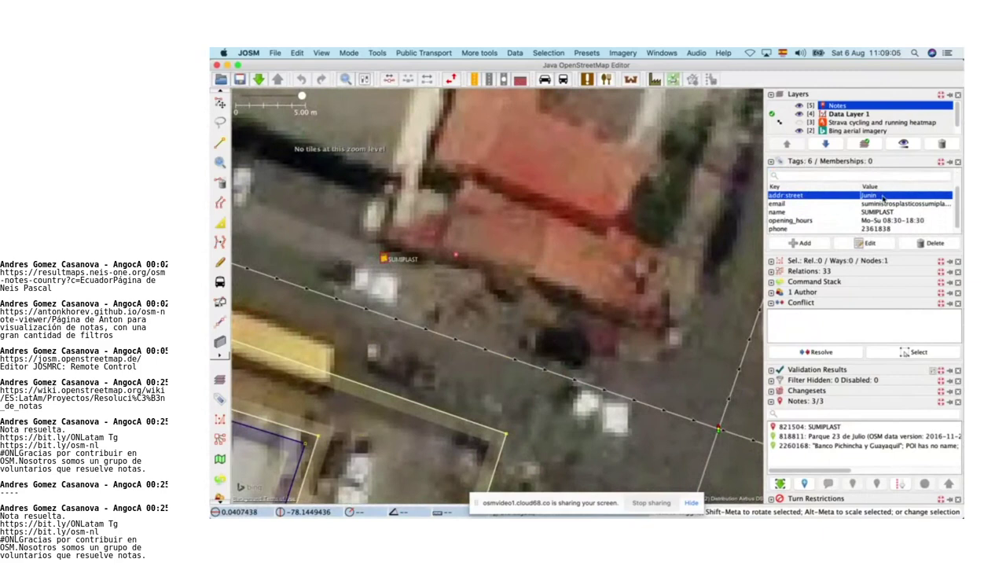
{"action": "scroll", "coordinate": [906, 213], "scroll_direction": "down", "scroll_amount": 1}
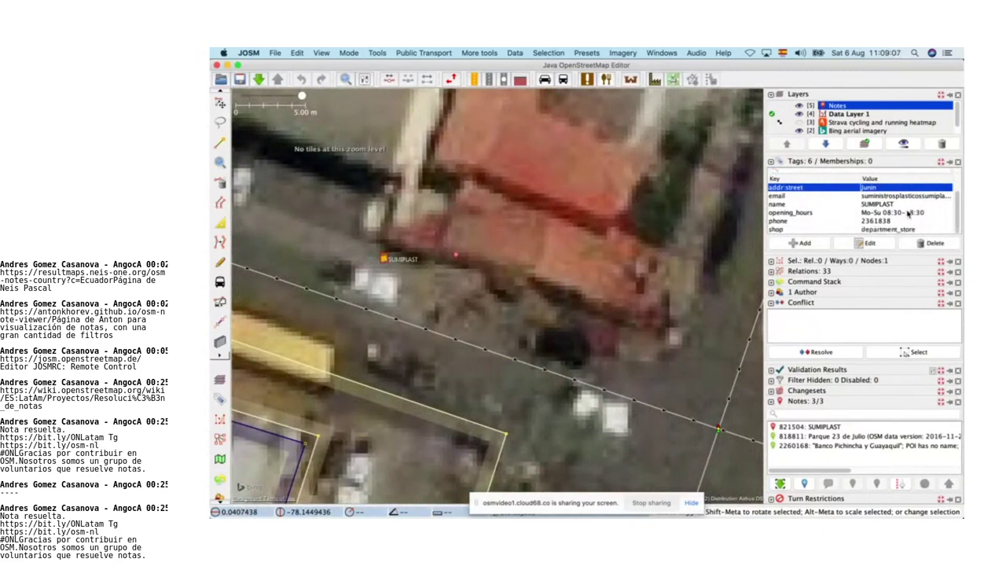
Step: Draw three adjoining rectangular buildings over the red-roofed structure beside the SUMIPLAST node
{"action": "scroll", "coordinate": [515, 230], "scroll_direction": "up", "scroll_amount": 2}
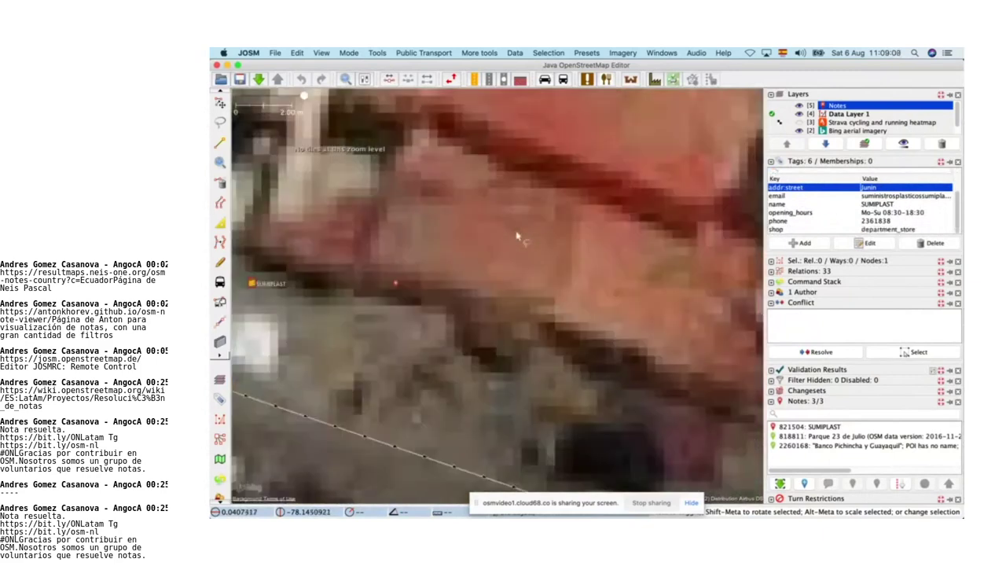
{"action": "scroll", "coordinate": [517, 236], "scroll_direction": "down", "scroll_amount": 2}
{"action": "key", "text": "b"}
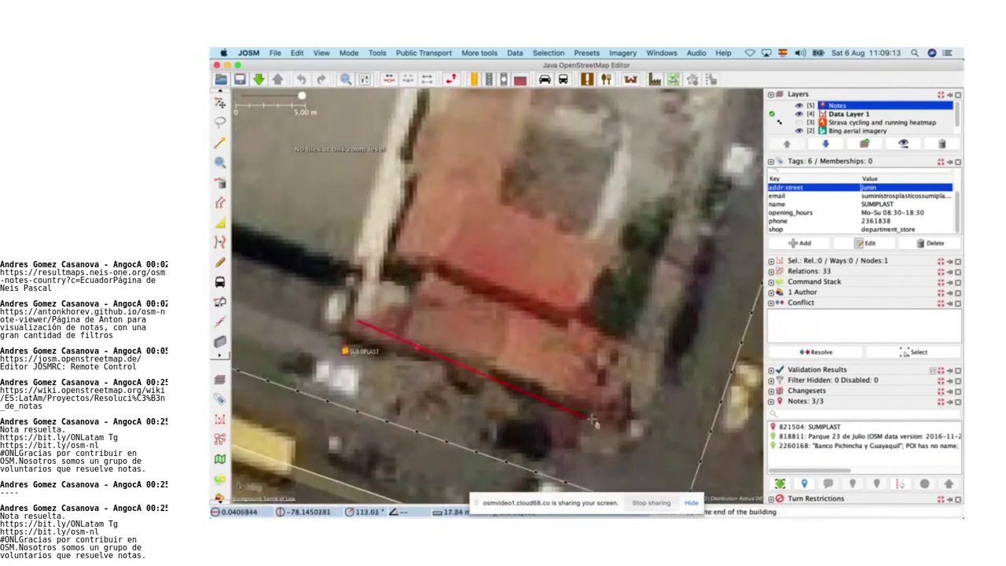
{"action": "left_click", "coordinate": [620, 417]}
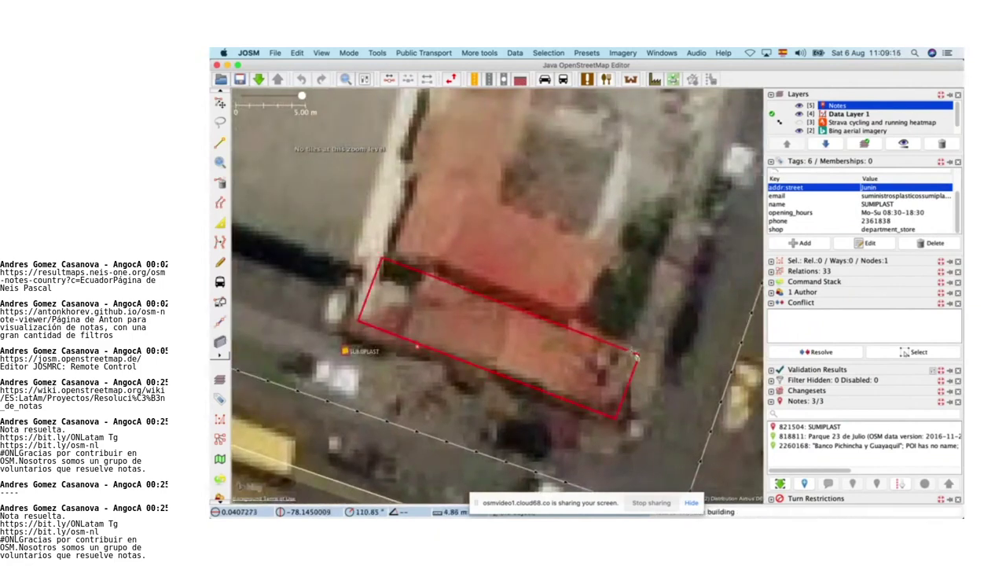
{"action": "left_click", "coordinate": [640, 351]}
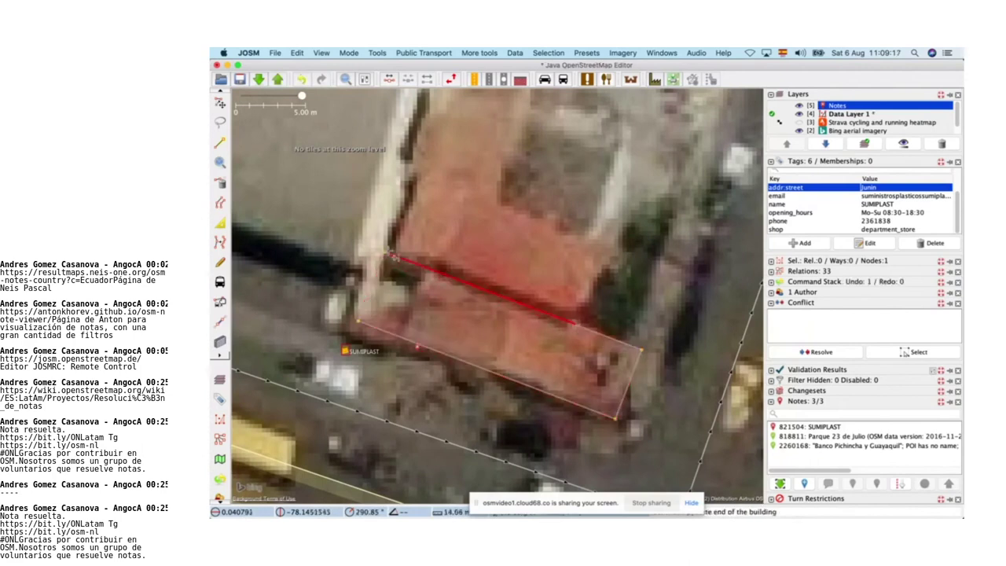
{"action": "left_click", "coordinate": [386, 252]}
{"action": "left_click", "coordinate": [429, 176]}
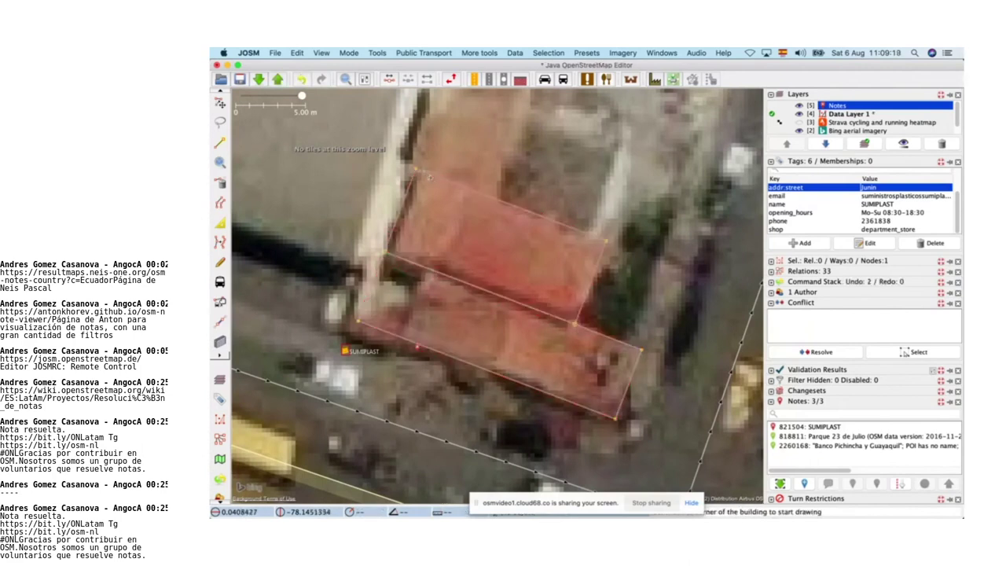
{"action": "scroll", "coordinate": [476, 195], "scroll_direction": "down", "scroll_amount": 2}
{"action": "left_click", "coordinate": [486, 195]}
{"action": "left_click", "coordinate": [445, 182]}
{"action": "left_click", "coordinate": [476, 132]}
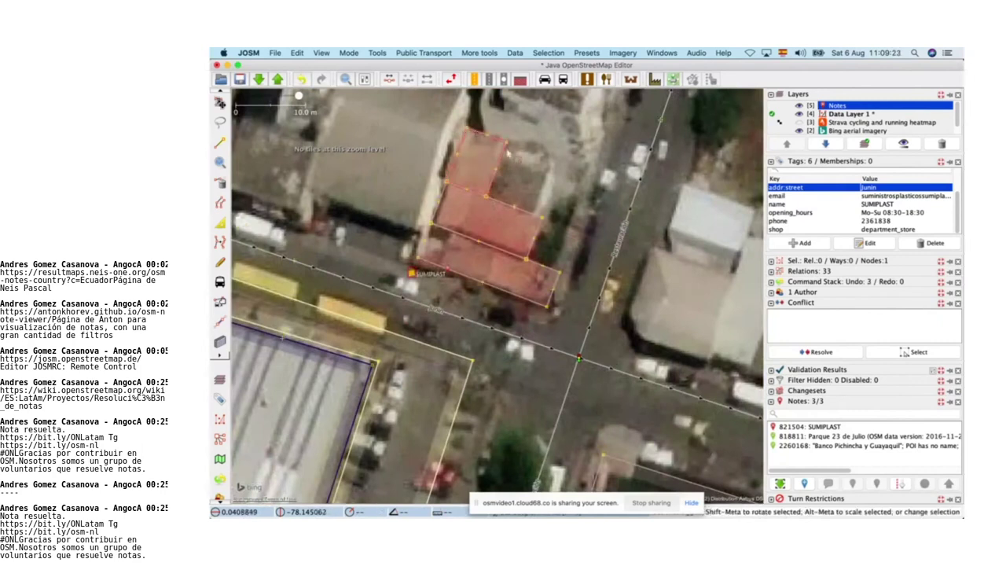
Step: Select all three adjoining red-roofed buildings and join them into a single building outline
{"action": "left_click", "coordinate": [513, 214], "text": "shift"}
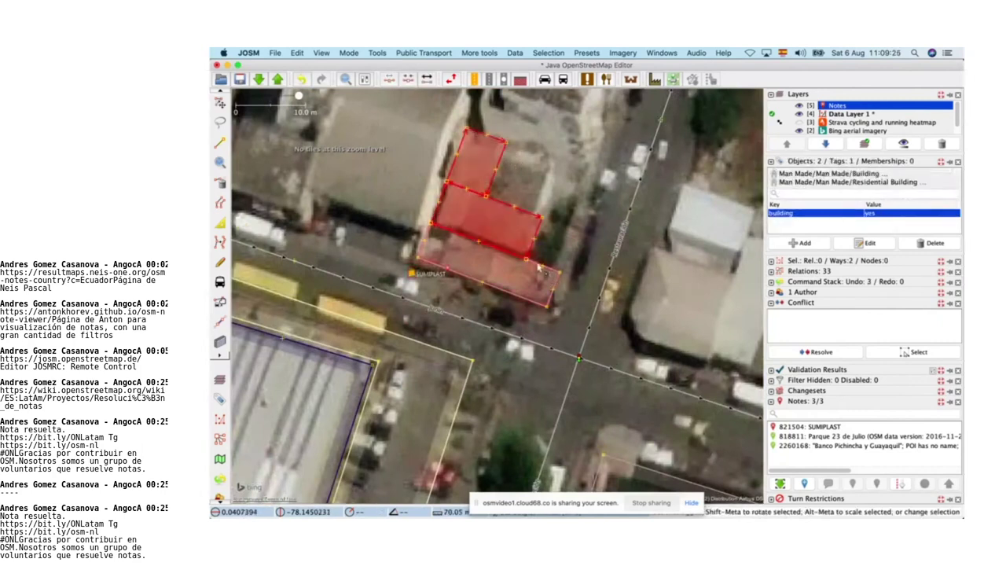
{"action": "left_click", "coordinate": [539, 269], "text": "shift"}
{"action": "key", "text": "shift+j"}
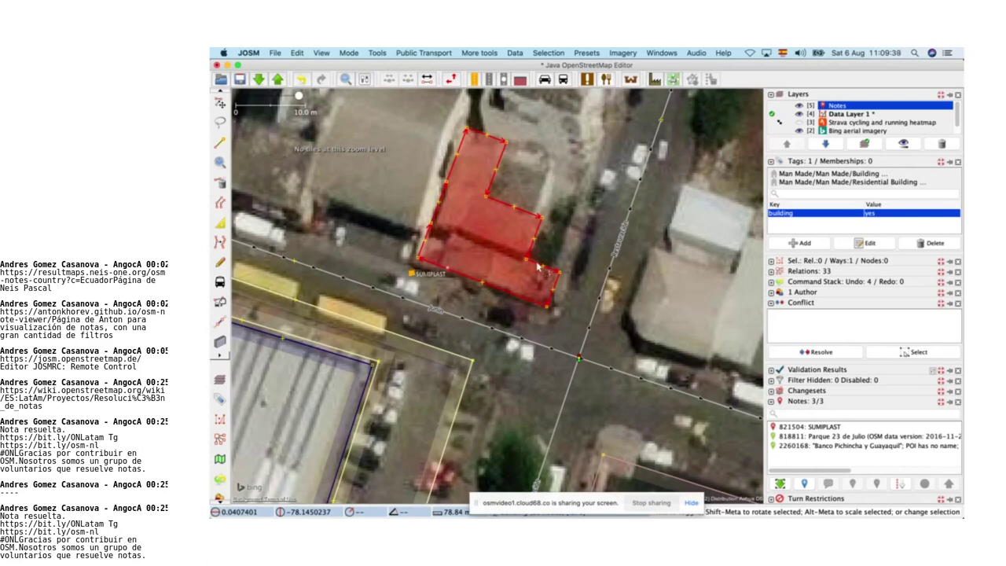
Step: Switch to the note viewer in Chrome, select note 3009099 ("In Calle Esmeraldas"), and load it into JOSM through remote control
{"action": "key", "text": "super+Tab"}
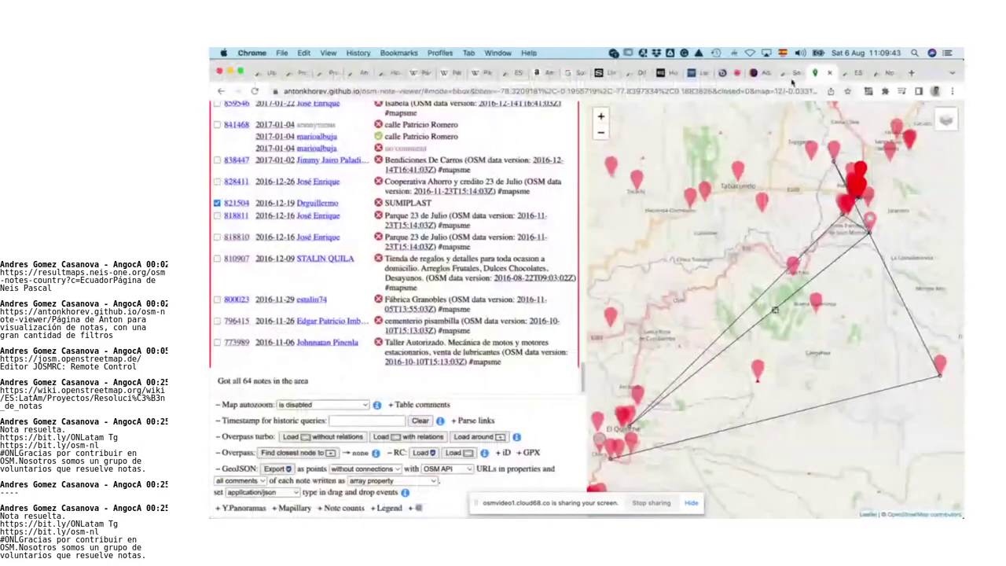
{"action": "scroll", "coordinate": [328, 291], "scroll_direction": "up", "scroll_amount": 5}
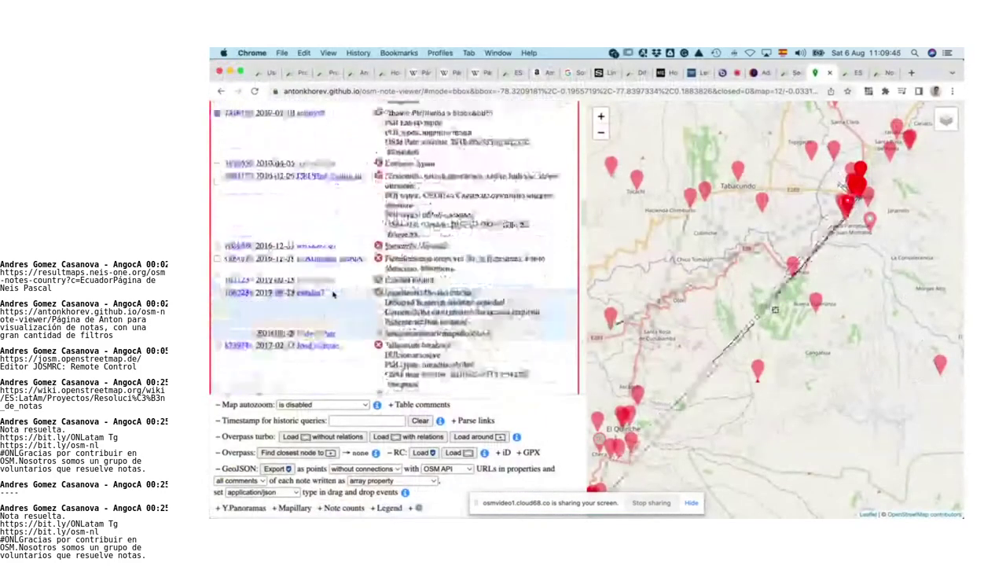
{"action": "scroll", "coordinate": [332, 293], "scroll_direction": "up", "scroll_amount": 10}
{"action": "scroll", "coordinate": [332, 292], "scroll_direction": "down", "scroll_amount": 6}
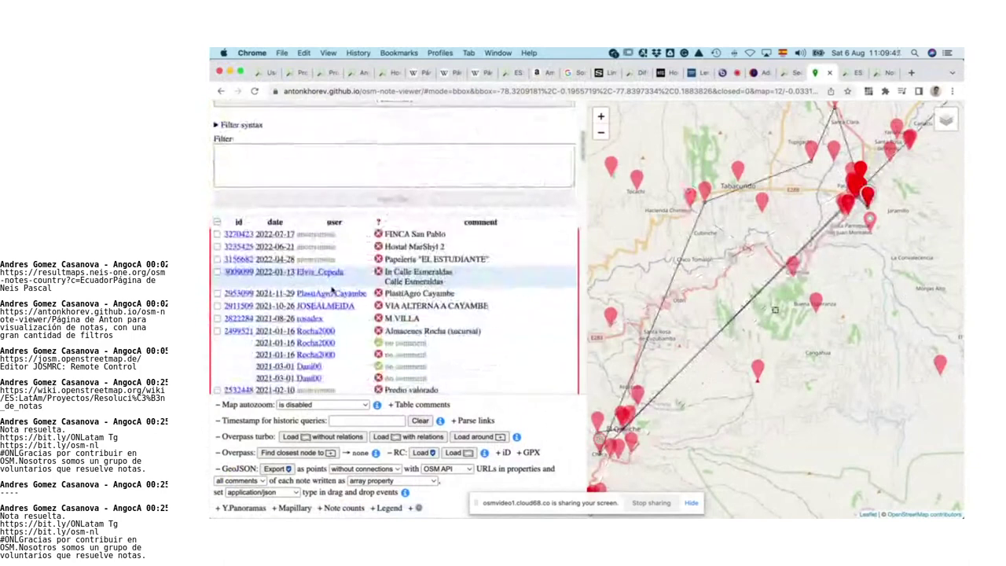
{"action": "scroll", "coordinate": [330, 294], "scroll_direction": "down", "scroll_amount": 1}
{"action": "left_click", "coordinate": [217, 257]}
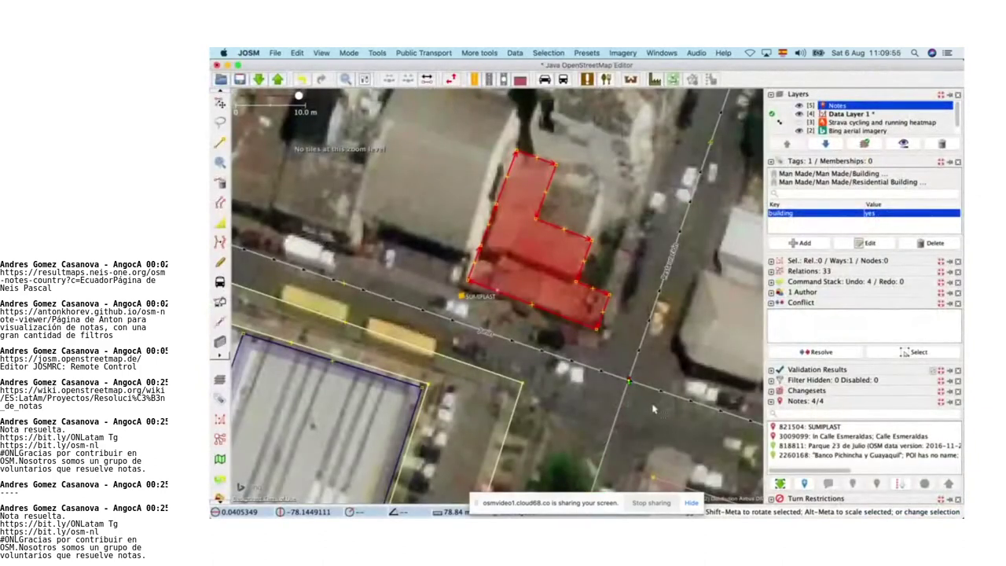
Step: Switch back to the note viewer in Chrome, look through the note list, and send note 3009099 to JOSM again through remote control
{"action": "key", "text": "super+Tab"}
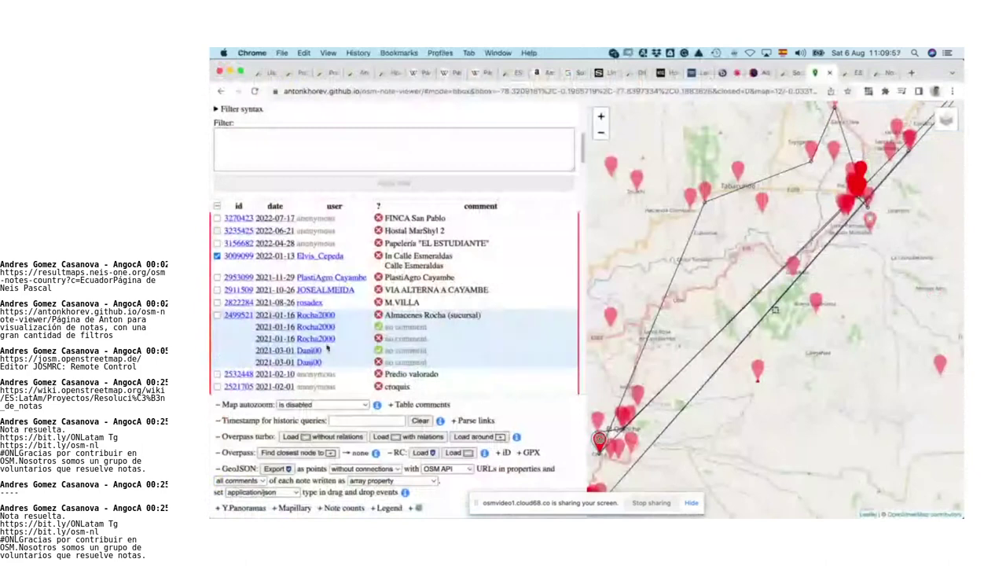
{"action": "scroll", "coordinate": [267, 295], "scroll_direction": "down", "scroll_amount": 10}
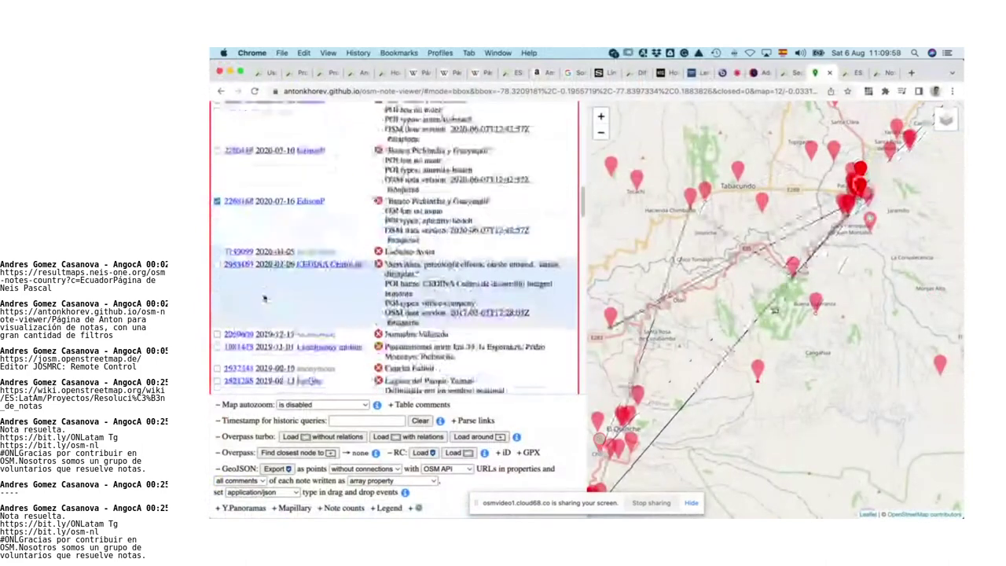
{"action": "scroll", "coordinate": [349, 254], "scroll_direction": "down", "scroll_amount": 5}
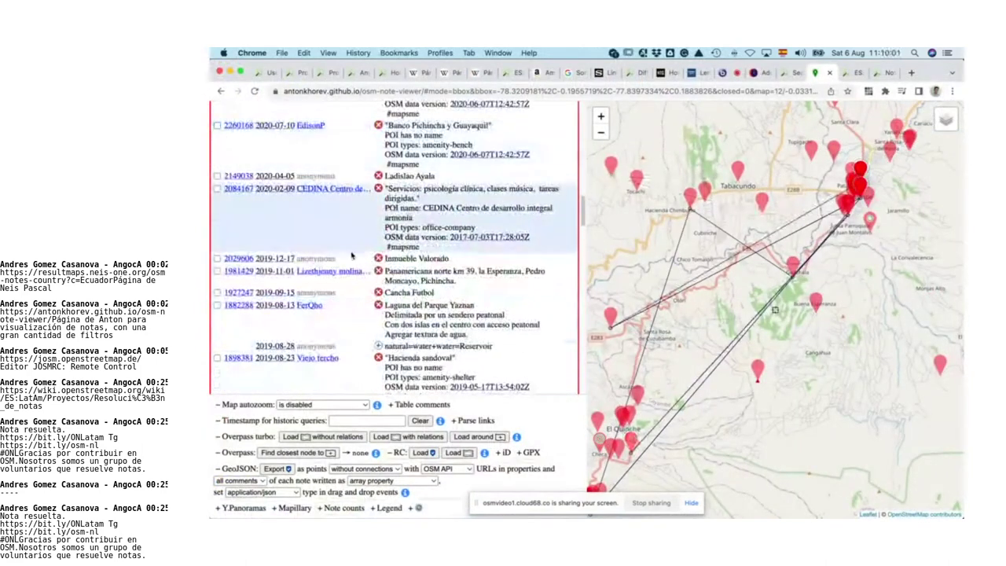
{"action": "scroll", "coordinate": [351, 255], "scroll_direction": "down", "scroll_amount": 10}
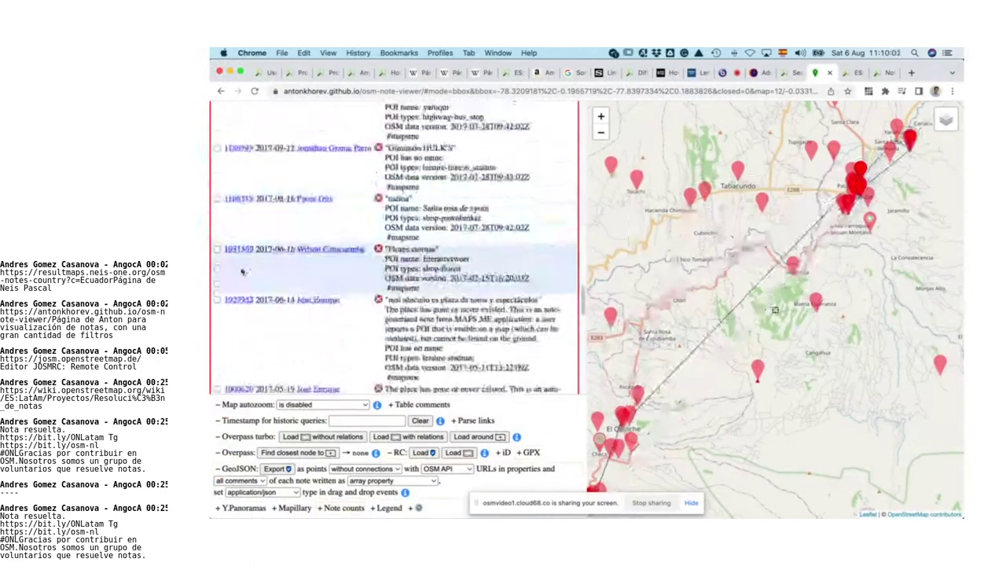
{"action": "scroll", "coordinate": [241, 270], "scroll_direction": "down", "scroll_amount": 10}
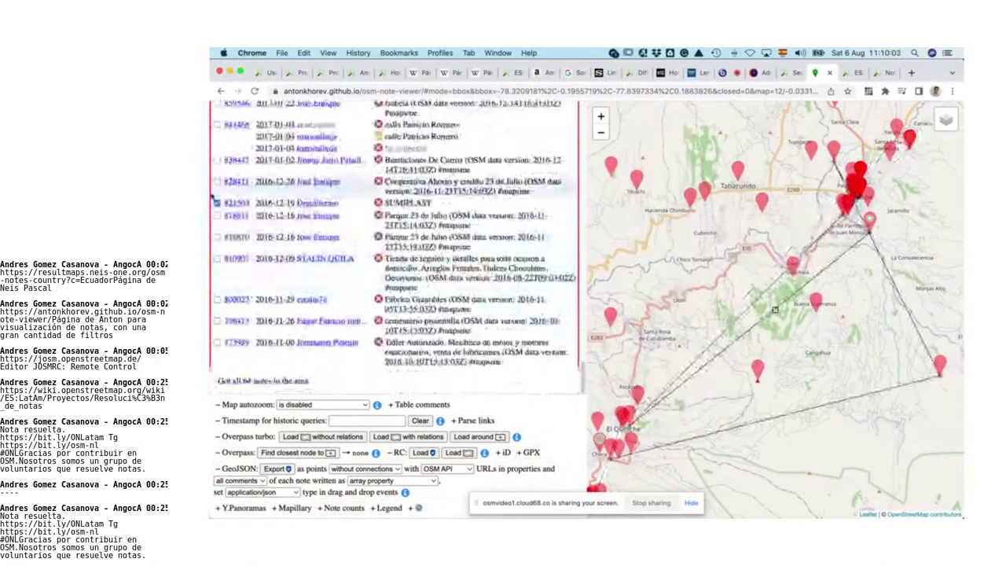
{"action": "left_click", "coordinate": [423, 453]}
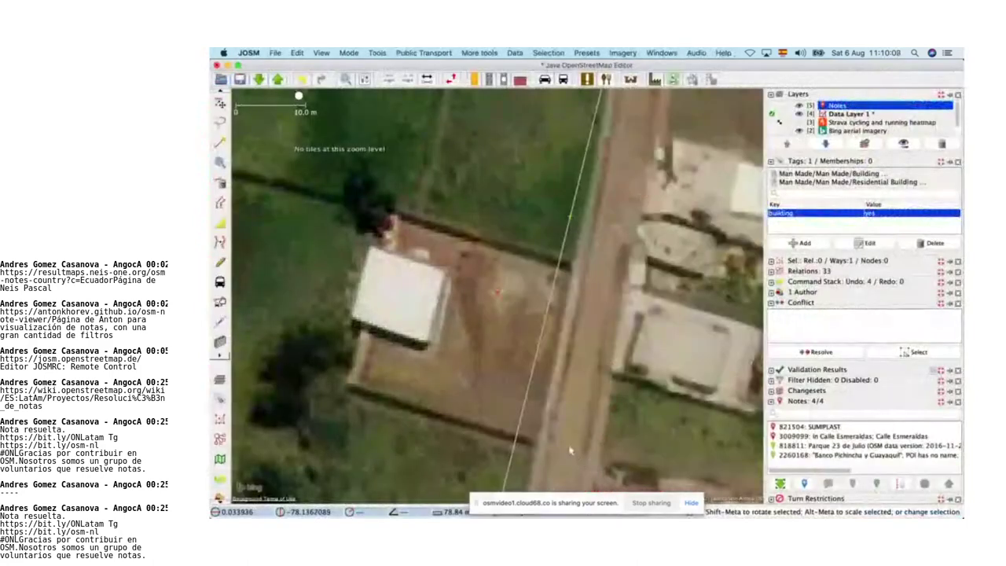
Step: Select note 3009099 and check the tags of the residential street beside it and of the crossing street Chimborazo
{"action": "left_click", "coordinate": [496, 291]}
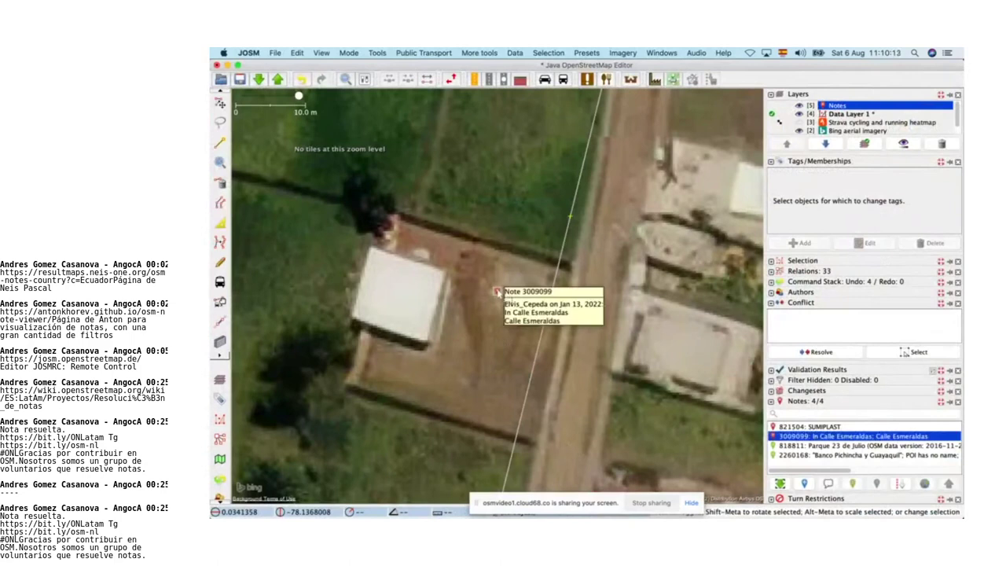
{"action": "scroll", "coordinate": [468, 306], "scroll_direction": "down", "scroll_amount": 3}
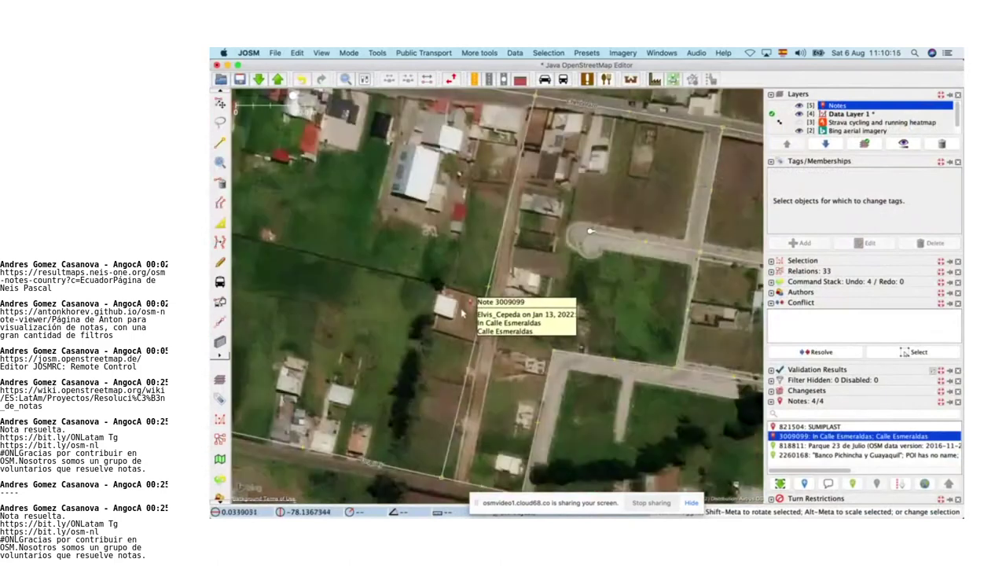
{"action": "left_click", "coordinate": [499, 263]}
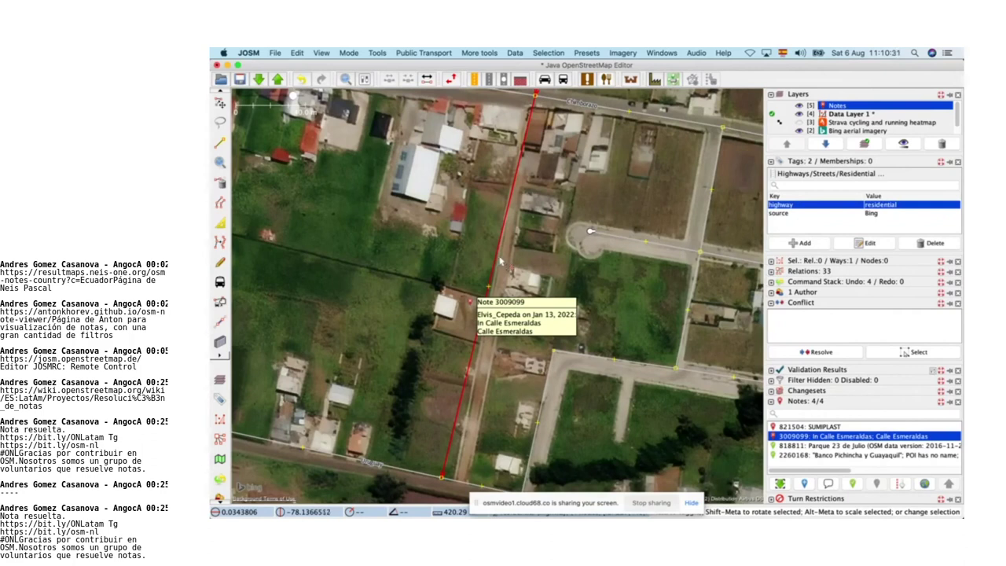
{"action": "left_click", "coordinate": [586, 104]}
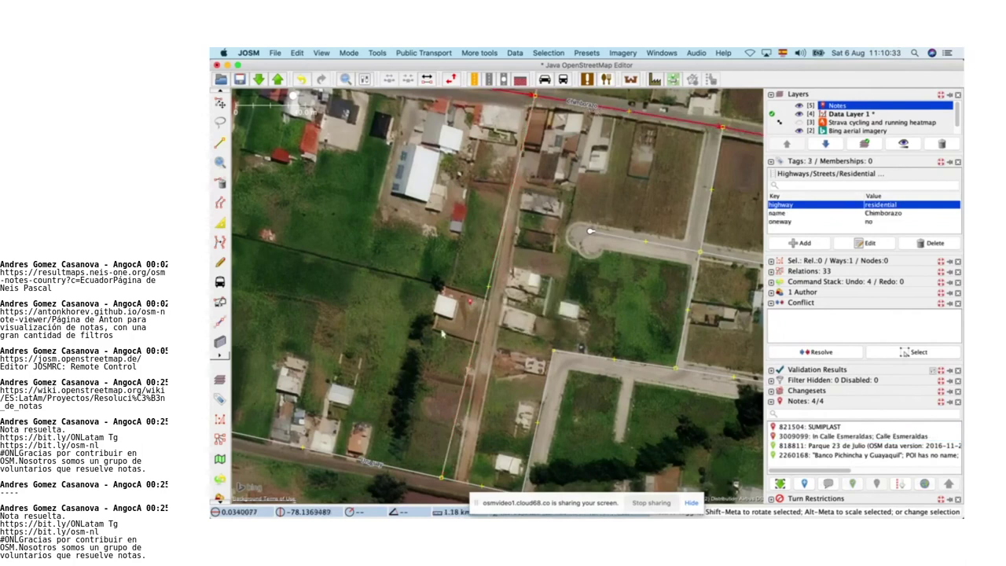
Step: Hide the Bing imagery and the data layer, and check the street names around the note on the OpenStreetMap Carto map
{"action": "key", "text": "3"}
{"action": "scroll", "coordinate": [356, 471], "scroll_direction": "down", "scroll_amount": 3}
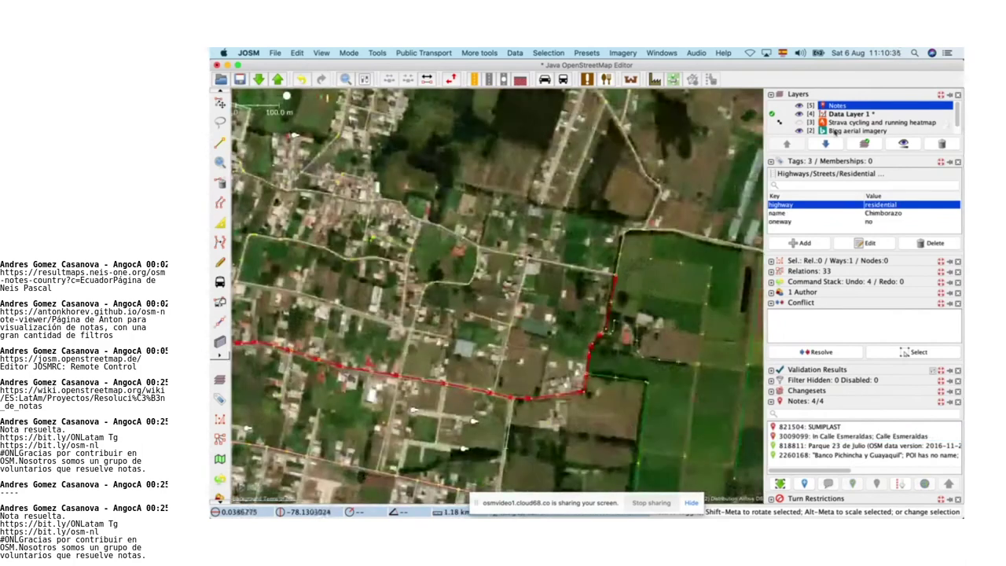
{"action": "left_click", "coordinate": [798, 130]}
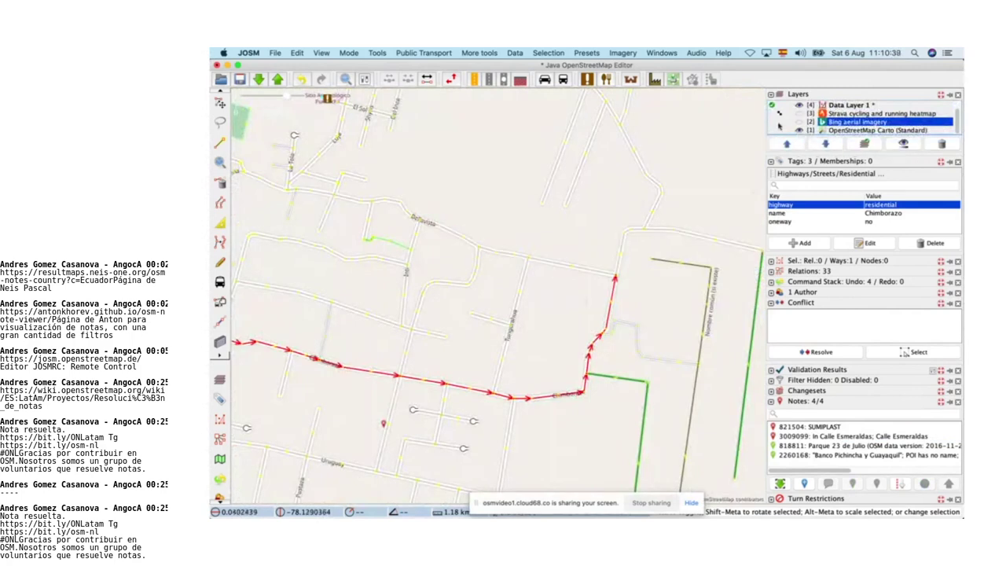
{"action": "left_click", "coordinate": [799, 106]}
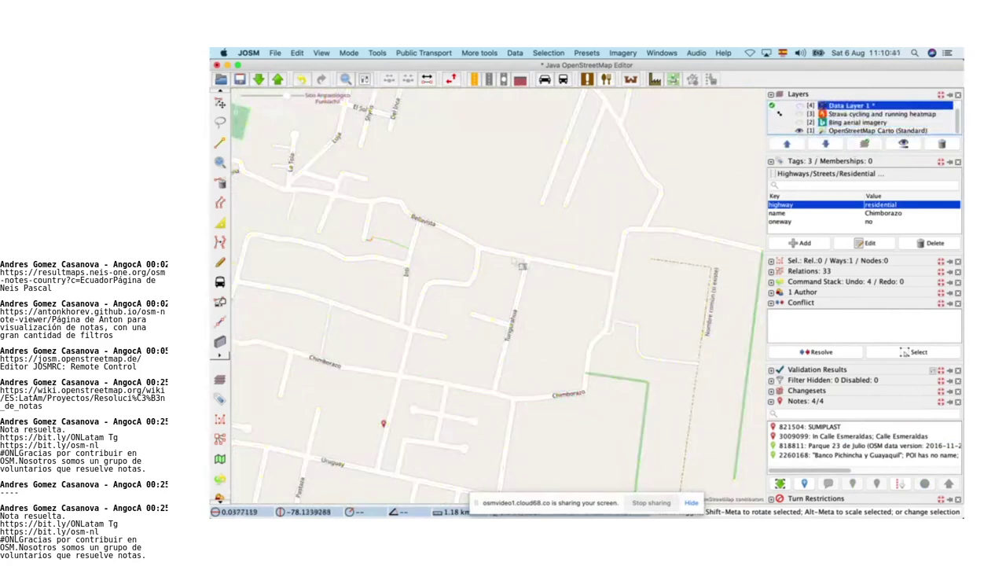
{"action": "left_click_drag", "start_coordinate": [346, 341], "coordinate": [482, 387]}
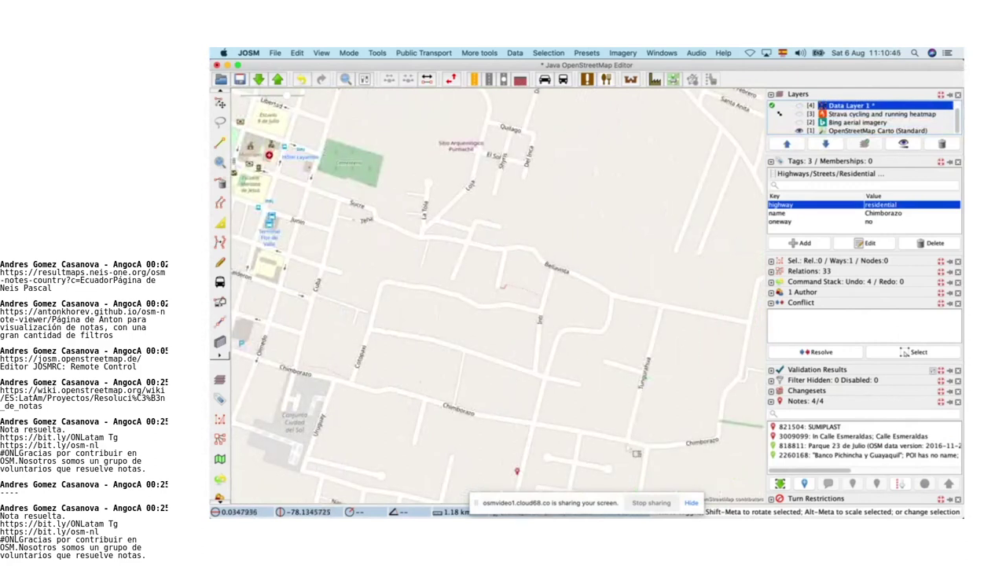
{"action": "left_click_drag", "start_coordinate": [635, 387], "coordinate": [591, 229]}
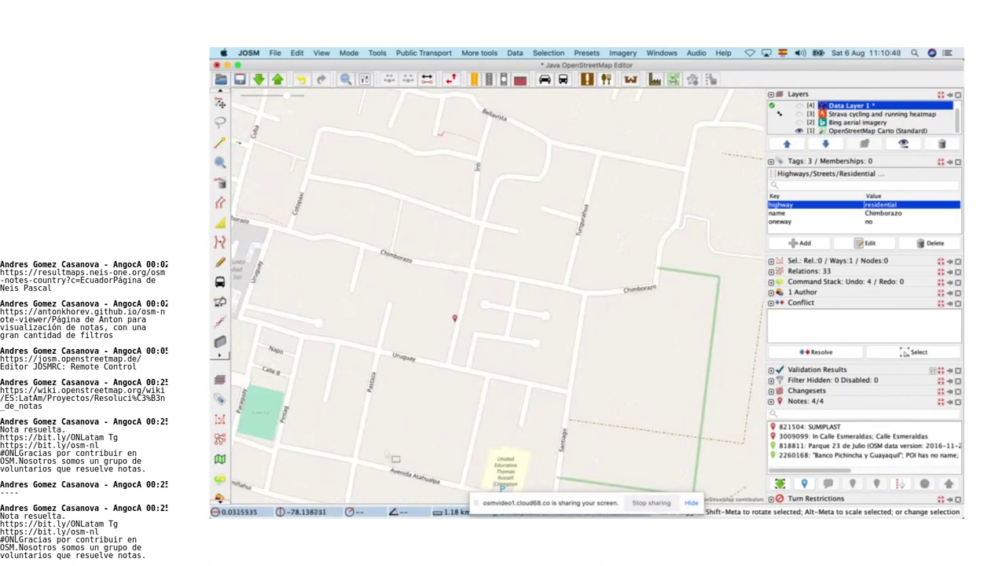
{"action": "left_click_drag", "start_coordinate": [386, 453], "coordinate": [477, 436]}
{"action": "left_click_drag", "start_coordinate": [527, 330], "coordinate": [511, 403]}
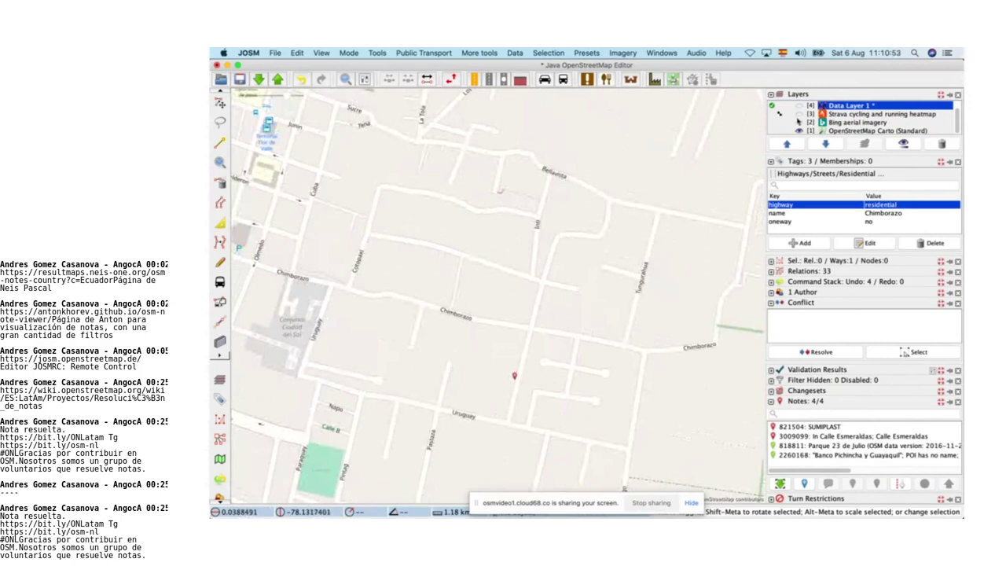
Step: Show the data layer over the Carto map and select the residential street running past note 3009099 to check its tags
{"action": "left_click", "coordinate": [802, 107]}
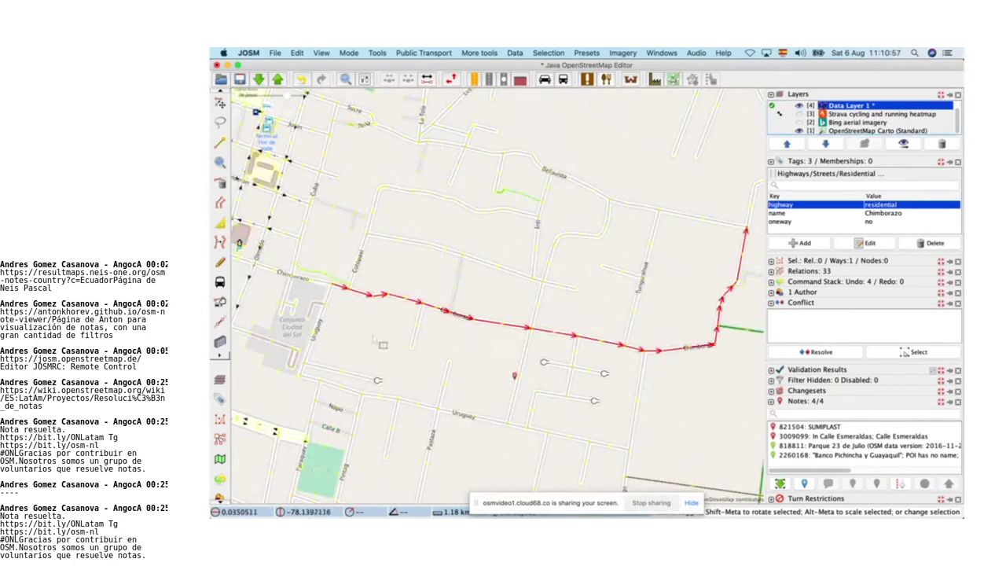
{"action": "scroll", "coordinate": [383, 344], "scroll_direction": "up", "scroll_amount": 5}
{"action": "scroll", "coordinate": [432, 350], "scroll_direction": "up", "scroll_amount": 1}
{"action": "scroll", "coordinate": [440, 352], "scroll_direction": "down", "scroll_amount": 2}
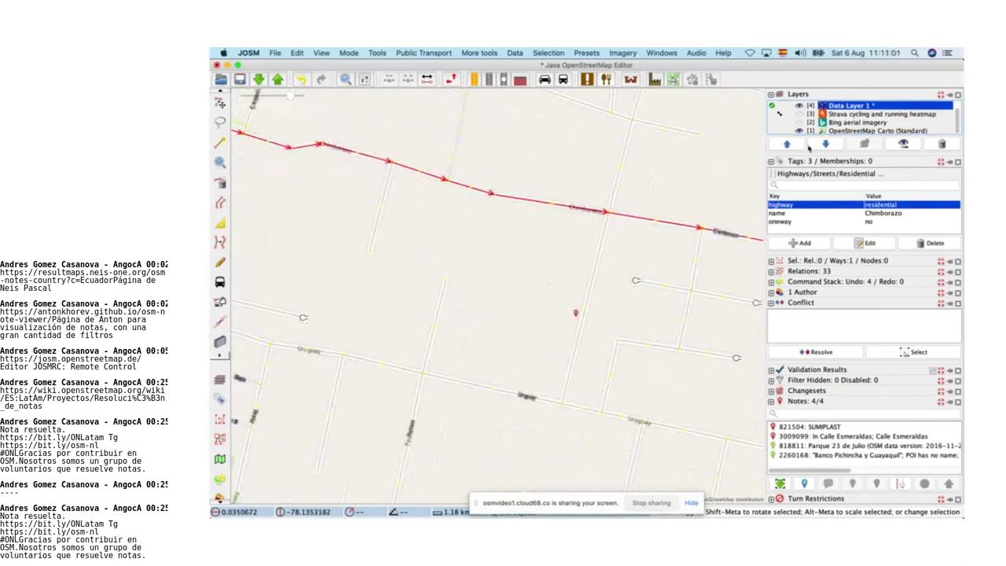
{"action": "scroll", "coordinate": [646, 330], "scroll_direction": "down", "scroll_amount": 3}
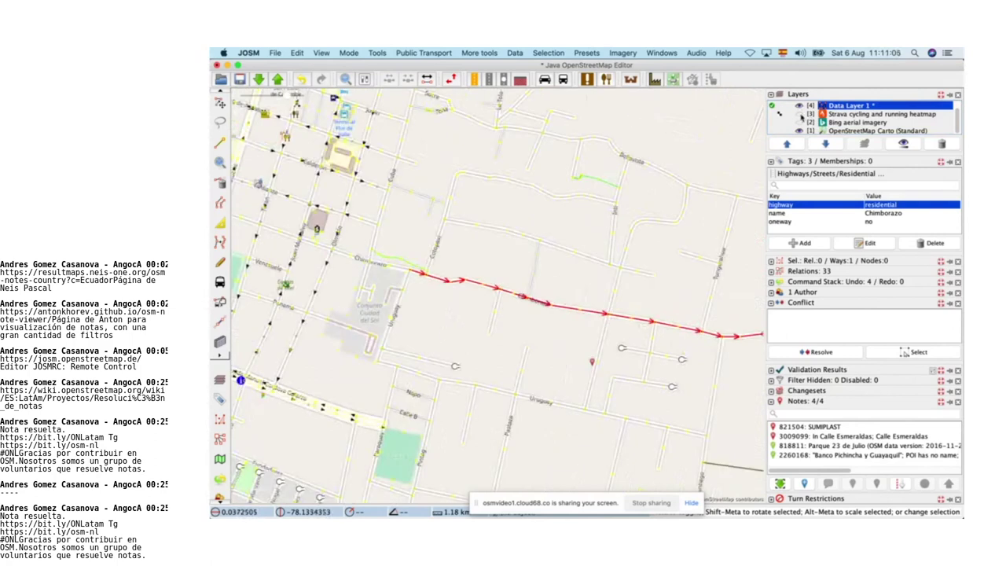
{"action": "left_click", "coordinate": [612, 346]}
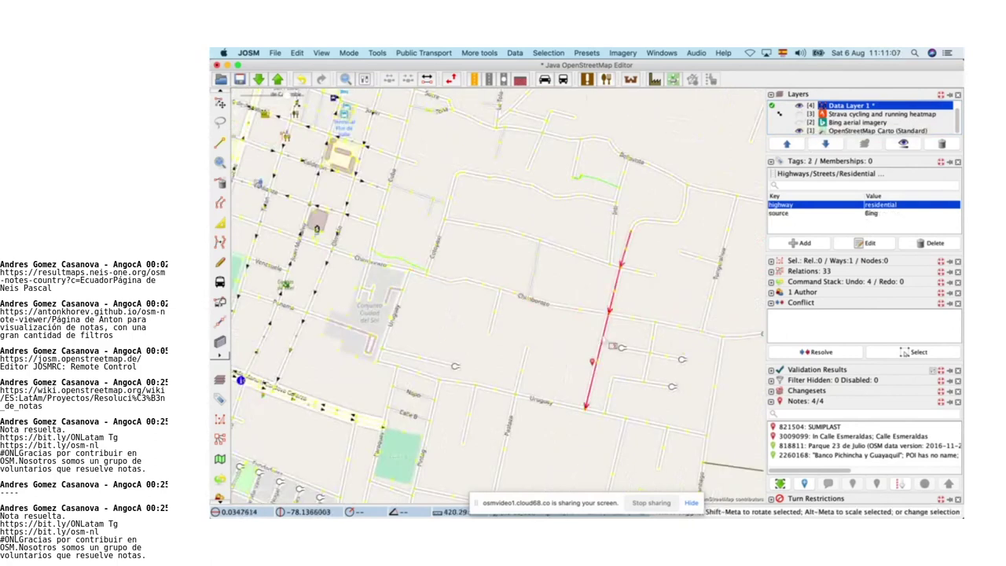
Step: Show the Bing aerial imagery instead of the Carto map and inspect the street's continuation and the curved residential street joining it
{"action": "left_click", "coordinate": [799, 122]}
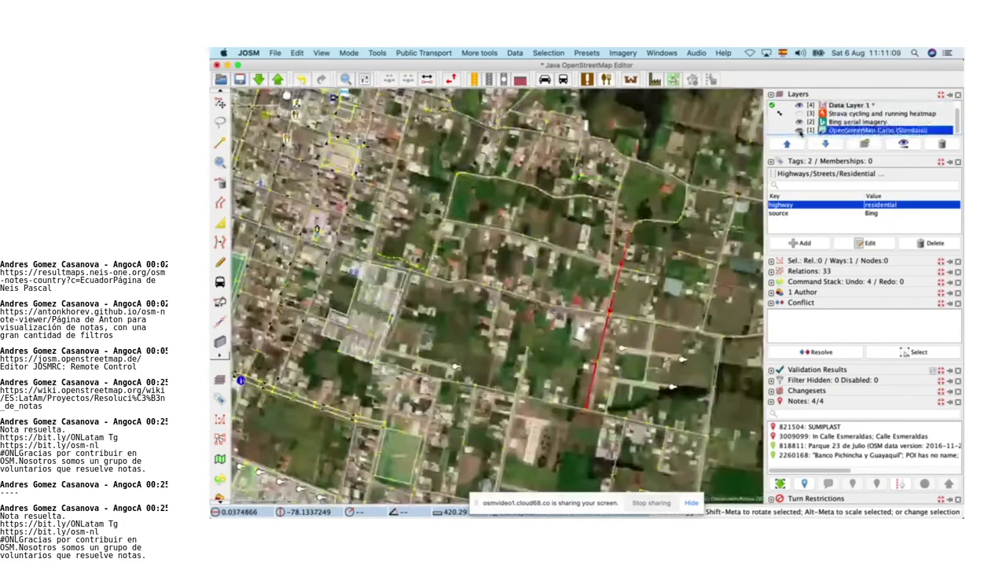
{"action": "scroll", "coordinate": [585, 352], "scroll_direction": "up", "scroll_amount": 3}
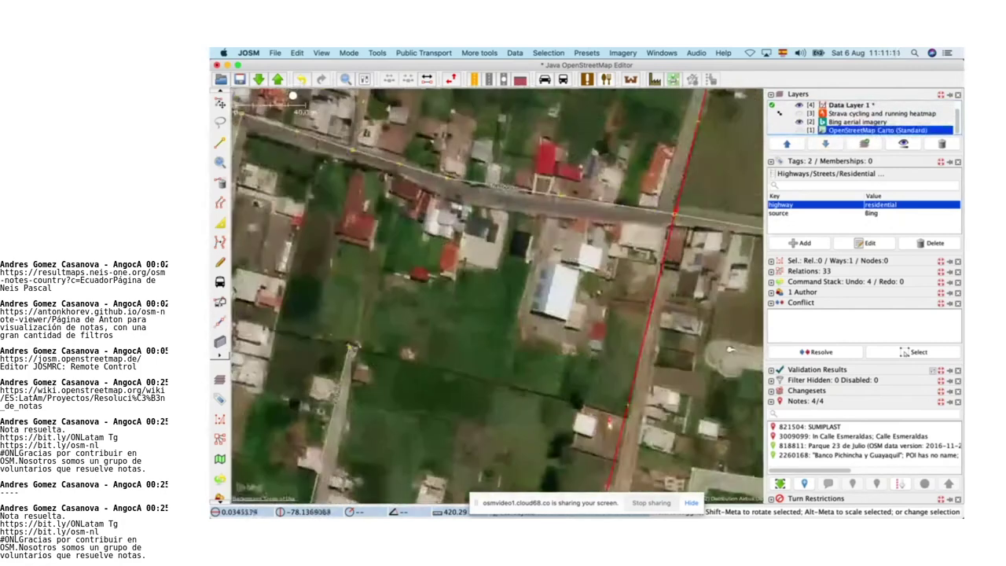
{"action": "left_click_drag", "start_coordinate": [674, 249], "coordinate": [477, 476]}
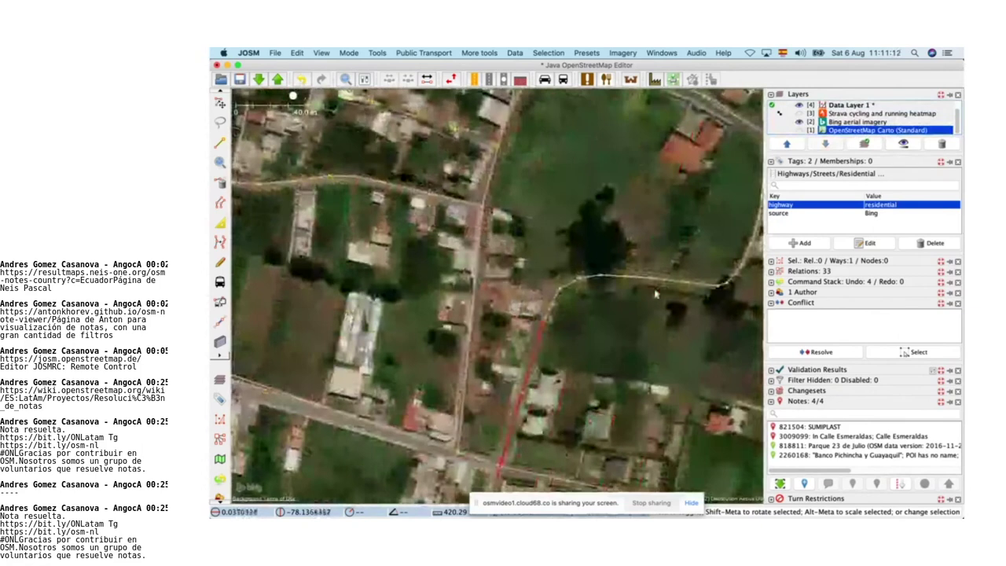
{"action": "left_click", "coordinate": [624, 277]}
{"action": "left_click_drag", "start_coordinate": [694, 253], "coordinate": [606, 269]}
{"action": "scroll", "coordinate": [606, 269], "scroll_direction": "down", "scroll_amount": 3}
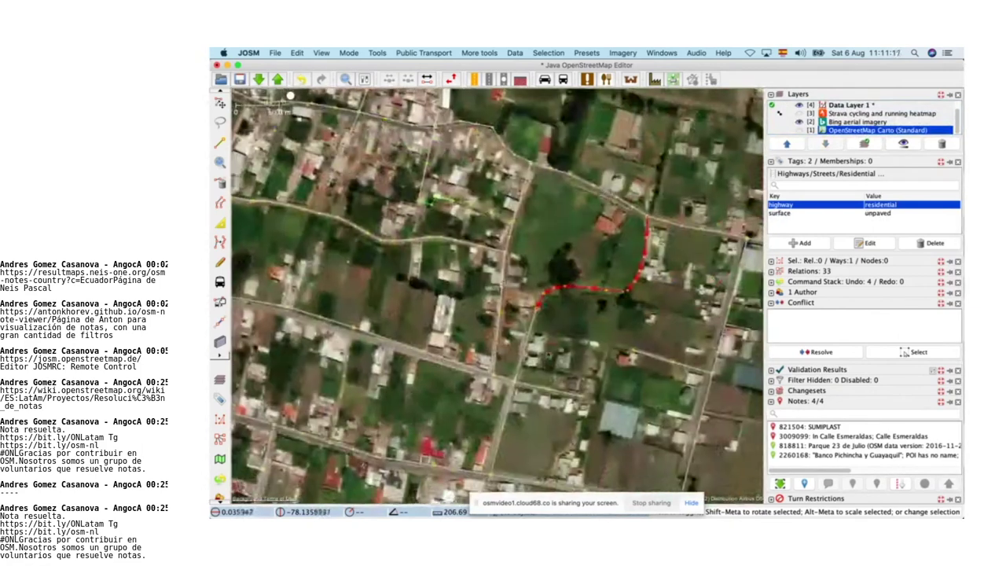
{"action": "left_click_drag", "start_coordinate": [531, 360], "coordinate": [586, 238]}
{"action": "left_click_drag", "start_coordinate": [523, 424], "coordinate": [536, 299]}
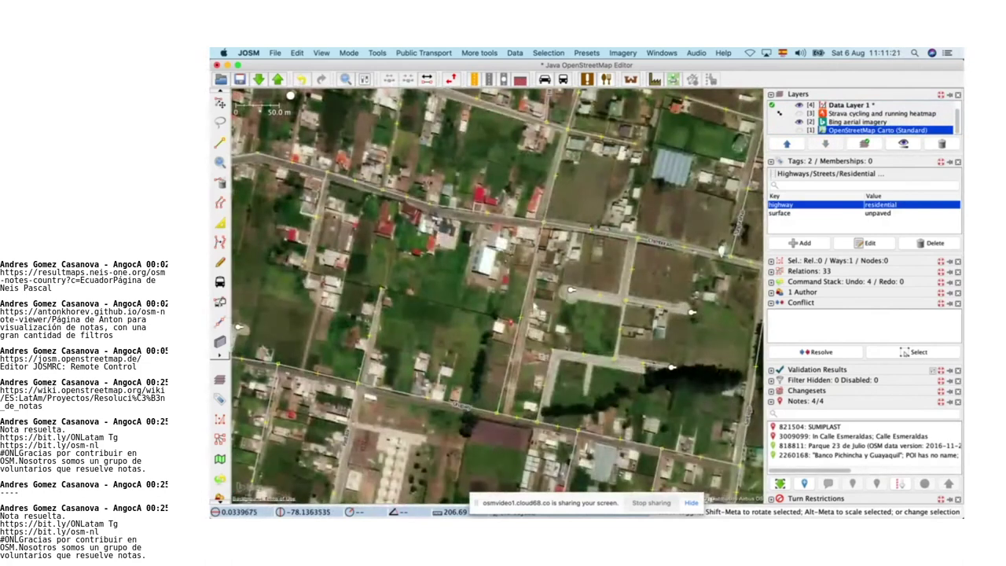
Step: Go to note 821504, move the SUMIPLAST shop node onto the red-roofed building, and review the node's tags
{"action": "double_click", "coordinate": [820, 429]}
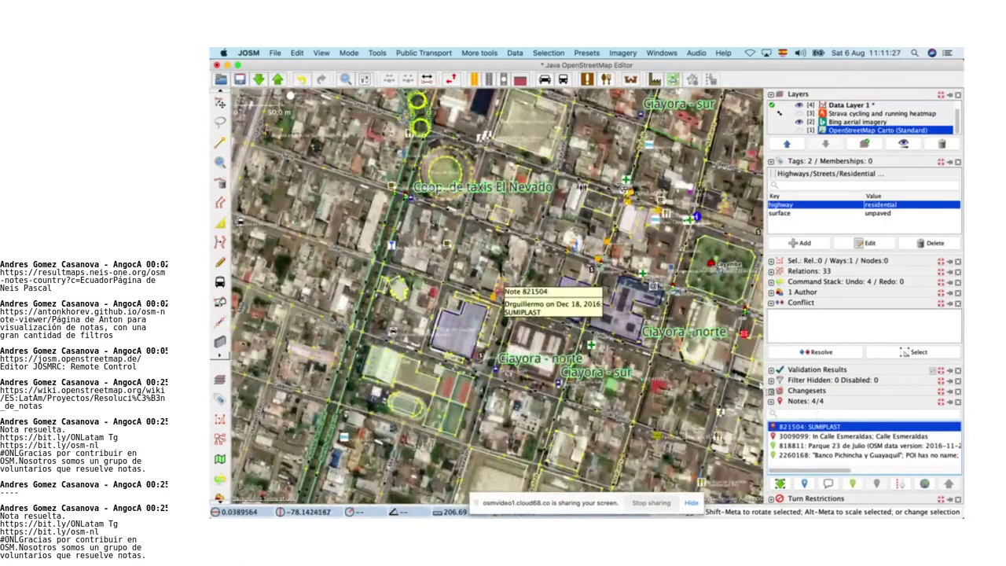
{"action": "scroll", "coordinate": [500, 293], "scroll_direction": "up", "scroll_amount": 5}
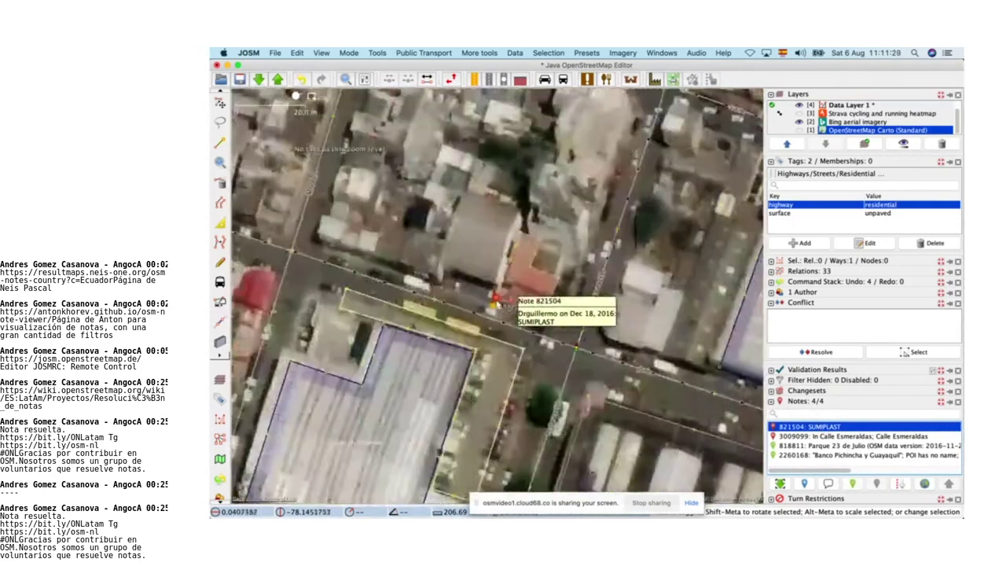
{"action": "scroll", "coordinate": [530, 339], "scroll_direction": "up", "scroll_amount": 2}
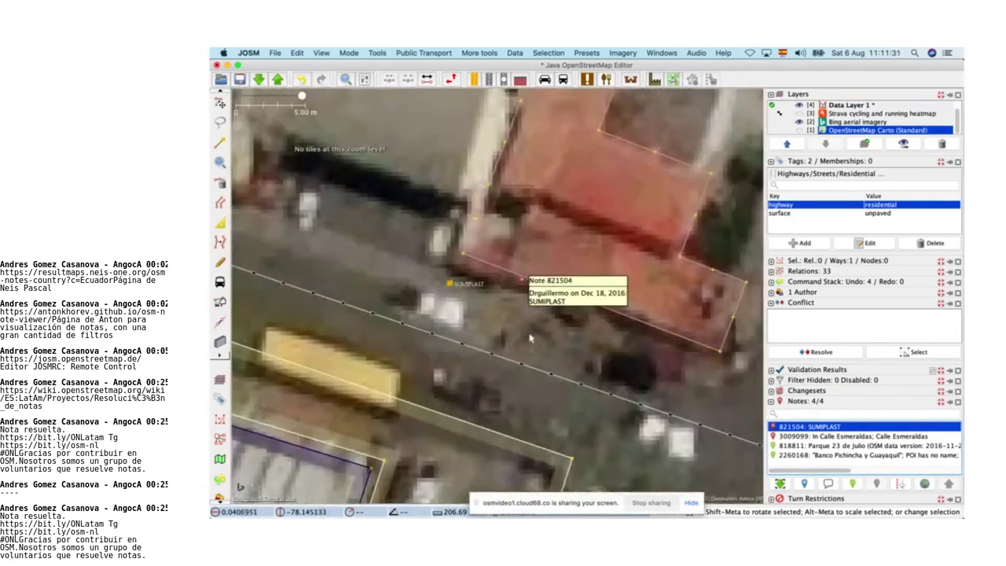
{"action": "left_click_drag", "start_coordinate": [451, 283], "coordinate": [568, 240]}
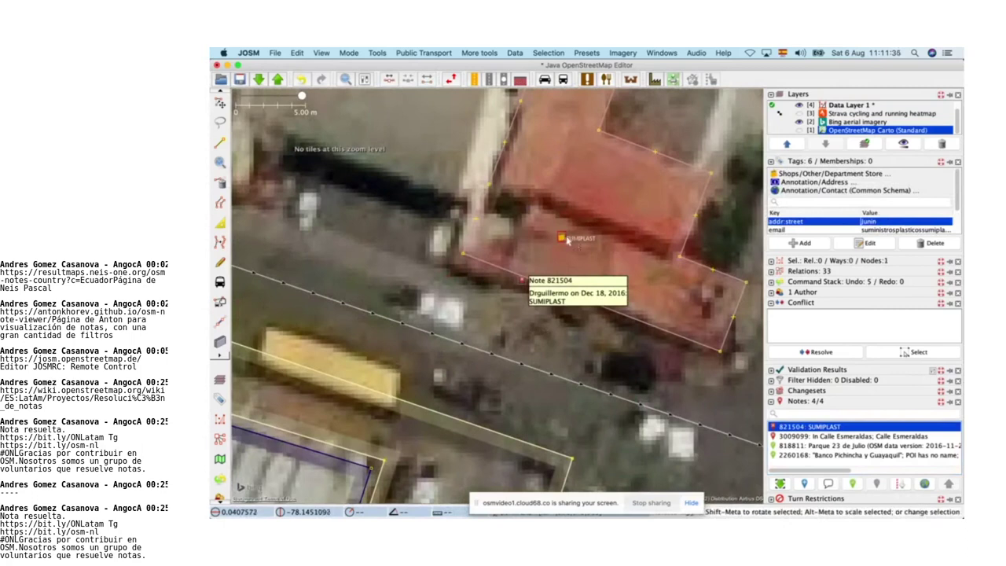
{"action": "scroll", "coordinate": [849, 215], "scroll_direction": "down", "scroll_amount": 3}
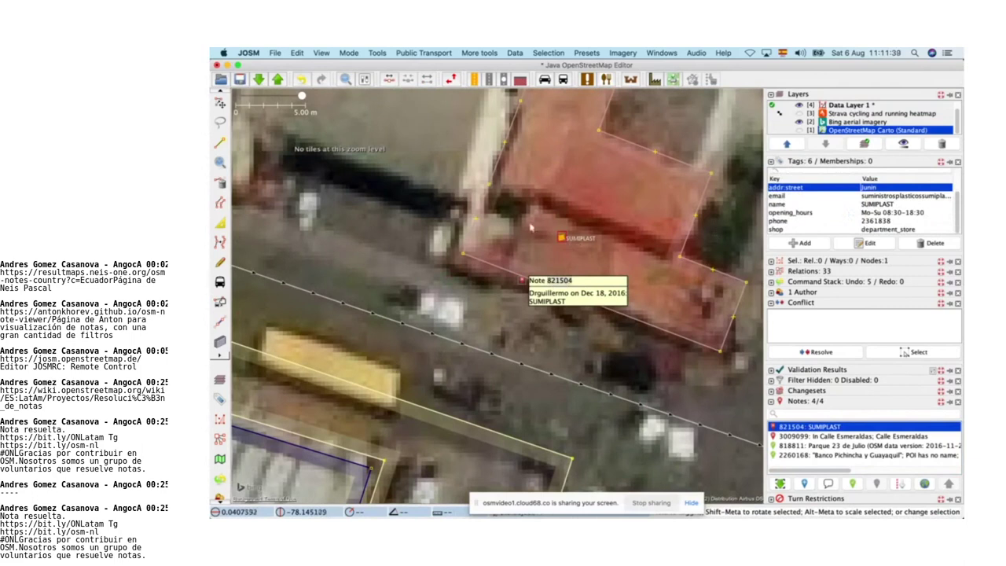
{"action": "left_click", "coordinate": [277, 79]}
{"action": "left_click", "coordinate": [618, 196]}
{"action": "left_click_drag", "start_coordinate": [632, 194], "coordinate": [633, 194]}
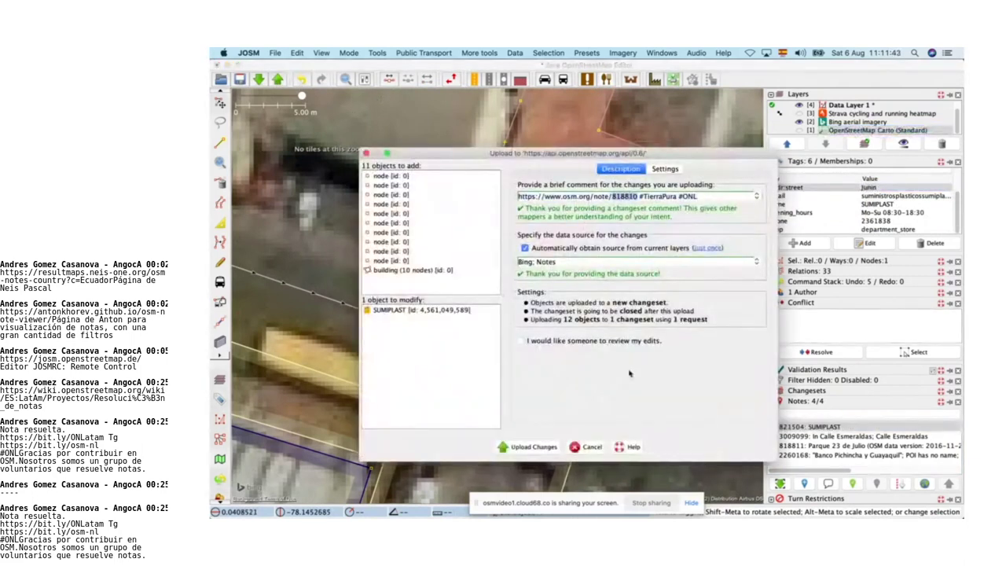
{"action": "left_click", "coordinate": [594, 445]}
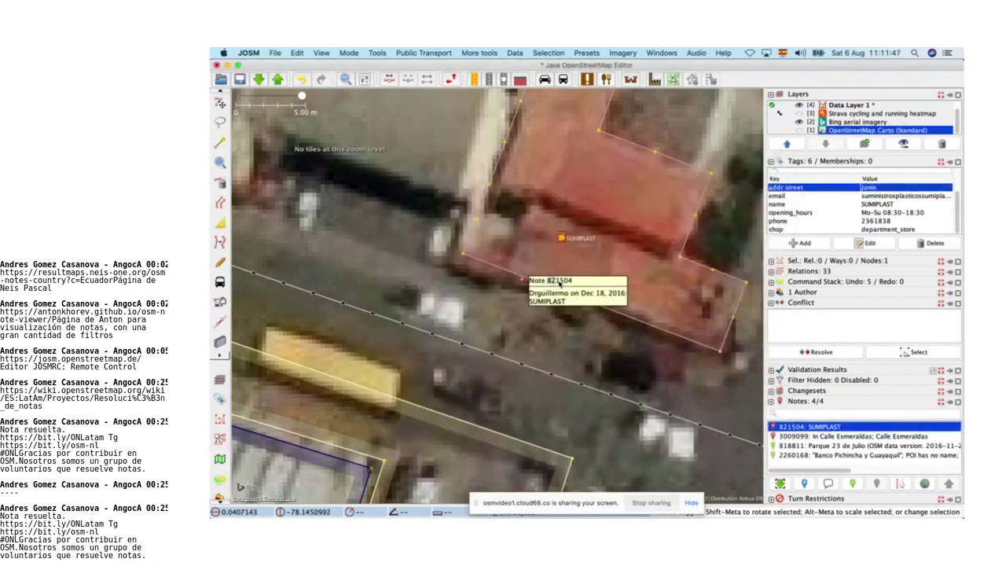
{"action": "left_click", "coordinate": [277, 79]}
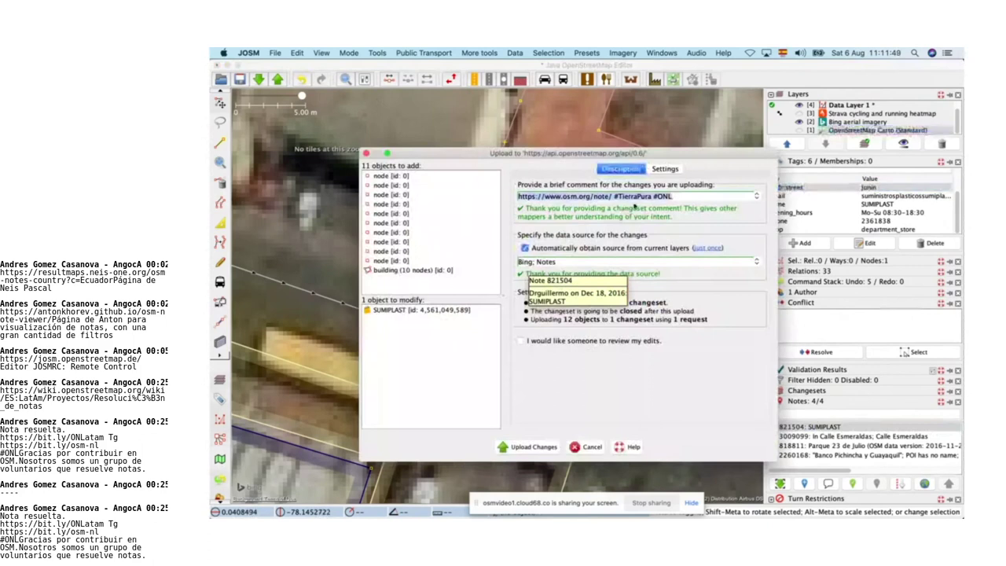
{"action": "type", "text": "821504"}
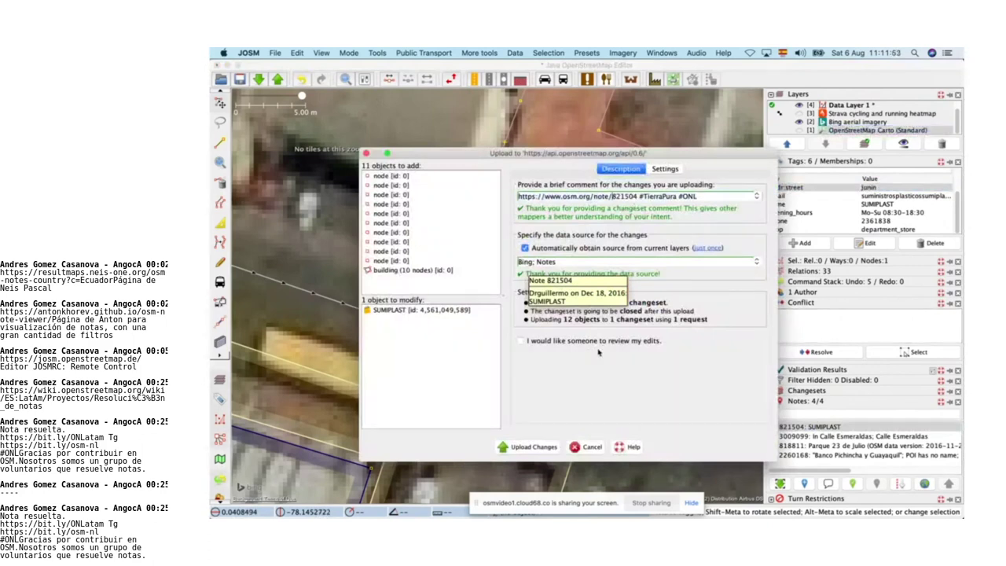
{"action": "left_click", "coordinate": [528, 446]}
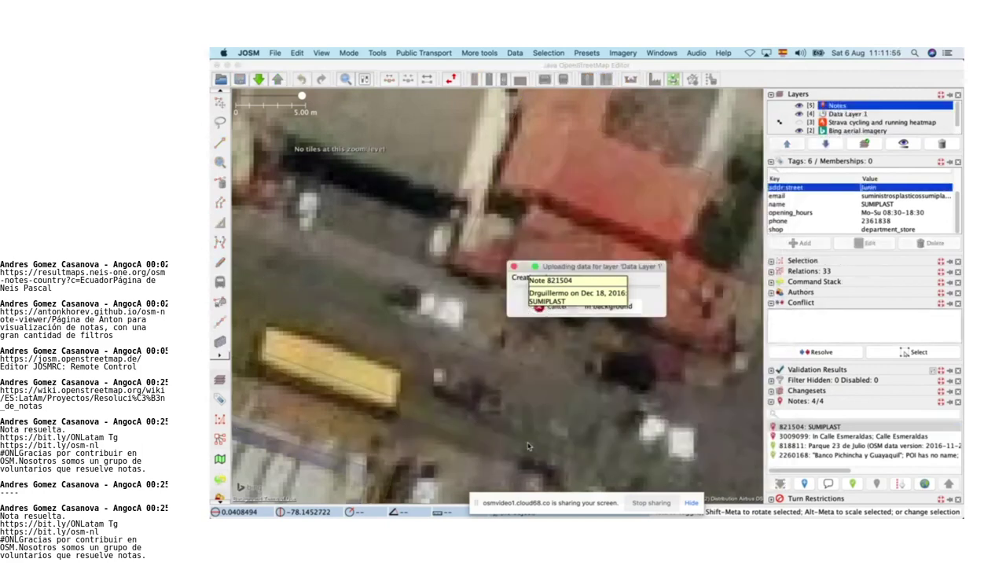
Step: Switch to the OSM note viewer in Chrome and select note 828411 in the list
{"action": "key", "text": "super+Tab"}
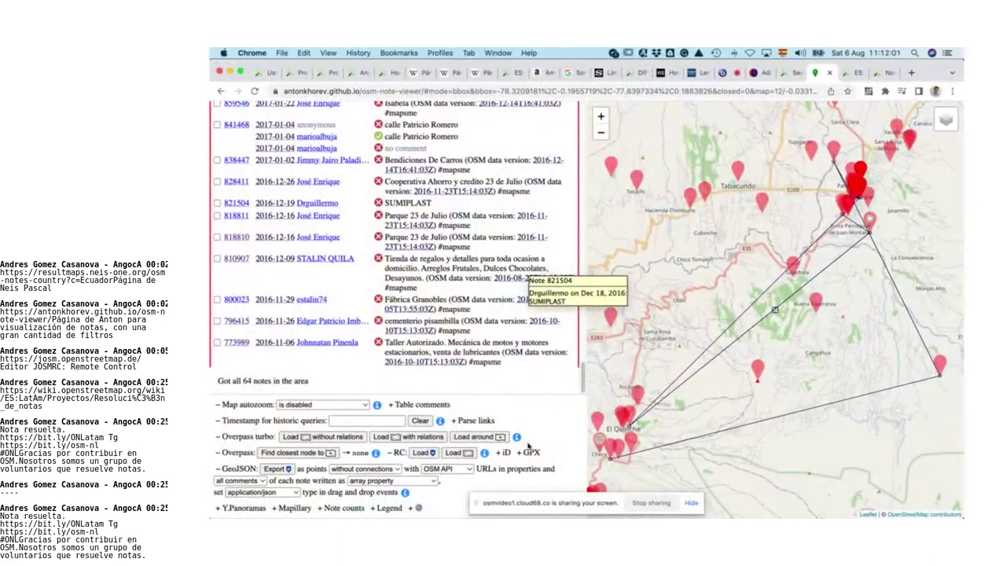
{"action": "left_click", "coordinate": [217, 182]}
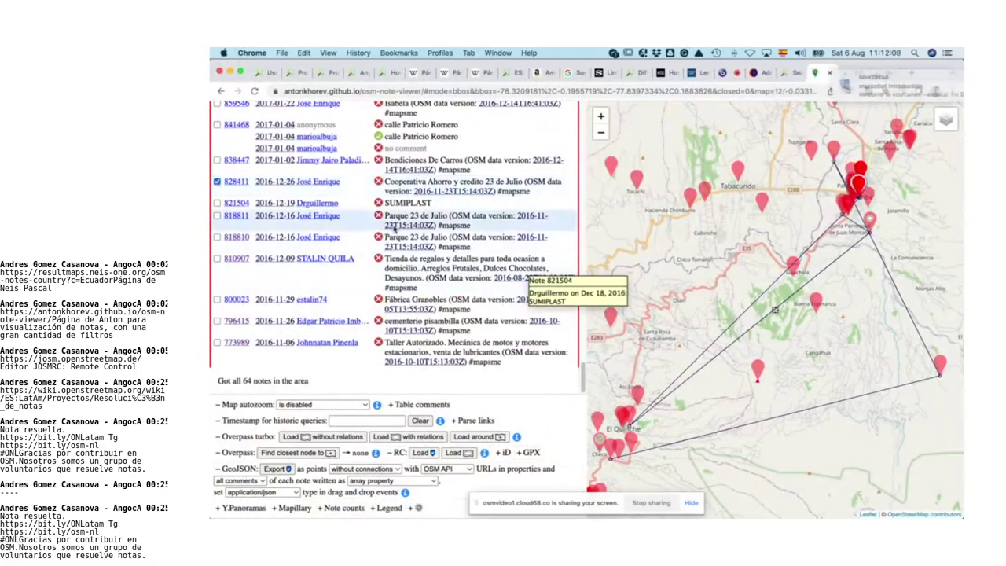
Step: Set the rectangular-area search to fetch notes on map view changes
{"action": "scroll", "coordinate": [497, 227], "scroll_direction": "up", "scroll_amount": 15}
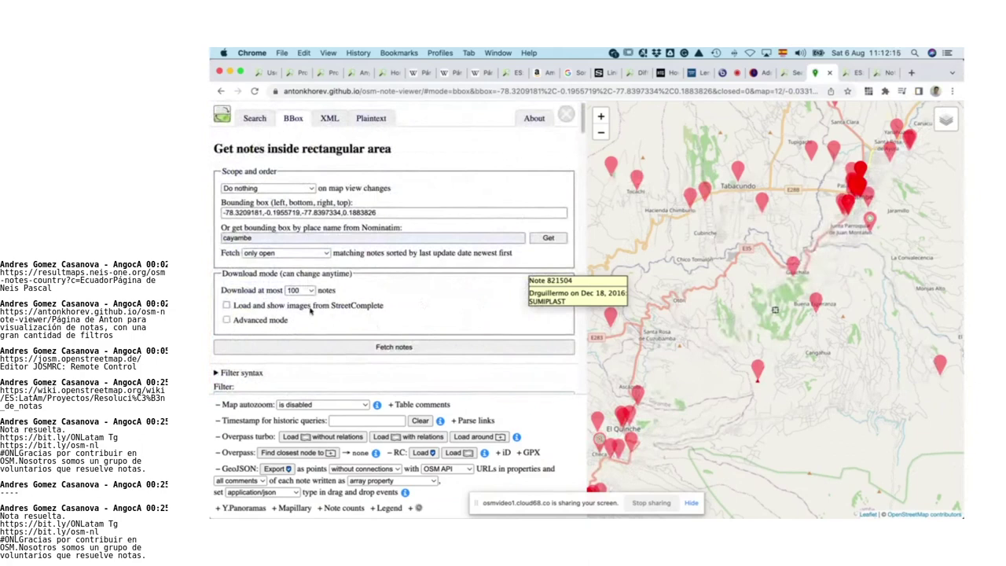
{"action": "left_click", "coordinate": [300, 188]}
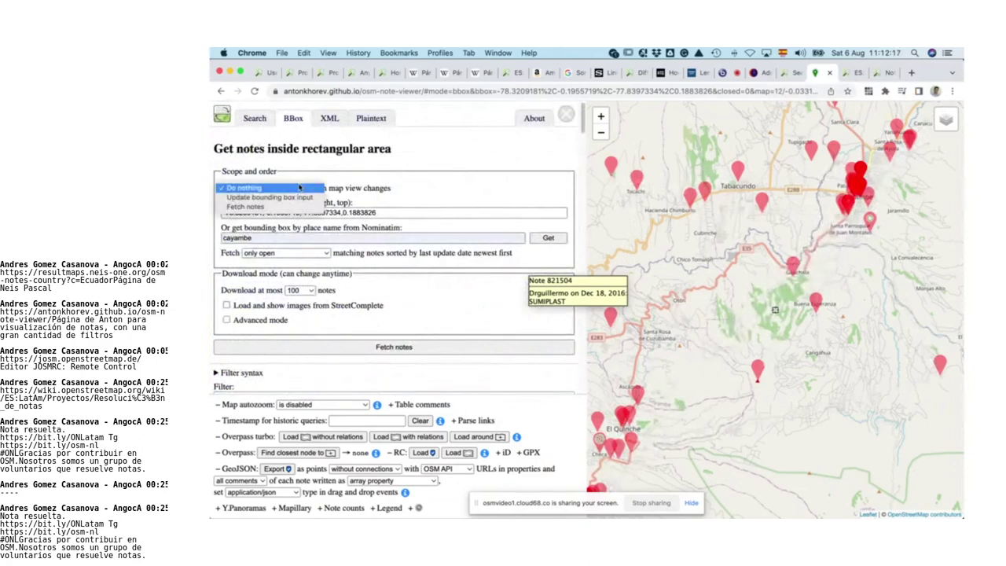
{"action": "left_click", "coordinate": [299, 187]}
{"action": "left_click", "coordinate": [298, 189]}
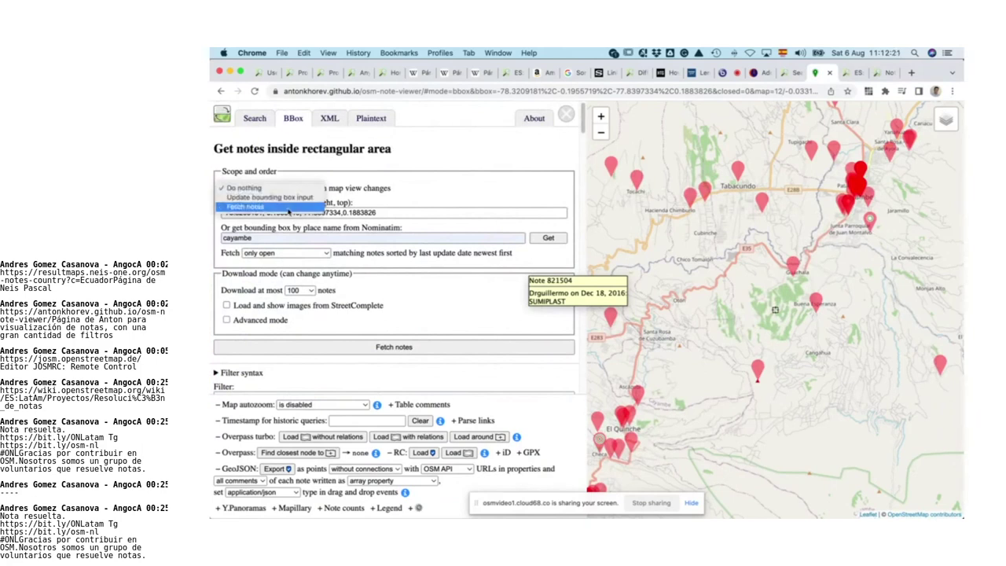
{"action": "left_click", "coordinate": [289, 207]}
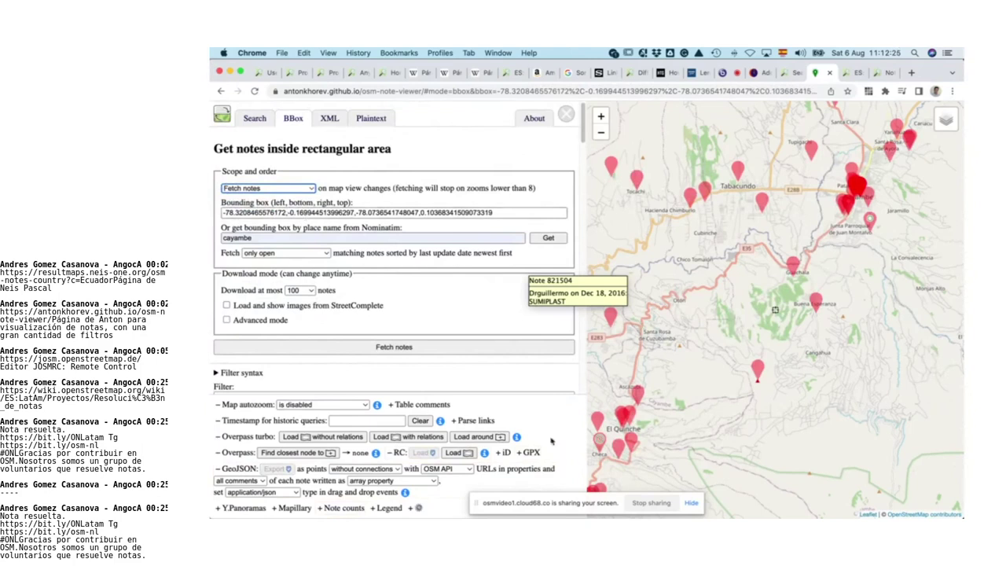
Step: Shift the map toward El Quinche, fetch the notes there, and check the note total at the end of the list
{"action": "scroll", "coordinate": [612, 463], "scroll_direction": "up", "scroll_amount": 1}
{"action": "scroll", "coordinate": [612, 462], "scroll_direction": "down", "scroll_amount": 2}
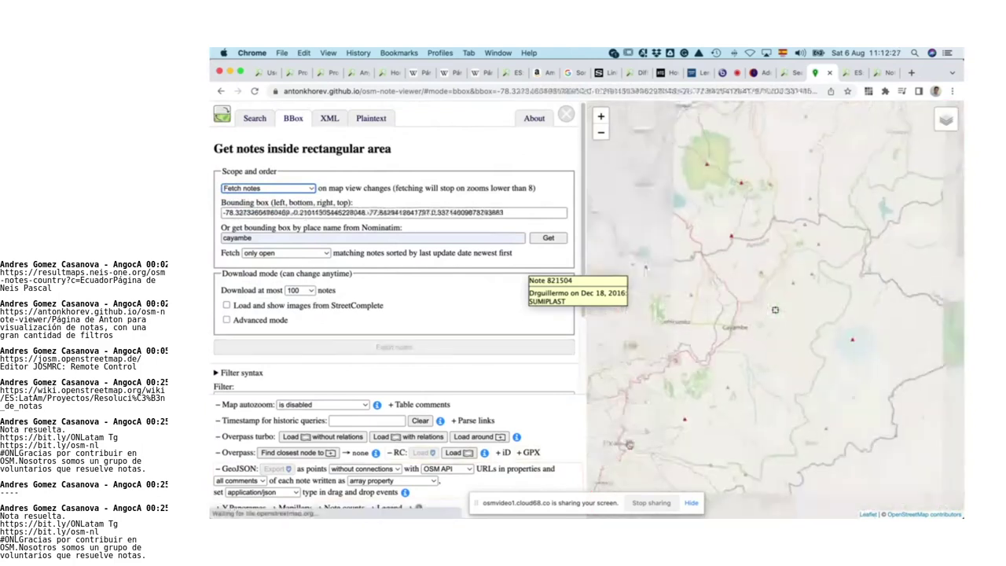
{"action": "scroll", "coordinate": [702, 362], "scroll_direction": "up", "scroll_amount": 2}
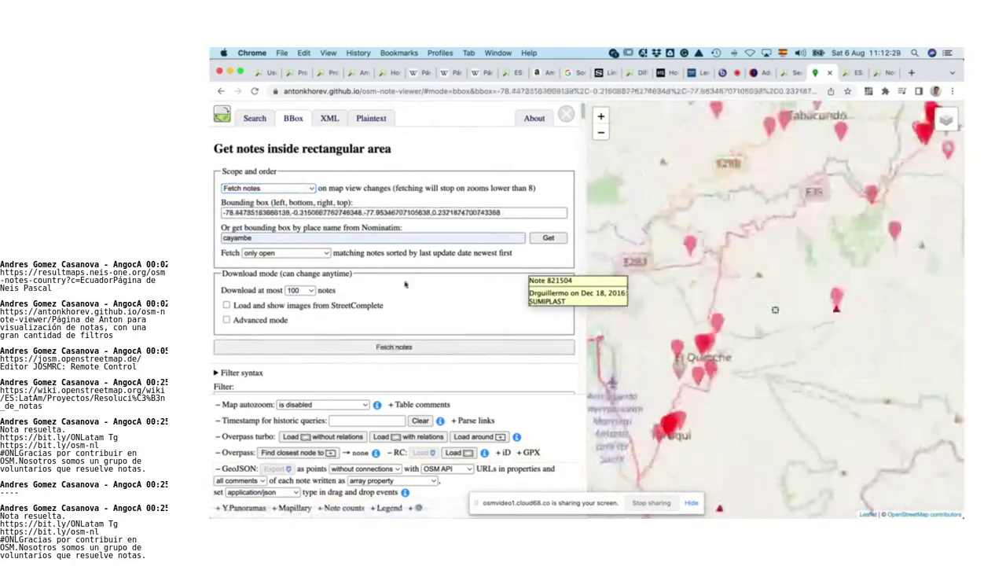
{"action": "scroll", "coordinate": [399, 292], "scroll_direction": "down", "scroll_amount": 2}
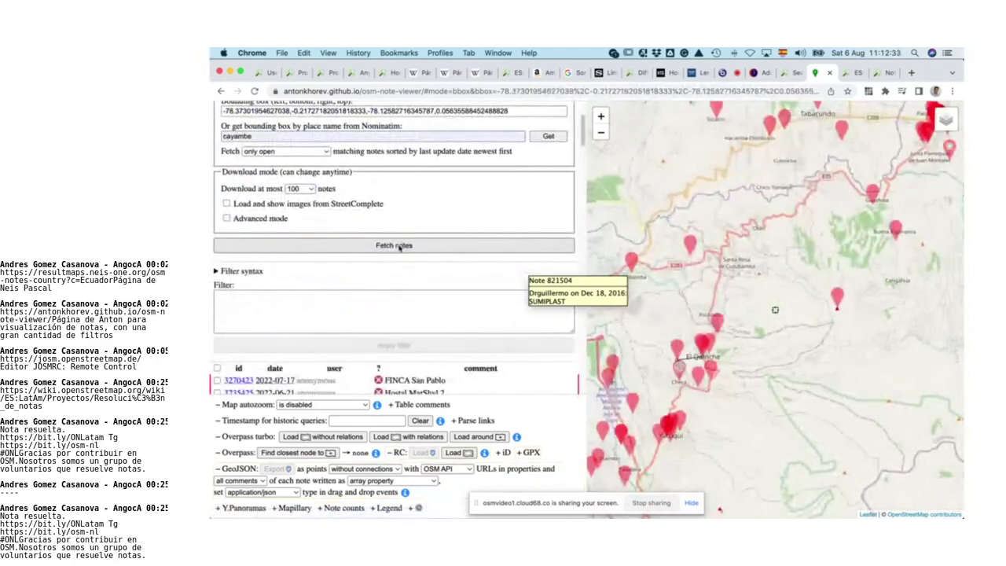
{"action": "left_click", "coordinate": [400, 246]}
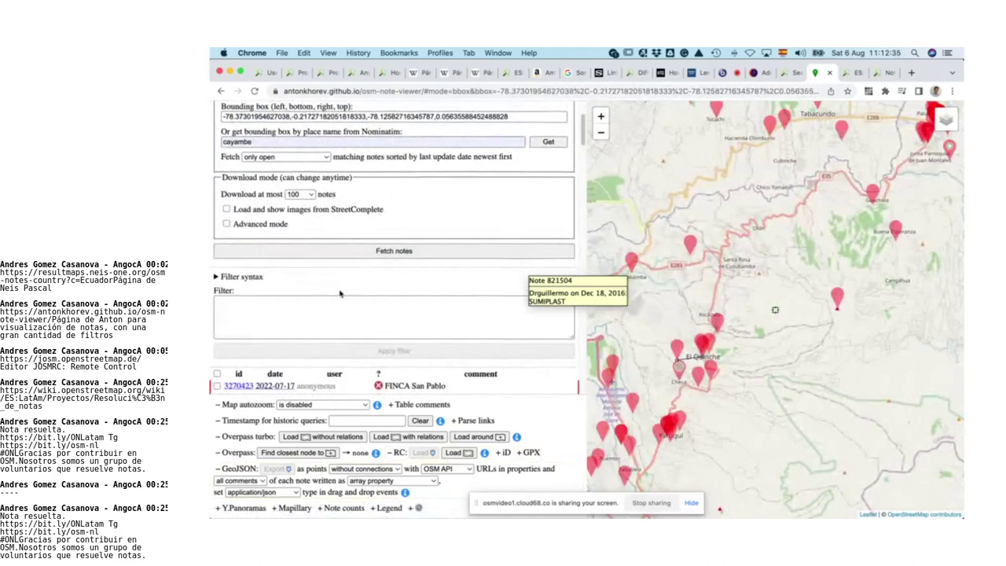
{"action": "scroll", "coordinate": [338, 292], "scroll_direction": "down", "scroll_amount": 5}
{"action": "scroll", "coordinate": [339, 293], "scroll_direction": "down", "scroll_amount": 15}
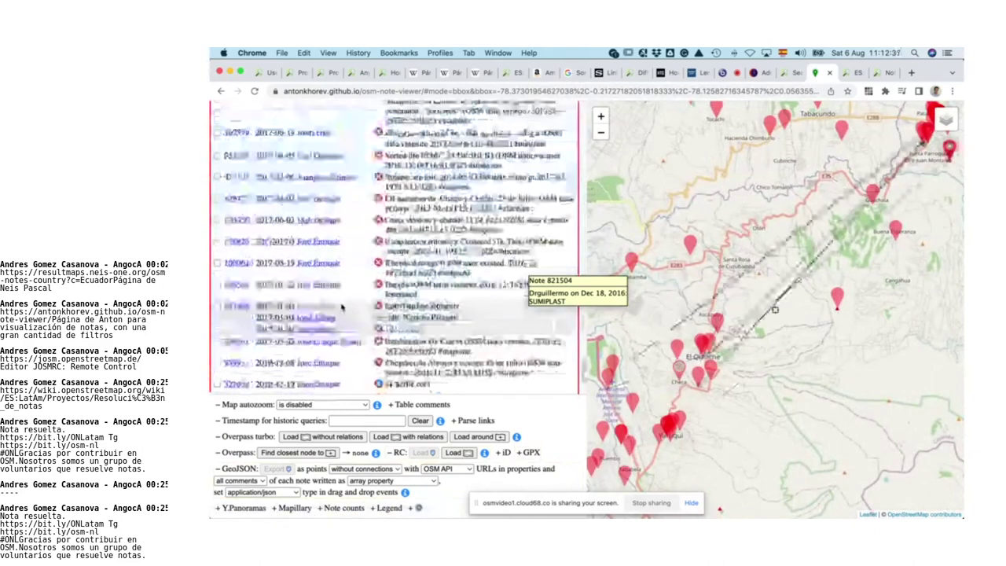
{"action": "scroll", "coordinate": [342, 308], "scroll_direction": "down", "scroll_amount": 1}
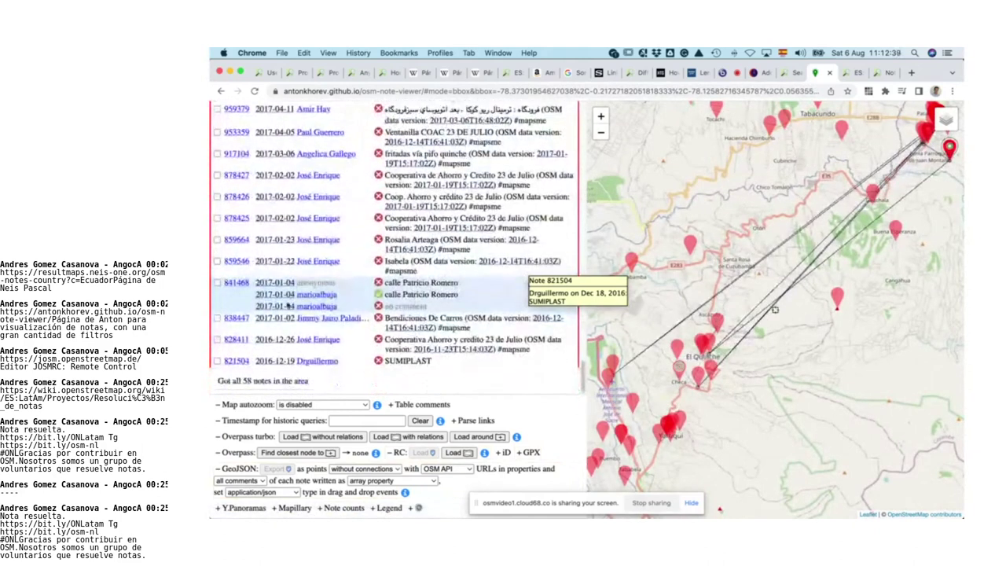
{"action": "left_click_drag", "start_coordinate": [309, 382], "coordinate": [233, 381]}
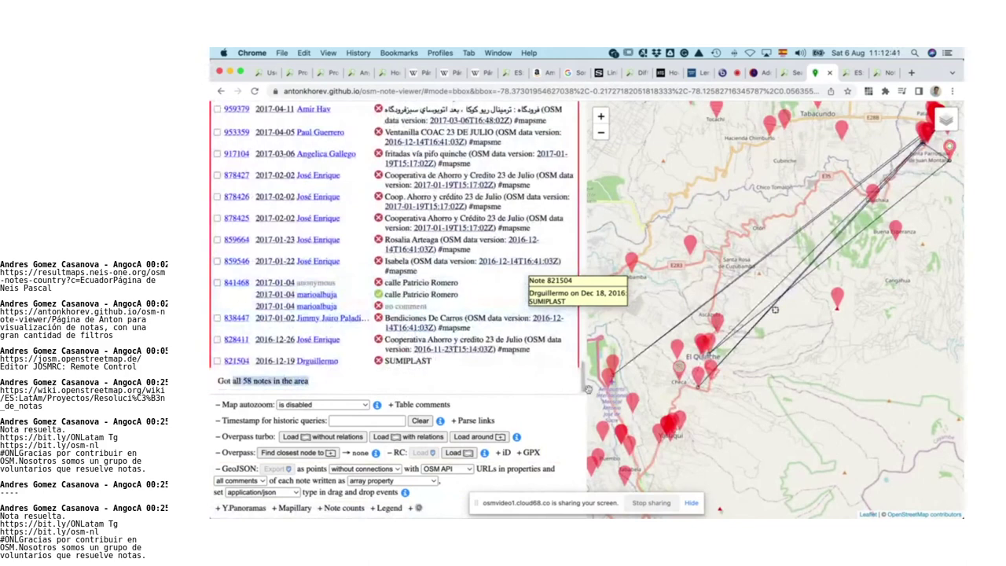
Step: Move the map south past El Quinche to Pifo and examine the notes fetched for each area
{"action": "left_click_drag", "start_coordinate": [652, 411], "coordinate": [690, 376]}
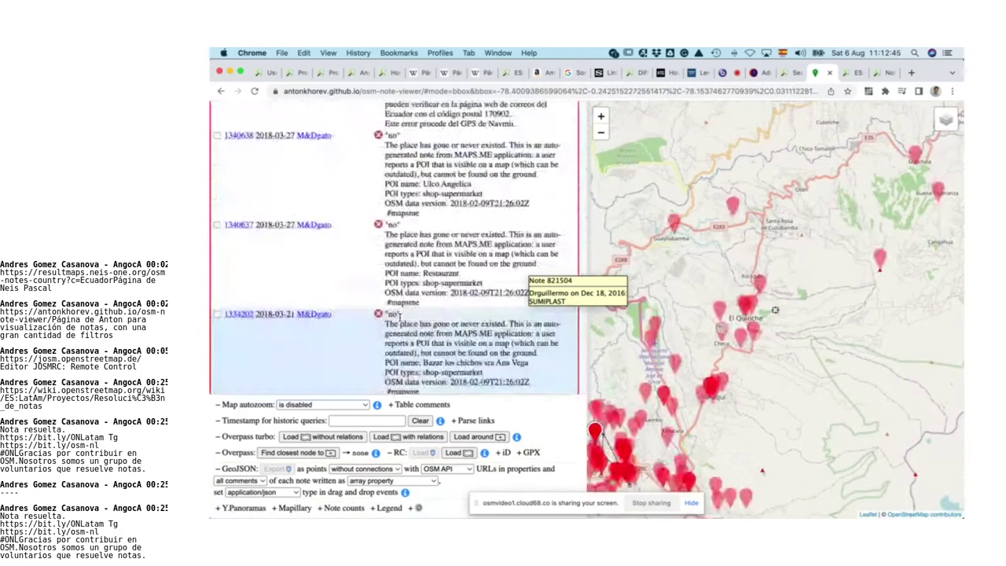
{"action": "scroll", "coordinate": [400, 317], "scroll_direction": "down", "scroll_amount": 15}
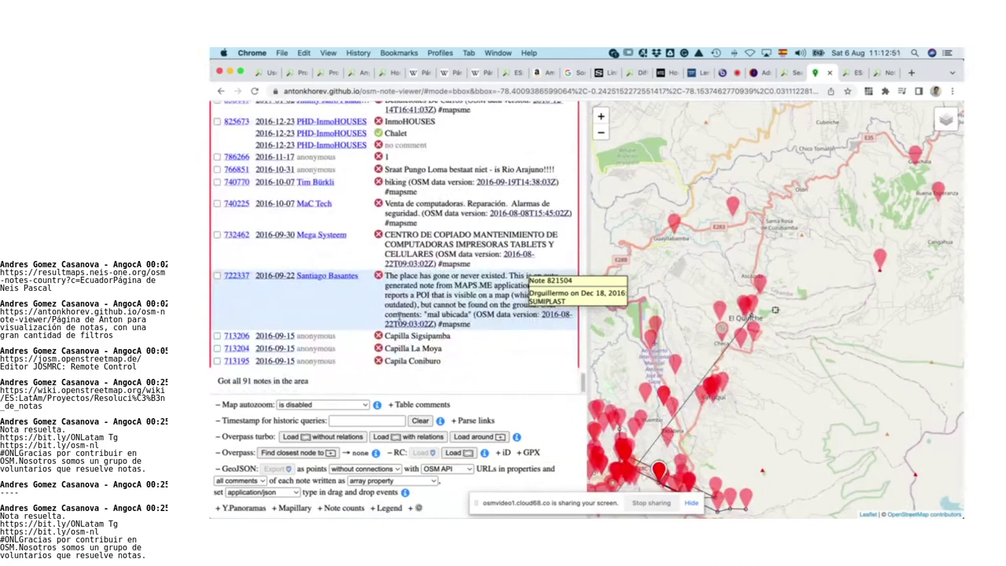
{"action": "scroll", "coordinate": [399, 316], "scroll_direction": "up", "scroll_amount": 20}
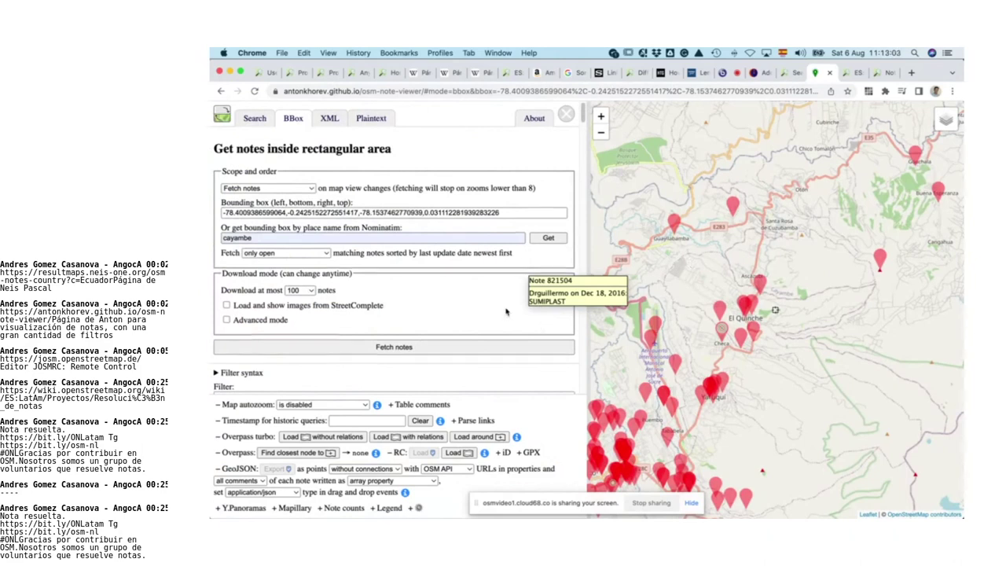
{"action": "scroll", "coordinate": [505, 312], "scroll_direction": "down", "scroll_amount": 15}
{"action": "scroll", "coordinate": [506, 312], "scroll_direction": "down", "scroll_amount": 10}
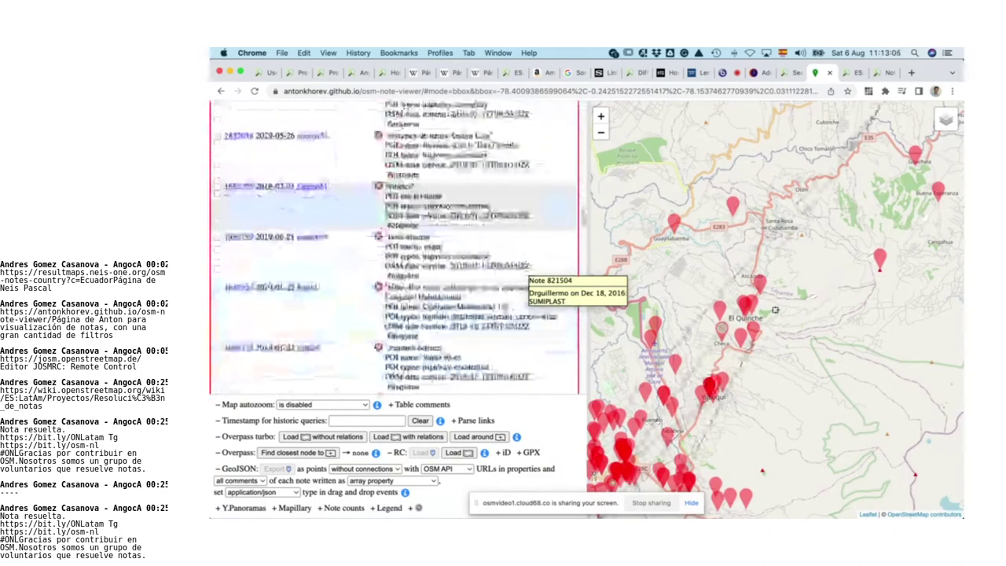
{"action": "left_click_drag", "start_coordinate": [321, 385], "coordinate": [219, 382]}
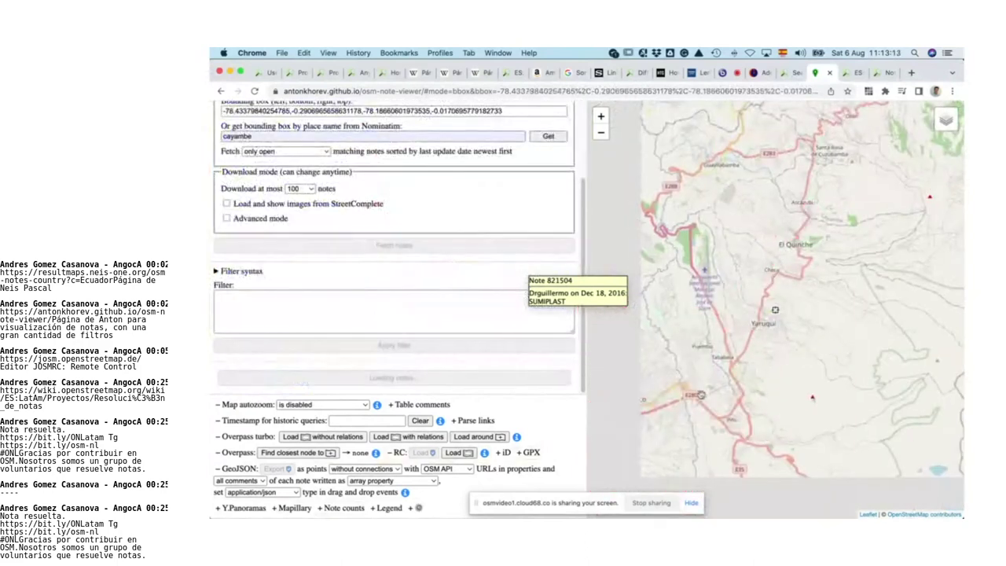
{"action": "scroll", "coordinate": [701, 394], "scroll_direction": "up", "scroll_amount": 2}
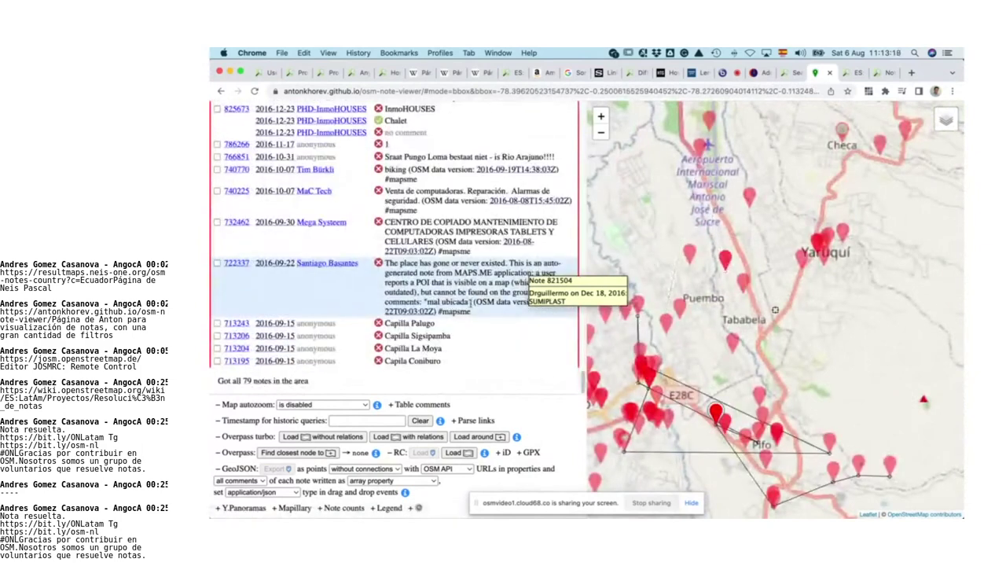
{"action": "scroll", "coordinate": [469, 303], "scroll_direction": "up", "scroll_amount": 5}
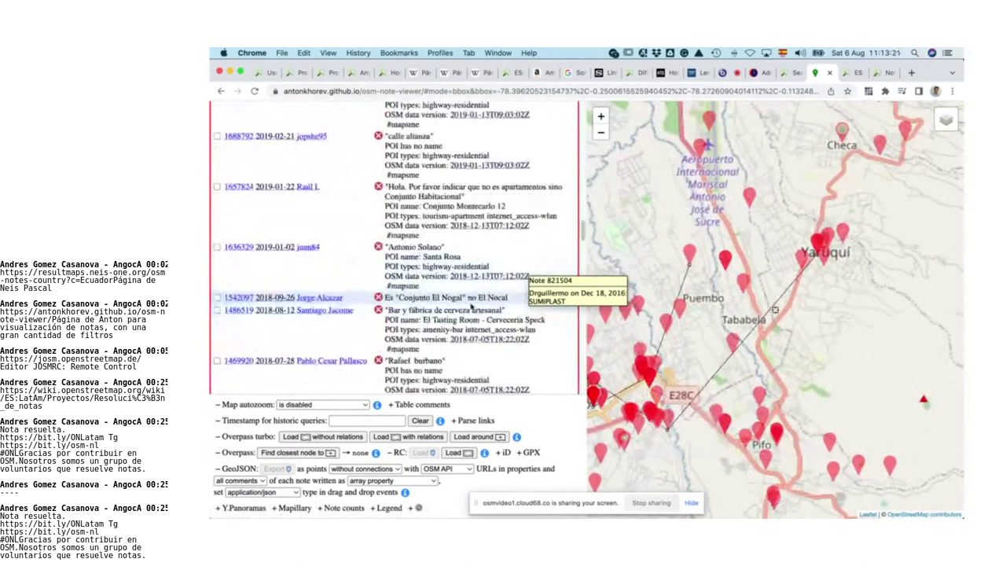
{"action": "scroll", "coordinate": [473, 311], "scroll_direction": "up", "scroll_amount": 15}
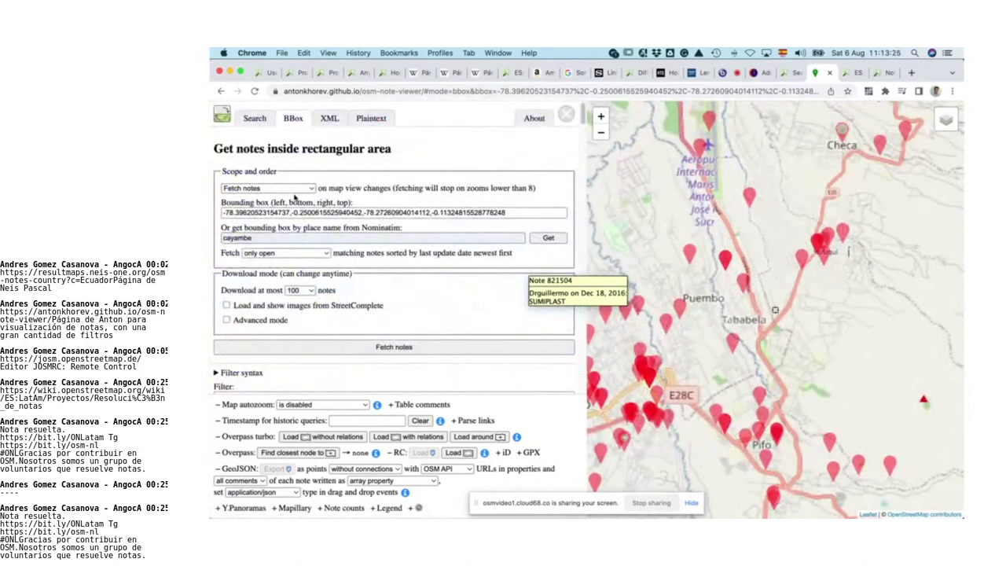
Step: Try the option to update the bounding box on map changes, then get the bounding box for cayambe and fetch its open notes
{"action": "left_click", "coordinate": [297, 191]}
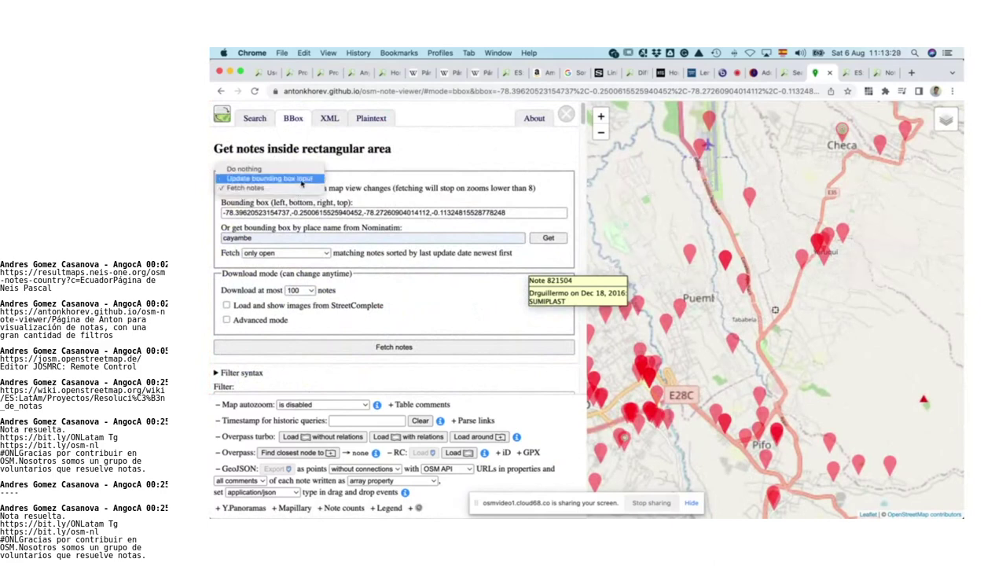
{"action": "left_click", "coordinate": [299, 180]}
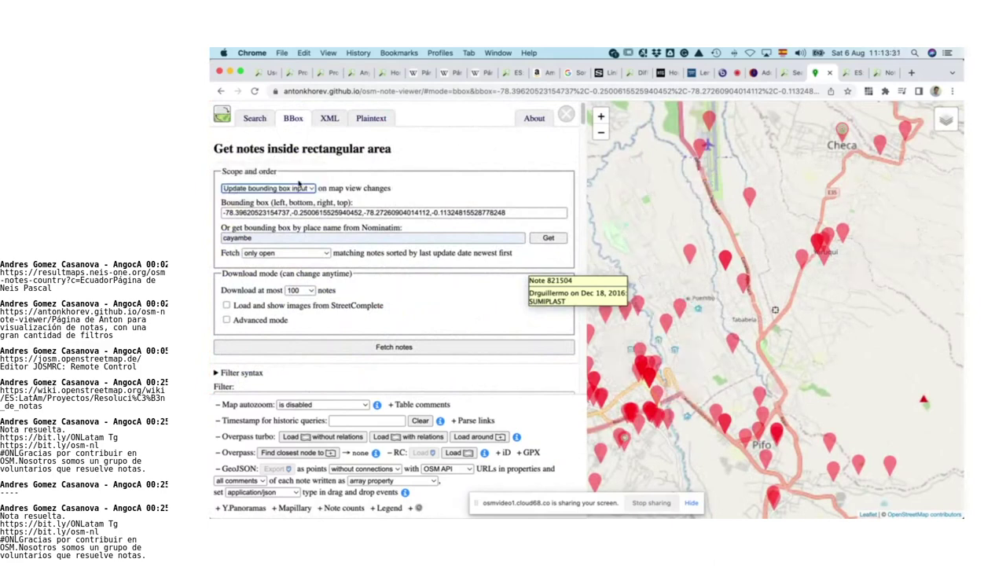
{"action": "left_click", "coordinate": [548, 239]}
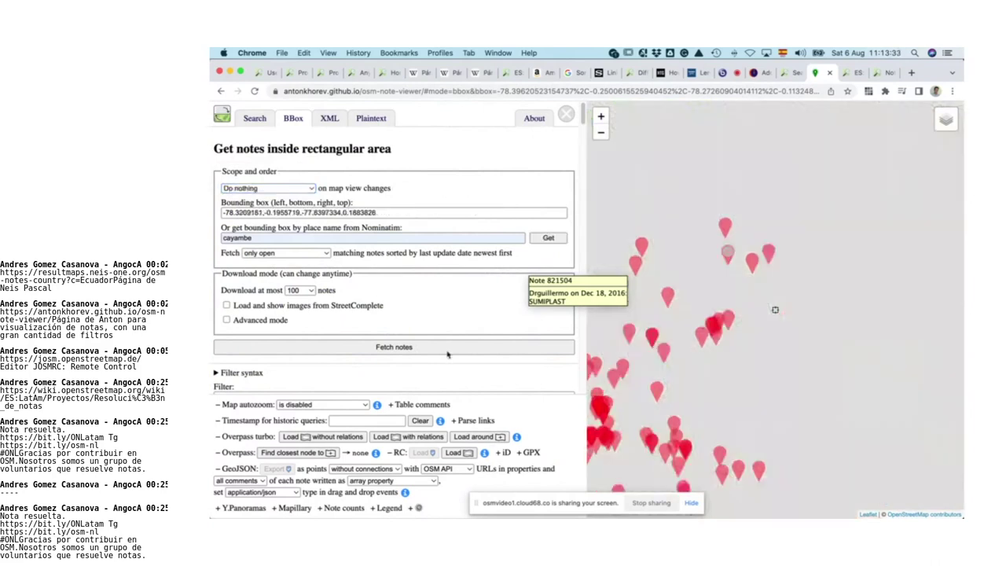
{"action": "left_click", "coordinate": [448, 354]}
{"action": "left_click", "coordinate": [447, 355]}
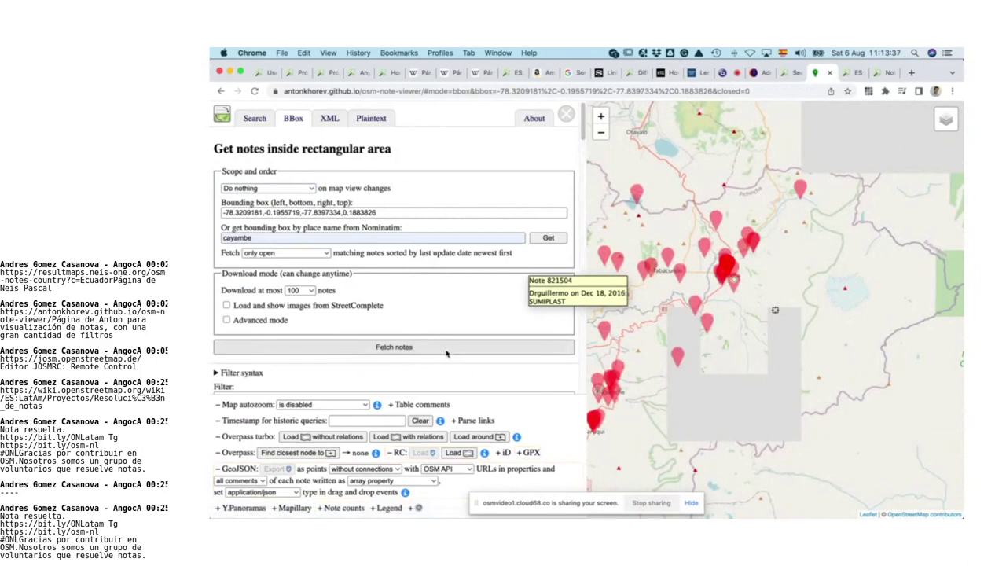
Step: Review the fetched Cayambe note list to its end and inspect the note markers near El Quinche on the map
{"action": "scroll", "coordinate": [446, 354], "scroll_direction": "down", "scroll_amount": 15}
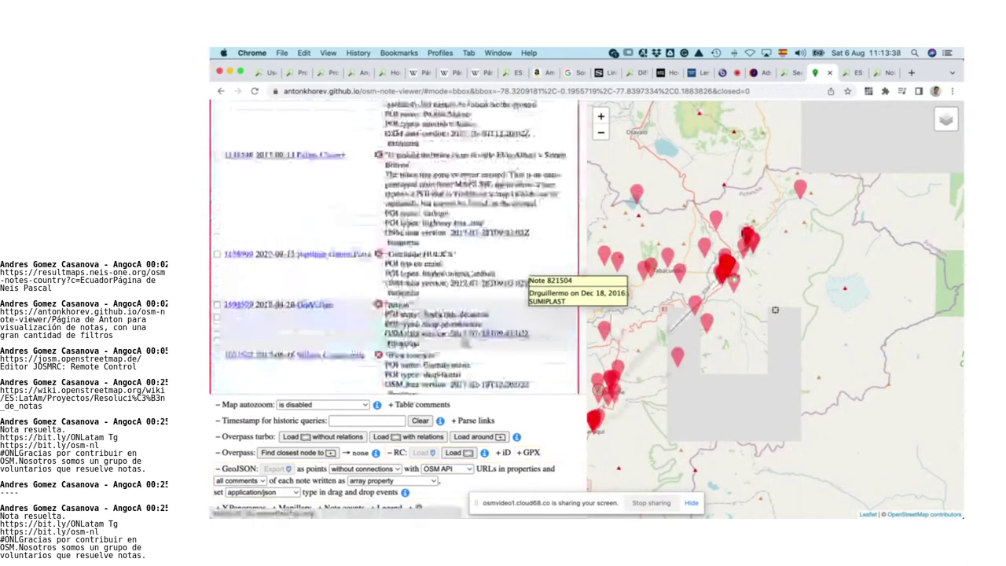
{"action": "scroll", "coordinate": [393, 243], "scroll_direction": "down", "scroll_amount": 10}
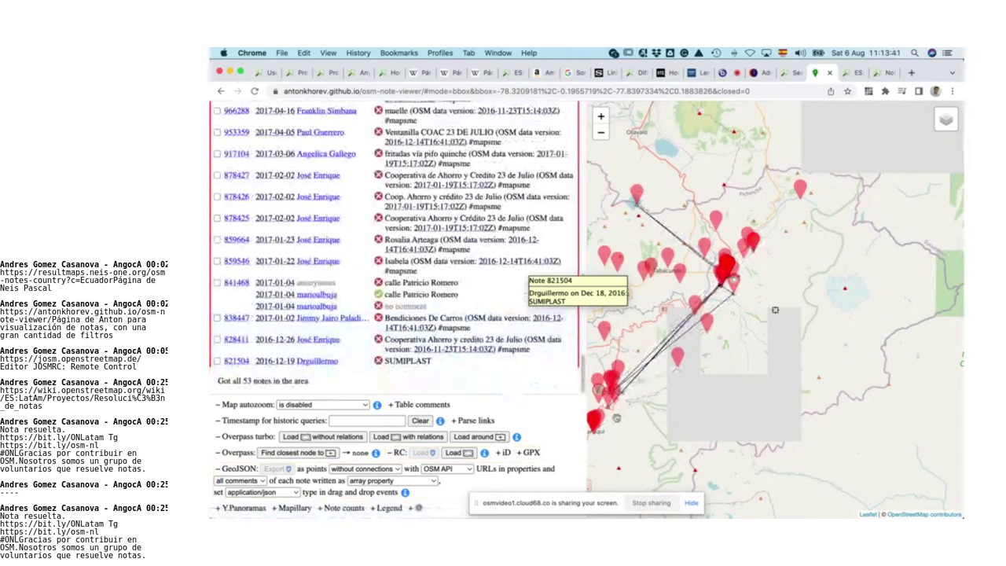
{"action": "scroll", "coordinate": [616, 417], "scroll_direction": "up", "scroll_amount": 2}
{"action": "scroll", "coordinate": [616, 417], "scroll_direction": "up", "scroll_amount": 3}
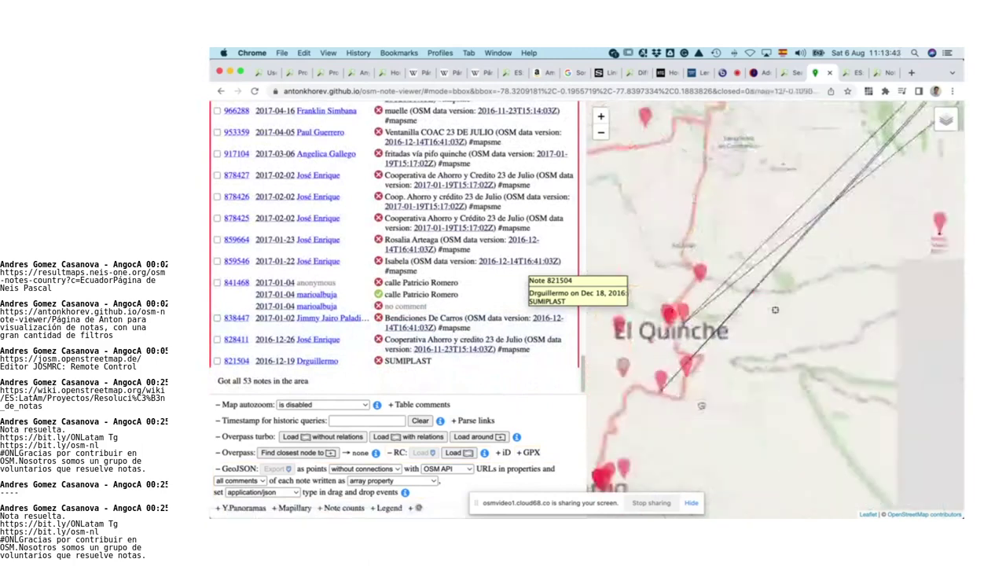
{"action": "scroll", "coordinate": [704, 421], "scroll_direction": "up", "scroll_amount": 2}
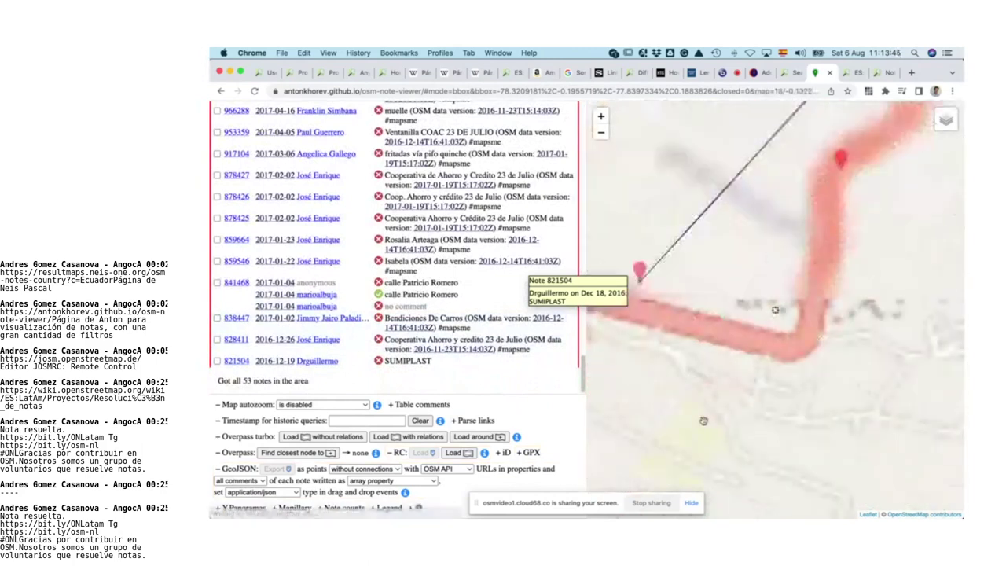
{"action": "scroll", "coordinate": [703, 417], "scroll_direction": "down", "scroll_amount": 1}
{"action": "scroll", "coordinate": [495, 312], "scroll_direction": "up", "scroll_amount": 10}
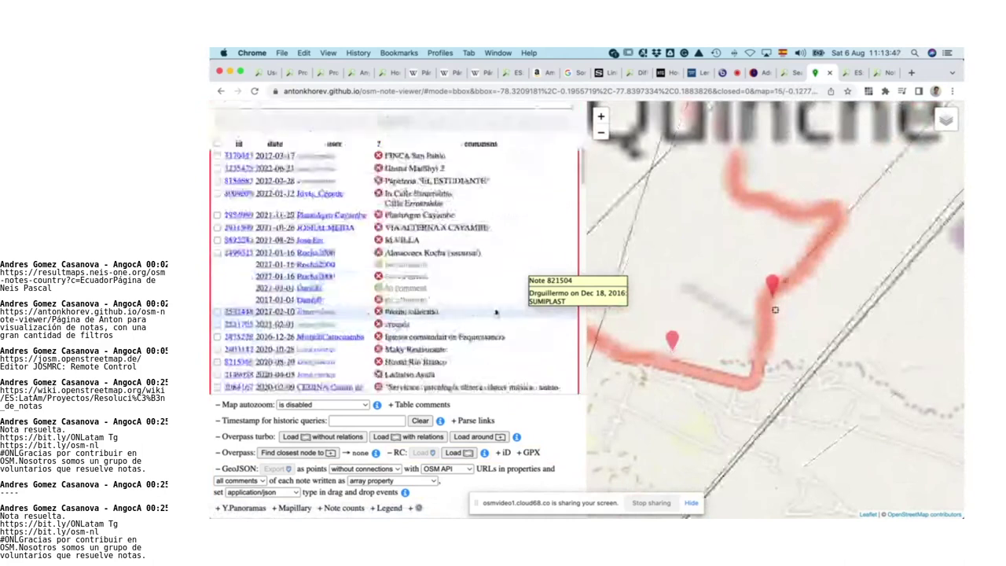
Step: Get the bounding box for cayambe again with map-change updating chosen first, and refetch the open notes
{"action": "left_click", "coordinate": [308, 189]}
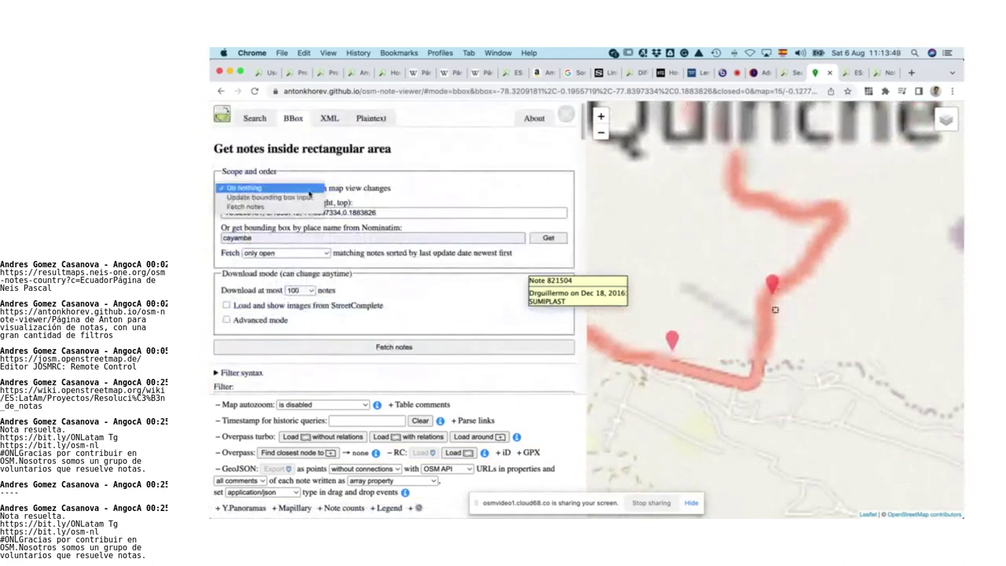
{"action": "left_click", "coordinate": [312, 197]}
{"action": "left_click", "coordinate": [557, 246]}
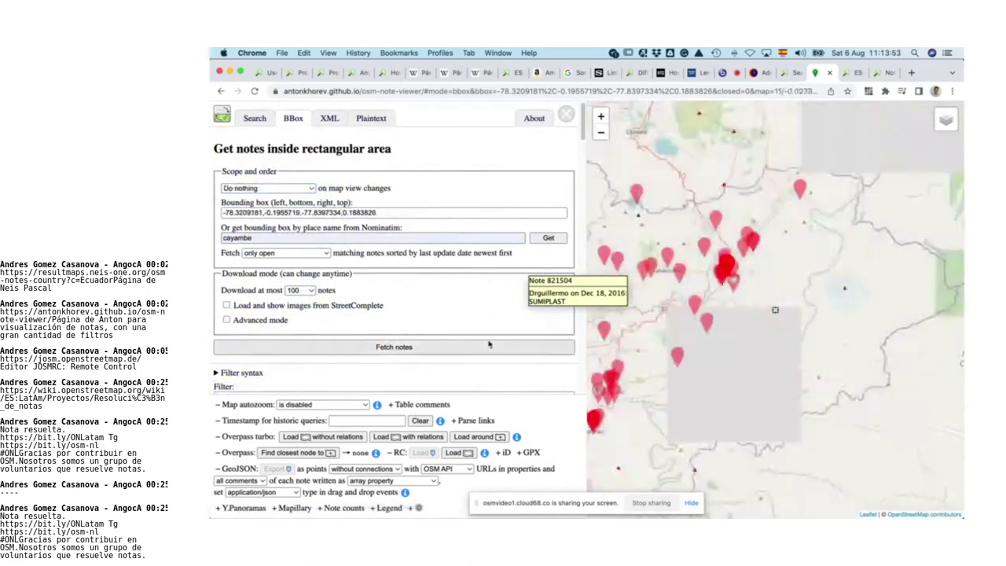
{"action": "left_click", "coordinate": [488, 346]}
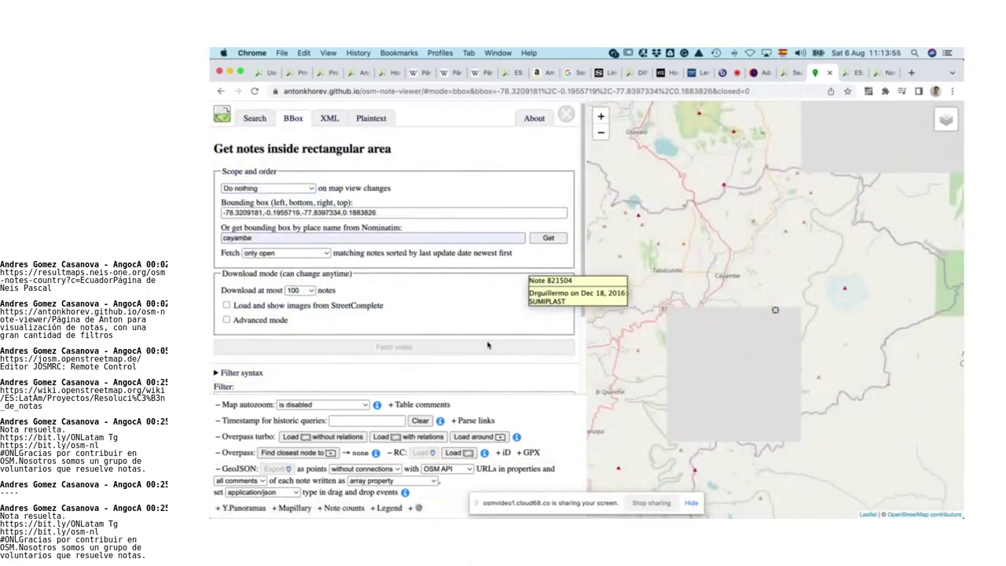
Step: Choose bounding box updates on map view changes and request the box for the place name cayambe
{"action": "left_click", "coordinate": [311, 190]}
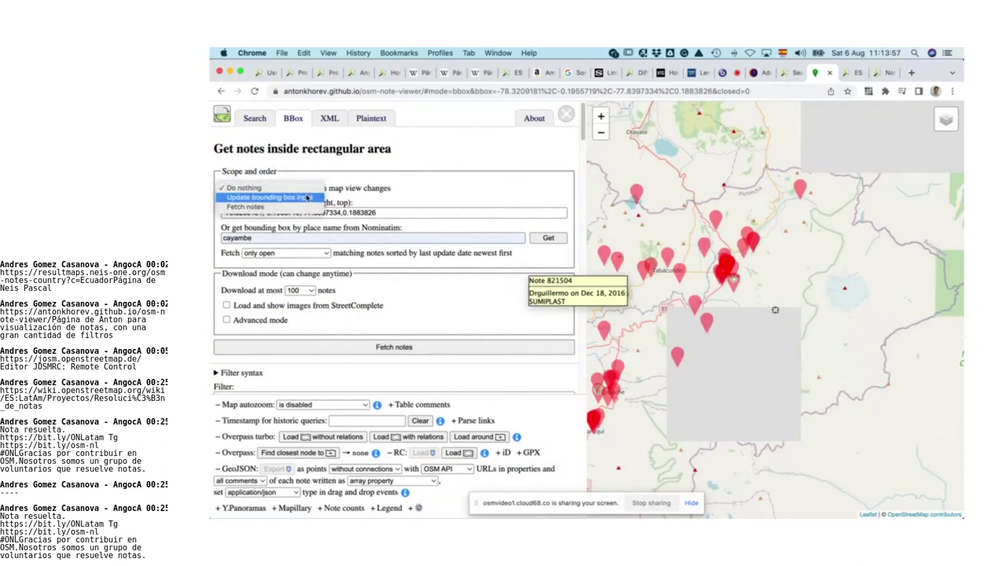
{"action": "left_click", "coordinate": [306, 200]}
{"action": "left_click", "coordinate": [548, 237]}
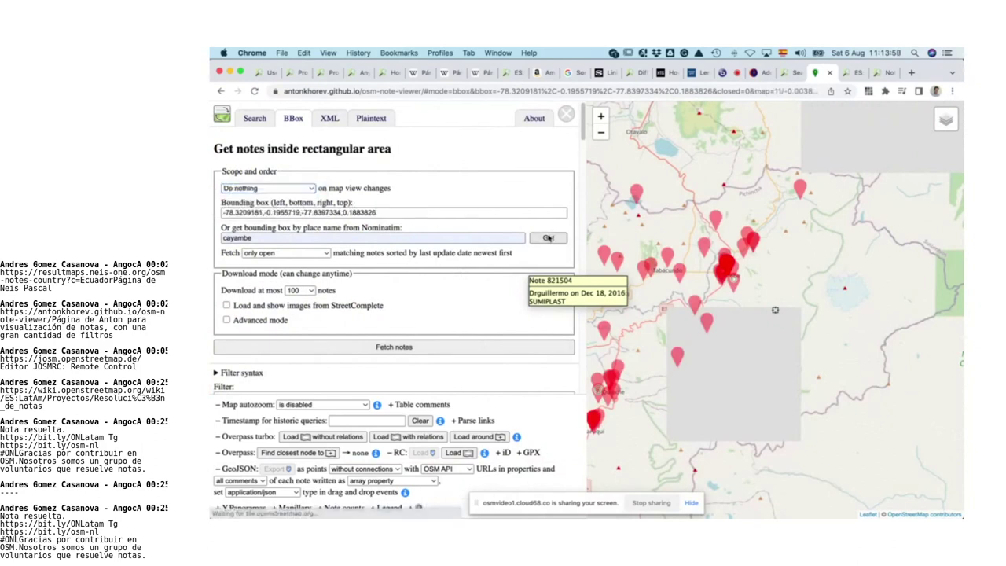
Step: Set map view changes to update the bounding box input and get the bounding box for cayambe
{"action": "left_click", "coordinate": [312, 189]}
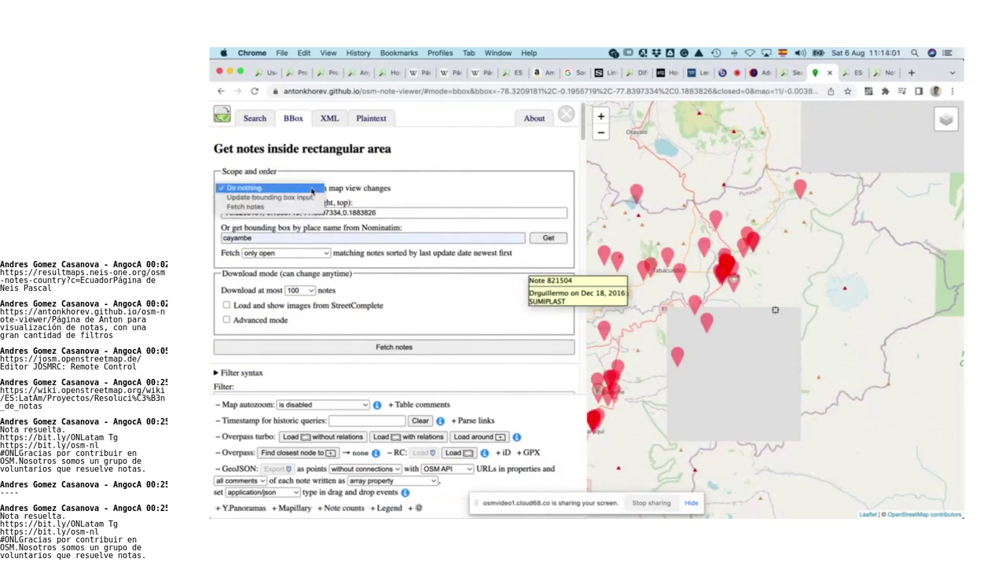
{"action": "left_click", "coordinate": [311, 197]}
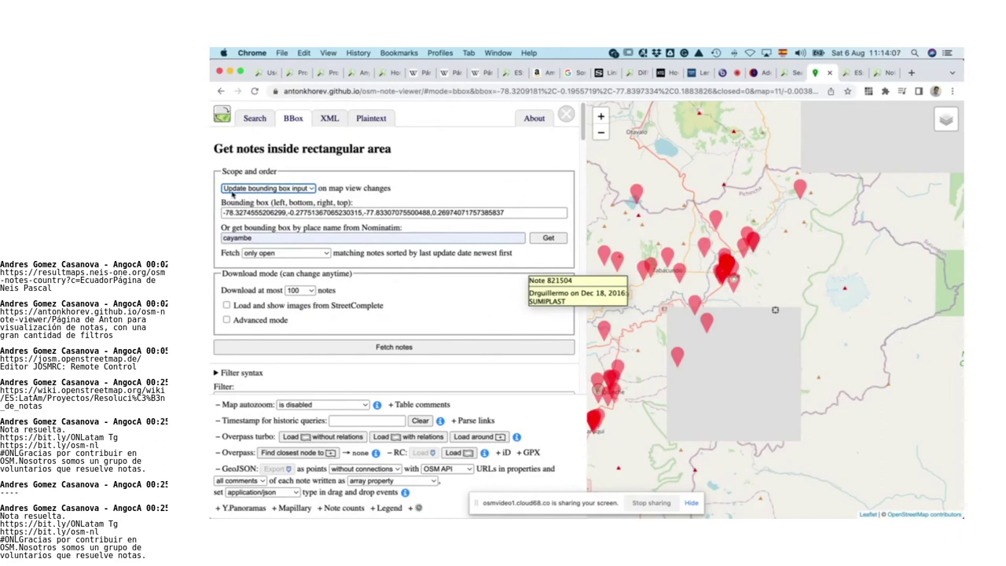
{"action": "left_click_drag", "start_coordinate": [240, 227], "coordinate": [425, 235]}
{"action": "left_click_drag", "start_coordinate": [363, 228], "coordinate": [407, 230]}
{"action": "left_click", "coordinate": [548, 240]}
Step: Set map view changes to fetch notes and get the bounding box for cayambe again
{"action": "left_click", "coordinate": [297, 190]}
{"action": "left_click", "coordinate": [268, 208]}
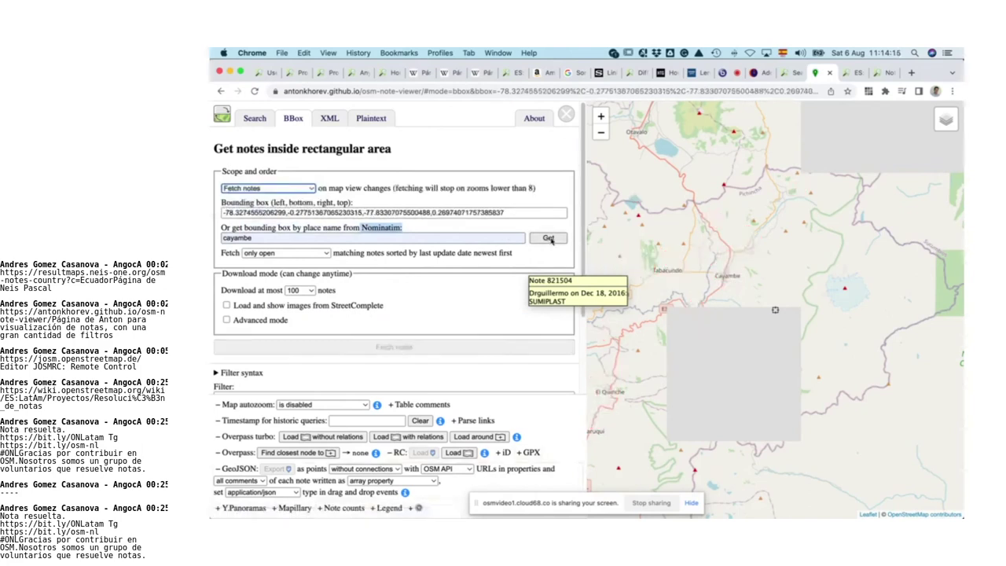
{"action": "left_click", "coordinate": [549, 239]}
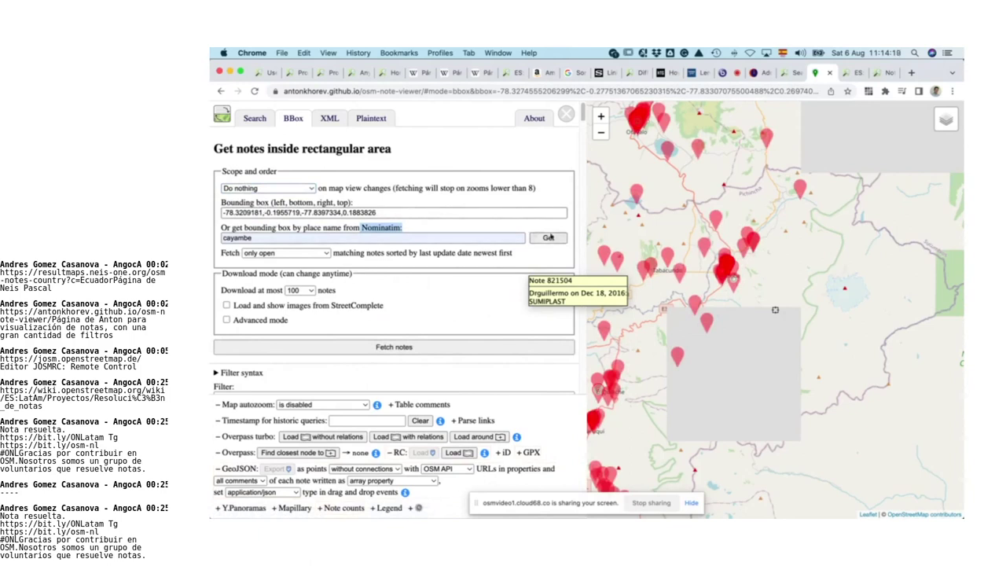
Step: Check the note status choices and review the fetched note list to its end for notes outside Cayambe
{"action": "left_click", "coordinate": [297, 253]}
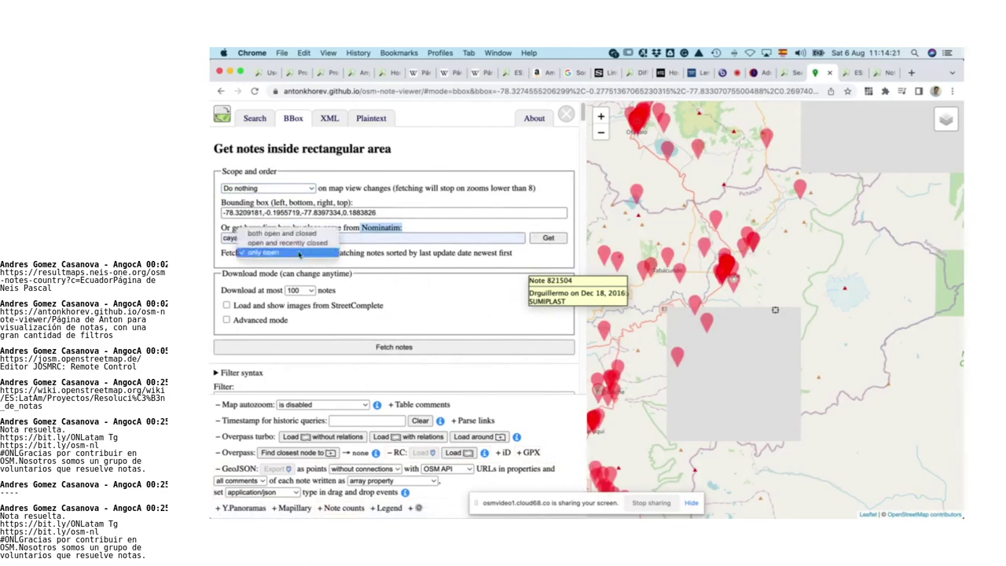
{"action": "left_click", "coordinate": [298, 253]}
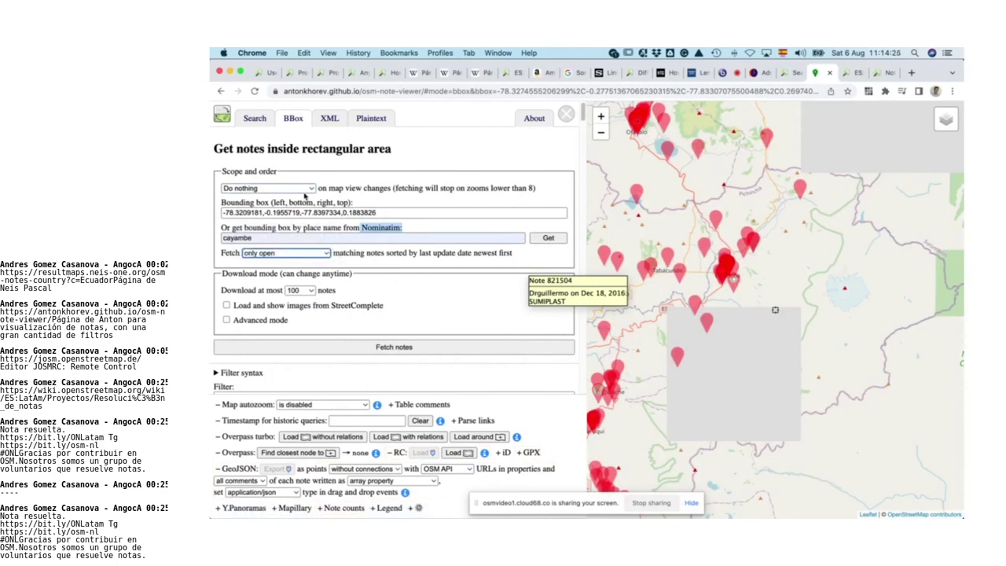
{"action": "scroll", "coordinate": [421, 242], "scroll_direction": "down", "scroll_amount": 3}
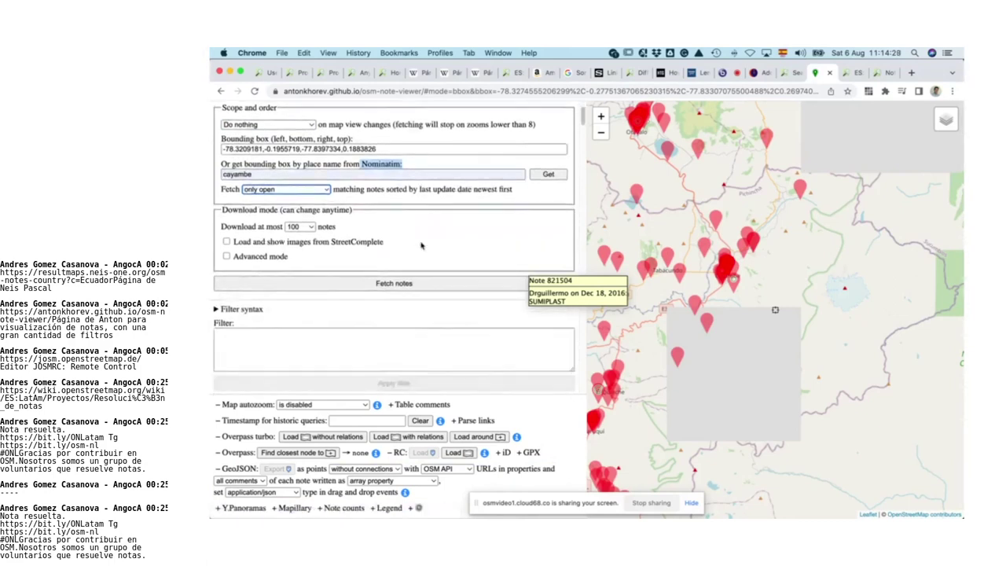
{"action": "scroll", "coordinate": [421, 246], "scroll_direction": "down", "scroll_amount": 10}
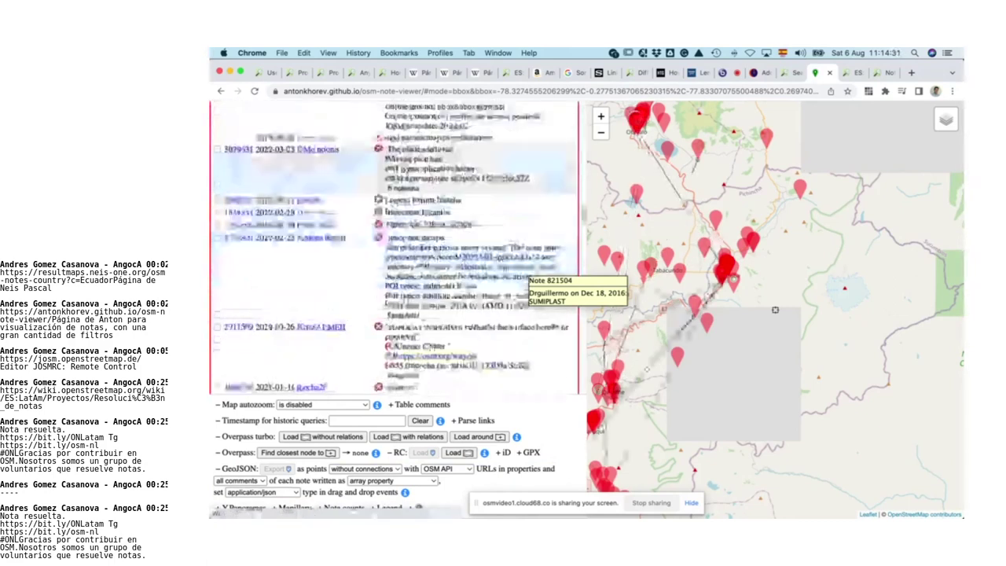
{"action": "scroll", "coordinate": [420, 246], "scroll_direction": "down", "scroll_amount": 10}
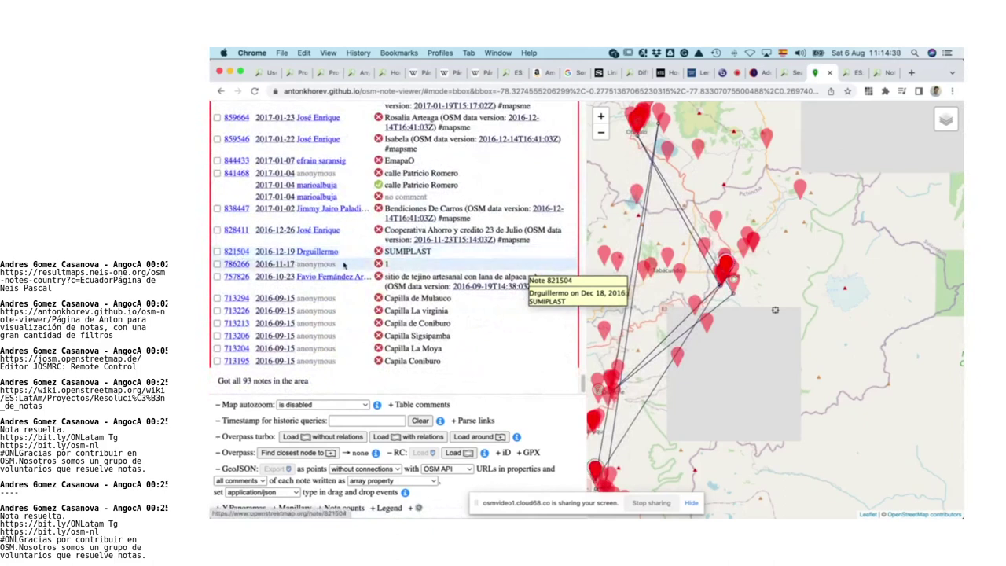
{"action": "scroll", "coordinate": [362, 267], "scroll_direction": "up", "scroll_amount": 5}
{"action": "scroll", "coordinate": [362, 267], "scroll_direction": "up", "scroll_amount": 10}
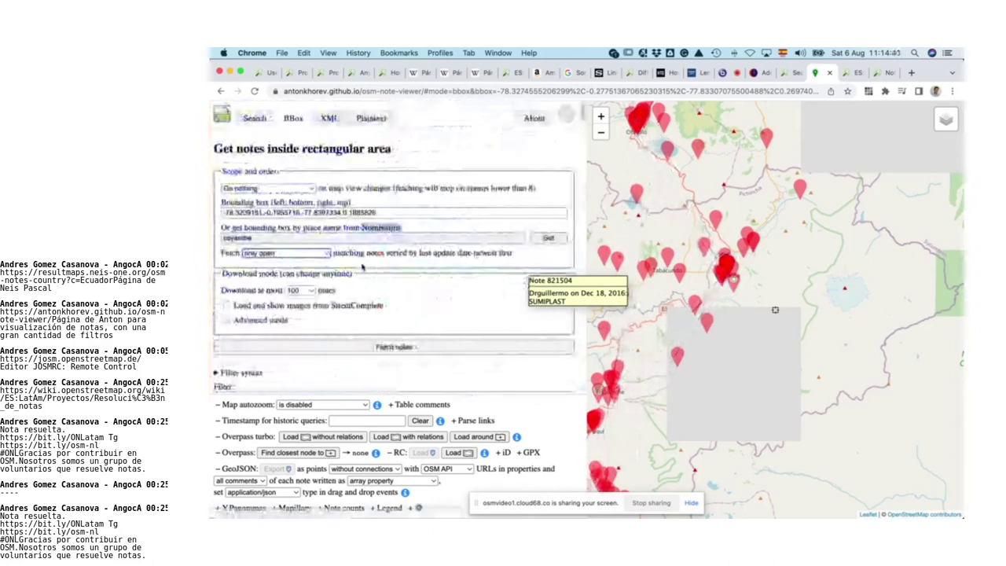
{"action": "left_click", "coordinate": [540, 242]}
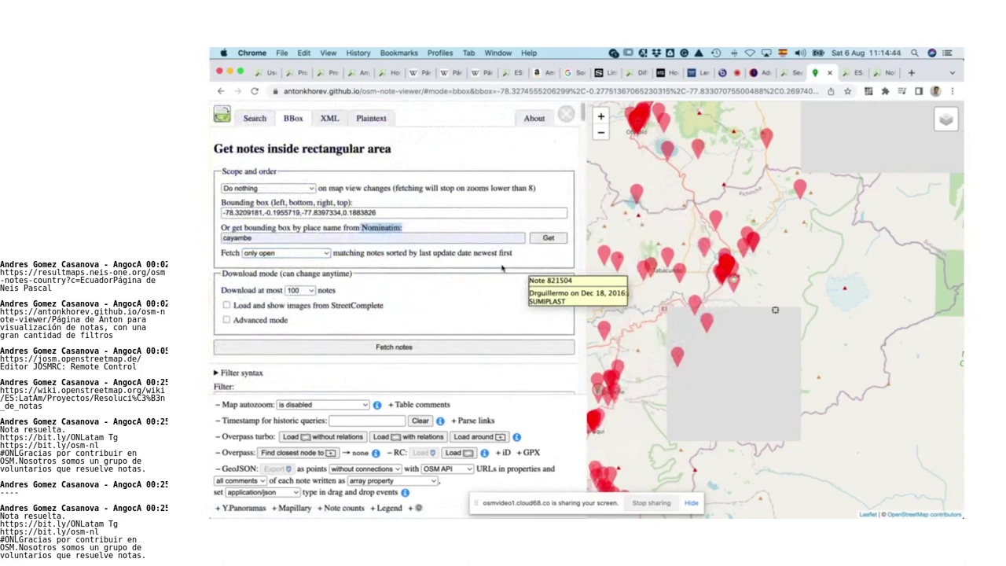
{"action": "scroll", "coordinate": [502, 268], "scroll_direction": "down", "scroll_amount": 10}
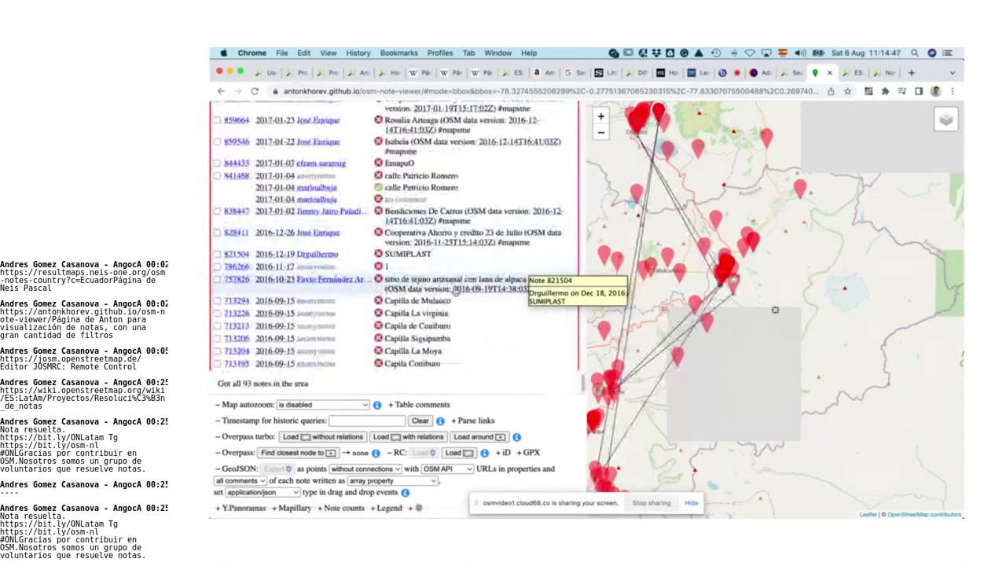
{"action": "scroll", "coordinate": [455, 289], "scroll_direction": "up", "scroll_amount": 10}
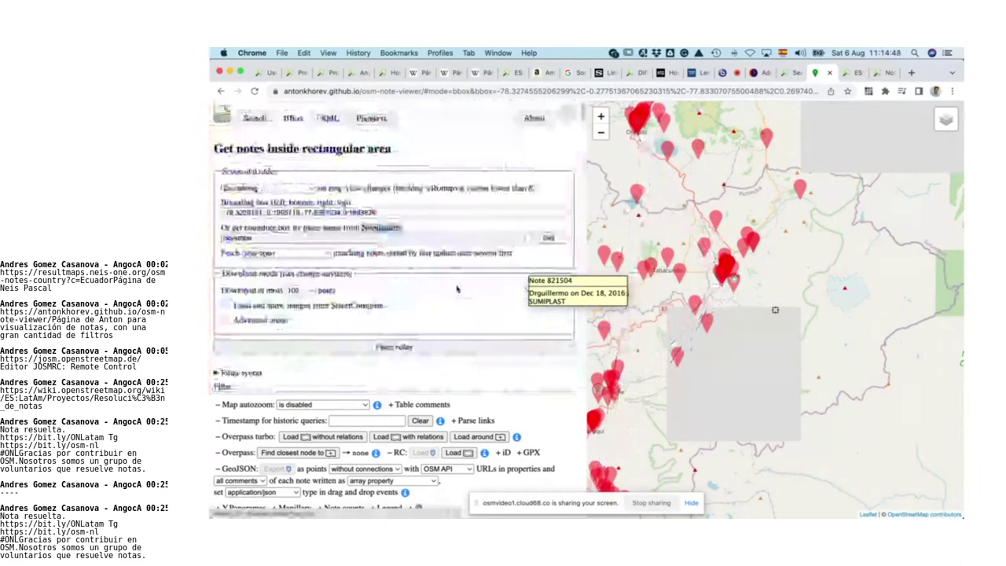
Step: Reset the note viewer, get the bounding box for cayambe, and fetch both open and closed notes inside it
{"action": "left_click", "coordinate": [566, 114]}
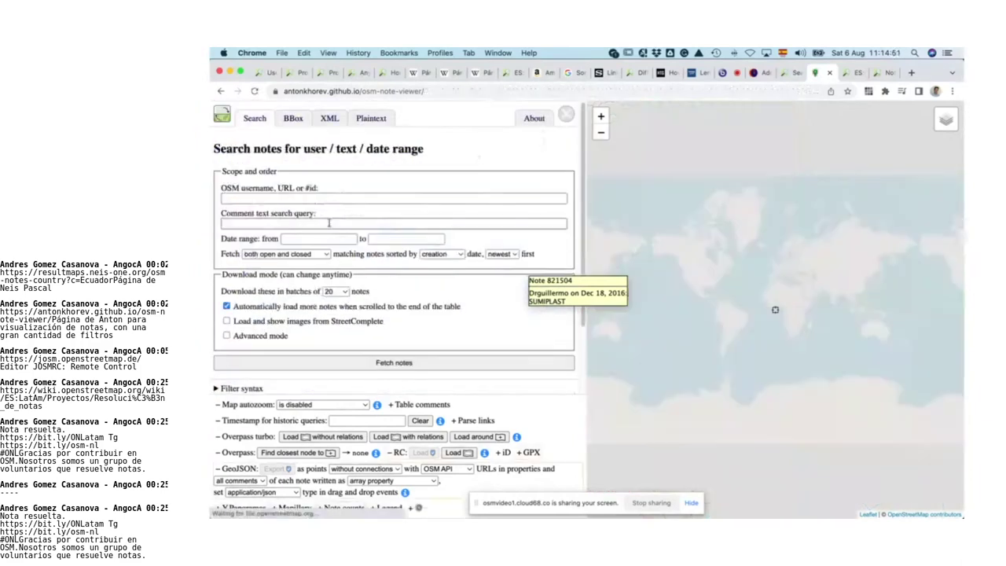
{"action": "left_click", "coordinate": [307, 116]}
{"action": "left_click", "coordinate": [301, 238]}
{"action": "type", "text": "cayambe"}
{"action": "left_click", "coordinate": [549, 240]}
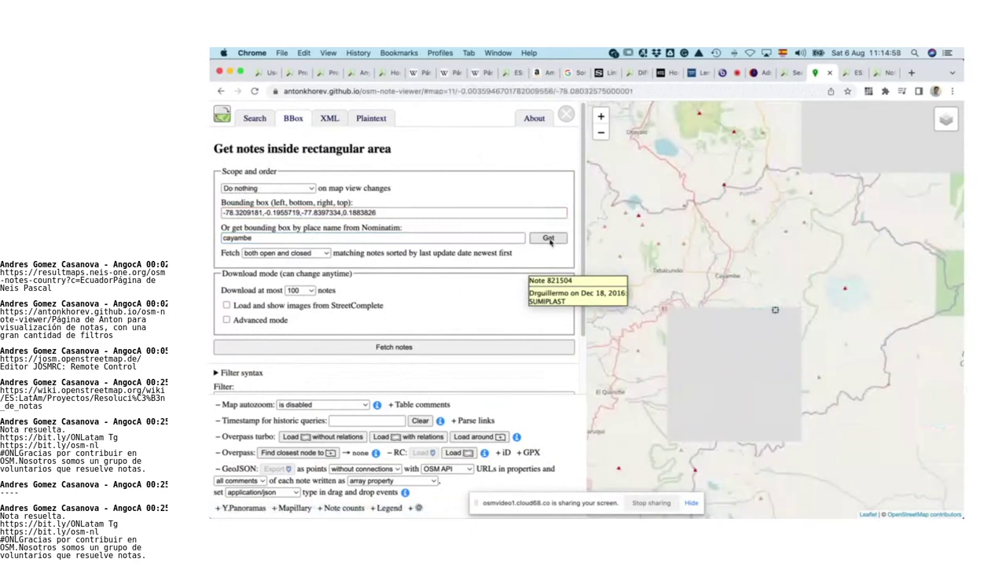
{"action": "left_click", "coordinate": [442, 347]}
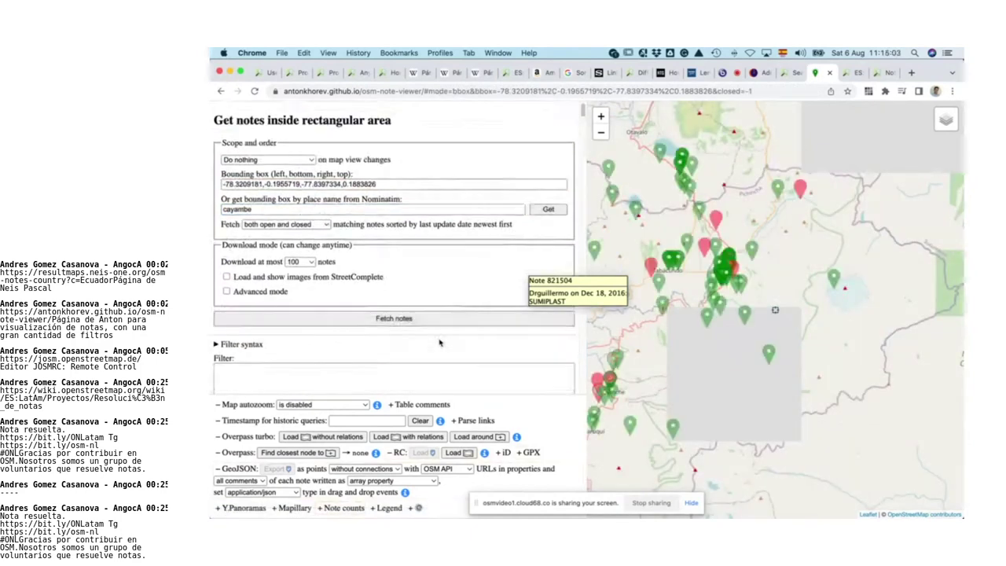
Step: Limit the fetch to only open notes, get the cayambe bounding box again, and refetch the list
{"action": "scroll", "coordinate": [440, 343], "scroll_direction": "down", "scroll_amount": 5}
{"action": "scroll", "coordinate": [438, 342], "scroll_direction": "down", "scroll_amount": 2}
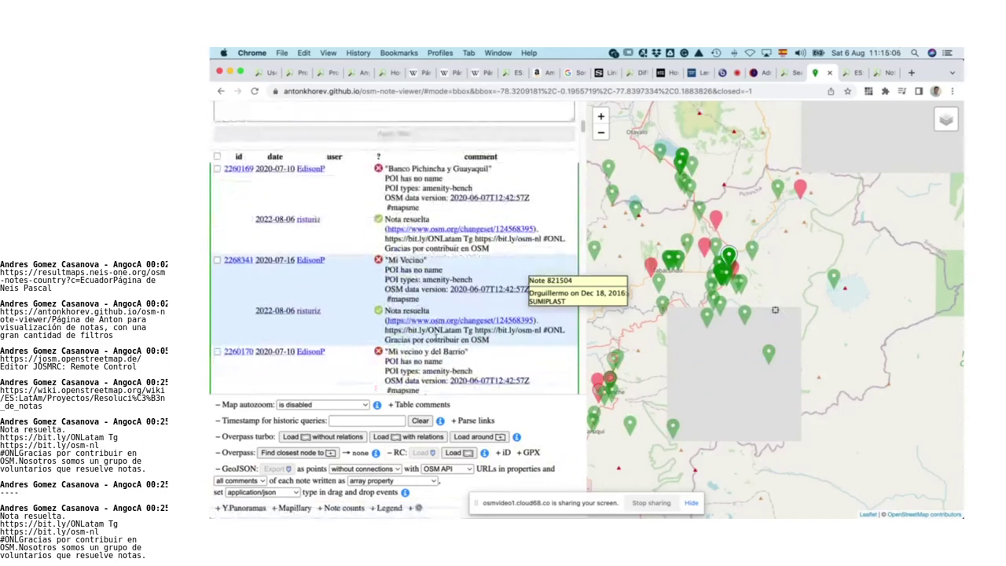
{"action": "scroll", "coordinate": [436, 335], "scroll_direction": "down", "scroll_amount": 3}
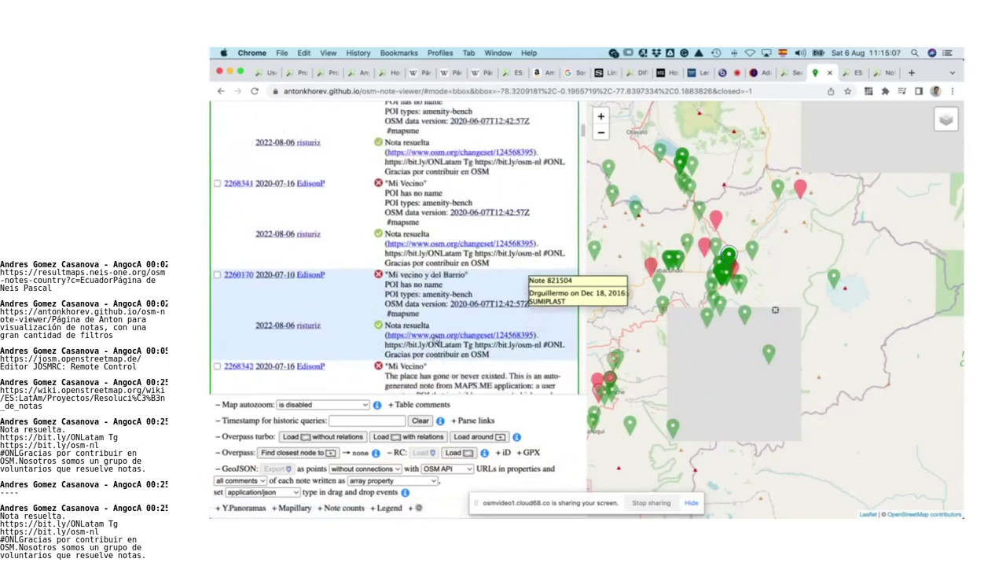
{"action": "scroll", "coordinate": [434, 337], "scroll_direction": "up", "scroll_amount": 10}
{"action": "scroll", "coordinate": [433, 337], "scroll_direction": "down", "scroll_amount": 5}
{"action": "scroll", "coordinate": [424, 330], "scroll_direction": "up", "scroll_amount": 6}
{"action": "left_click", "coordinate": [302, 255]}
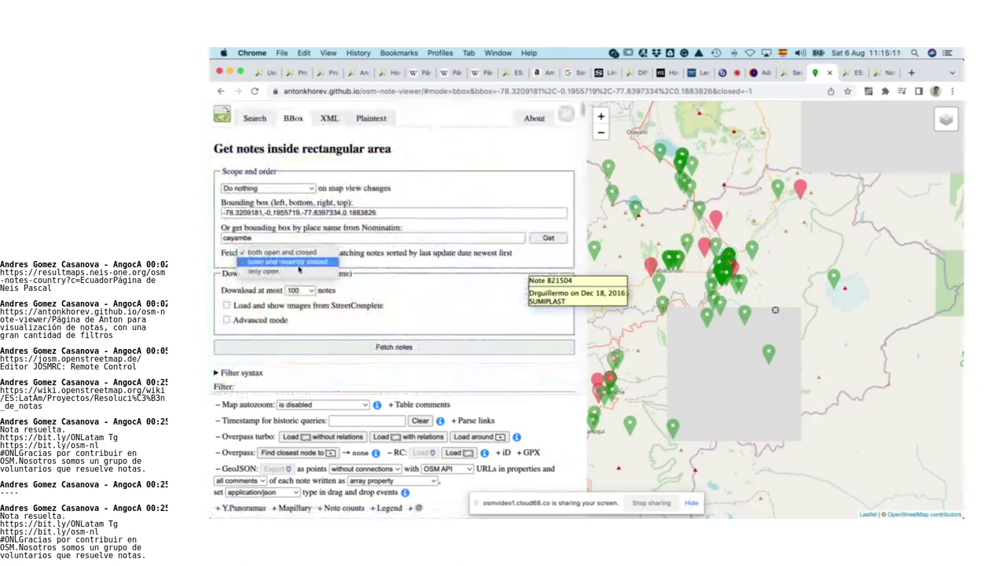
{"action": "left_click", "coordinate": [299, 268]}
{"action": "left_click", "coordinate": [536, 235]}
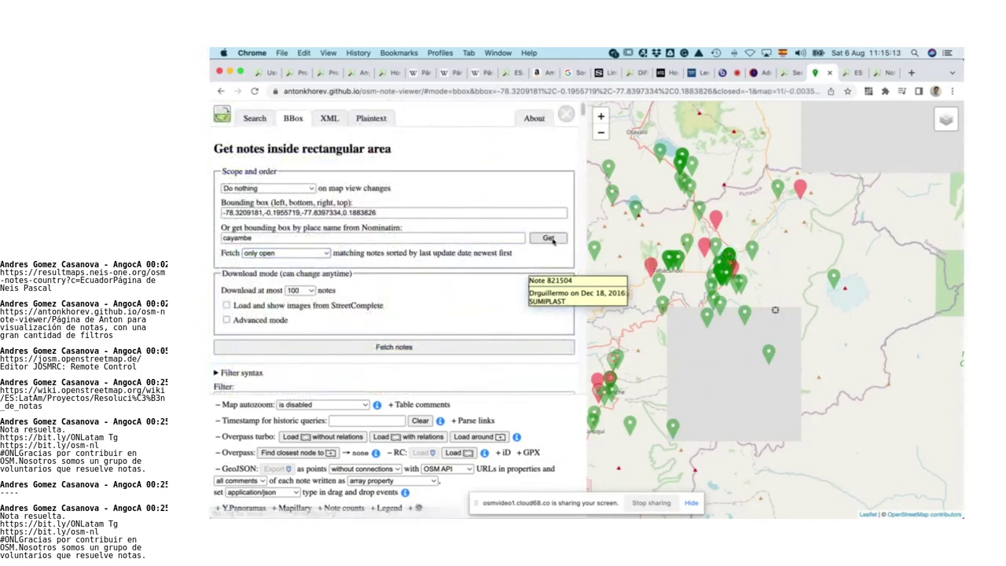
{"action": "left_click", "coordinate": [423, 343]}
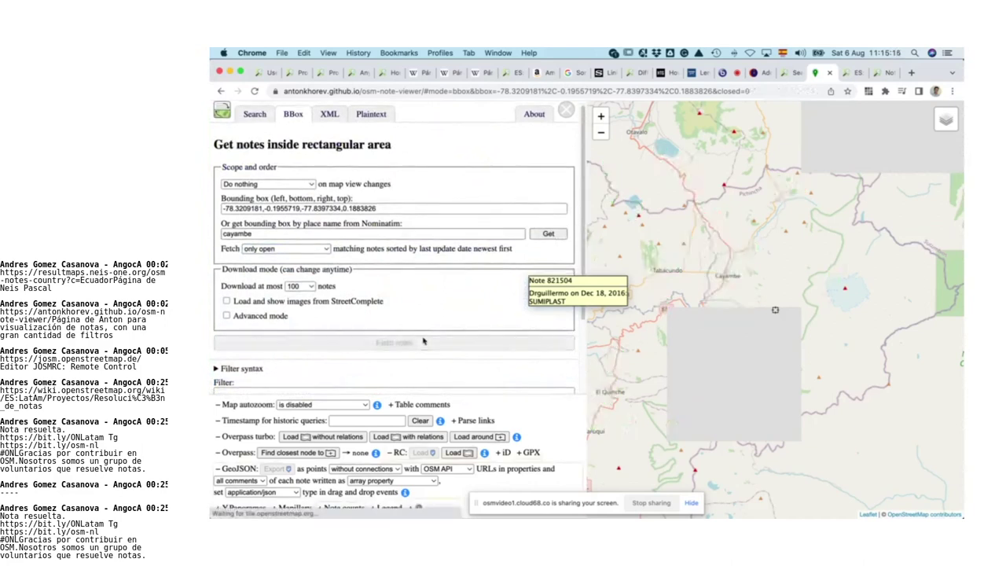
Step: Mark the PlastiAgro Cayambe note in the list, and in JOSM download the map data around its location
{"action": "scroll", "coordinate": [414, 301], "scroll_direction": "down", "scroll_amount": 5}
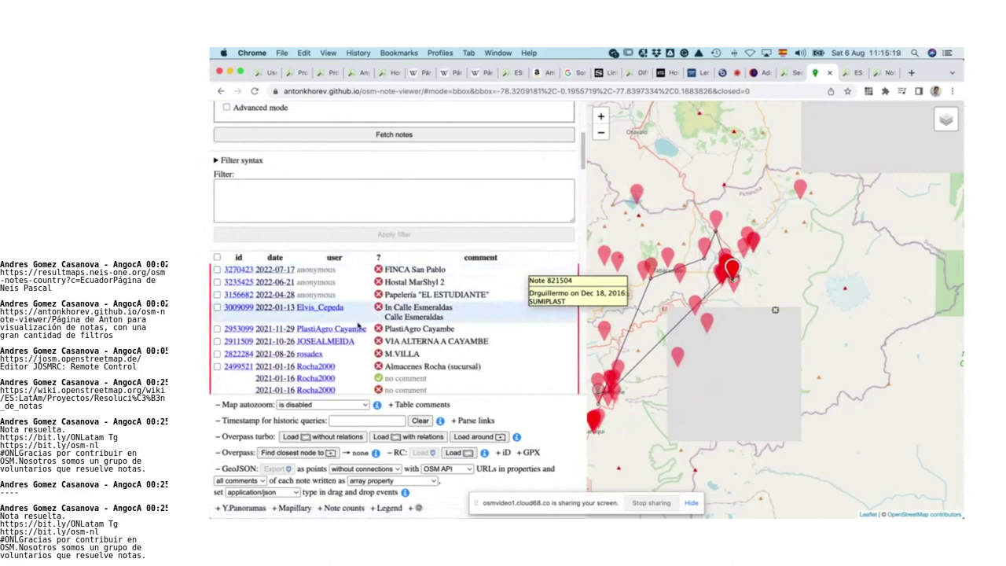
{"action": "left_click", "coordinate": [218, 328]}
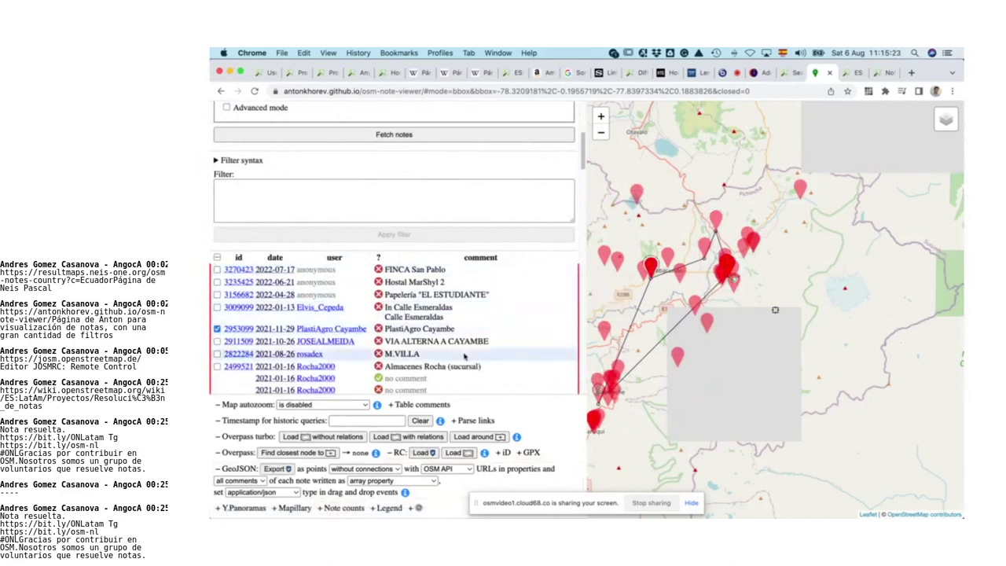
{"action": "key", "text": "super+Tab"}
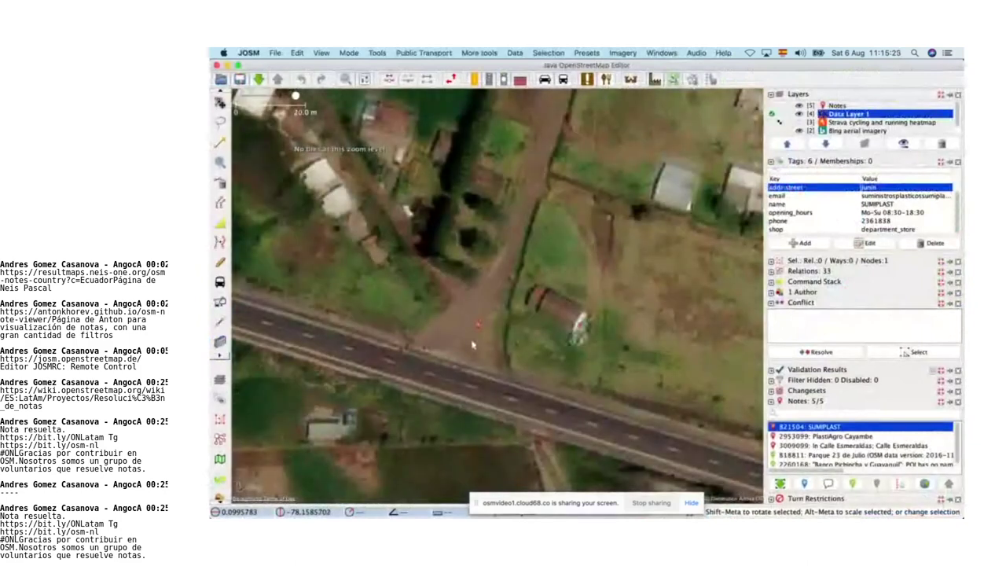
{"action": "scroll", "coordinate": [472, 343], "scroll_direction": "down", "scroll_amount": 2}
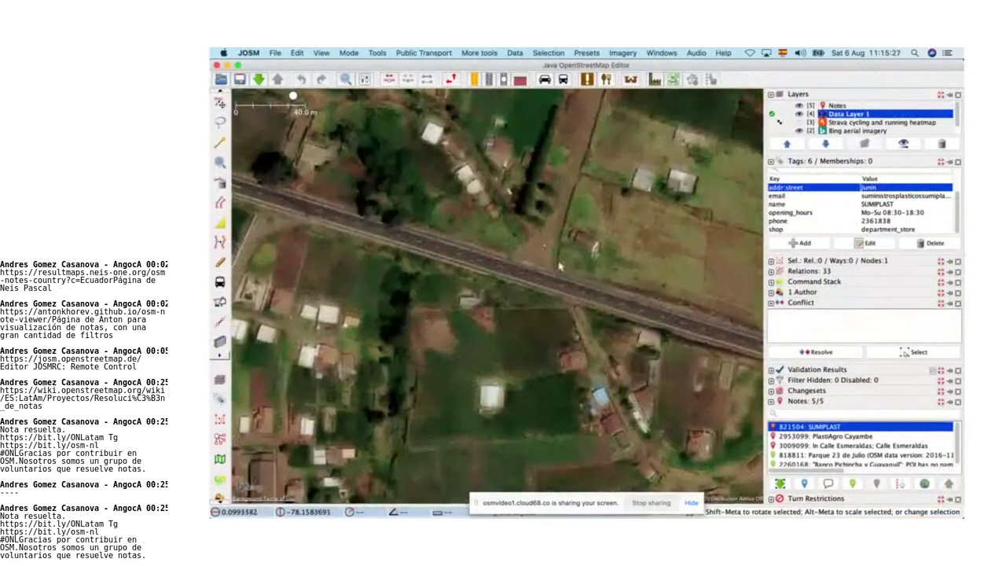
{"action": "key", "text": "super+shift+Down"}
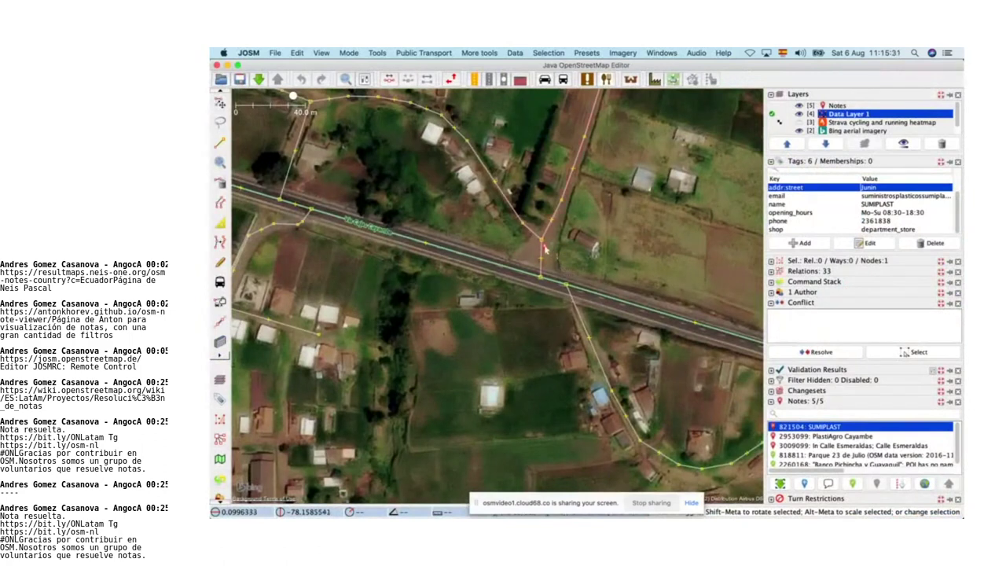
Step: Read the PlastiAgro Cayambe note at the road junction, clear the selection, and examine the surrounding imagery for the business
{"action": "left_click", "coordinate": [543, 247]}
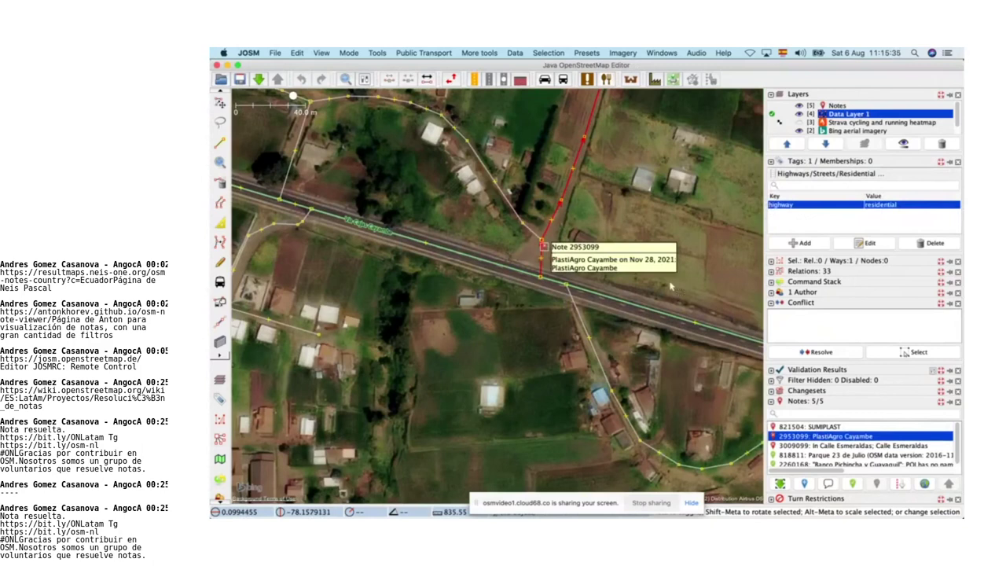
{"action": "left_click", "coordinate": [275, 53]}
{"action": "left_click", "coordinate": [275, 53]}
{"action": "left_click", "coordinate": [596, 224]}
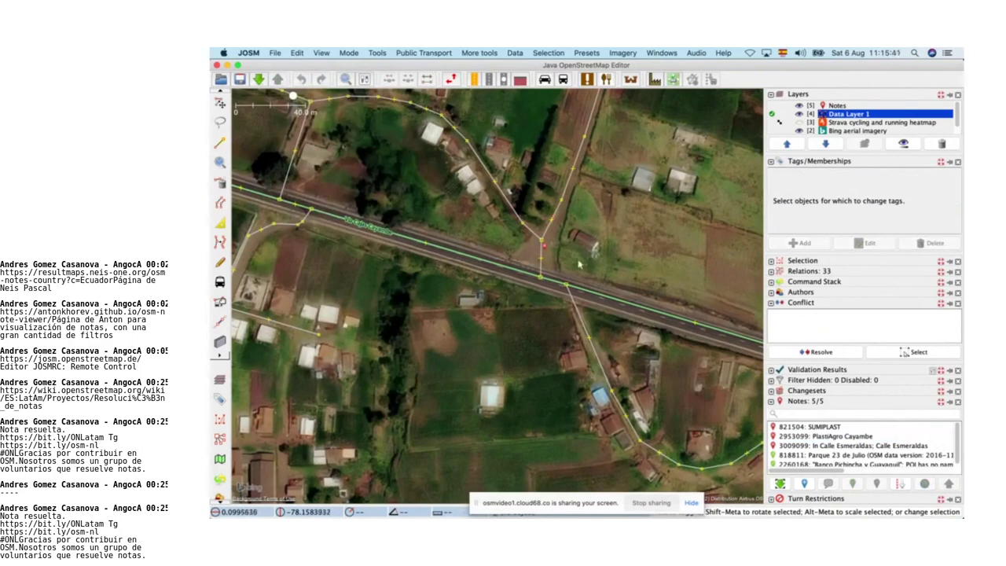
{"action": "scroll", "coordinate": [579, 265], "scroll_direction": "up", "scroll_amount": 3}
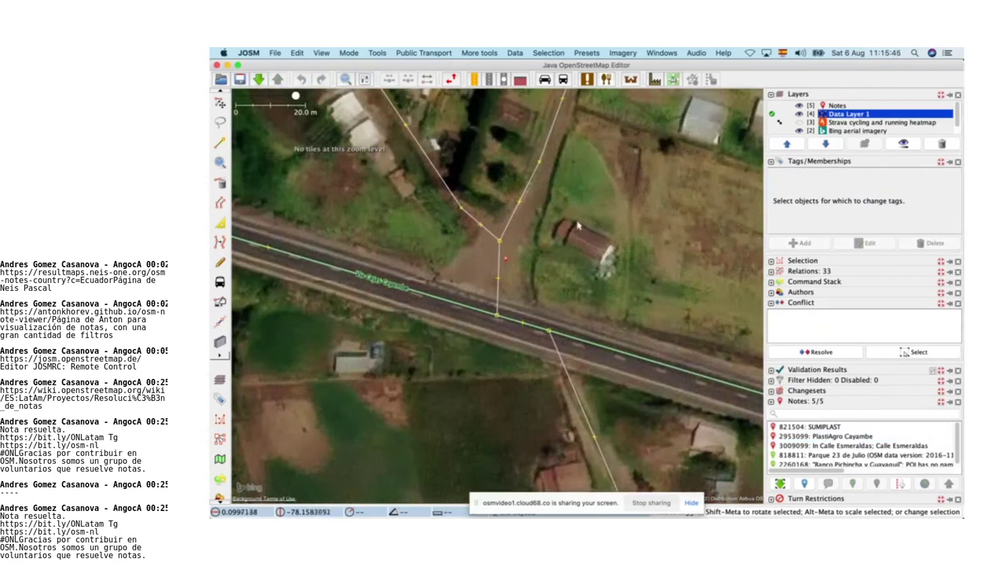
{"action": "left_click_drag", "start_coordinate": [569, 233], "coordinate": [564, 290]}
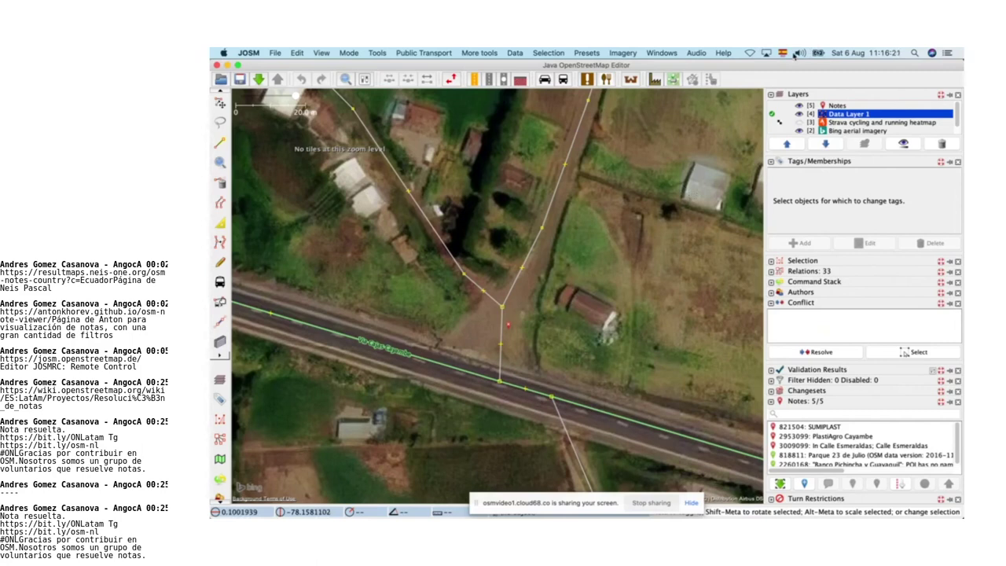
Step: Check the end of the open note list in the browser, and return to JOSM to reread the PlastiAgro Cayambe note
{"action": "left_click", "coordinate": [800, 53]}
{"action": "left_click", "coordinate": [799, 53]}
{"action": "key", "text": "super+Tab"}
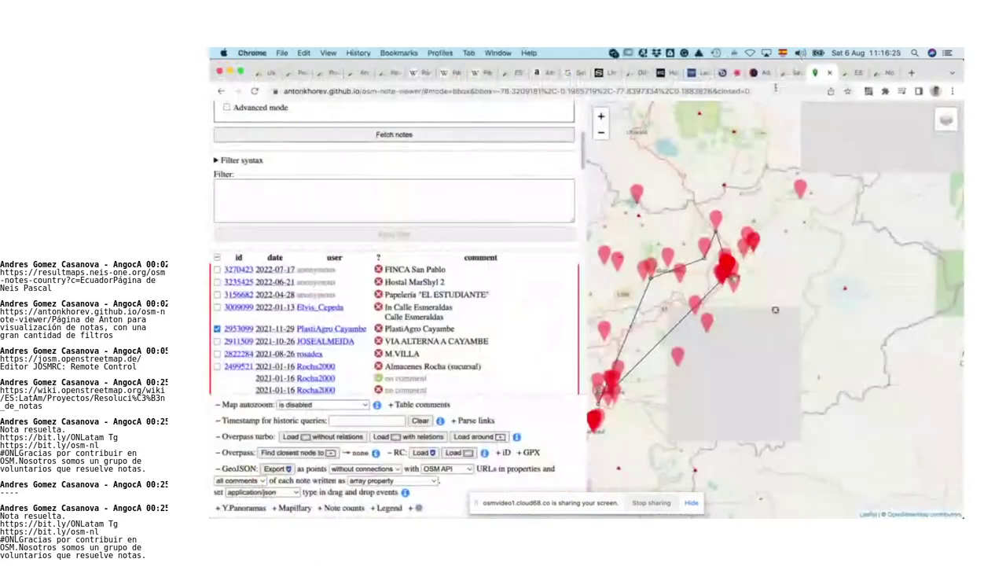
{"action": "scroll", "coordinate": [393, 298], "scroll_direction": "down", "scroll_amount": 15}
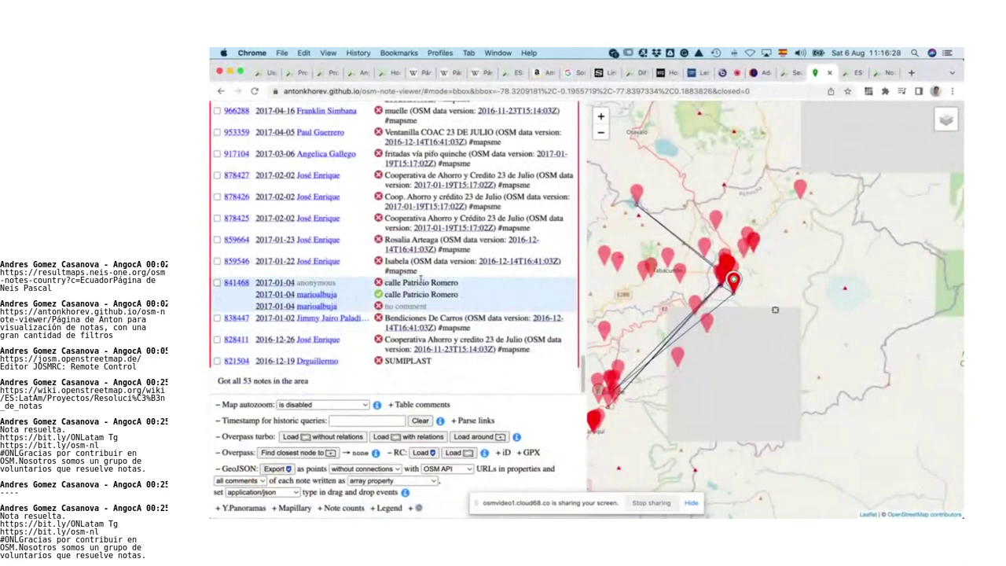
{"action": "key", "text": "super+Tab"}
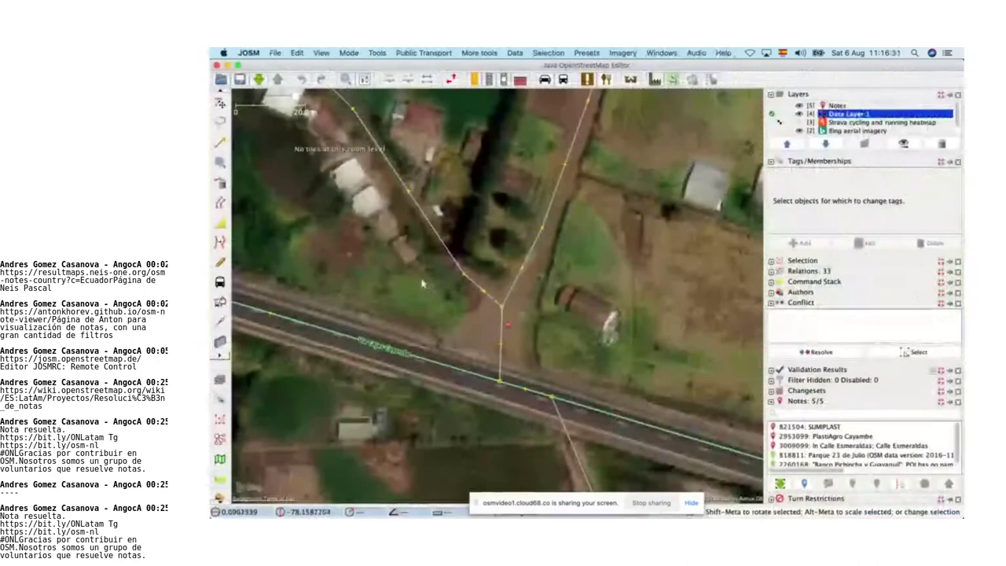
{"action": "left_click", "coordinate": [509, 329]}
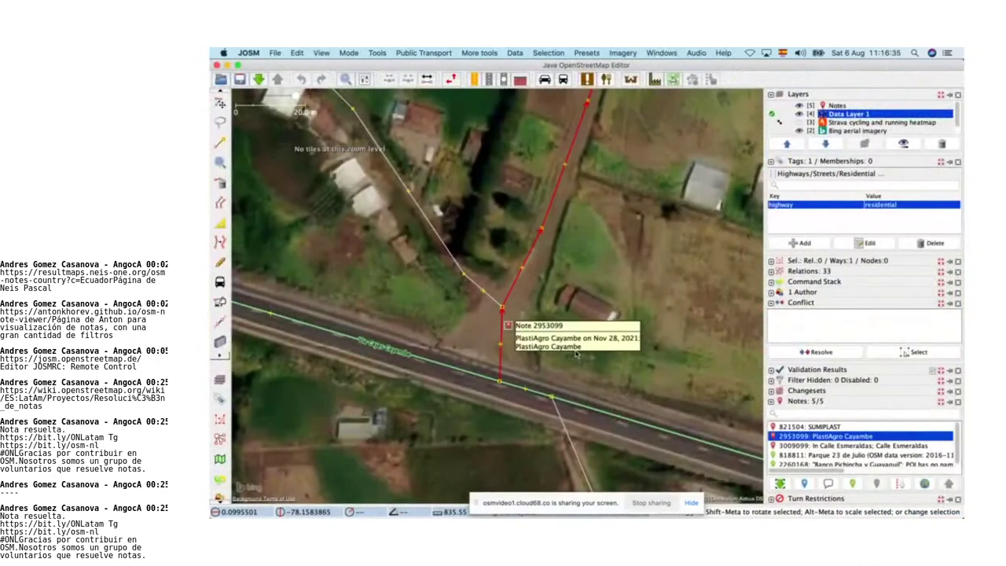
{"action": "left_click", "coordinate": [510, 314]}
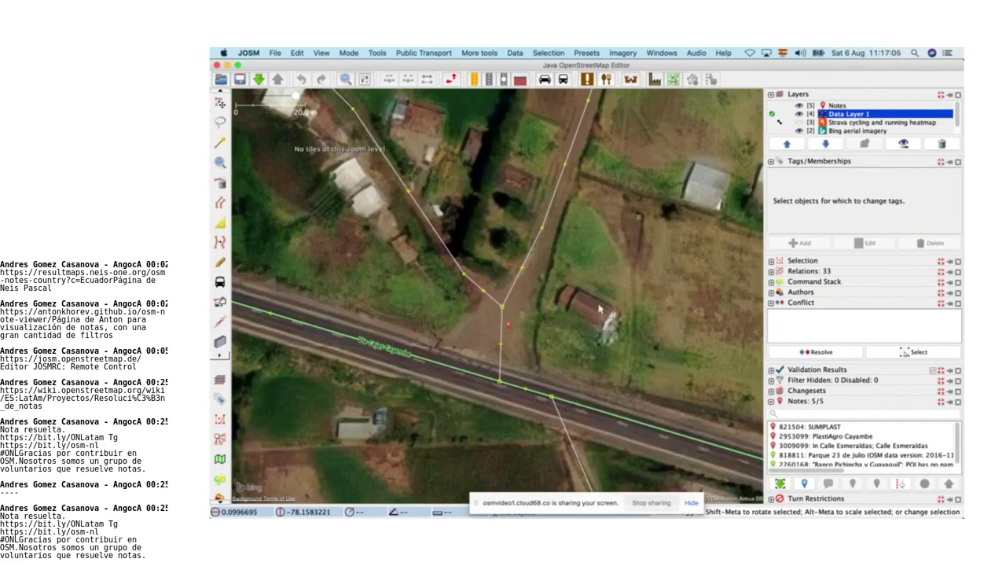
Step: Switch to Chrome, search Google for "platiagro cayambe", and view the results
{"action": "key", "text": "super+Tab"}
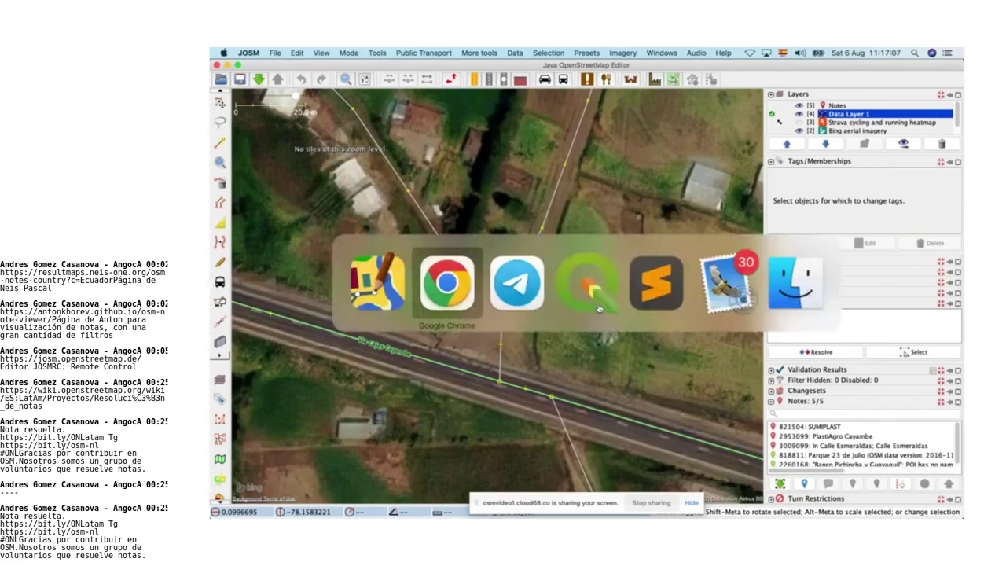
{"action": "key", "text": "super+l"}
{"action": "type", "text": "plati"}
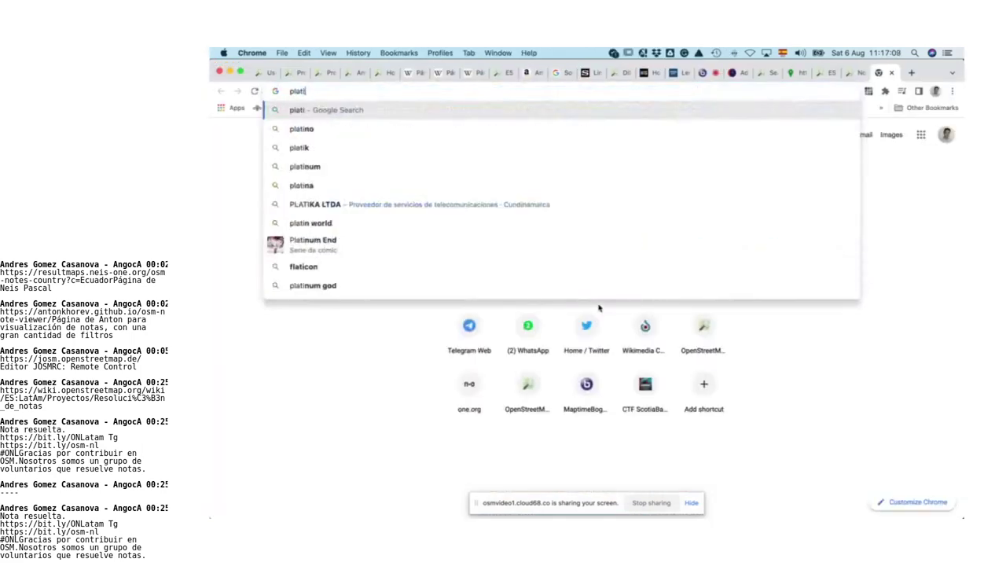
{"action": "type", "text": "agro"}
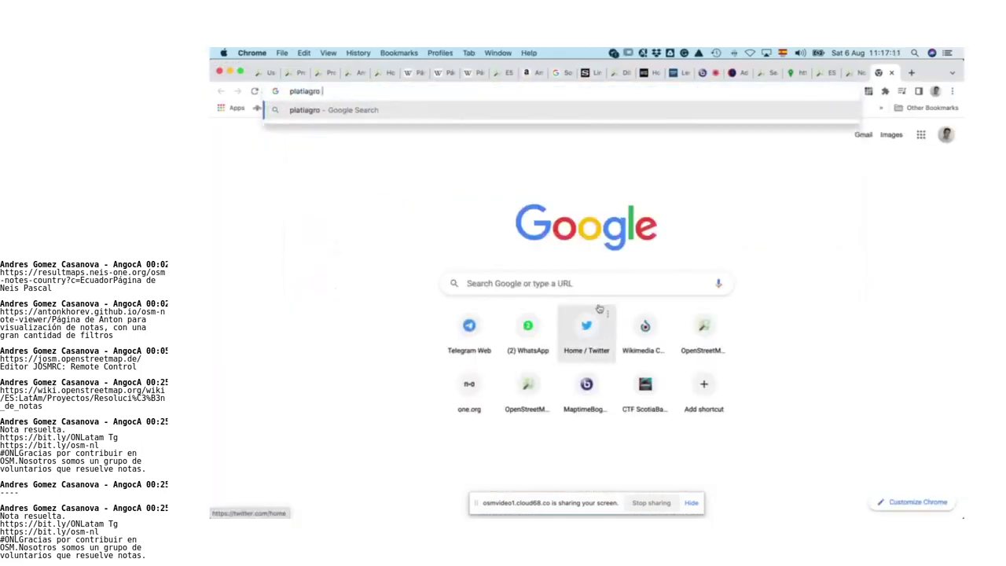
{"action": "type", "text": " cayambe"}
{"action": "key", "text": "Return"}
{"action": "key", "text": "super+Tab"}
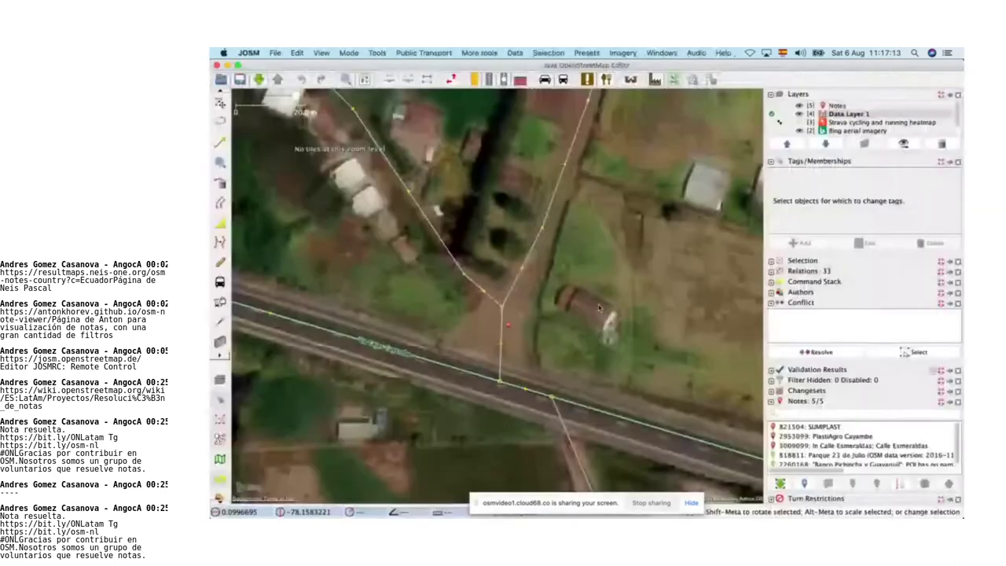
{"action": "key", "text": "super+Tab"}
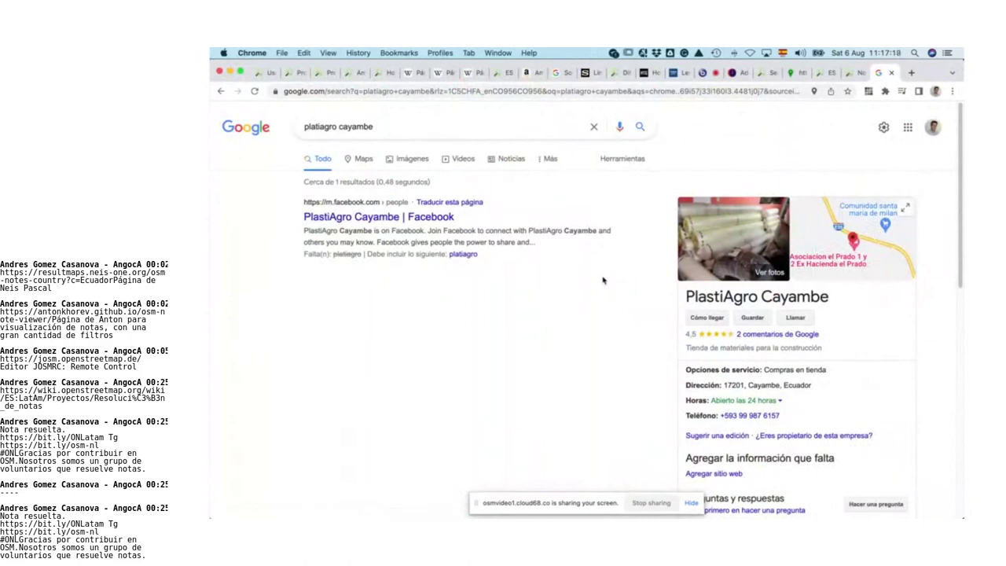
Step: Open the PlastiAgro Cayambe Facebook page from the results, look through its posts for the business location, and reopen the profile from its latest post
{"action": "left_click", "coordinate": [379, 223]}
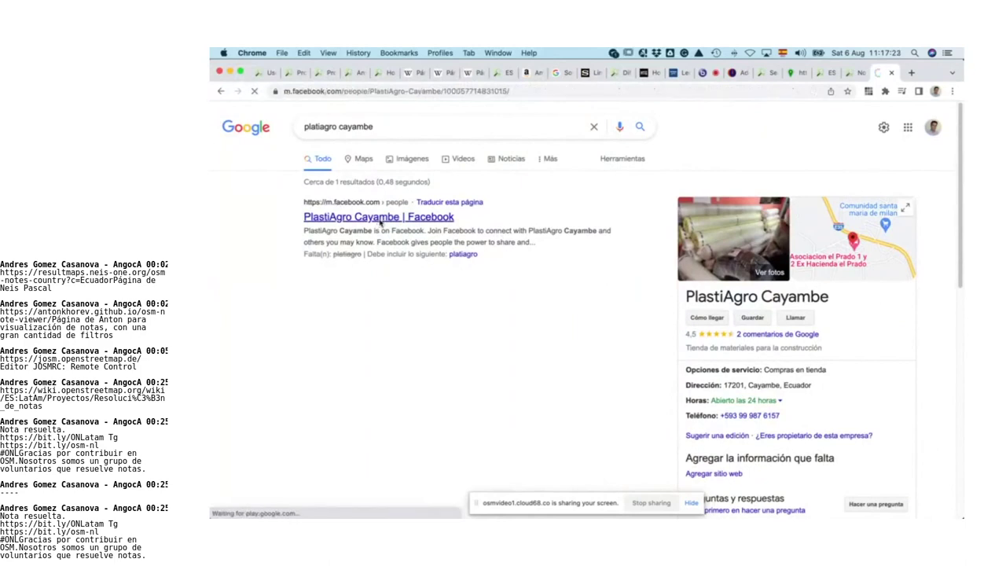
{"action": "scroll", "coordinate": [304, 300], "scroll_direction": "down", "scroll_amount": 10}
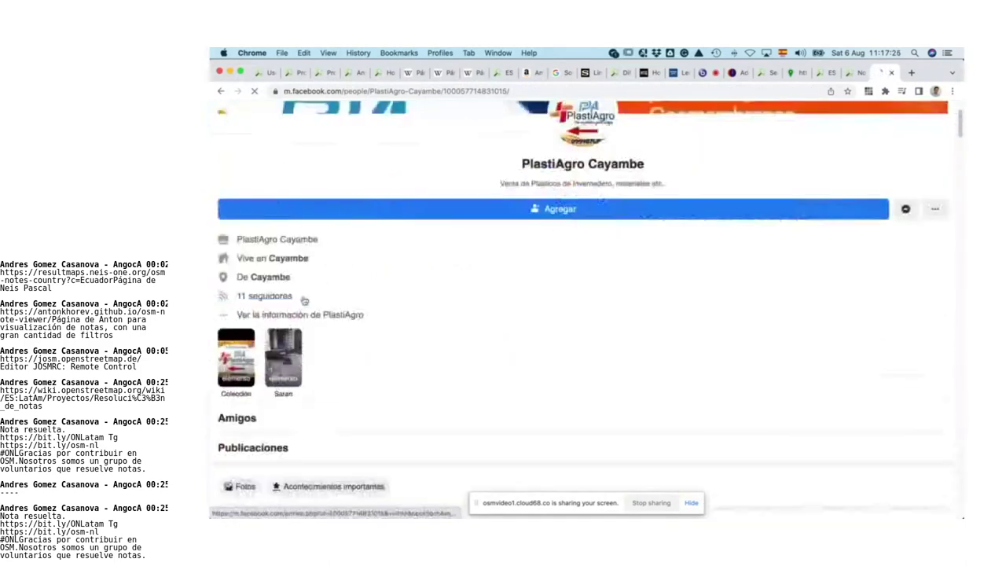
{"action": "scroll", "coordinate": [304, 301], "scroll_direction": "down", "scroll_amount": 5}
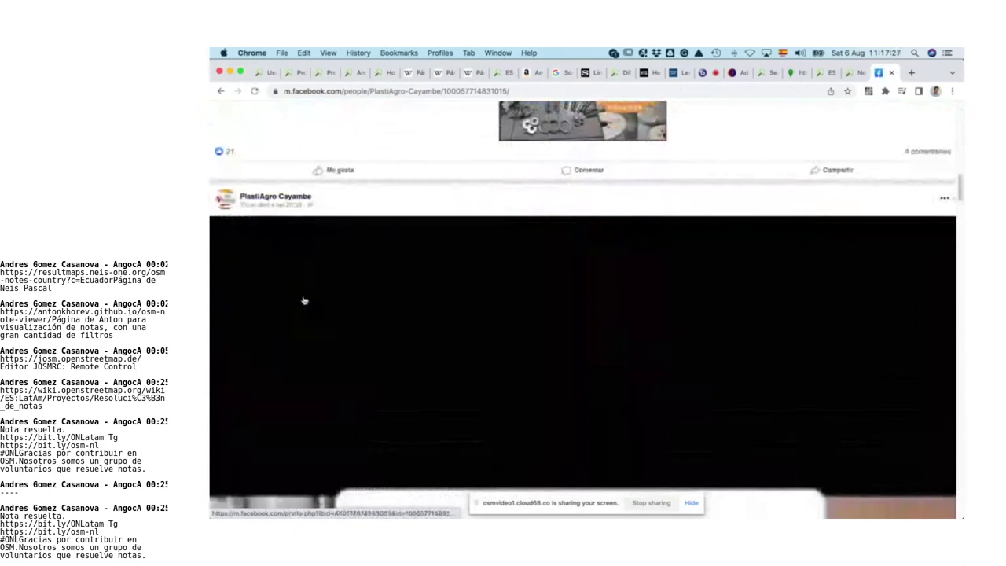
{"action": "scroll", "coordinate": [304, 302], "scroll_direction": "down", "scroll_amount": 5}
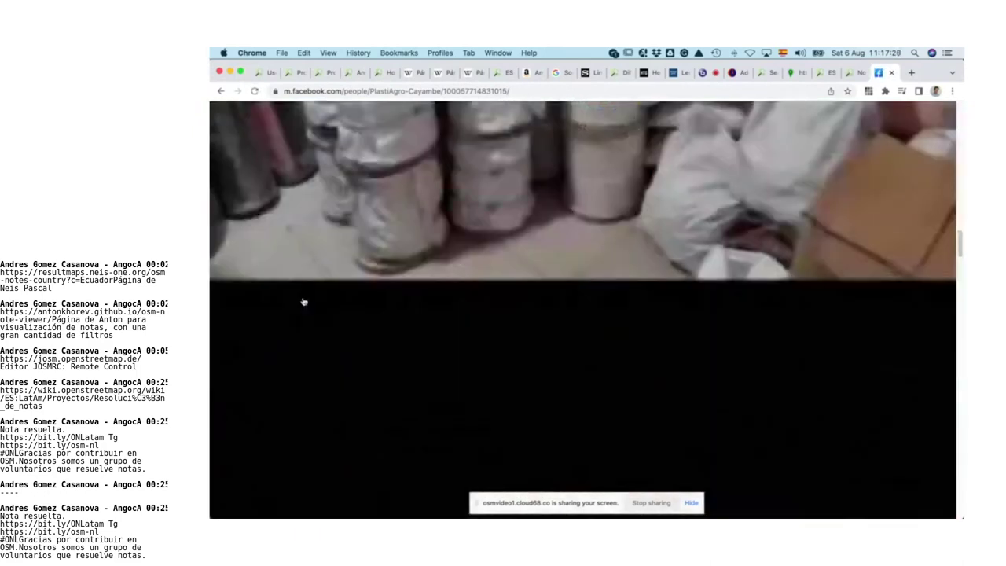
{"action": "scroll", "coordinate": [304, 302], "scroll_direction": "down", "scroll_amount": 10}
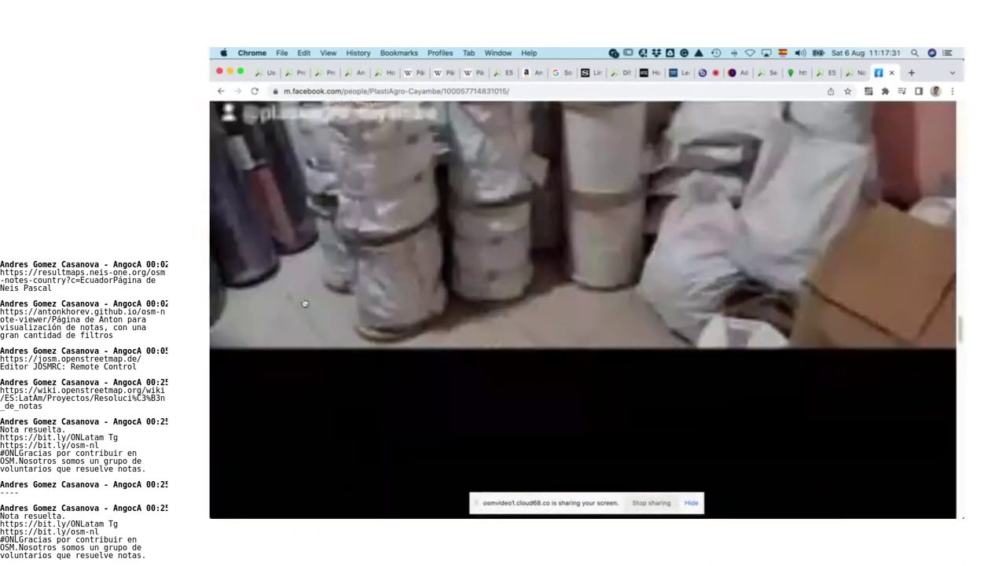
{"action": "scroll", "coordinate": [304, 303], "scroll_direction": "down", "scroll_amount": 10}
{"action": "scroll", "coordinate": [304, 302], "scroll_direction": "down", "scroll_amount": 10}
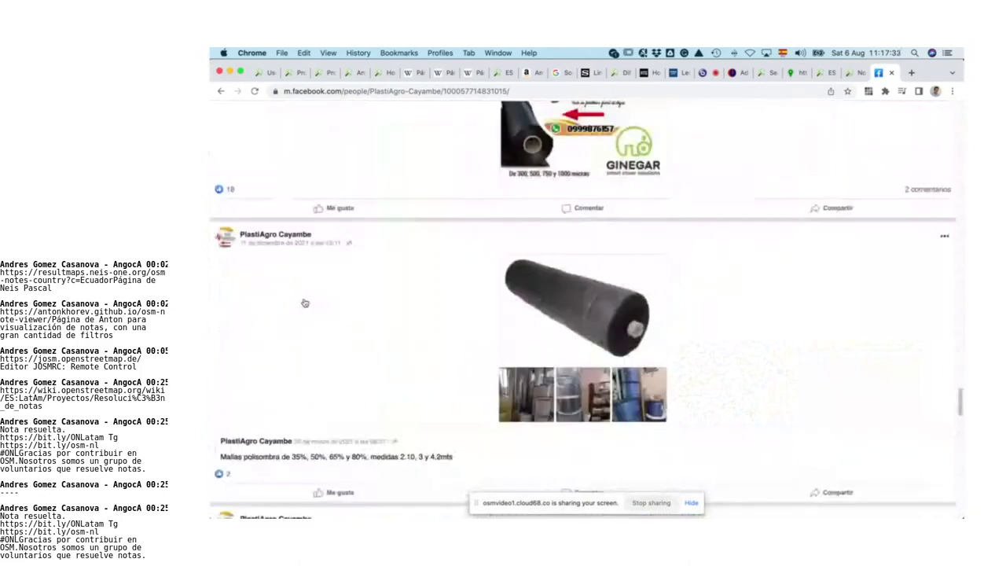
{"action": "scroll", "coordinate": [304, 302], "scroll_direction": "up", "scroll_amount": 20}
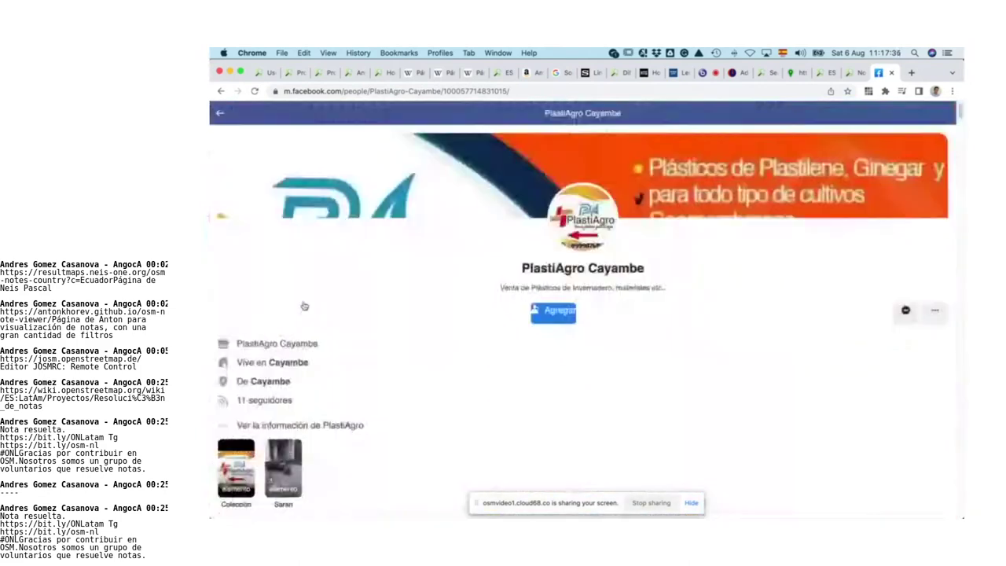
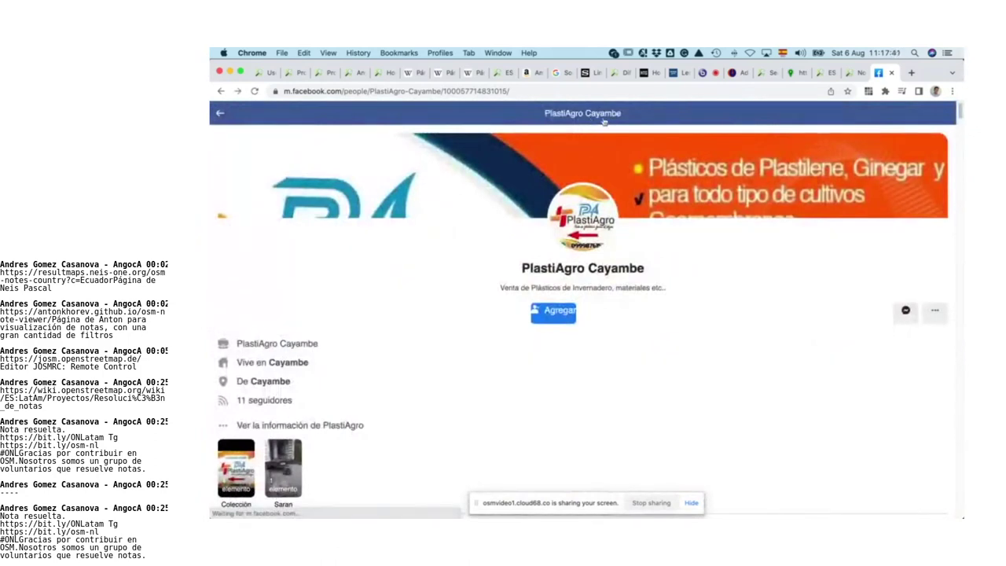
{"action": "scroll", "coordinate": [378, 367], "scroll_direction": "down", "scroll_amount": 3}
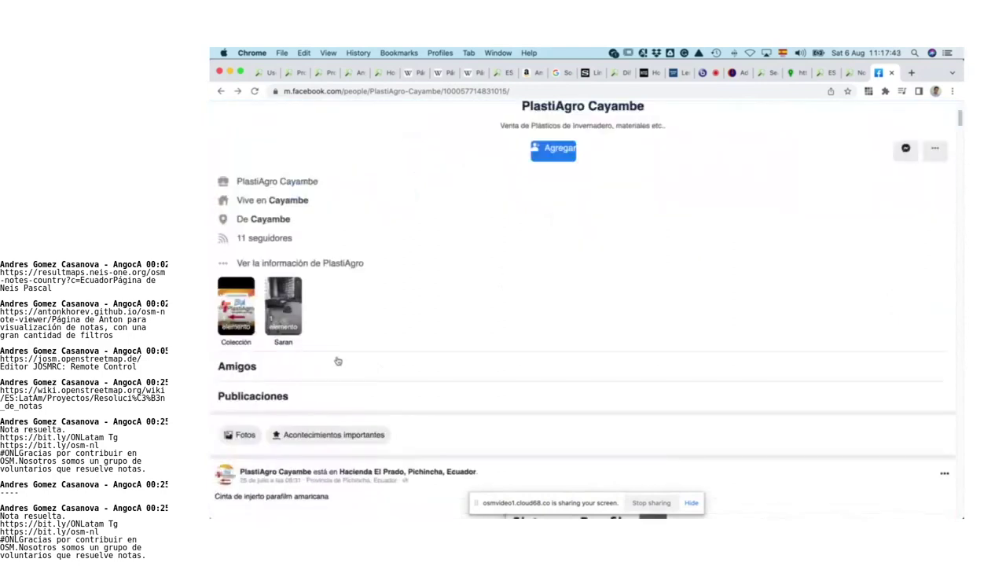
{"action": "scroll", "coordinate": [338, 360], "scroll_direction": "down", "scroll_amount": 3}
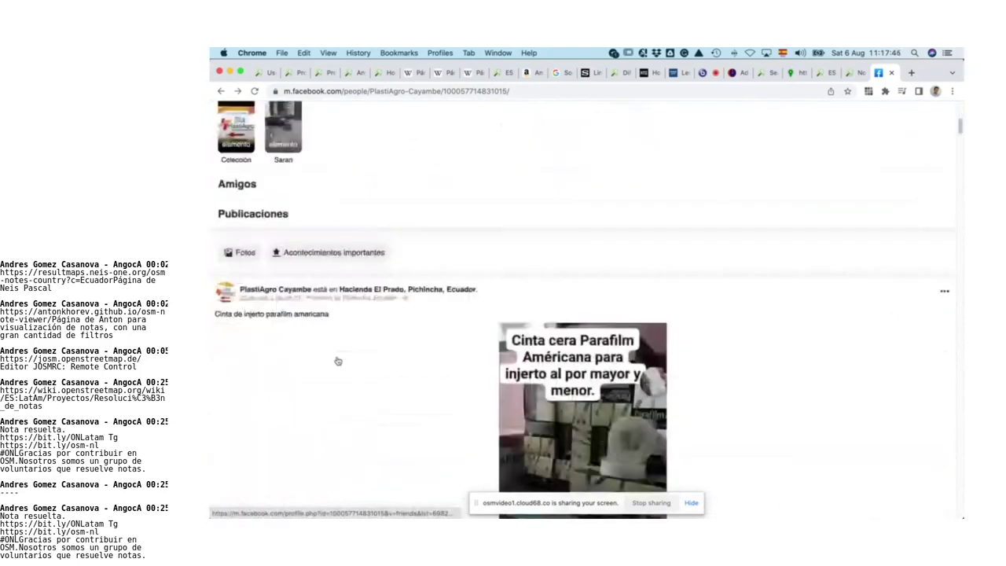
{"action": "left_click", "coordinate": [304, 291]}
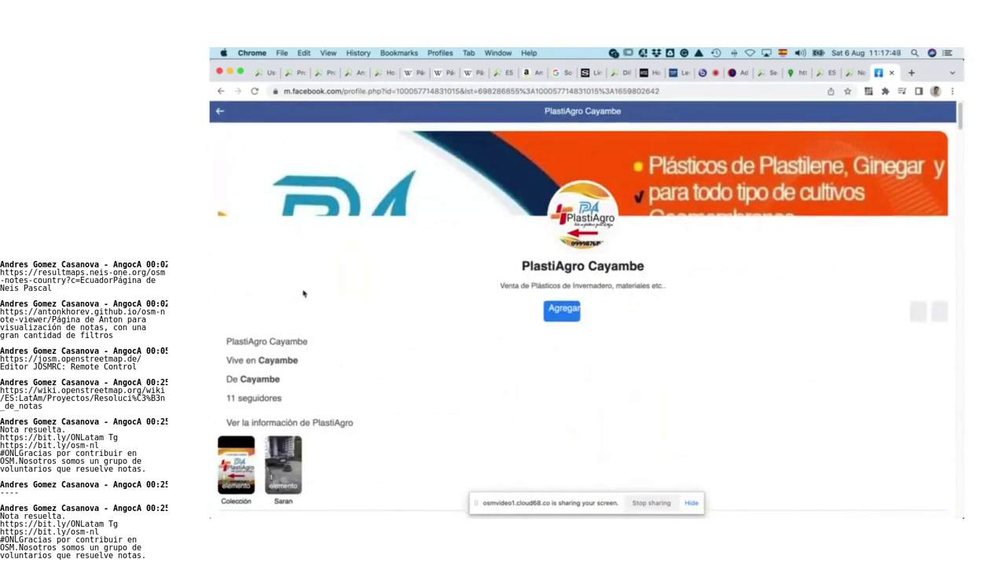
Step: Switch to JOSM and add the Maxar Premium Imagery layer
{"action": "key", "text": "super+Tab"}
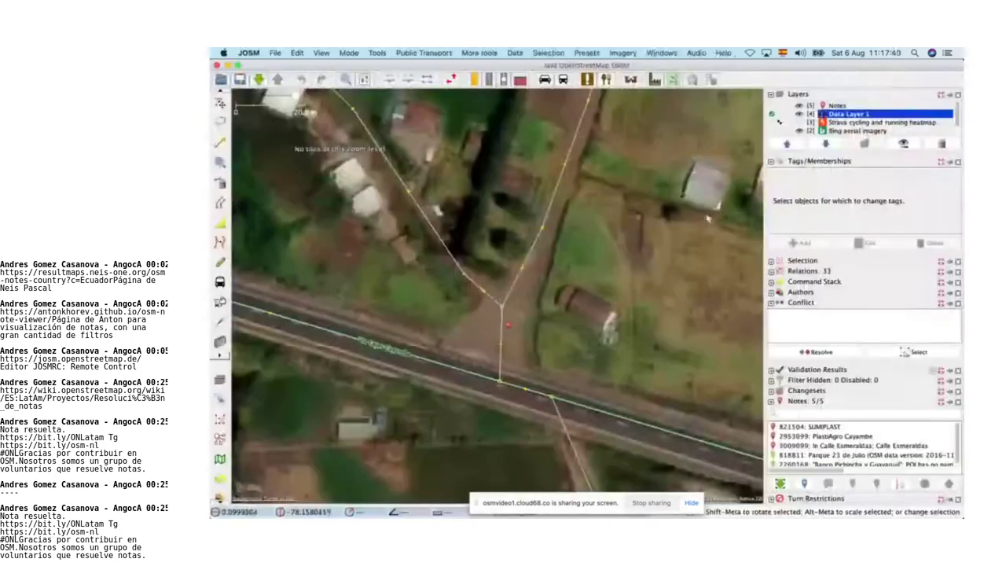
{"action": "left_click", "coordinate": [637, 53]}
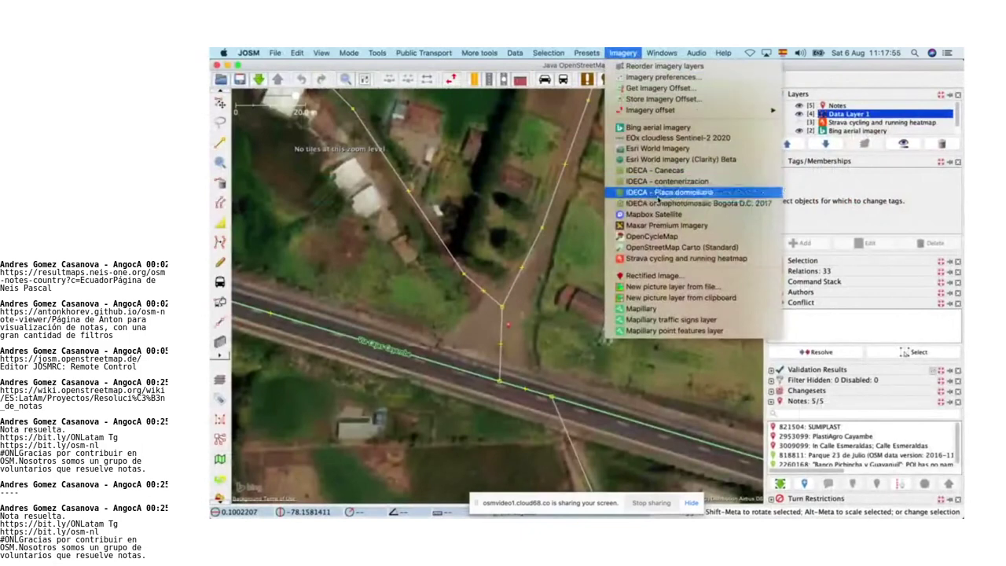
{"action": "left_click", "coordinate": [665, 226]}
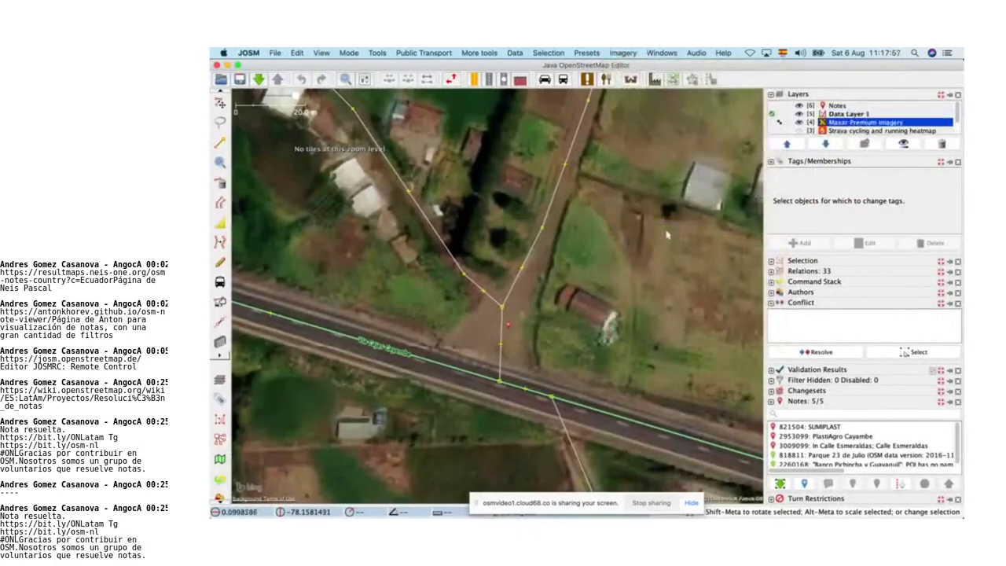
Step: Switch to Chrome and go back from the reopened PlastiAgro Cayambe profile through the previous pages
{"action": "key", "text": "super+Tab"}
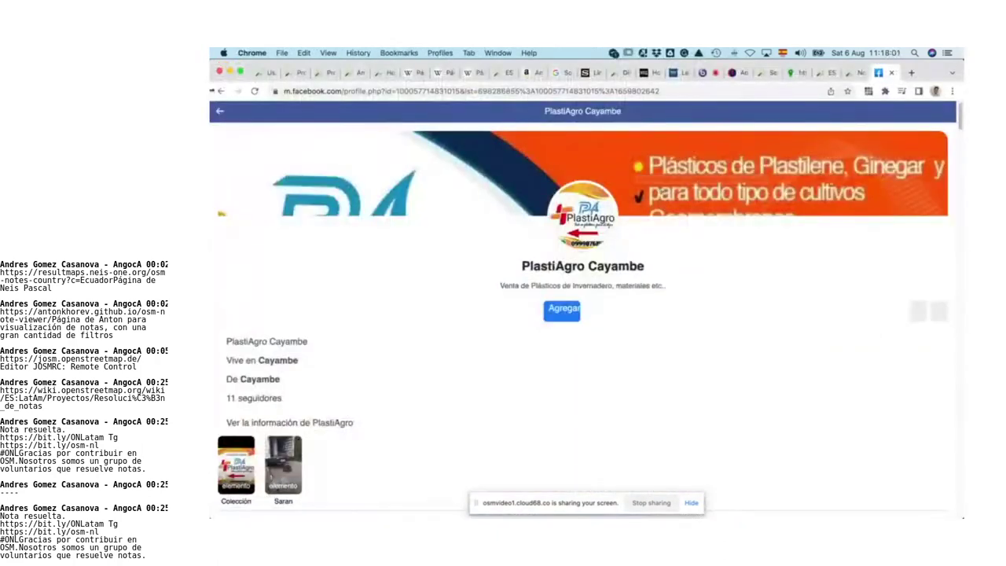
{"action": "left_click", "coordinate": [222, 93]}
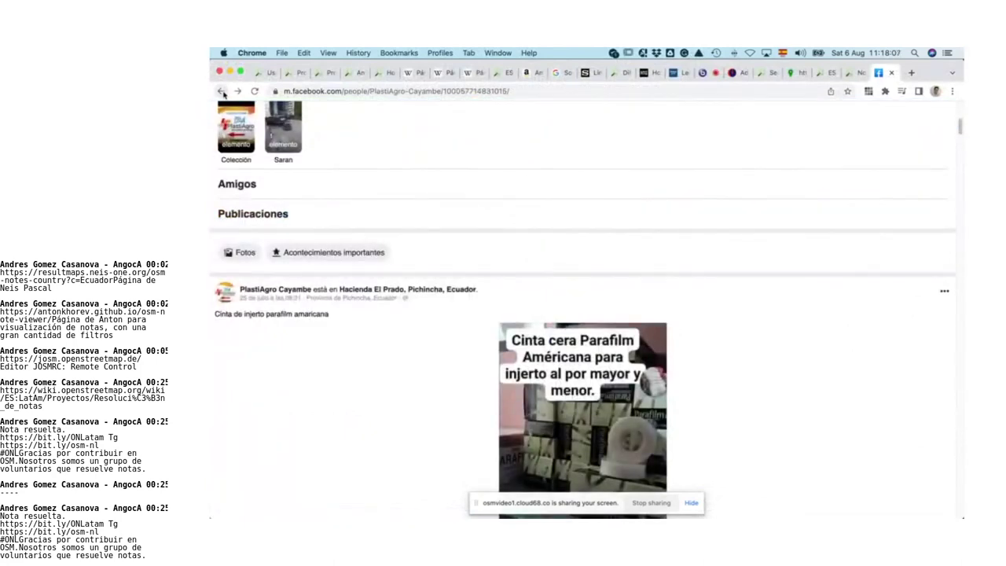
{"action": "left_click", "coordinate": [222, 93]}
Step: In JOSM, hide the Maxar Premium and Bing imagery layers so the OpenStreetMap Carto base map shows around the PlastiAgro note
{"action": "key", "text": "super+Tab"}
{"action": "scroll", "coordinate": [596, 266], "scroll_direction": "down", "scroll_amount": 4}
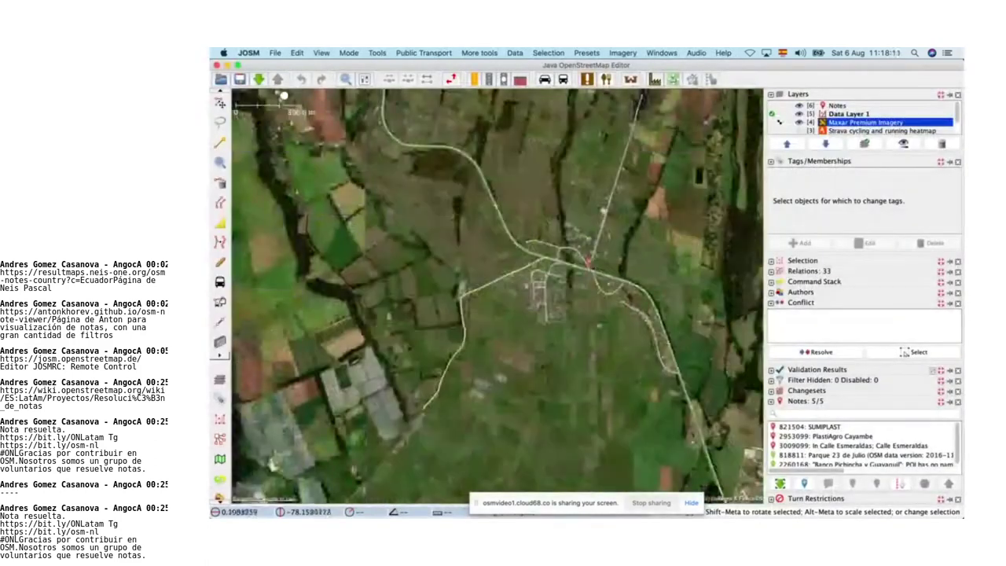
{"action": "scroll", "coordinate": [864, 118], "scroll_direction": "down", "scroll_amount": 2}
{"action": "left_click", "coordinate": [802, 124]}
{"action": "left_click", "coordinate": [799, 130]}
{"action": "left_click", "coordinate": [799, 106]}
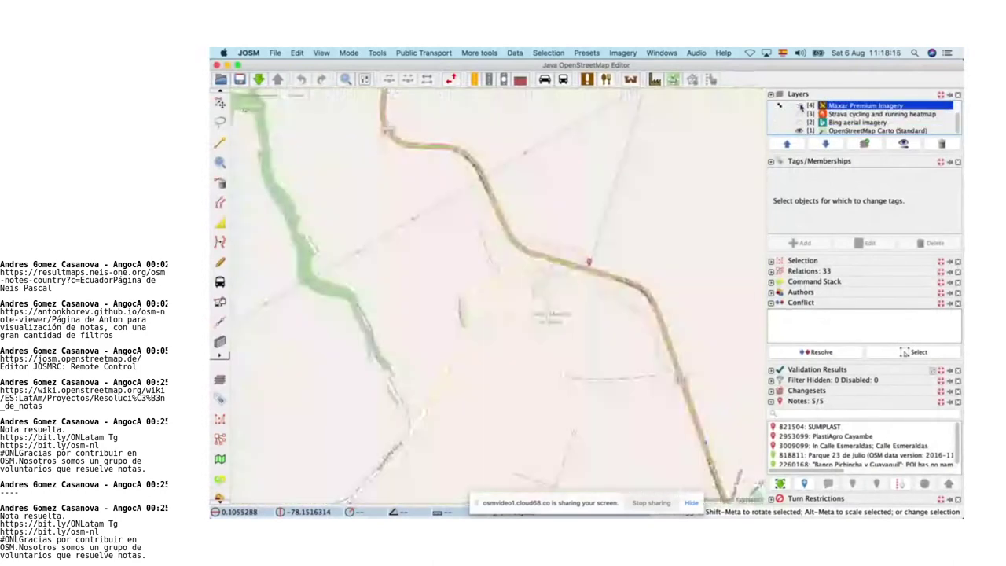
Step: Examine the PlastiAgro note's position relative to Cayambe and the nearby roads on the base map
{"action": "scroll", "coordinate": [590, 259], "scroll_direction": "down", "scroll_amount": 3}
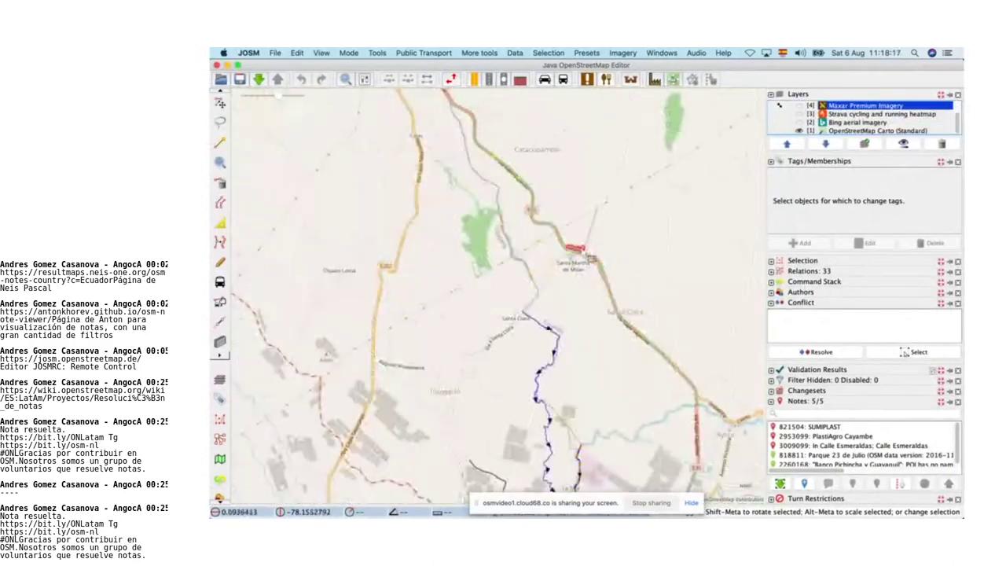
{"action": "scroll", "coordinate": [625, 253], "scroll_direction": "down", "scroll_amount": 2}
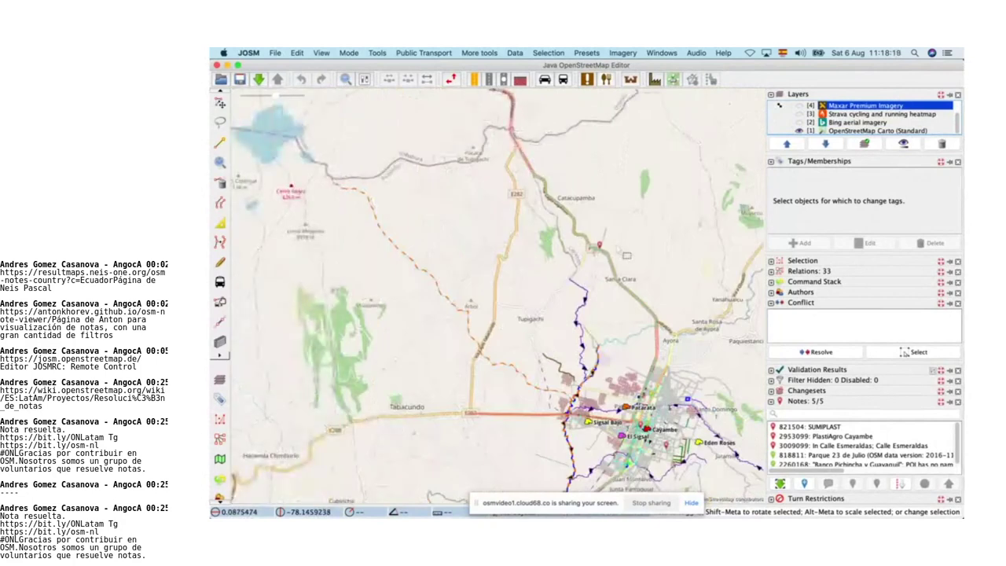
{"action": "scroll", "coordinate": [621, 244], "scroll_direction": "up", "scroll_amount": 5}
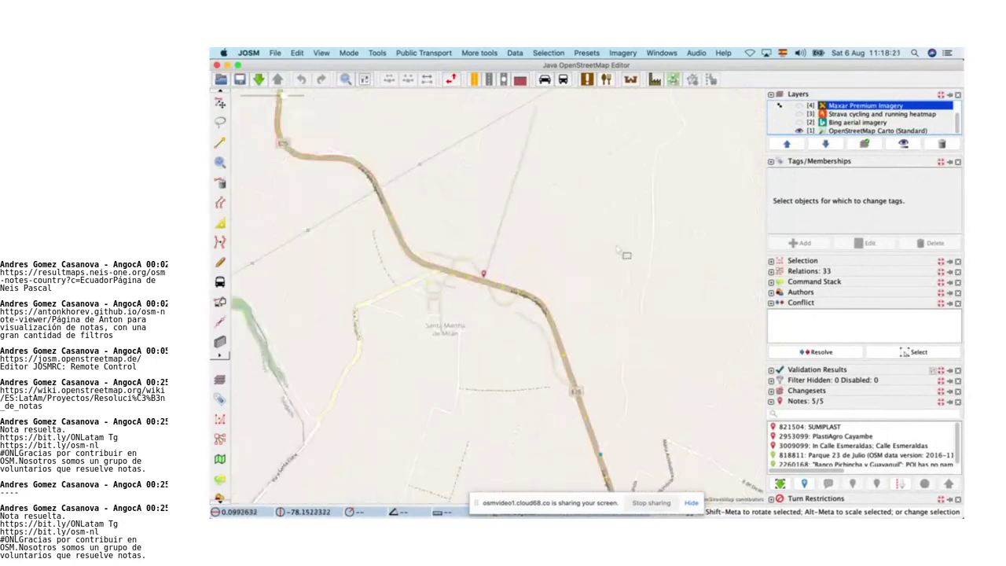
{"action": "scroll", "coordinate": [717, 253], "scroll_direction": "up", "scroll_amount": 3}
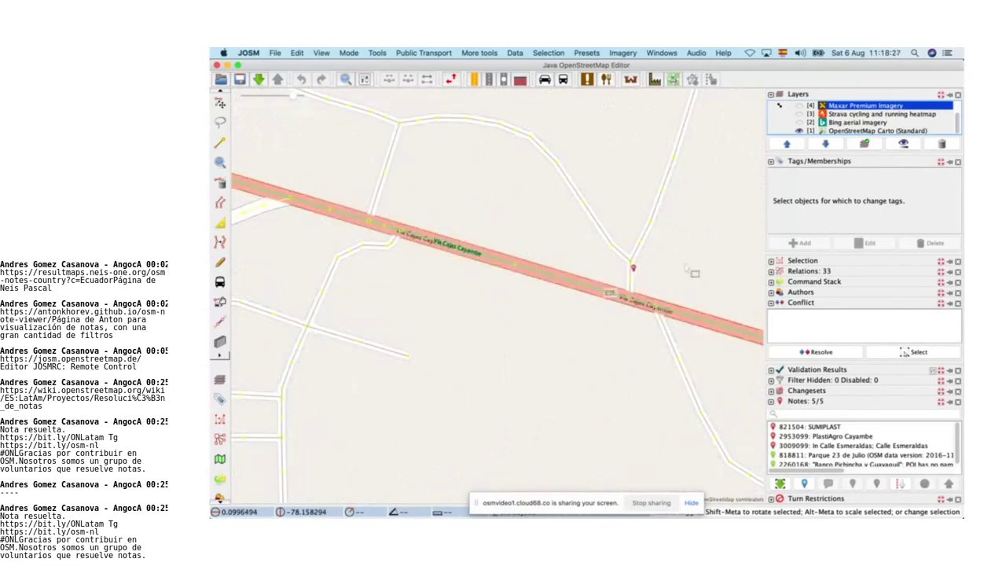
Step: Switch to Chrome, return to the PlastiAgro Cayambe profile, and load its desktop Facebook version by removing the mobile prefix from the address
{"action": "key", "text": "super+Tab"}
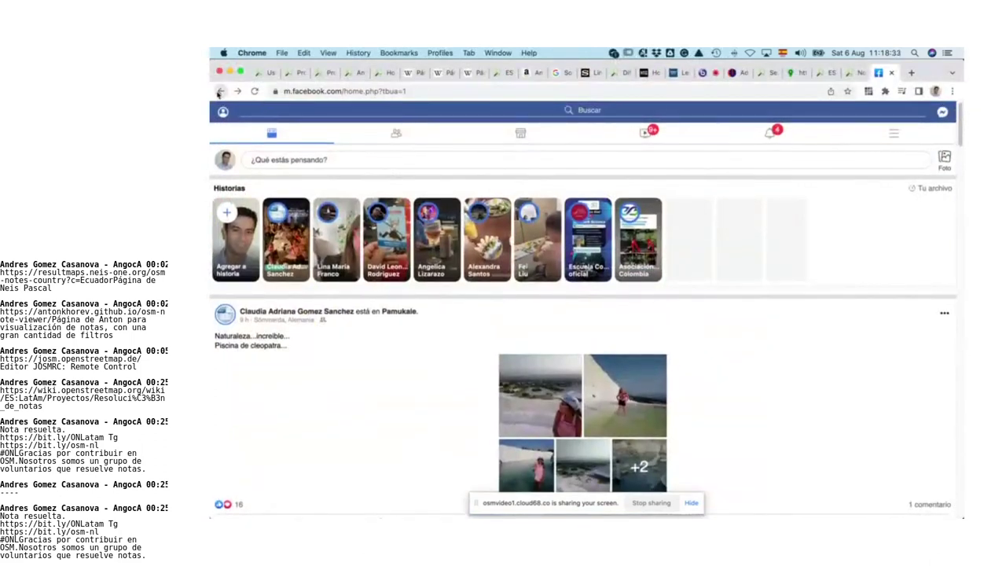
{"action": "left_click", "coordinate": [220, 91]}
{"action": "left_click", "coordinate": [220, 92]}
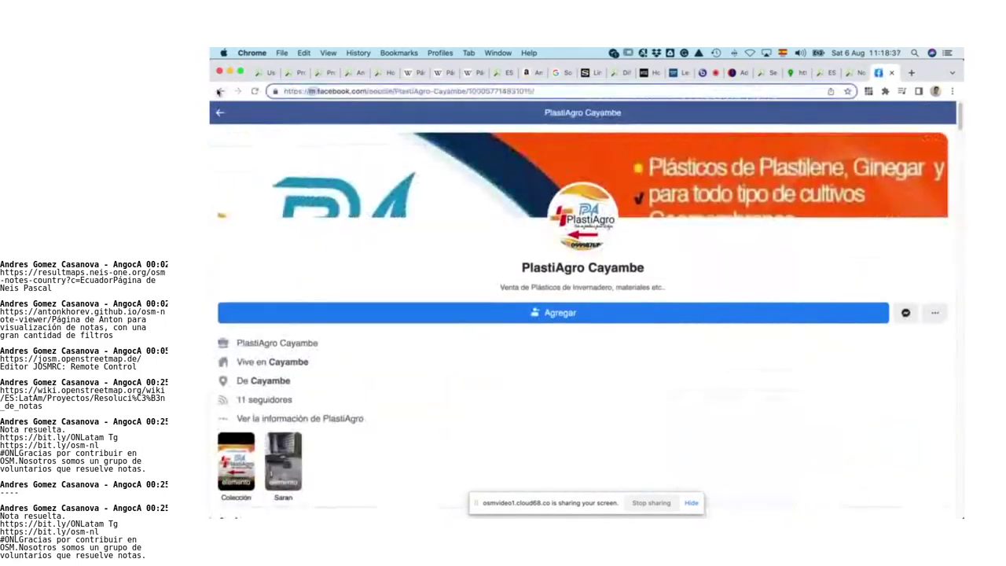
{"action": "left_click", "coordinate": [220, 91]}
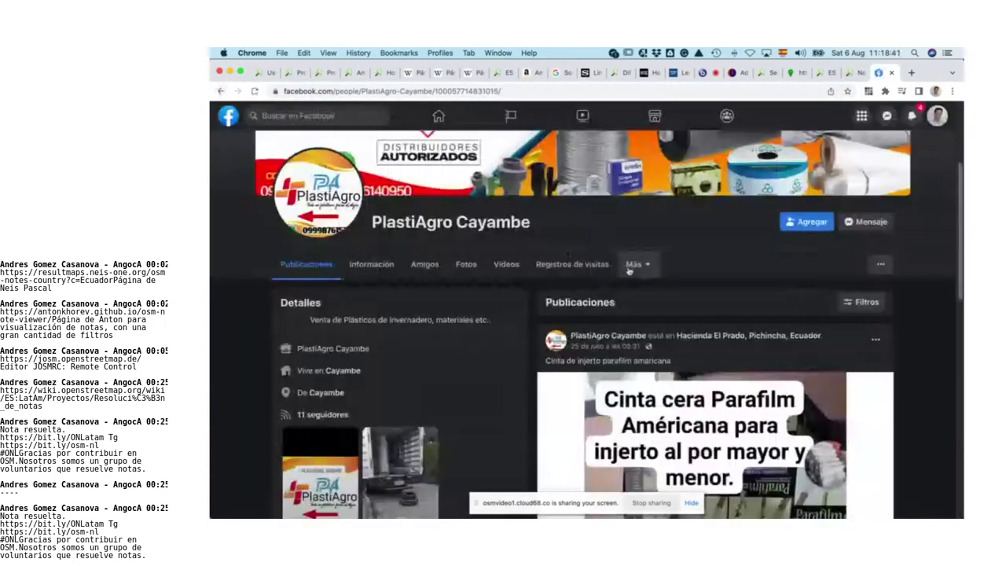
{"action": "scroll", "coordinate": [517, 266], "scroll_direction": "down", "scroll_amount": 2}
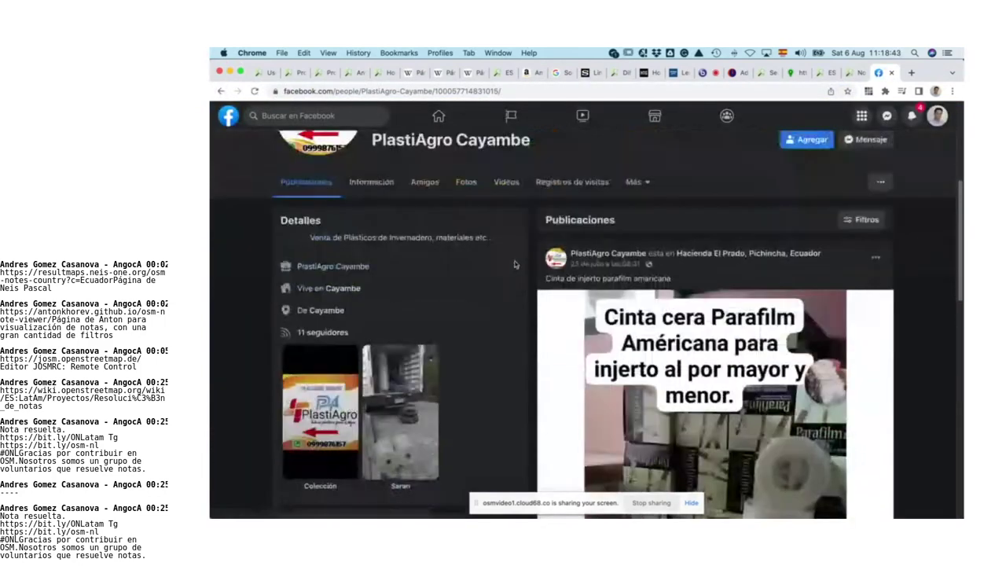
Step: Check the PlastiAgro profile's general information, photos, and employment and education details for a business location
{"action": "left_click", "coordinate": [367, 183]}
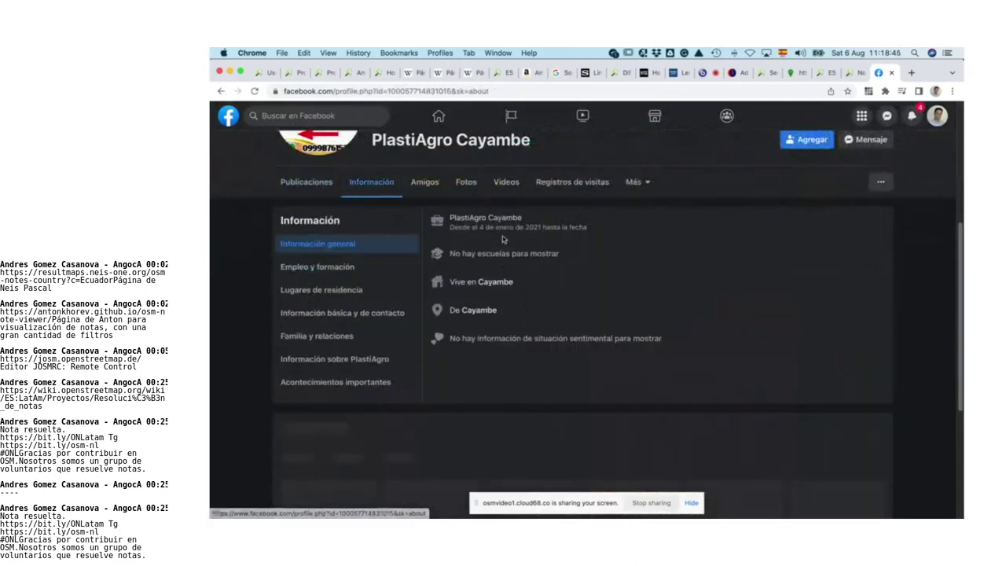
{"action": "scroll", "coordinate": [566, 273], "scroll_direction": "down", "scroll_amount": 5}
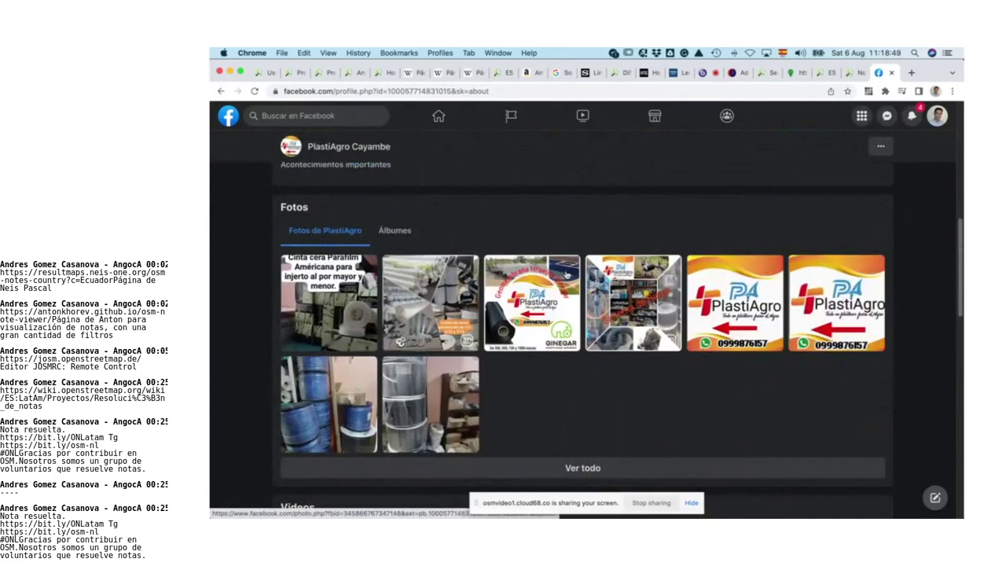
{"action": "scroll", "coordinate": [566, 274], "scroll_direction": "up", "scroll_amount": 5}
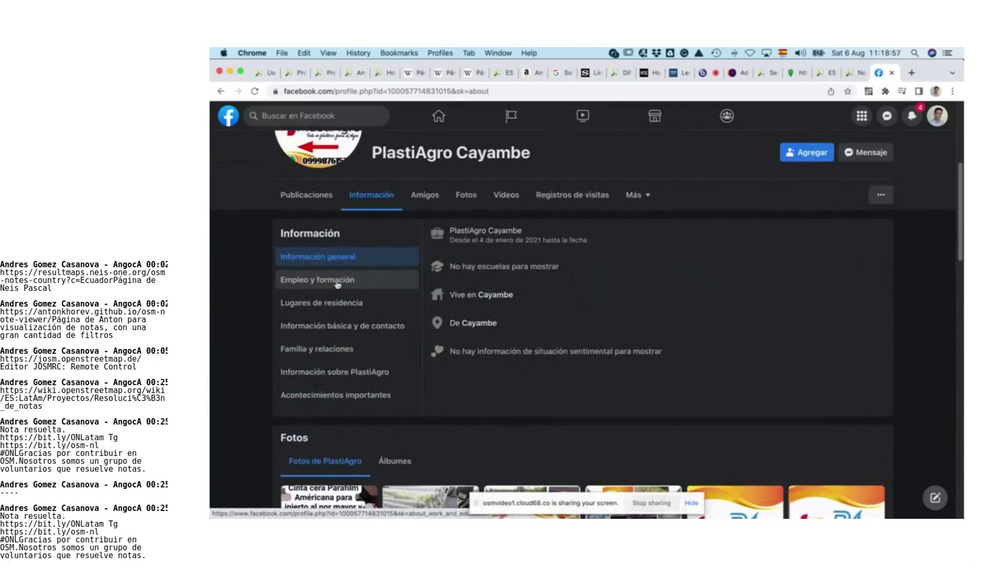
{"action": "left_click", "coordinate": [337, 283]}
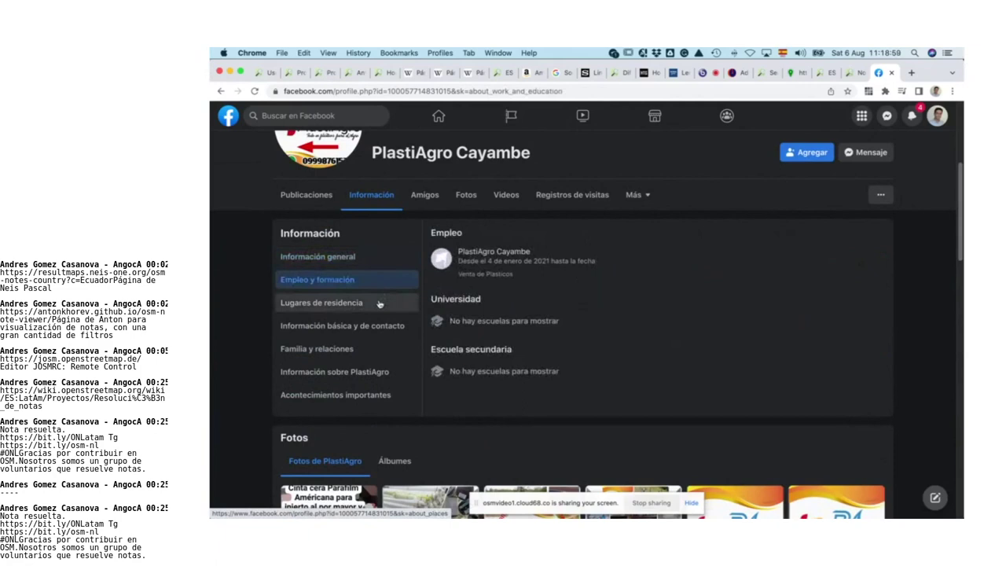
Step: Check the profile's places lived, contact, family, about, and life-event details for an address, ending on the general information
{"action": "left_click", "coordinate": [379, 304]}
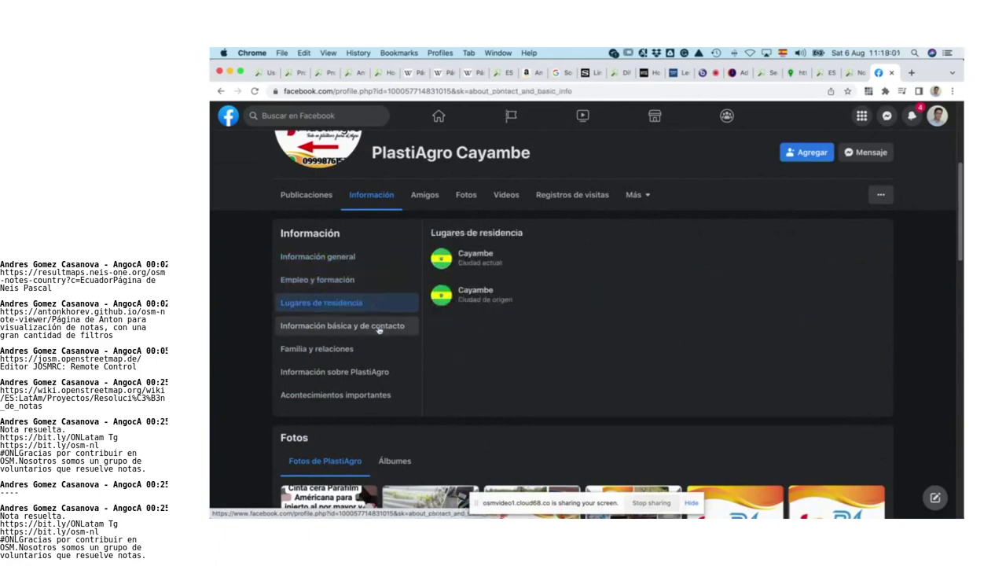
{"action": "left_click", "coordinate": [378, 329]}
{"action": "left_click", "coordinate": [364, 352]}
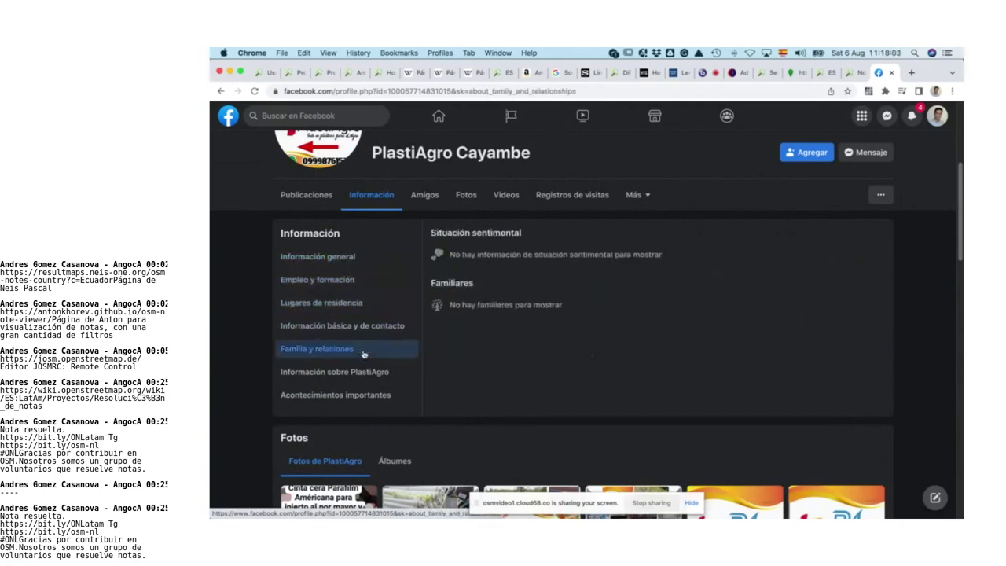
{"action": "left_click", "coordinate": [358, 374]}
{"action": "left_click", "coordinate": [362, 398]}
{"action": "left_click", "coordinate": [371, 261]}
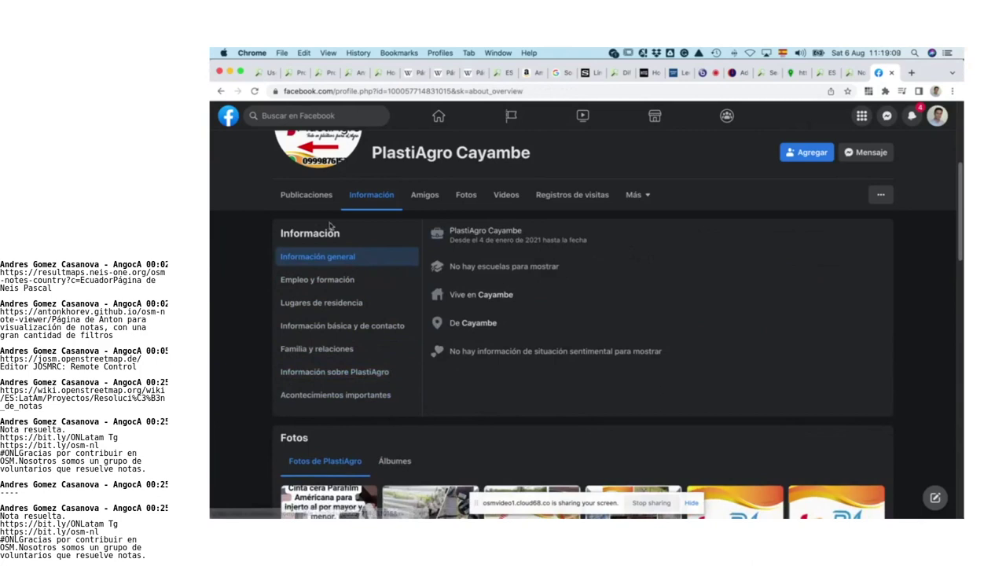
Step: Open the PlastiAgro profile's posts and skim the latest post and photo previews for location clues
{"action": "left_click", "coordinate": [311, 199]}
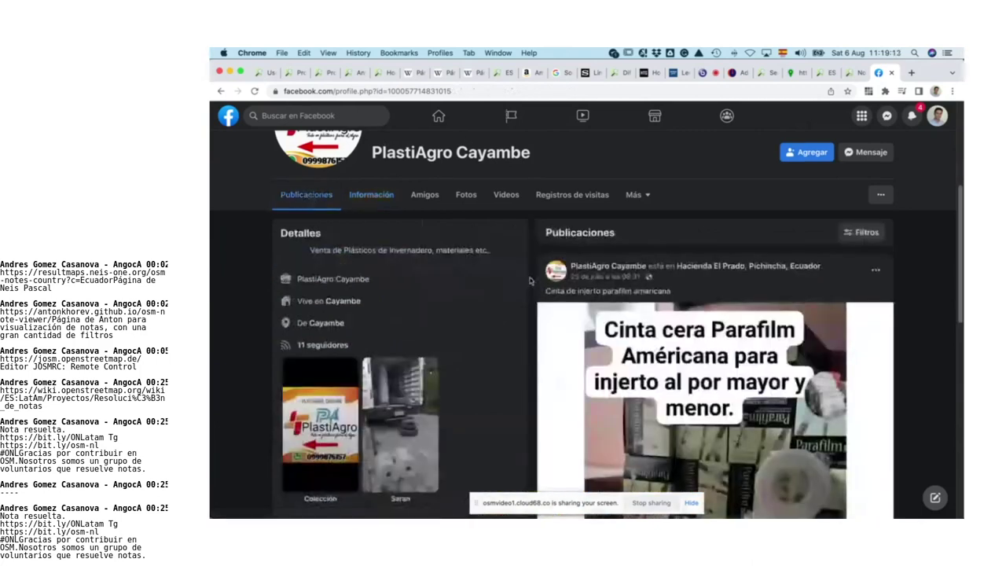
{"action": "scroll", "coordinate": [530, 283], "scroll_direction": "down", "scroll_amount": 2}
{"action": "scroll", "coordinate": [522, 276], "scroll_direction": "down", "scroll_amount": 5}
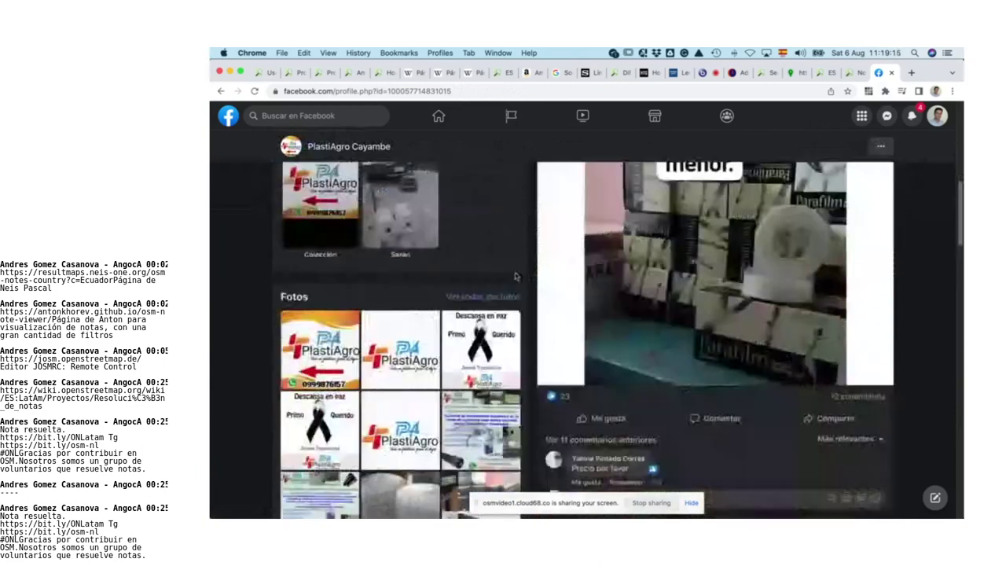
Step: Switch to JOSM and inspect the residential road beside the PlastiAgro note, just off Vía Cajas Cayambe
{"action": "key", "text": "super+Tab"}
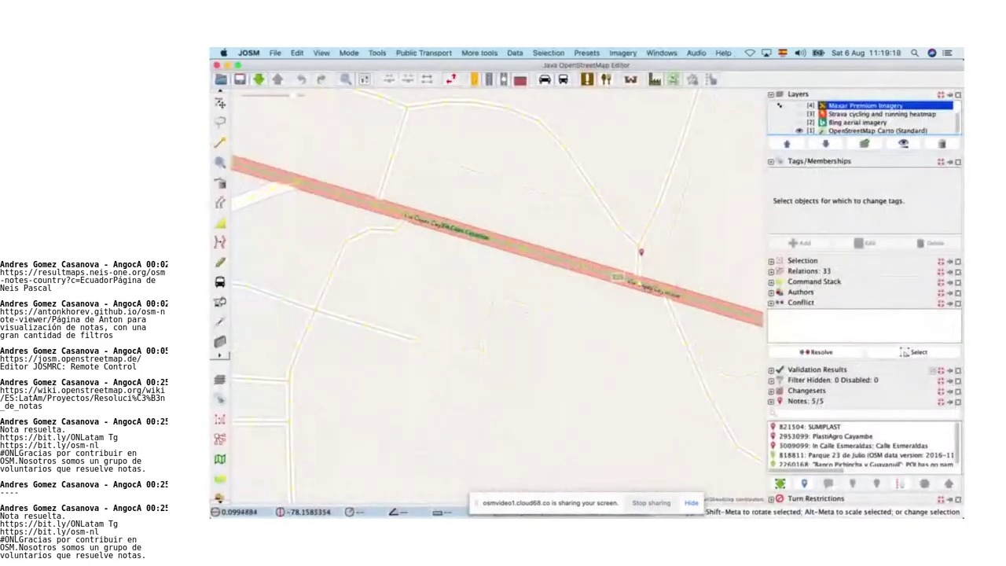
{"action": "scroll", "coordinate": [662, 263], "scroll_direction": "up", "scroll_amount": 3}
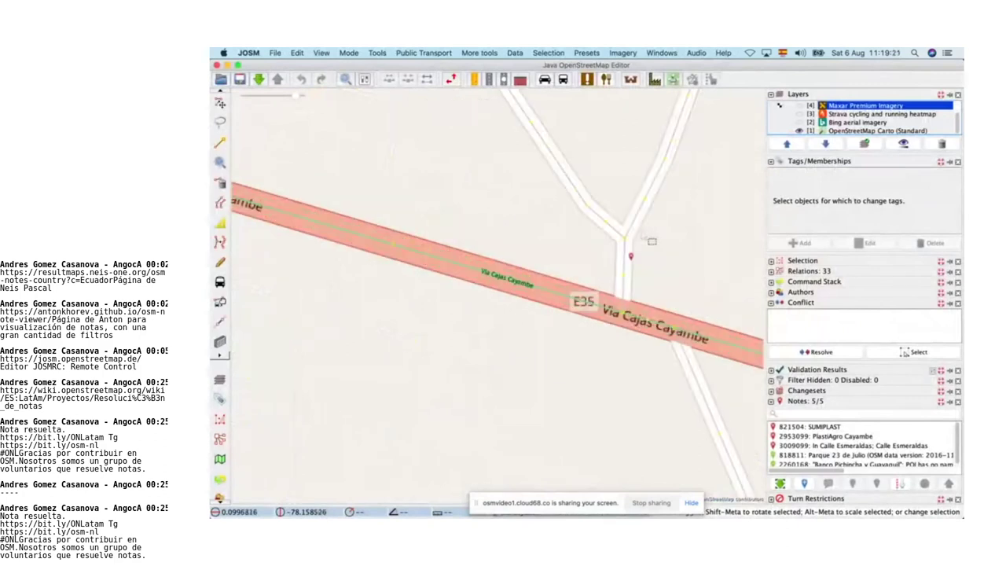
{"action": "left_click", "coordinate": [635, 233]}
{"action": "left_click", "coordinate": [619, 232]}
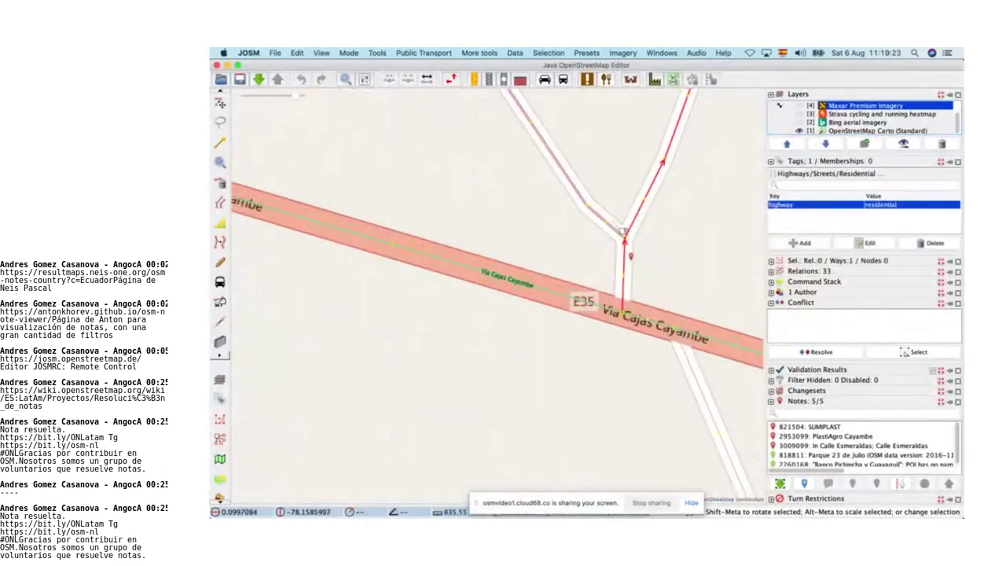
Step: Switch to Chrome, open the PlastiAgro logo photo, and look through the following logo, flyer, and crop photos for an address
{"action": "key", "text": "super+Tab"}
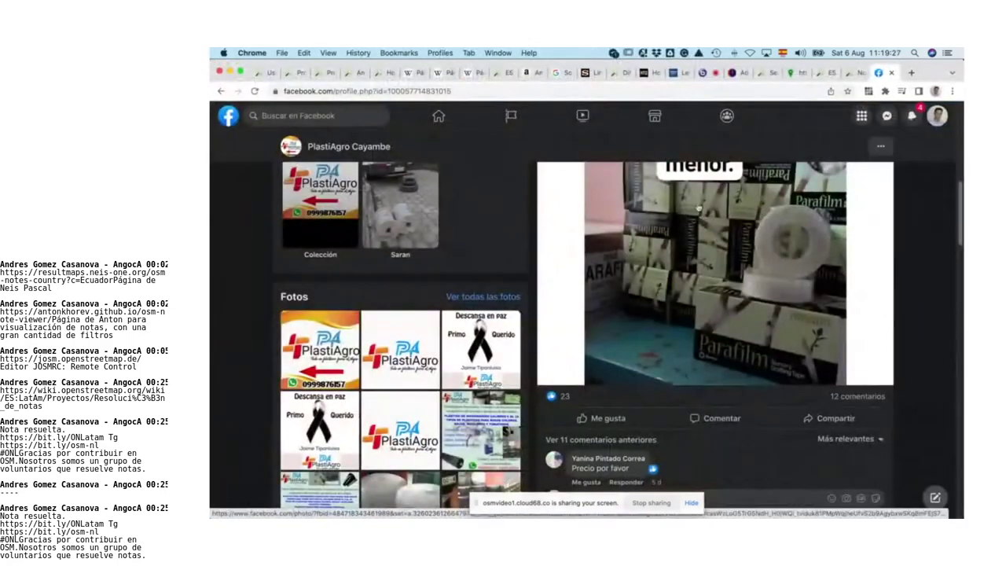
{"action": "scroll", "coordinate": [495, 210], "scroll_direction": "down", "scroll_amount": 1}
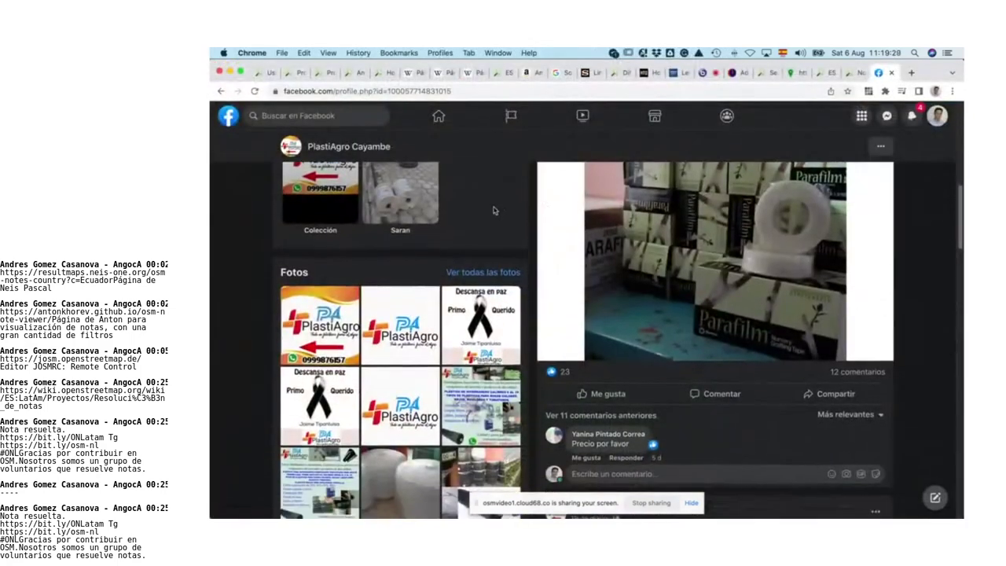
{"action": "left_click", "coordinate": [321, 304]}
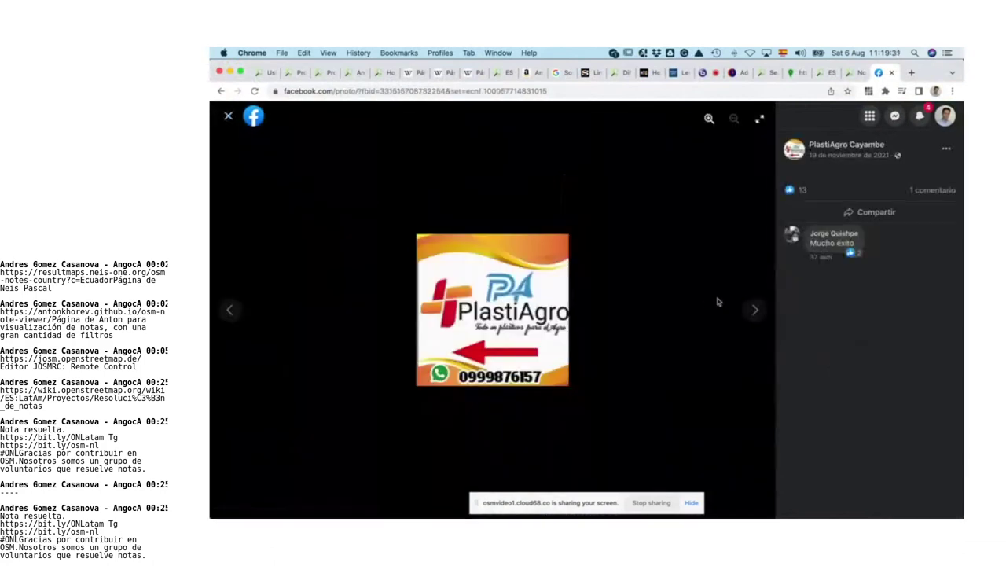
{"action": "left_click", "coordinate": [758, 311]}
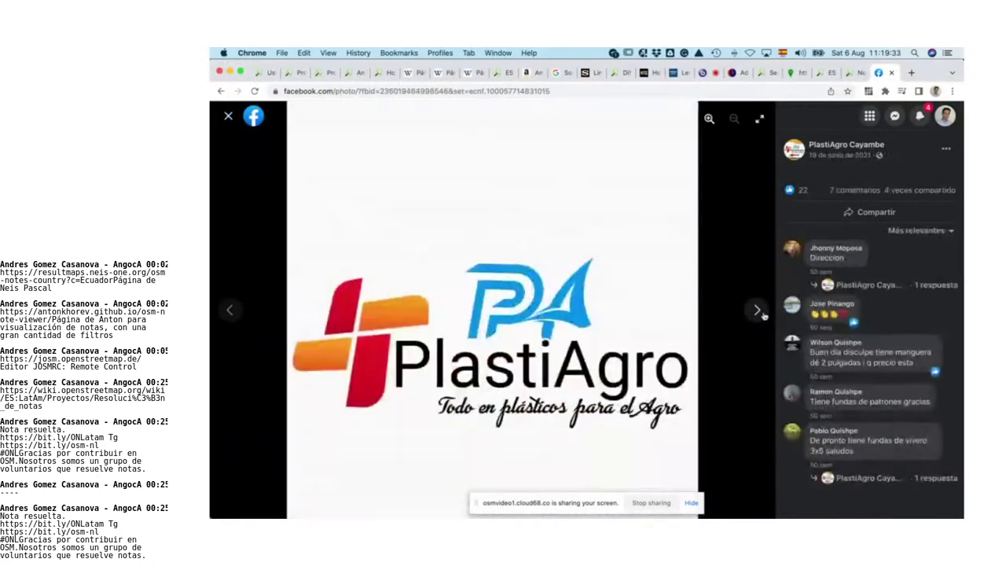
{"action": "left_click", "coordinate": [759, 311]}
{"action": "left_click", "coordinate": [759, 312]}
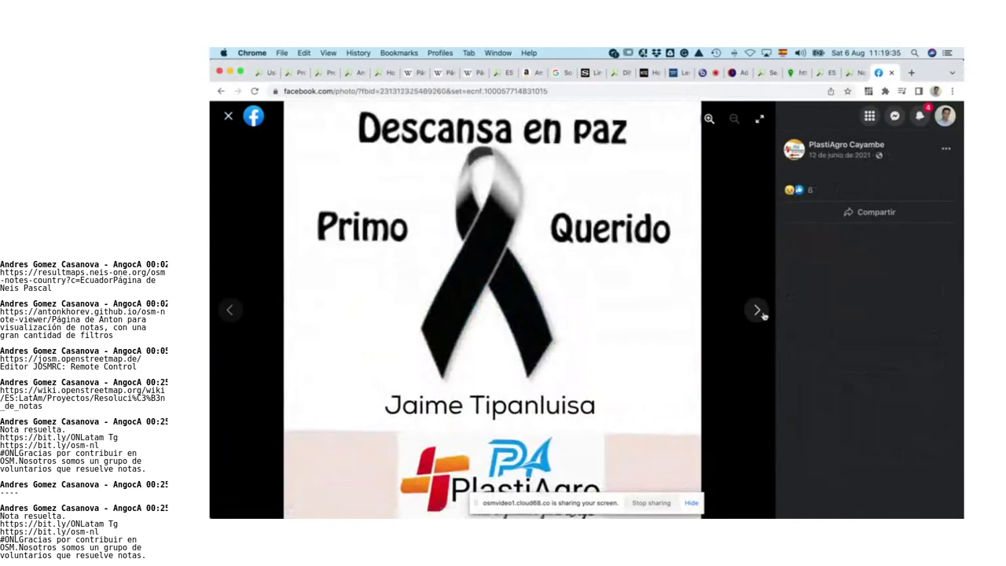
{"action": "left_click", "coordinate": [759, 312]}
{"action": "left_click", "coordinate": [760, 312]}
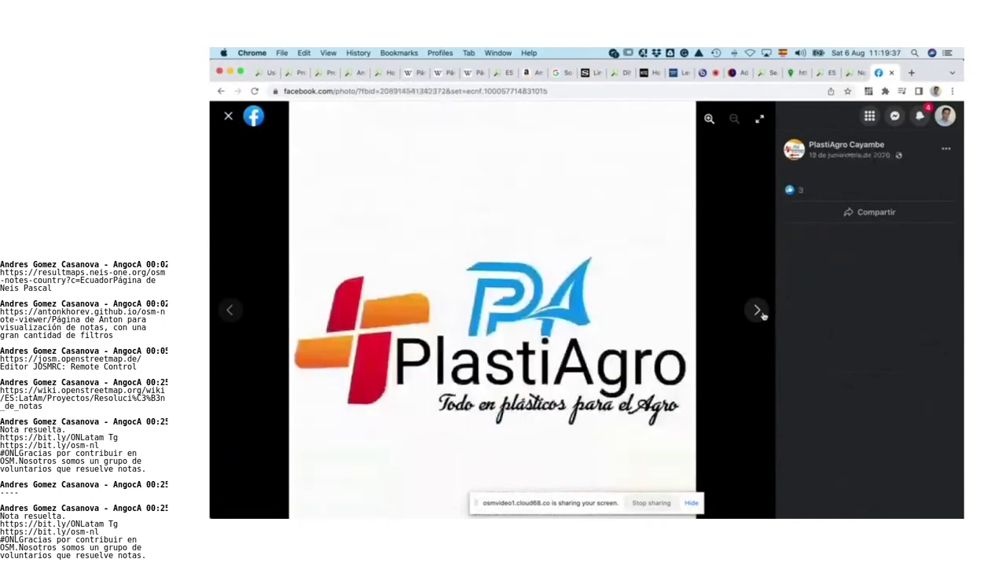
{"action": "left_click", "coordinate": [759, 312]}
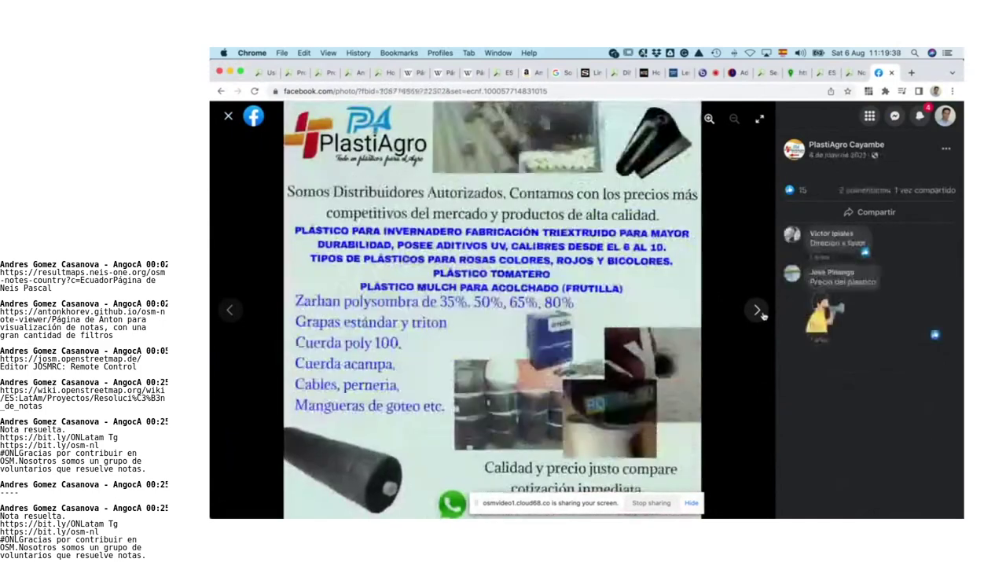
{"action": "left_click", "coordinate": [759, 312]}
{"action": "left_click", "coordinate": [759, 312]}
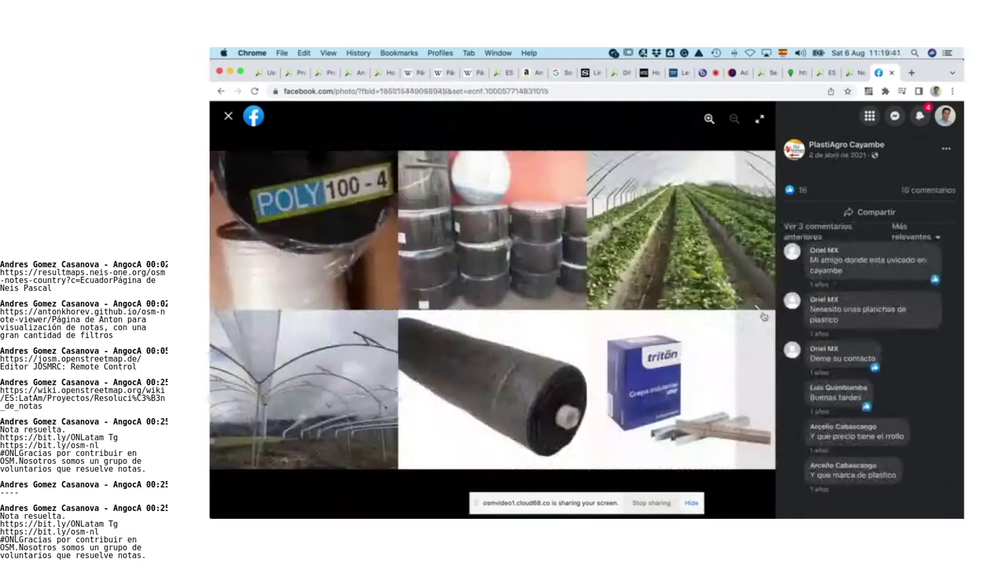
{"action": "left_click", "coordinate": [760, 313]}
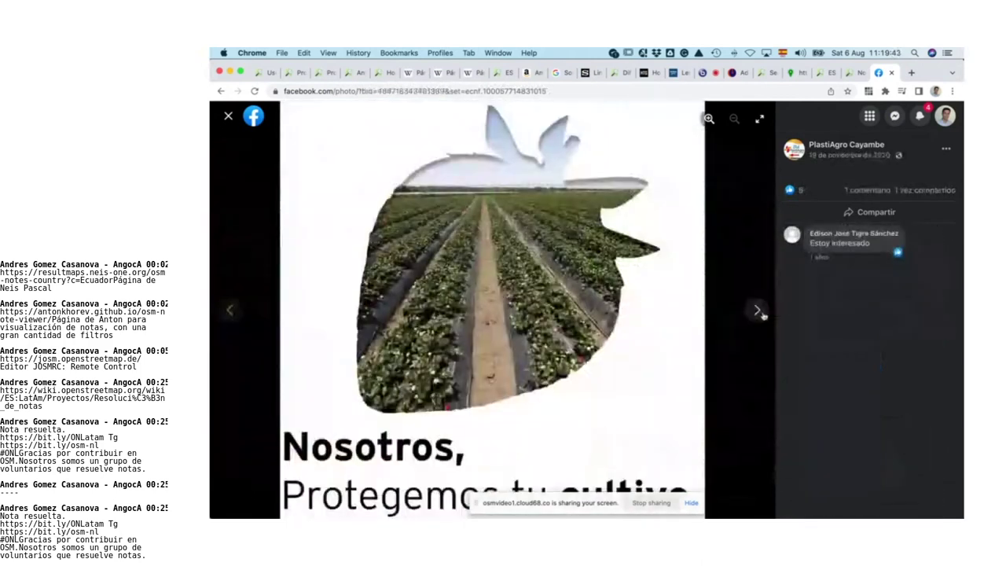
{"action": "left_click", "coordinate": [760, 313]}
Step: Examine the greenhouse-materials, irrigation-system, and Ginegar geomembrane posts for location details, and hide the screen-sharing notice
{"action": "left_click", "coordinate": [760, 313]}
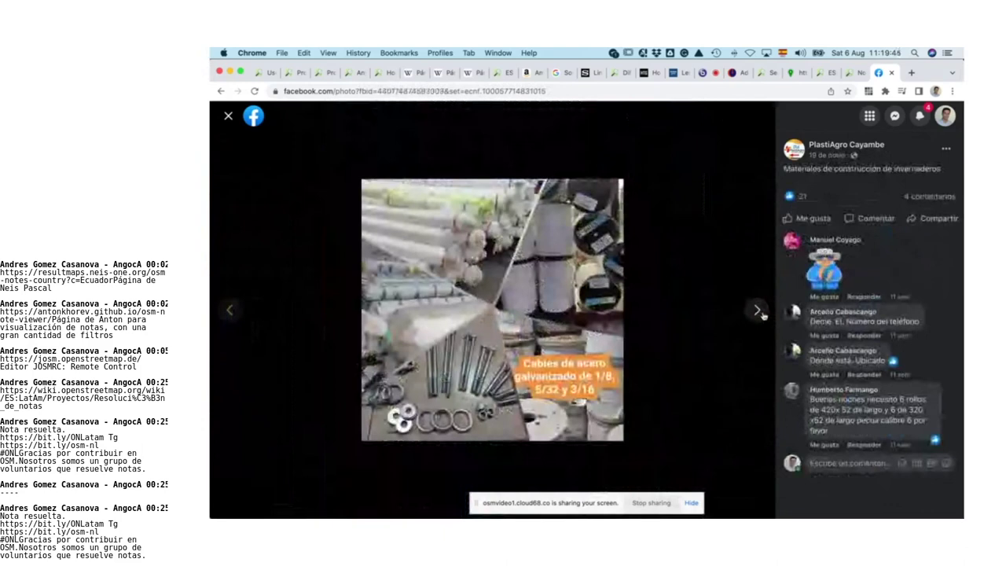
{"action": "left_click", "coordinate": [759, 312]}
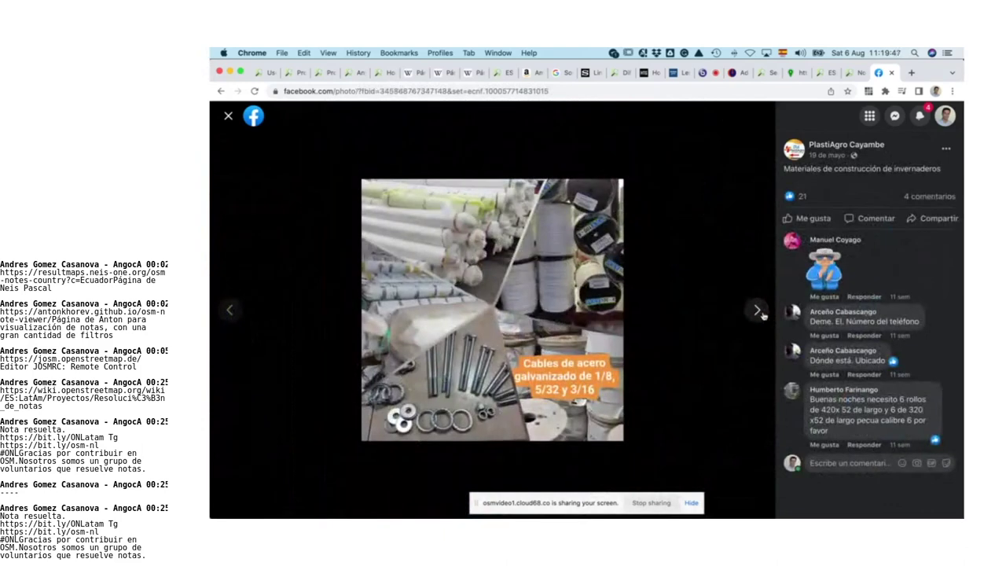
{"action": "left_click", "coordinate": [760, 312]}
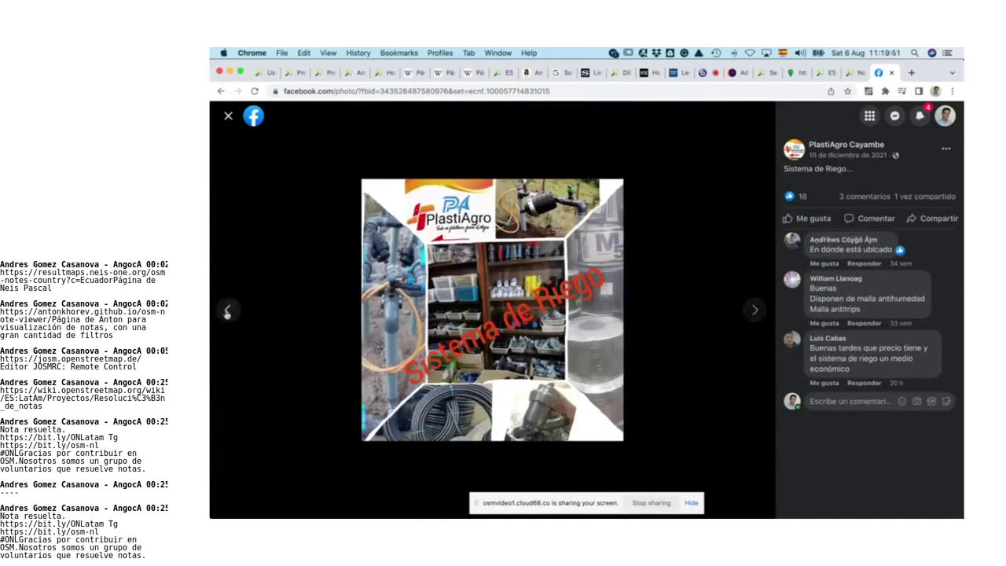
{"action": "left_click", "coordinate": [226, 312]}
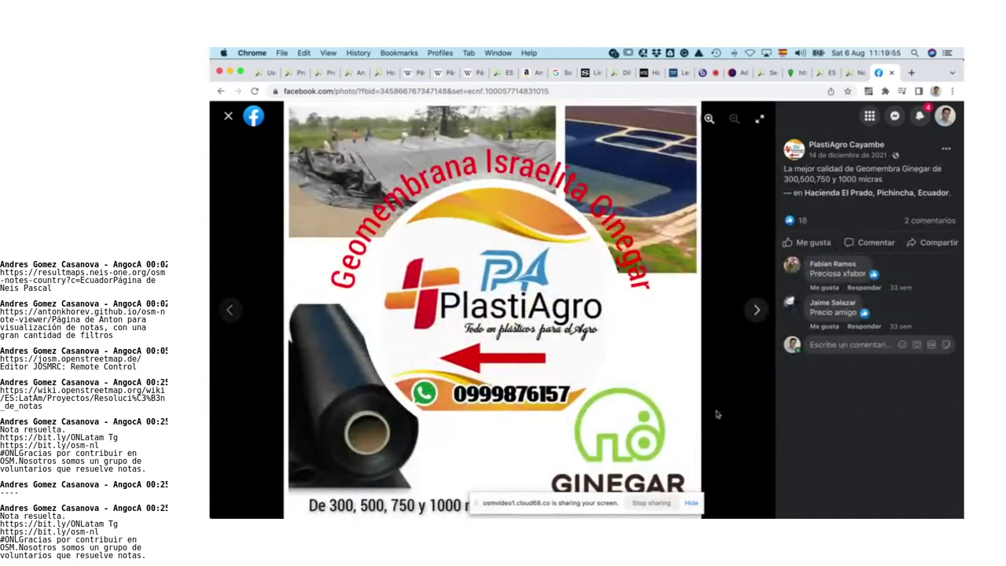
{"action": "left_click", "coordinate": [693, 507]}
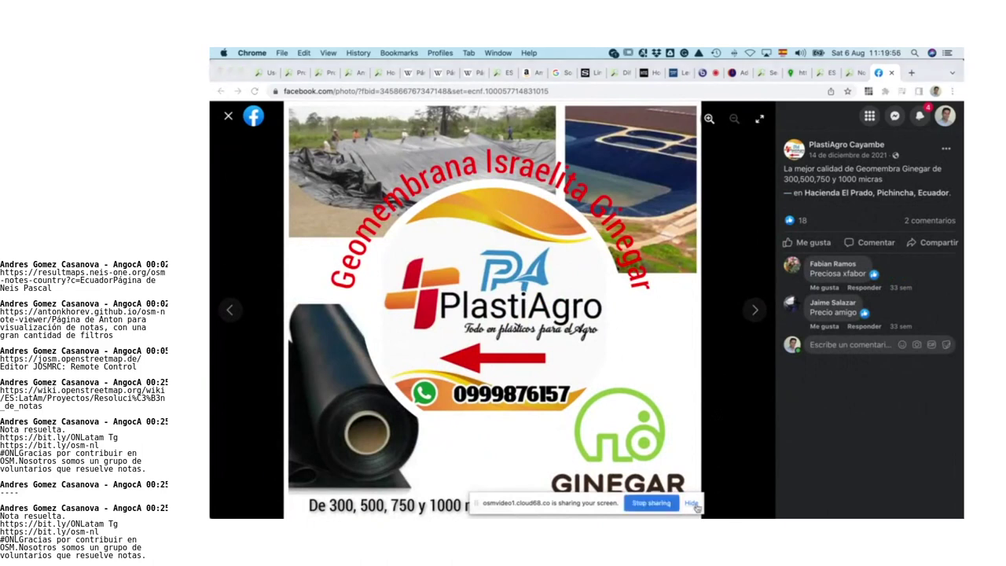
{"action": "left_click", "coordinate": [693, 506]}
Step: Look through the irrigation, stockroom, and Parafilm photos up to the plastic-rolls post for signs of the shop's location
{"action": "left_click", "coordinate": [762, 318]}
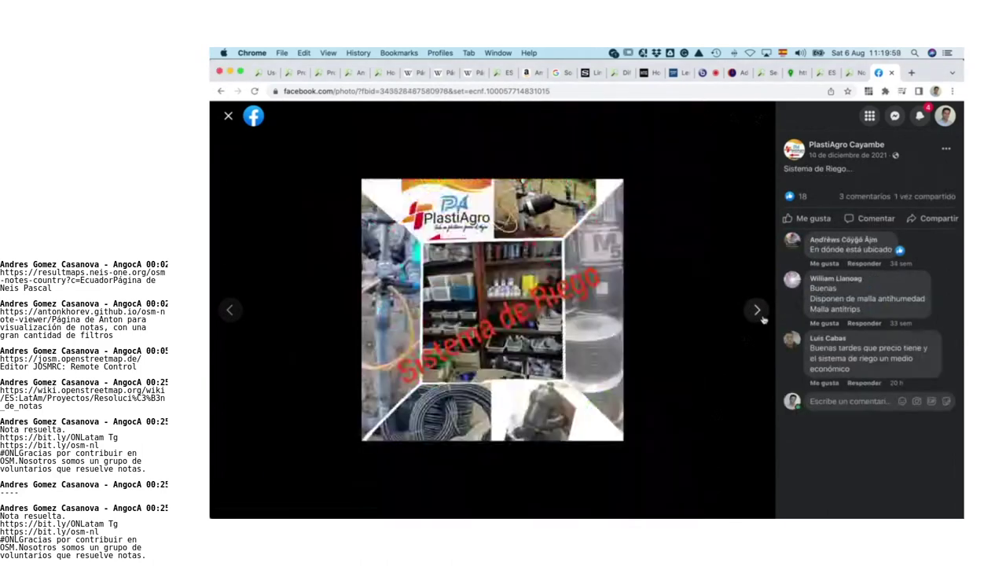
{"action": "left_click", "coordinate": [762, 318]}
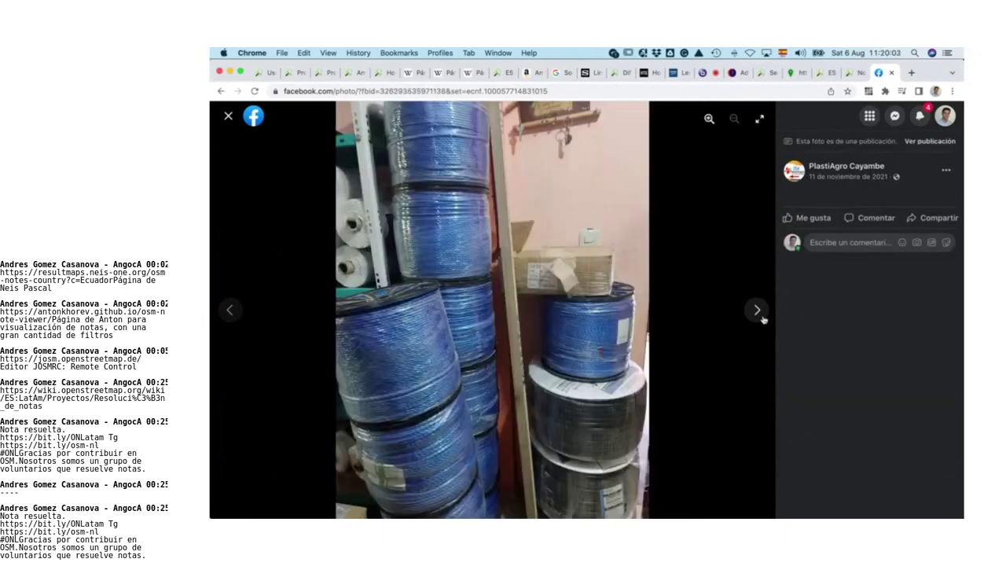
{"action": "left_click", "coordinate": [763, 318]}
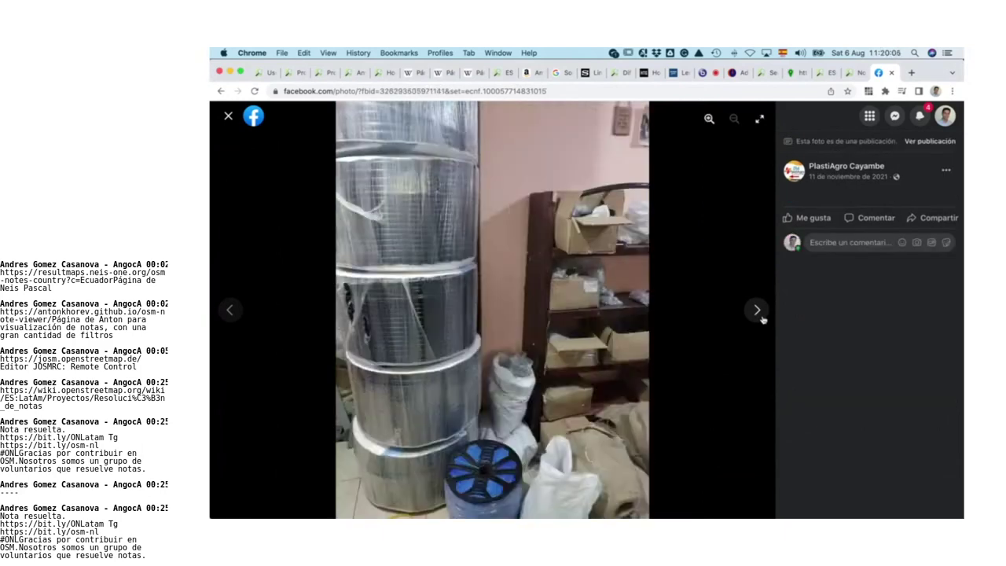
{"action": "left_click", "coordinate": [762, 319]}
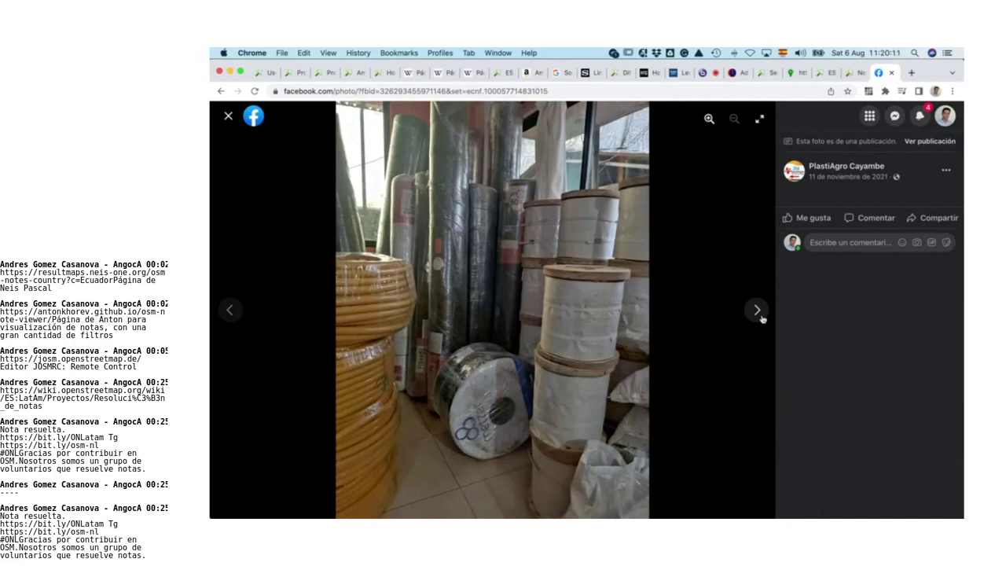
{"action": "left_click", "coordinate": [757, 310]}
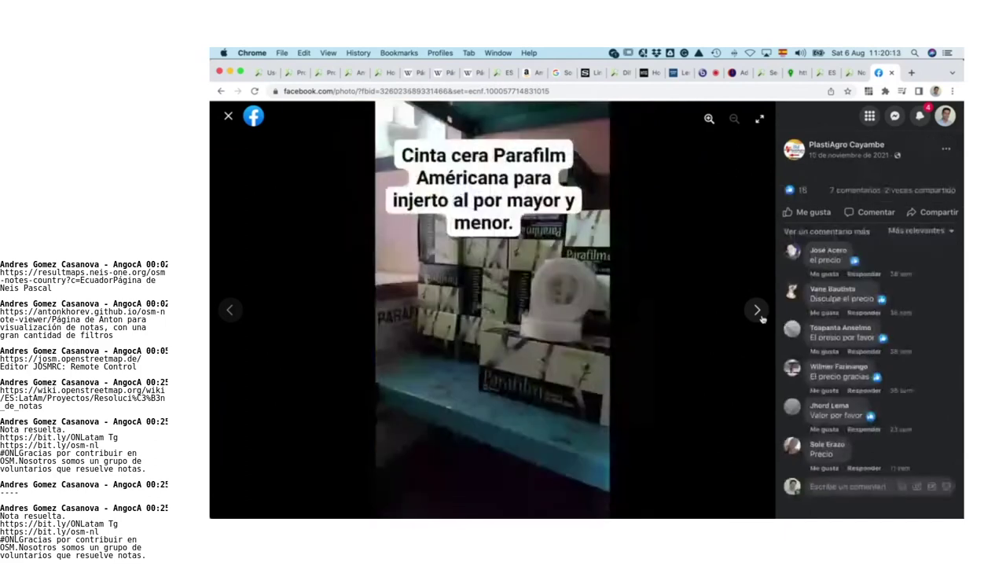
{"action": "left_click", "coordinate": [759, 315]}
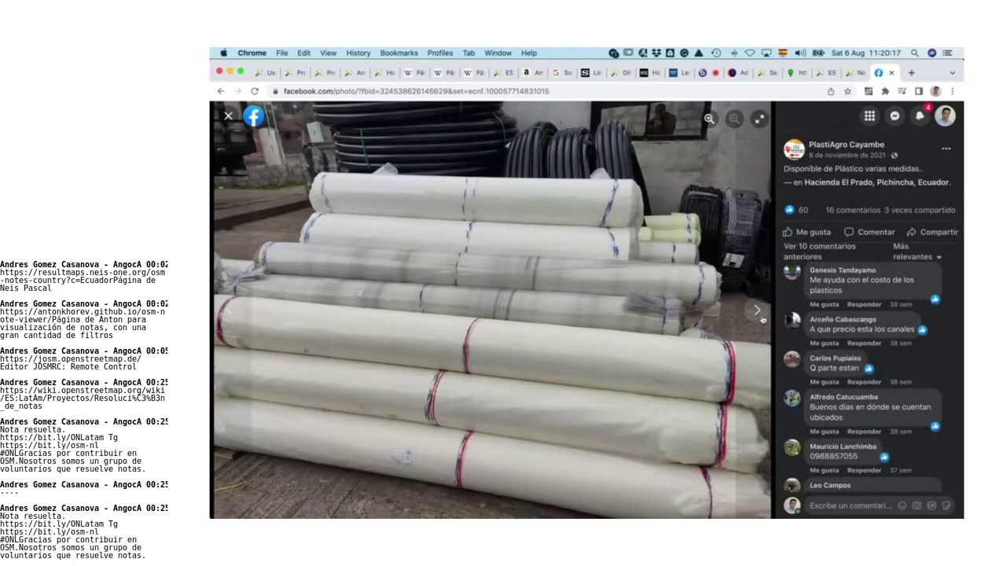
Step: Look through the cable-clamp, Metzer drip-line, and hose photos from May 2021 for clues to the business location
{"action": "left_click", "coordinate": [758, 312]}
{"action": "left_click", "coordinate": [758, 313]}
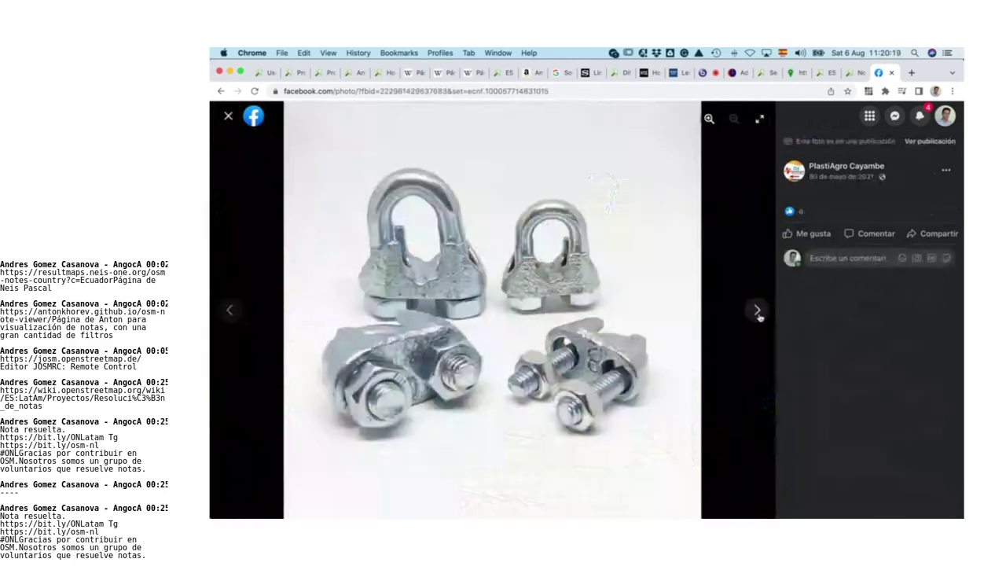
{"action": "left_click", "coordinate": [757, 311]}
{"action": "left_click", "coordinate": [757, 311]}
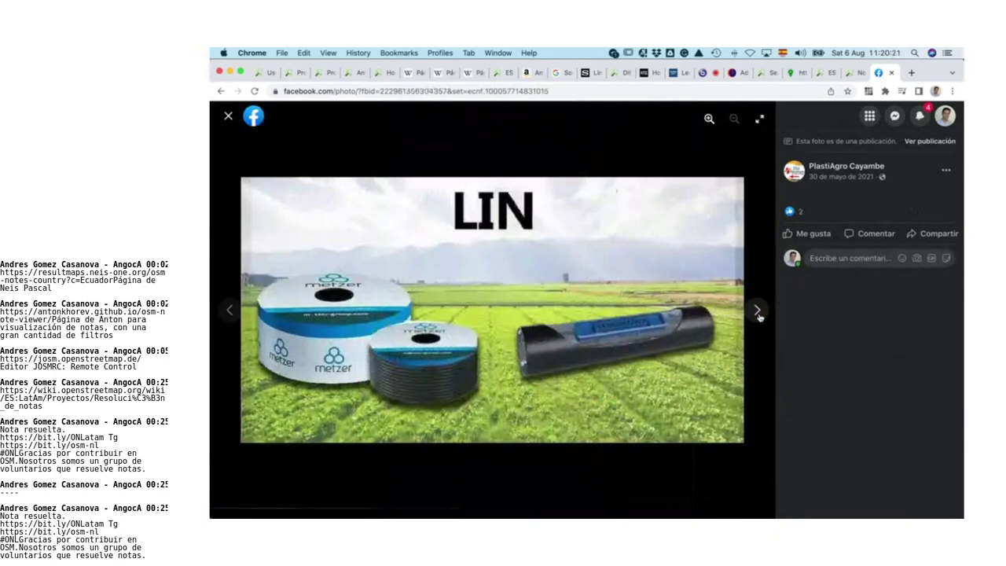
{"action": "left_click", "coordinate": [758, 311]}
{"action": "left_click", "coordinate": [758, 312]}
{"action": "left_click", "coordinate": [758, 311]}
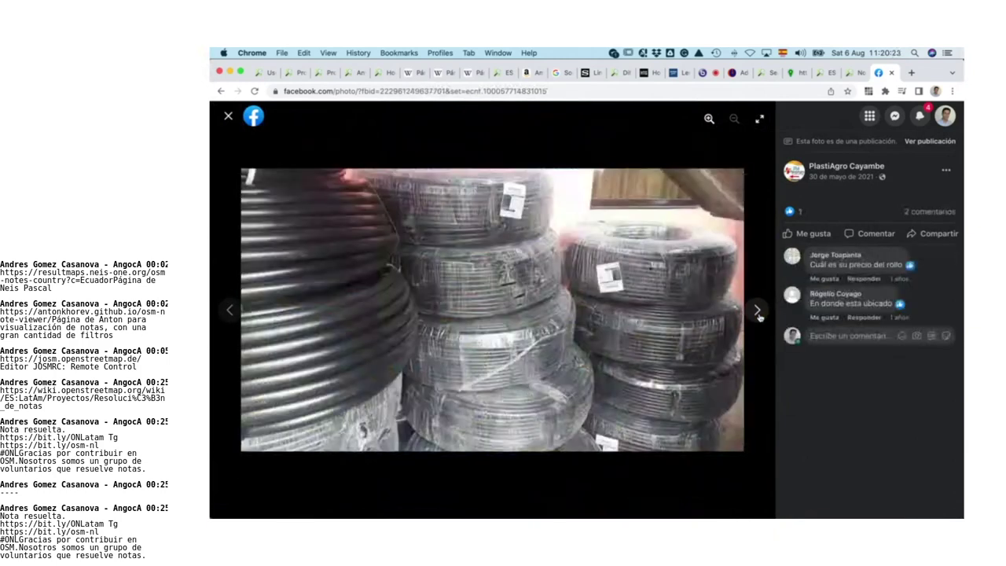
{"action": "left_click", "coordinate": [758, 313]}
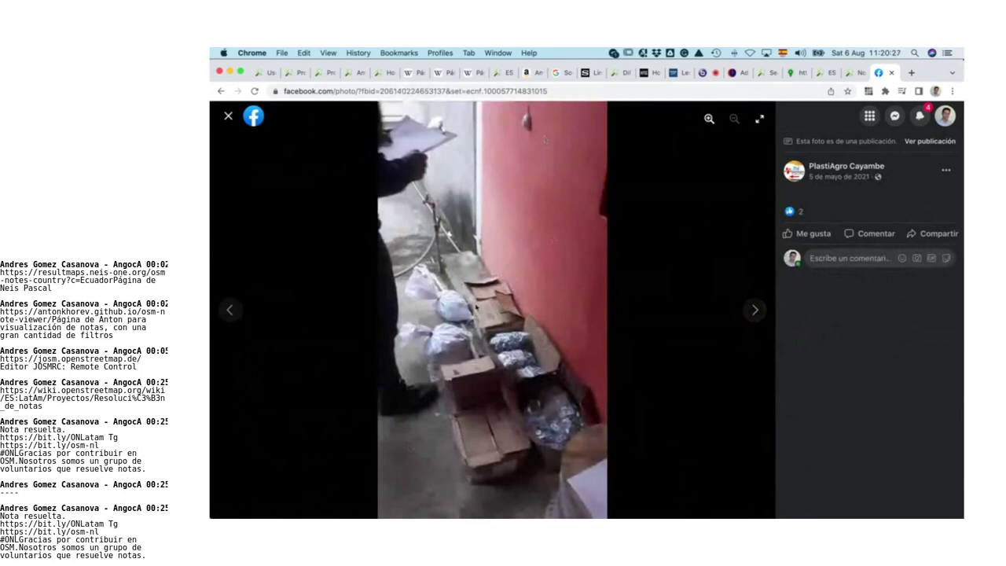
Step: Examine the cable-reel photo, the authorized-distributor flyer, and the outdoor plastic-rolls photo for location information
{"action": "left_click", "coordinate": [766, 310]}
{"action": "left_click", "coordinate": [773, 309]}
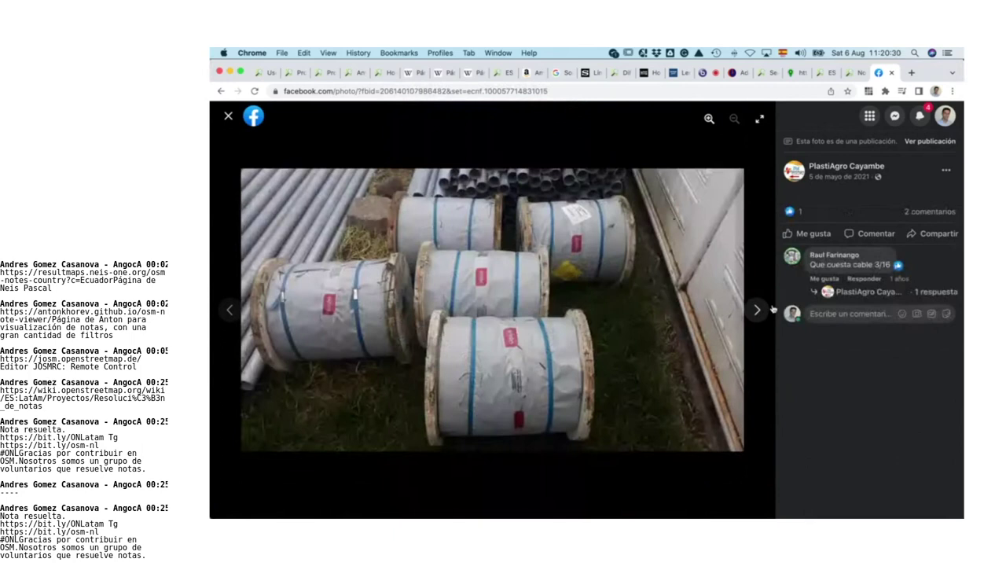
{"action": "left_click", "coordinate": [772, 309]}
{"action": "left_click", "coordinate": [773, 309]}
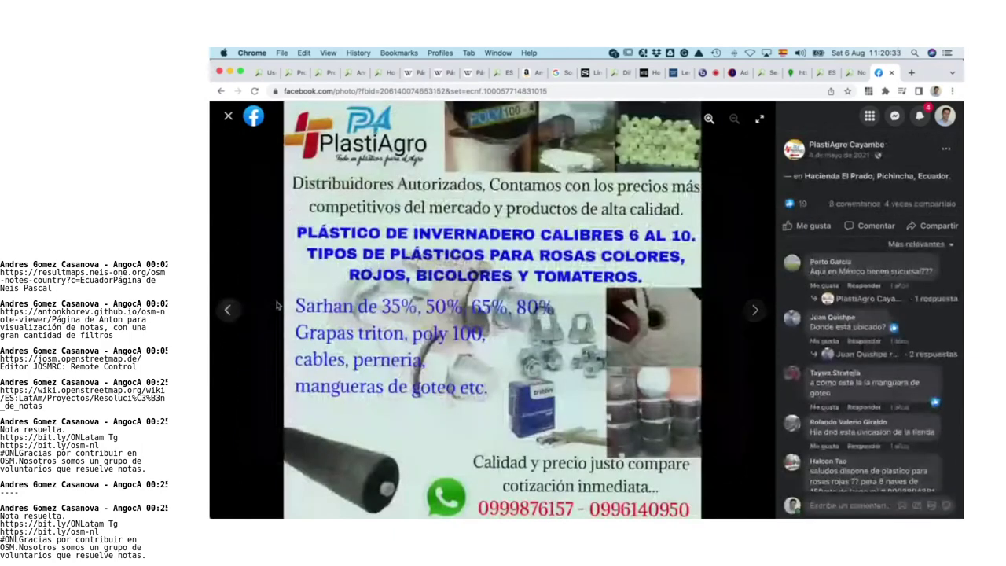
{"action": "left_click", "coordinate": [276, 305]}
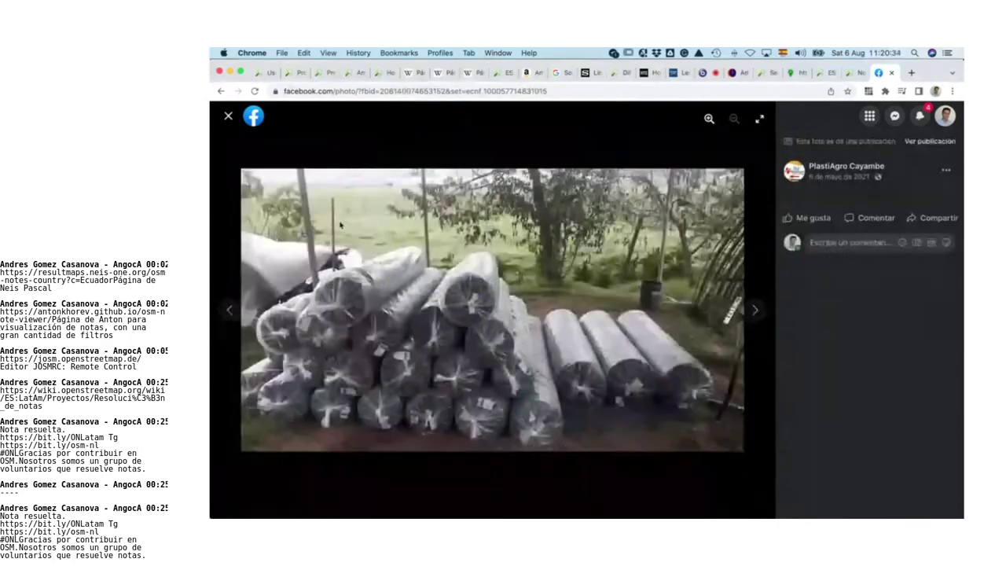
Step: Compare the outdoor plastic-rolls photo's surroundings with the Bing aerial imagery east of the road junction in JOSM, and return to the photo in Chrome
{"action": "key", "text": "super+Tab"}
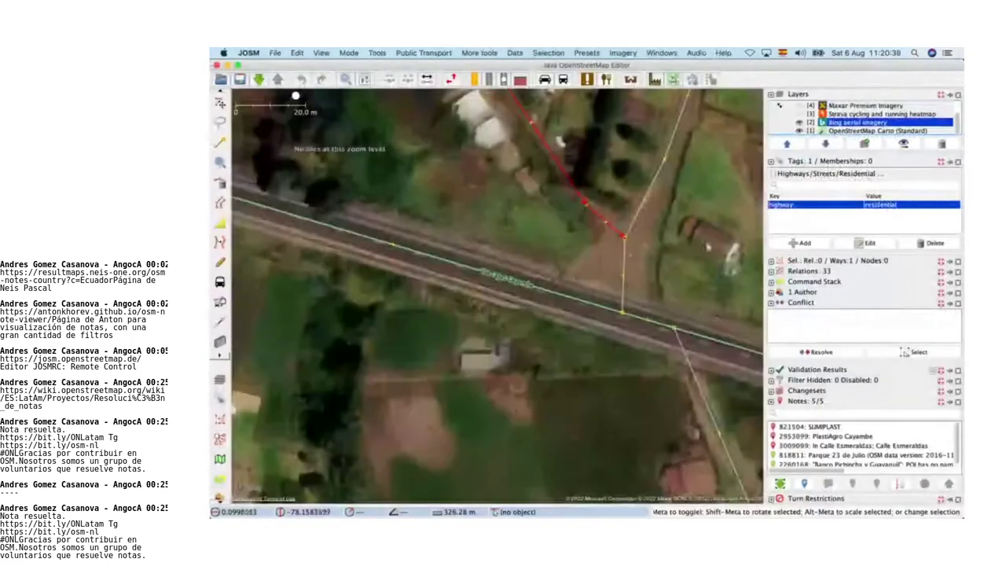
{"action": "scroll", "coordinate": [708, 246], "scroll_direction": "right", "scroll_amount": 5}
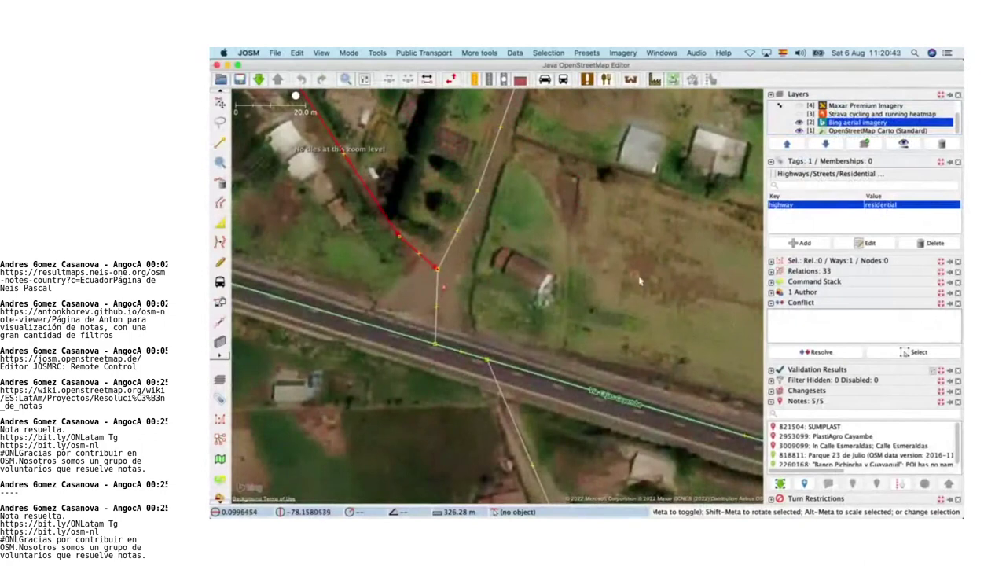
{"action": "key", "text": "super+Tab"}
{"action": "key", "text": "super+Tab"}
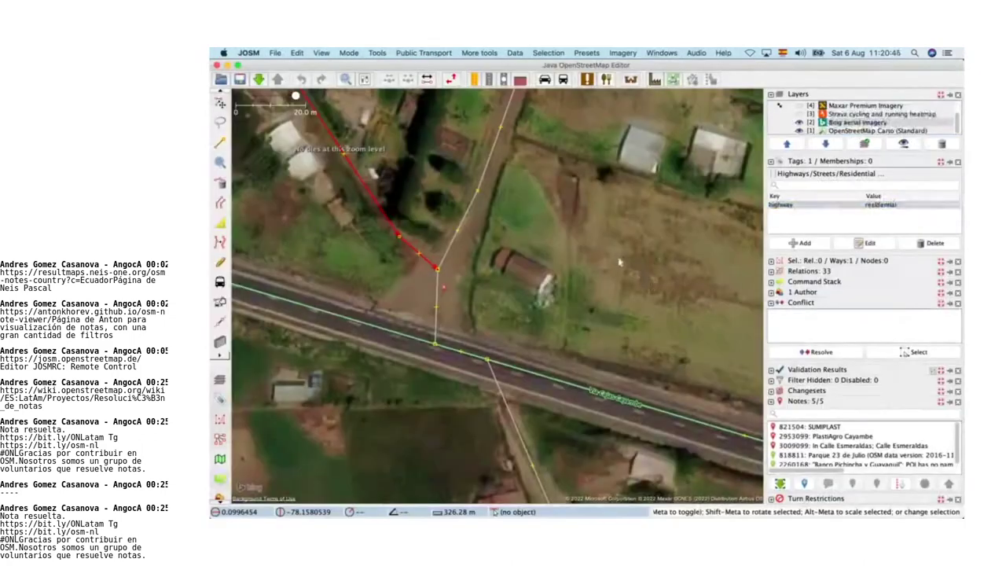
{"action": "key", "text": "super+Tab"}
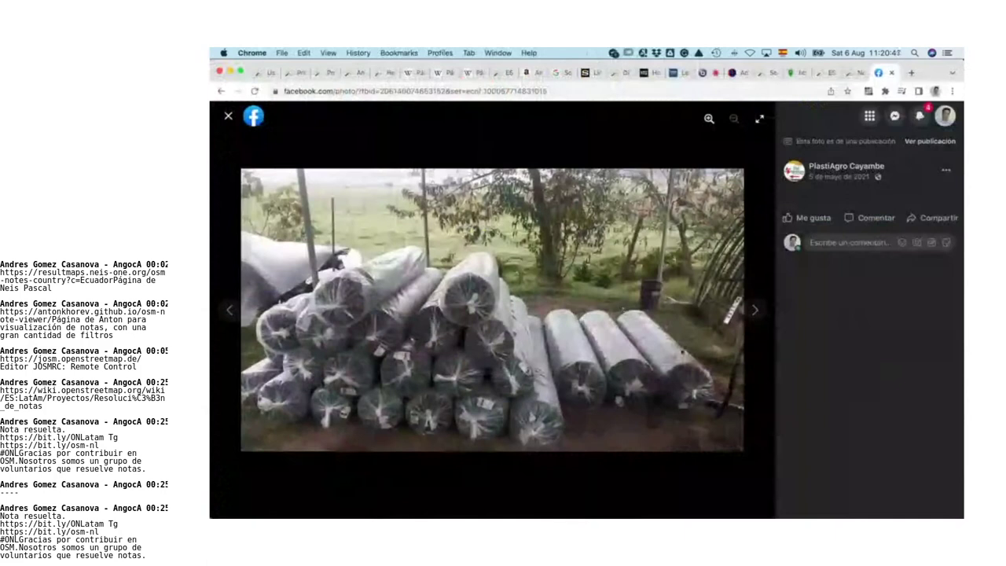
Step: Examine the May and March 2021 distributor flyers, the shade-netting roll photo, and the Cuerda Acampa photo for location information
{"action": "left_click", "coordinate": [757, 309]}
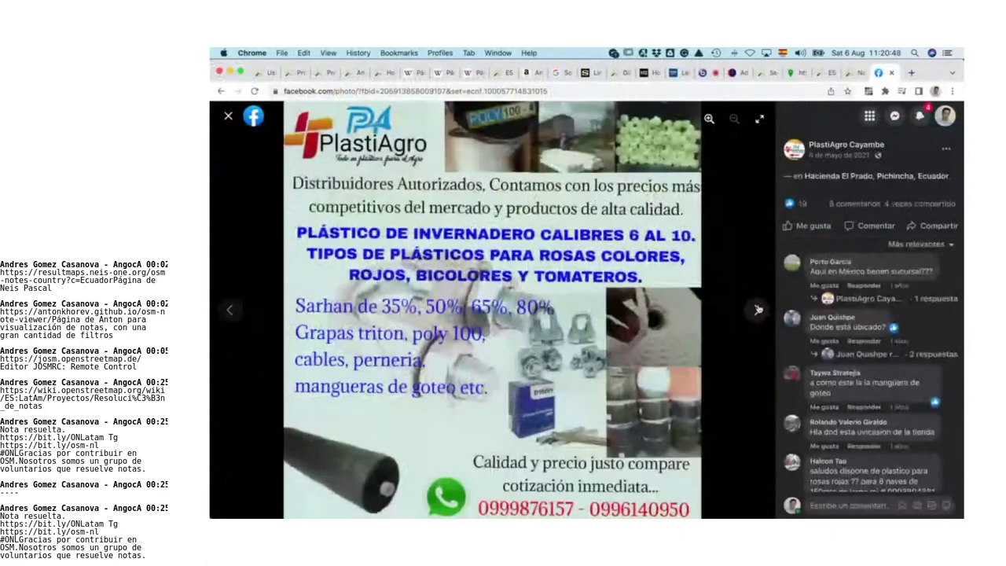
{"action": "left_click", "coordinate": [757, 310]}
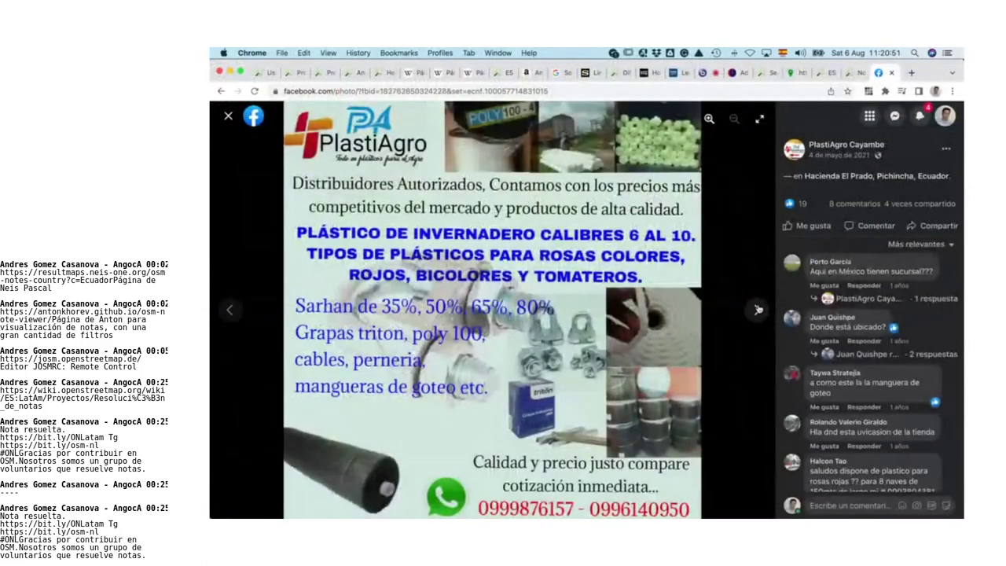
{"action": "left_click", "coordinate": [758, 310]}
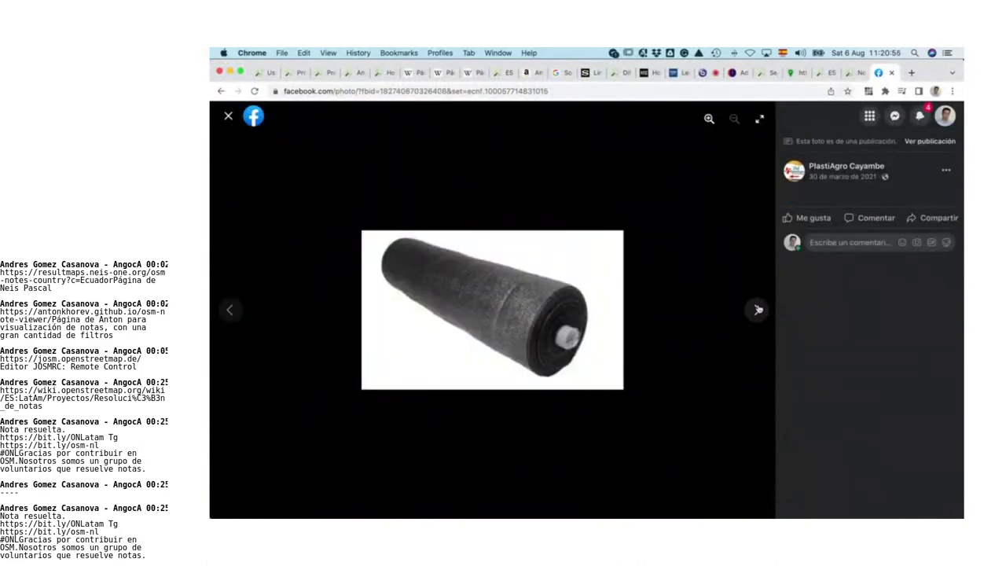
{"action": "left_click", "coordinate": [758, 310]}
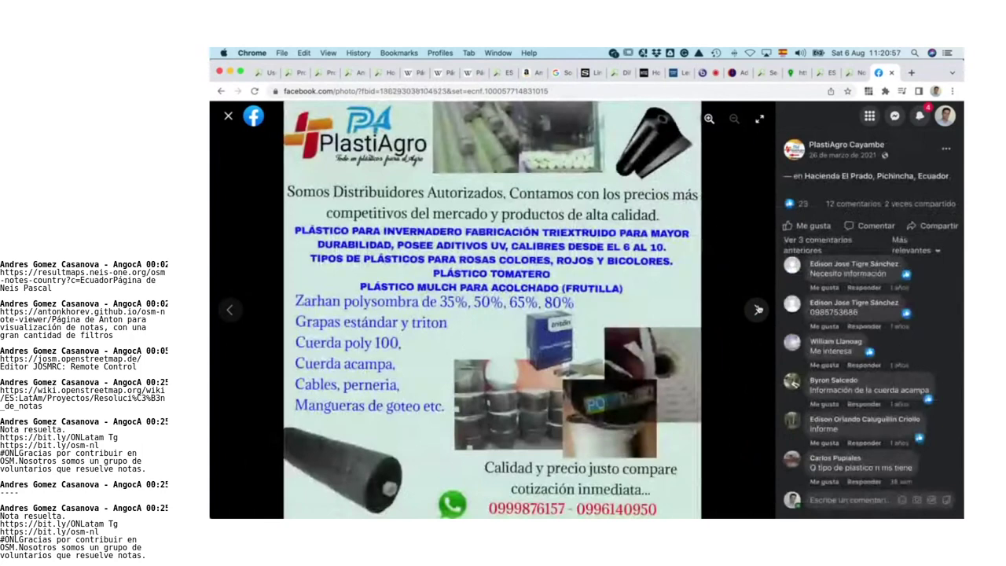
{"action": "left_click", "coordinate": [758, 310]}
{"action": "left_click", "coordinate": [758, 310]}
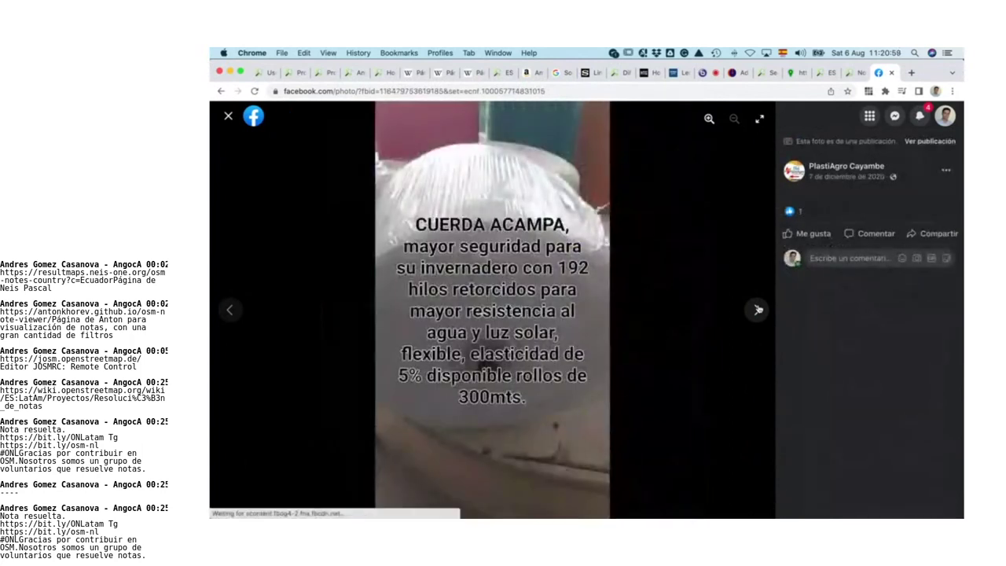
Step: Look through the November 2020 plastic-and-rope flyer, the PlastiAgro logo post, and the June 2021 condolence post for signs of an address
{"action": "left_click", "coordinate": [757, 310]}
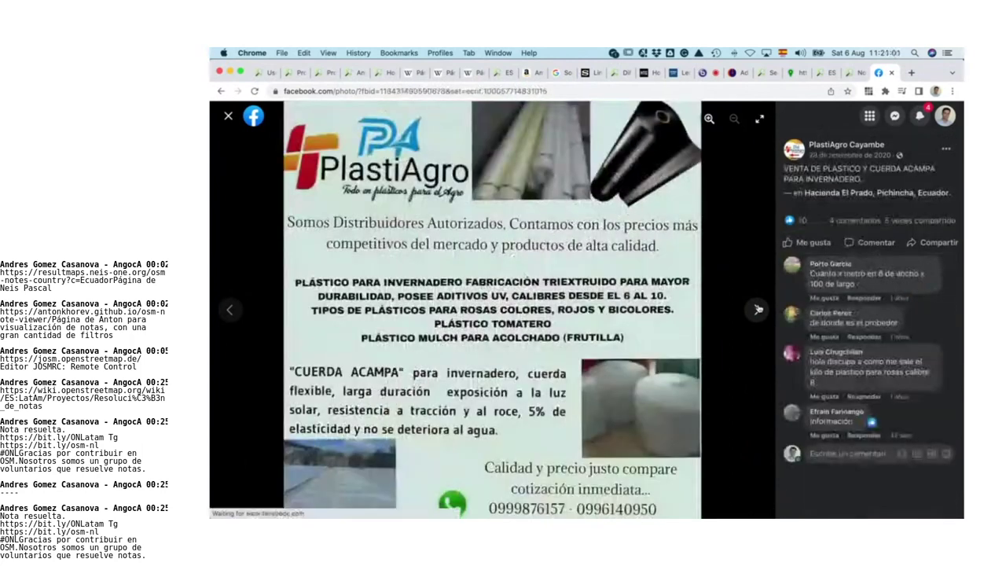
{"action": "left_click", "coordinate": [758, 309]}
{"action": "left_click", "coordinate": [757, 309]}
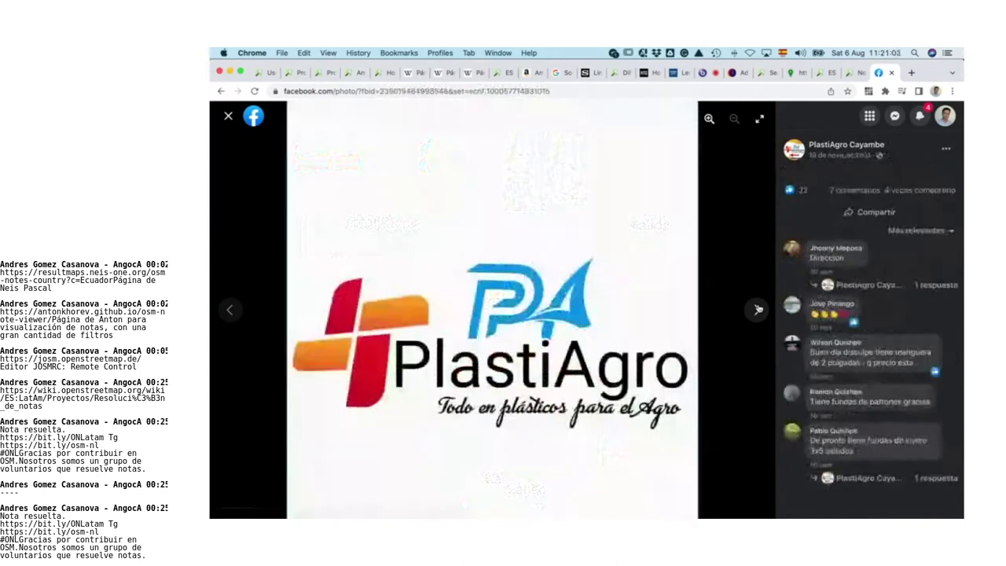
{"action": "left_click", "coordinate": [757, 310]}
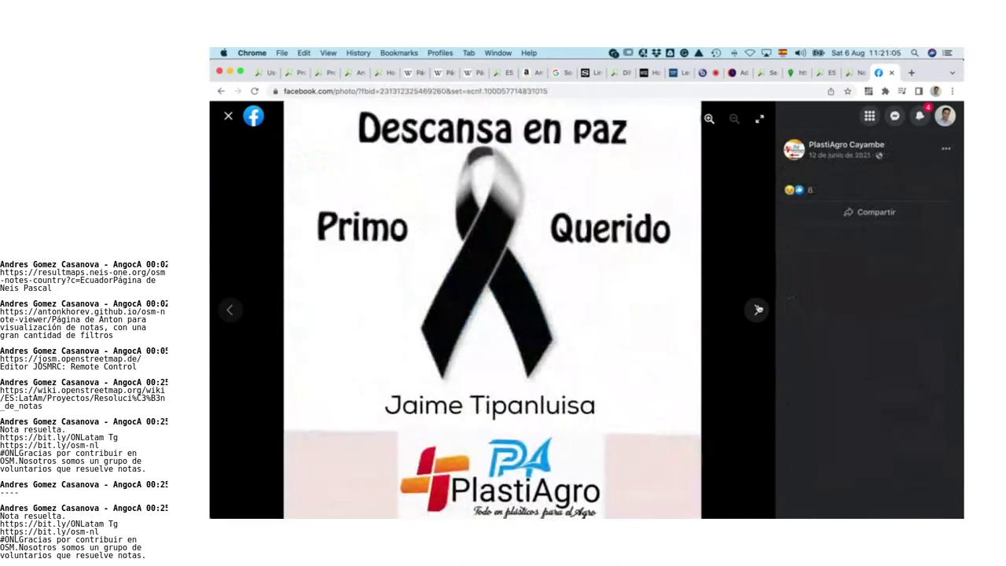
{"action": "left_click", "coordinate": [757, 310]}
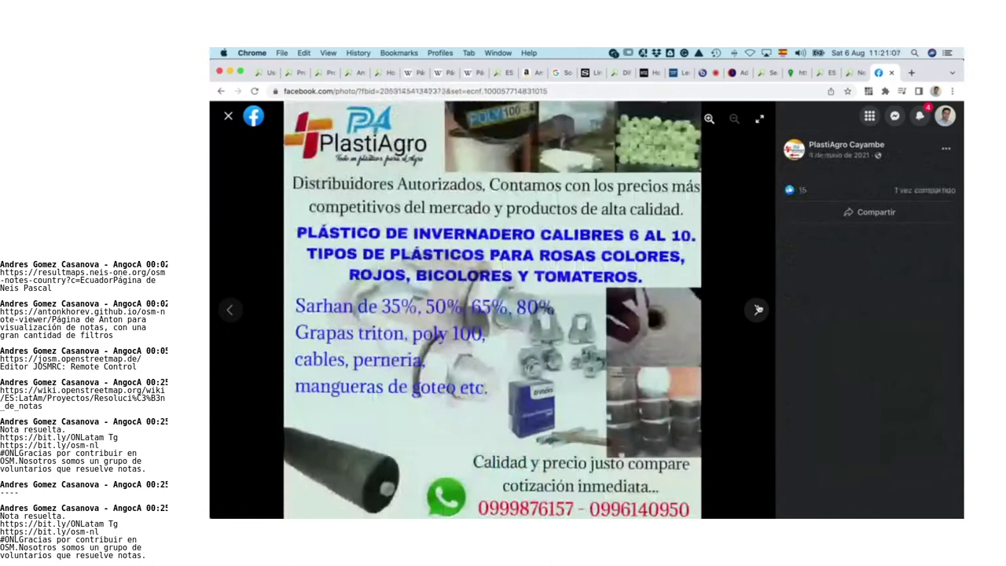
Step: Check the April 2021 rope-spool photo, the greenhouse-products collage, and the remaining photos for the shop's location
{"action": "left_click", "coordinate": [757, 310]}
{"action": "left_click", "coordinate": [758, 310]}
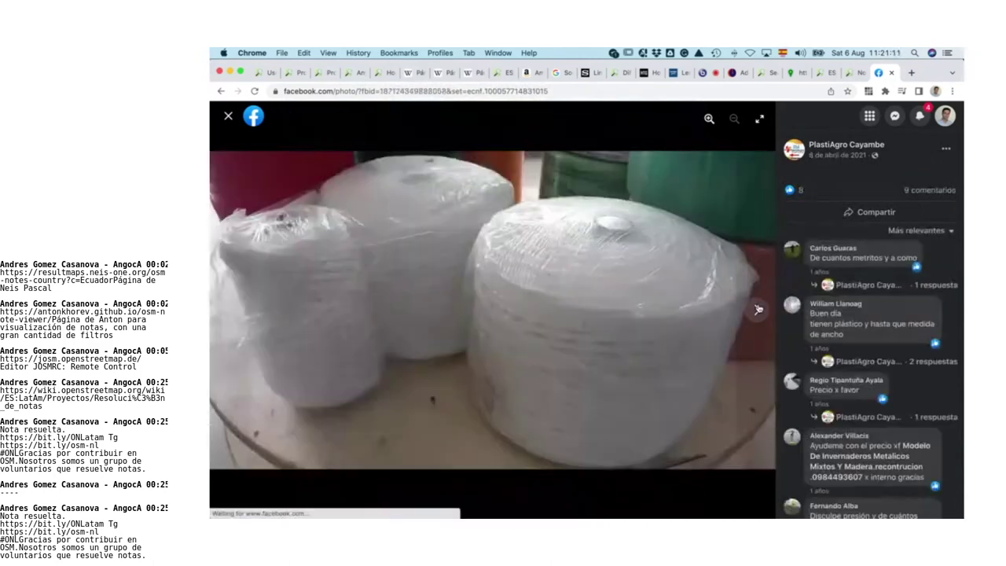
{"action": "left_click", "coordinate": [757, 310]}
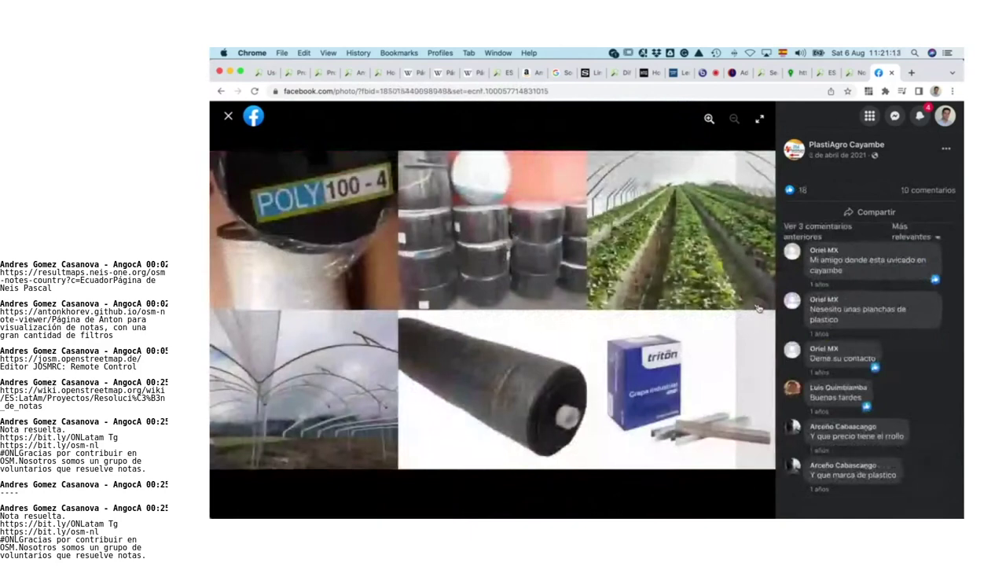
{"action": "left_click", "coordinate": [758, 310]}
{"action": "left_click", "coordinate": [758, 310]}
{"action": "left_click", "coordinate": [758, 310]}
Step: Review the Parafilm, greenhouse-materials, and irrigation-system posts again, up to the blue reels photo from November 2021
{"action": "left_click", "coordinate": [229, 309]}
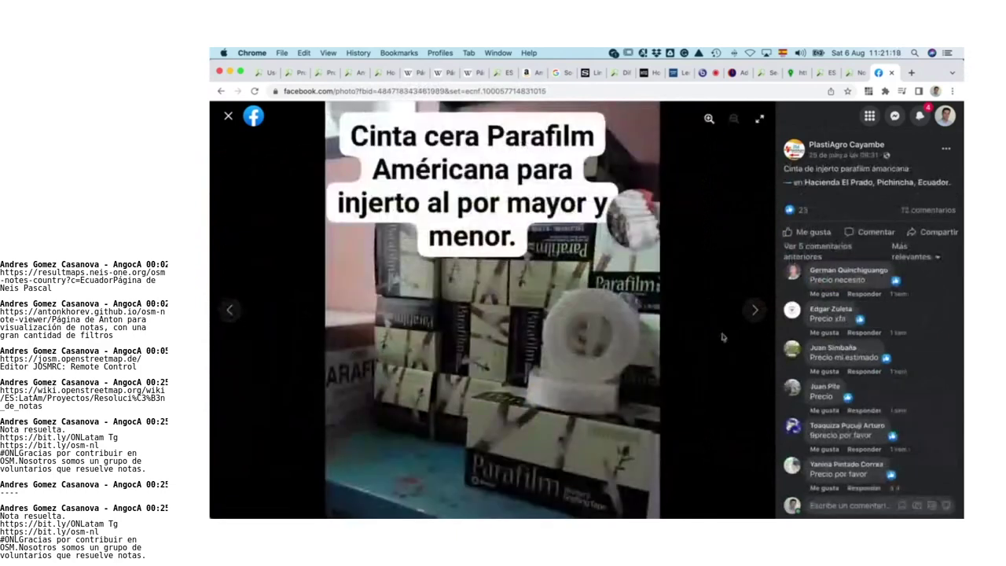
{"action": "left_click", "coordinate": [755, 310]}
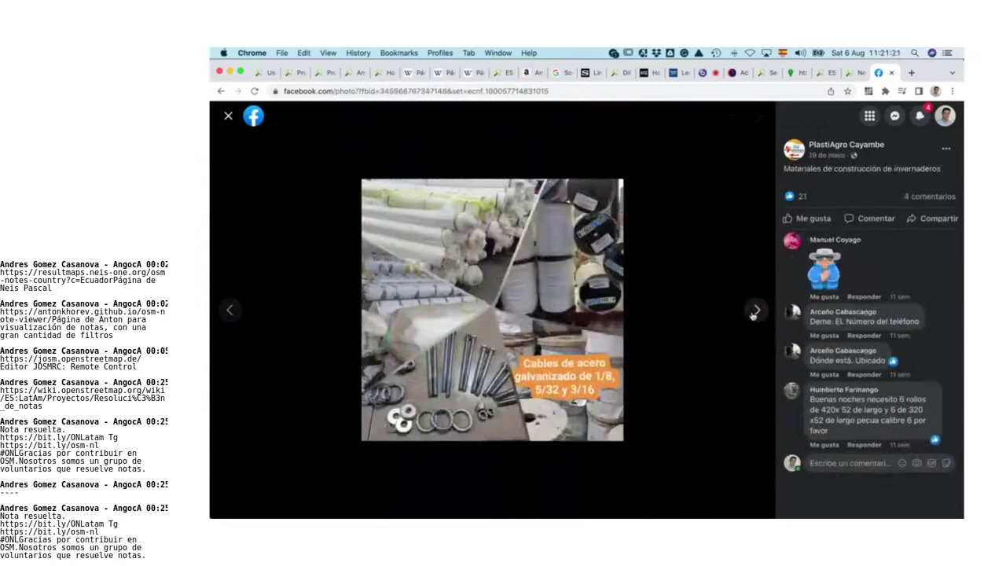
{"action": "left_click", "coordinate": [755, 311]}
{"action": "left_click", "coordinate": [753, 311]}
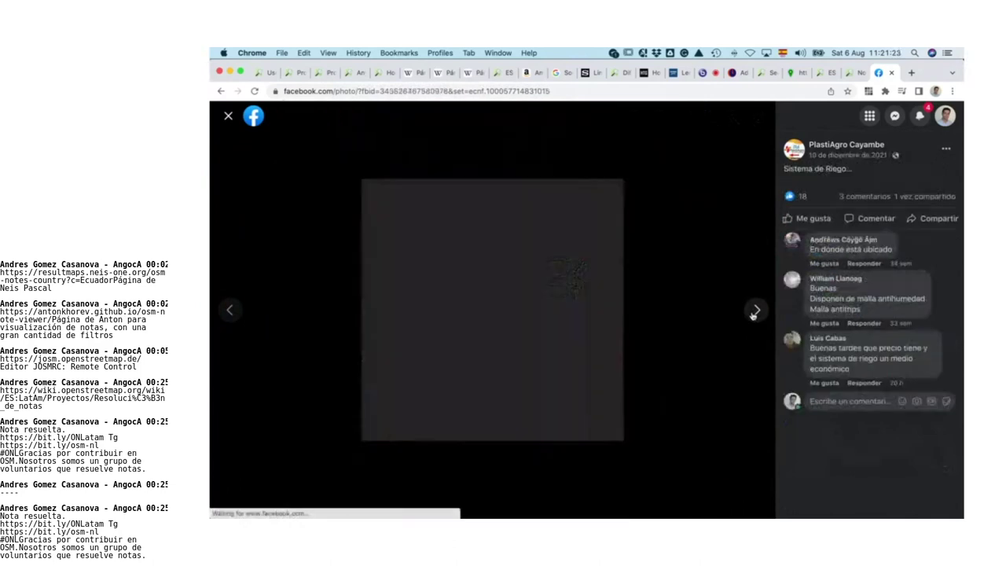
{"action": "left_click", "coordinate": [753, 311]}
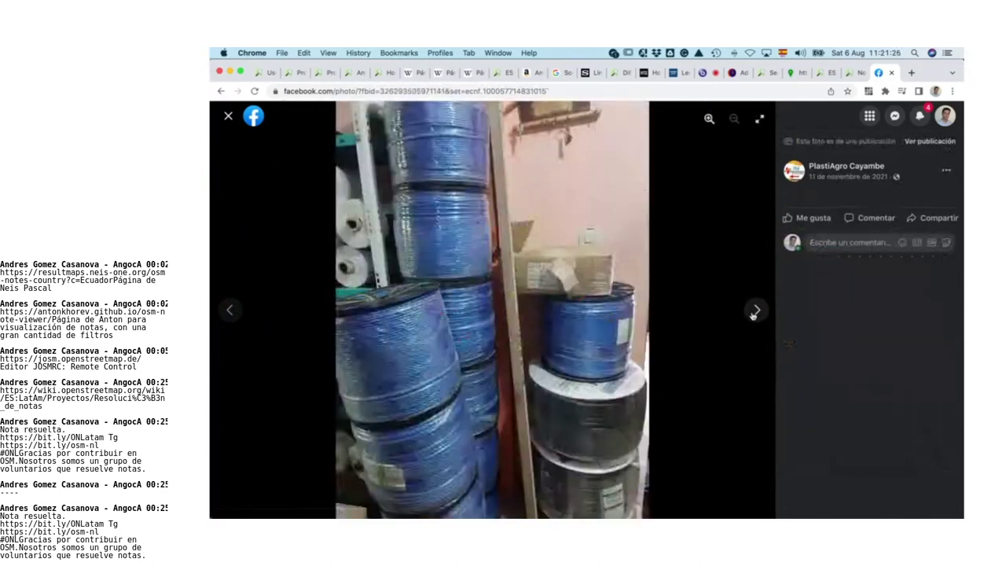
Step: Finish the photo review, return to PlastiAgro Cayambe's main profile, and skim its details and posts
{"action": "left_click", "coordinate": [753, 311]}
{"action": "left_click", "coordinate": [754, 311]}
{"action": "left_click", "coordinate": [753, 311]}
{"action": "left_click", "coordinate": [755, 311]}
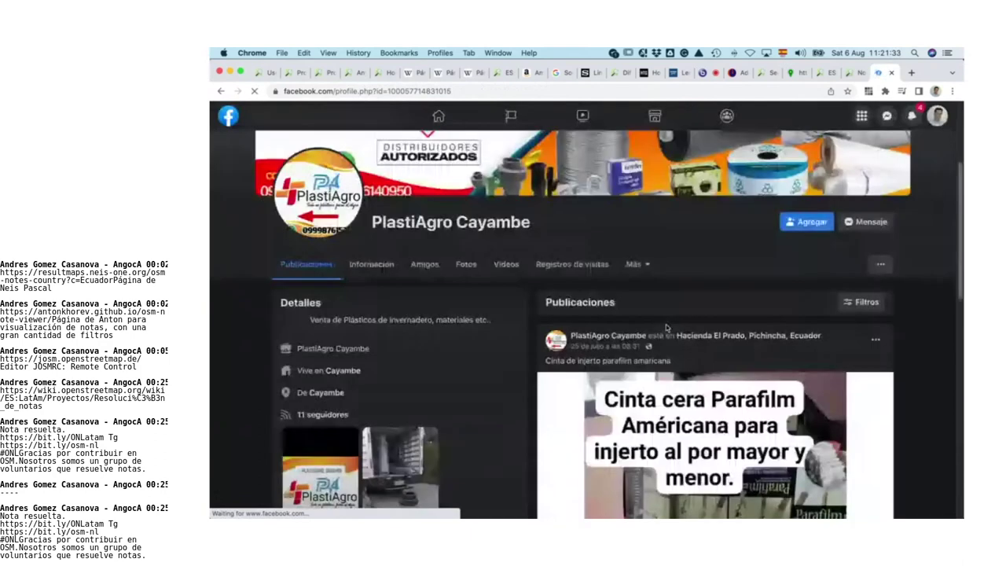
{"action": "scroll", "coordinate": [660, 330], "scroll_direction": "down", "scroll_amount": 10}
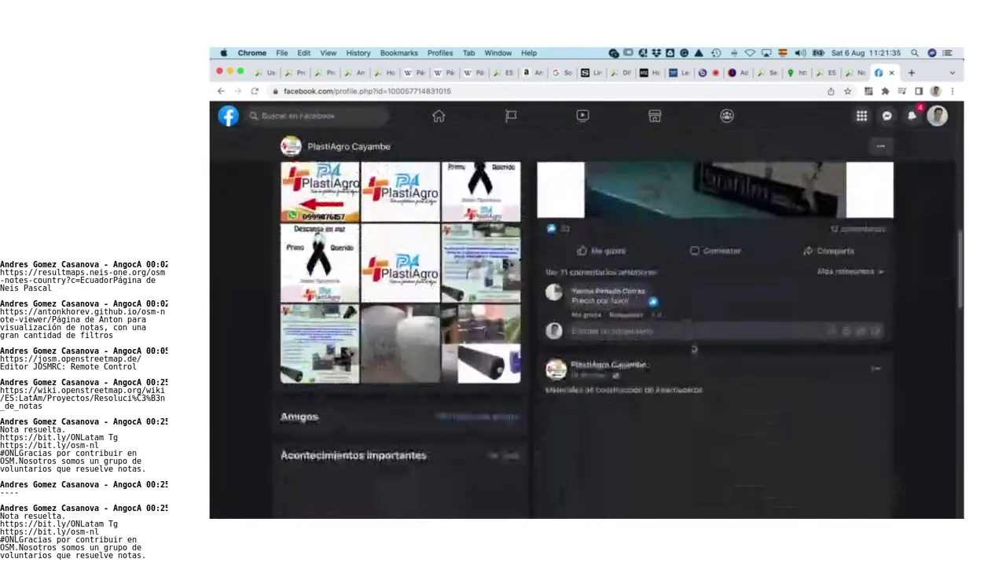
{"action": "scroll", "coordinate": [785, 299], "scroll_direction": "up", "scroll_amount": 10}
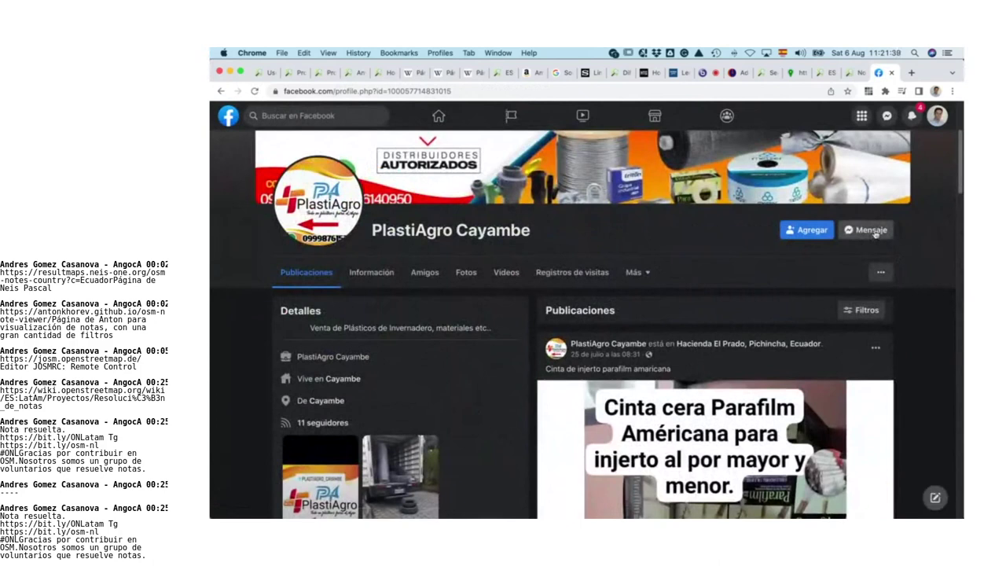
Step: Start a message conversation with PlastiAgro Cayambe and check which profiles are available for sending it
{"action": "left_click", "coordinate": [873, 230]}
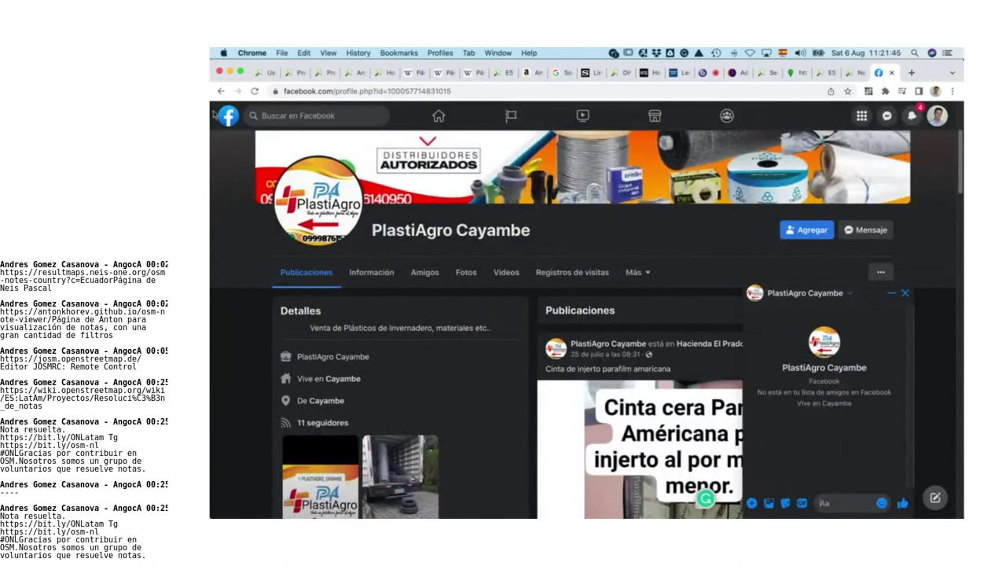
{"action": "left_click", "coordinate": [937, 116]}
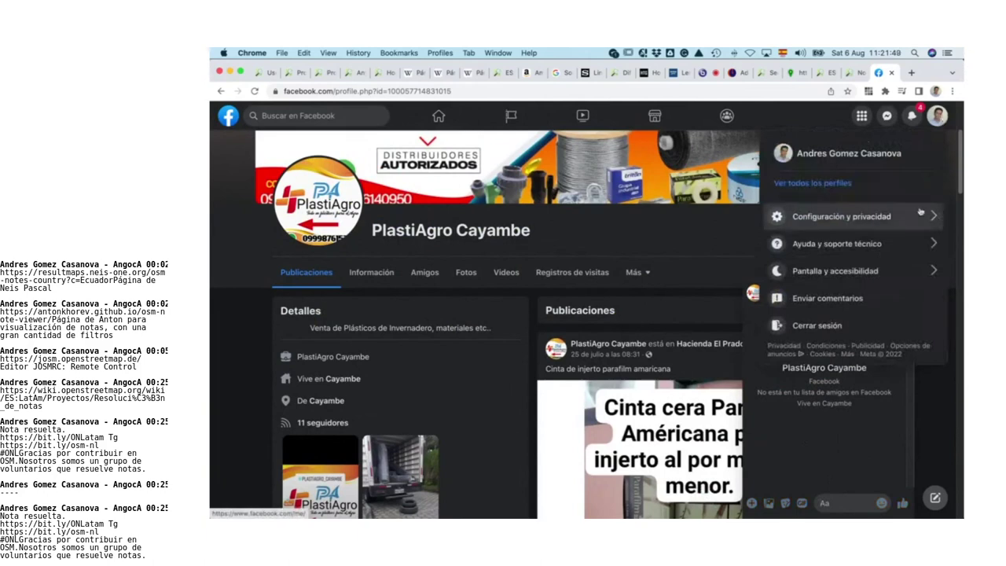
{"action": "left_click", "coordinate": [850, 187]}
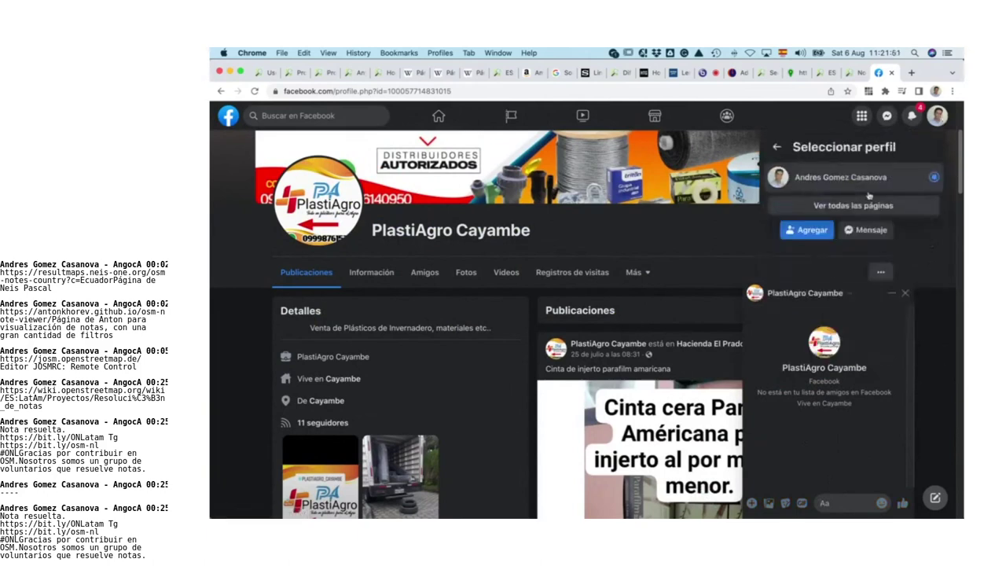
{"action": "left_click", "coordinate": [928, 176]}
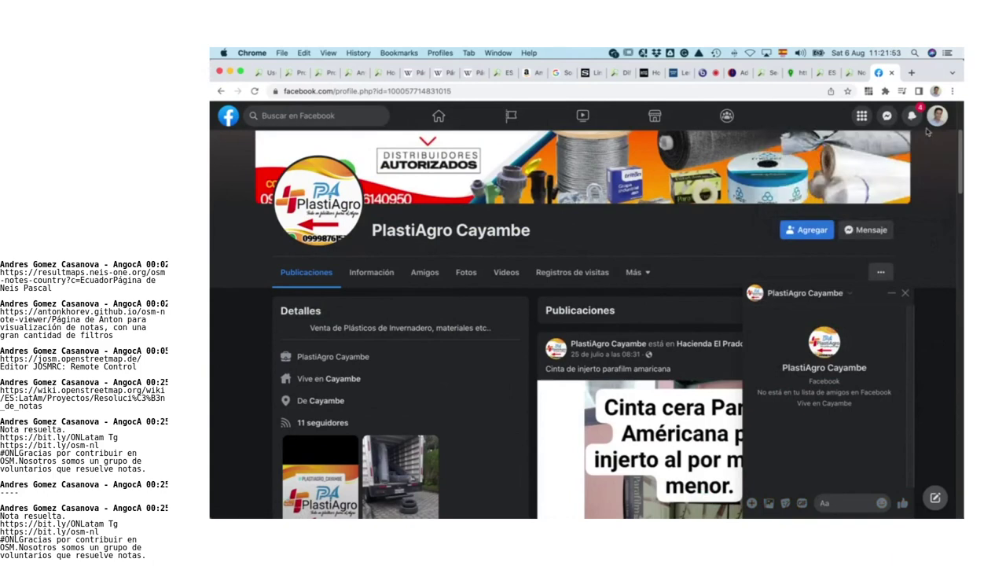
Step: Try to message PlastiAgro Cayambe as the OpenStreetMap Latinoamérica page, close the chat, and return to the PlastiAgro Cayambe profile
{"action": "left_click", "coordinate": [229, 116]}
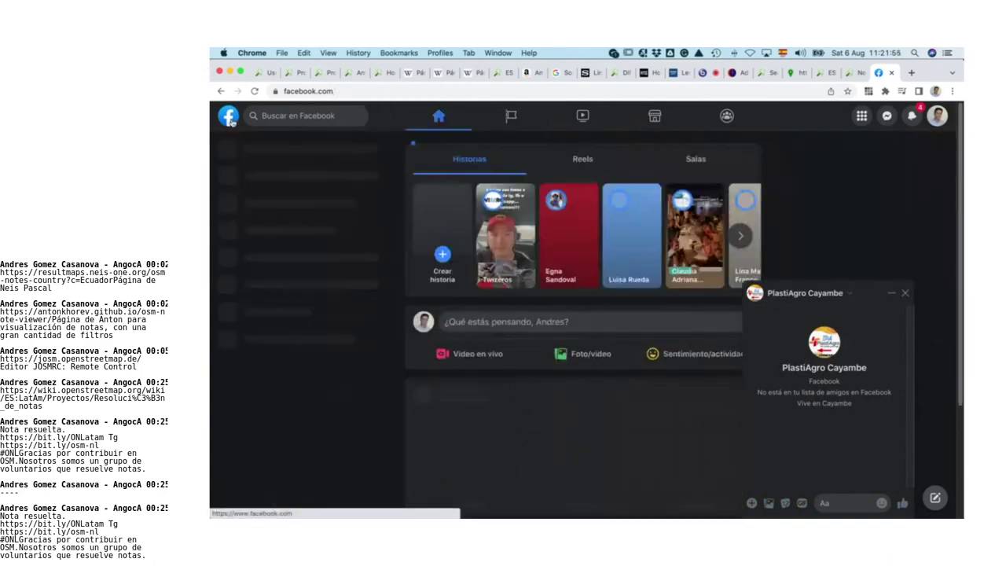
{"action": "left_click", "coordinate": [328, 434]}
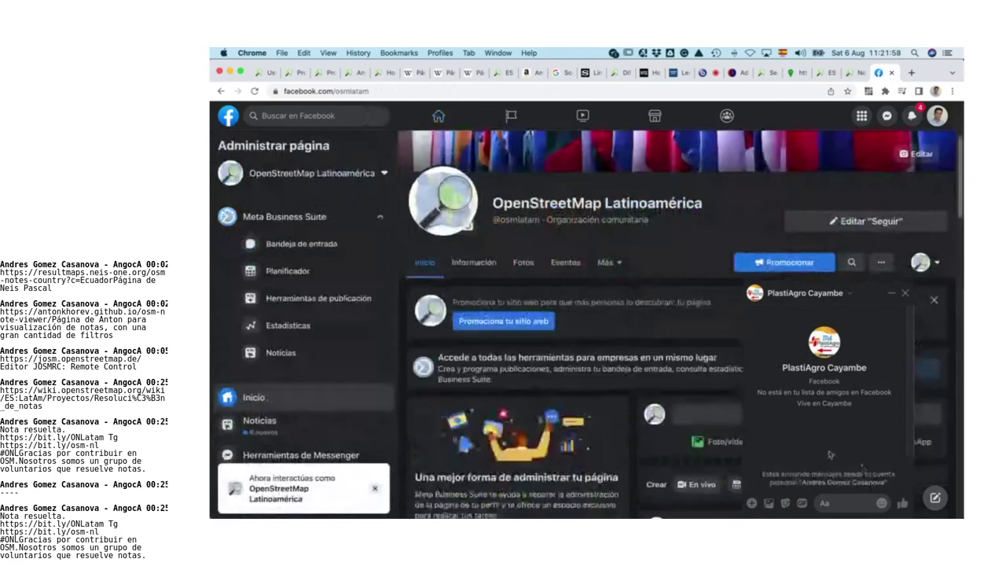
{"action": "left_click", "coordinate": [846, 502]}
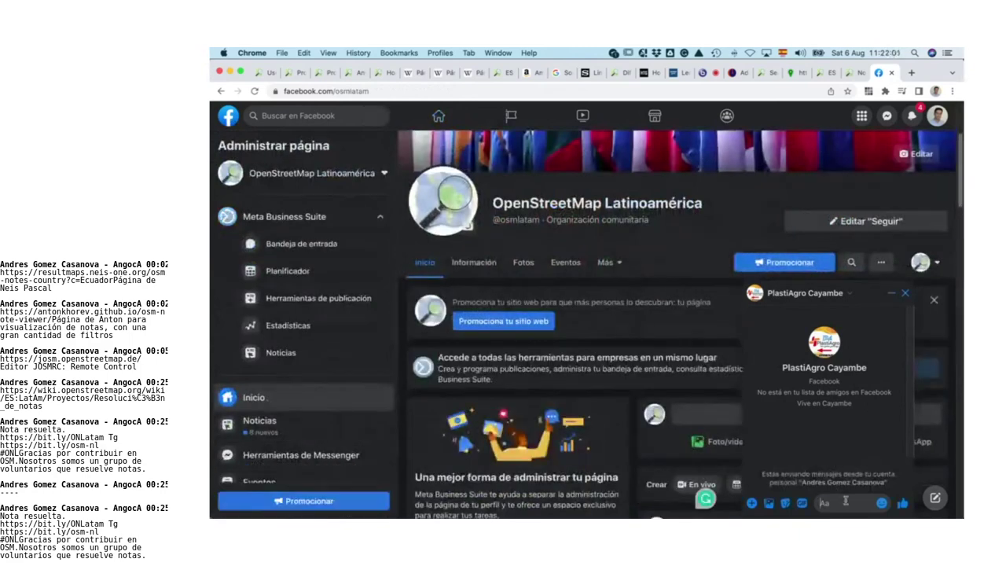
{"action": "left_click", "coordinate": [904, 293]}
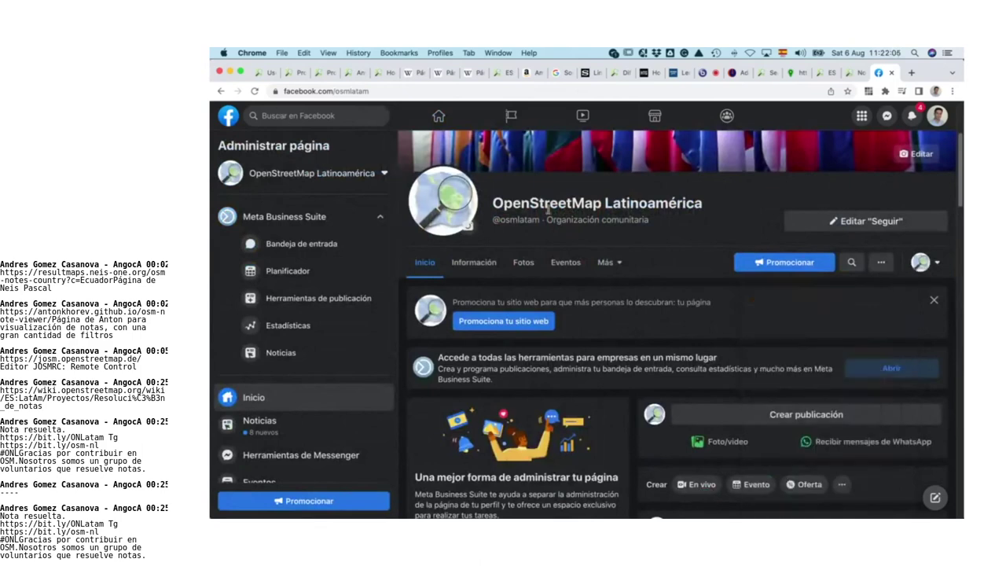
{"action": "left_click", "coordinate": [222, 91]}
{"action": "left_click", "coordinate": [222, 91]}
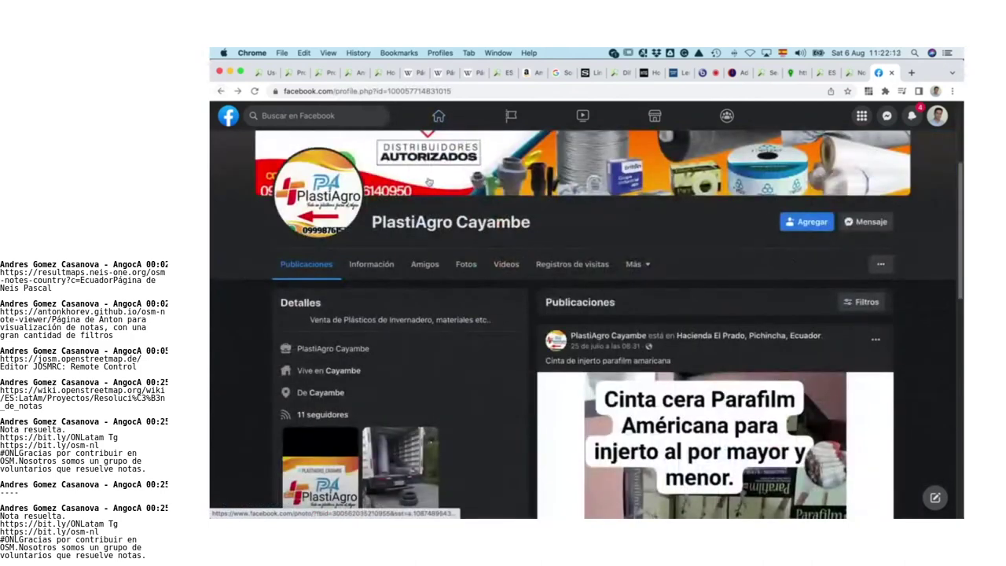
{"action": "left_click", "coordinate": [233, 118]}
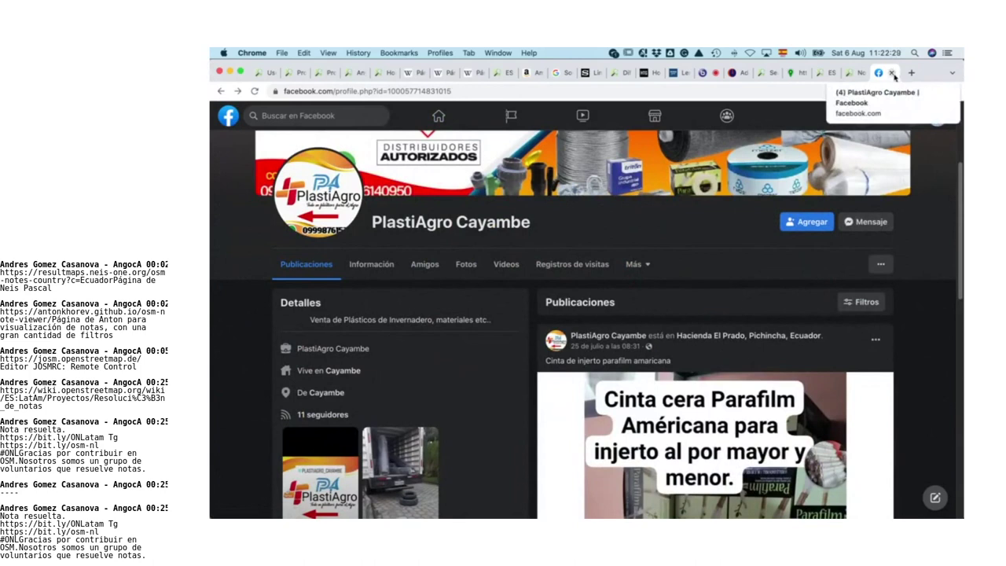
Step: Copy the PlastiAgro Cayambe profile link and post it in the Notathon Latam meeting's public chat
{"action": "left_click", "coordinate": [465, 91]}
{"action": "key", "text": "ctrl+c"}
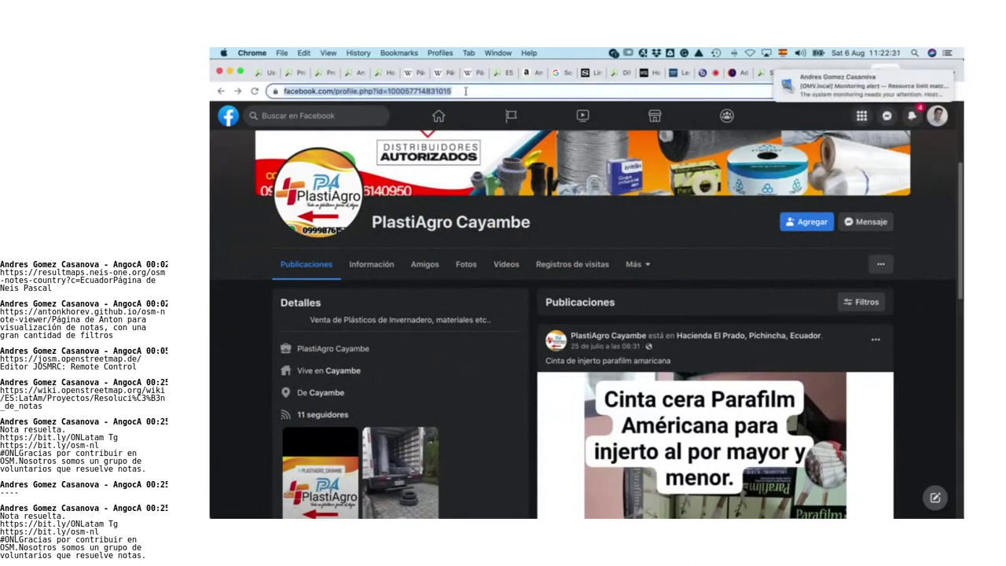
{"action": "left_click", "coordinate": [704, 74]}
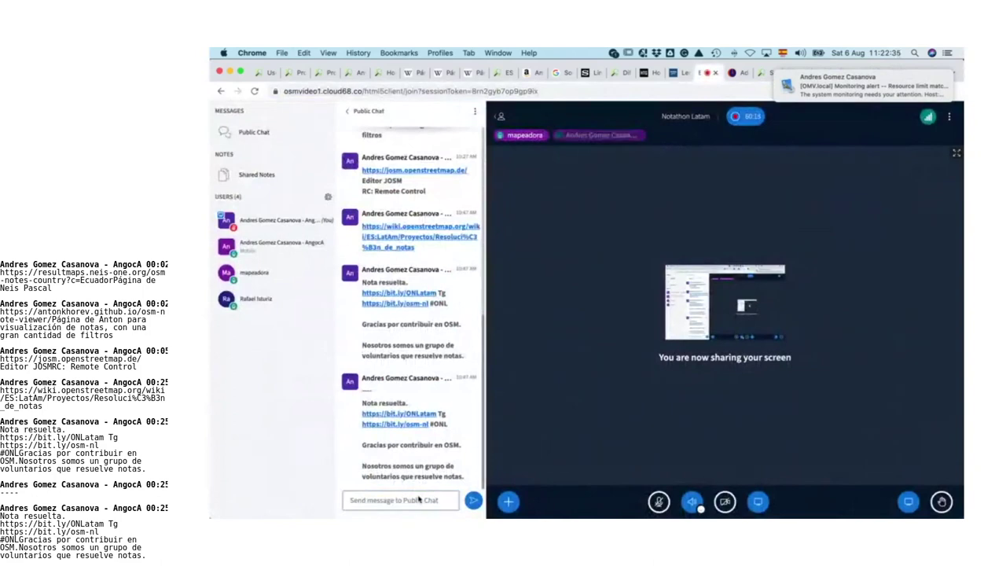
{"action": "left_click", "coordinate": [442, 501]}
{"action": "key", "text": "ctrl+v"}
{"action": "key", "text": "Return"}
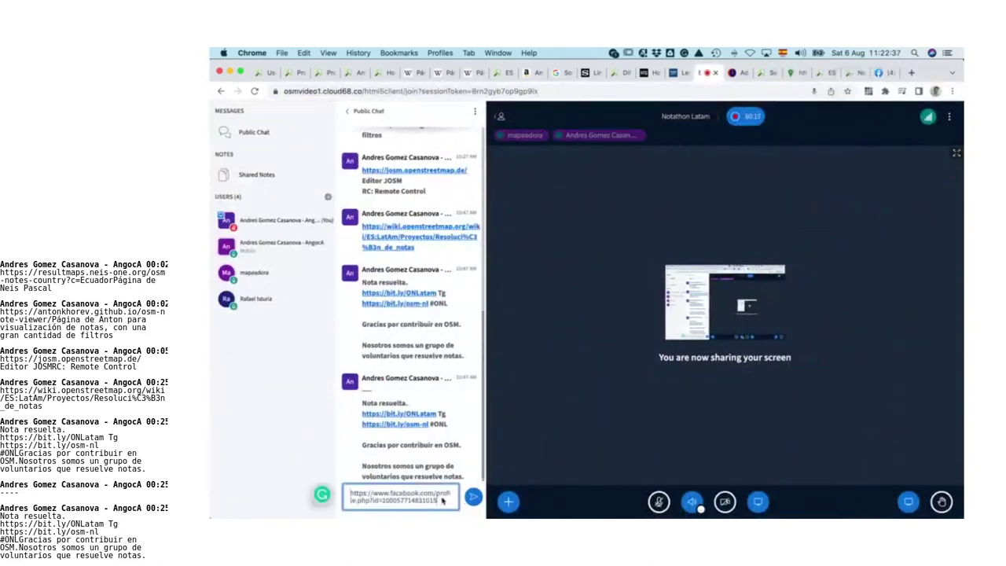
Step: Return to the PlastiAgro Cayambe Facebook profile and skim its photos, details, and older posts for location clues
{"action": "left_click", "coordinate": [878, 73]}
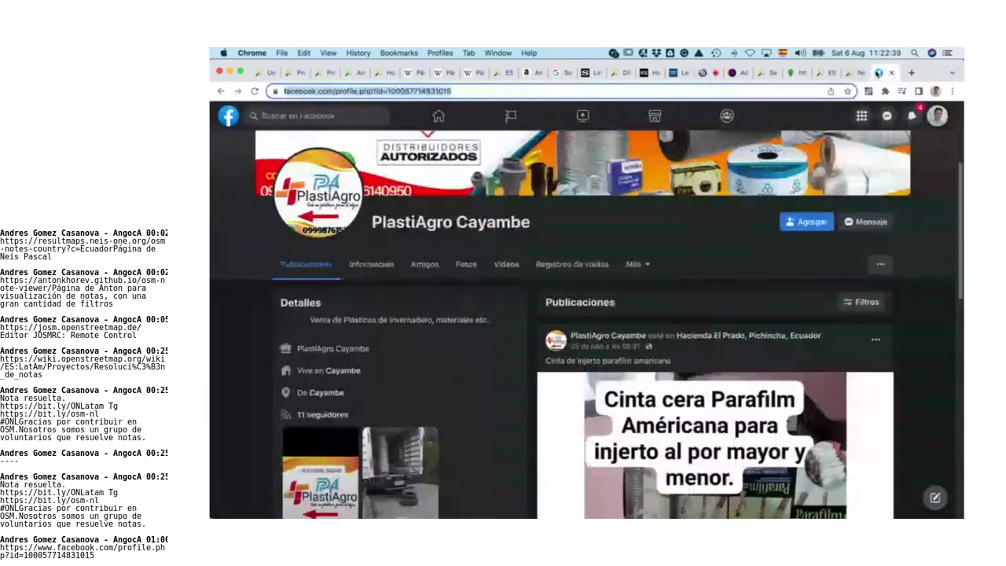
{"action": "scroll", "coordinate": [428, 187], "scroll_direction": "down", "scroll_amount": 10}
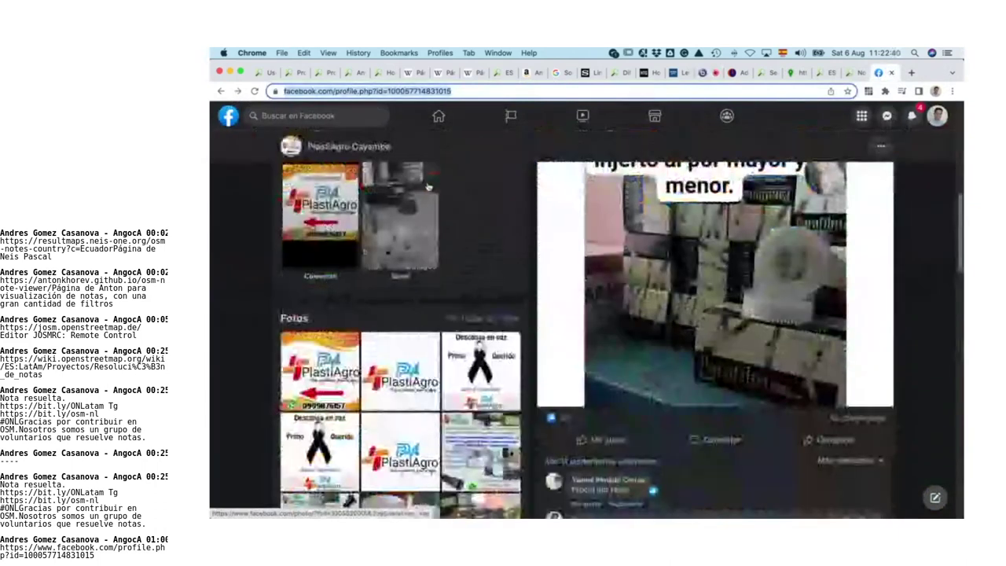
{"action": "scroll", "coordinate": [429, 186], "scroll_direction": "down", "scroll_amount": 5}
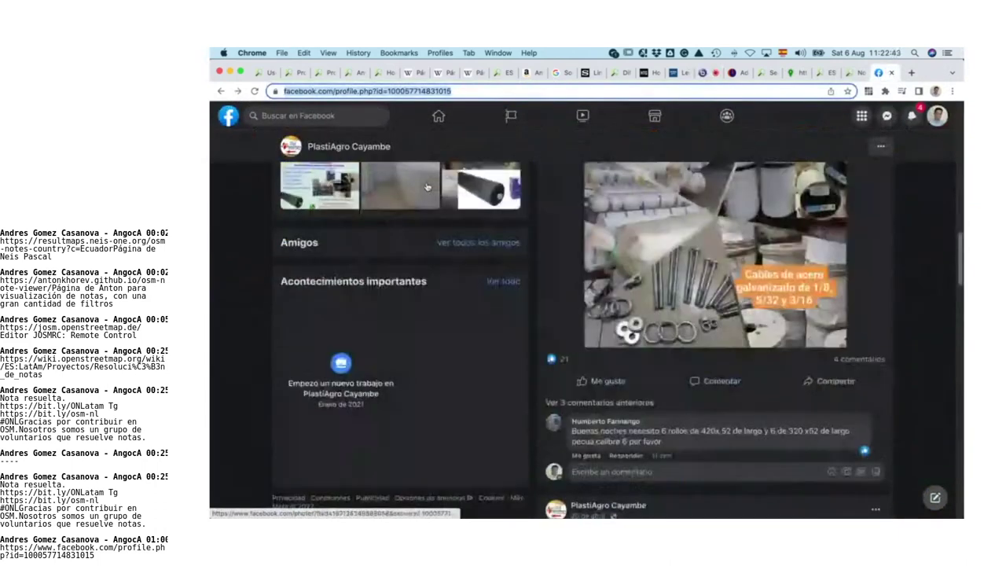
{"action": "scroll", "coordinate": [428, 187], "scroll_direction": "down", "scroll_amount": 4}
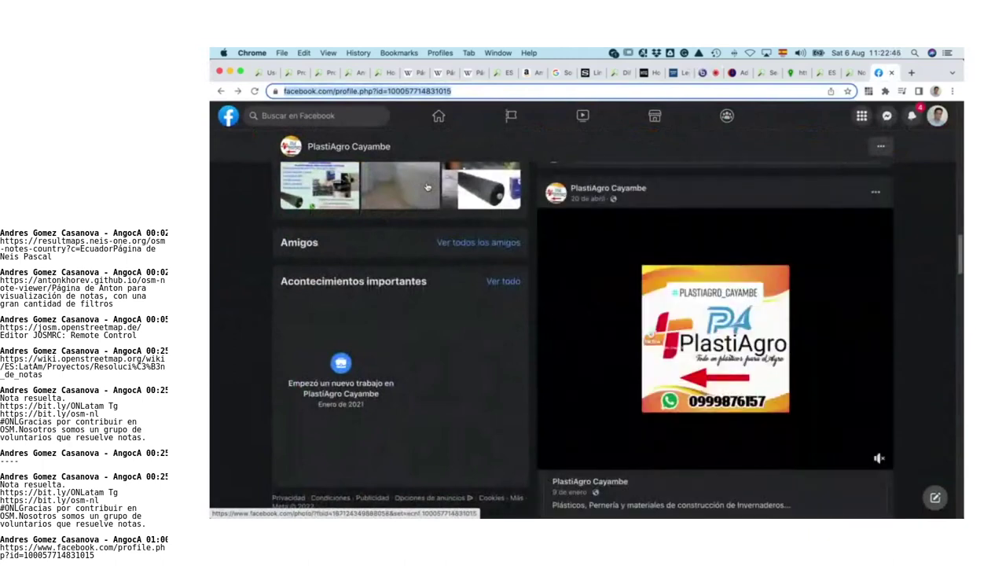
Step: Try to get back through the browsing history to the page visited before the PlastiAgro Cayambe photos
{"action": "left_click", "coordinate": [221, 91]}
{"action": "right_click", "coordinate": [221, 93]}
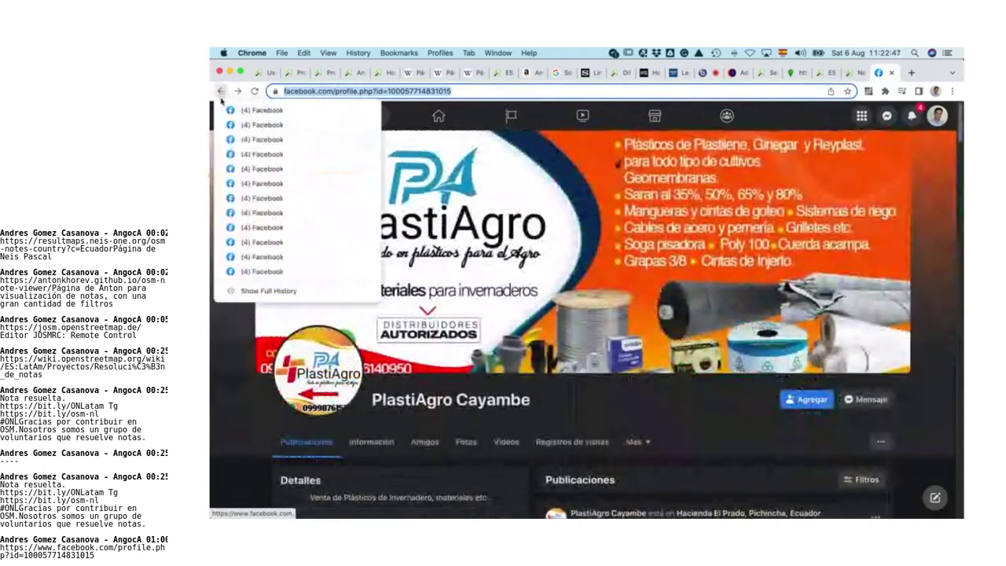
{"action": "left_click", "coordinate": [274, 269]}
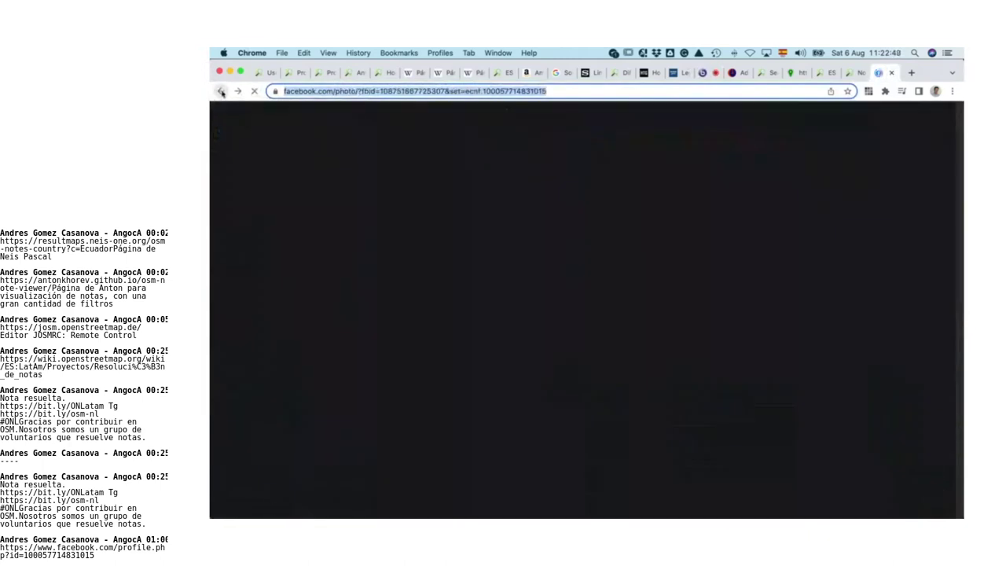
{"action": "right_click", "coordinate": [221, 91]}
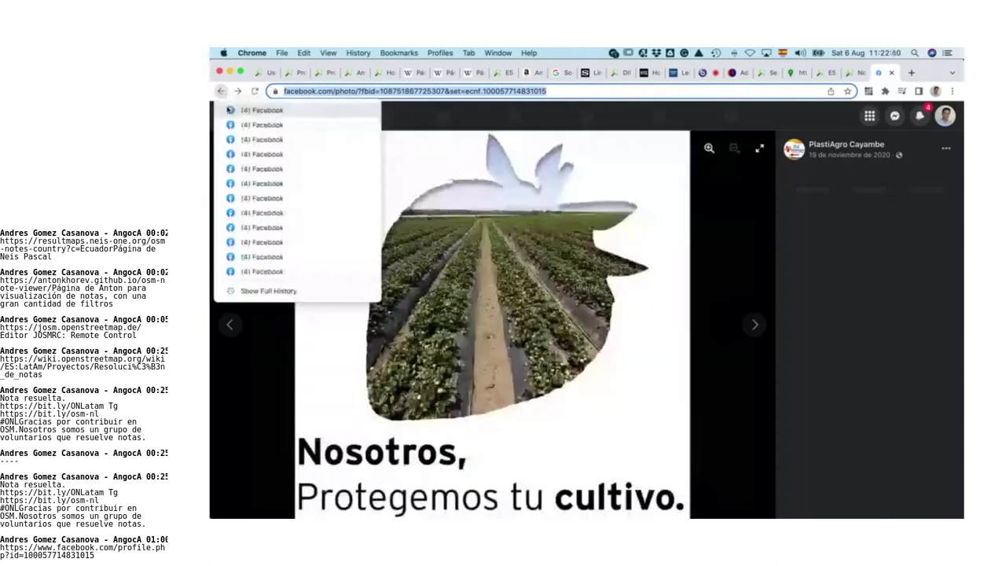
{"action": "left_click", "coordinate": [270, 272]}
{"action": "right_click", "coordinate": [221, 91]}
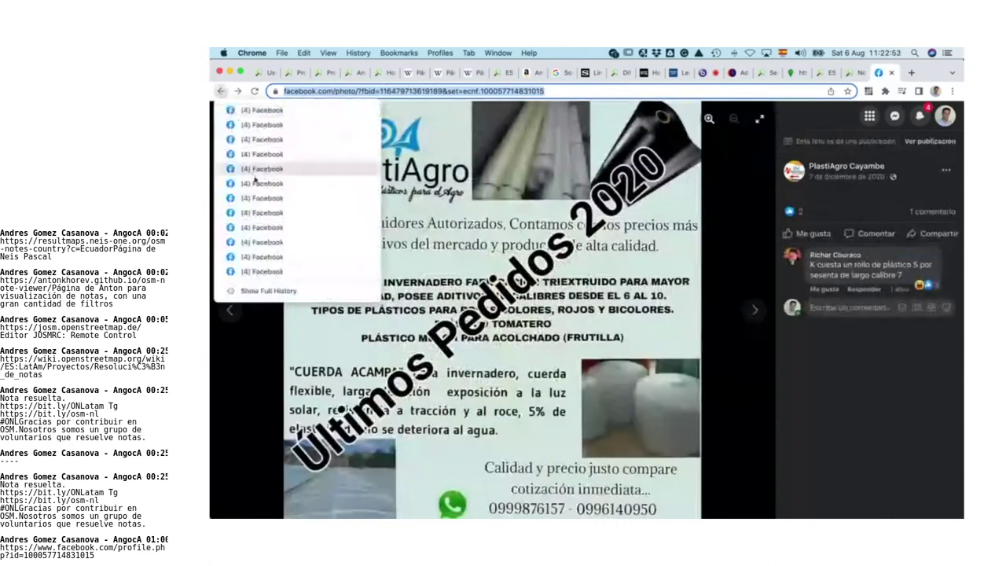
{"action": "left_click", "coordinate": [281, 272]}
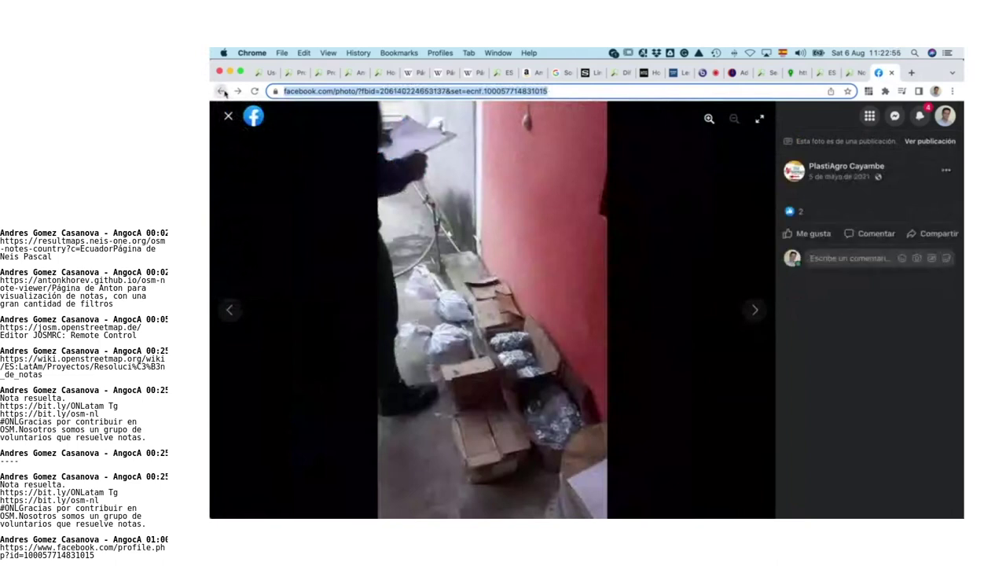
{"action": "right_click", "coordinate": [222, 91]}
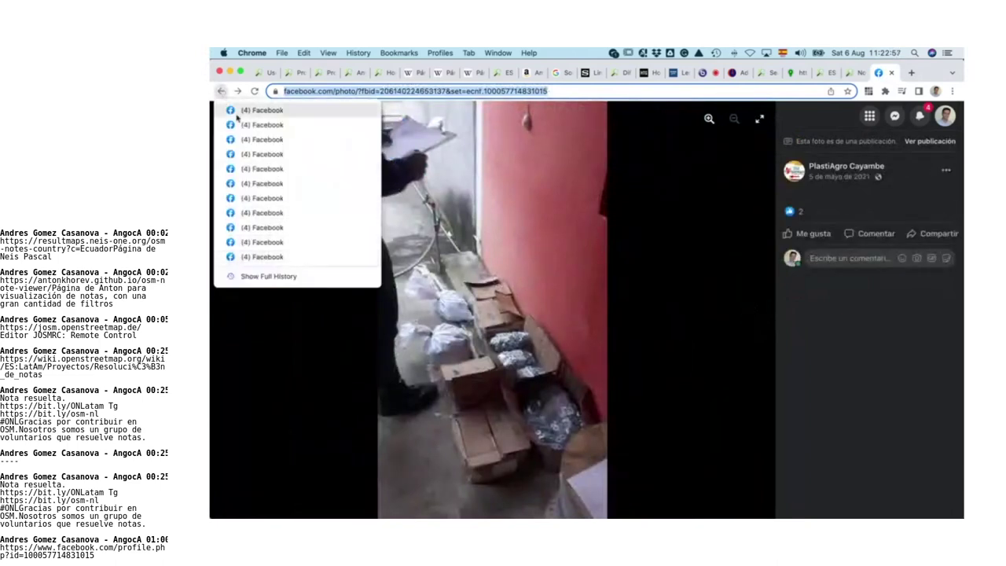
{"action": "left_click", "coordinate": [222, 96]}
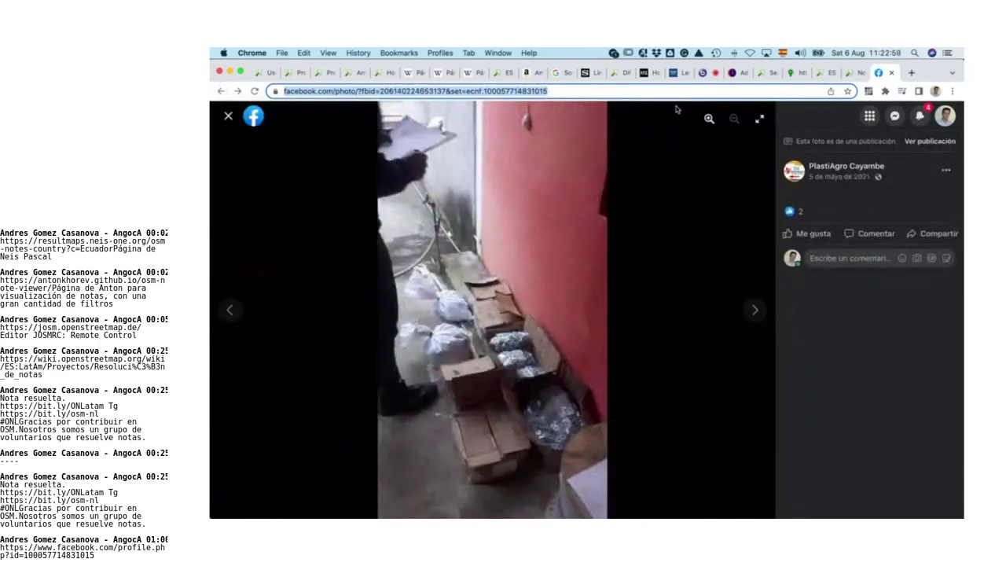
Step: Search Google for "plastiagro cayambe" and open the OLX Ecuador plastics and PlastiAgro Soluciones results in separate tabs
{"action": "type", "text": "plas"}
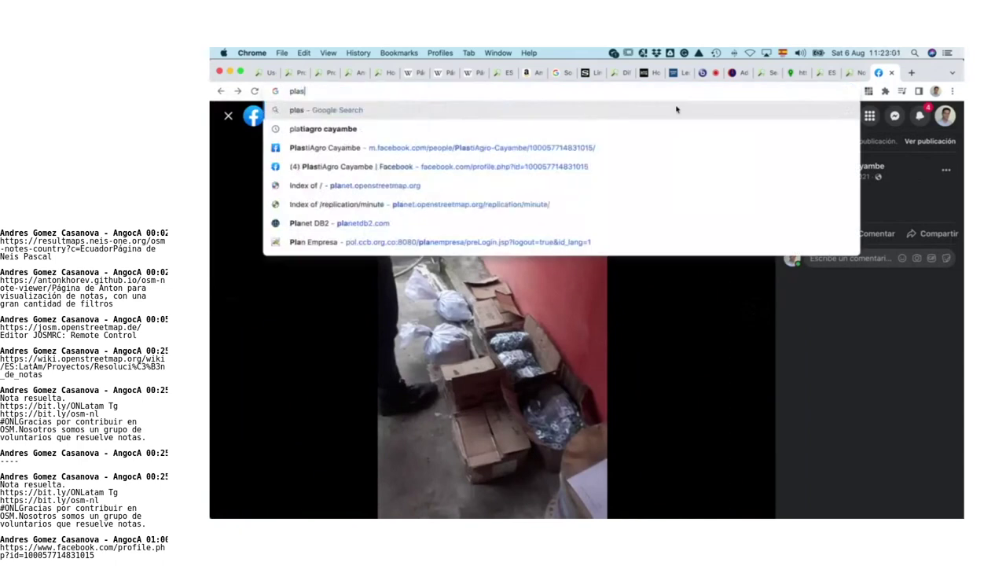
{"action": "type", "text": "tiagro cayambe"}
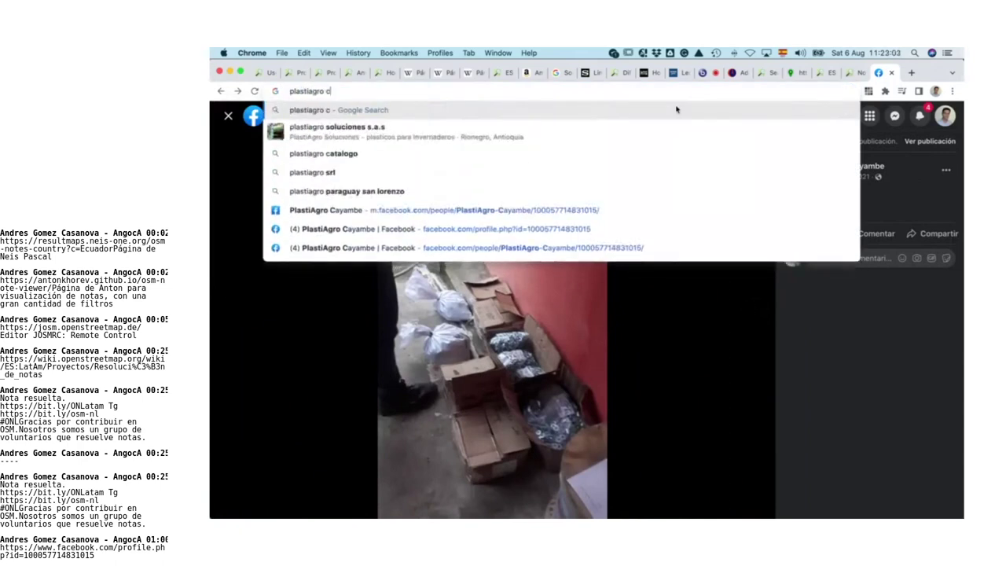
{"action": "key", "text": "Return"}
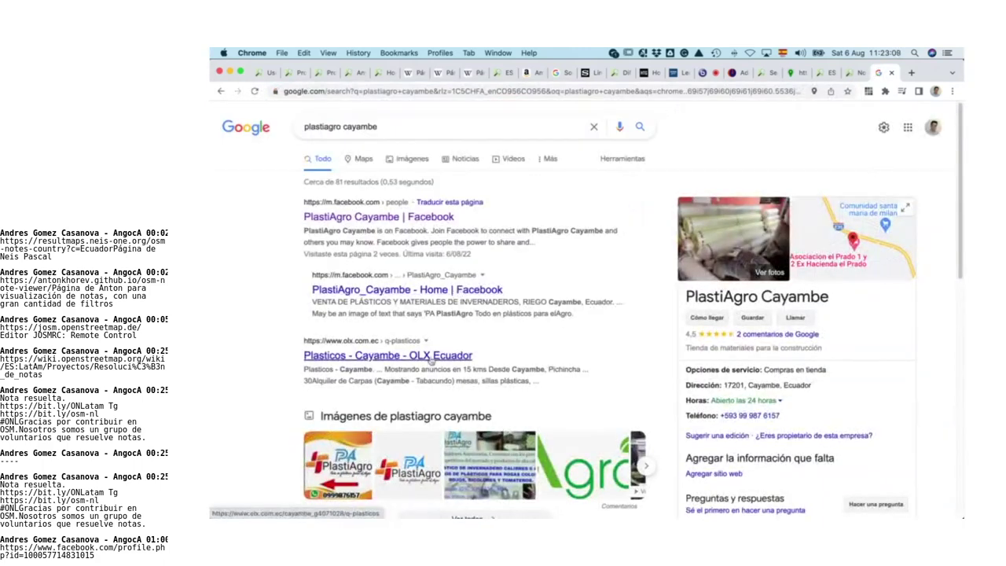
{"action": "left_click", "coordinate": [434, 348], "text": "super"}
{"action": "scroll", "coordinate": [435, 341], "scroll_direction": "down", "scroll_amount": 1}
{"action": "scroll", "coordinate": [434, 341], "scroll_direction": "down", "scroll_amount": 5}
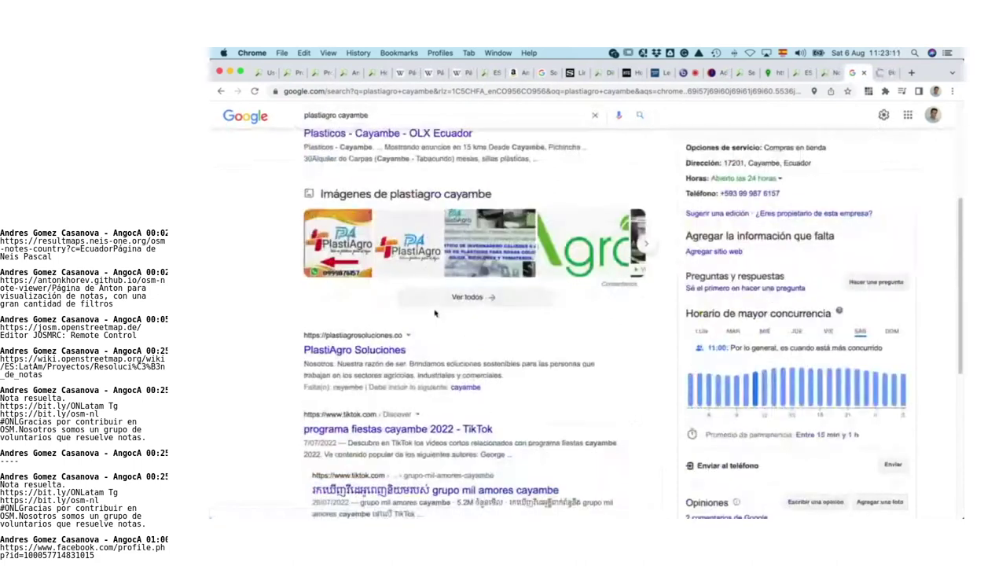
{"action": "left_click", "coordinate": [389, 356], "text": "super"}
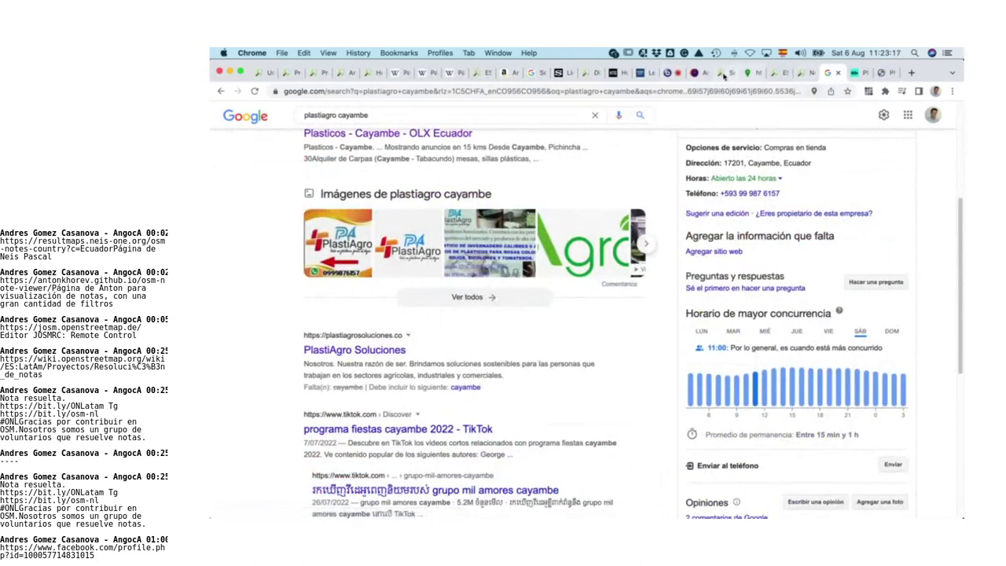
Step: Switch to JOSM and select the PlastiAgro Cayambe note near the road junction to check its text
{"action": "left_click", "coordinate": [679, 74]}
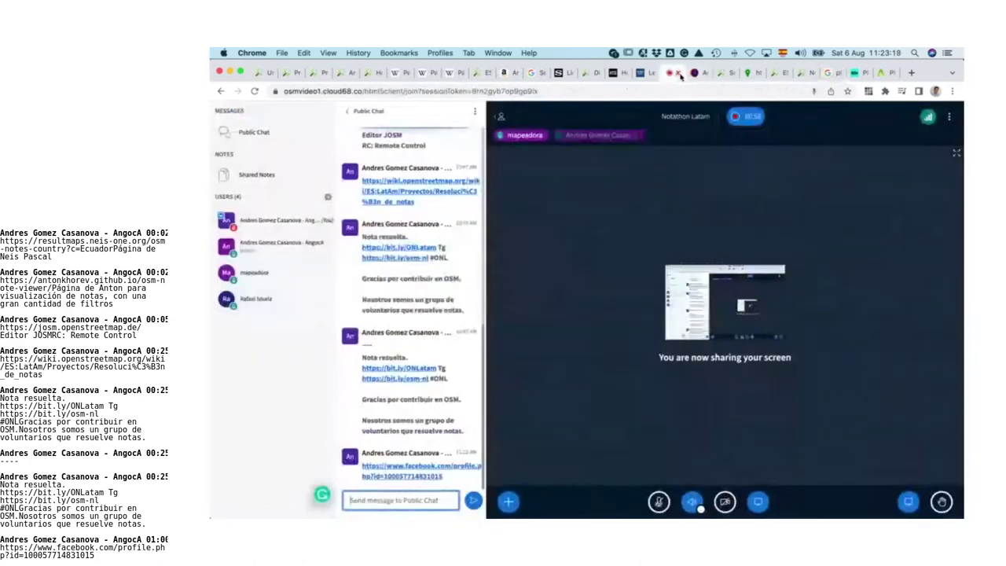
{"action": "key", "text": "super+Tab"}
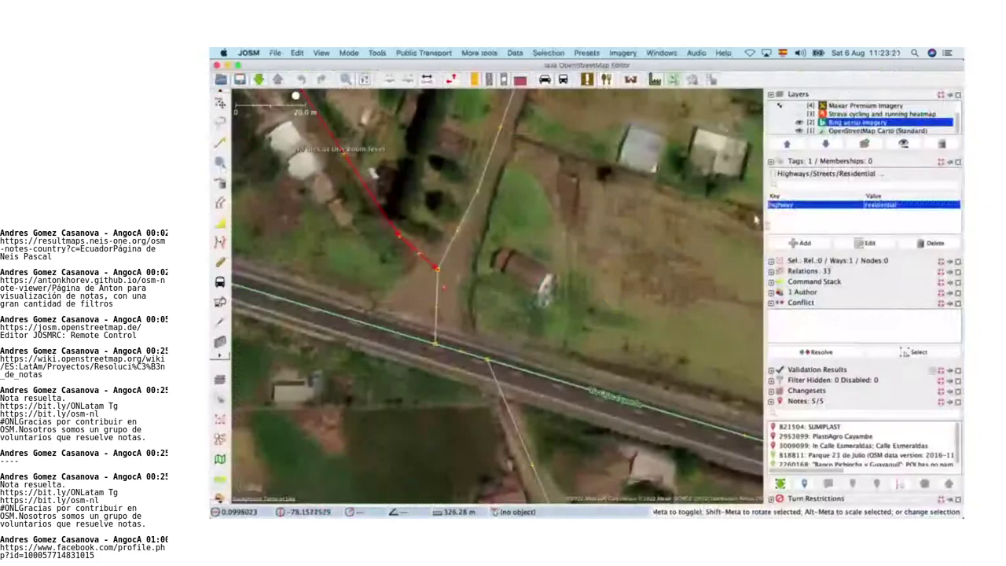
{"action": "left_click_drag", "start_coordinate": [444, 291], "coordinate": [444, 291]}
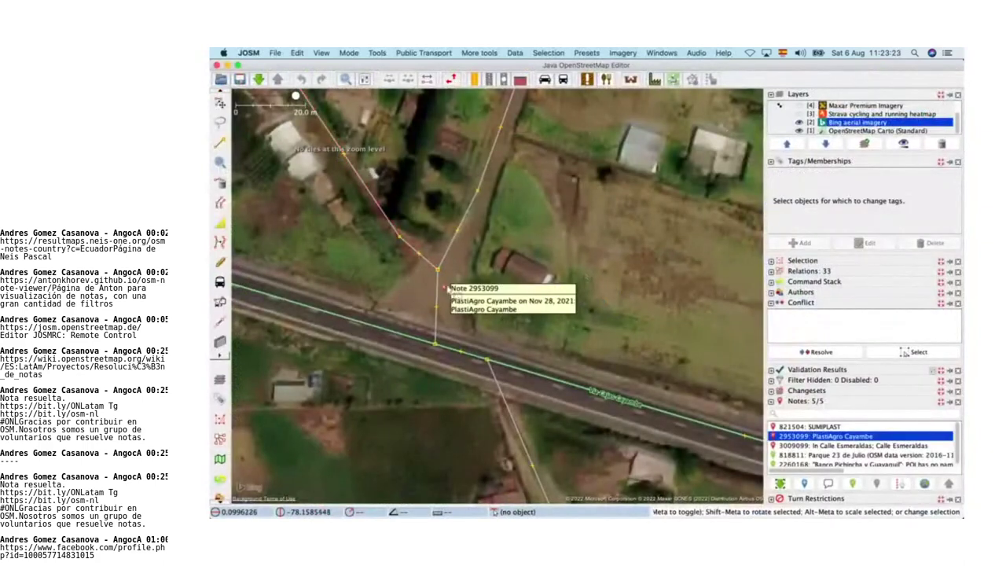
Step: Switch back to Chrome, skim the OLX plastics listings for Cayambe, and close that page
{"action": "key", "text": "super+Tab"}
{"action": "left_click", "coordinate": [856, 72]}
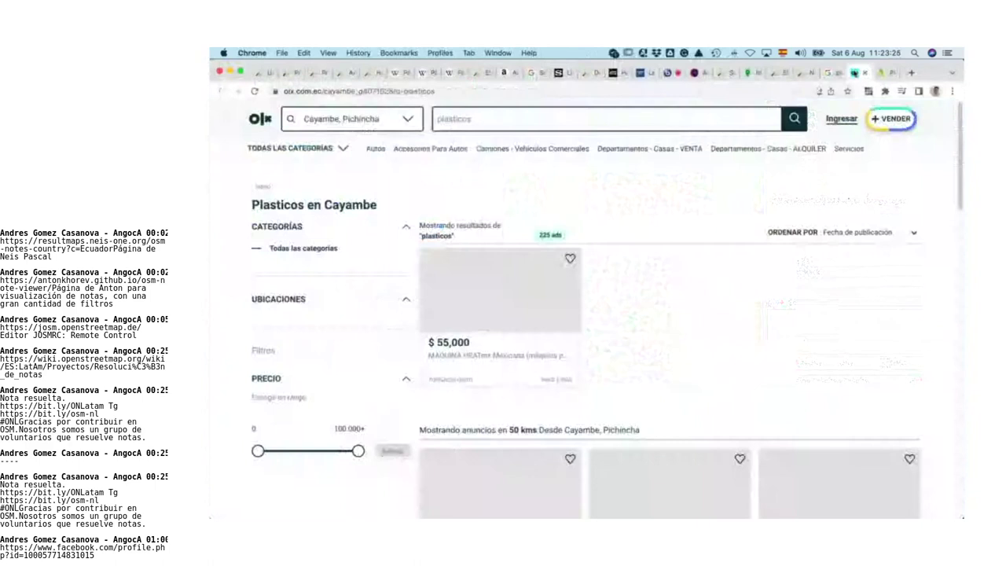
{"action": "scroll", "coordinate": [697, 244], "scroll_direction": "down", "scroll_amount": 10}
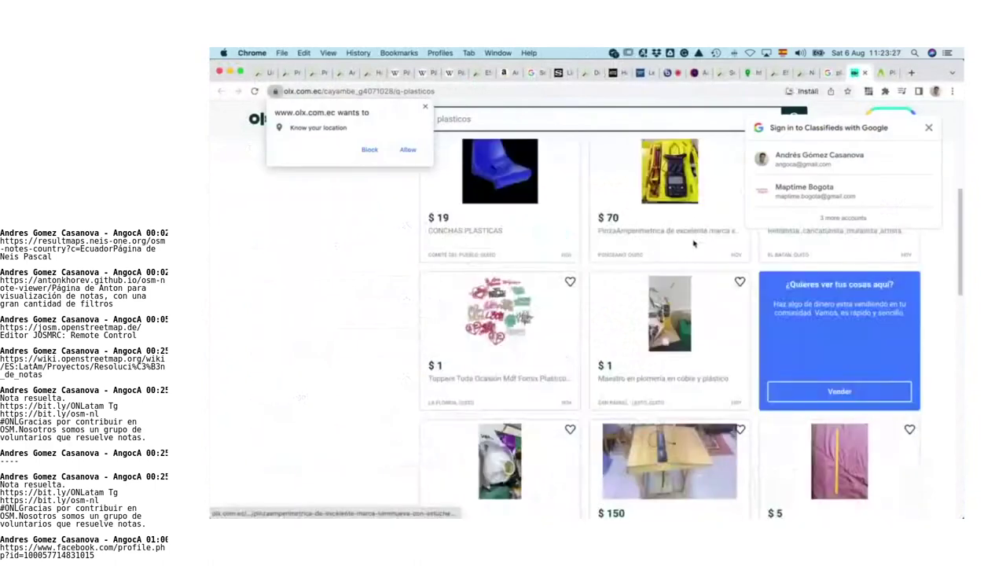
{"action": "scroll", "coordinate": [696, 244], "scroll_direction": "down", "scroll_amount": 5}
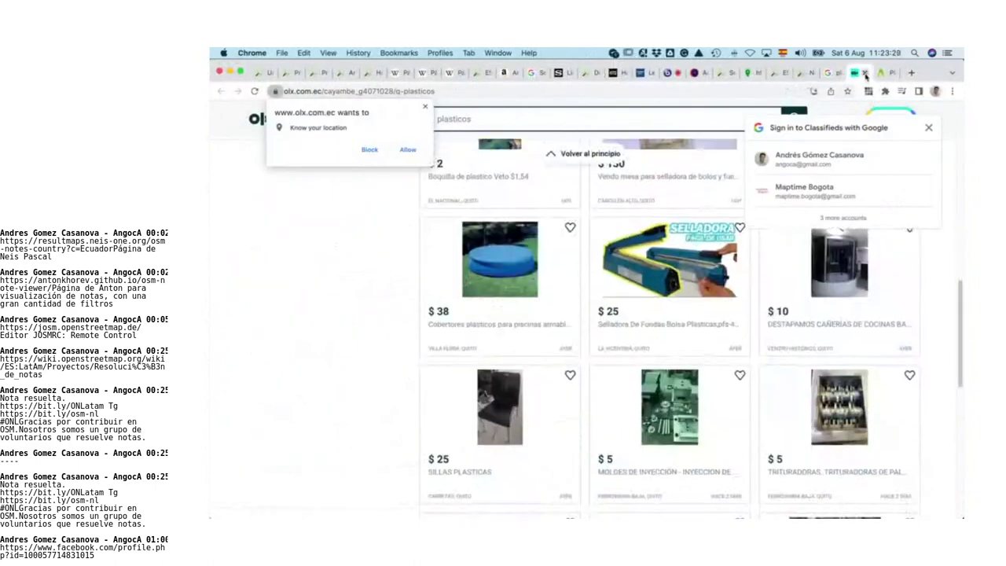
Step: Check the PlastiAgro Soluciones website down to its footer contact details, and close it
{"action": "left_click", "coordinate": [882, 73]}
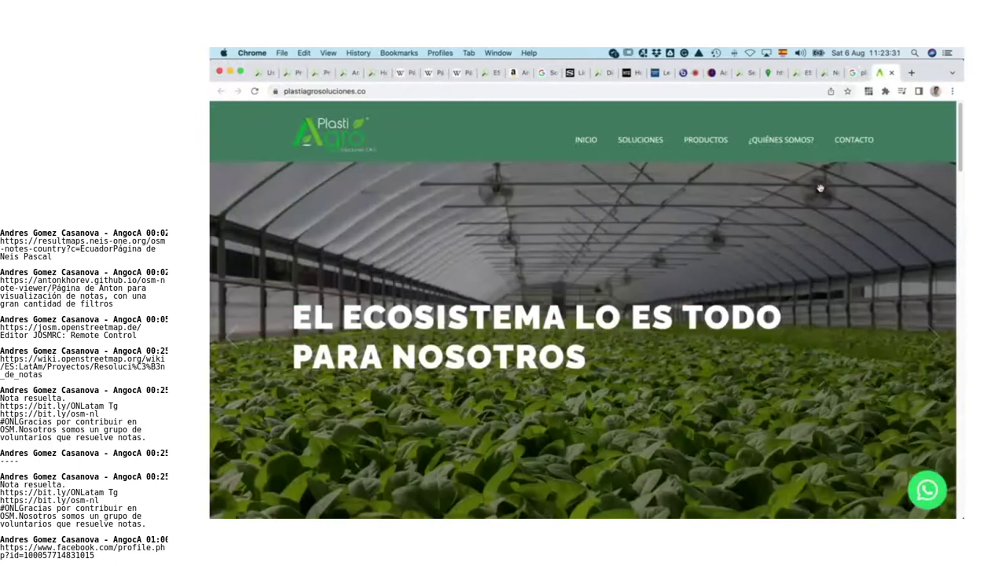
{"action": "scroll", "coordinate": [818, 159], "scroll_direction": "down", "scroll_amount": 1}
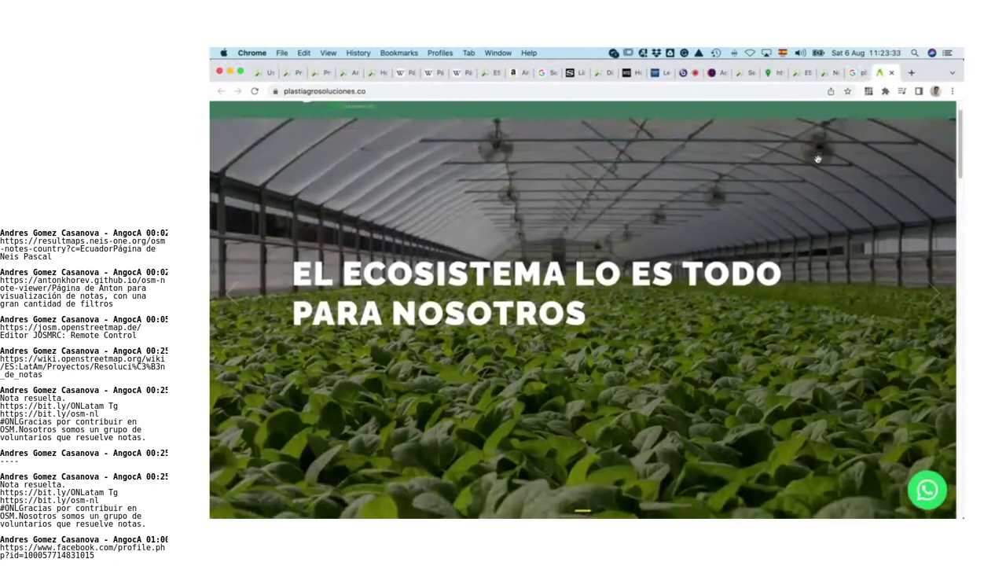
{"action": "scroll", "coordinate": [817, 213], "scroll_direction": "down", "scroll_amount": 15}
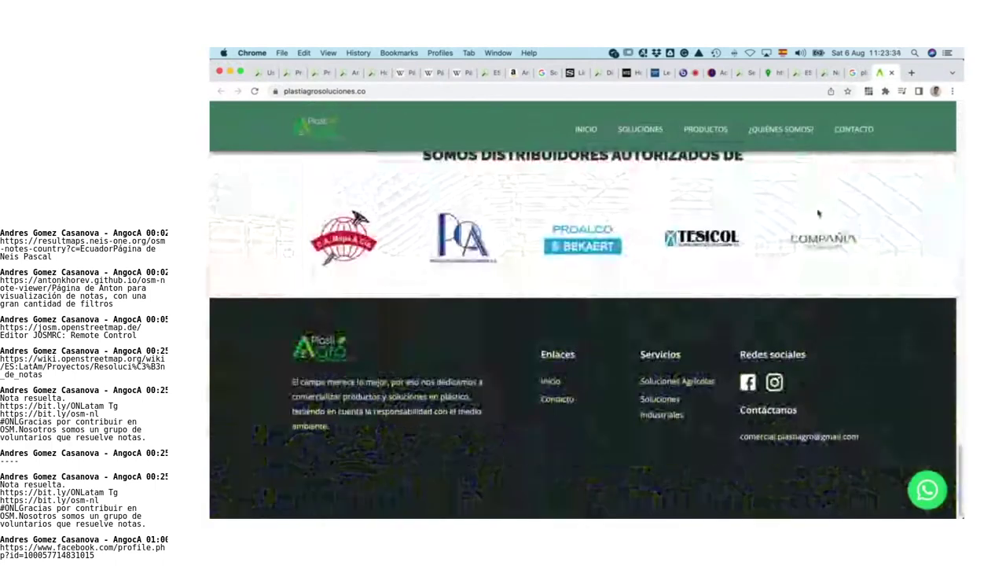
{"action": "left_click", "coordinate": [892, 72]}
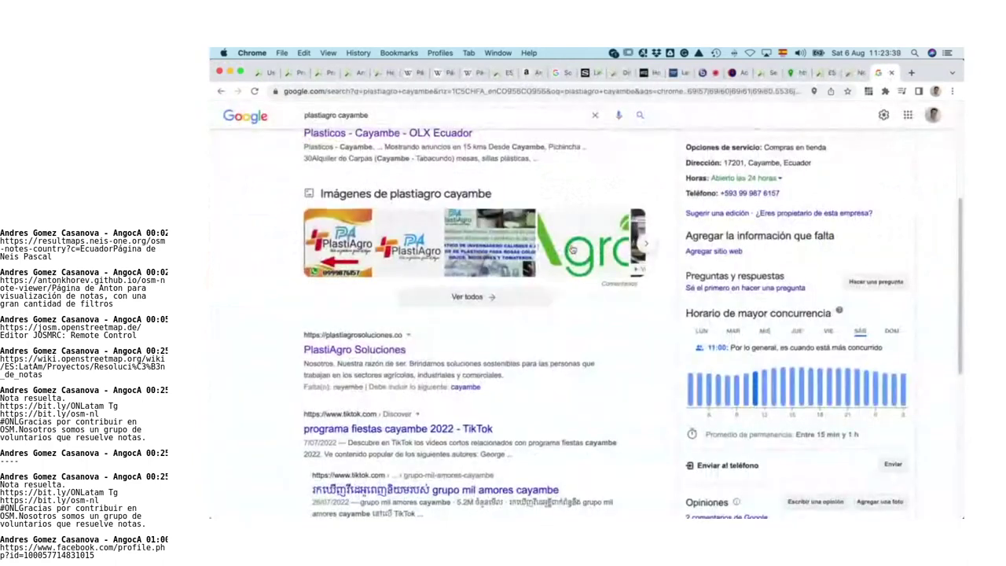
Step: Review the remaining search results, skim the PlastiAgro_Cayambe Facebook page's information and posts, and close both the page and the search
{"action": "scroll", "coordinate": [572, 249], "scroll_direction": "down", "scroll_amount": 3}
{"action": "scroll", "coordinate": [572, 249], "scroll_direction": "down", "scroll_amount": 5}
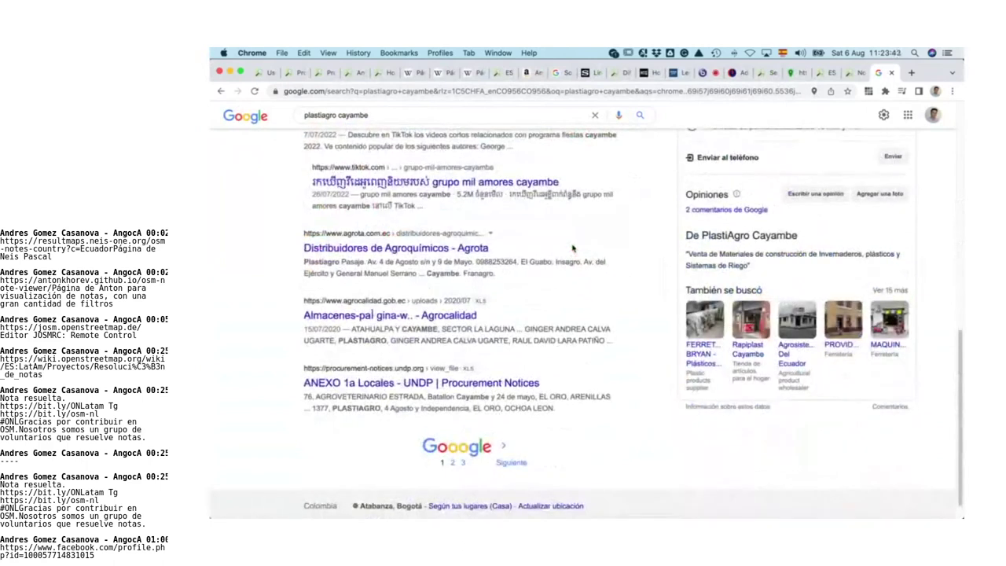
{"action": "scroll", "coordinate": [572, 249], "scroll_direction": "up", "scroll_amount": 5}
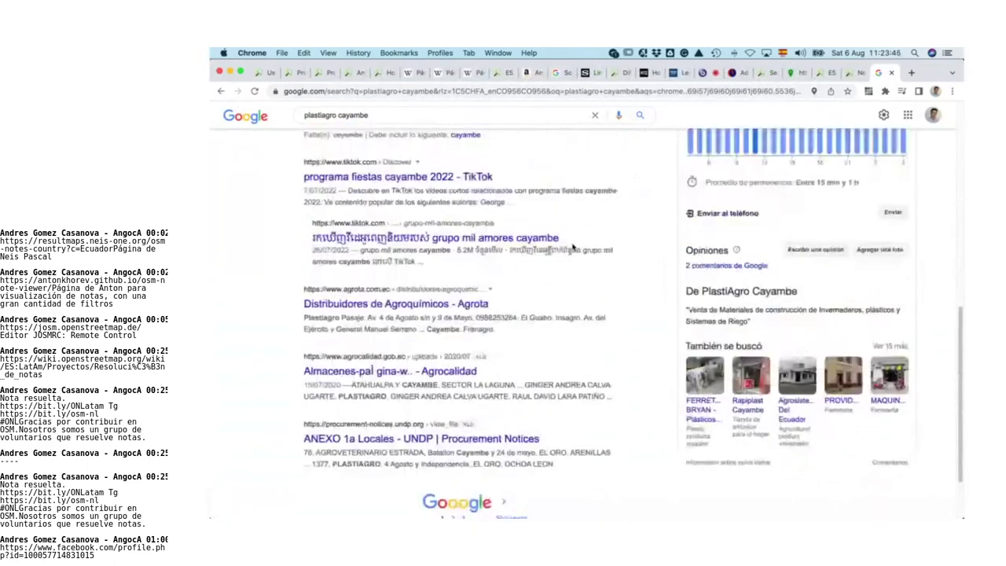
{"action": "scroll", "coordinate": [572, 245], "scroll_direction": "up", "scroll_amount": 3}
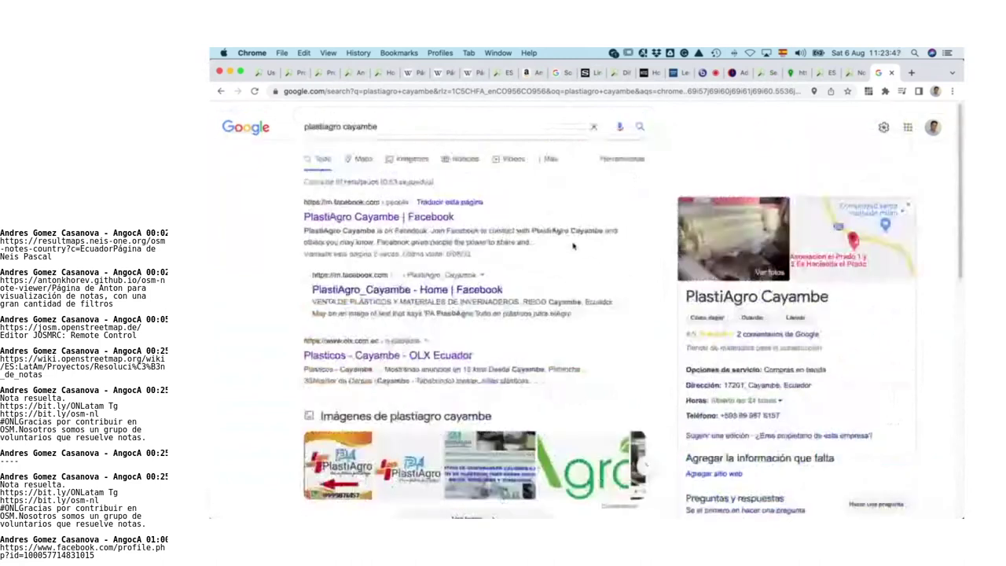
{"action": "left_click", "coordinate": [470, 290]}
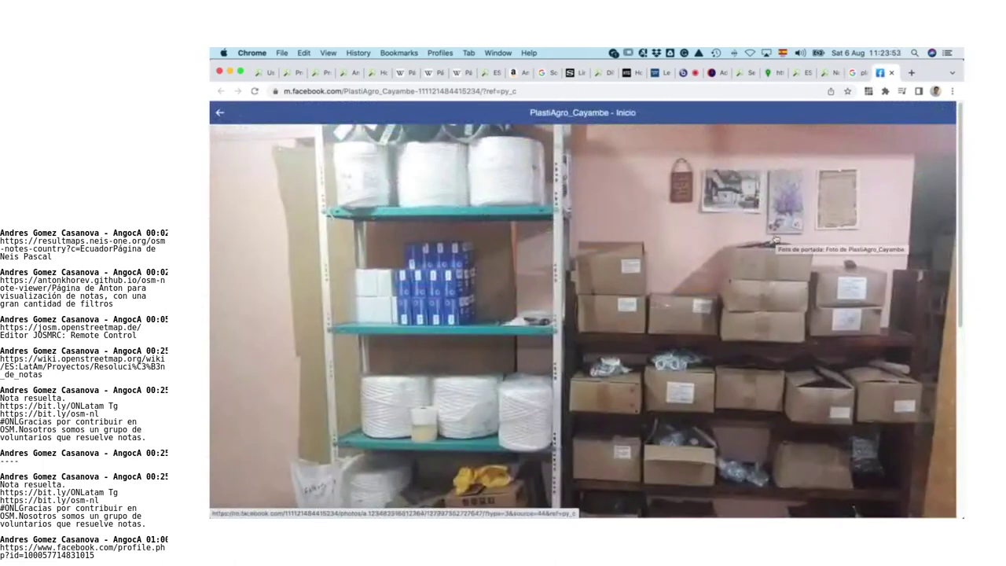
{"action": "scroll", "coordinate": [774, 238], "scroll_direction": "down", "scroll_amount": 5}
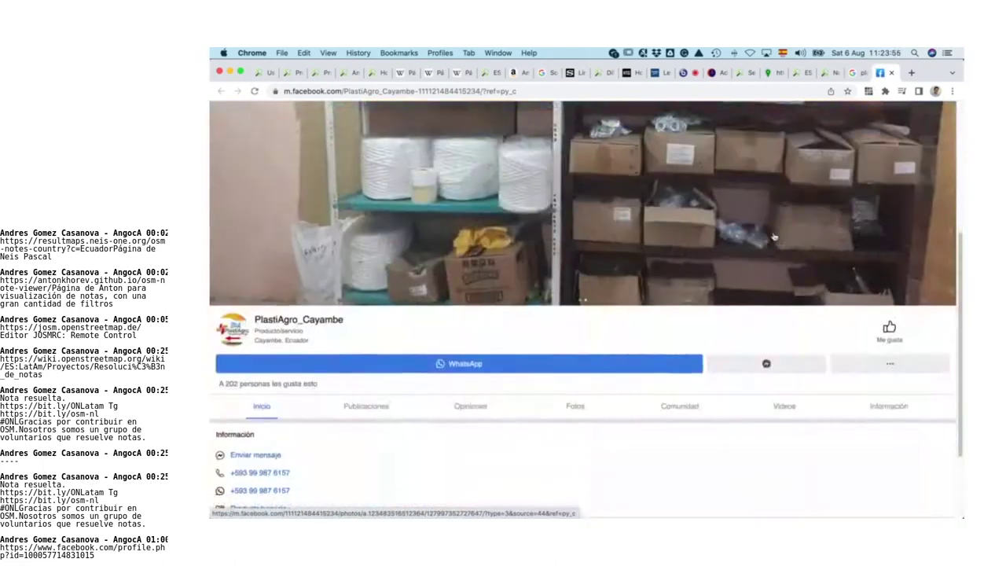
{"action": "scroll", "coordinate": [774, 237], "scroll_direction": "down", "scroll_amount": 3}
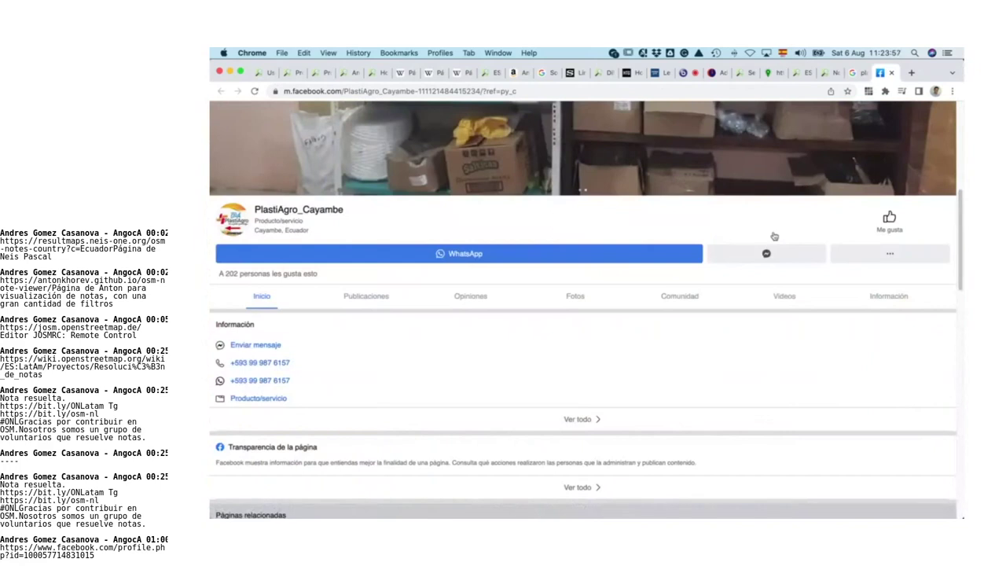
{"action": "scroll", "coordinate": [774, 236], "scroll_direction": "down", "scroll_amount": 8}
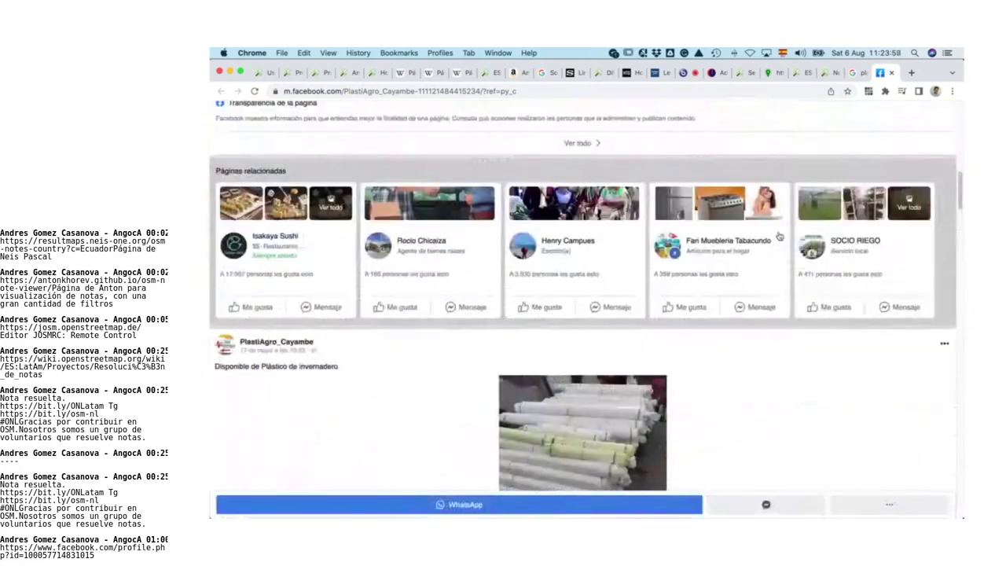
{"action": "key", "text": "super+bracketleft"}
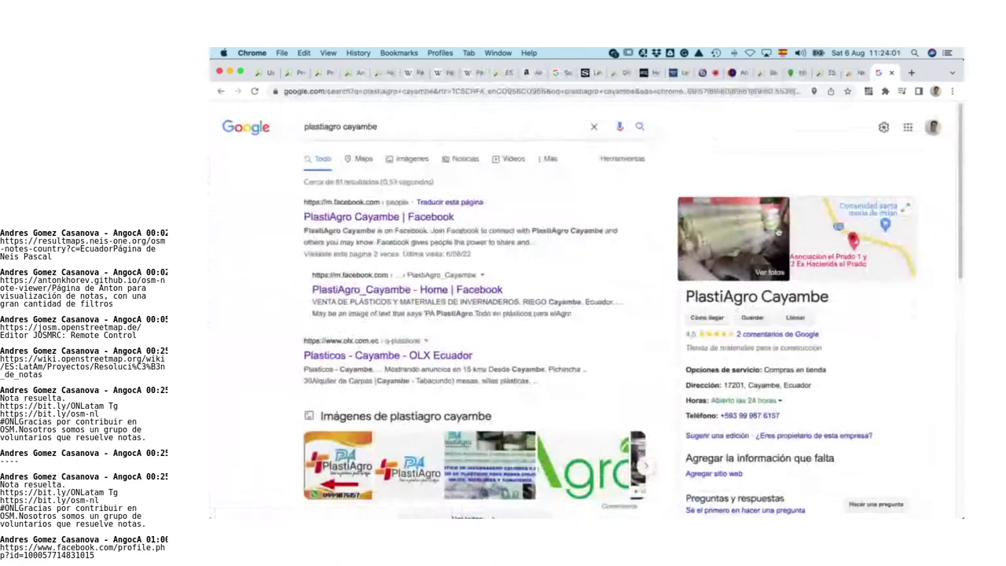
{"action": "key", "text": "super+bracketleft"}
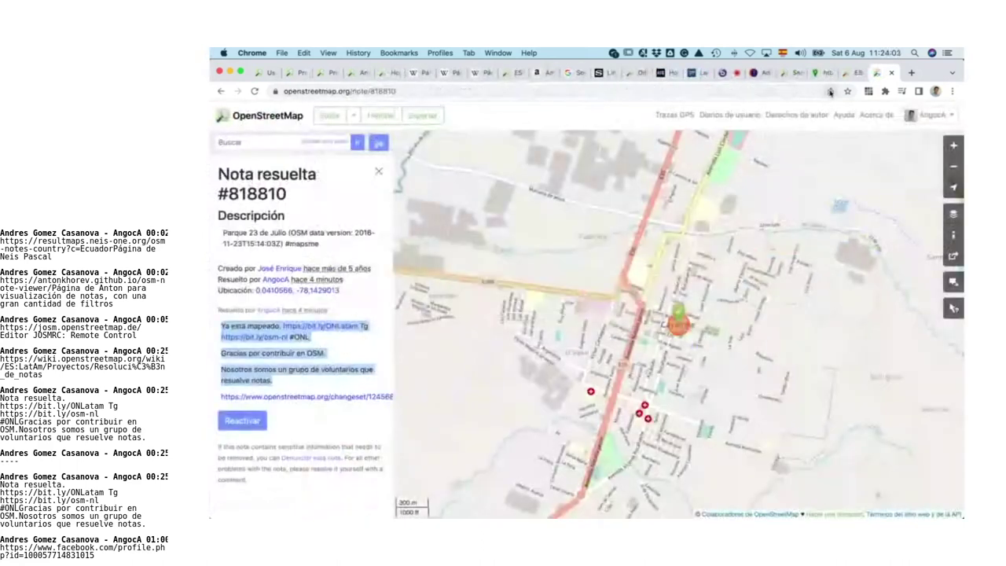
Step: Go back from resolved note 818810 to the account's changeset history, and return to the note viewer's list
{"action": "left_click", "coordinate": [223, 92]}
{"action": "left_click", "coordinate": [222, 92]}
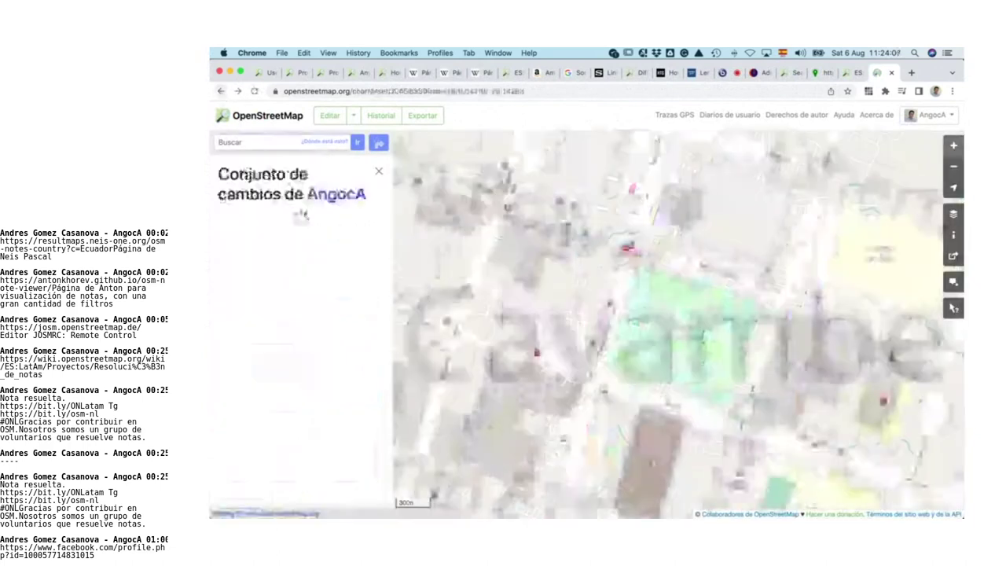
{"action": "left_click", "coordinate": [825, 73]}
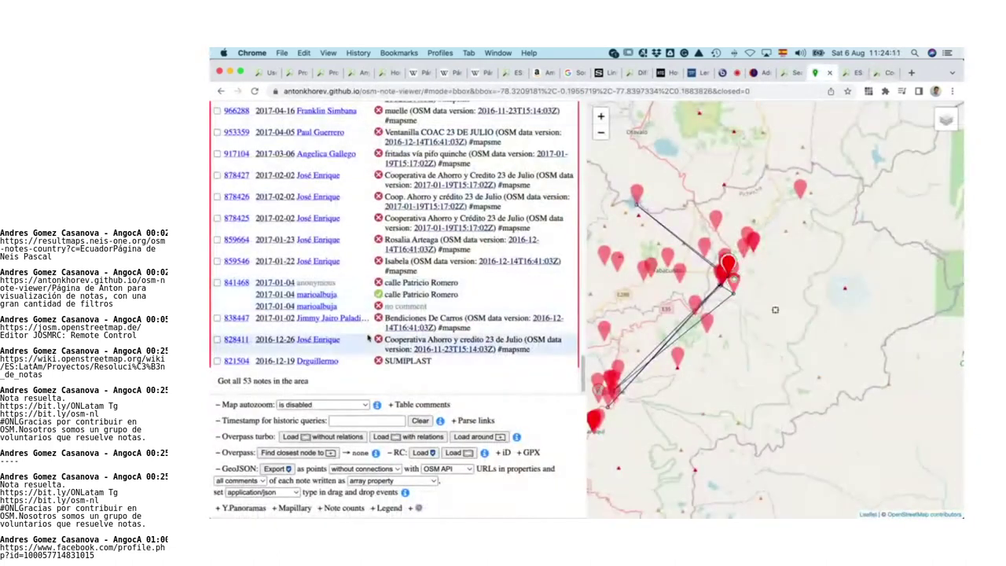
Step: Switch to JOSM and centre the map on the SUMIPLAST note 821504
{"action": "key", "text": "super+Tab"}
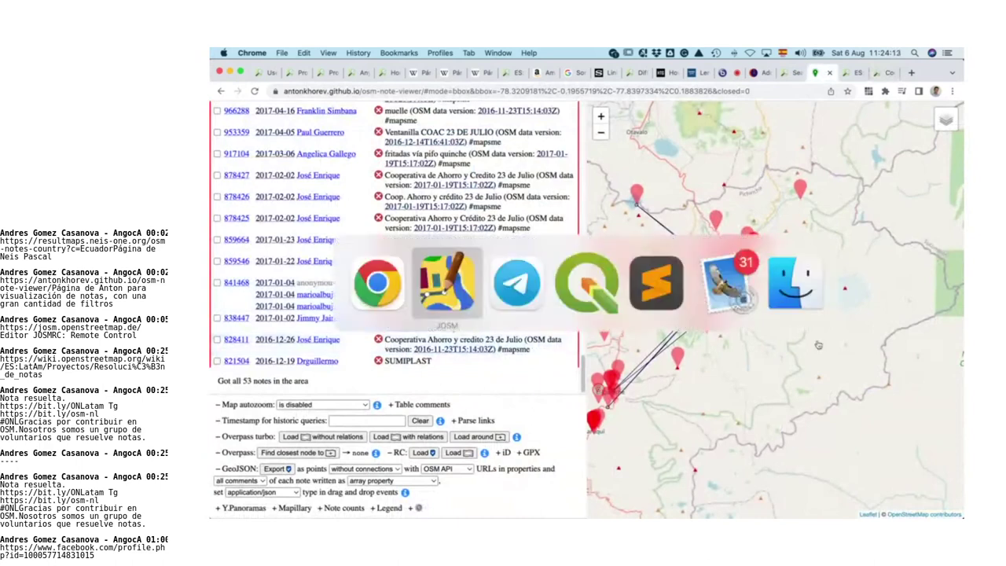
{"action": "key", "text": "super+Tab"}
{"action": "key", "text": "super+Tab"}
{"action": "key", "text": "super+Tab"}
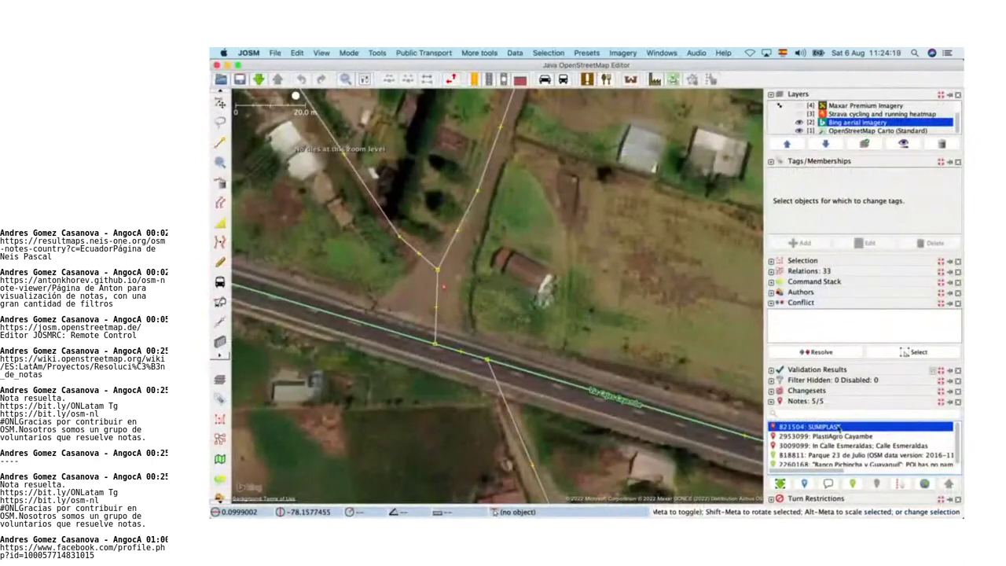
{"action": "double_click", "coordinate": [840, 427]}
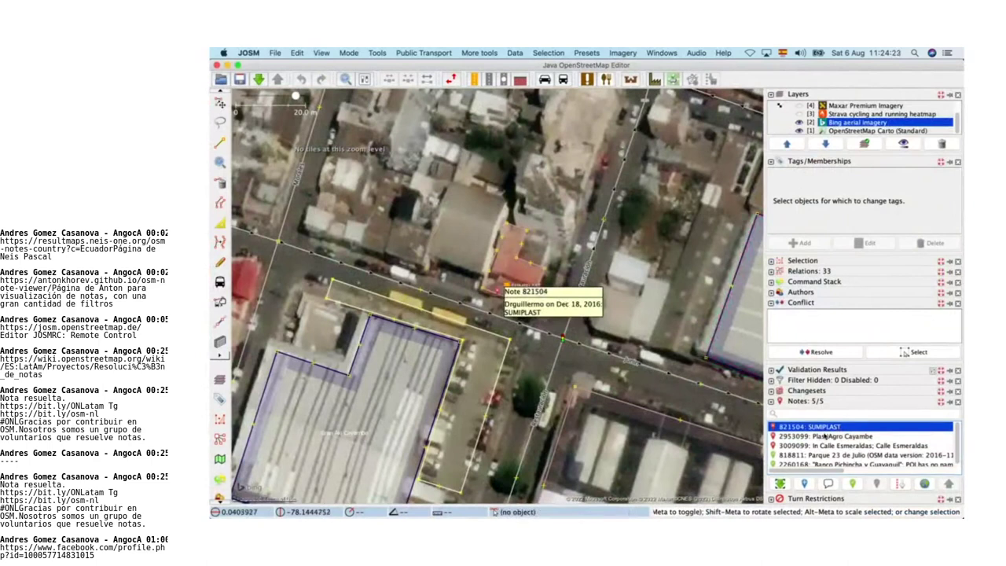
Step: Draft the SUMIPLAST note's closing message with "Edificio mapeado." and the standard resolution text from the OSM wiki, leaving out "Nota resuelta."
{"action": "left_click", "coordinate": [854, 484]}
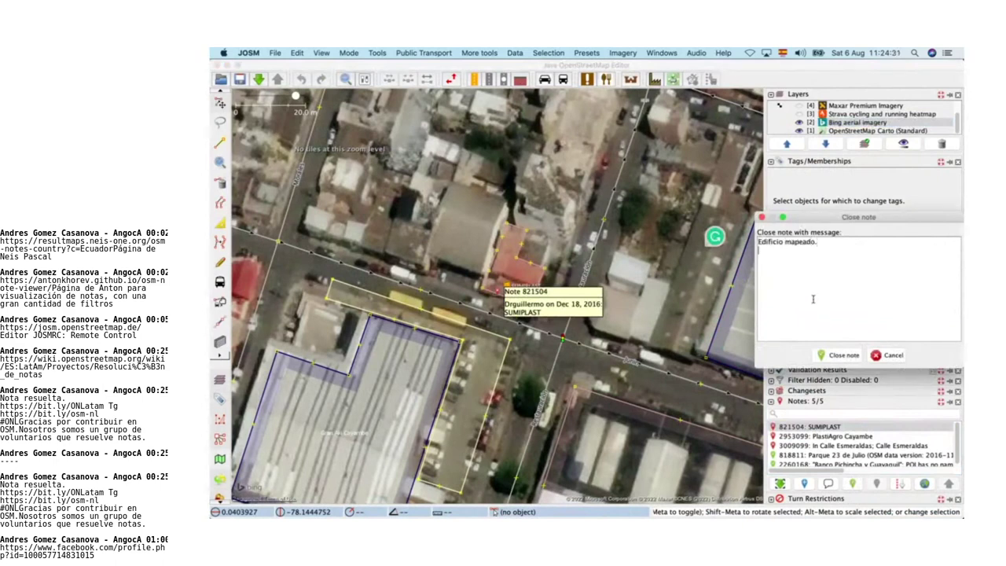
{"action": "key", "text": "super+Tab"}
{"action": "key", "text": "super+Tab"}
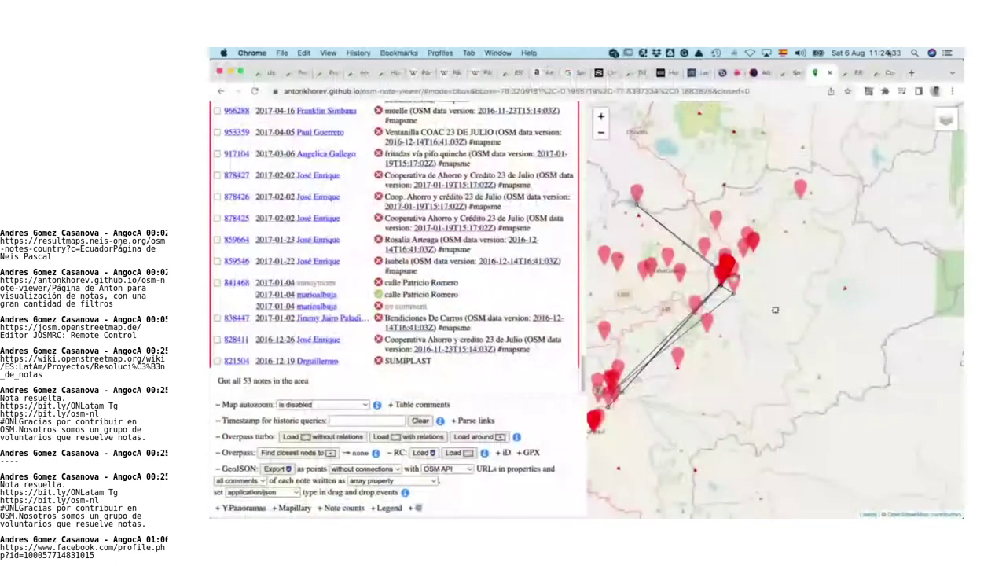
{"action": "left_click", "coordinate": [846, 75]}
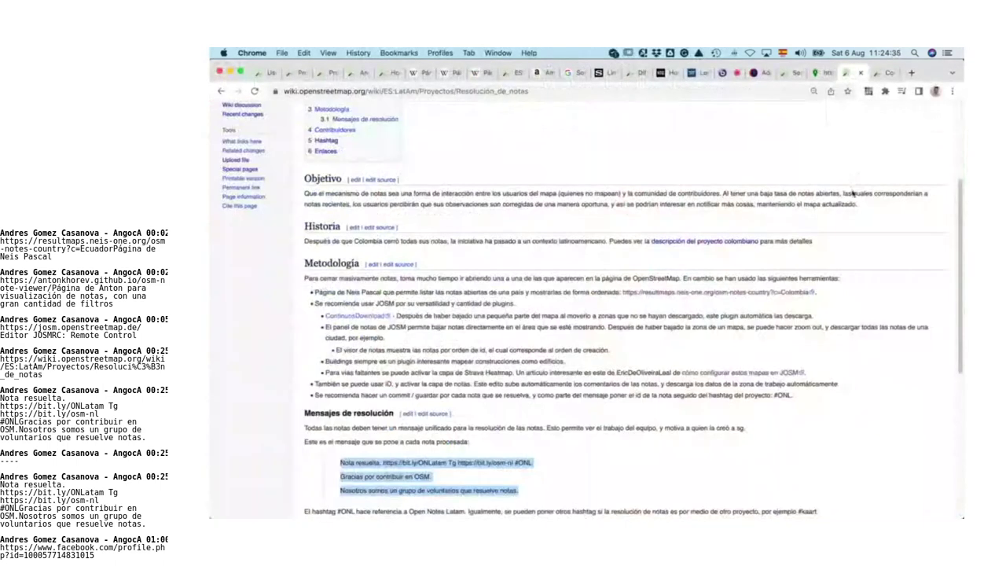
{"action": "key", "text": "super+Tab"}
{"action": "type", "text": "Nota resuelta. https://bit.ly/ONLatam Tg https://bit.ly/osm-nl #ONL Gracias por contribuir en OSM. Nosotros somos un grupo de voluntarios que resuelve notas."}
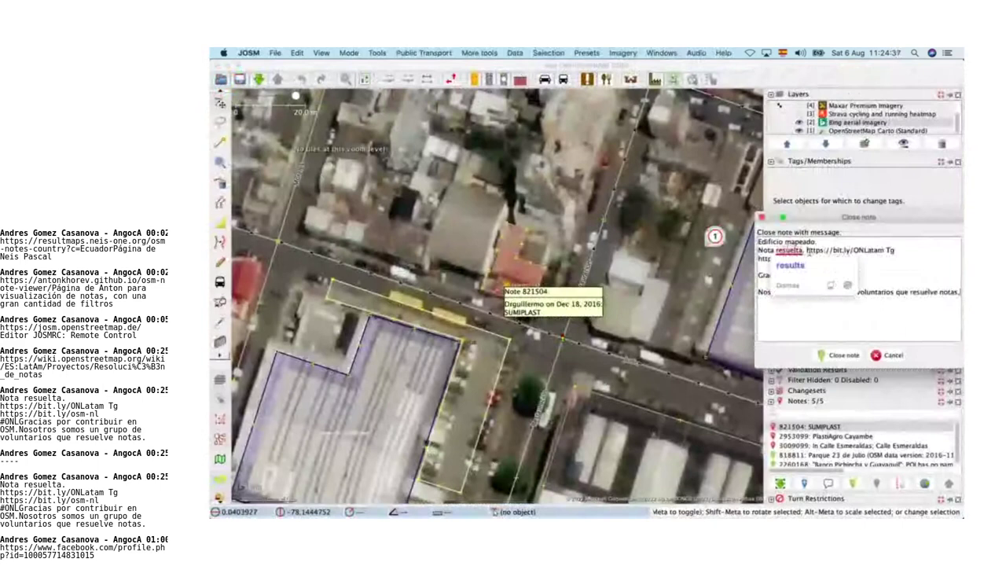
{"action": "left_click_drag", "start_coordinate": [805, 250], "coordinate": [716, 250]}
{"action": "key", "text": "BackSpace"}
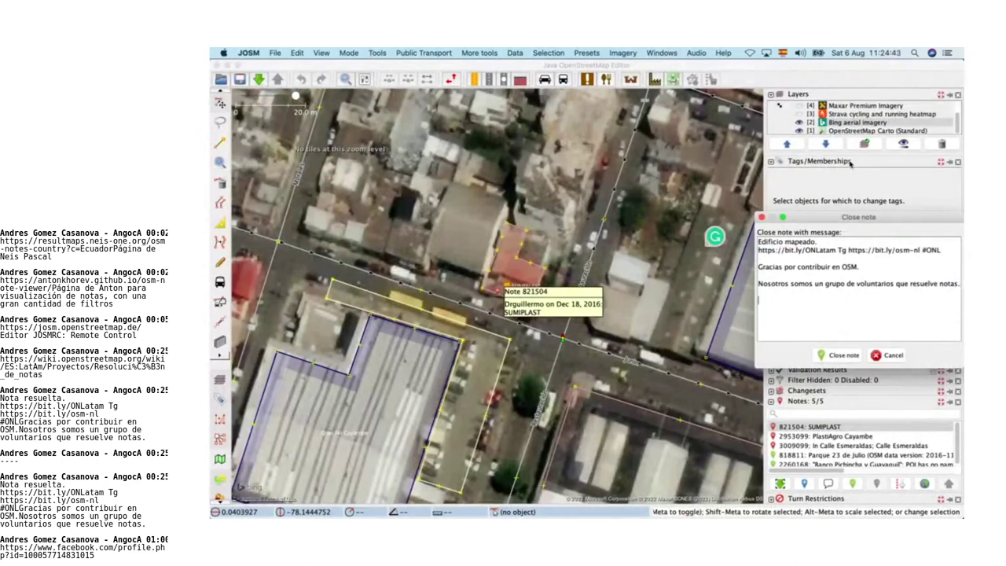
Step: Switch to Chrome, refresh the changeset history, open changeset 124569071 for note 821504, and copy its link
{"action": "key", "text": "super+Tab"}
{"action": "left_click", "coordinate": [881, 74]}
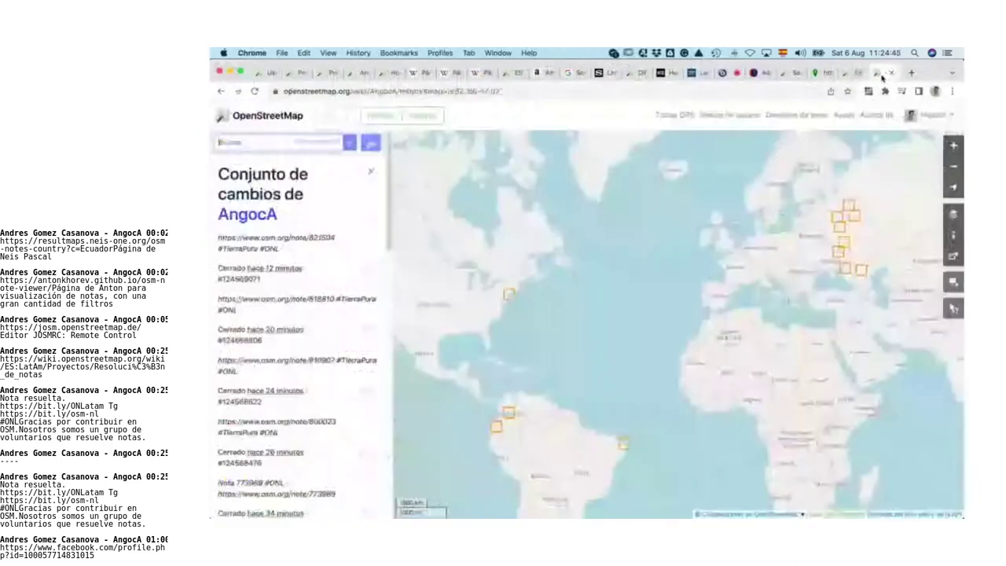
{"action": "left_click", "coordinate": [254, 92]}
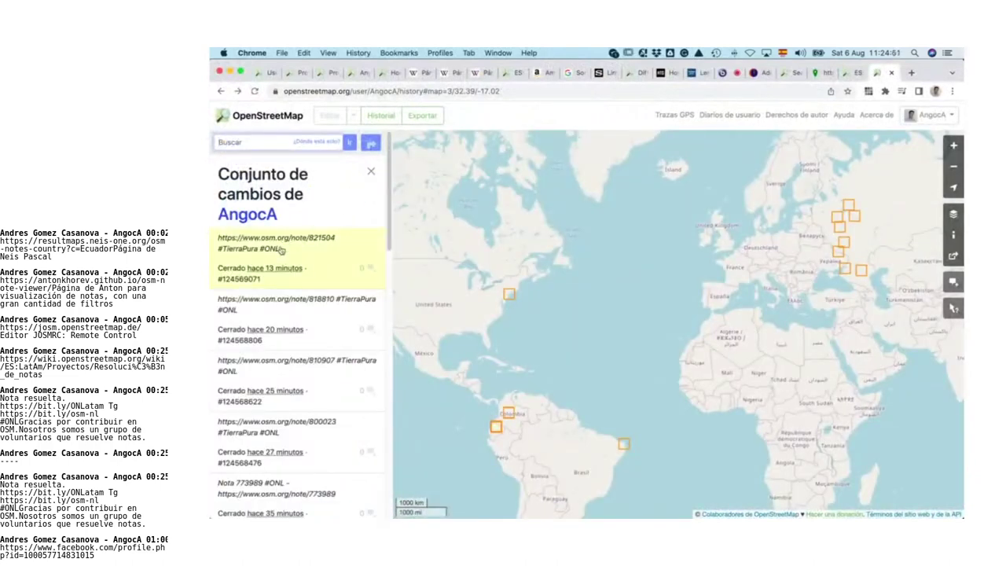
{"action": "left_click", "coordinate": [281, 250]}
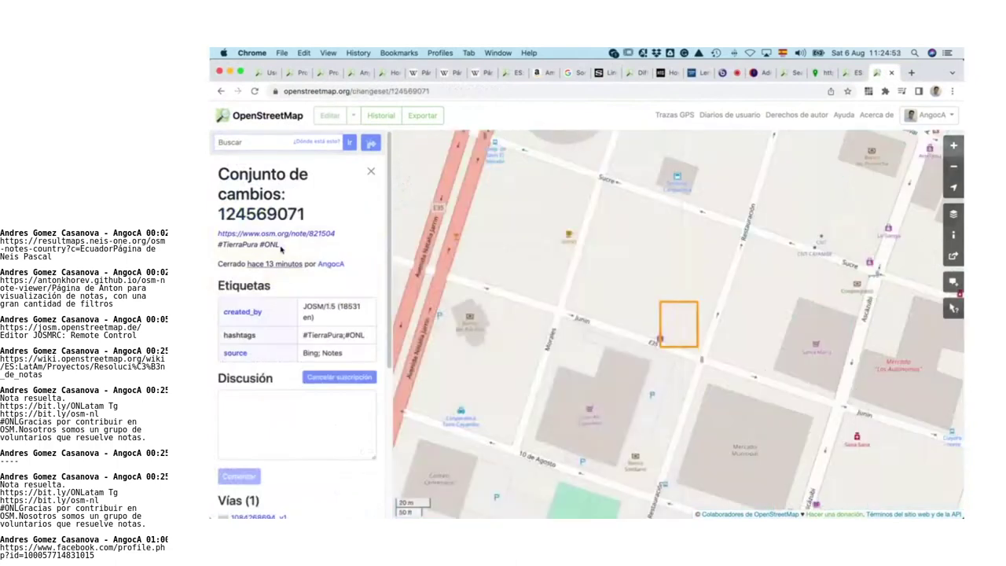
{"action": "key", "text": "super+l"}
{"action": "key", "text": "super+c"}
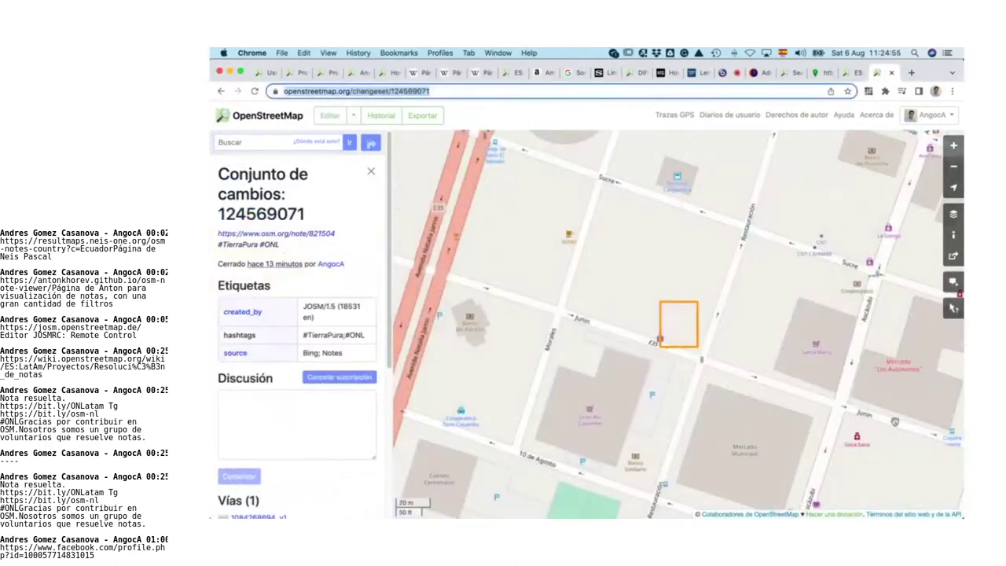
Step: Switch back to JOSM, add the copied changeset link to the closing message, and close the SUMIPLAST note
{"action": "key", "text": "super+Tab"}
{"action": "key", "text": "super+v"}
{"action": "left_click", "coordinate": [838, 355]}
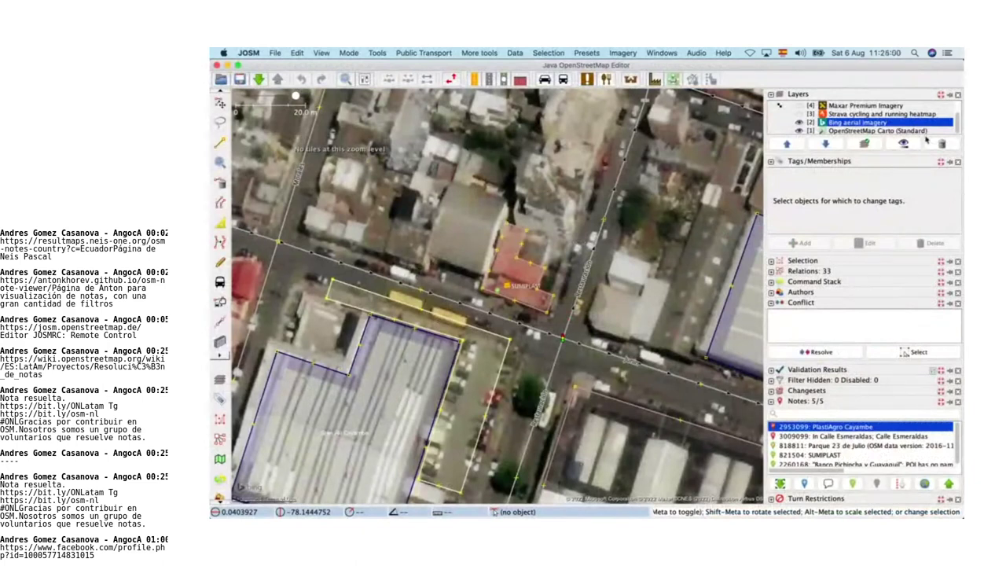
Step: Upload the closed SUMIPLAST note to OpenStreetMap and delete the Notes layer
{"action": "scroll", "coordinate": [926, 118], "scroll_direction": "up", "scroll_amount": 3}
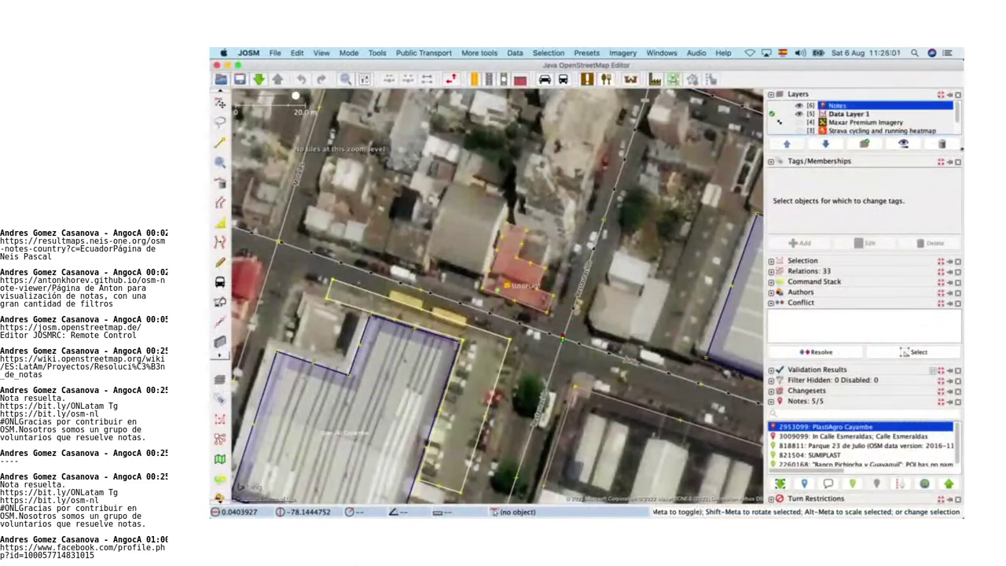
{"action": "left_click", "coordinate": [942, 143]}
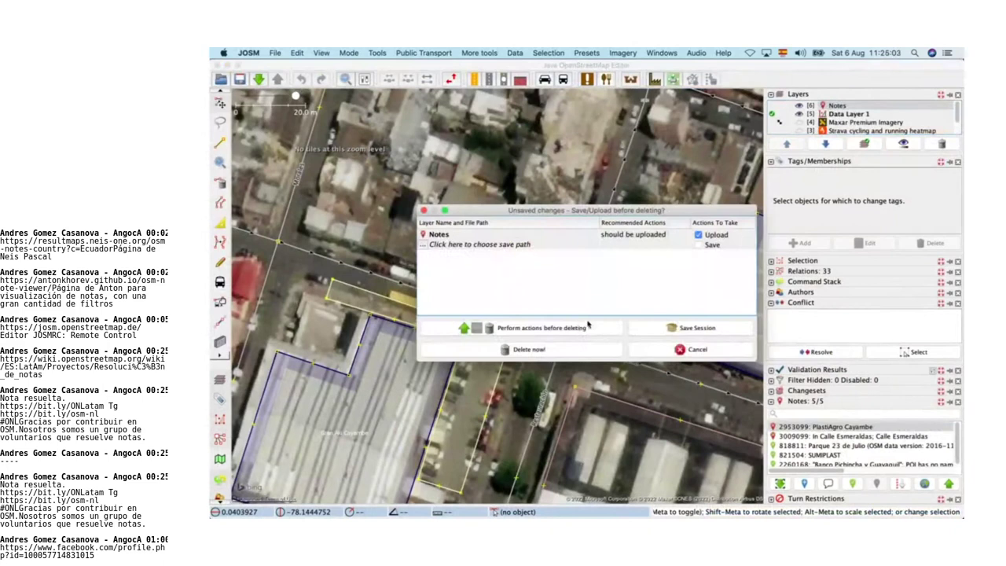
{"action": "left_click", "coordinate": [588, 323]}
{"action": "left_click", "coordinate": [949, 486]}
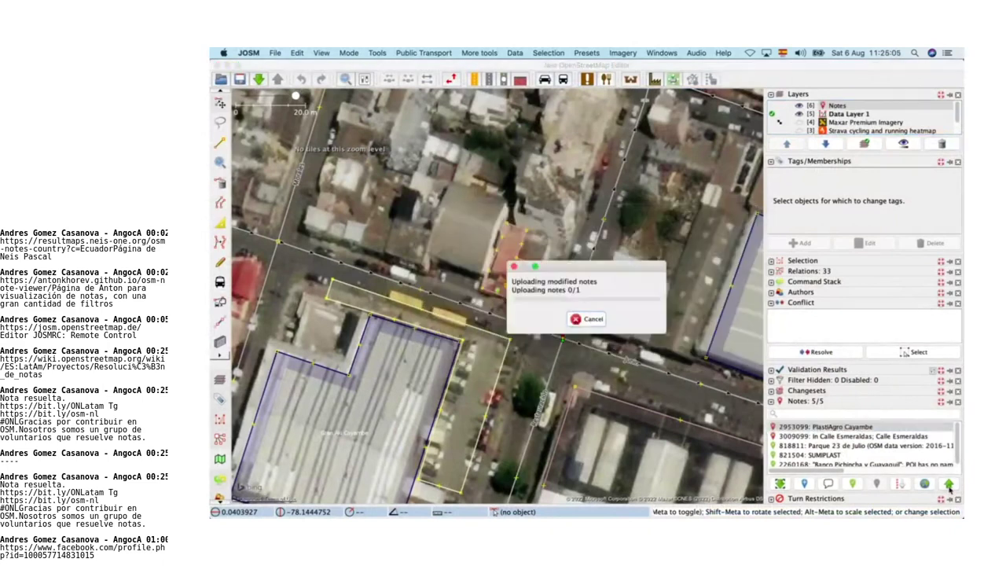
{"action": "left_click", "coordinate": [942, 144]}
Step: Switch to Chrome, mark note 828411 about the Cooperativa Ahorro y credito 23 de Julio in the note viewer, and load it into JOSM
{"action": "key", "text": "super+Tab"}
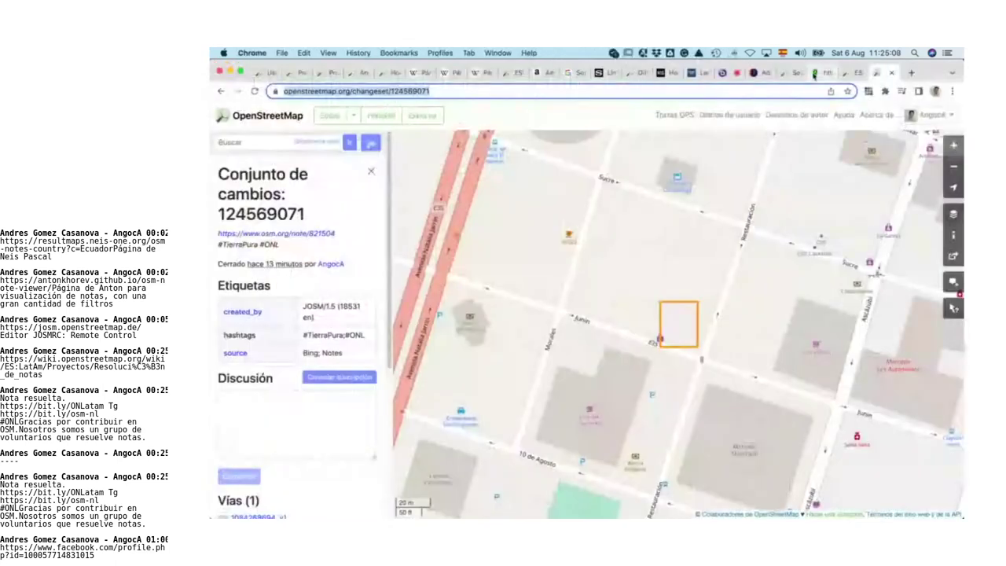
{"action": "key", "text": "ctrl+Tab"}
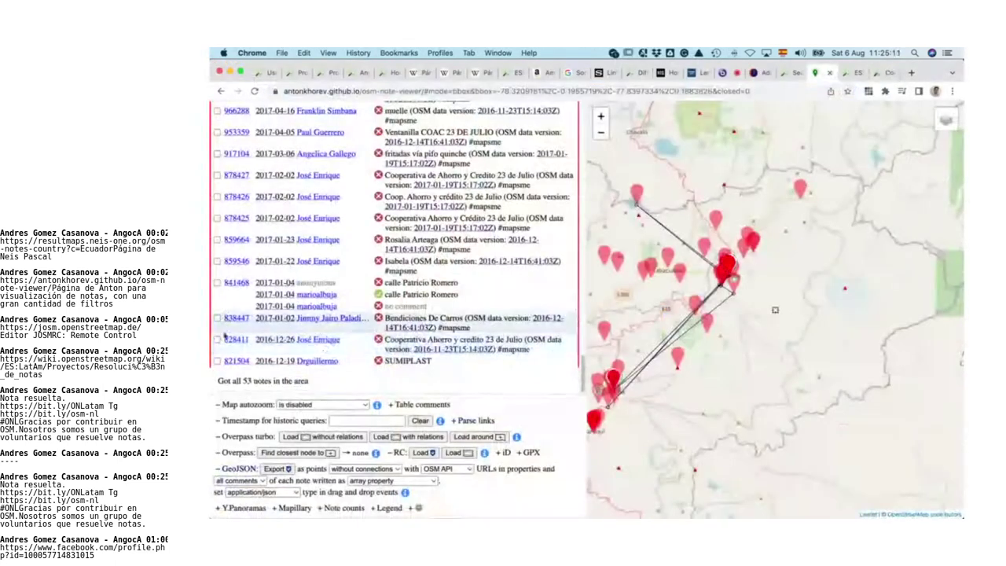
{"action": "left_click", "coordinate": [217, 340]}
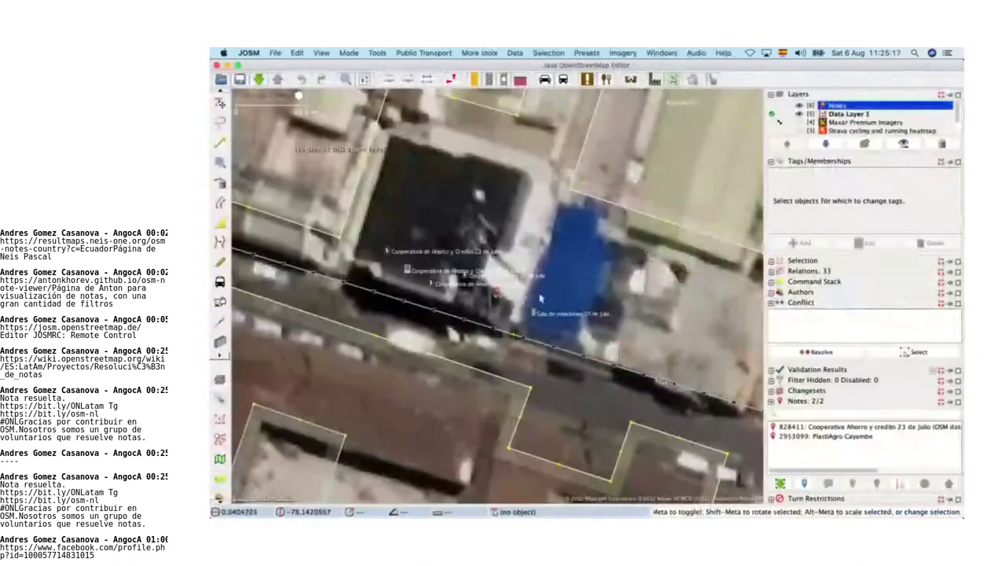
Step: Check the PlastiAgro Cayambe note in JOSM and in Chrome's note viewer, and read the conference's public chat
{"action": "left_click", "coordinate": [831, 437]}
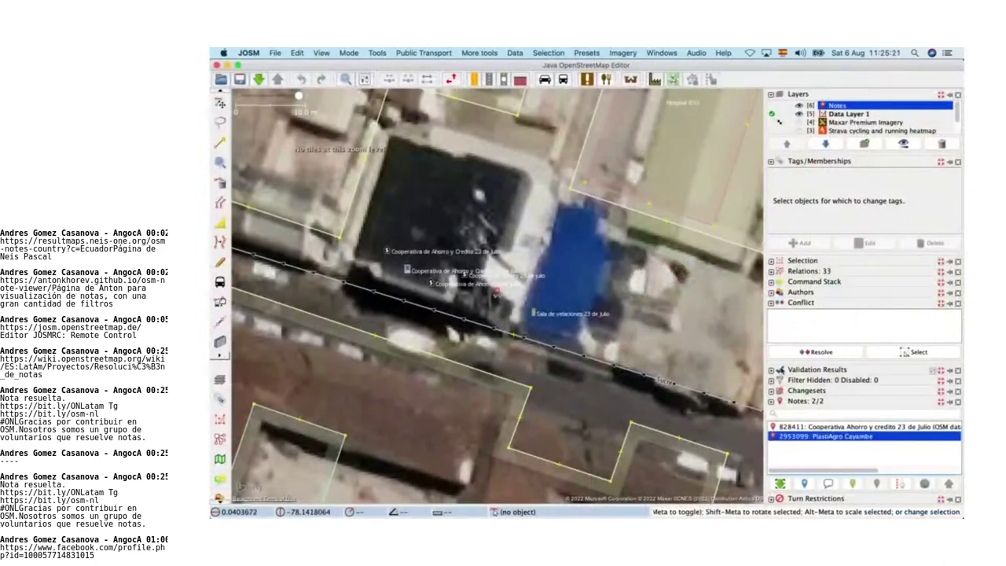
{"action": "key", "text": "super+Tab"}
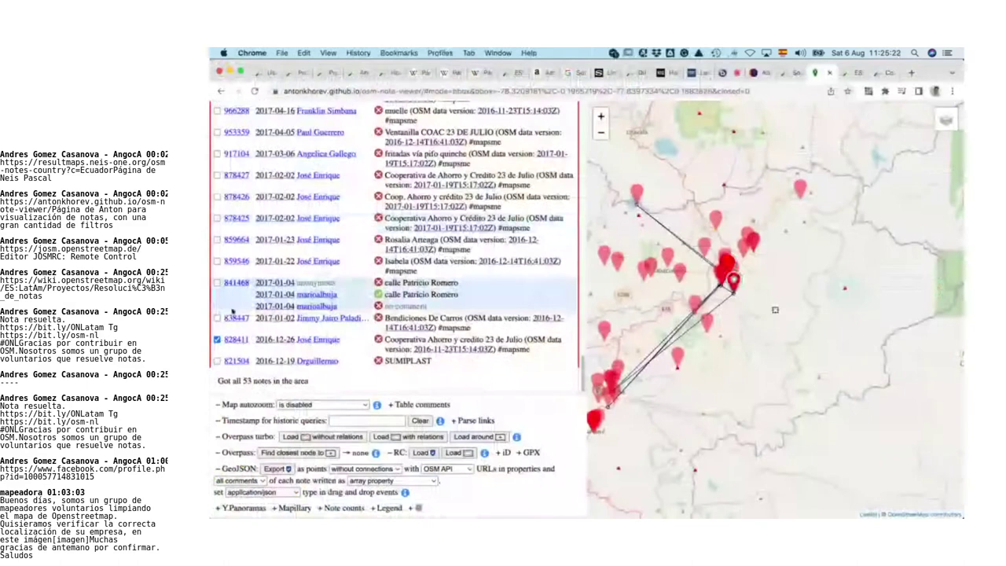
{"action": "scroll", "coordinate": [235, 306], "scroll_direction": "down", "scroll_amount": 3}
{"action": "scroll", "coordinate": [236, 307], "scroll_direction": "up", "scroll_amount": 10}
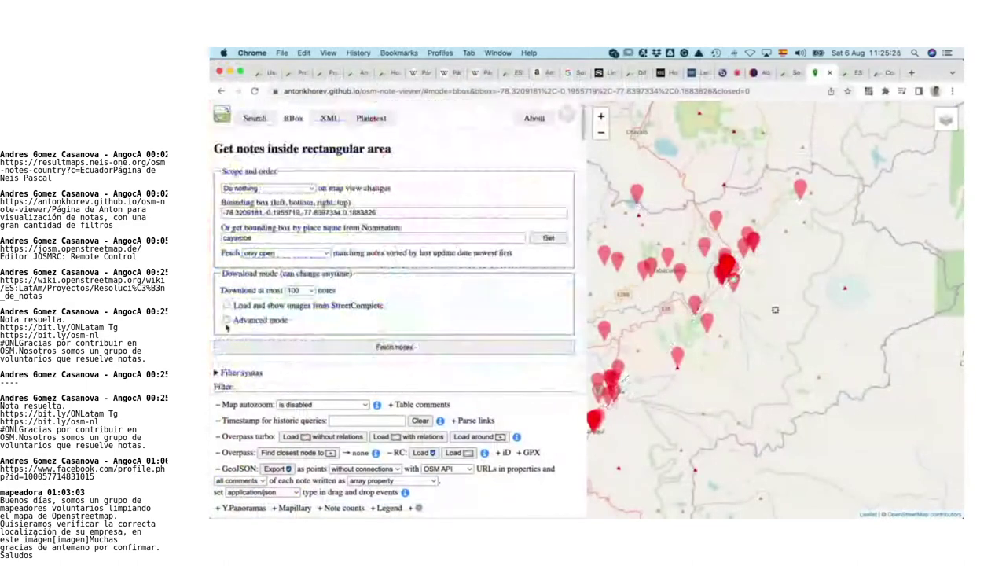
{"action": "scroll", "coordinate": [231, 356], "scroll_direction": "down", "scroll_amount": 5}
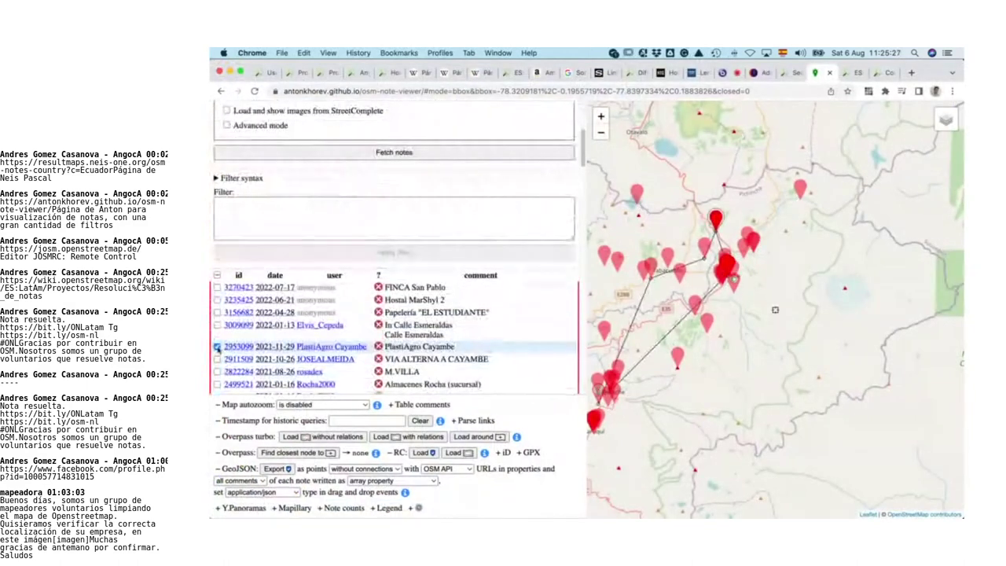
{"action": "scroll", "coordinate": [328, 318], "scroll_direction": "down", "scroll_amount": 10}
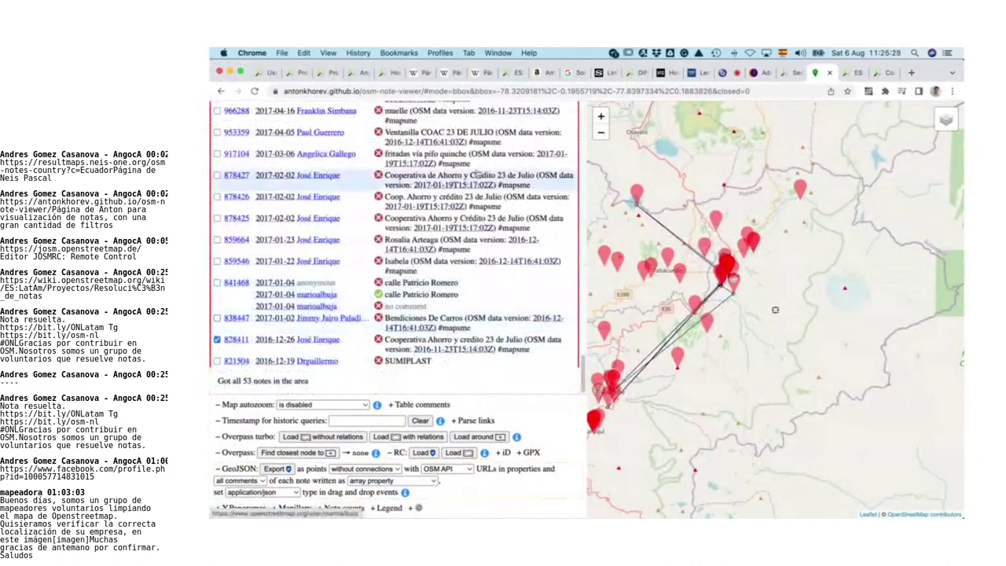
{"action": "left_click", "coordinate": [735, 78]}
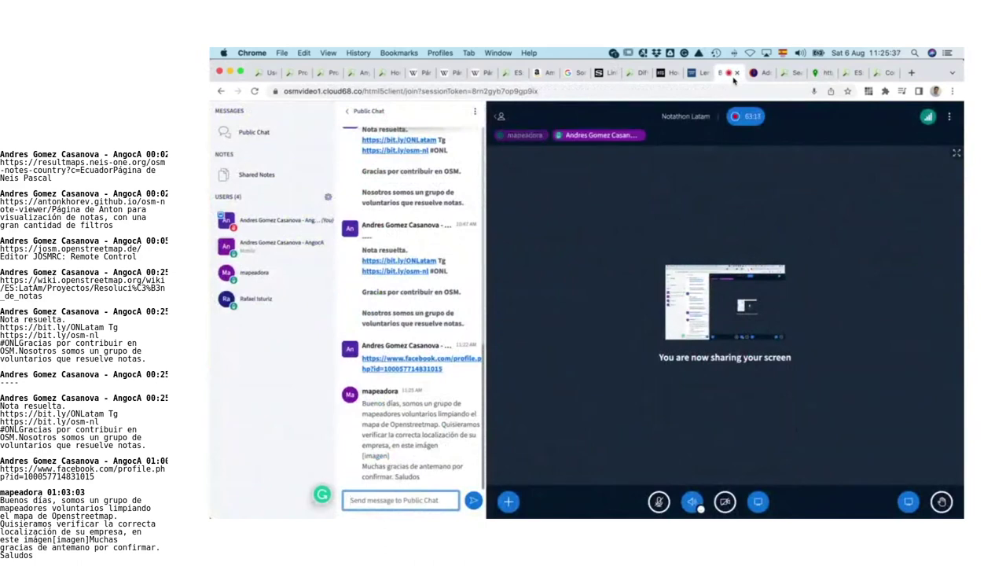
Step: Switch to JOSM, select the bench node located at note 828411, and delete it
{"action": "key", "text": "super+Tab"}
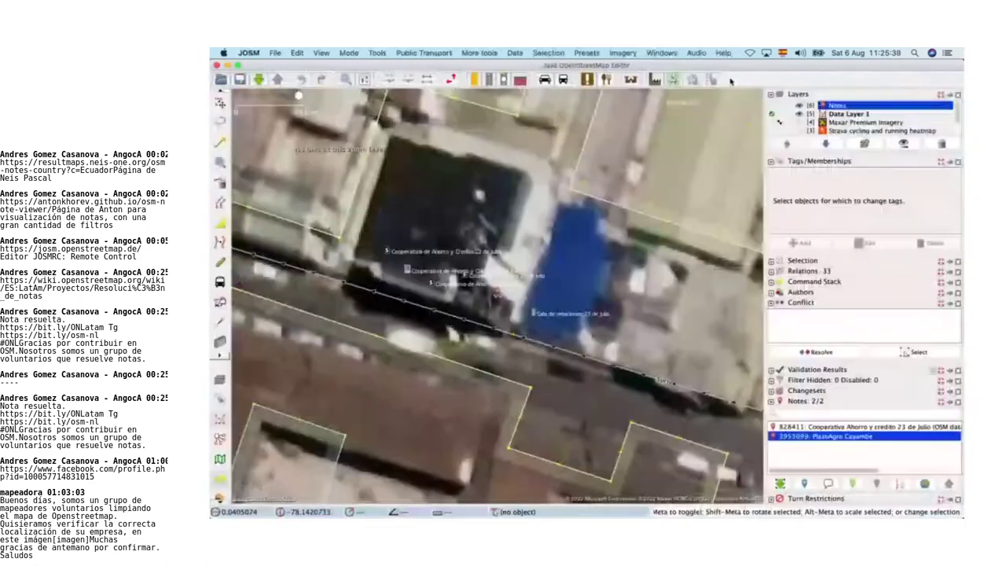
{"action": "scroll", "coordinate": [467, 297], "scroll_direction": "up", "scroll_amount": 2}
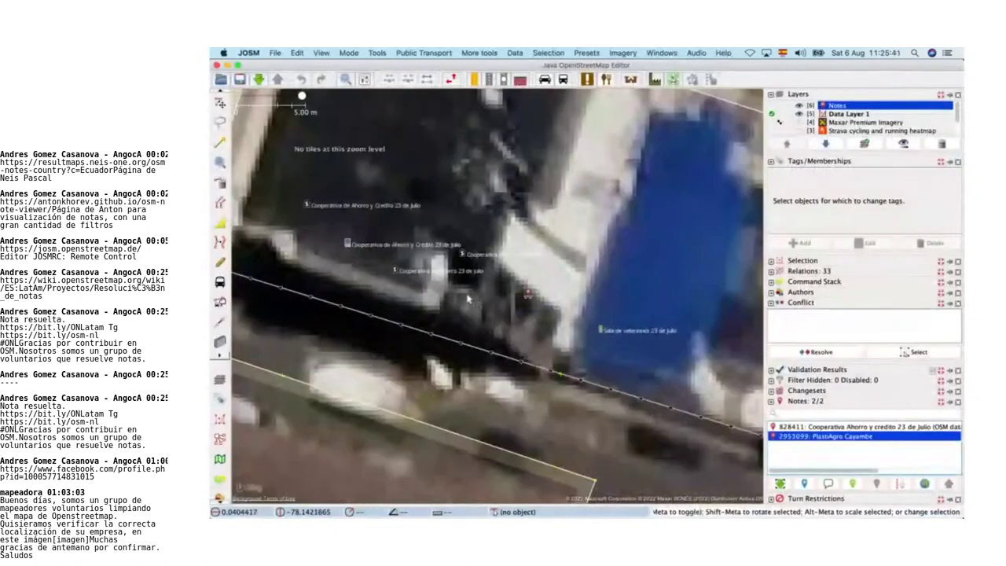
{"action": "left_click", "coordinate": [528, 296]}
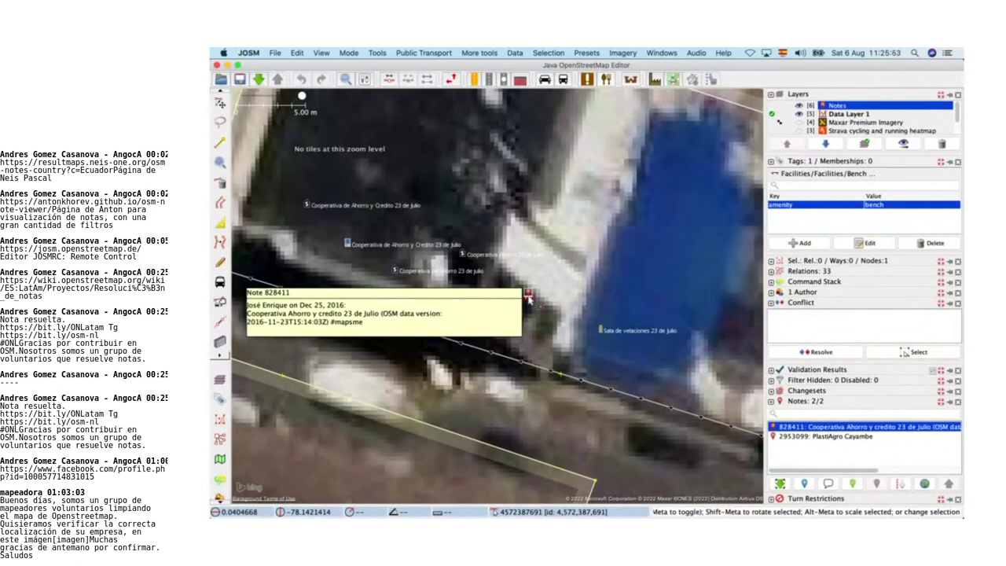
{"action": "key", "text": "Delete"}
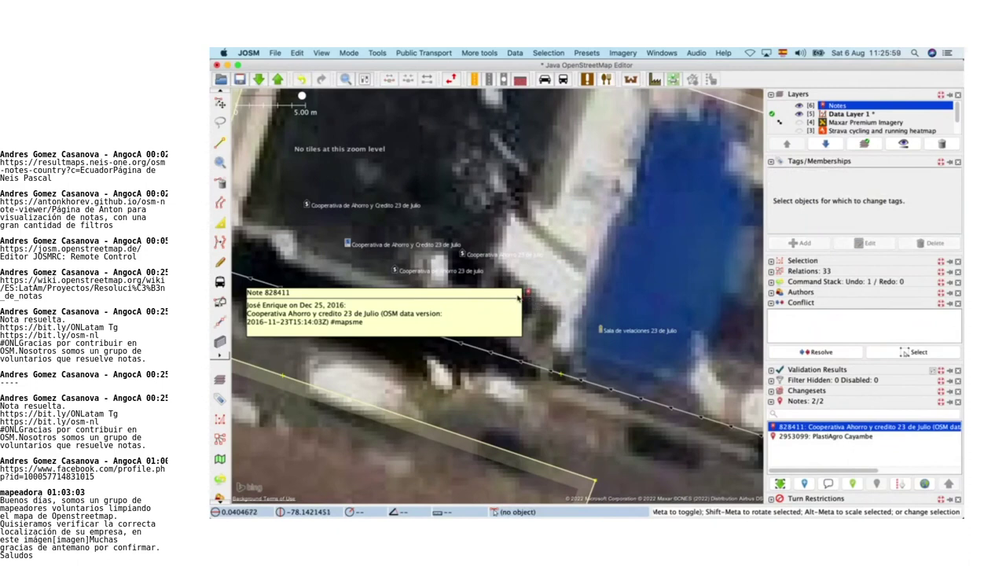
Step: Draw a building about 20 m wide over the dark roof surrounding the Cooperativa 23 de Julio points near note 828411
{"action": "left_click_drag", "start_coordinate": [576, 286], "coordinate": [637, 356]}
{"action": "scroll", "coordinate": [637, 354], "scroll_direction": "down", "scroll_amount": 2}
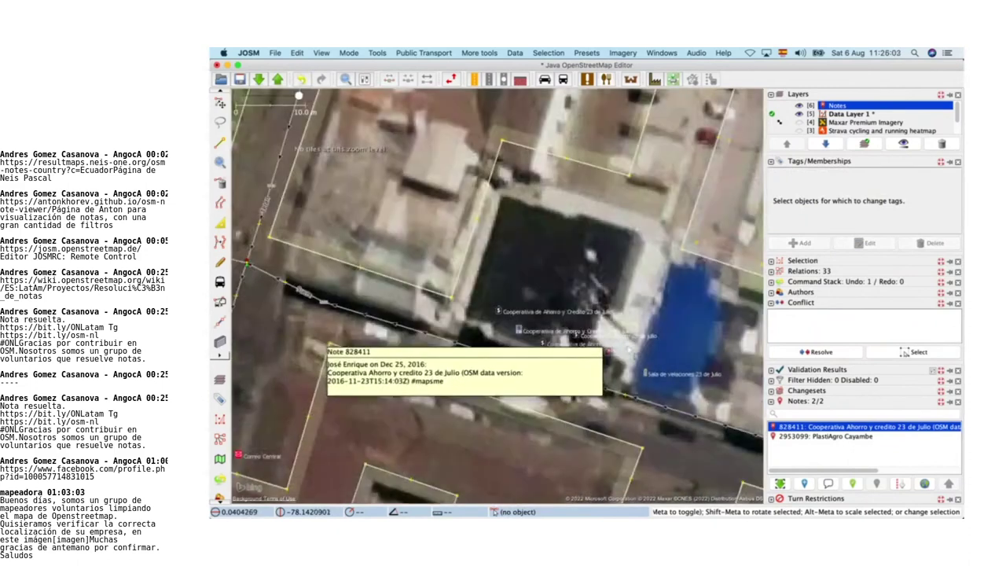
{"action": "scroll", "coordinate": [629, 349], "scroll_direction": "up", "scroll_amount": 2}
{"action": "key", "text": "b"}
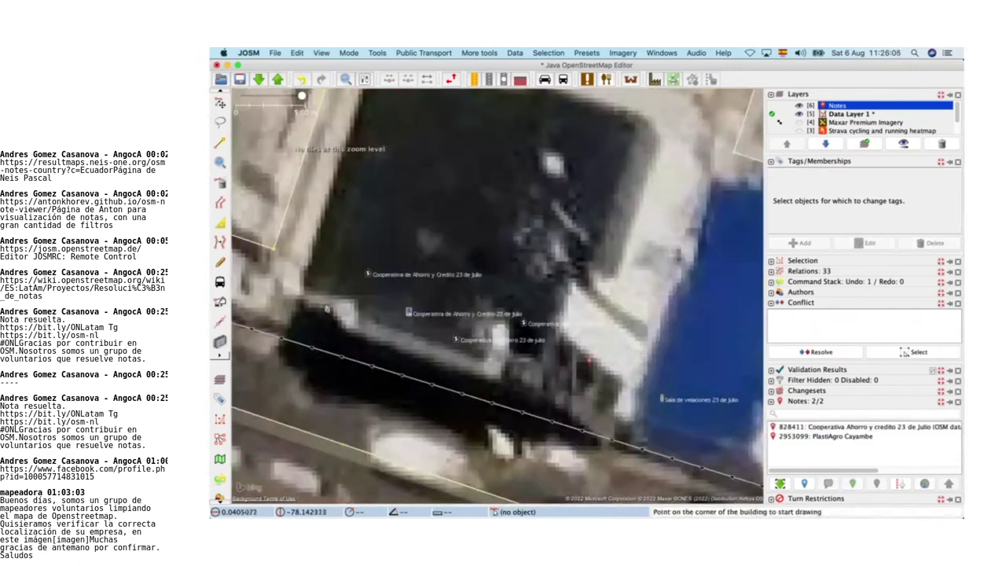
{"action": "left_click", "coordinate": [301, 294]}
{"action": "left_click_drag", "start_coordinate": [301, 293], "coordinate": [384, 388]}
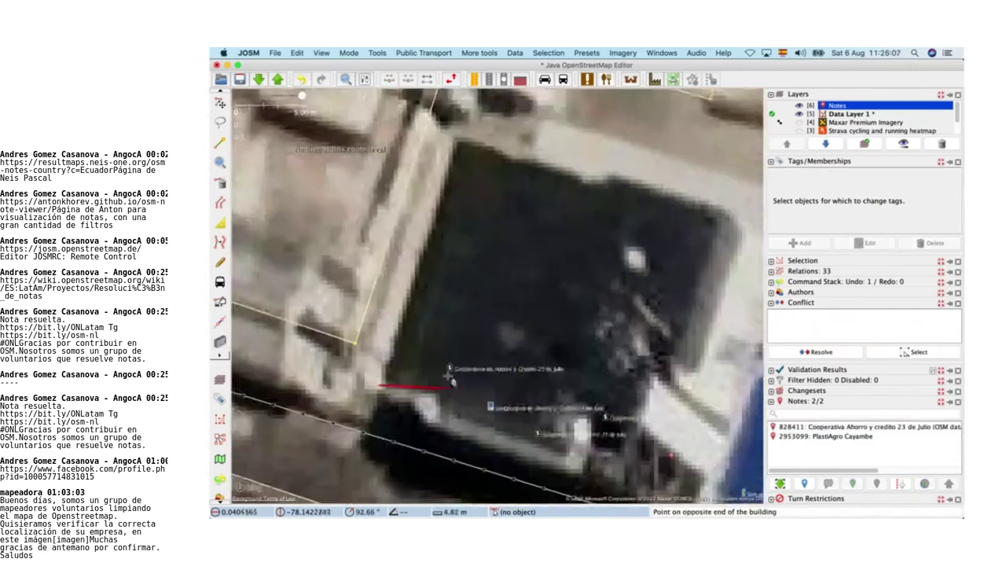
{"action": "left_click", "coordinate": [459, 141]}
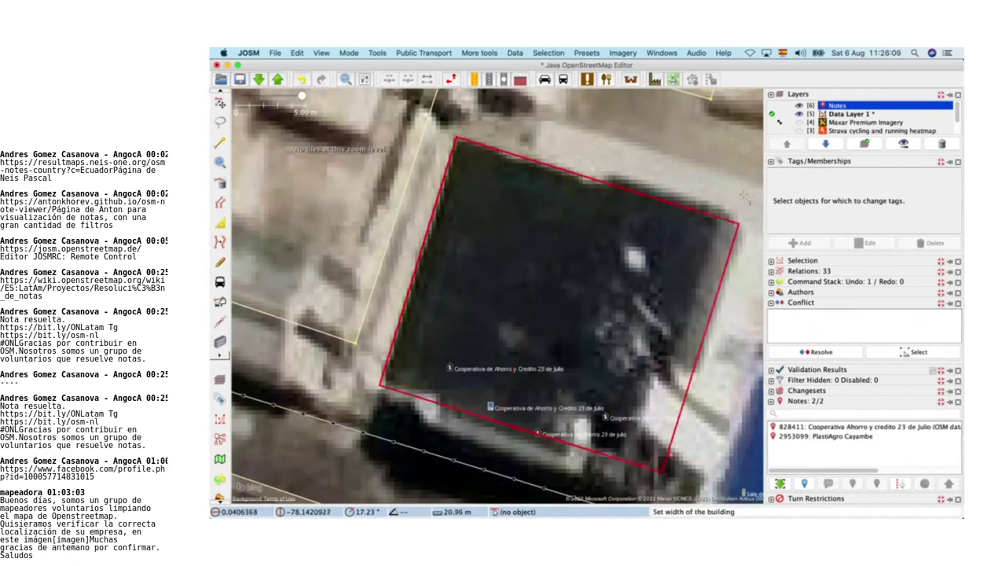
{"action": "left_click", "coordinate": [735, 200]}
{"action": "key", "text": "s"}
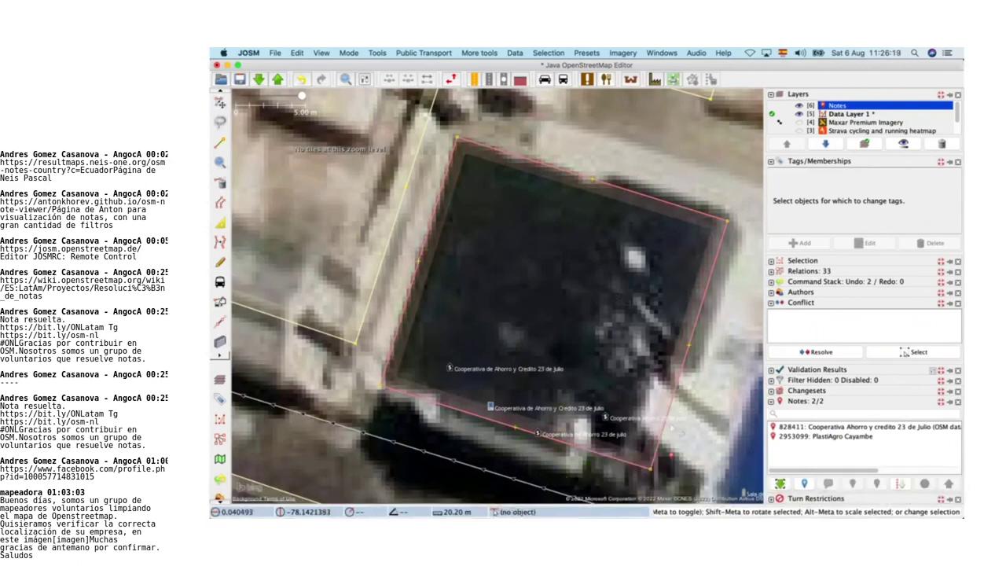
Step: Switch to Chrome and open damn-project.org in a new tab
{"action": "mouse_move", "coordinate": [603, 496]}
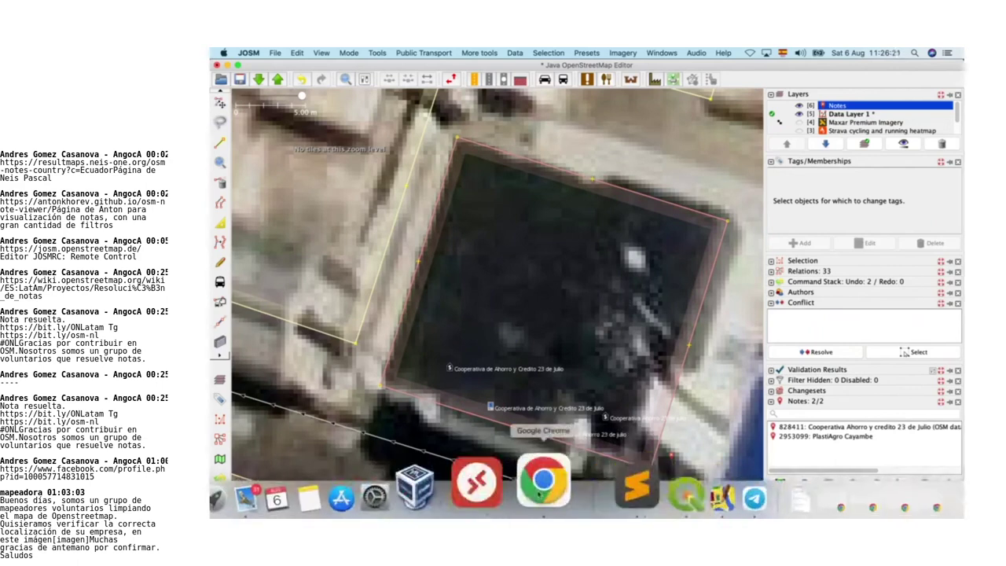
{"action": "left_click", "coordinate": [480, 489]}
{"action": "left_click", "coordinate": [914, 73]}
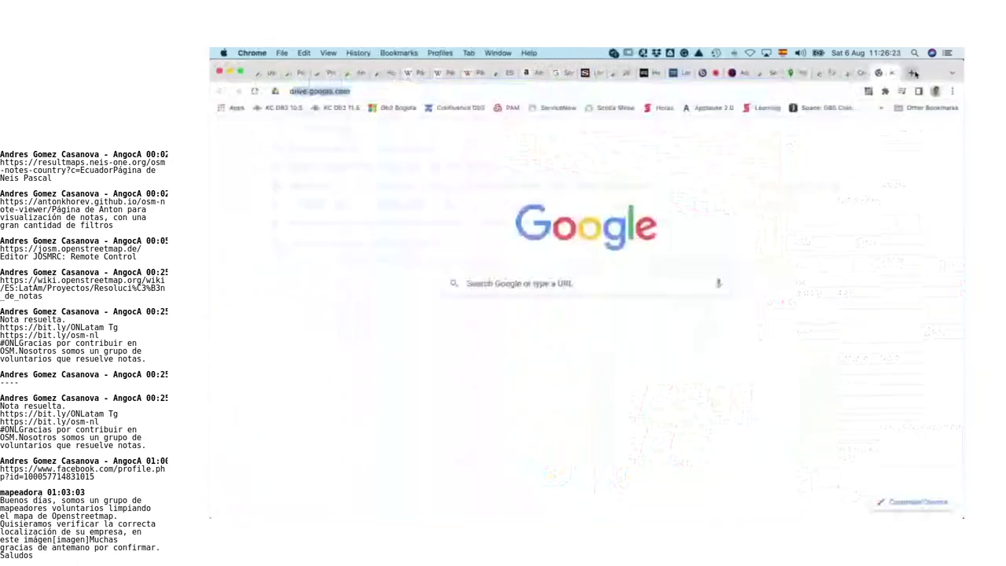
{"action": "type", "text": "da"}
{"action": "key", "text": "Return"}
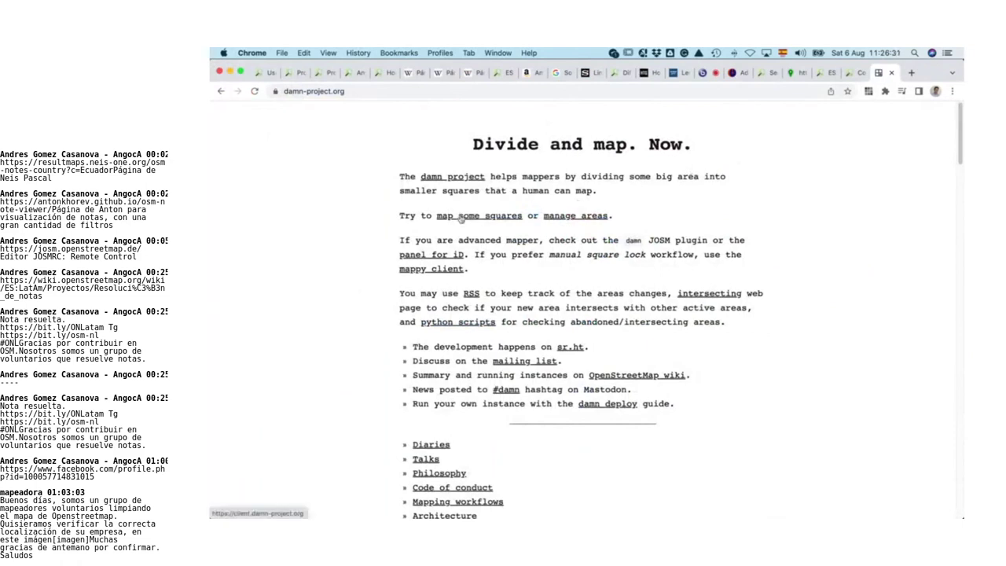
Step: Open the damn project's Diaries and Talks sections in separate tabs and look through both lists
{"action": "scroll", "coordinate": [440, 299], "scroll_direction": "down", "scroll_amount": 3}
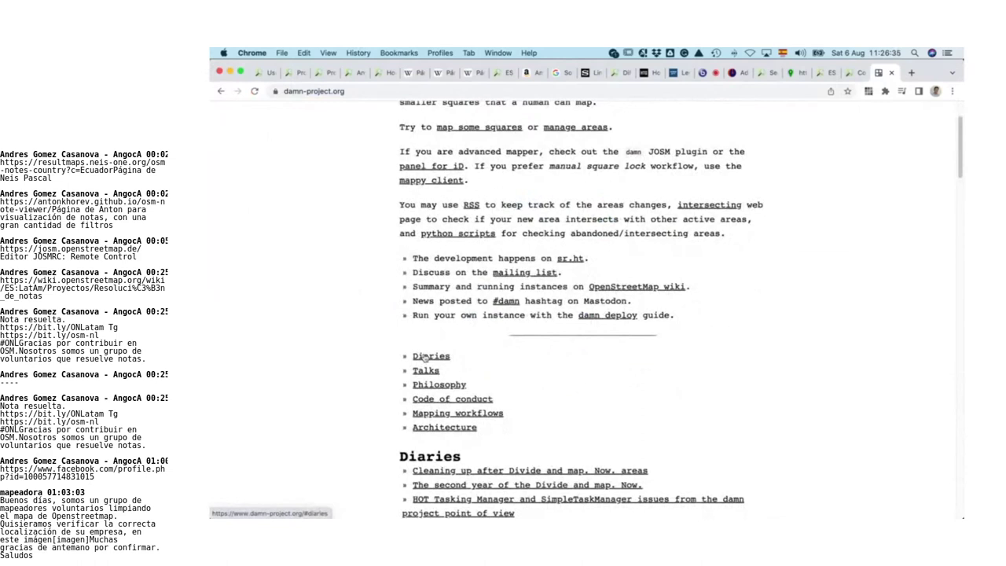
{"action": "left_click", "coordinate": [432, 357], "text": "super"}
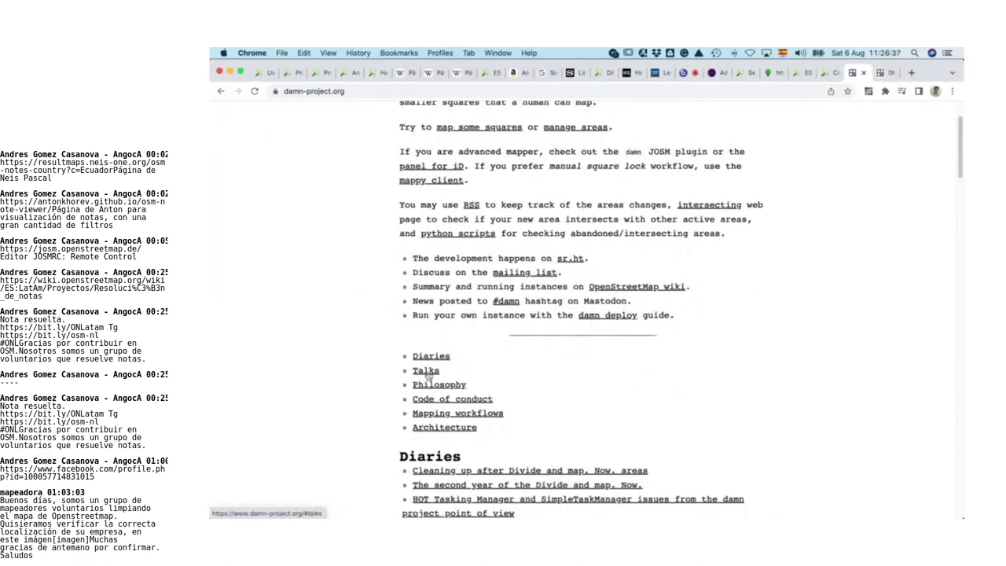
{"action": "left_click", "coordinate": [427, 372], "text": "super"}
{"action": "scroll", "coordinate": [440, 353], "scroll_direction": "down", "scroll_amount": 8}
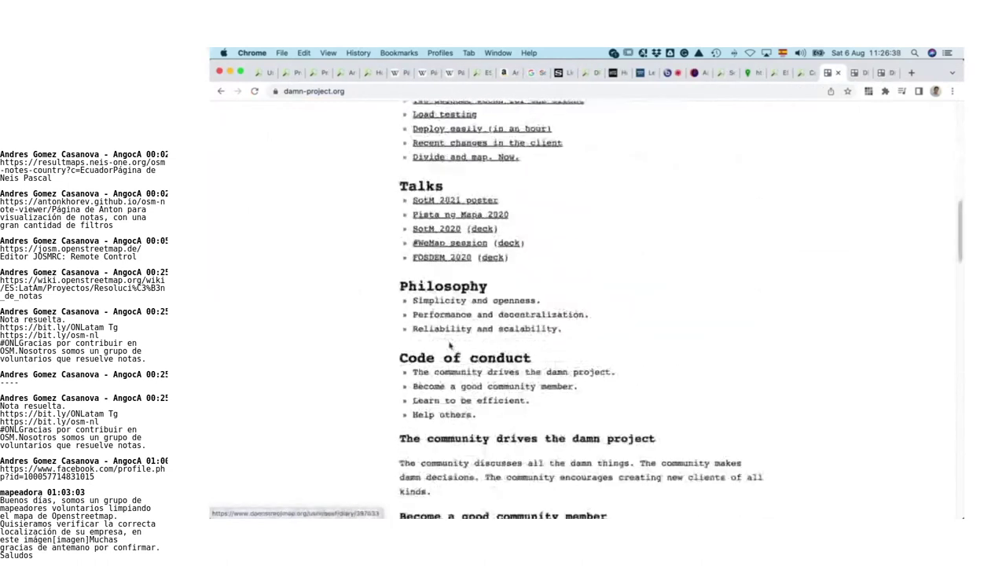
{"action": "left_click", "coordinate": [861, 72]}
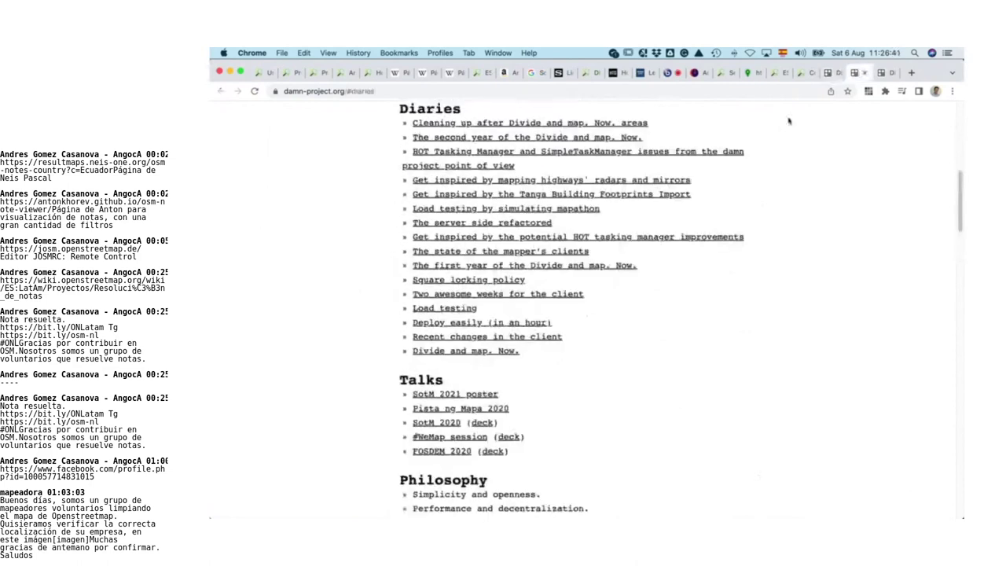
{"action": "left_click", "coordinate": [881, 73]}
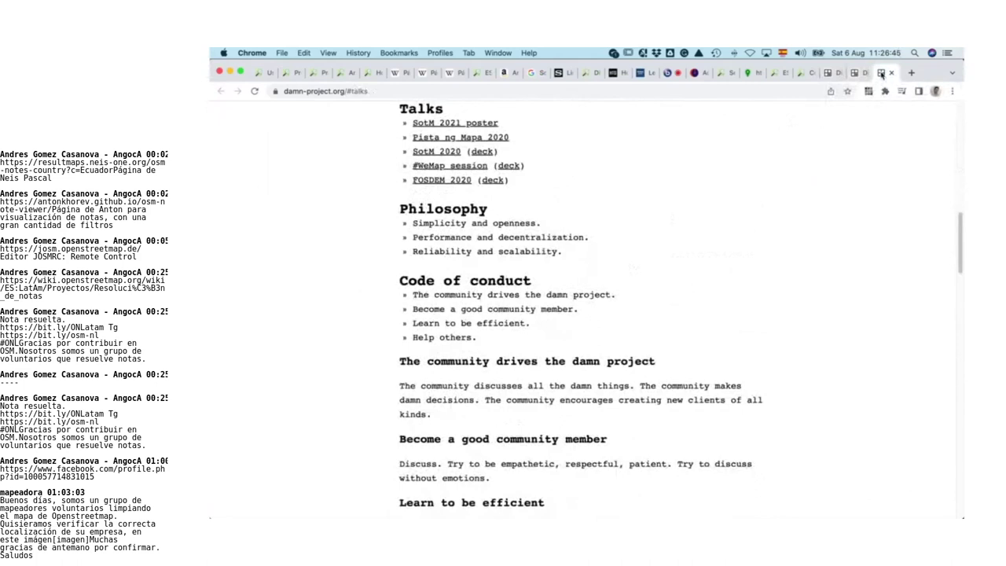
{"action": "left_click", "coordinate": [856, 72]}
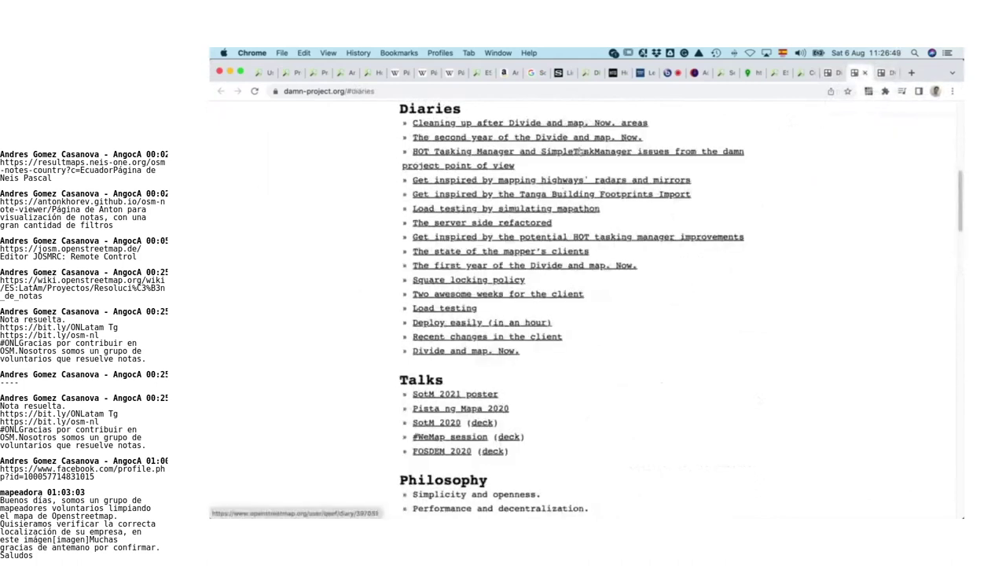
Step: Open the diary entry "Cleaning up after Divide and map. Now. areas" and examine the post and its author
{"action": "left_click", "coordinate": [593, 123]}
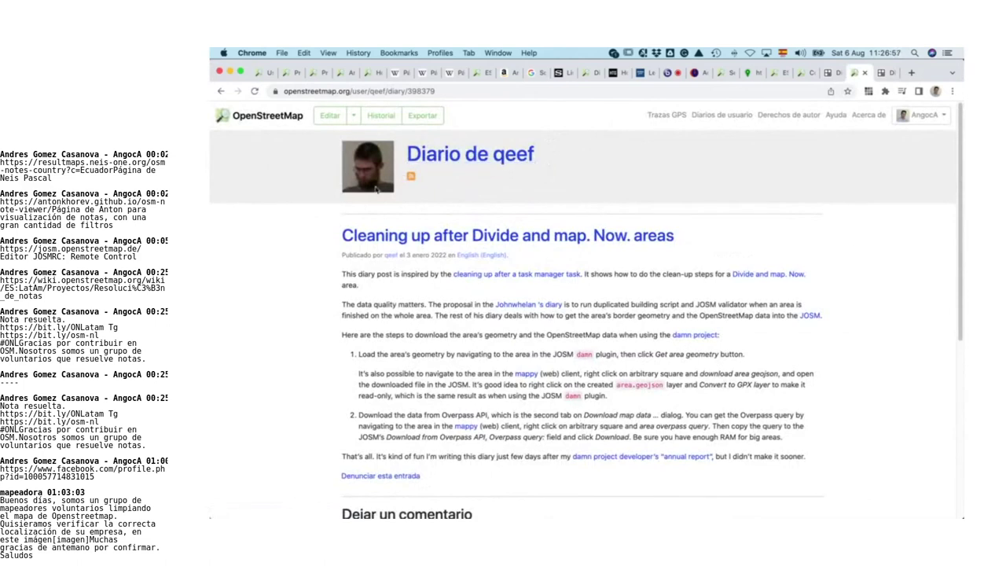
{"action": "scroll", "coordinate": [352, 224], "scroll_direction": "down", "scroll_amount": 1}
{"action": "scroll", "coordinate": [352, 224], "scroll_direction": "up", "scroll_amount": 1}
{"action": "left_click", "coordinate": [883, 73]}
{"action": "left_click", "coordinate": [855, 73]}
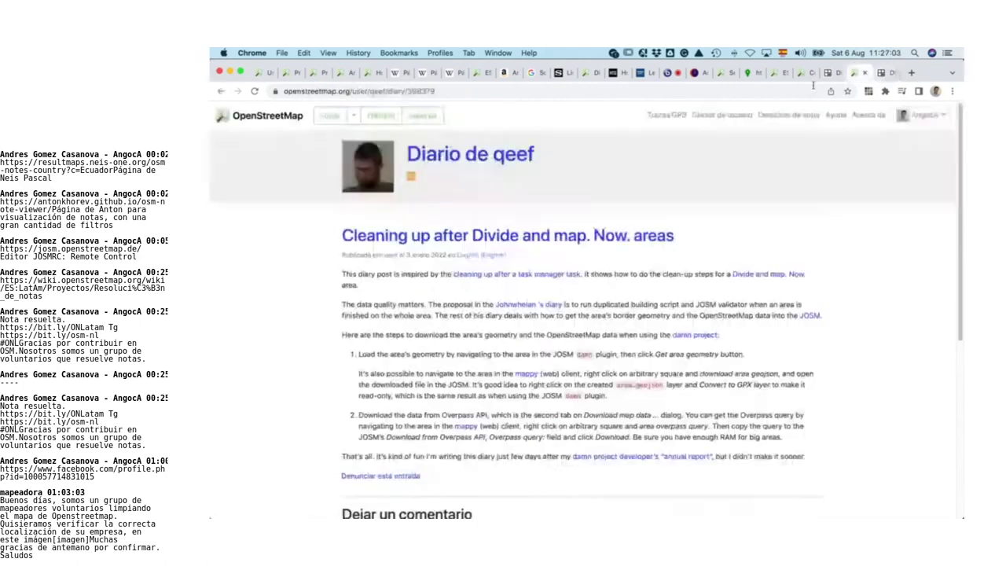
{"action": "left_click_drag", "start_coordinate": [516, 154], "coordinate": [493, 155]}
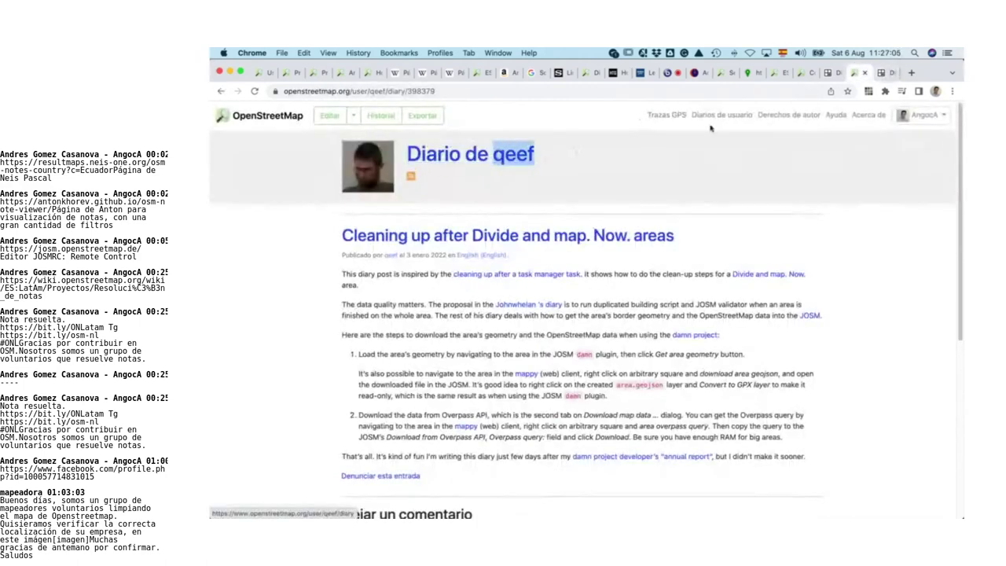
Step: Return to the damn project home page, review its introduction, and open the client for mapping some squares
{"action": "left_click", "coordinate": [826, 73]}
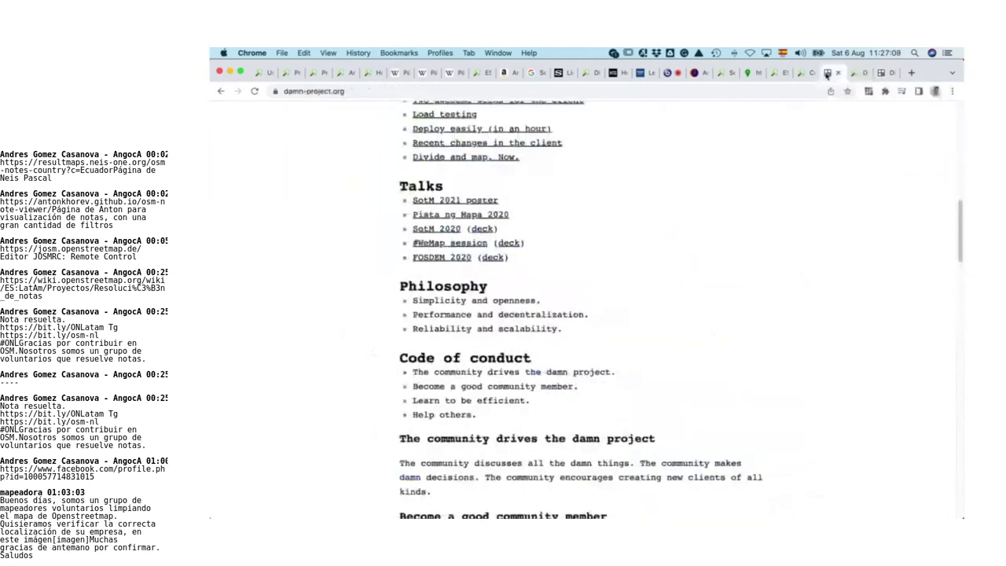
{"action": "scroll", "coordinate": [582, 236], "scroll_direction": "up", "scroll_amount": 10}
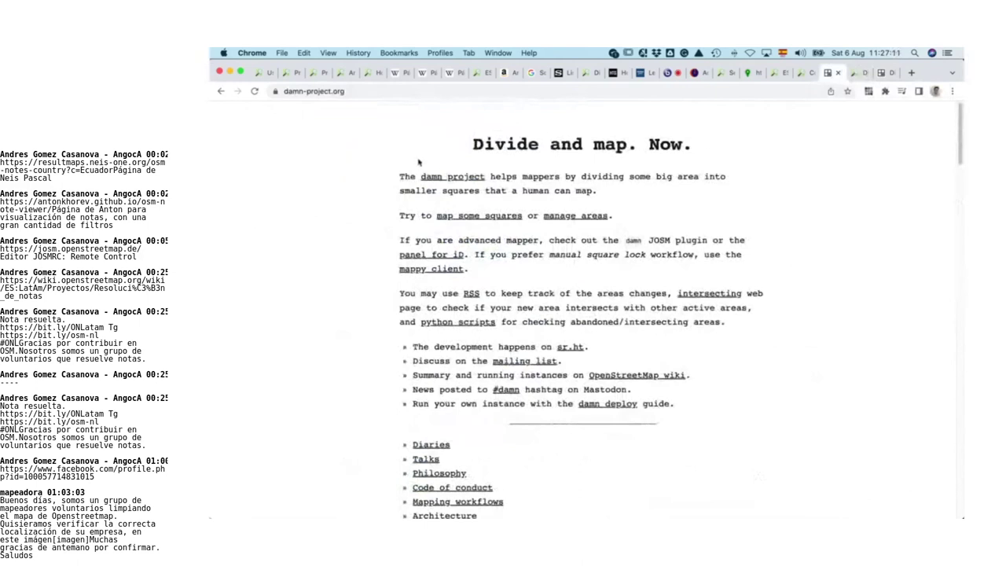
{"action": "scroll", "coordinate": [451, 176], "scroll_direction": "down", "scroll_amount": 5}
{"action": "scroll", "coordinate": [452, 176], "scroll_direction": "up", "scroll_amount": 5}
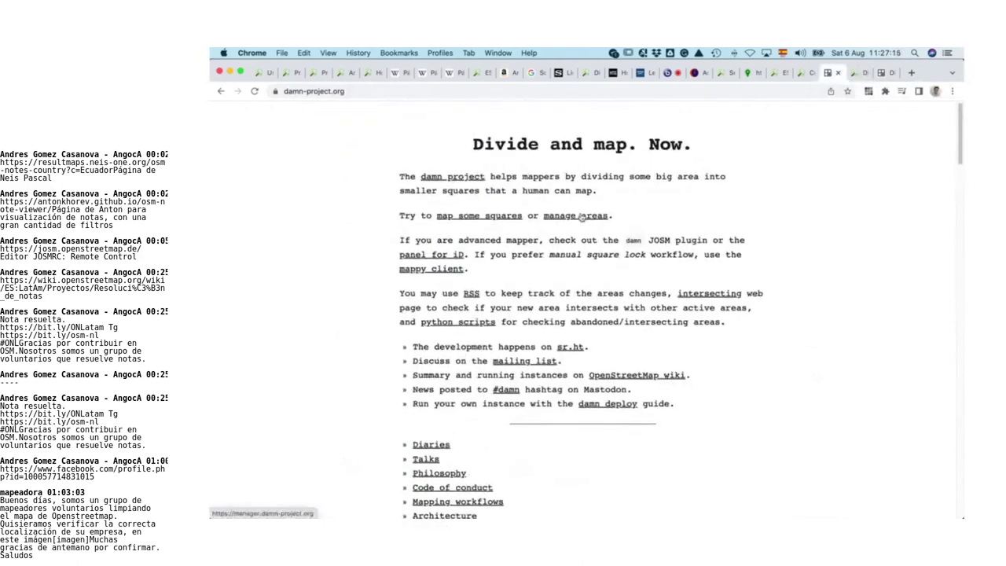
{"action": "left_click", "coordinate": [510, 217]}
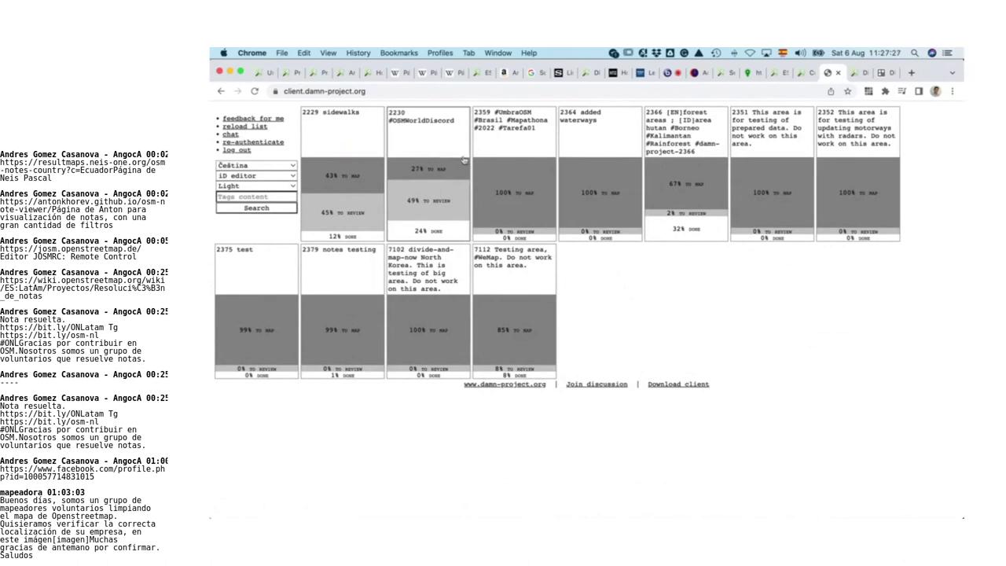
Step: Open area 2230 #OSMWorldDiscord, take a random square for review in the iD editor, and return to the area page
{"action": "left_click", "coordinate": [422, 177]}
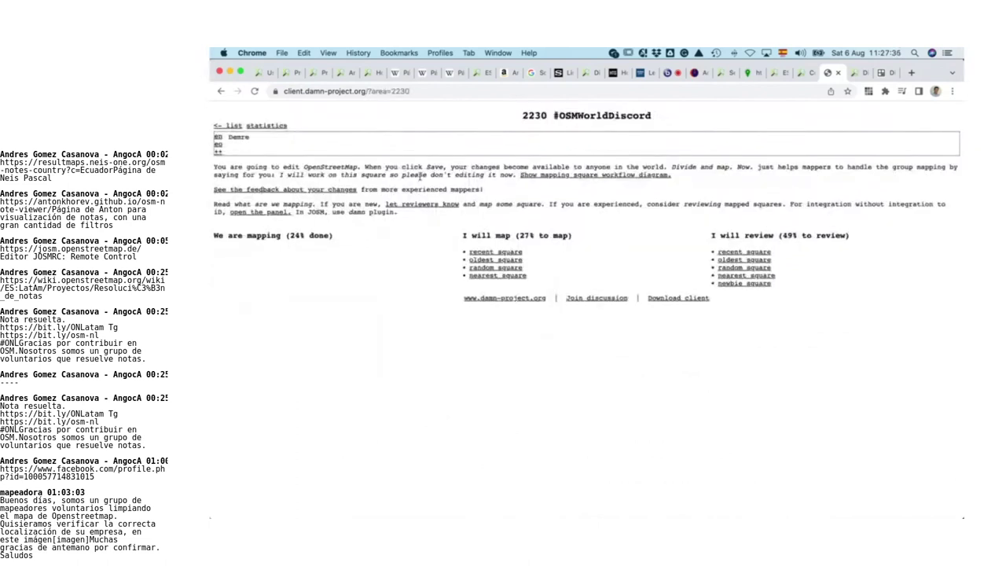
{"action": "left_click", "coordinate": [752, 269]}
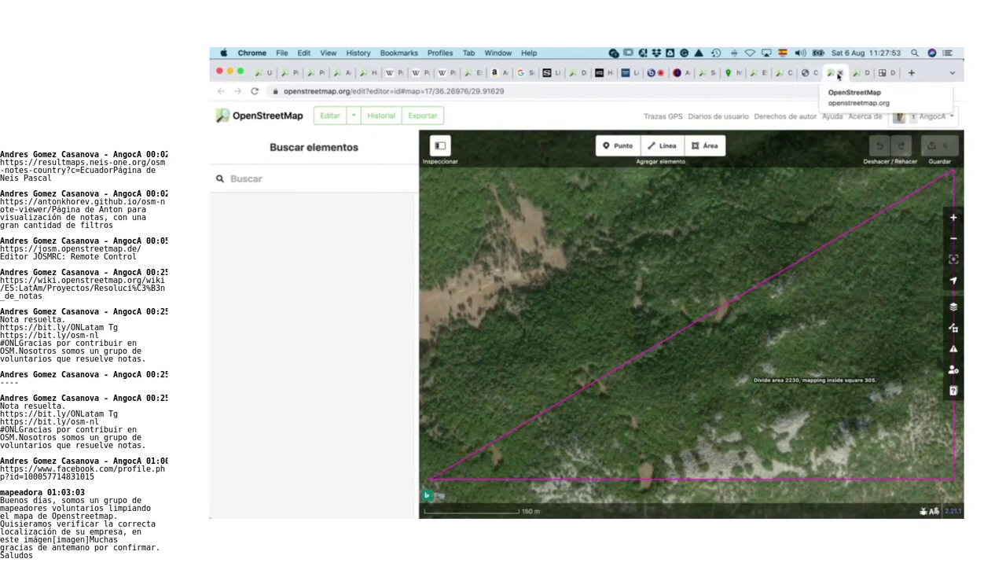
{"action": "left_click", "coordinate": [807, 73]}
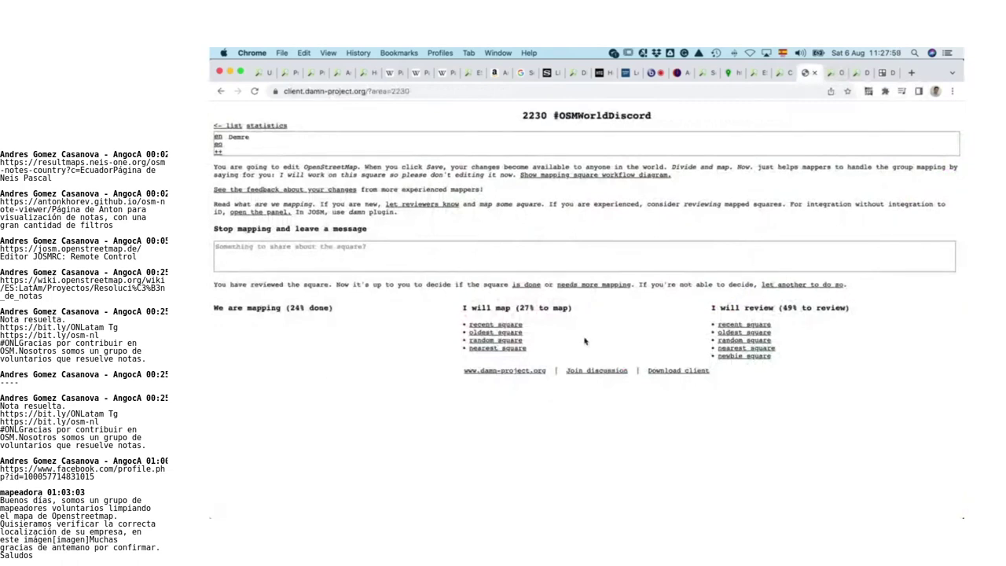
Step: Return to the area list, set the client type to Mappy, and open area 2230 #OSMWorldDiscord on the map
{"action": "left_click", "coordinate": [221, 91]}
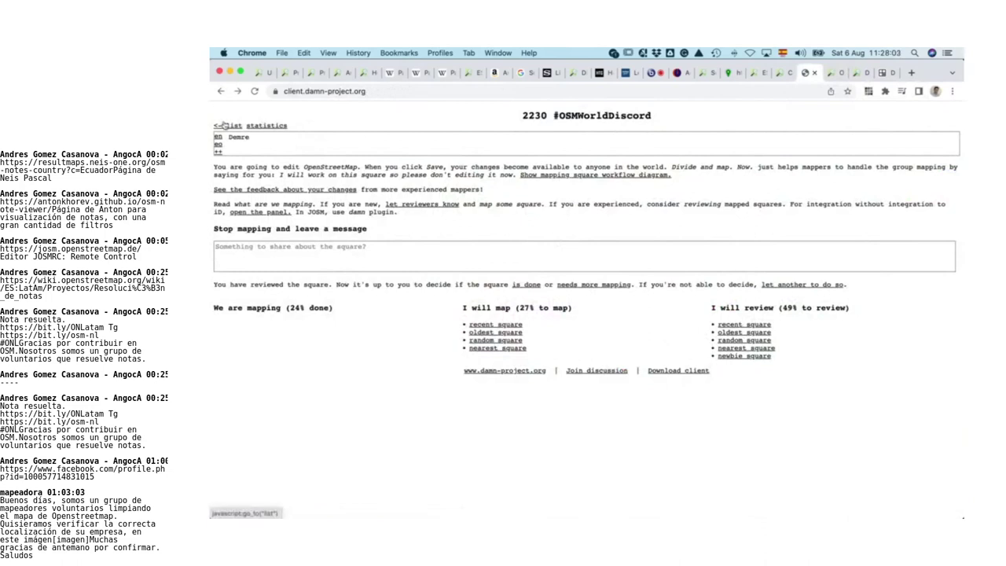
{"action": "left_click", "coordinate": [232, 125]}
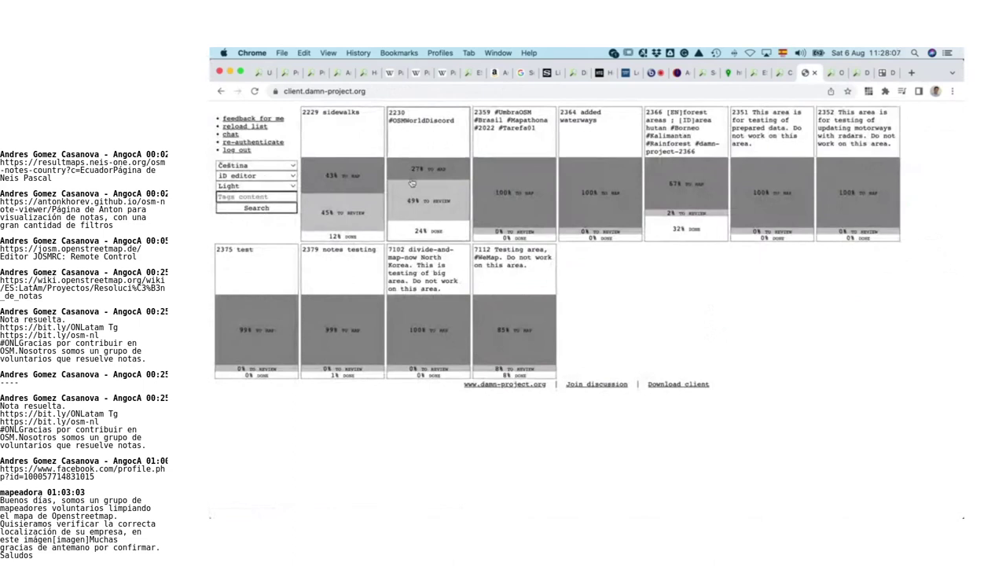
{"action": "left_click", "coordinate": [261, 177]}
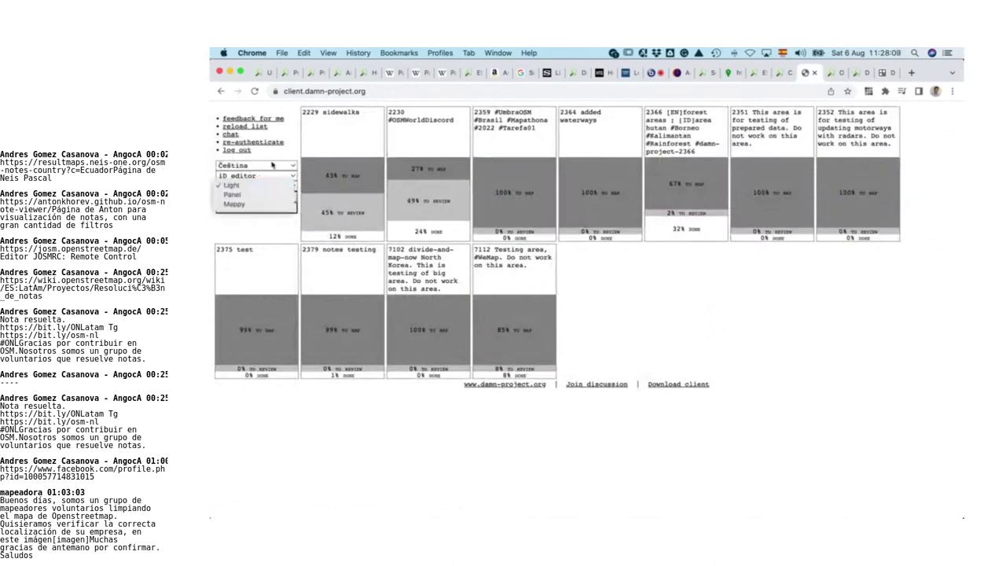
{"action": "left_click", "coordinate": [294, 135]}
{"action": "left_click", "coordinate": [259, 185]}
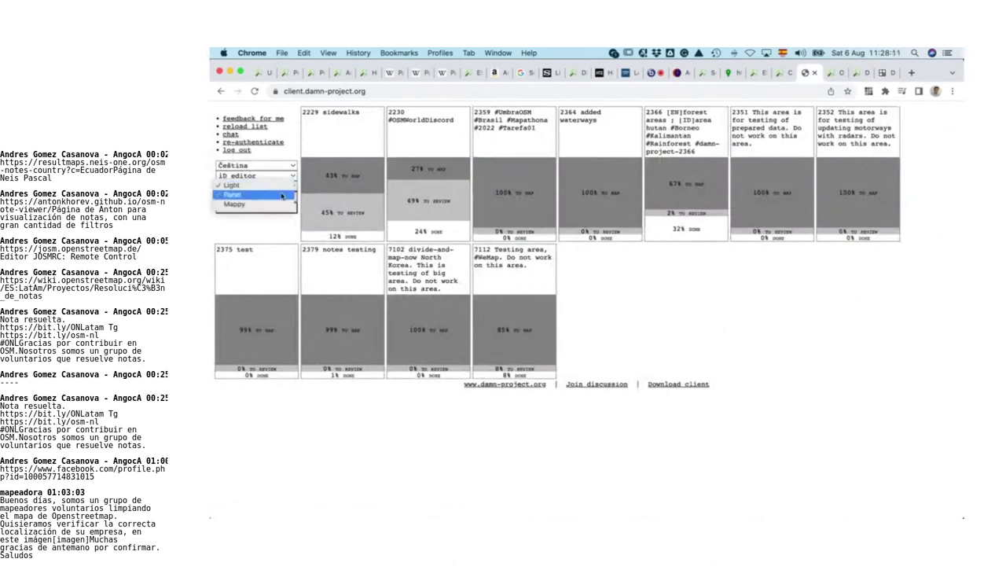
{"action": "left_click", "coordinate": [252, 202]}
{"action": "left_click", "coordinate": [447, 197]}
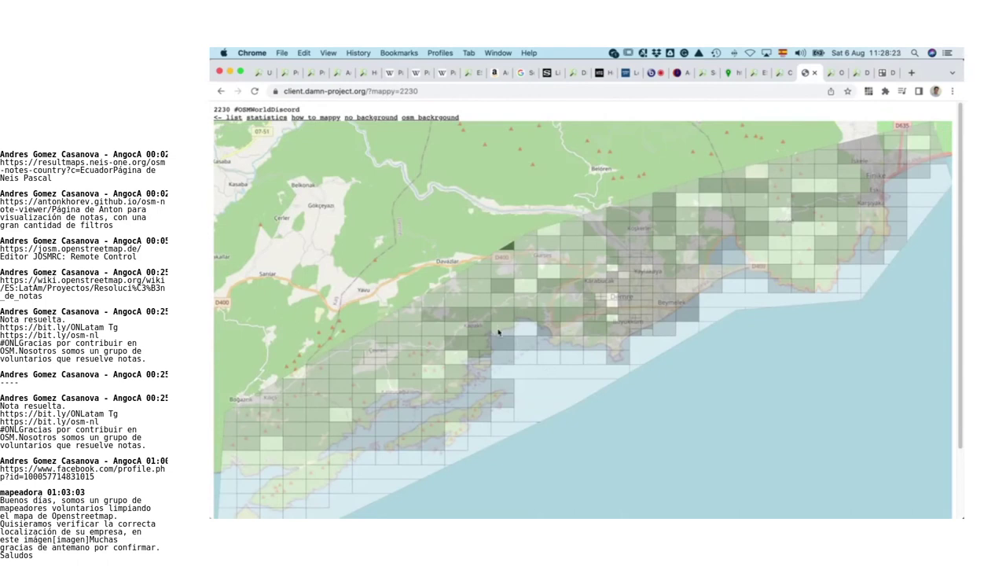
Step: Examine the actions offered for squares on the area 2230 map and the status of the dark triangular square
{"action": "left_click", "coordinate": [498, 331]}
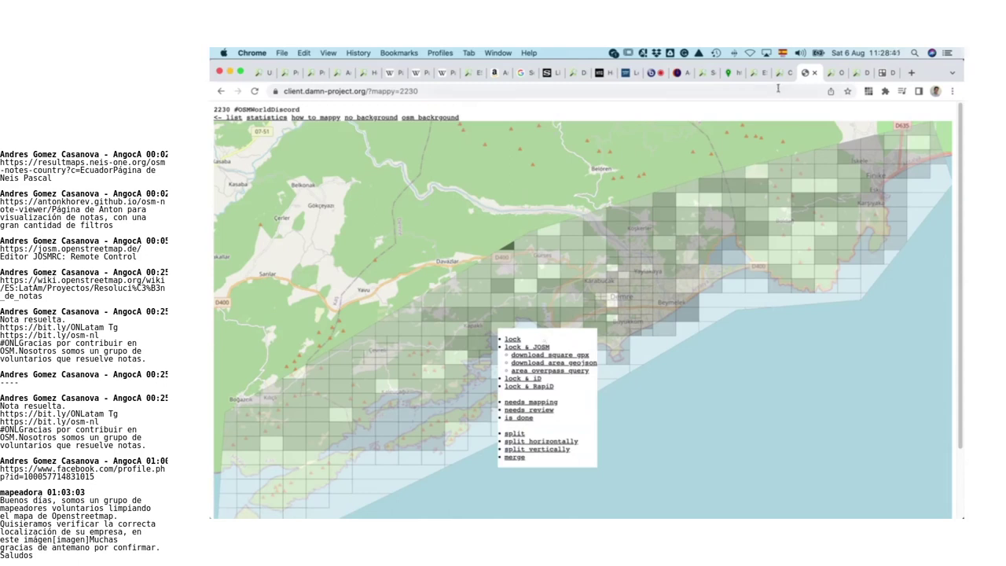
{"action": "left_click", "coordinate": [831, 73]}
{"action": "left_click", "coordinate": [807, 73]}
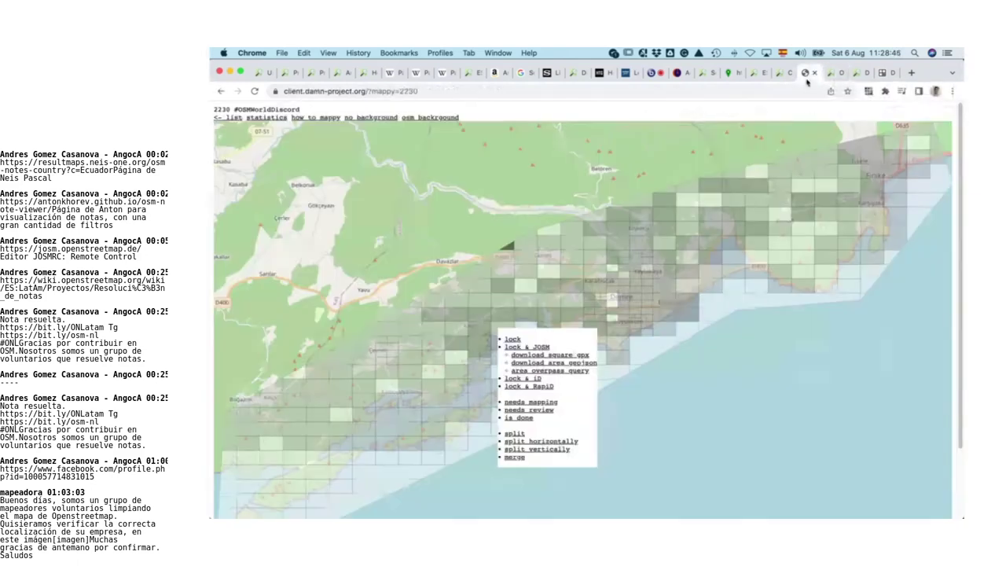
{"action": "left_click", "coordinate": [510, 251]}
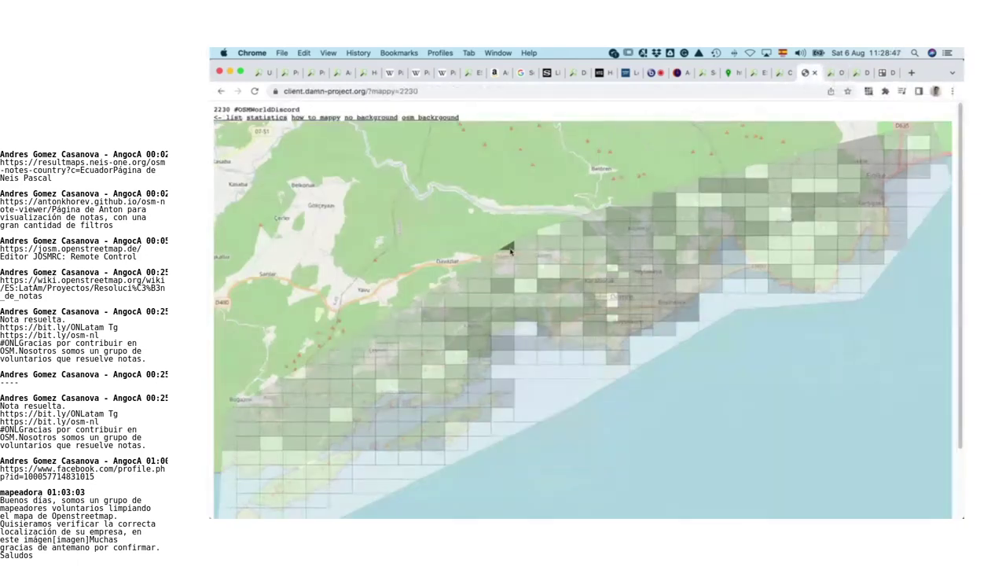
{"action": "left_click", "coordinate": [510, 251]}
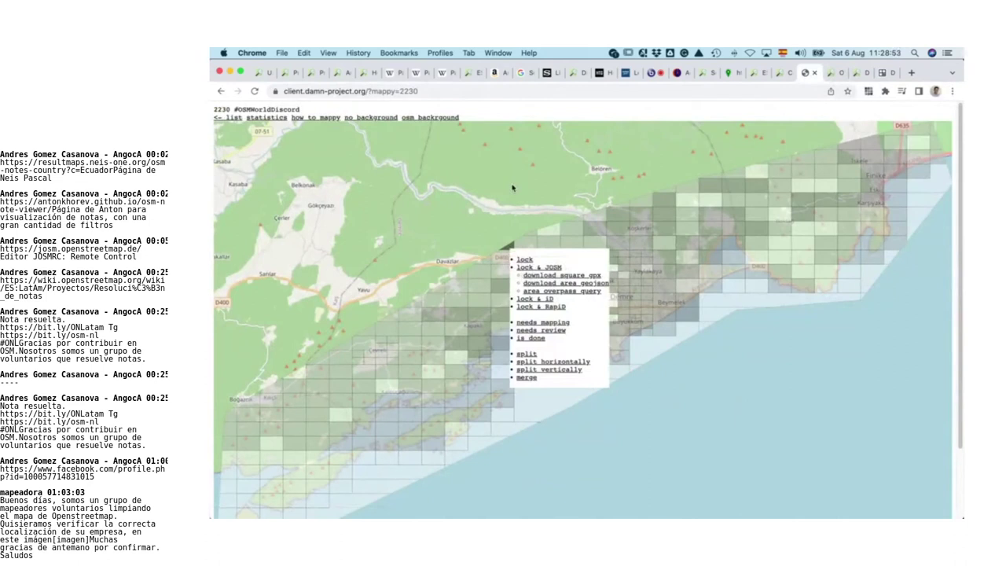
{"action": "left_click", "coordinate": [506, 217]}
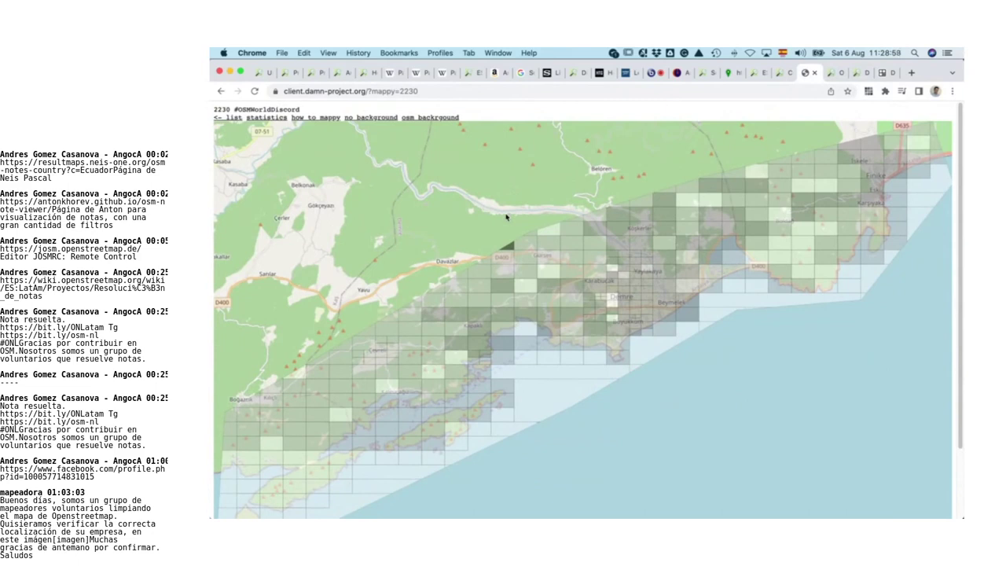
{"action": "mouse_move", "coordinate": [510, 251]}
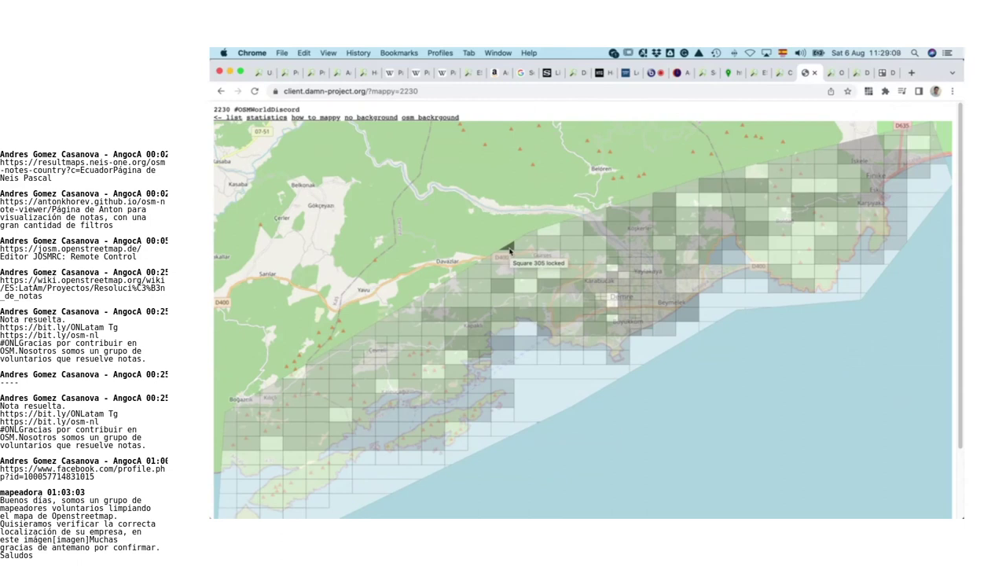
{"action": "left_click", "coordinate": [504, 259]}
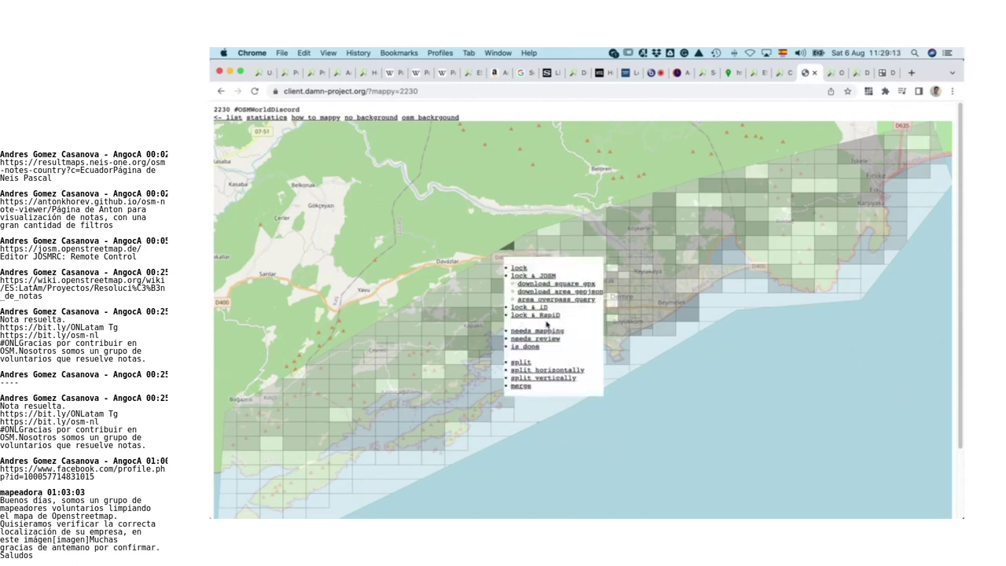
{"action": "left_click", "coordinate": [493, 200]}
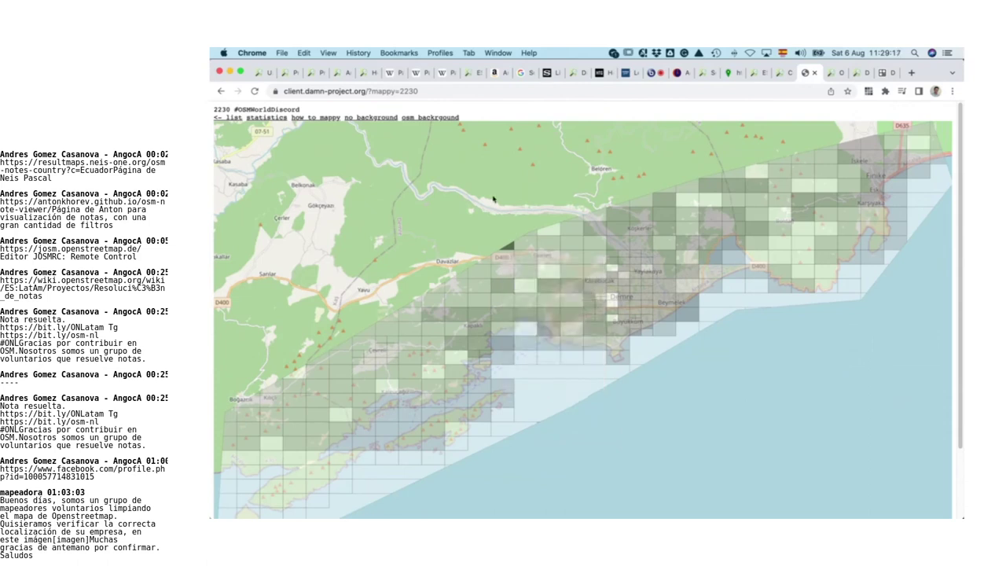
Step: Lock two adjacent squares on the coastal peninsula of the 2230 #OSMWorldDiscord area and merge them
{"action": "left_click", "coordinate": [349, 475]}
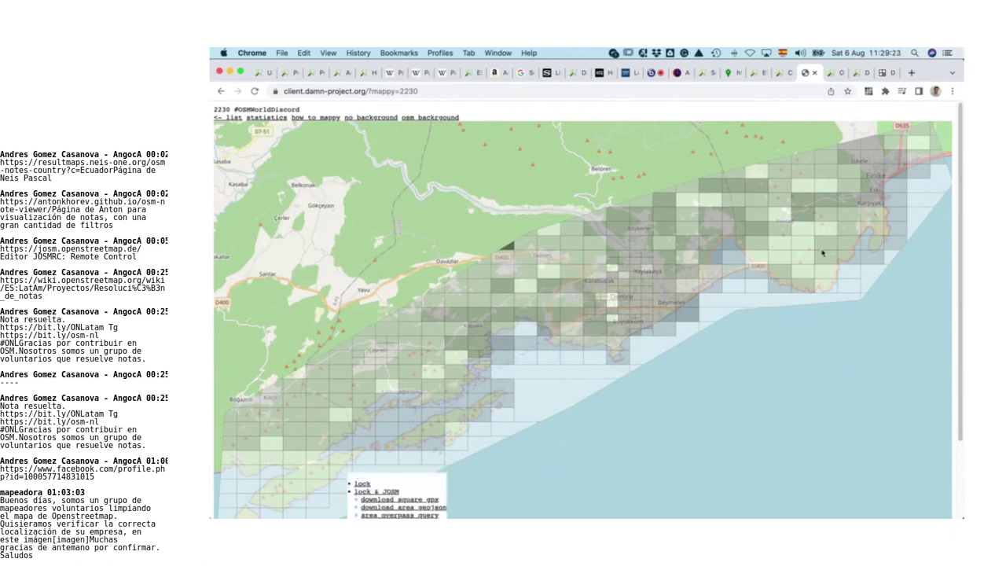
{"action": "left_click", "coordinate": [805, 258]}
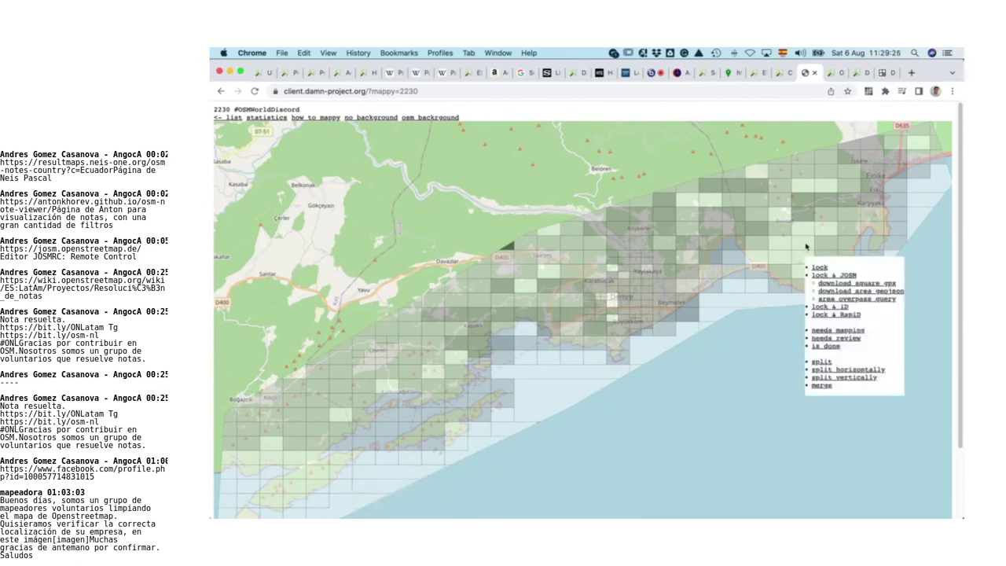
{"action": "left_click", "coordinate": [804, 246]}
{"action": "left_click", "coordinate": [803, 246]}
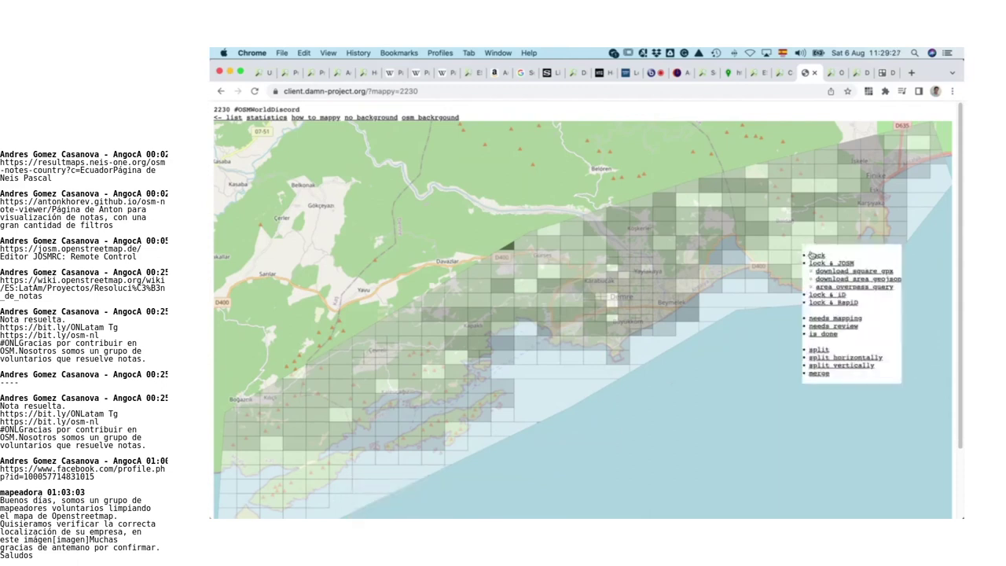
{"action": "left_click", "coordinate": [803, 246]}
{"action": "left_click", "coordinate": [806, 261]}
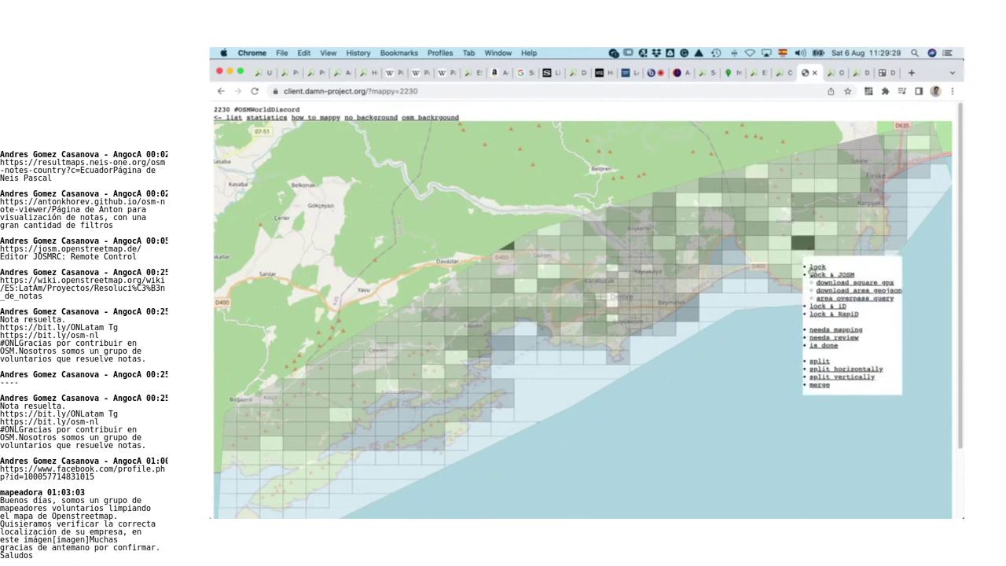
{"action": "left_click", "coordinate": [803, 250]}
{"action": "left_click", "coordinate": [801, 252]}
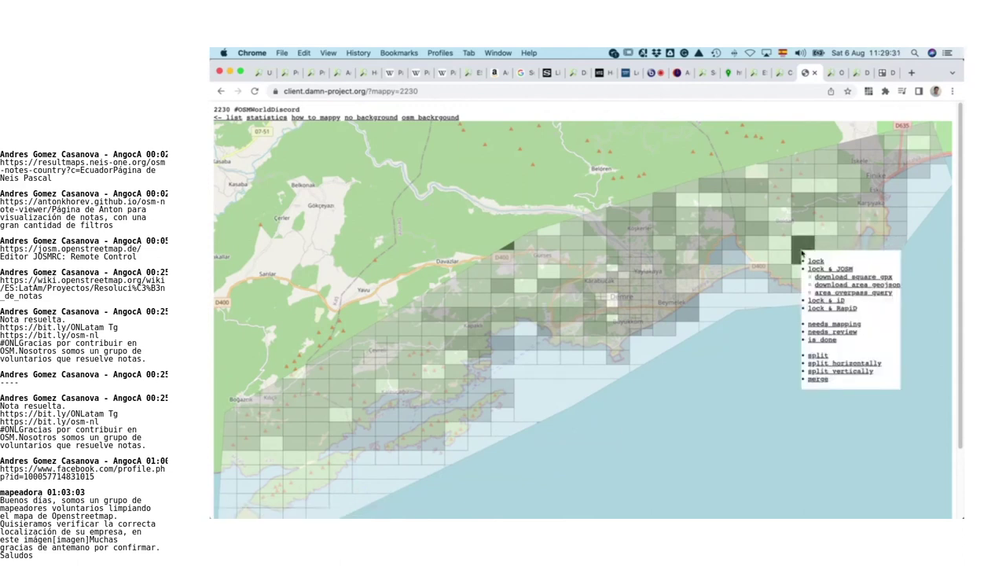
{"action": "left_click", "coordinate": [820, 382]}
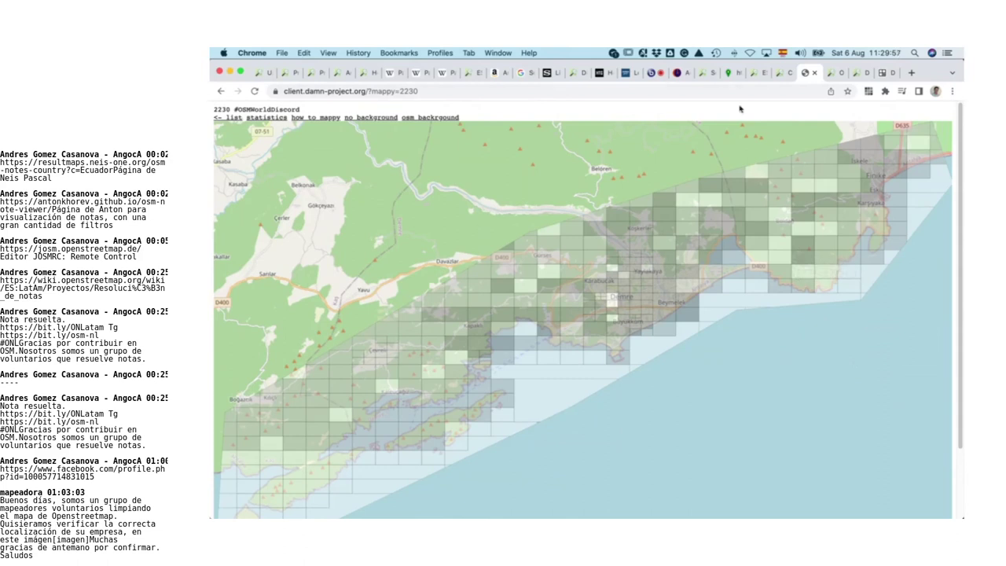
Step: Switch to Telegram and examine the Approximate Nearest Neighbors image in the OpenStreetMap Latam chat at full size
{"action": "left_click", "coordinate": [678, 503]}
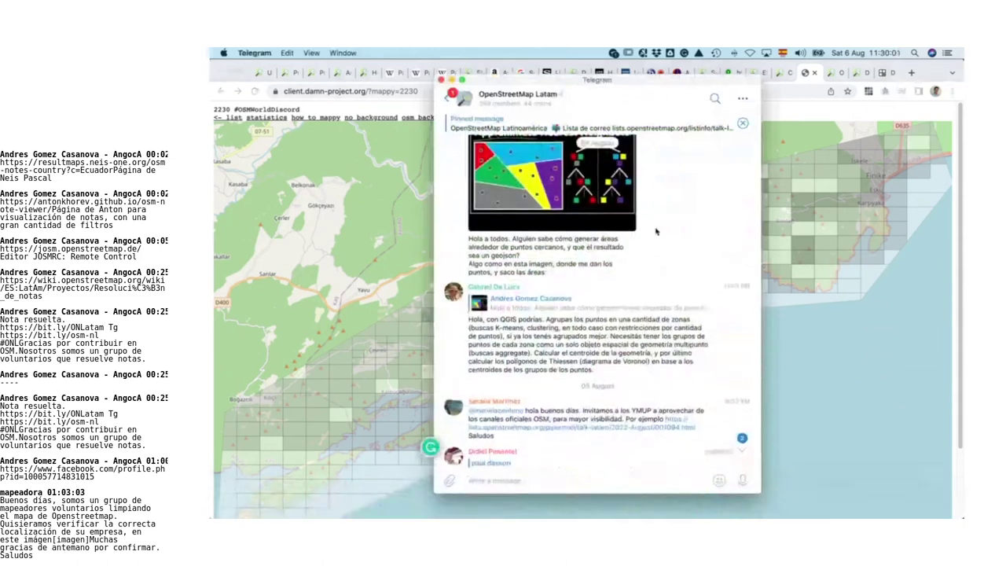
{"action": "scroll", "coordinate": [657, 231], "scroll_direction": "up", "scroll_amount": 2}
{"action": "left_click", "coordinate": [597, 226]}
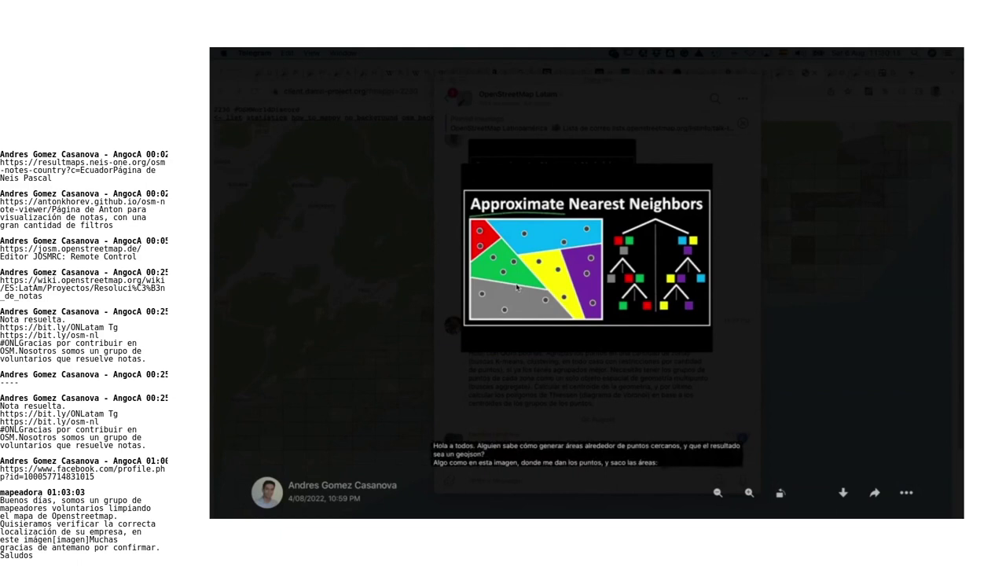
{"action": "left_click", "coordinate": [731, 339]}
Step: Show QGIS and minimize its window, and return to Chrome to view the osm-note-viewer page
{"action": "mouse_move", "coordinate": [629, 511]}
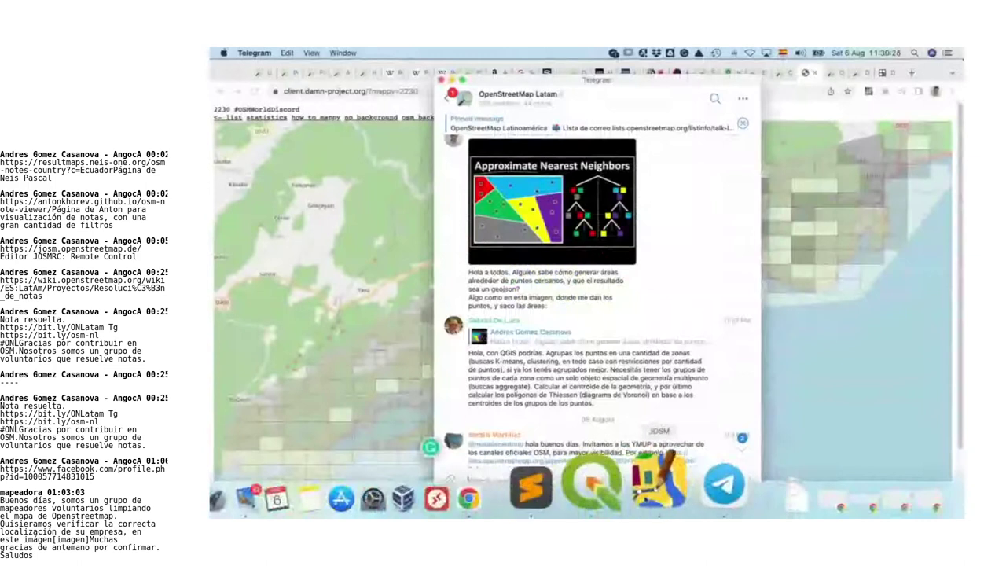
{"action": "left_click", "coordinate": [615, 491]}
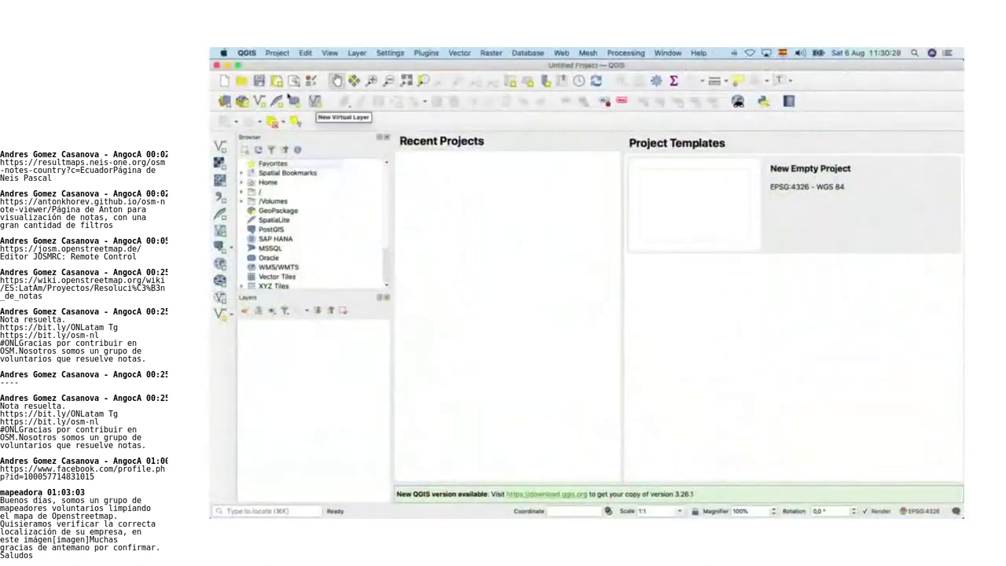
{"action": "left_click", "coordinate": [227, 66]}
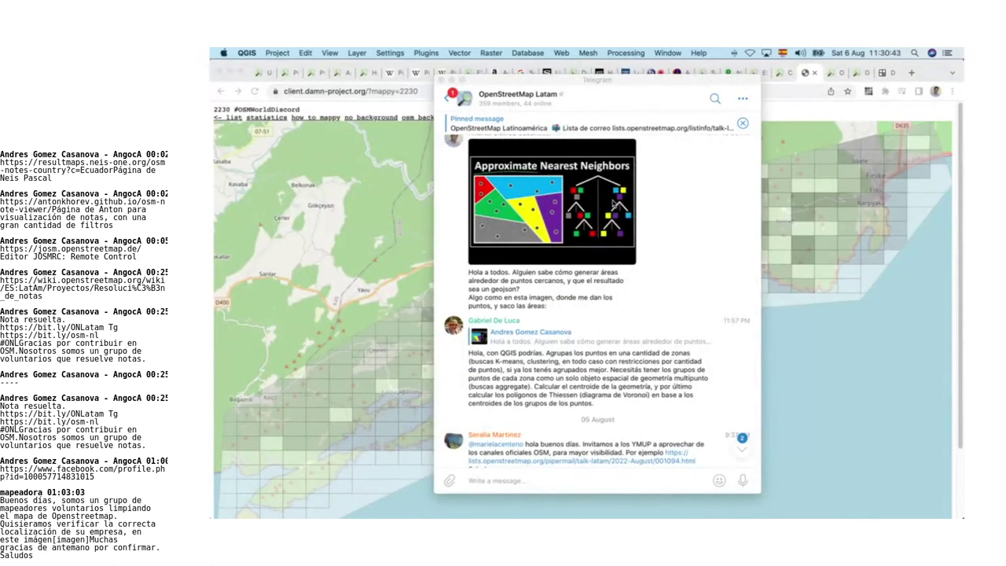
{"action": "left_click", "coordinate": [796, 125]}
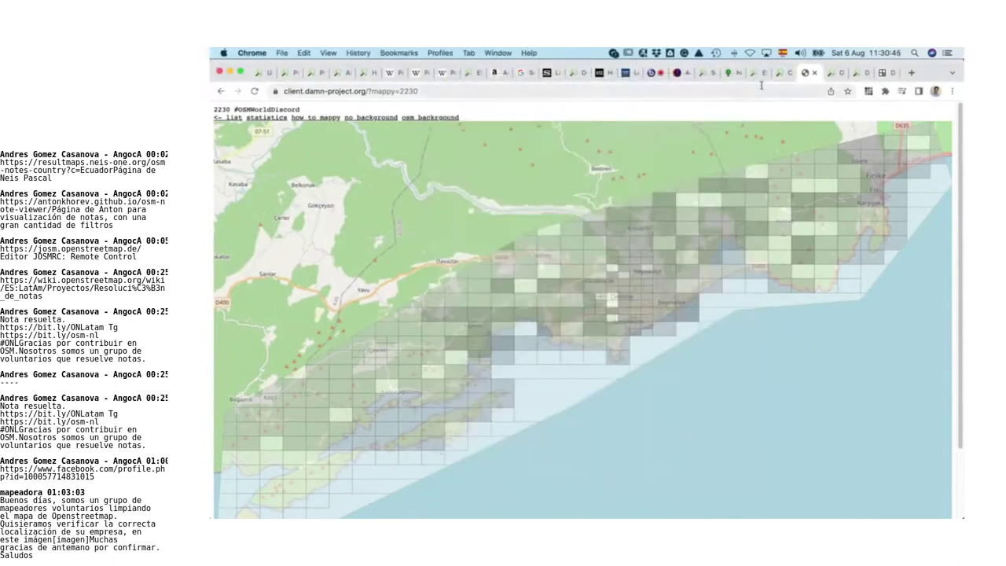
{"action": "left_click", "coordinate": [728, 72]}
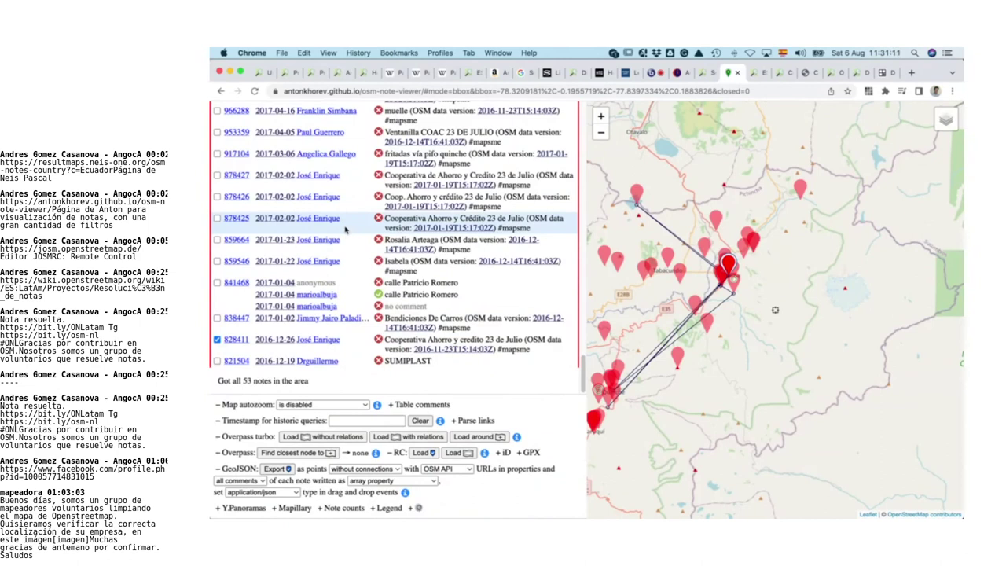
Step: Show the damn project home page, view its list of areas for mapping some squares, and return to the home page
{"action": "left_click", "coordinate": [883, 72]}
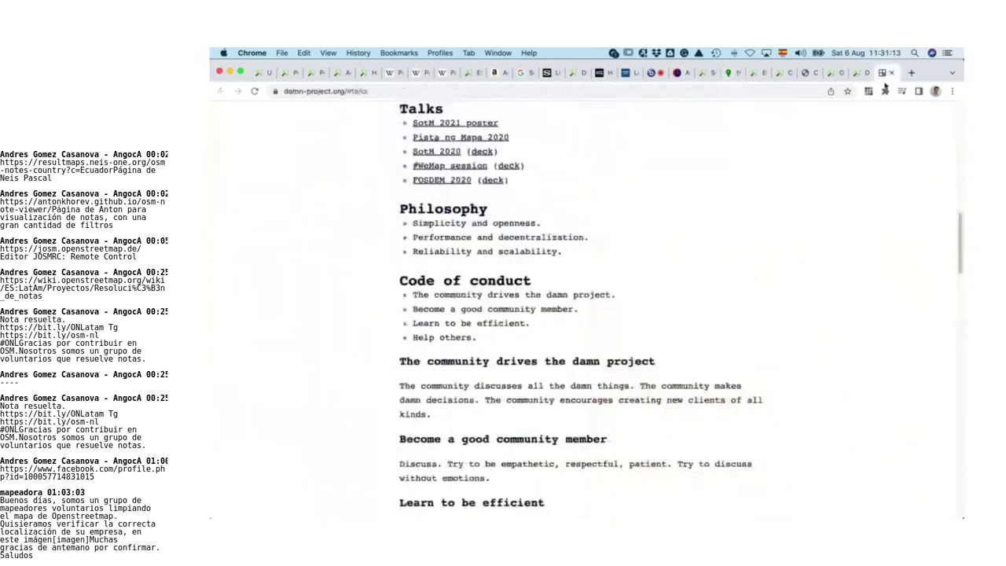
{"action": "scroll", "coordinate": [758, 266], "scroll_direction": "up", "scroll_amount": 10}
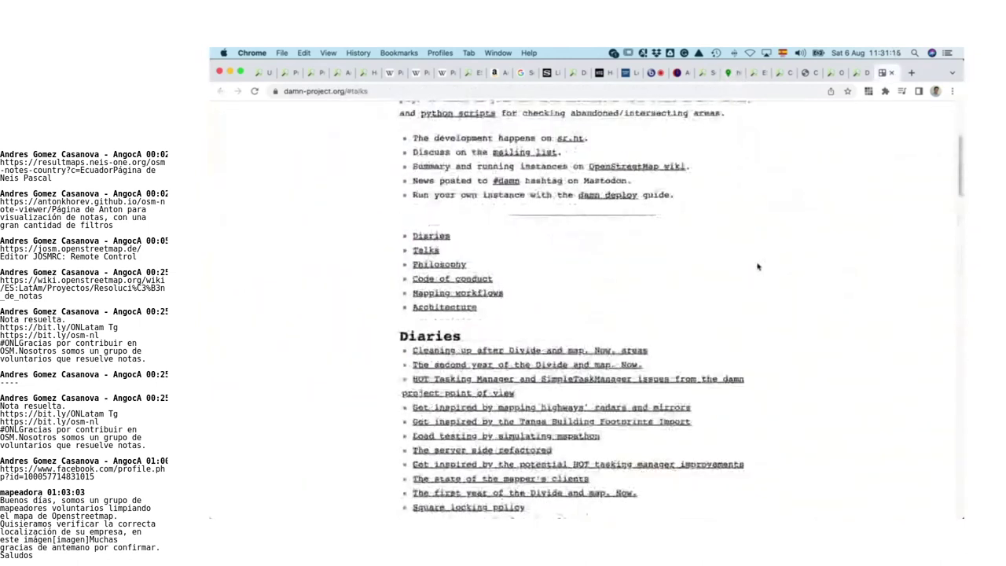
{"action": "scroll", "coordinate": [758, 266], "scroll_direction": "up", "scroll_amount": 5}
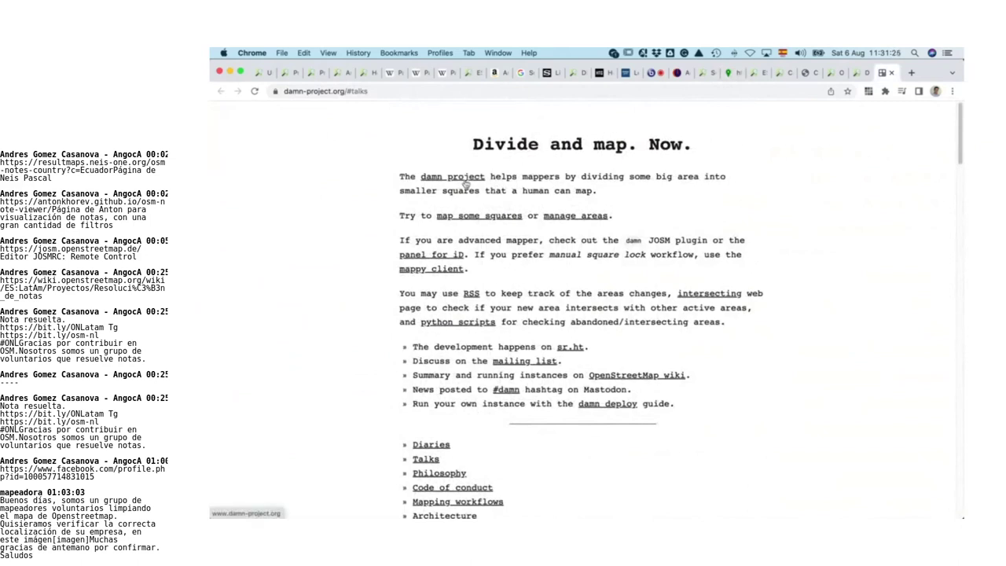
{"action": "left_click", "coordinate": [485, 216]}
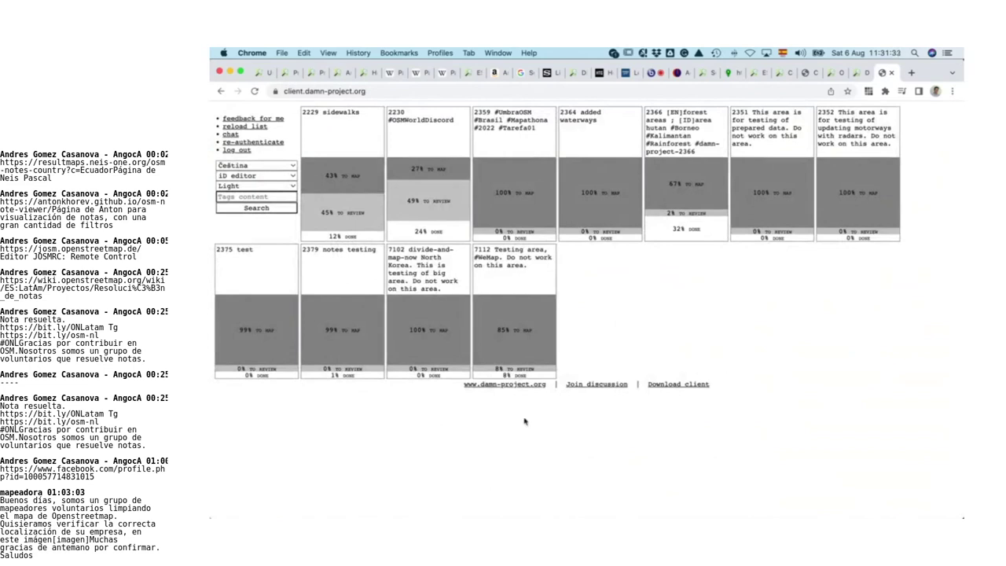
{"action": "left_click", "coordinate": [221, 91]}
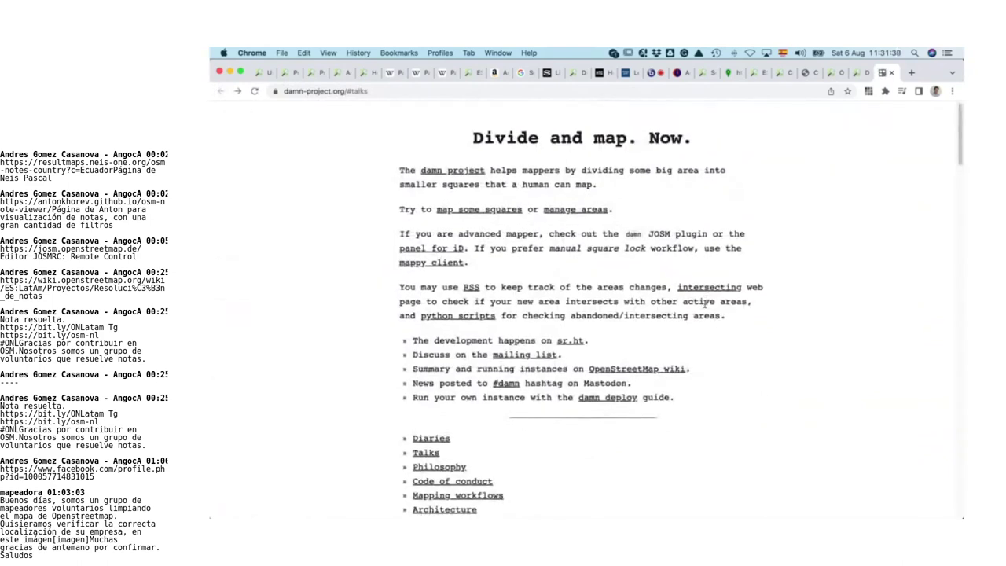
Step: Examine the damn project page's talks, code of conduct, mapping workflow diagrams and architecture sections
{"action": "scroll", "coordinate": [705, 302], "scroll_direction": "down", "scroll_amount": 1}
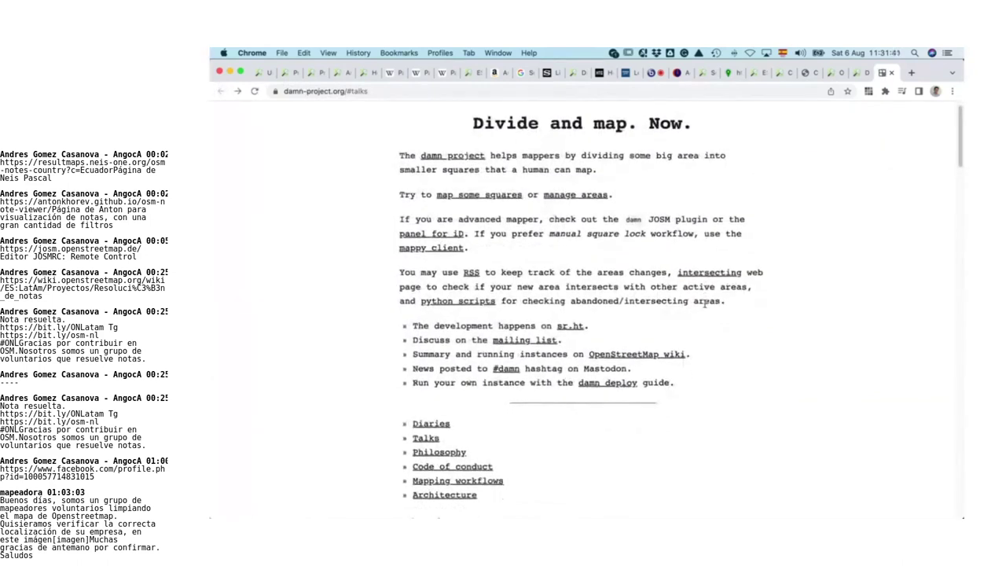
{"action": "scroll", "coordinate": [705, 302], "scroll_direction": "down", "scroll_amount": 5}
{"action": "scroll", "coordinate": [705, 307], "scroll_direction": "down", "scroll_amount": 5}
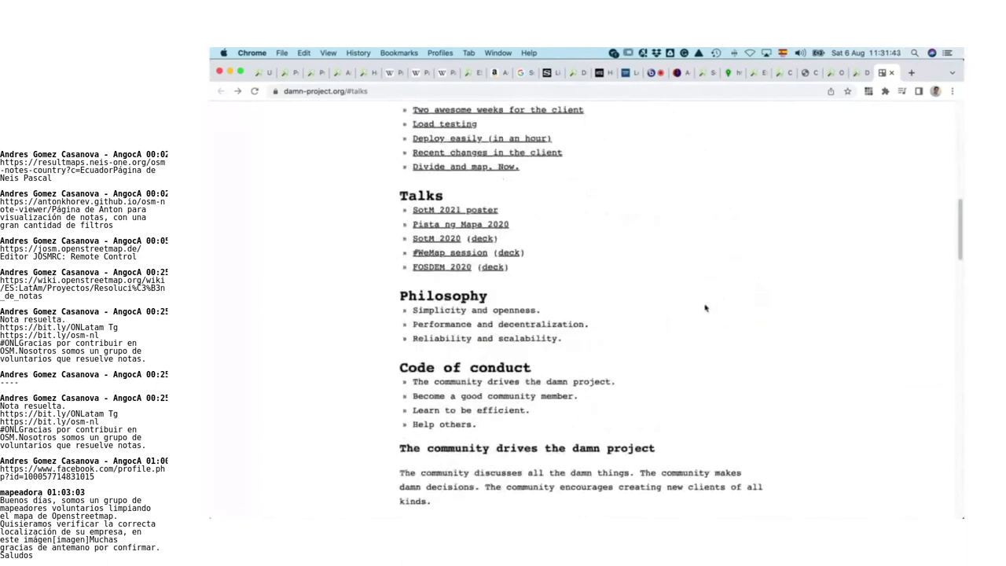
{"action": "scroll", "coordinate": [705, 308], "scroll_direction": "down", "scroll_amount": 4}
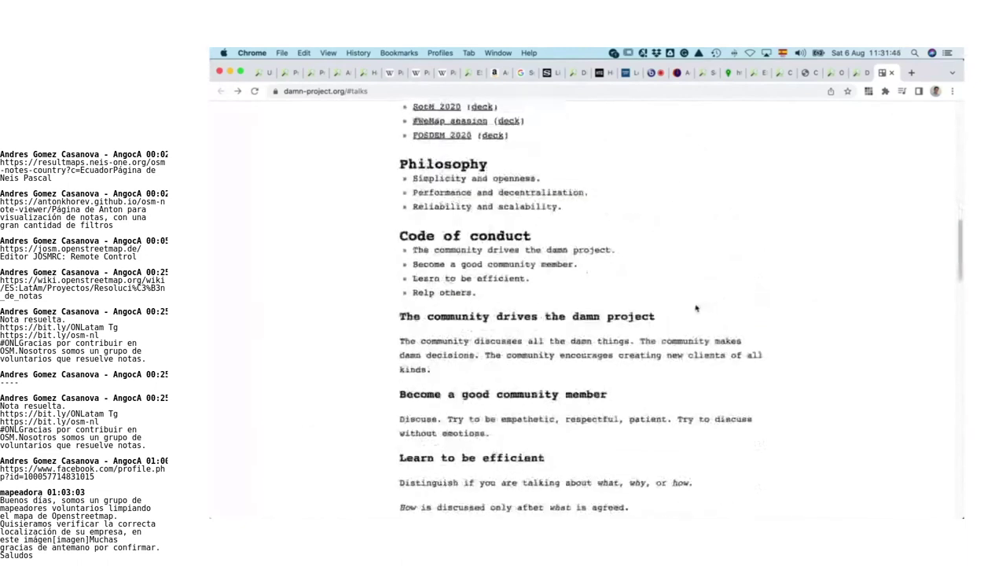
{"action": "scroll", "coordinate": [696, 305], "scroll_direction": "down", "scroll_amount": 15}
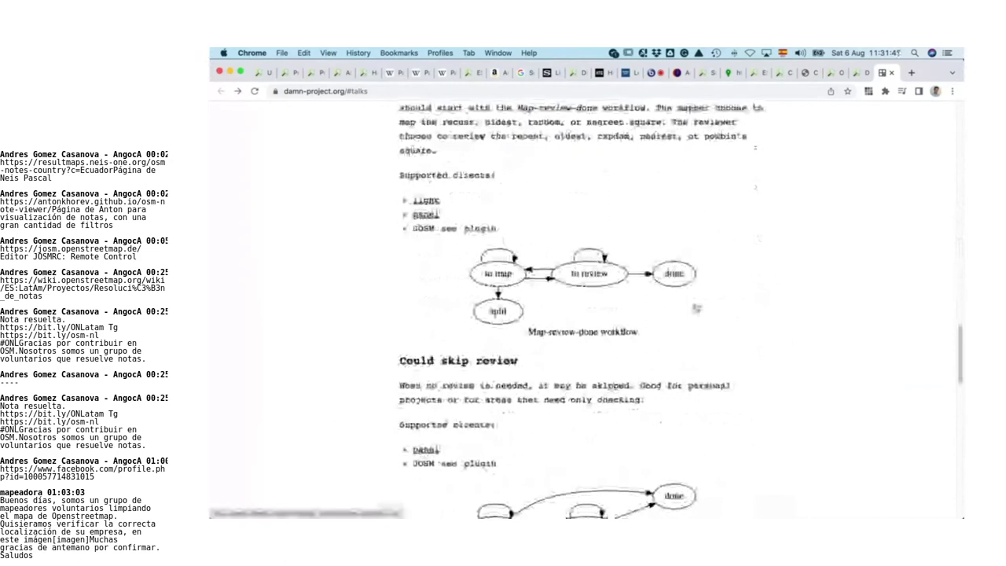
{"action": "scroll", "coordinate": [695, 307], "scroll_direction": "down", "scroll_amount": 6}
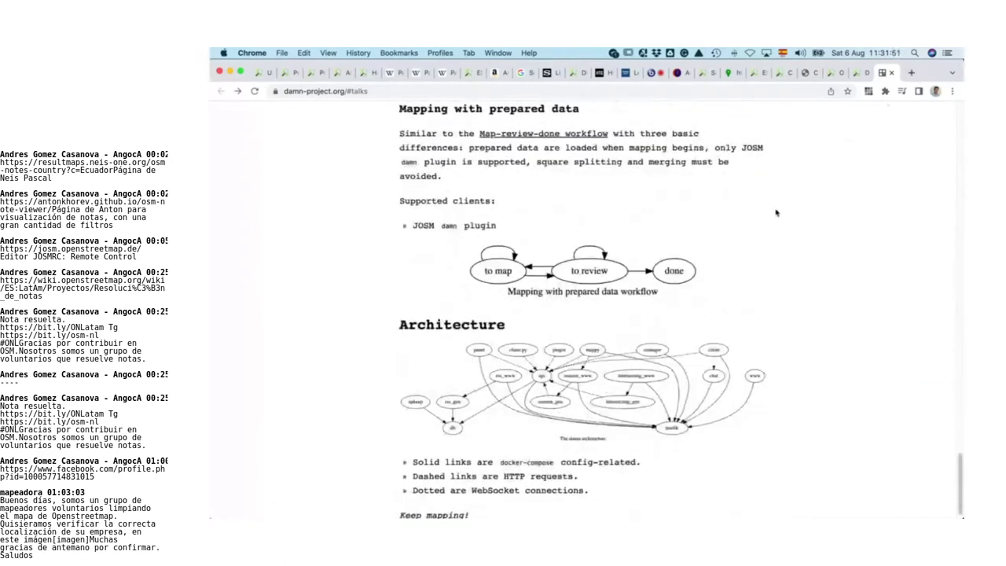
{"action": "scroll", "coordinate": [777, 213], "scroll_direction": "down", "scroll_amount": 1}
{"action": "scroll", "coordinate": [777, 213], "scroll_direction": "up", "scroll_amount": 4}
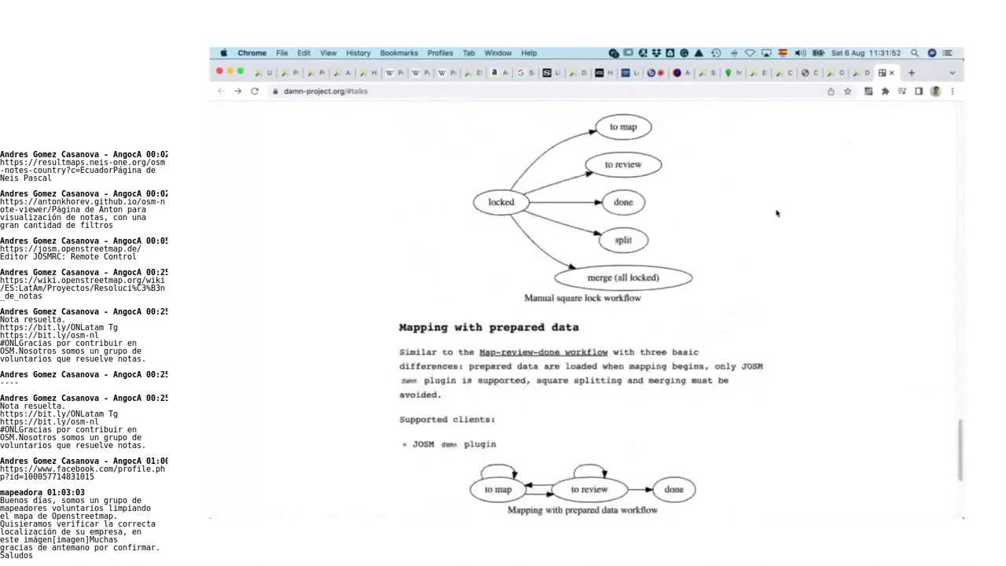
{"action": "scroll", "coordinate": [776, 213], "scroll_direction": "up", "scroll_amount": 1}
{"action": "scroll", "coordinate": [776, 213], "scroll_direction": "up", "scroll_amount": 2}
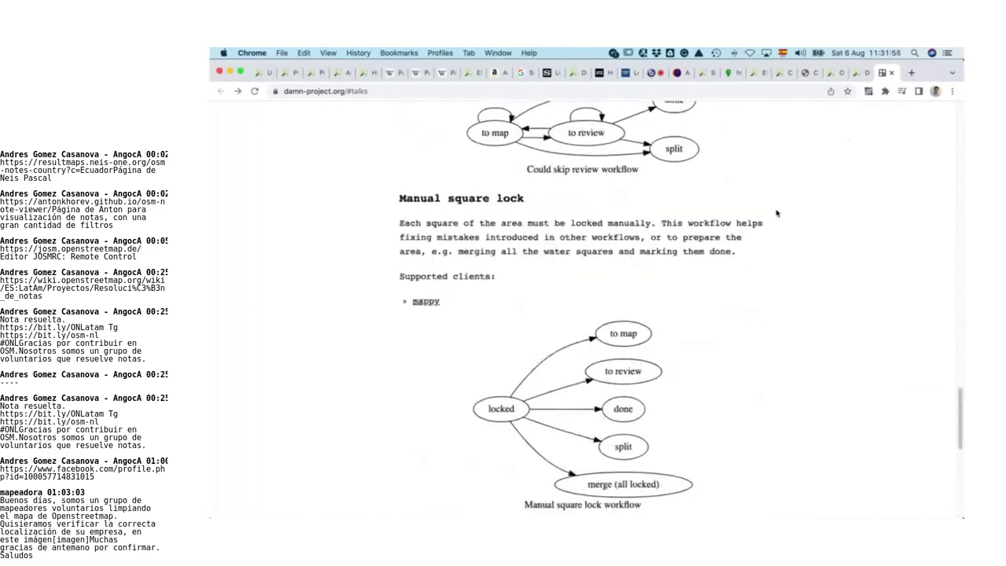
{"action": "scroll", "coordinate": [776, 213], "scroll_direction": "up", "scroll_amount": 4}
{"action": "scroll", "coordinate": [777, 213], "scroll_direction": "up", "scroll_amount": 7}
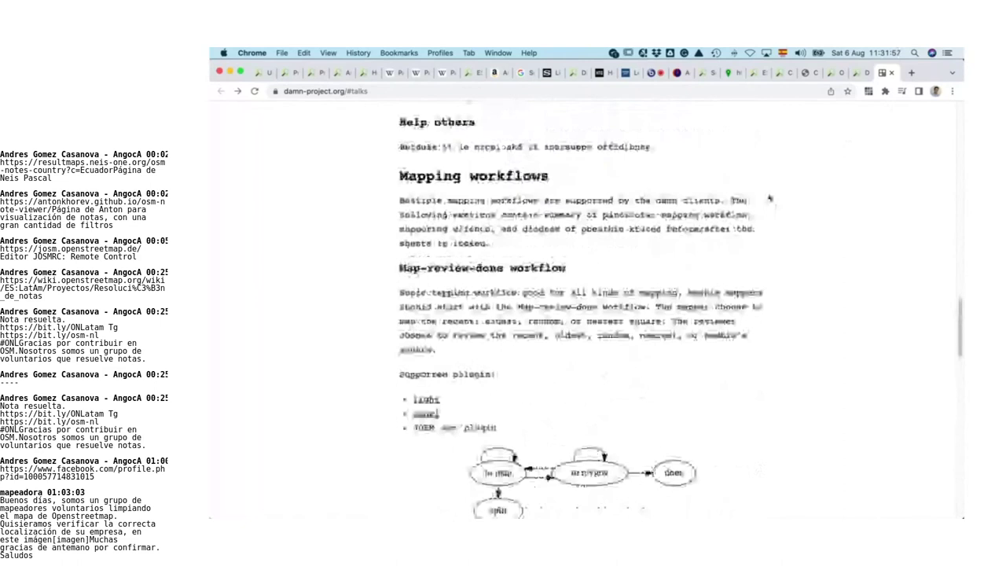
{"action": "scroll", "coordinate": [769, 199], "scroll_direction": "up", "scroll_amount": 3}
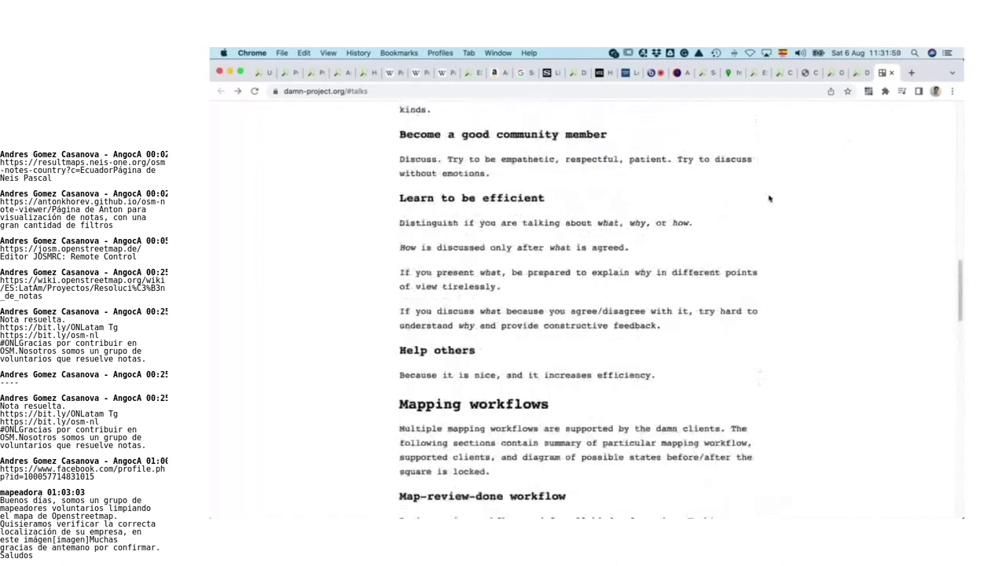
{"action": "scroll", "coordinate": [769, 198], "scroll_direction": "up", "scroll_amount": 5}
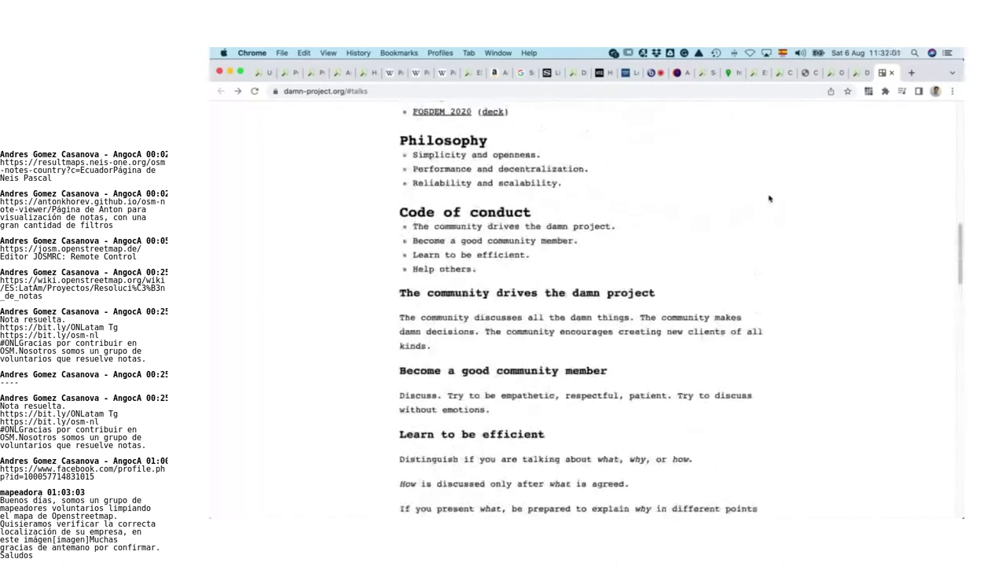
{"action": "scroll", "coordinate": [770, 199], "scroll_direction": "up", "scroll_amount": 3}
Step: Open weeklyosm.eu in a new browser tab and search the site for "damn"
{"action": "left_click", "coordinate": [911, 72]}
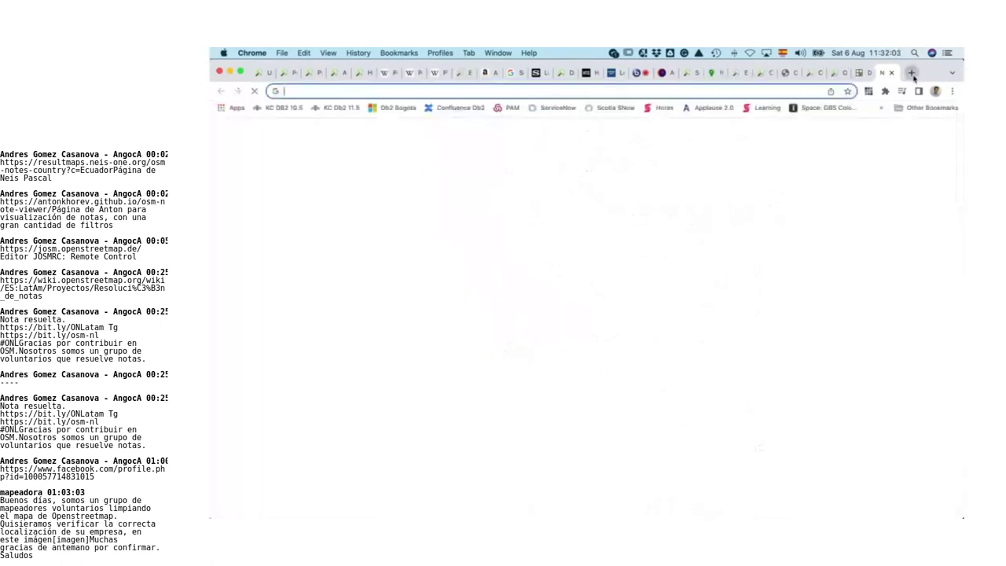
{"action": "type", "text": "wee"}
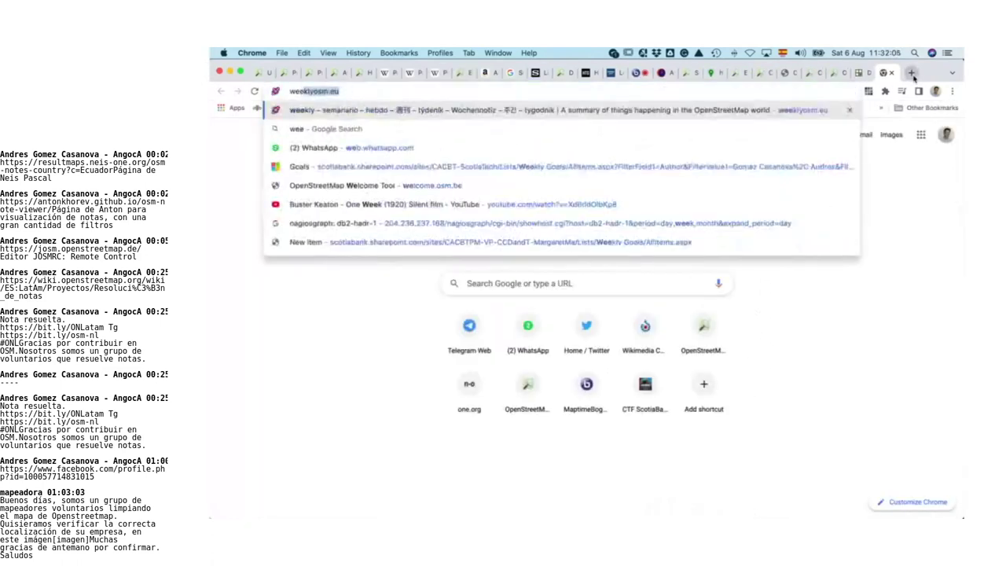
{"action": "key", "text": "Return"}
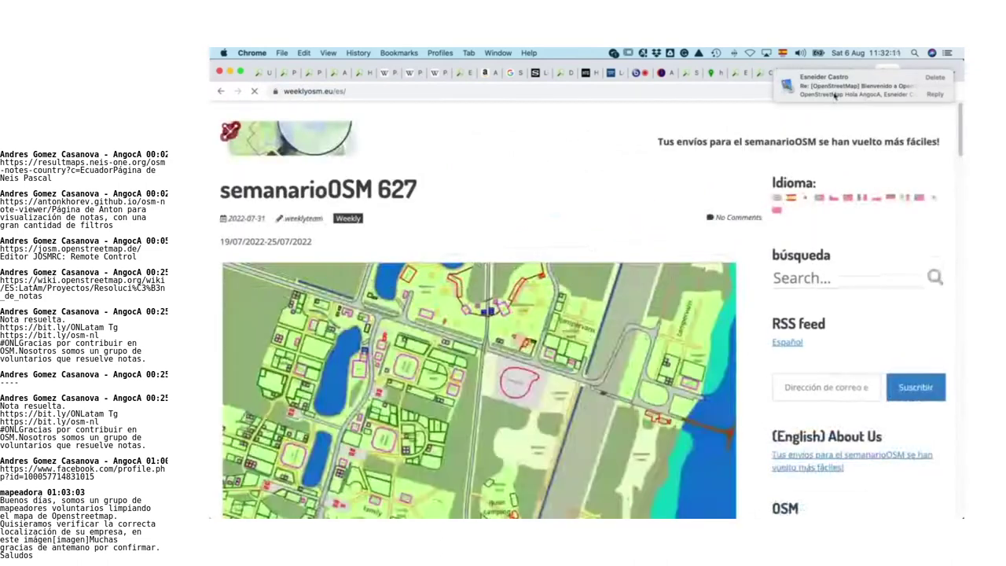
{"action": "left_click", "coordinate": [835, 279]}
{"action": "type", "text": "damn"}
{"action": "key", "text": "Return"}
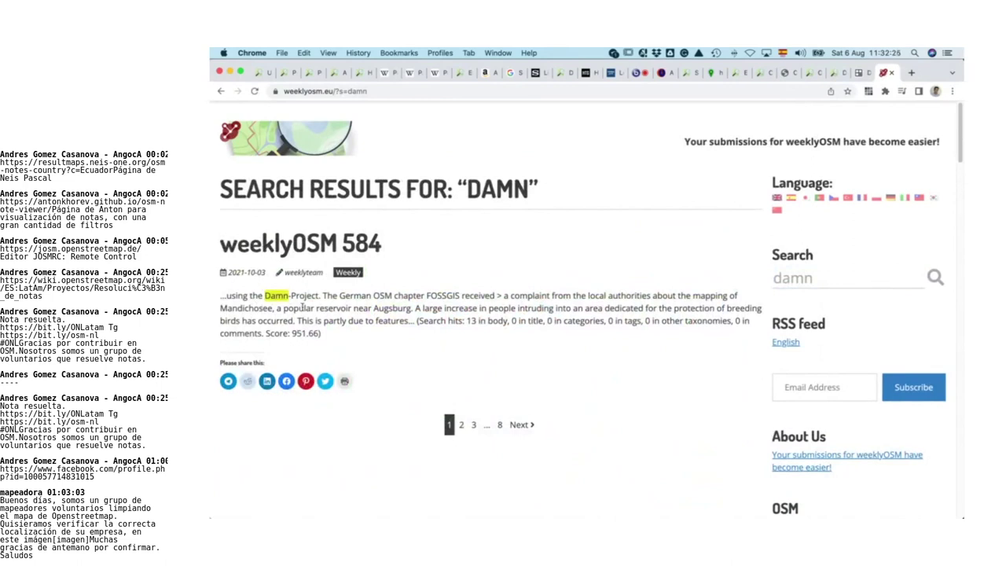
Step: Open the weeklyOSM 584 issue from the search results and find "damn" within the page
{"action": "left_click_drag", "start_coordinate": [250, 296], "coordinate": [243, 296]}
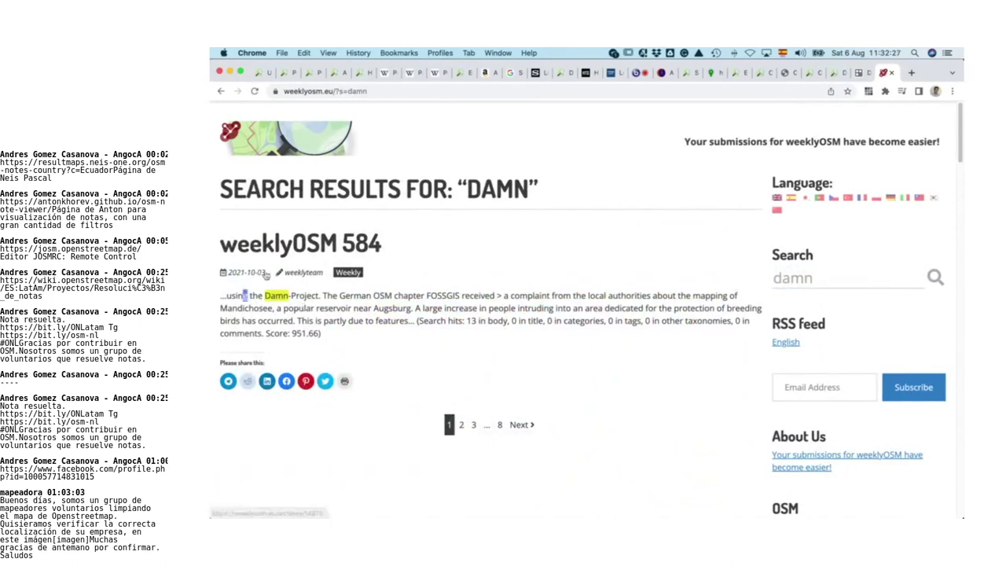
{"action": "left_click", "coordinate": [287, 244]}
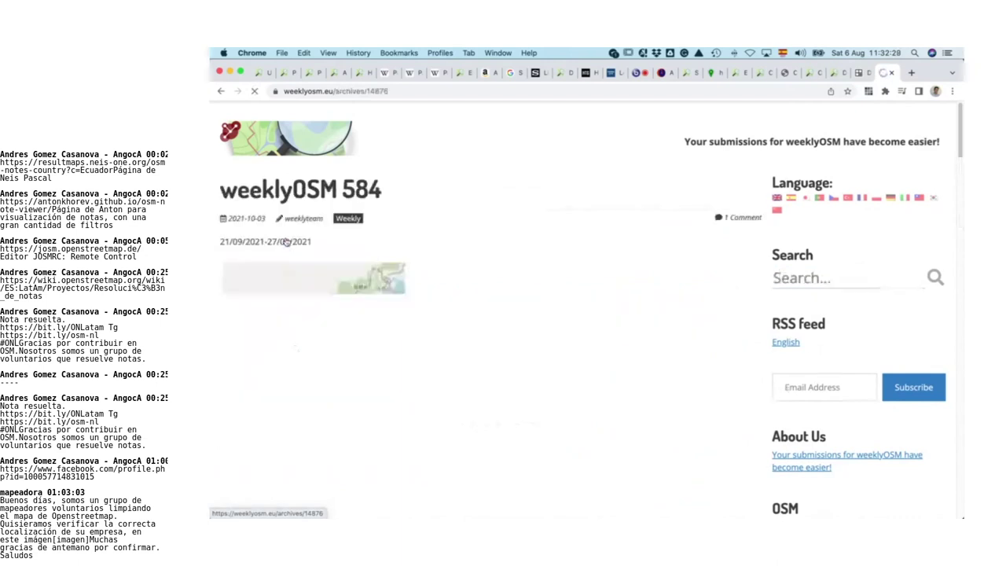
{"action": "key", "text": "super+f"}
{"action": "type", "text": "dem"}
{"action": "type", "text": "n"}
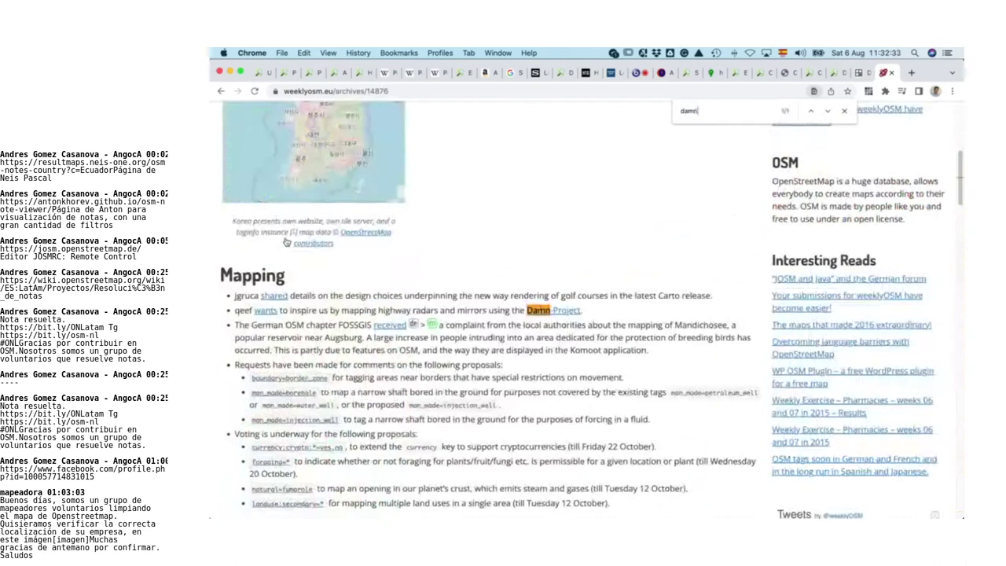
Step: Highlight the Damn-Project entry in the Mapping section and the publication date of the weeklyOSM 584 issue
{"action": "left_click_drag", "start_coordinate": [282, 311], "coordinate": [498, 312]}
{"action": "left_click", "coordinate": [445, 313]}
{"action": "left_click_drag", "start_coordinate": [385, 312], "coordinate": [437, 311]}
{"action": "scroll", "coordinate": [437, 312], "scroll_direction": "up", "scroll_amount": 6}
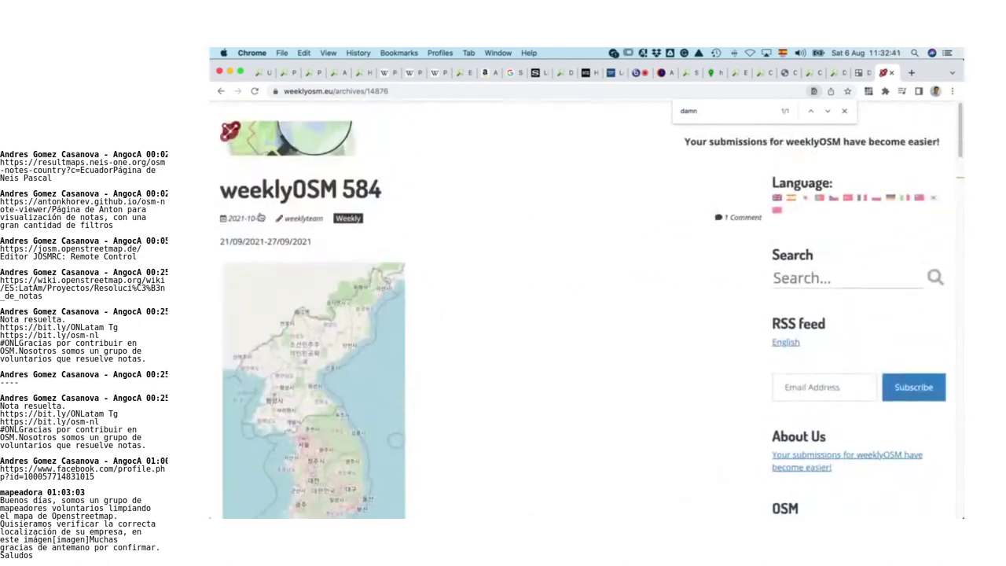
{"action": "left_click_drag", "start_coordinate": [268, 220], "coordinate": [223, 223]}
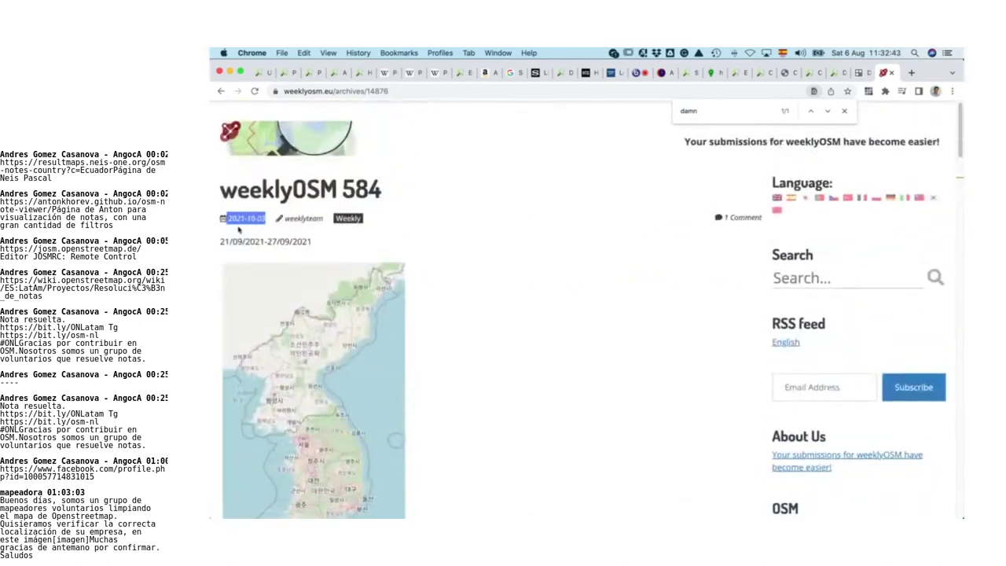
{"action": "left_click_drag", "start_coordinate": [392, 91], "coordinate": [331, 92]}
{"action": "key", "text": "BackSpace"}
{"action": "key", "text": "Home"}
{"action": "type", "text": "site:"}
{"action": "key", "text": "End"}
{"action": "type", "text": "da"}
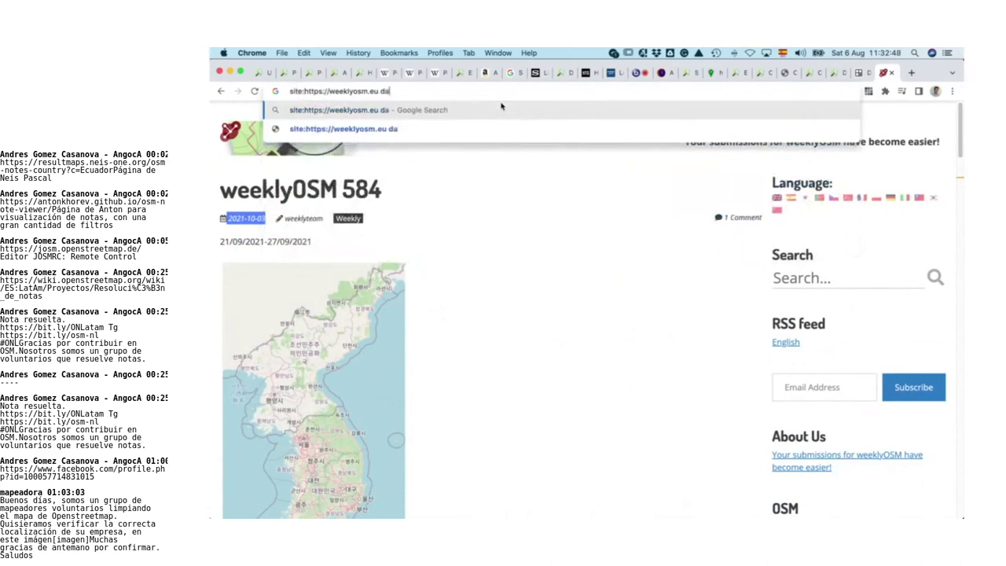
{"action": "type", "text": "mn"}
{"action": "key", "text": "Return"}
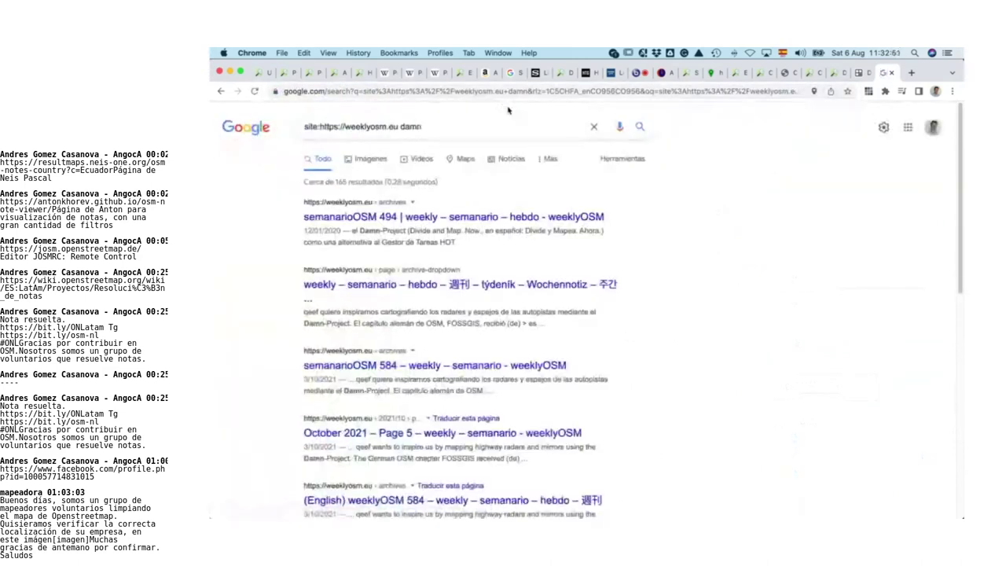
Step: Switch to JOSM, view the imagery preferences with the available imagery providers, and close them unchanged
{"action": "mouse_move", "coordinate": [633, 515]}
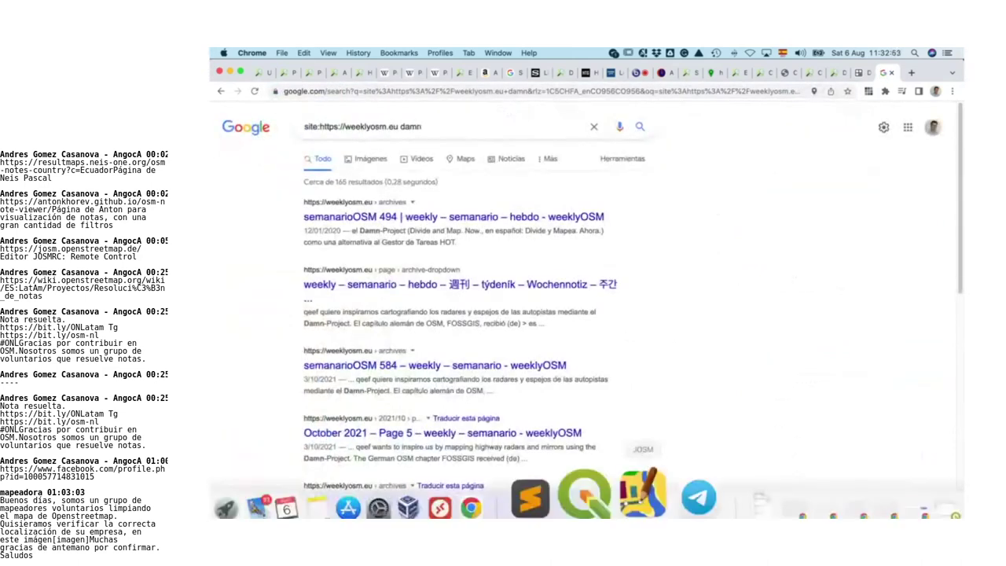
{"action": "left_click", "coordinate": [634, 495]}
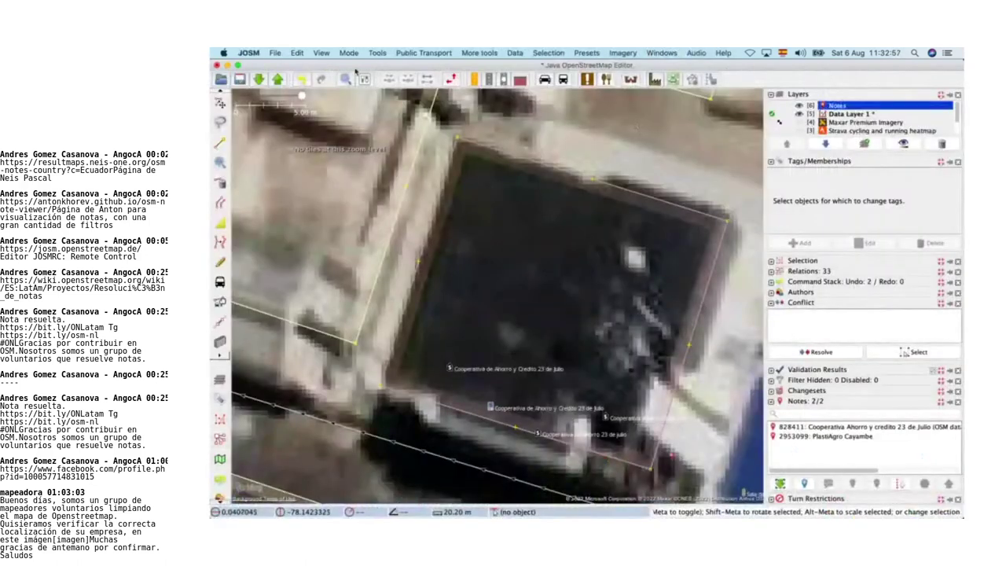
{"action": "left_click", "coordinate": [297, 53]}
{"action": "mouse_move", "coordinate": [322, 53]}
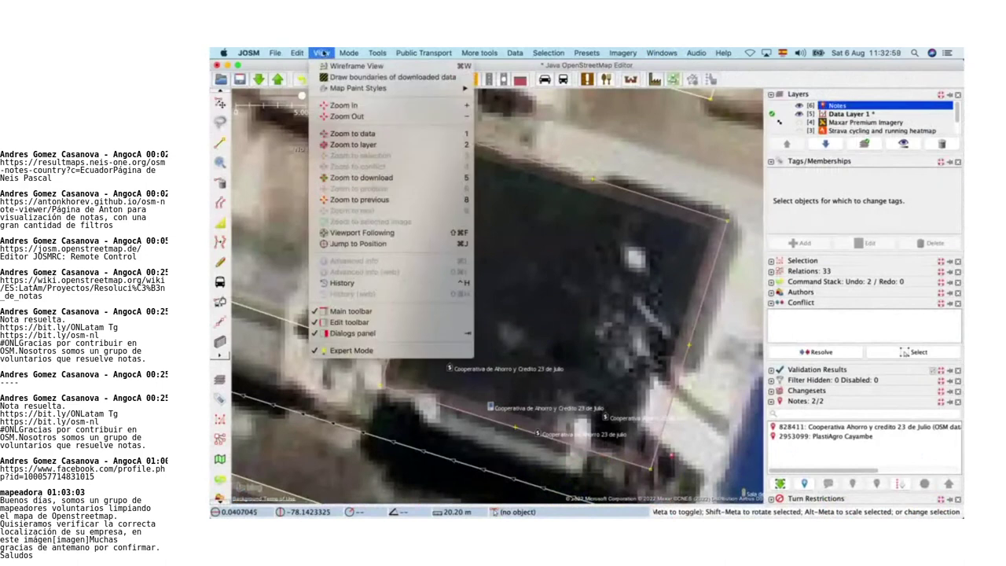
{"action": "mouse_move", "coordinate": [548, 53]}
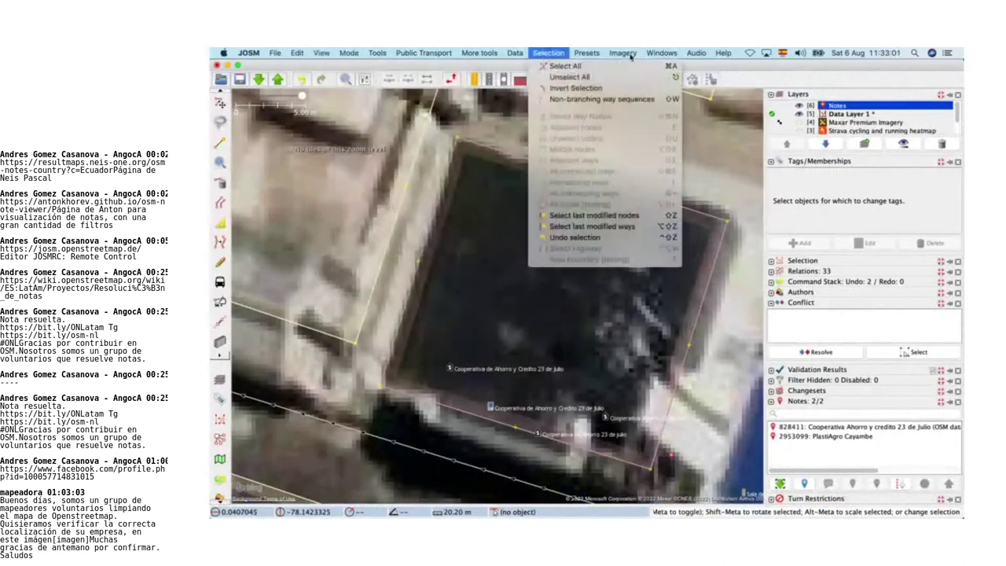
{"action": "mouse_move", "coordinate": [609, 53]}
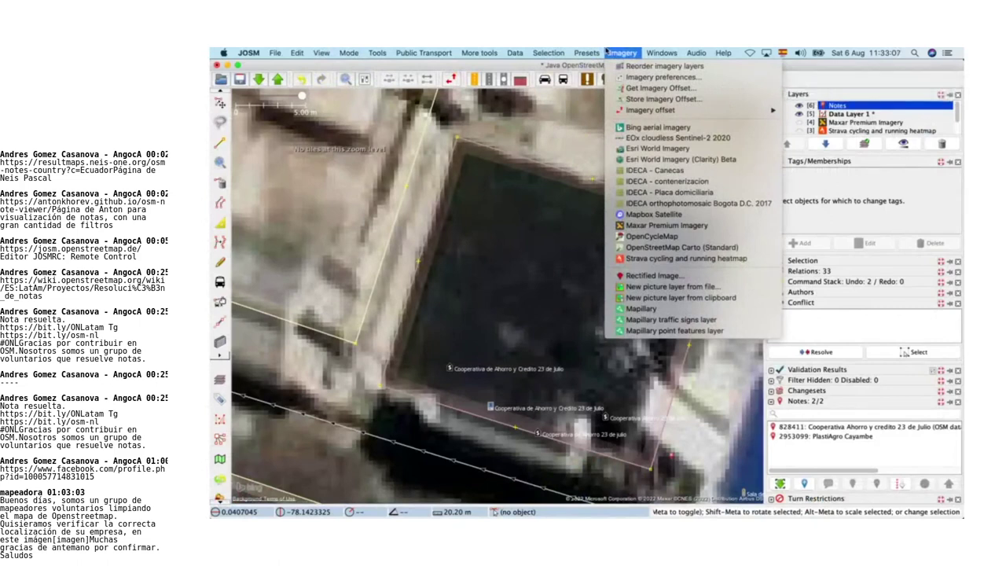
{"action": "left_click", "coordinate": [647, 77]}
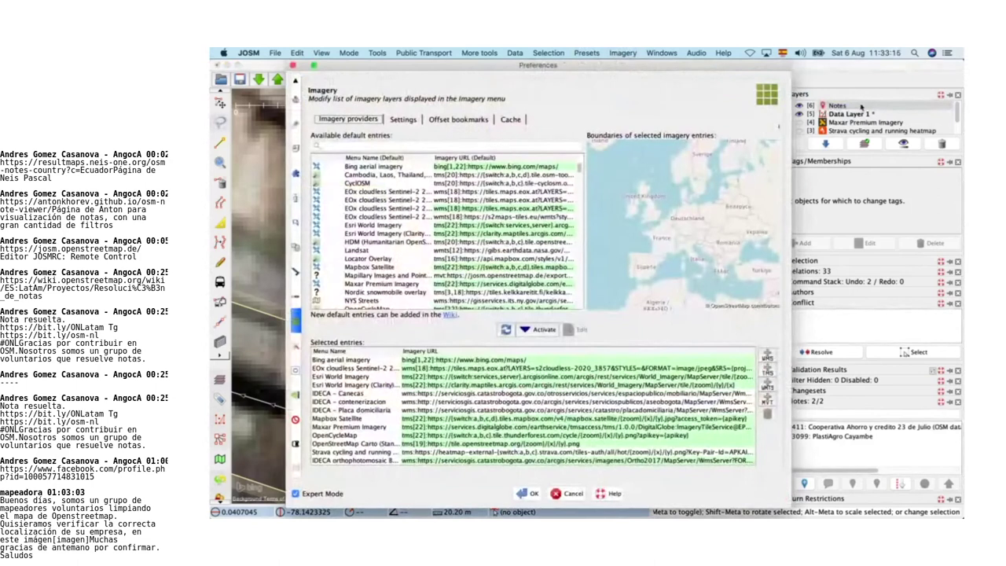
{"action": "left_click", "coordinate": [292, 65]}
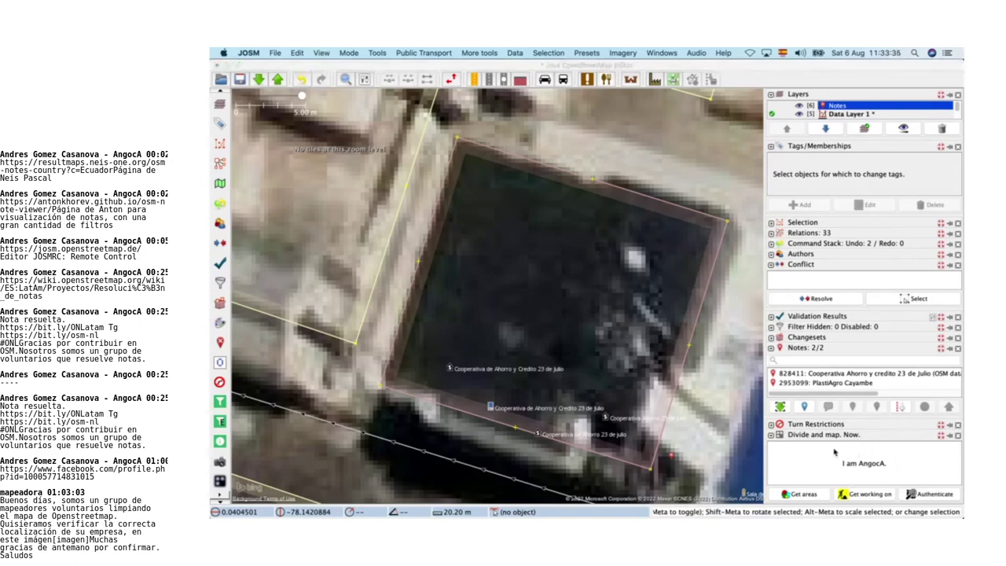
Step: Switch to Chrome and open the damn project's client from its home page
{"action": "key", "text": "super+Tab"}
{"action": "left_click", "coordinate": [860, 72]}
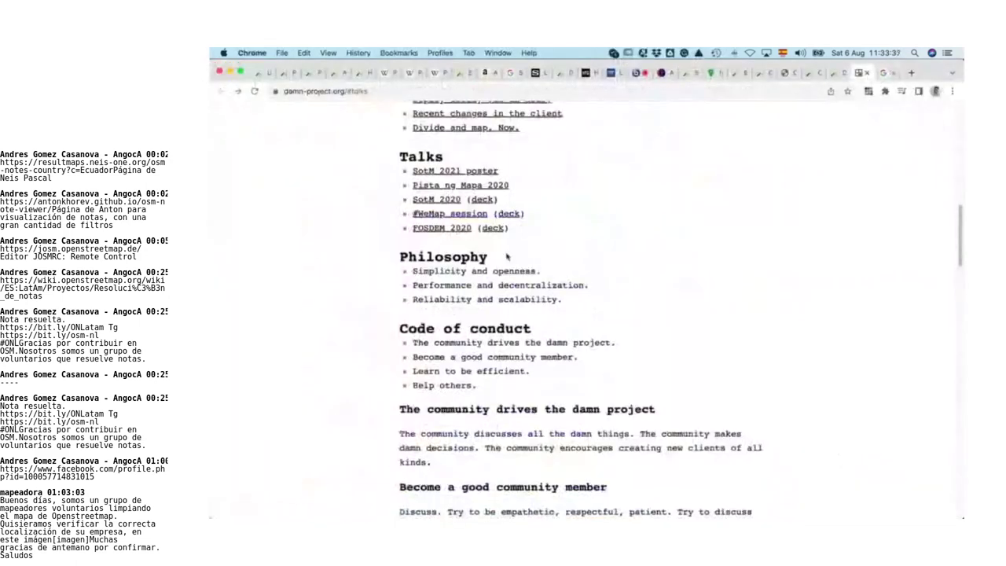
{"action": "scroll", "coordinate": [472, 275], "scroll_direction": "up", "scroll_amount": 5}
{"action": "left_click", "coordinate": [487, 216]}
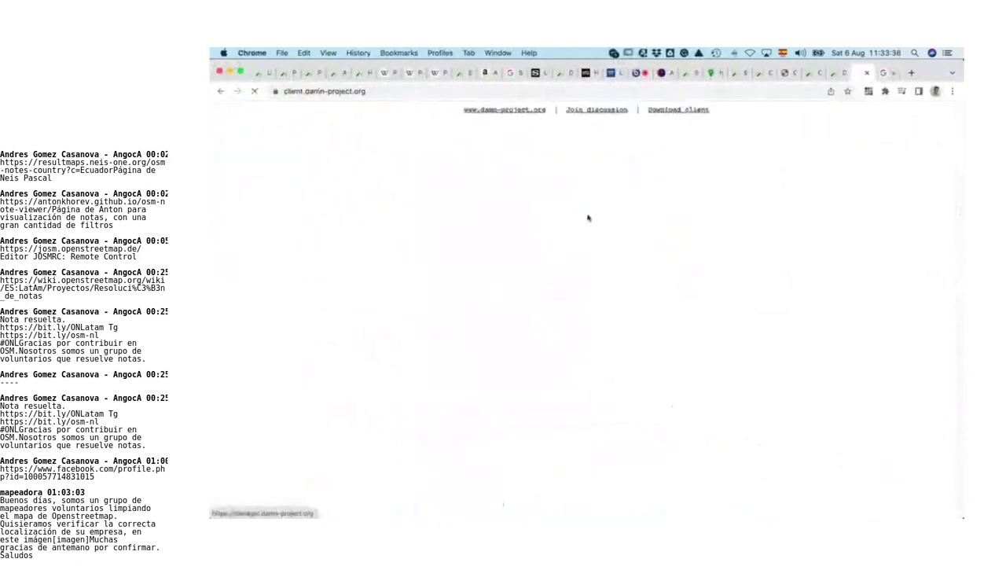
Step: Switch back to JOSM, get the areas in Divide and map. Now., and look through the list
{"action": "key", "text": "super+Tab"}
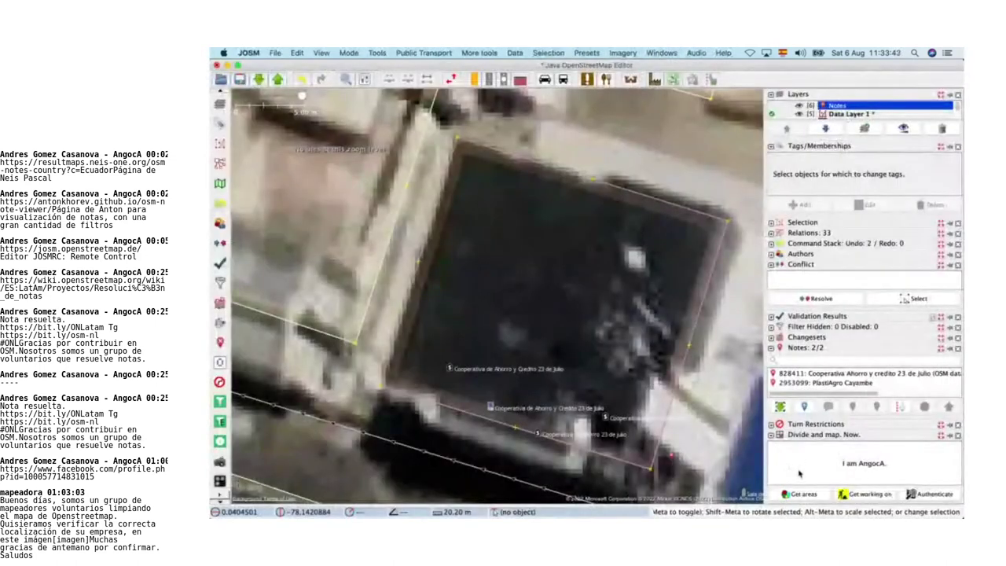
{"action": "left_click", "coordinate": [806, 494]}
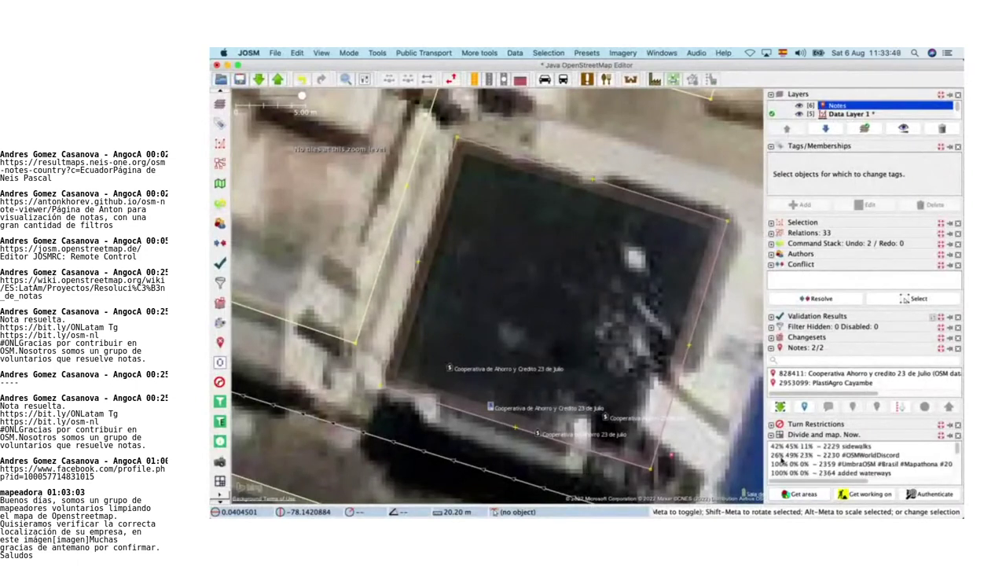
{"action": "scroll", "coordinate": [868, 467], "scroll_direction": "down", "scroll_amount": 10}
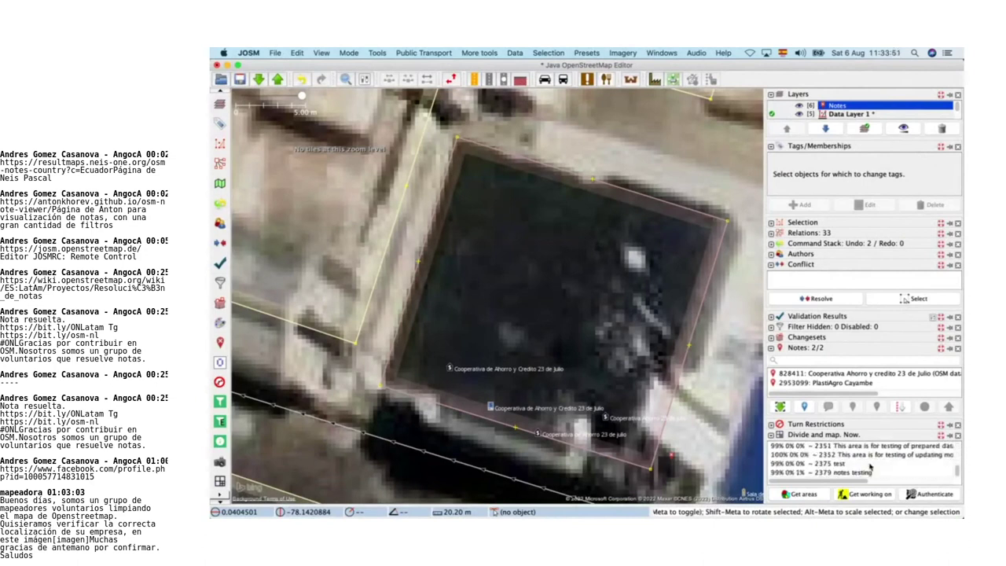
{"action": "scroll", "coordinate": [870, 467], "scroll_direction": "up", "scroll_amount": 10}
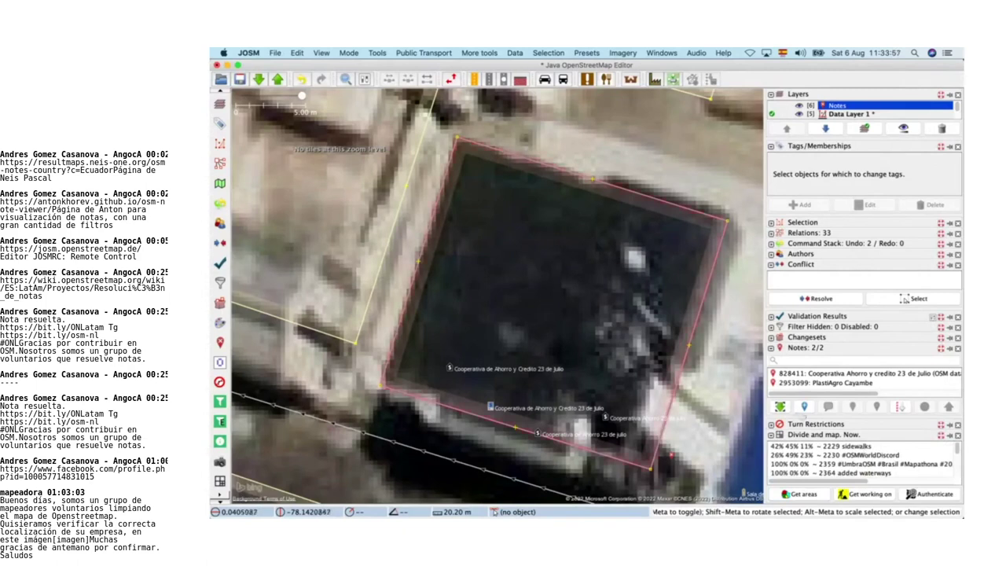
Step: Open area 2229 sidewalks in Divide and map. Now. and read its mapping instructions
{"action": "left_click", "coordinate": [860, 445]}
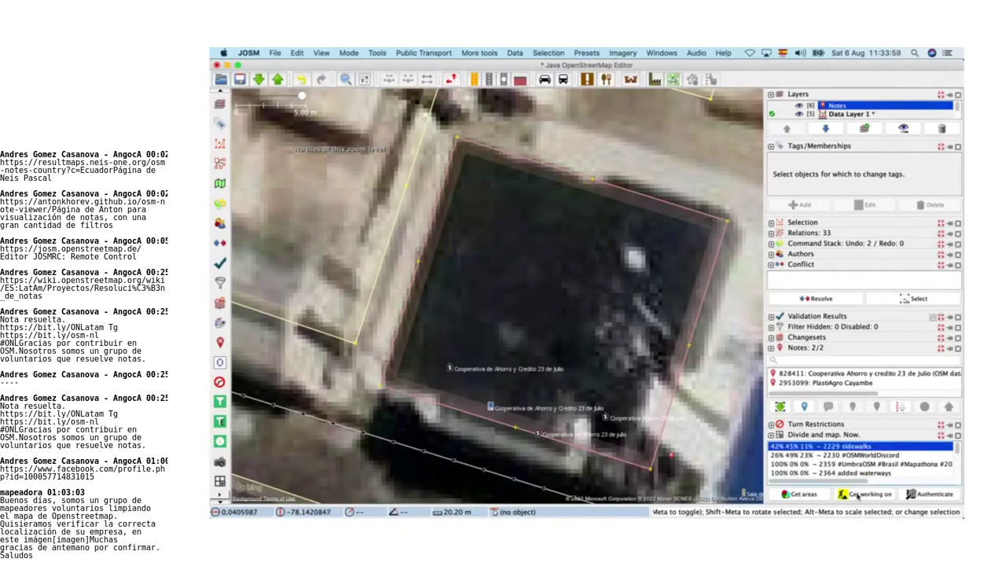
{"action": "double_click", "coordinate": [846, 448]}
{"action": "scroll", "coordinate": [849, 454], "scroll_direction": "down", "scroll_amount": 3}
{"action": "scroll", "coordinate": [851, 456], "scroll_direction": "down", "scroll_amount": 3}
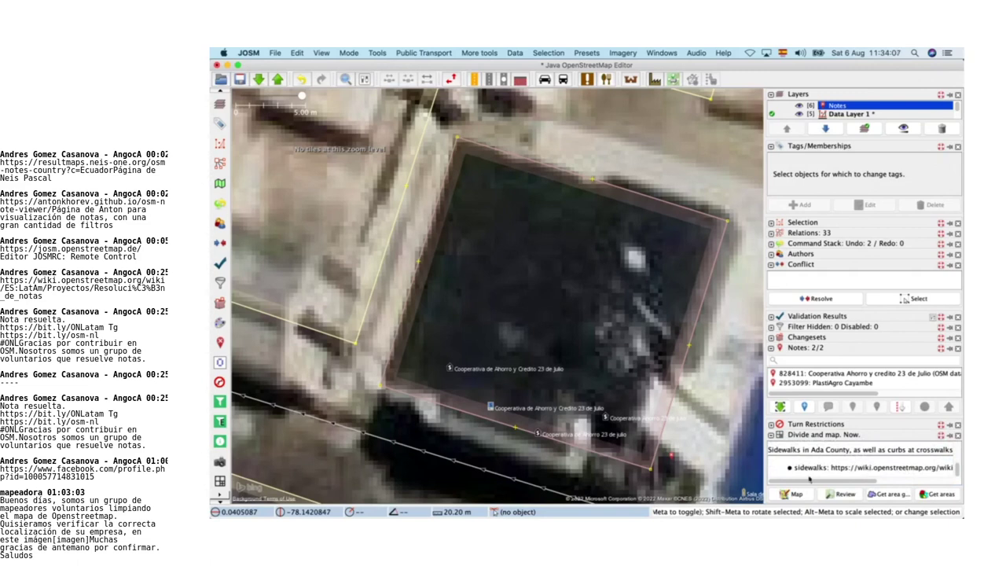
Step: Start mapping a square of the sidewalks area, downloading its data, and review the square's instructions
{"action": "left_click", "coordinate": [793, 493]}
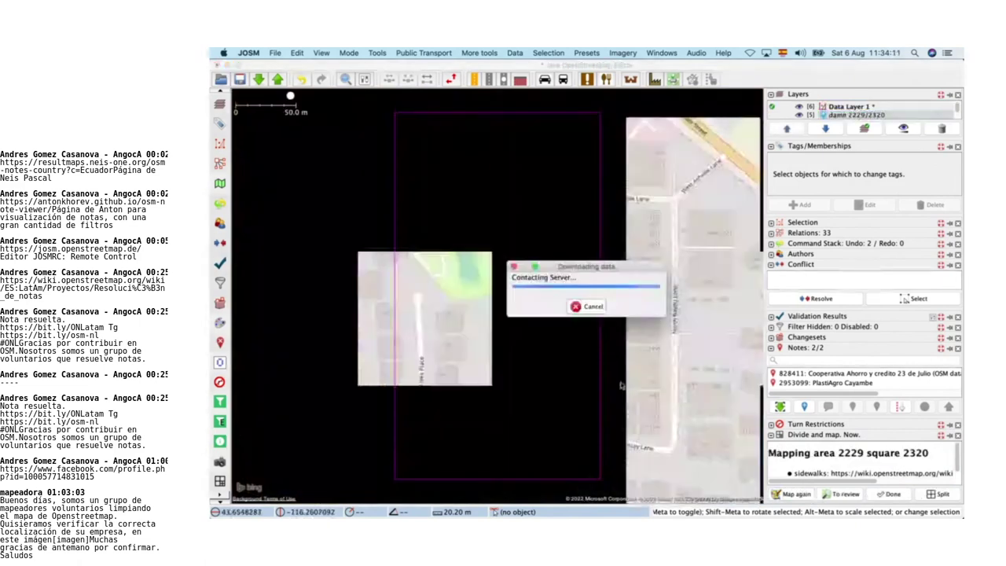
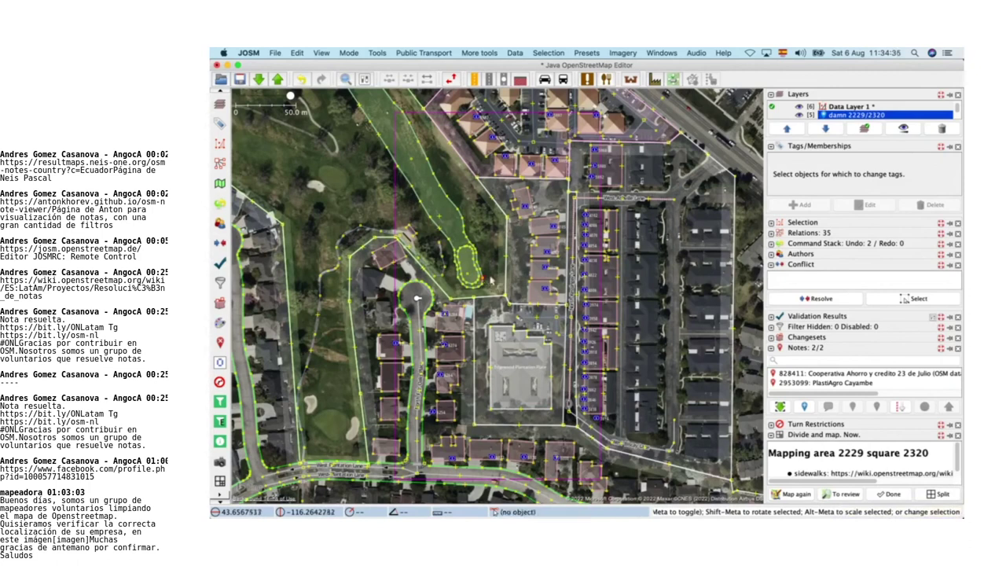
{"action": "scroll", "coordinate": [866, 464], "scroll_direction": "down", "scroll_amount": 2}
{"action": "scroll", "coordinate": [865, 464], "scroll_direction": "down", "scroll_amount": 1}
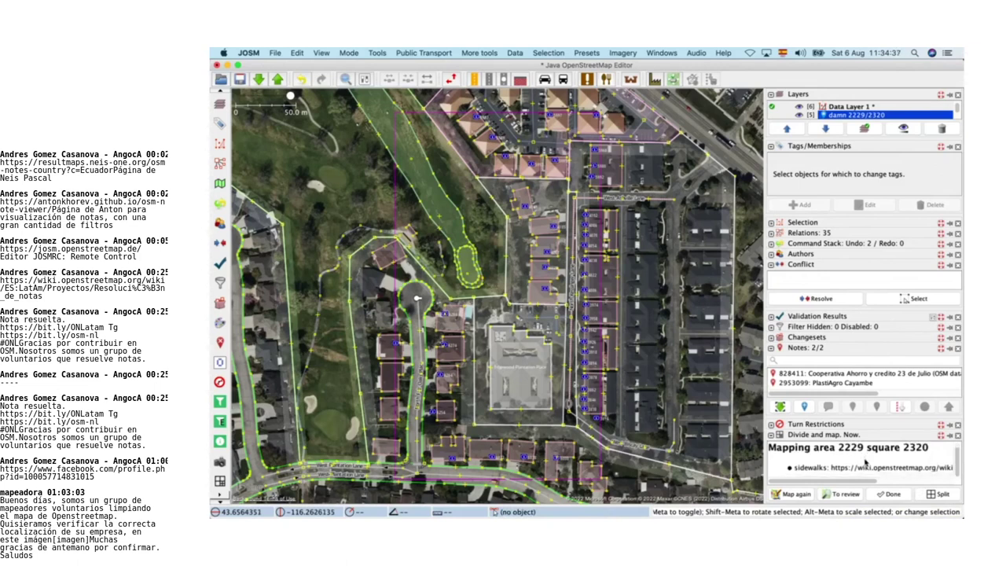
Step: Return to Chrome's Google results for "damn" on weeklyosm.eu and examine the first page, highlighting the Damn-Project mentions
{"action": "key", "text": "super+Tab"}
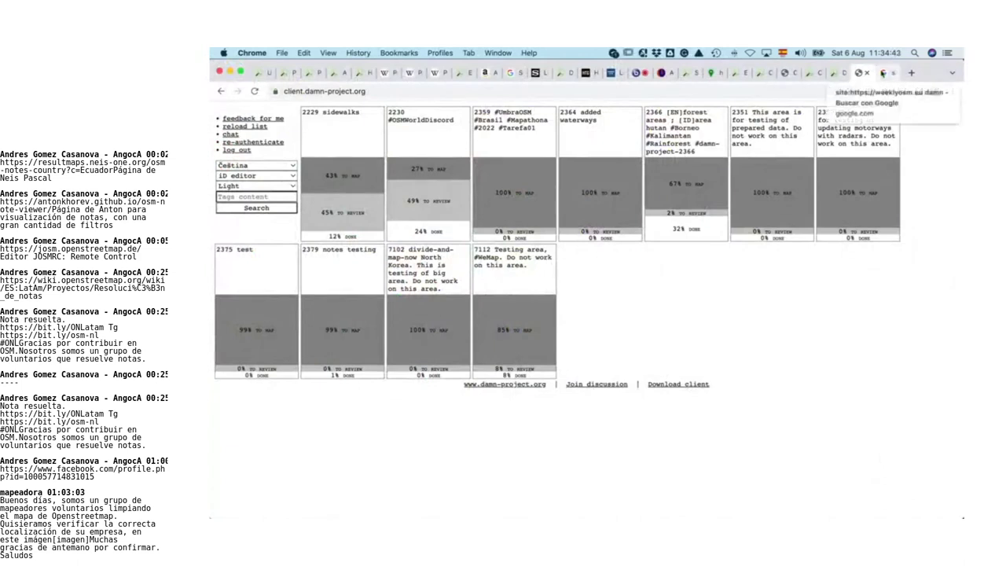
{"action": "left_click", "coordinate": [882, 73]}
{"action": "scroll", "coordinate": [656, 299], "scroll_direction": "down", "scroll_amount": 3}
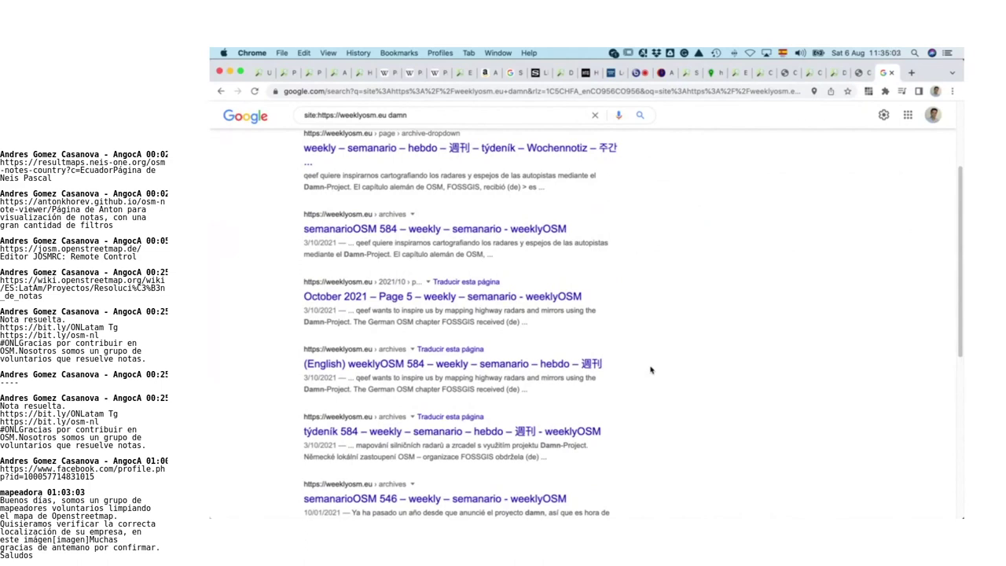
{"action": "scroll", "coordinate": [424, 225], "scroll_direction": "up", "scroll_amount": 3}
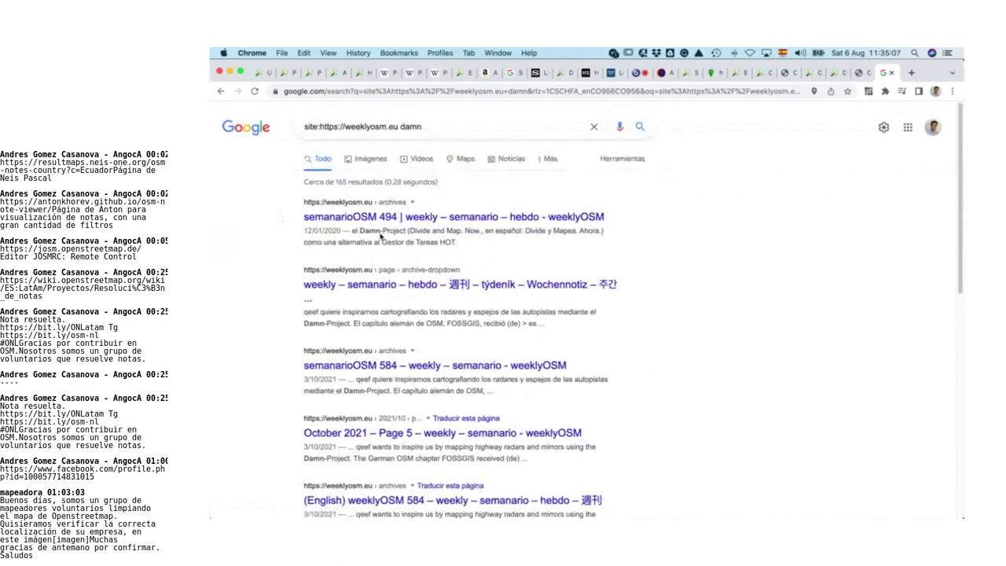
{"action": "scroll", "coordinate": [401, 236], "scroll_direction": "down", "scroll_amount": 3}
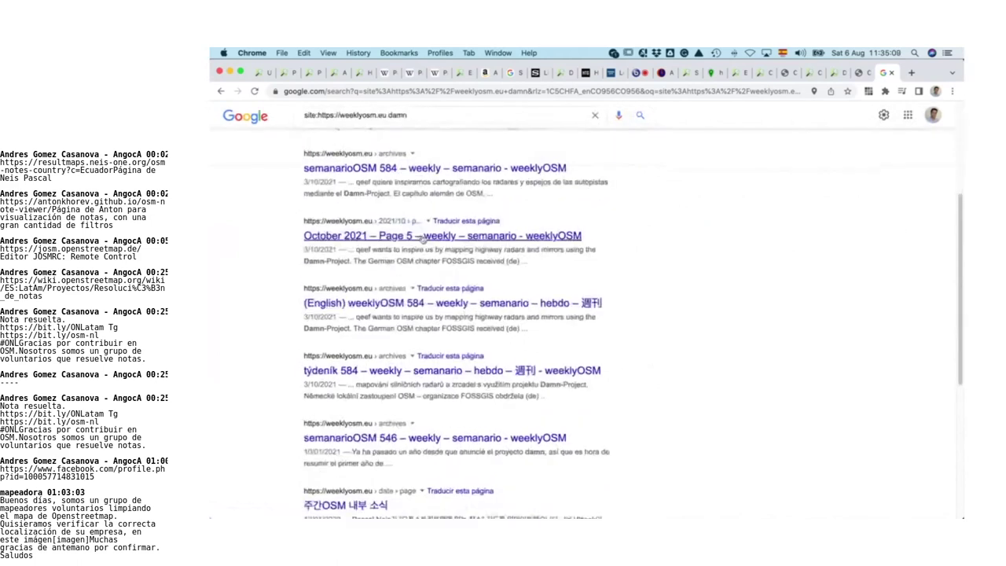
{"action": "left_click_drag", "start_coordinate": [304, 257], "coordinate": [369, 260]}
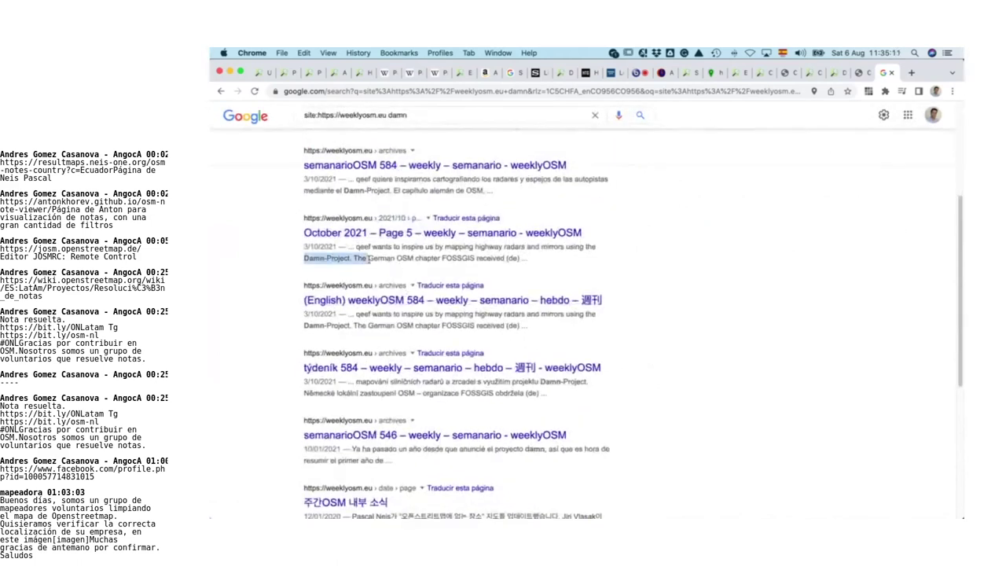
{"action": "scroll", "coordinate": [453, 255], "scroll_direction": "down", "scroll_amount": 1}
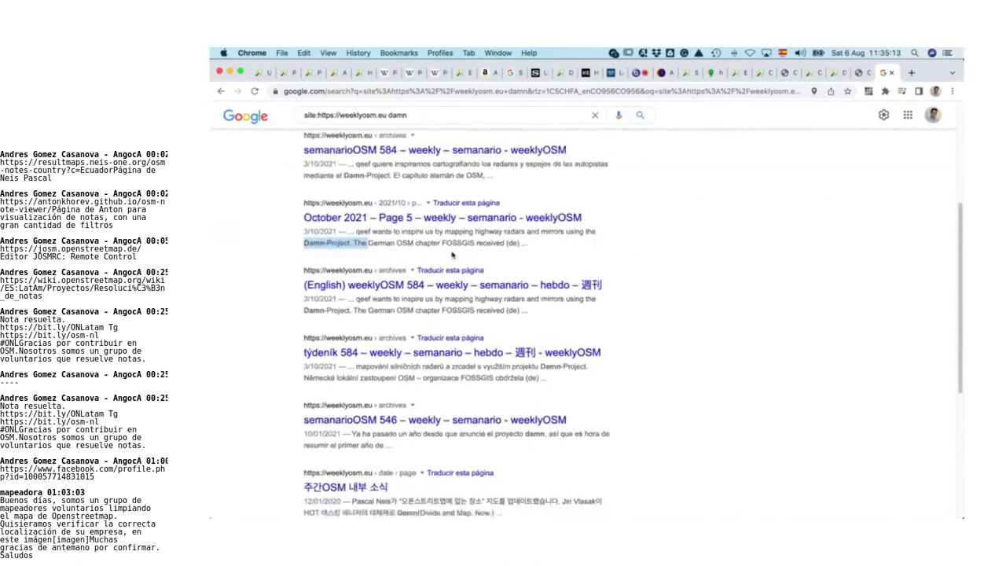
{"action": "left_click_drag", "start_coordinate": [304, 310], "coordinate": [369, 309]}
{"action": "scroll", "coordinate": [414, 334], "scroll_direction": "down", "scroll_amount": 1}
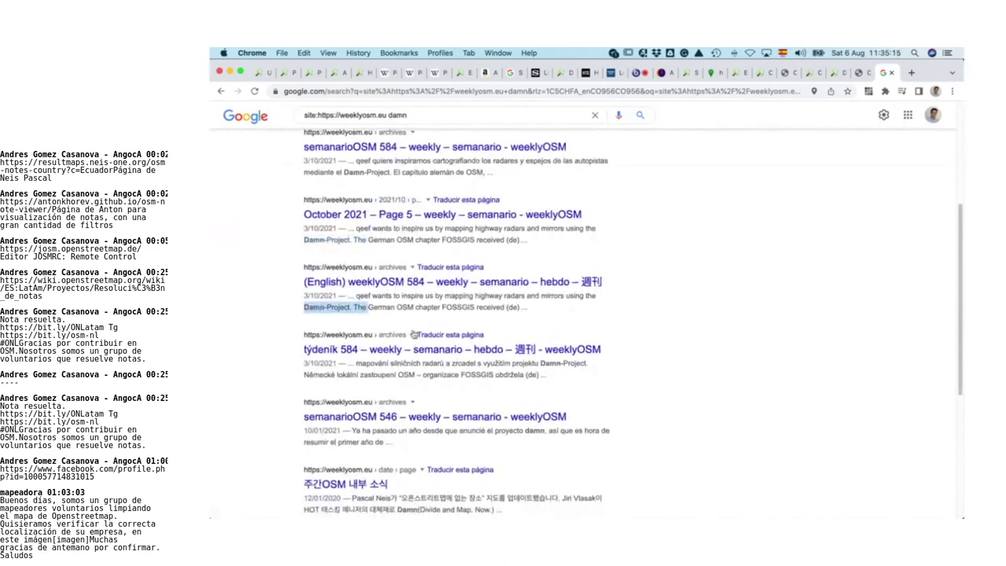
{"action": "scroll", "coordinate": [413, 334], "scroll_direction": "down", "scroll_amount": 5}
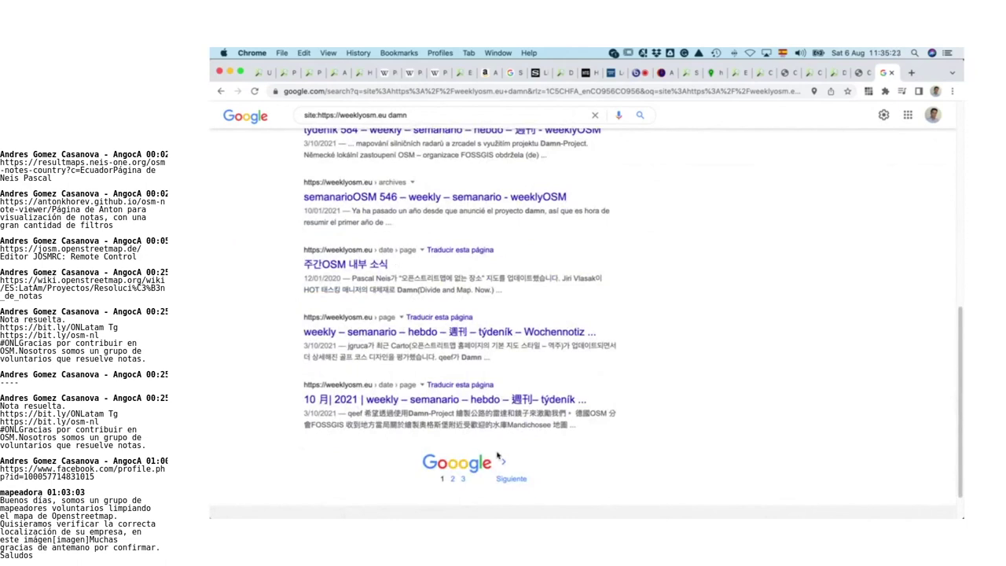
Step: Examine the second page of Google results, then switch briefly to the loaded square in JOSM and back to Chrome
{"action": "left_click", "coordinate": [521, 479]}
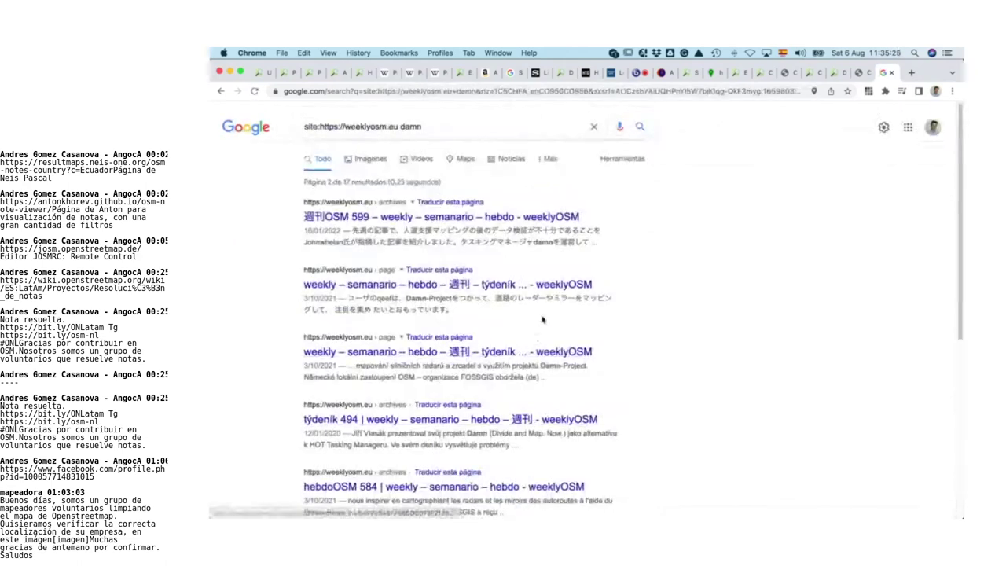
{"action": "scroll", "coordinate": [541, 315], "scroll_direction": "down", "scroll_amount": 2}
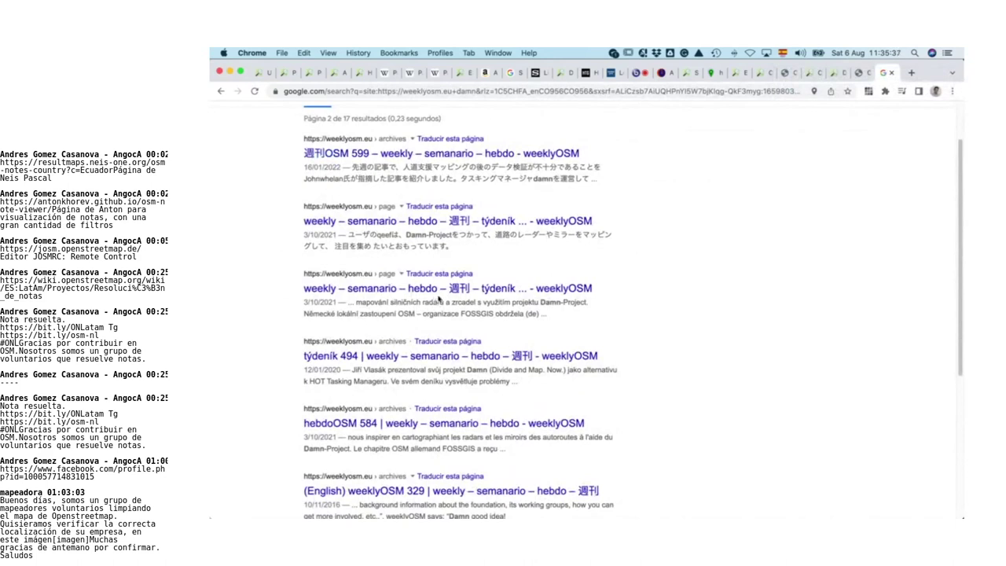
{"action": "scroll", "coordinate": [434, 299], "scroll_direction": "down", "scroll_amount": 5}
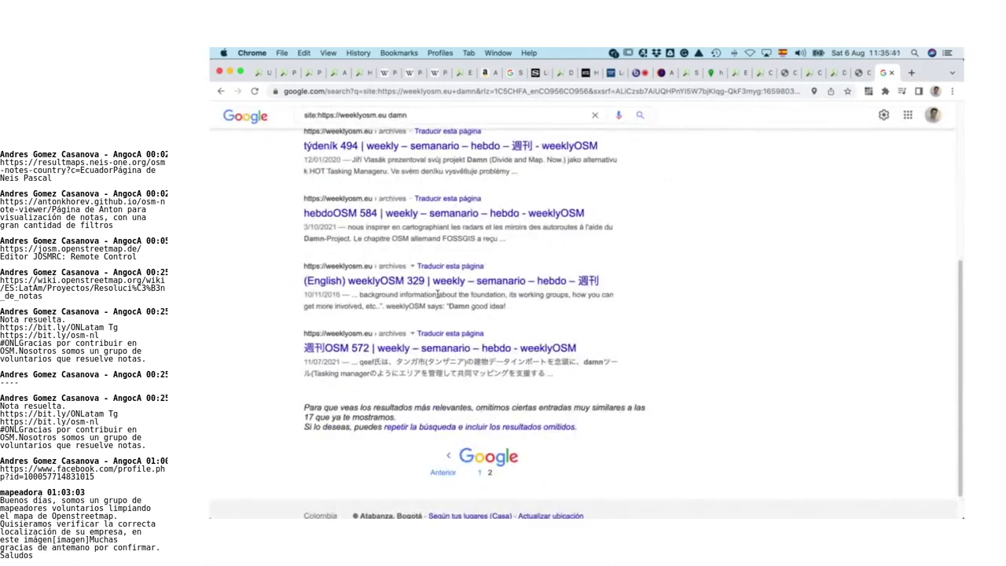
{"action": "key", "text": "super+Tab"}
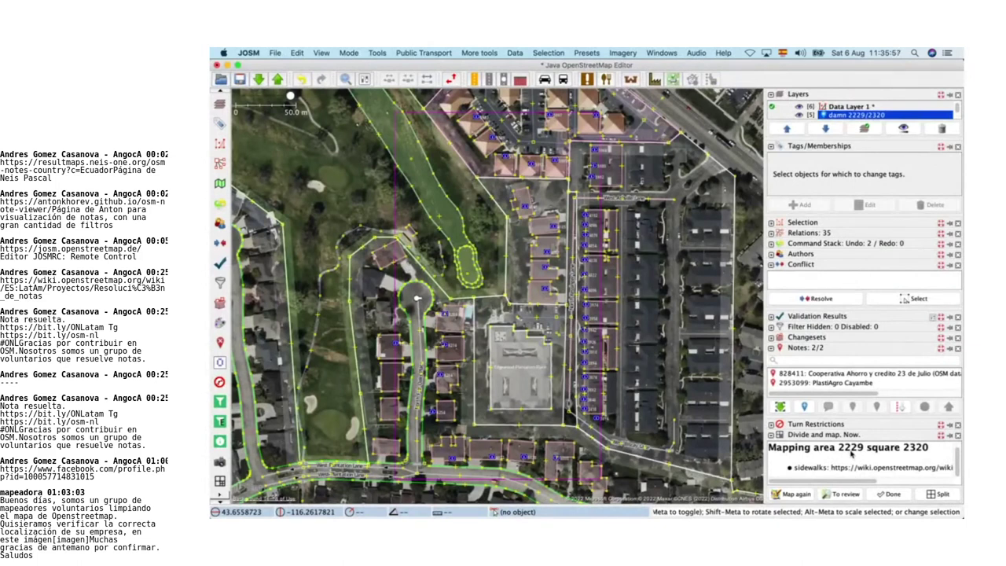
{"action": "key", "text": "super+Tab"}
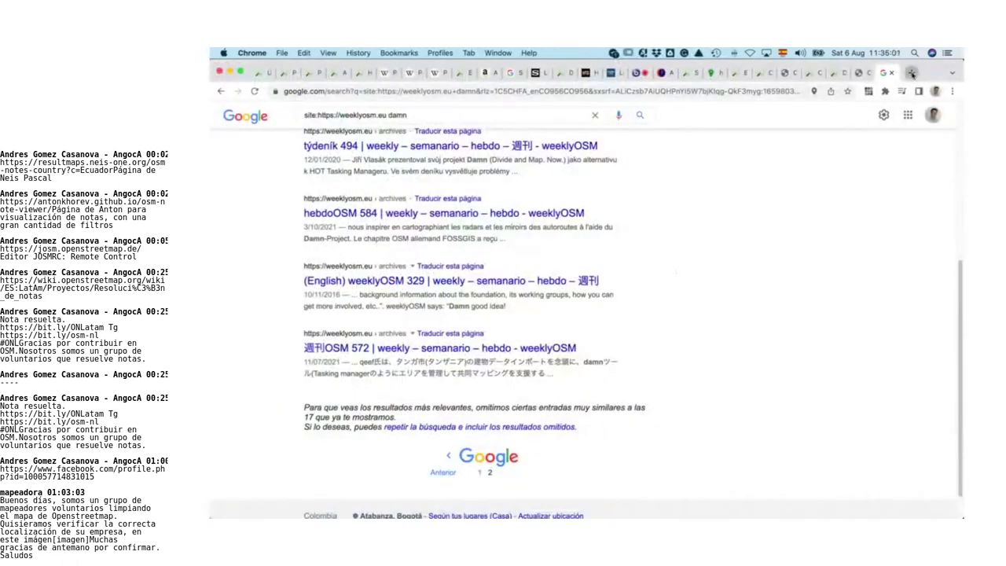
Step: Open damn-project.gitlab.io in a new tab and check the Divide and map. Now. home page
{"action": "left_click", "coordinate": [910, 72]}
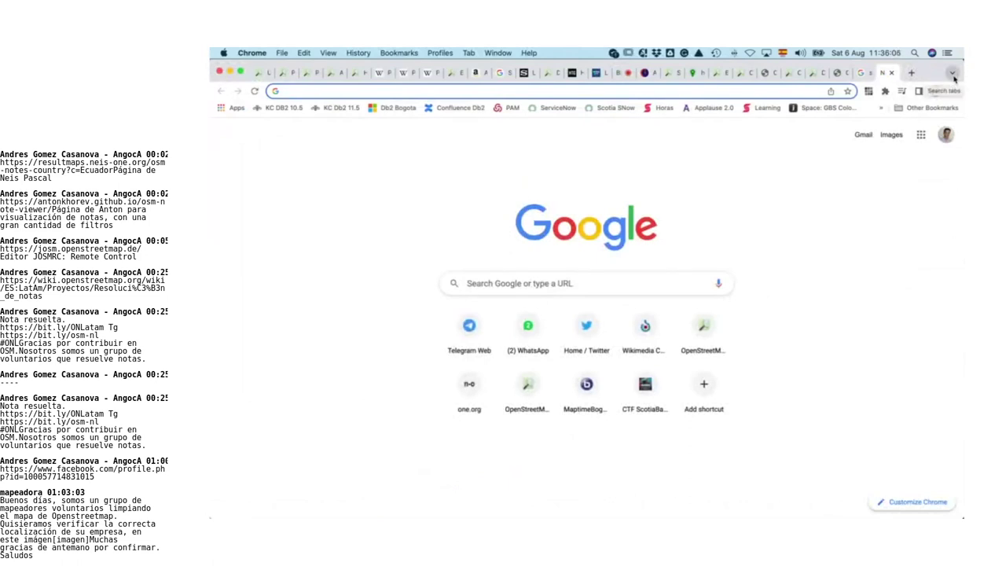
{"action": "type", "text": "damn"}
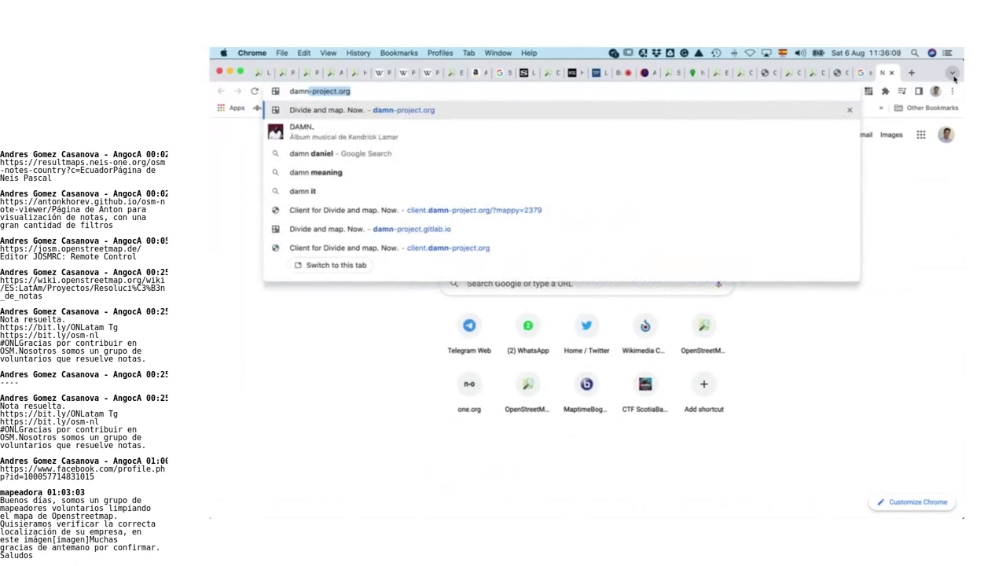
{"action": "key", "text": "Down"}
{"action": "key", "text": "Down"}
{"action": "key", "text": "Down"}
{"action": "key", "text": "Down"}
{"action": "key", "text": "Down"}
{"action": "key", "text": "Down"}
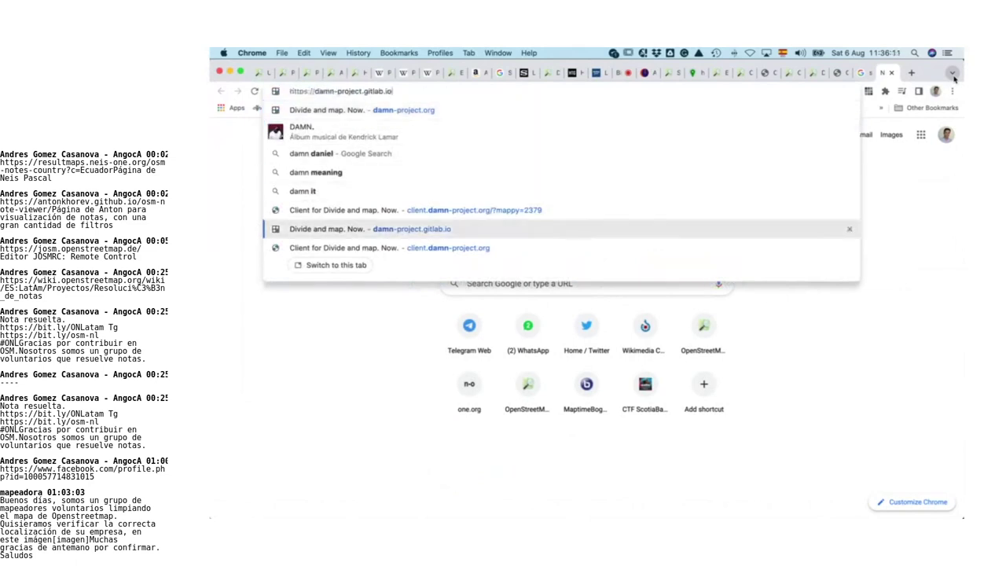
{"action": "key", "text": "Return"}
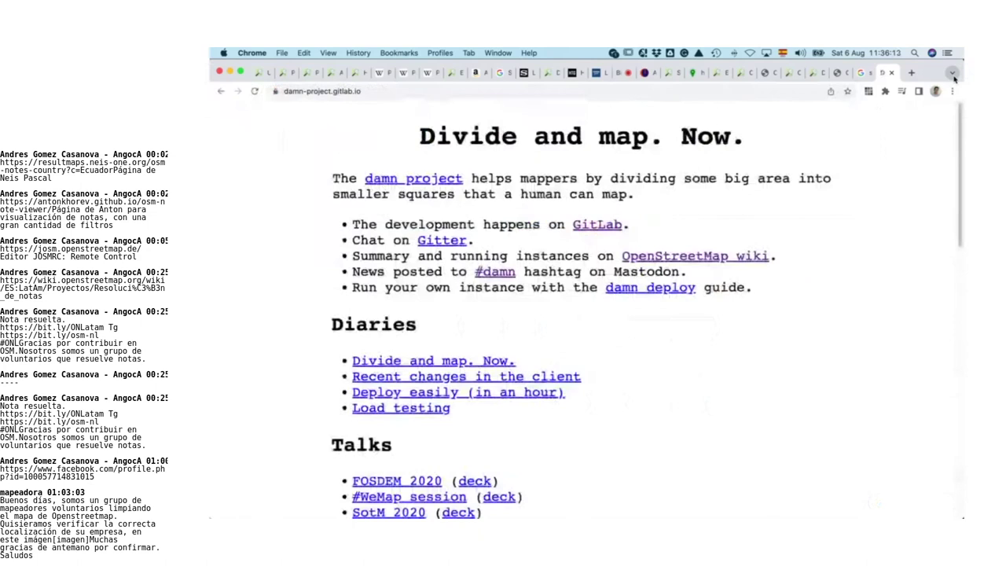
{"action": "key", "text": "super+f"}
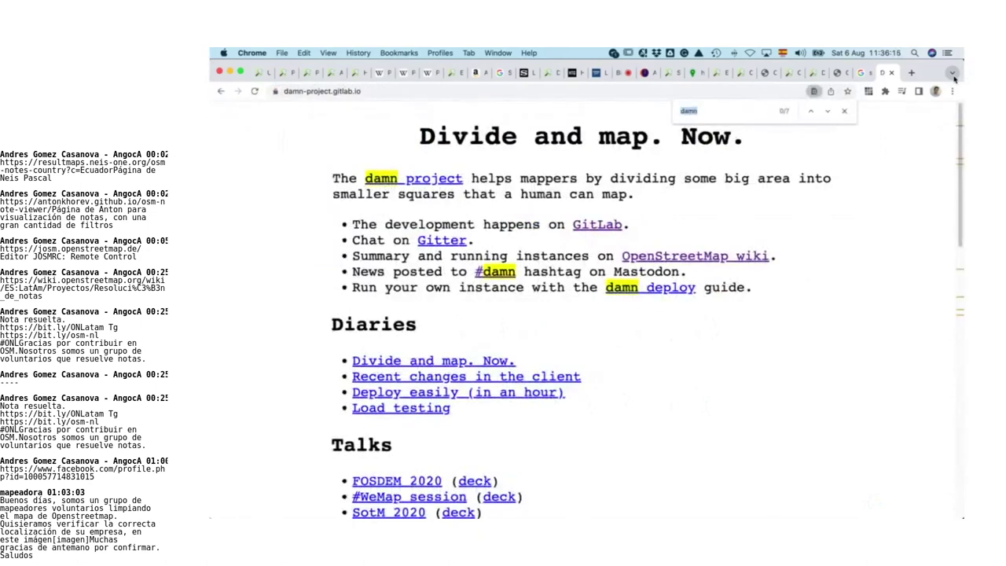
{"action": "key", "text": "Escape"}
{"action": "left_click", "coordinate": [694, 92]}
{"action": "type", "text": "damn"}
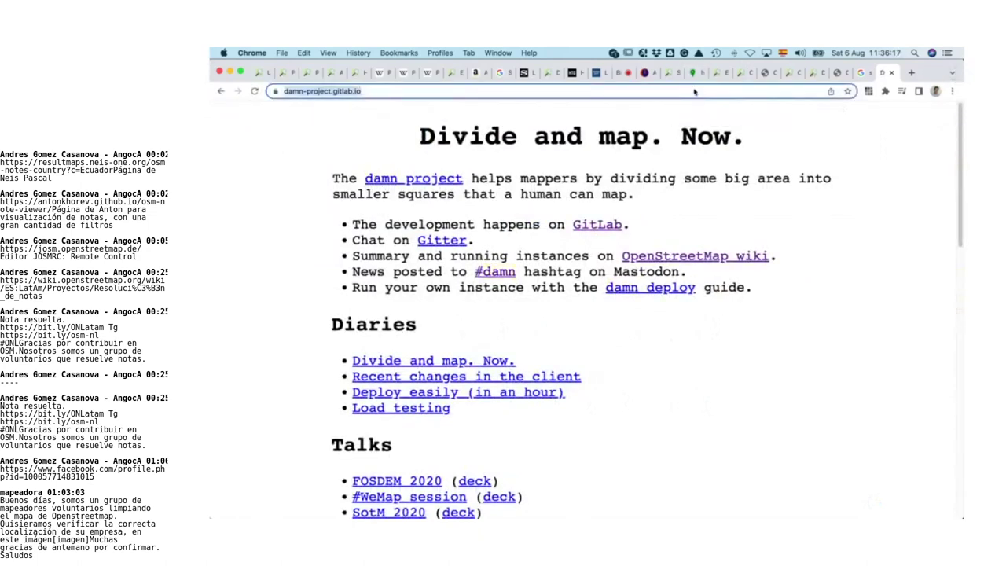
{"action": "key", "text": "BackSpace"}
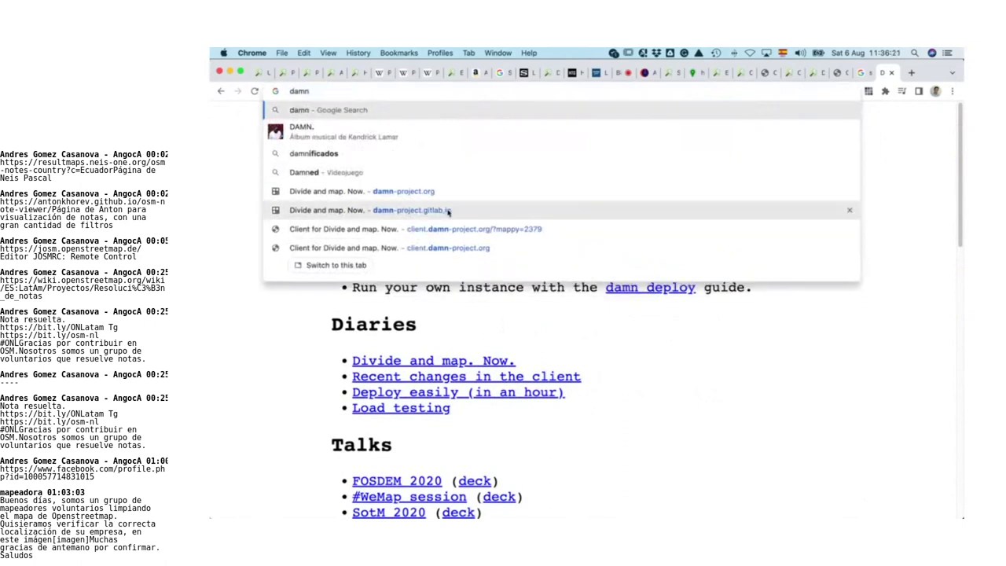
{"action": "left_click", "coordinate": [491, 249]}
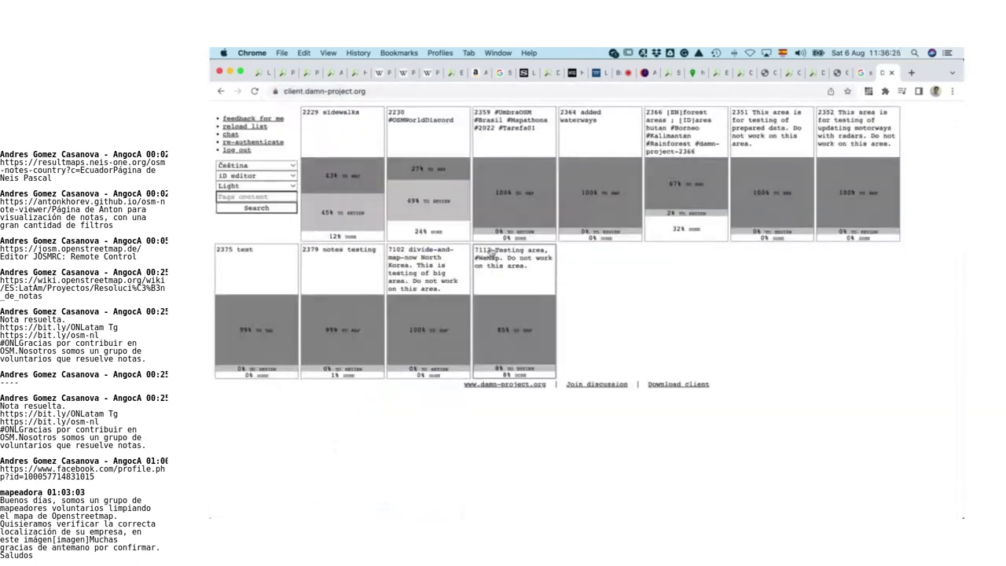
{"action": "left_click", "coordinate": [245, 118]}
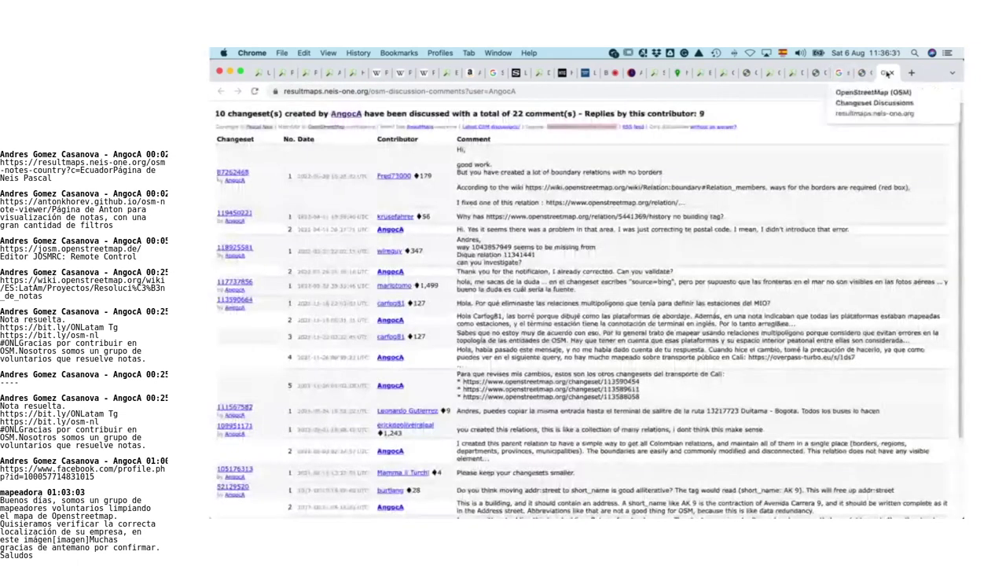
{"action": "left_click", "coordinate": [865, 72]}
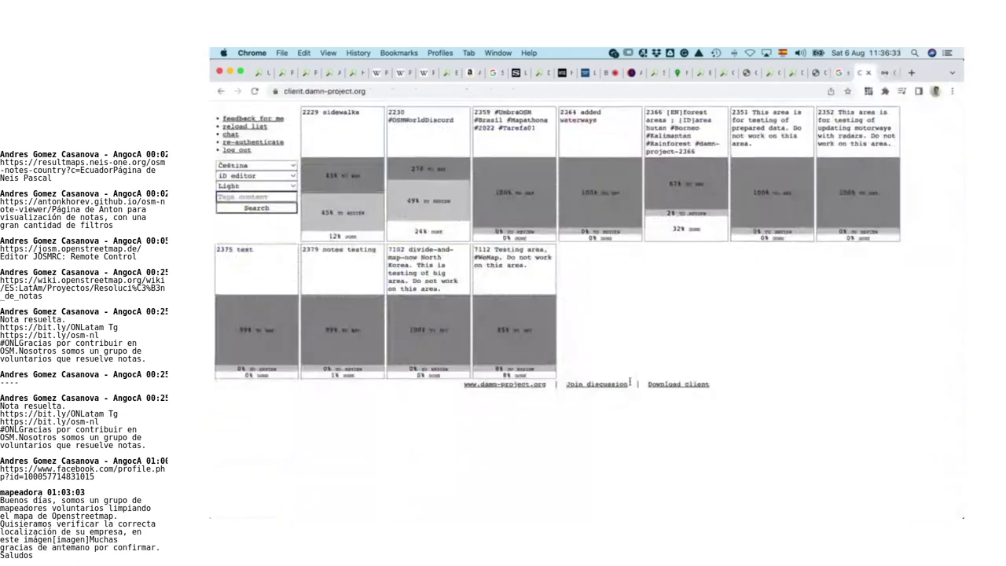
{"action": "left_click", "coordinate": [522, 388]}
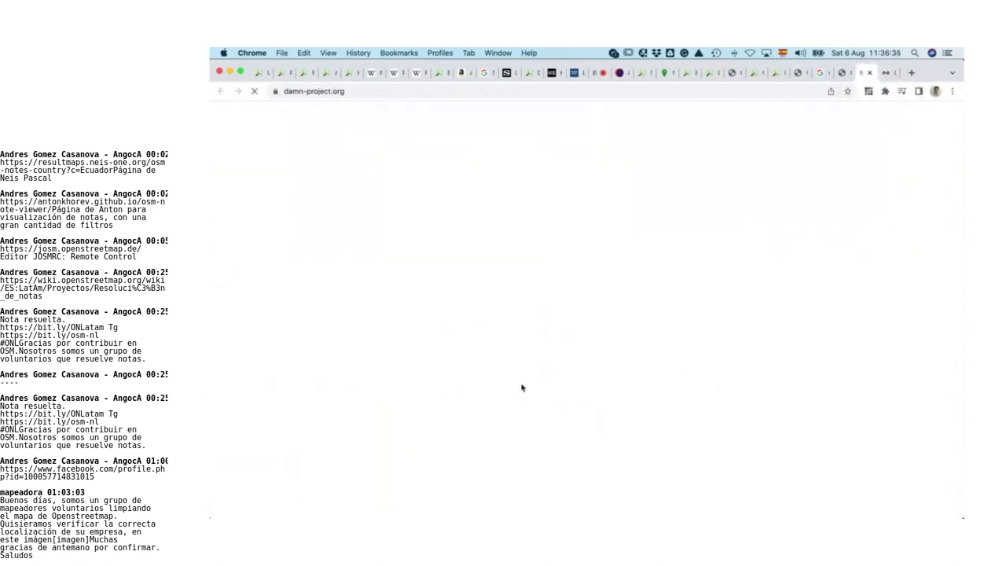
Step: Load the sourcehut site at sr.ht and start entering a longer sr.ht/ address
{"action": "left_click", "coordinate": [760, 94]}
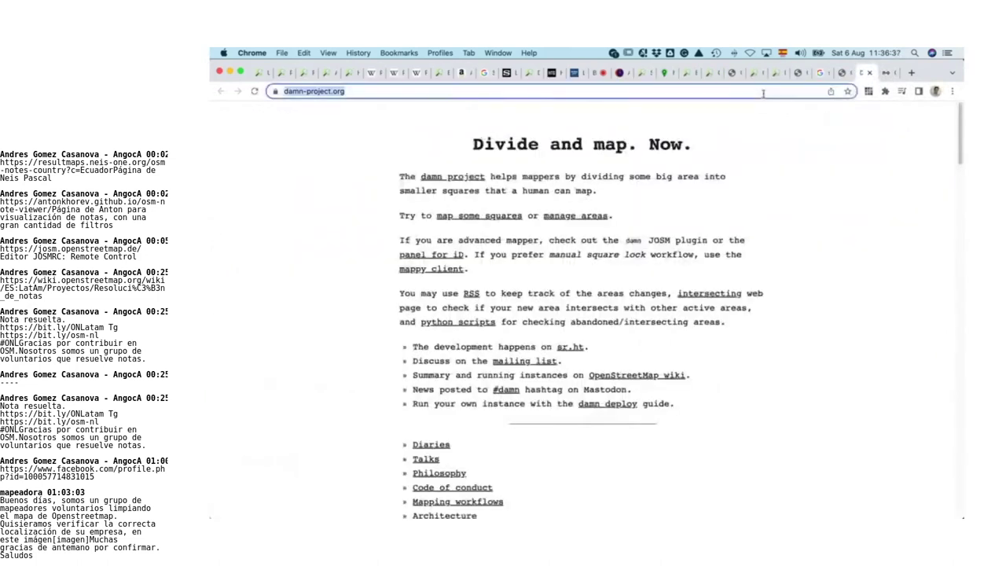
{"action": "type", "text": "sr"}
{"action": "key", "text": "Return"}
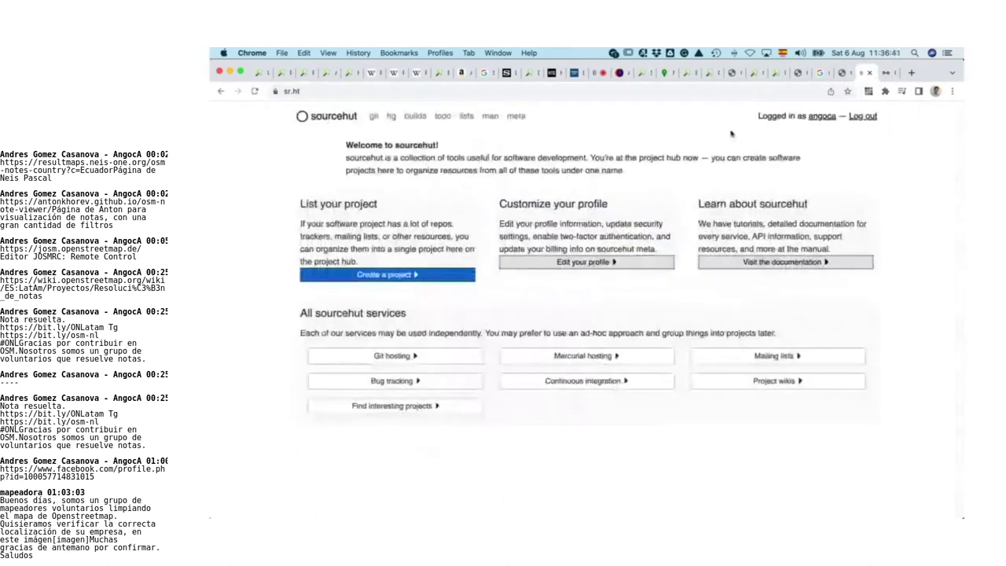
{"action": "left_click", "coordinate": [514, 92]}
{"action": "type", "text": "//"}
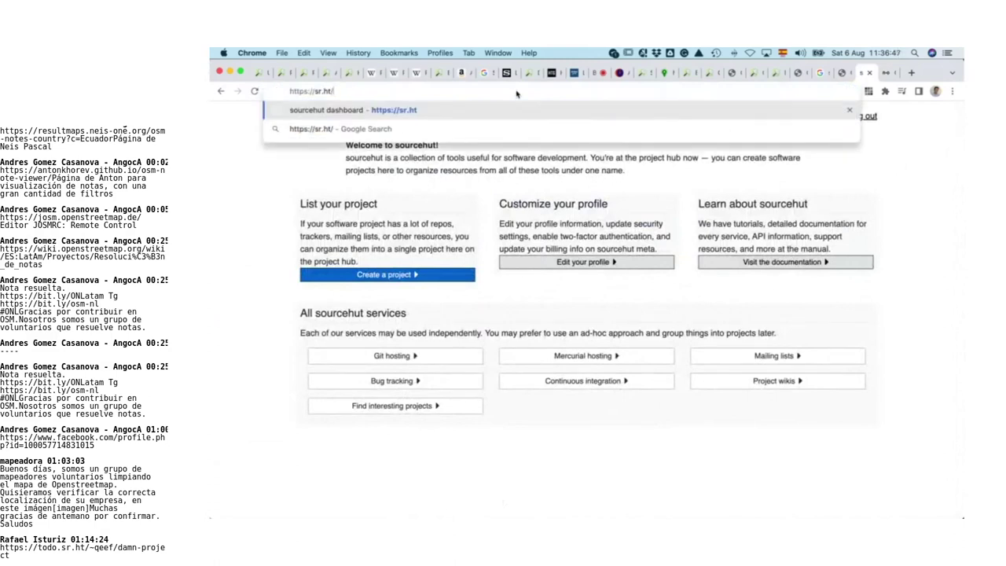
Step: Open the damn-project ticket tracker link from the meeting's public chat and check sourcehut's git page and the project summary
{"action": "left_click", "coordinate": [603, 75]}
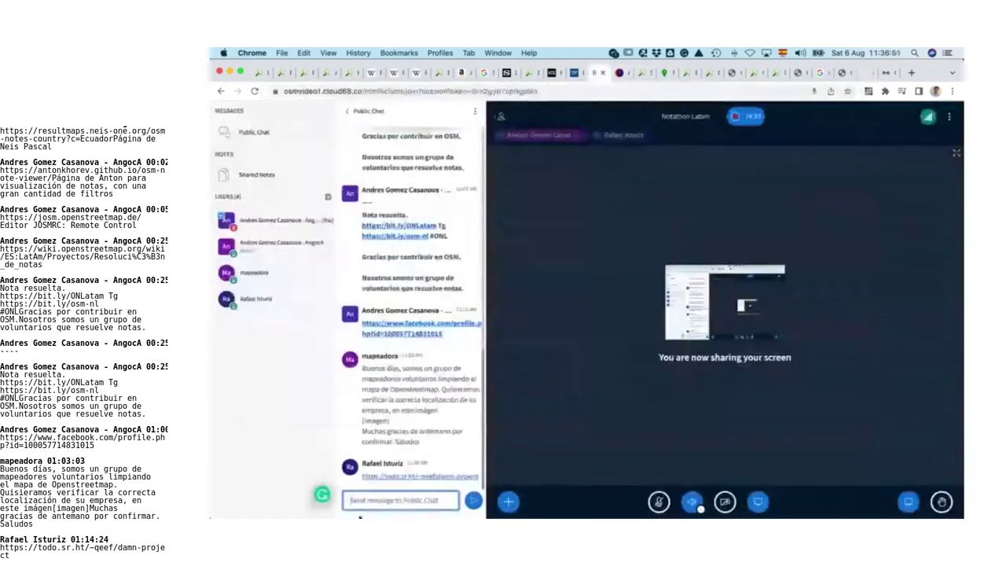
{"action": "left_click", "coordinate": [405, 482]}
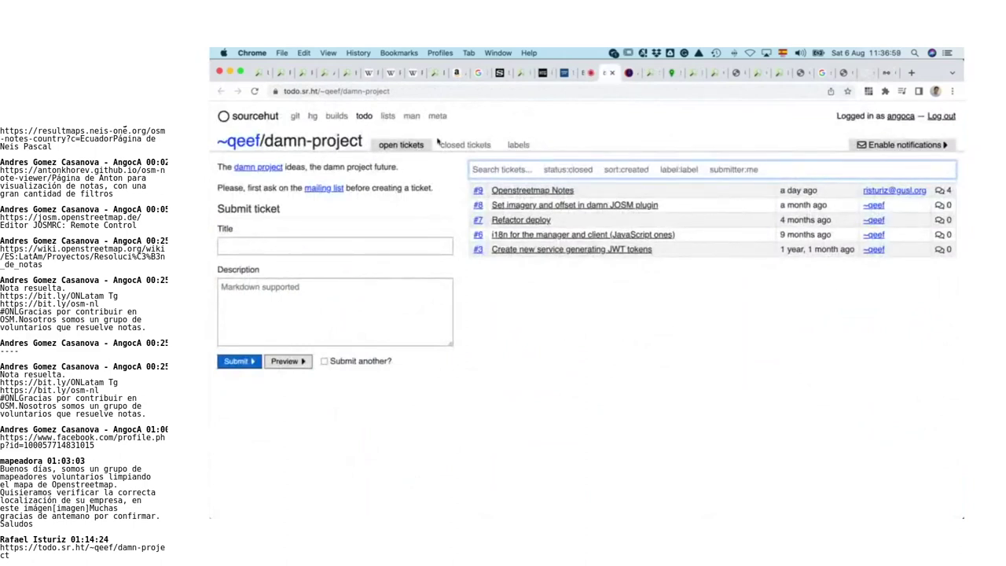
{"action": "left_click", "coordinate": [295, 120]}
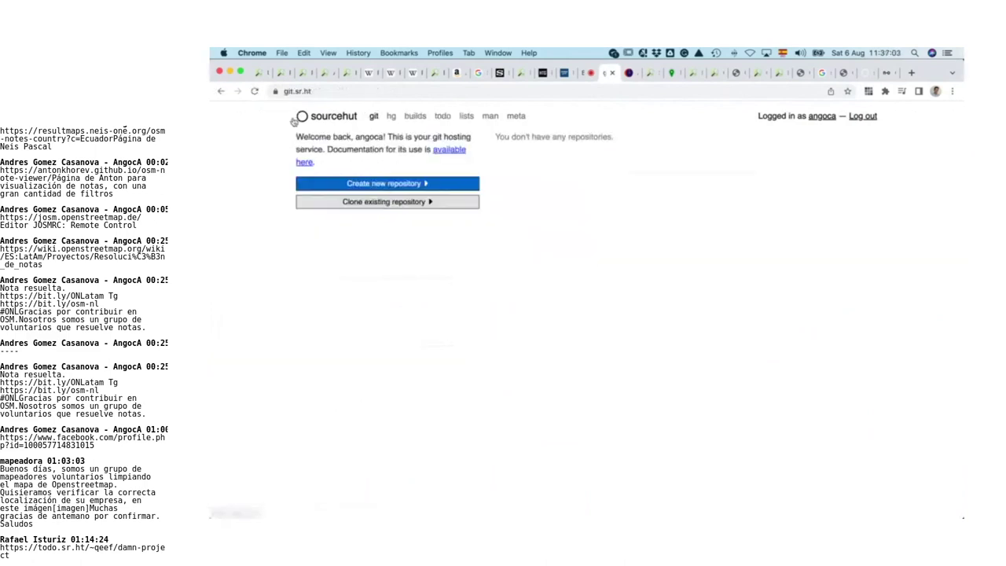
{"action": "key", "text": "super+bracketleft"}
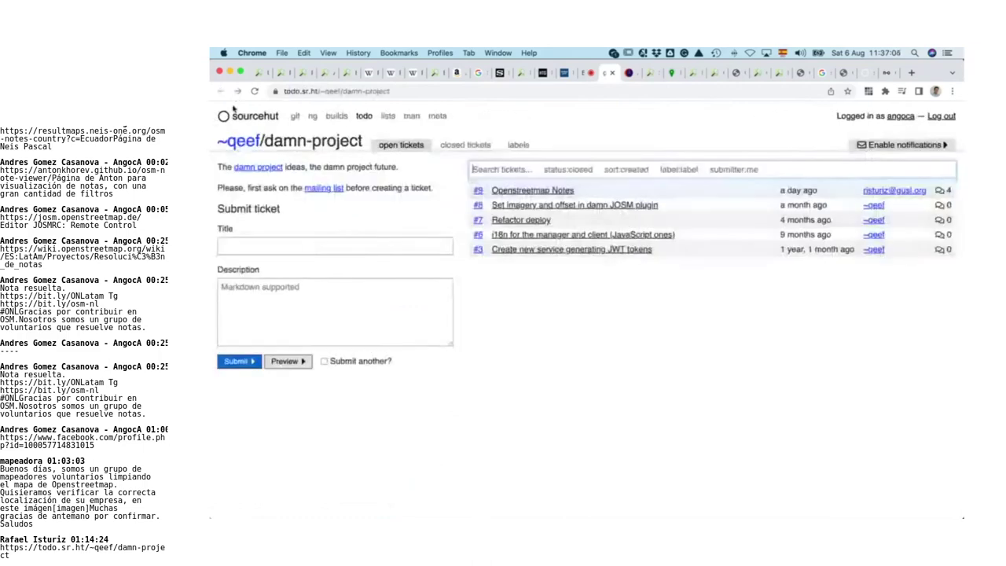
{"action": "left_click", "coordinate": [270, 172]}
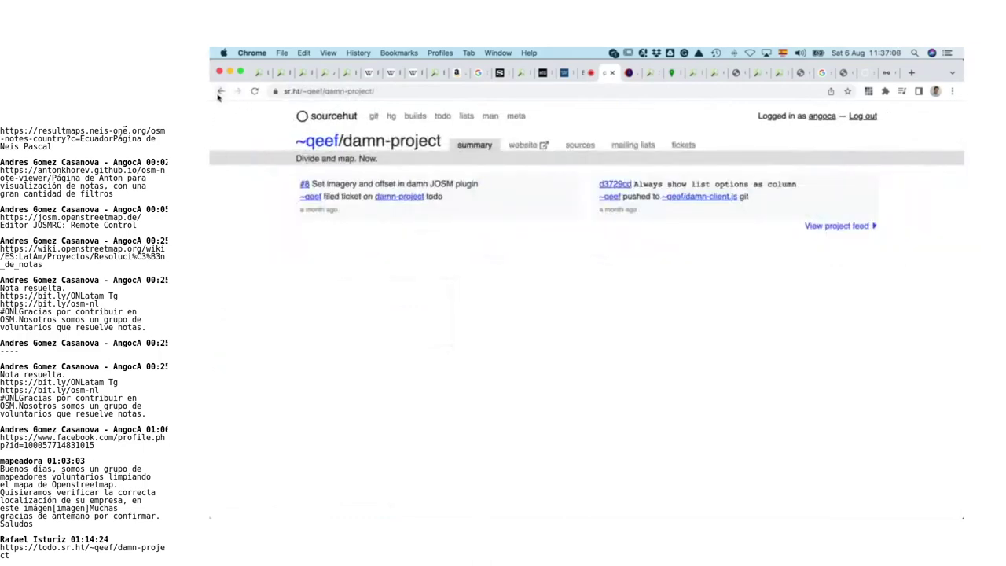
{"action": "left_click", "coordinate": [220, 92]}
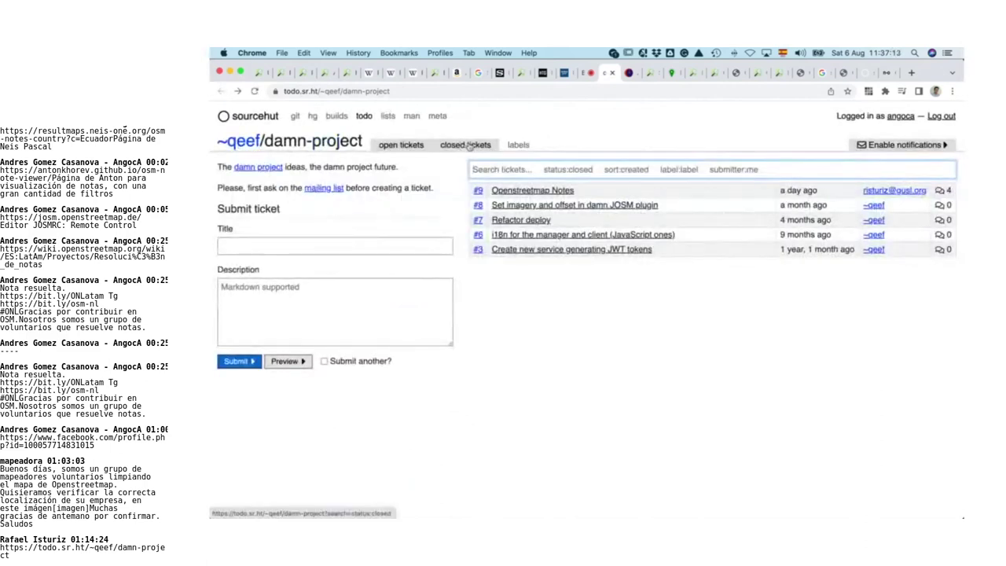
Step: Check the damn-project tracker's closed tickets and labels, and return to the open tickets
{"action": "left_click", "coordinate": [519, 145]}
{"action": "left_click", "coordinate": [221, 92]}
{"action": "left_click", "coordinate": [220, 92]}
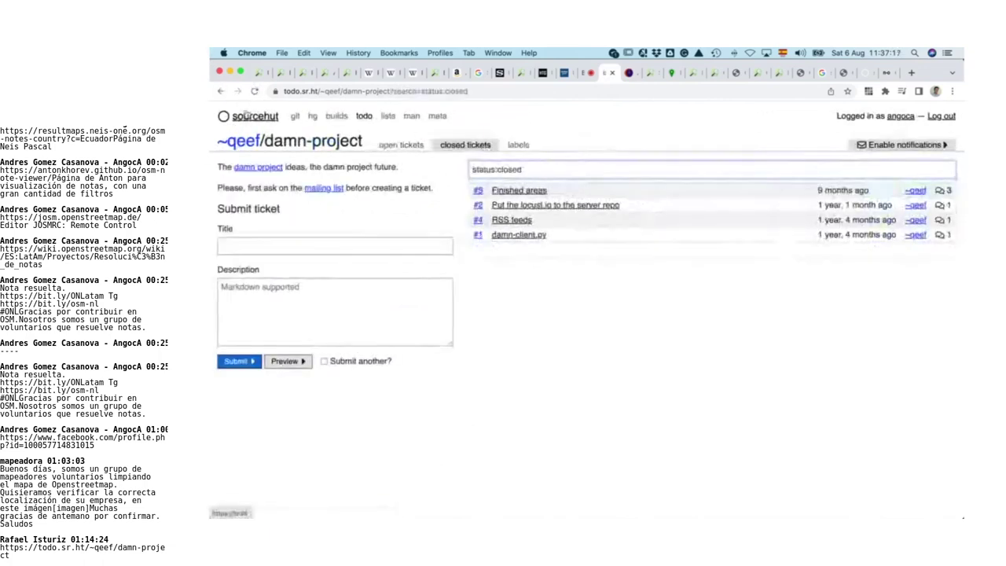
{"action": "left_click", "coordinate": [221, 91]}
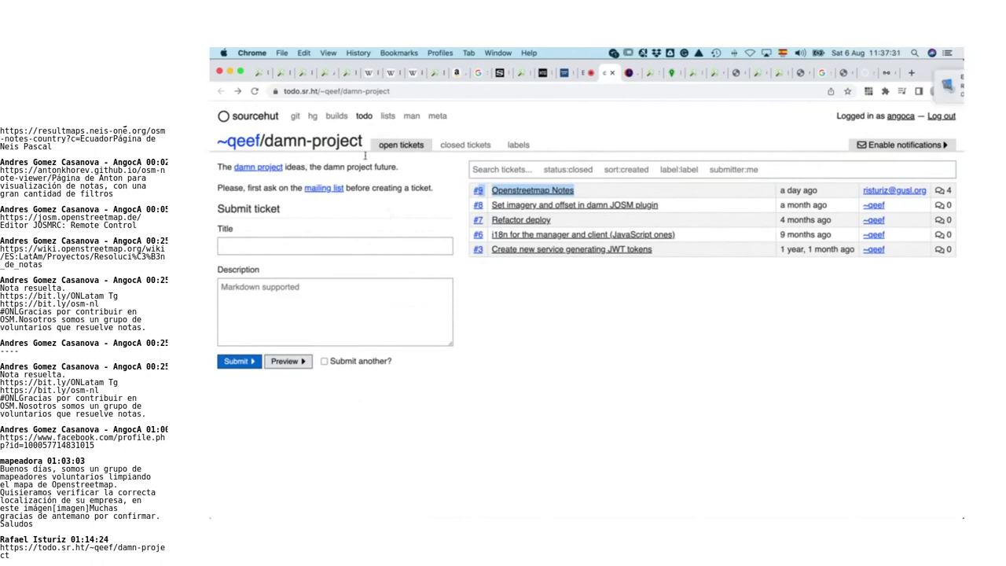
Step: Check sourcehut's hg, lists, man and meta pages in turn, returning to the damn-project tracker after each
{"action": "left_click", "coordinate": [312, 117]}
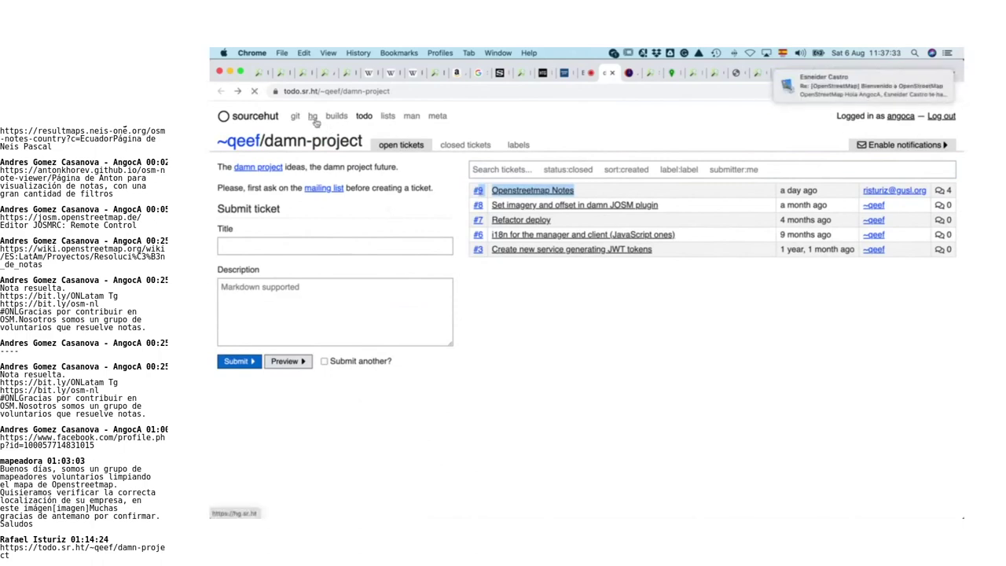
{"action": "left_click", "coordinate": [254, 91]}
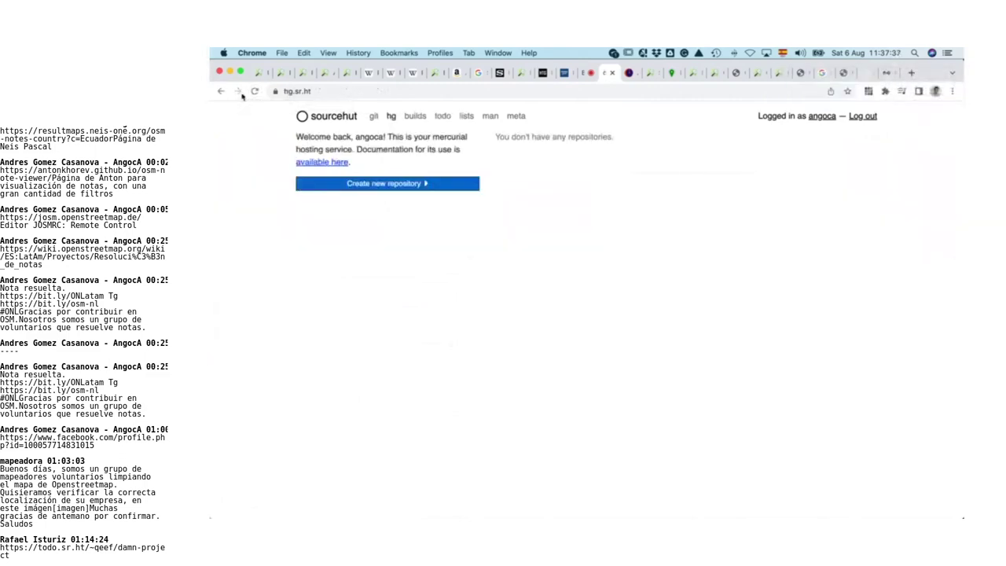
{"action": "left_click", "coordinate": [222, 92]}
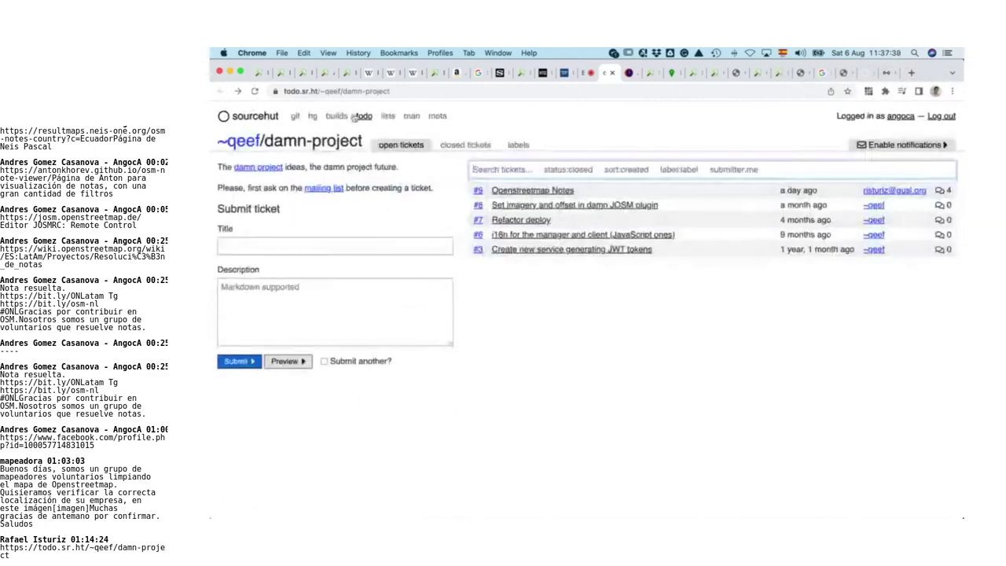
{"action": "left_click", "coordinate": [380, 117]}
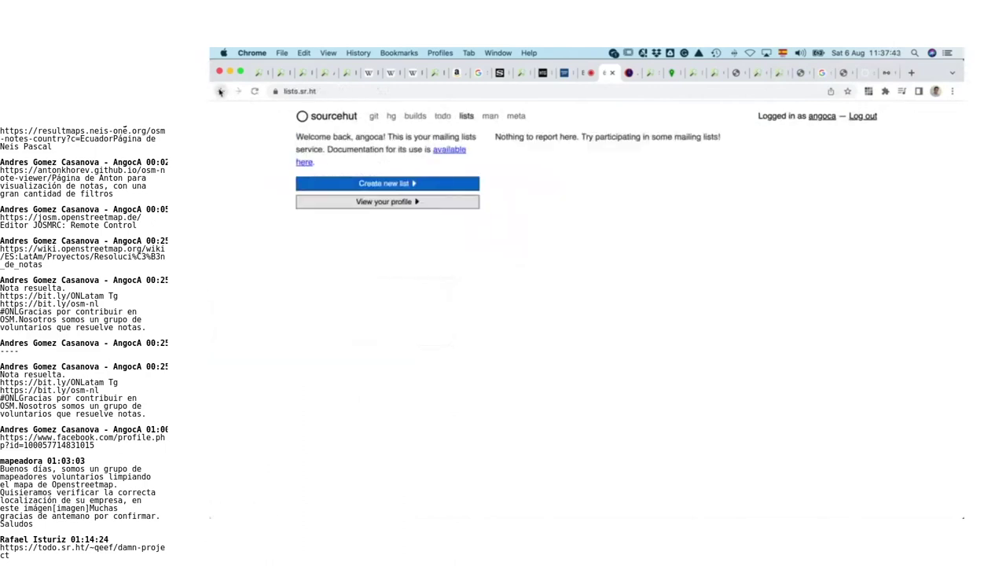
{"action": "left_click", "coordinate": [221, 92]}
{"action": "left_click", "coordinate": [411, 116]}
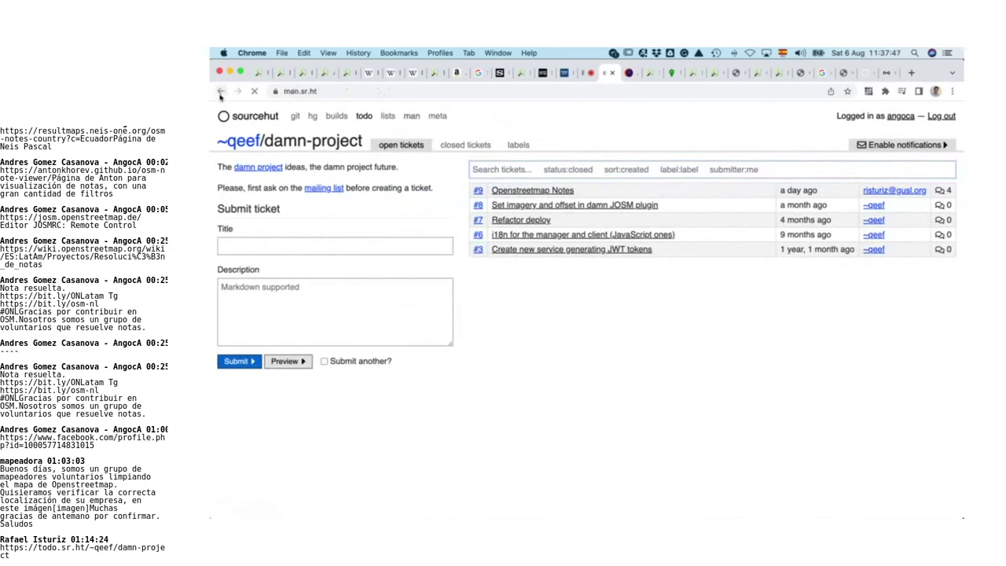
{"action": "left_click", "coordinate": [221, 92]}
{"action": "left_click", "coordinate": [436, 116]}
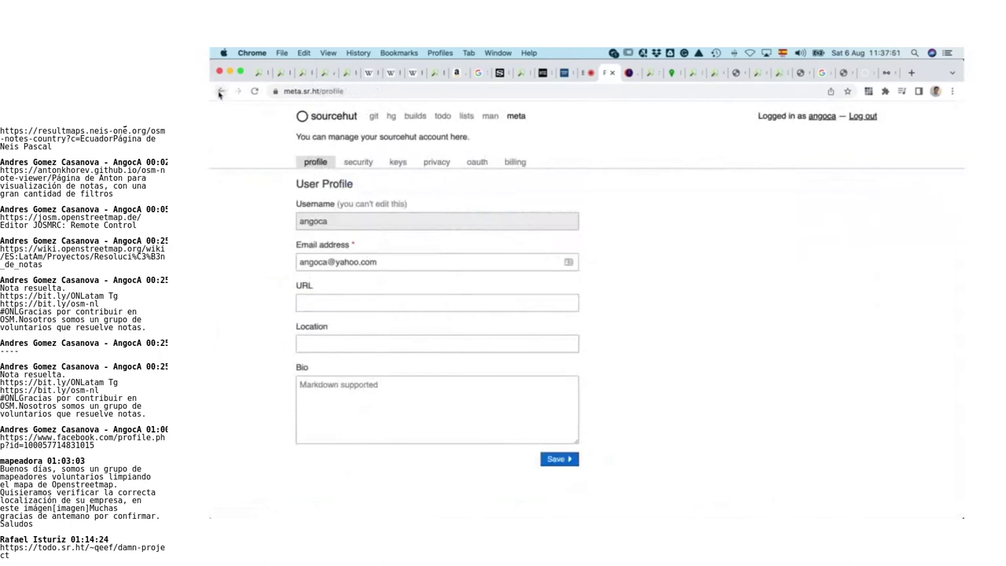
{"action": "left_click", "coordinate": [220, 92]}
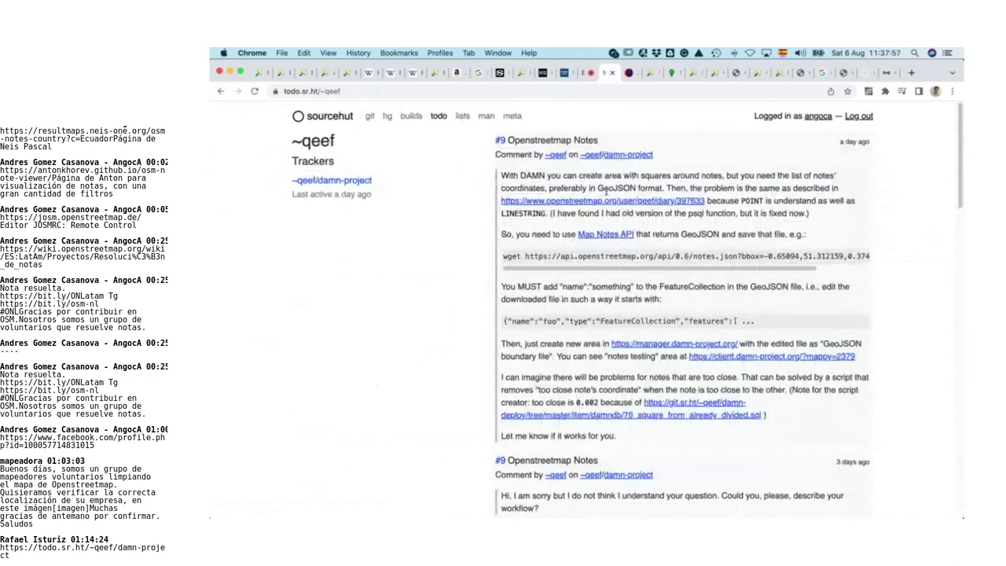
Step: Read through the tracker owner's ticket activity, from Openstreetmap Notes down to the Finished areas comments
{"action": "scroll", "coordinate": [606, 192], "scroll_direction": "down", "scroll_amount": 2}
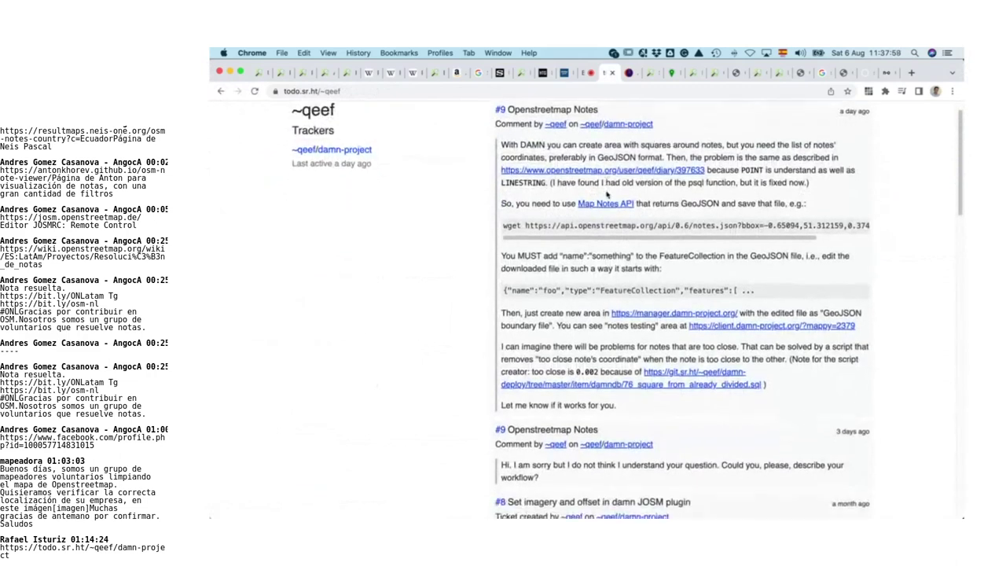
{"action": "scroll", "coordinate": [606, 194], "scroll_direction": "down", "scroll_amount": 2}
{"action": "scroll", "coordinate": [606, 192], "scroll_direction": "down", "scroll_amount": 5}
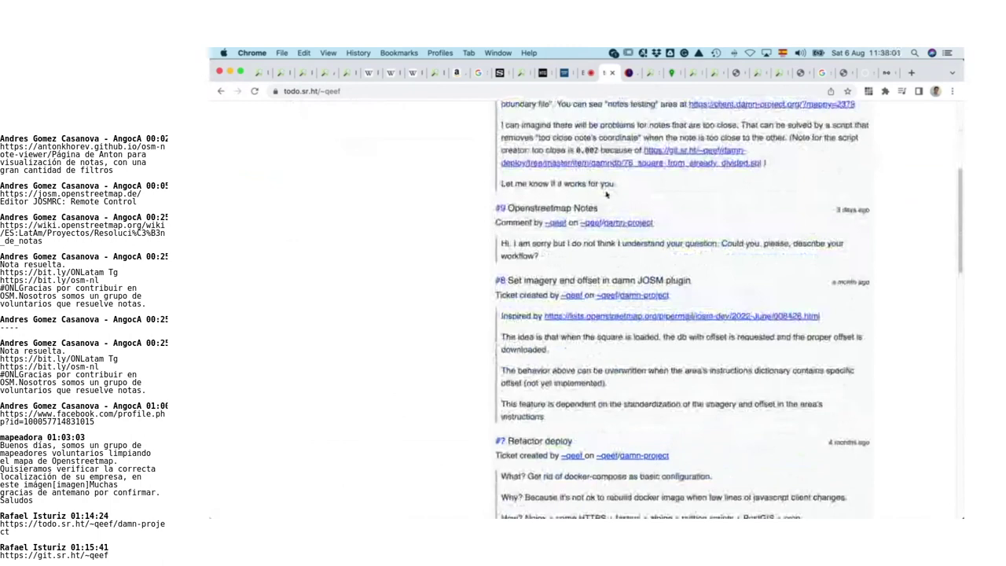
{"action": "scroll", "coordinate": [606, 193], "scroll_direction": "down", "scroll_amount": 8}
{"action": "scroll", "coordinate": [605, 192], "scroll_direction": "down", "scroll_amount": 5}
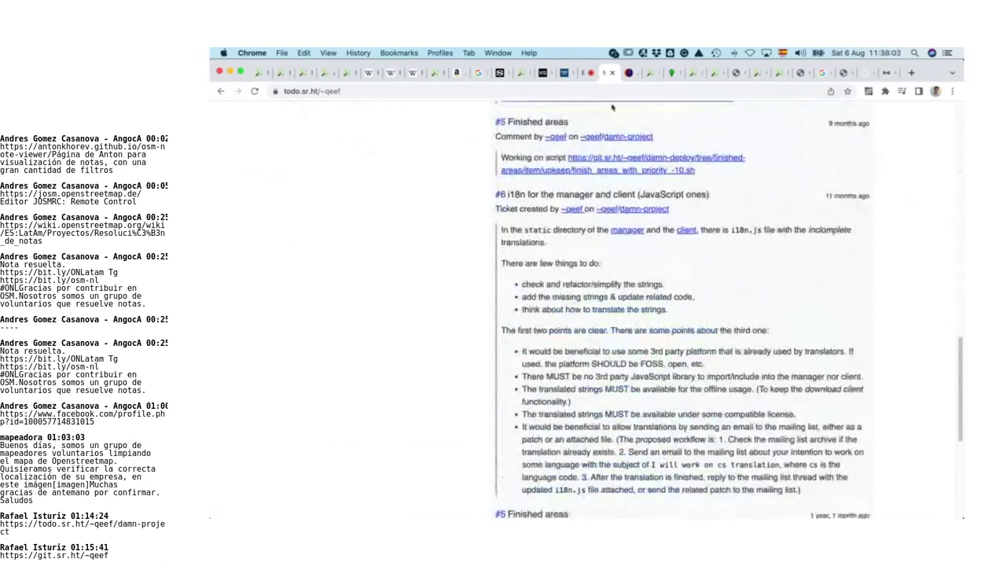
Step: Open the sourcehut git link from the meeting's public chat and look through the list of repositories
{"action": "left_click", "coordinate": [586, 72]}
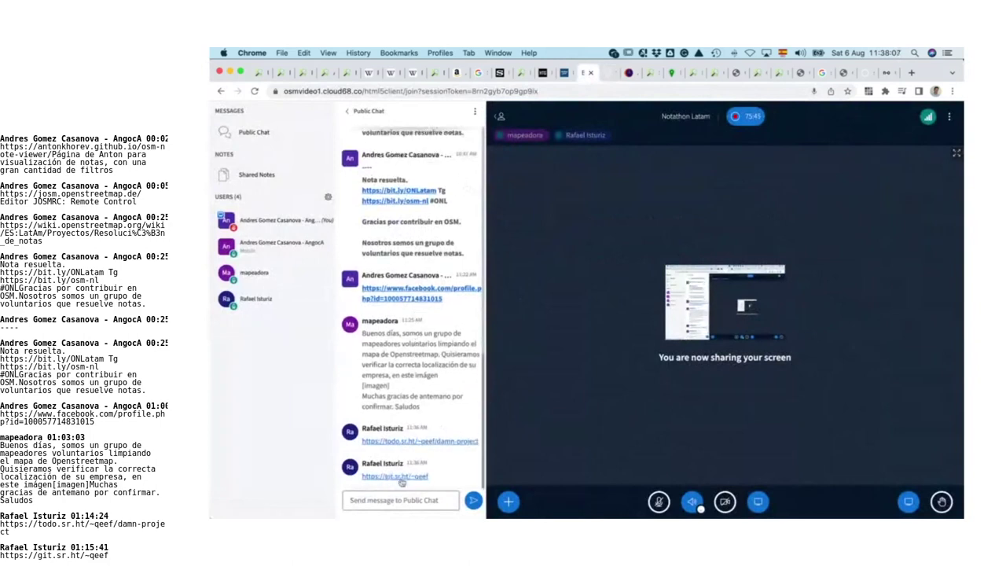
{"action": "left_click", "coordinate": [402, 479]}
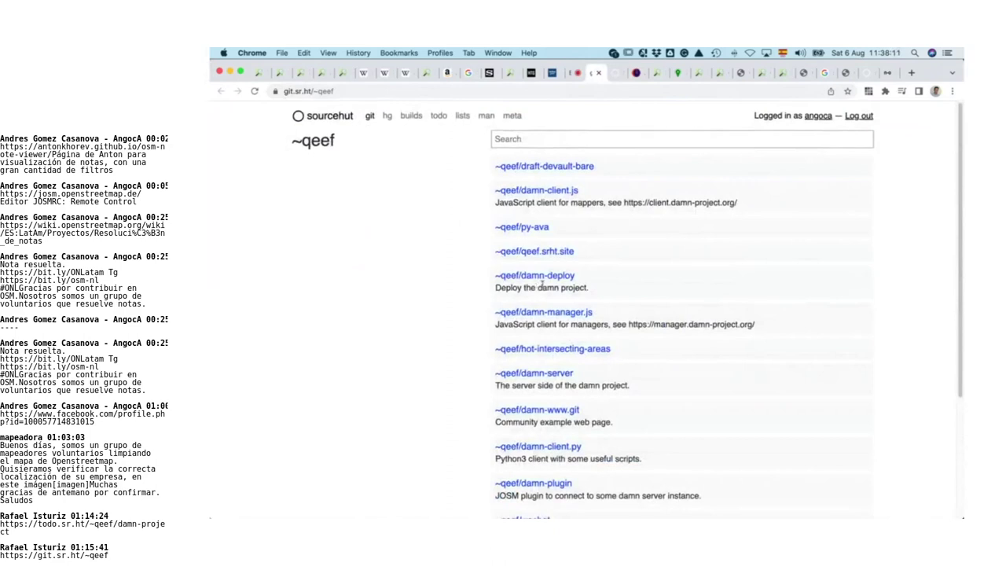
{"action": "scroll", "coordinate": [542, 283], "scroll_direction": "down", "scroll_amount": 2}
{"action": "scroll", "coordinate": [547, 279], "scroll_direction": "down", "scroll_amount": 1}
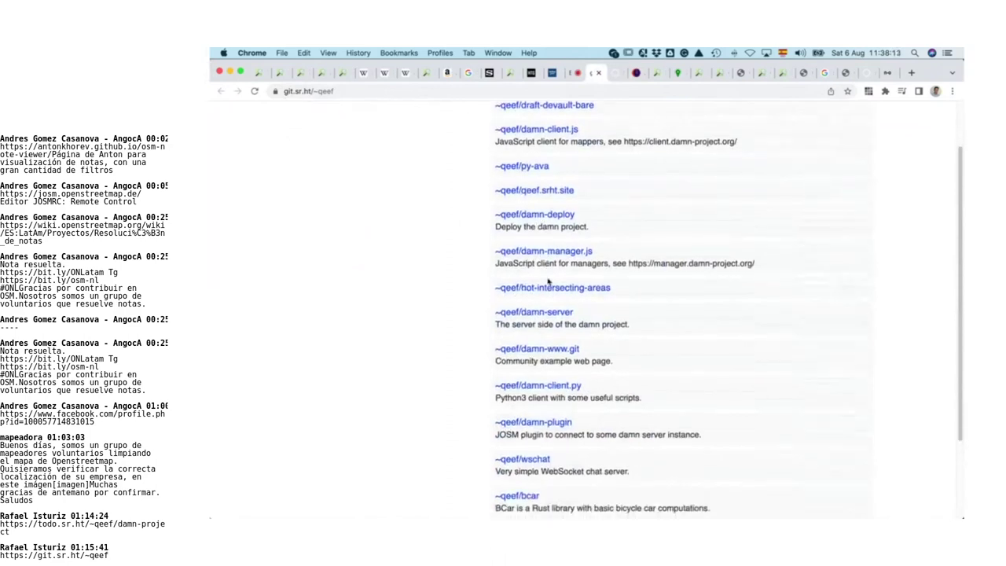
Step: Examine the damn-client.py repository's summary and file tree, and read its commit log back to the first commit
{"action": "left_click", "coordinate": [569, 384]}
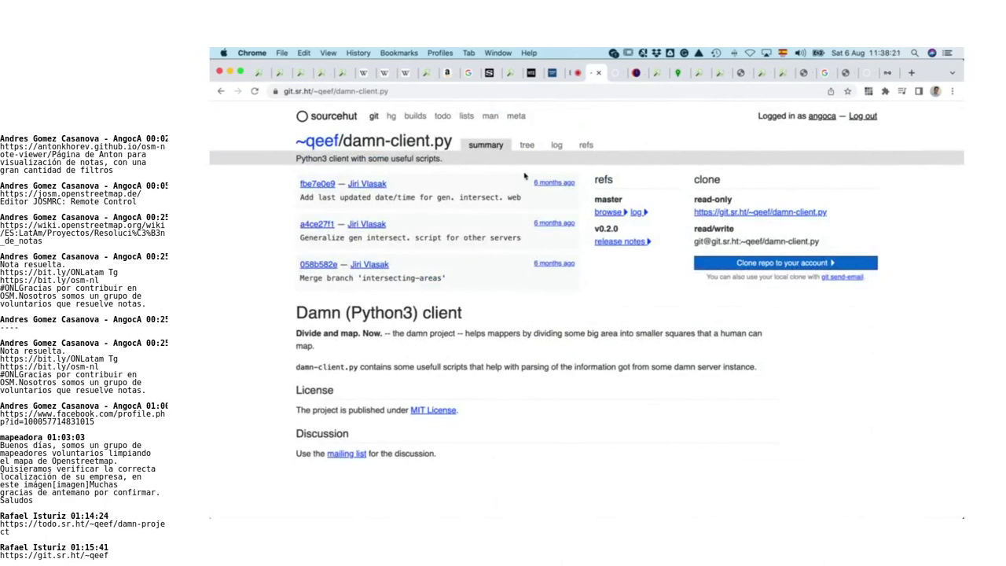
{"action": "left_click", "coordinate": [607, 213]}
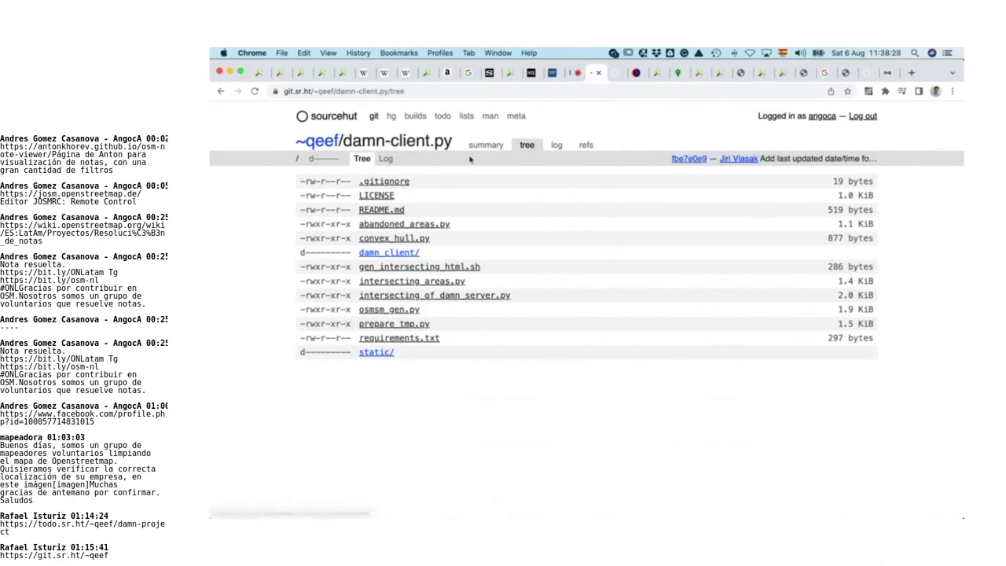
{"action": "left_click", "coordinate": [558, 146]}
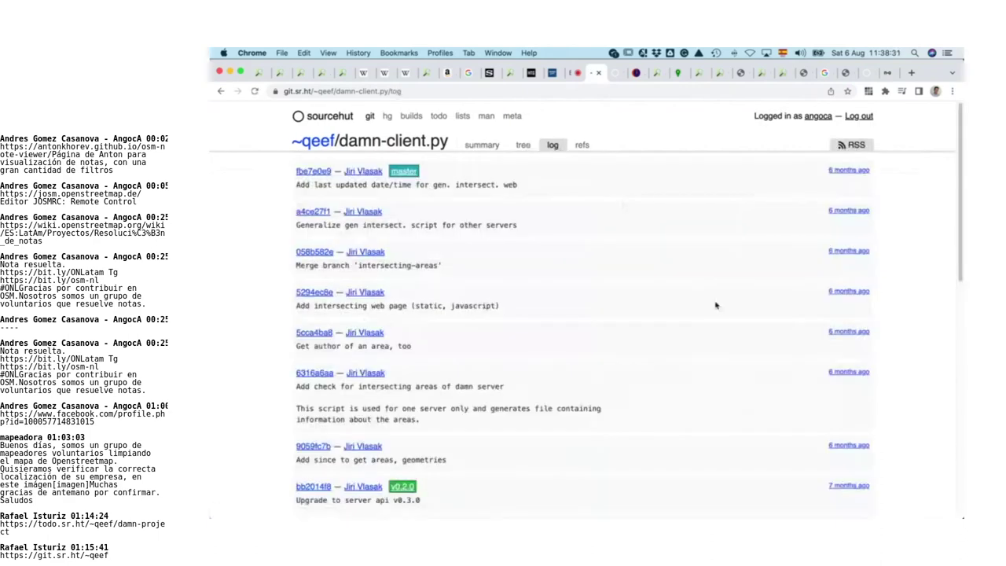
{"action": "scroll", "coordinate": [715, 304], "scroll_direction": "down", "scroll_amount": 10}
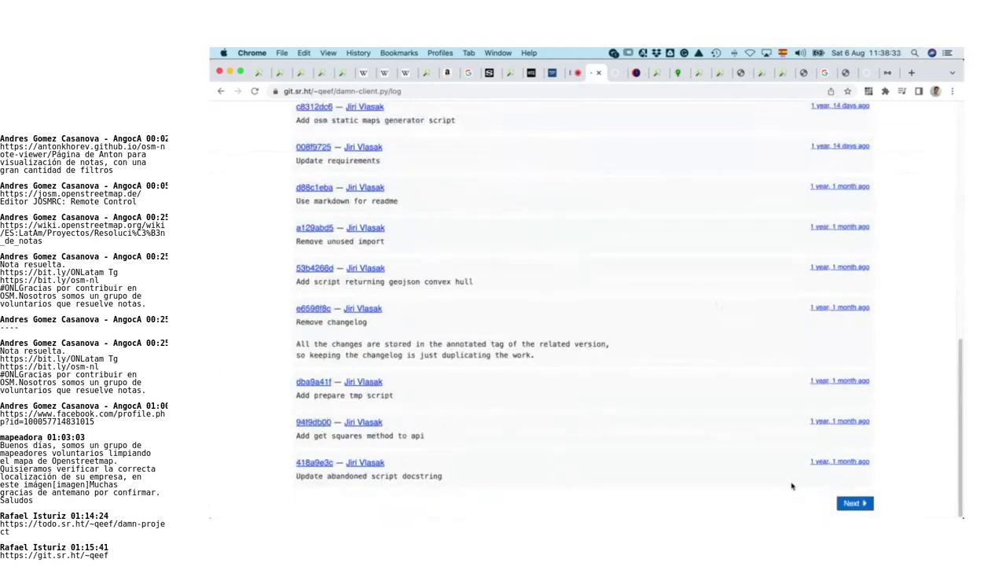
{"action": "left_click", "coordinate": [856, 503]}
{"action": "scroll", "coordinate": [849, 472], "scroll_direction": "down", "scroll_amount": 5}
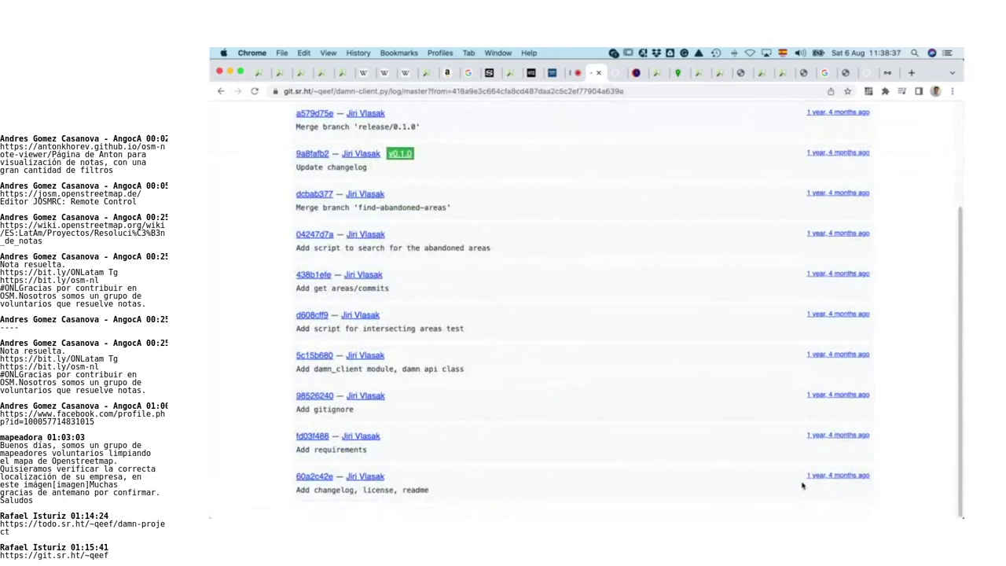
{"action": "triple_click", "coordinate": [892, 487]}
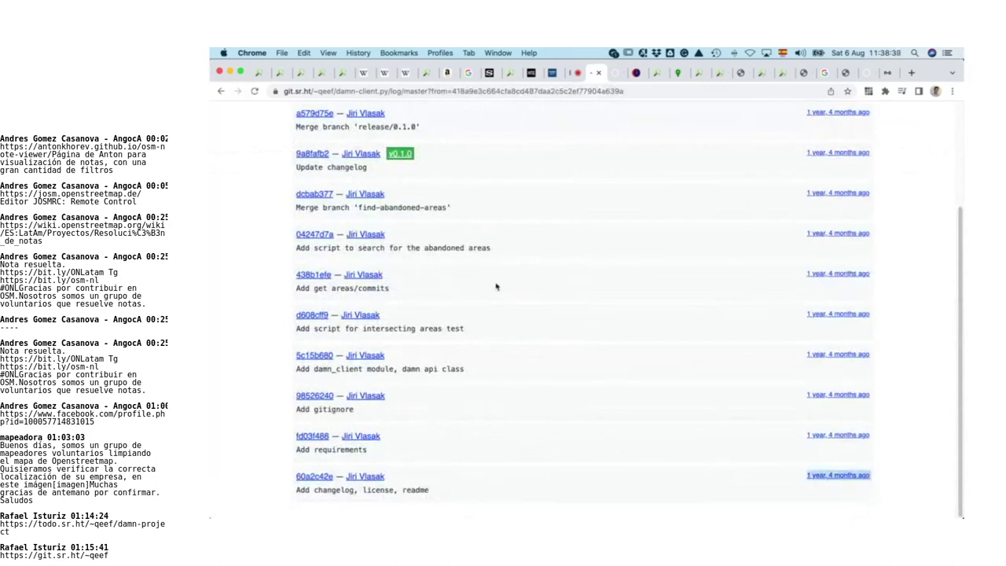
{"action": "scroll", "coordinate": [494, 297], "scroll_direction": "up", "scroll_amount": 4}
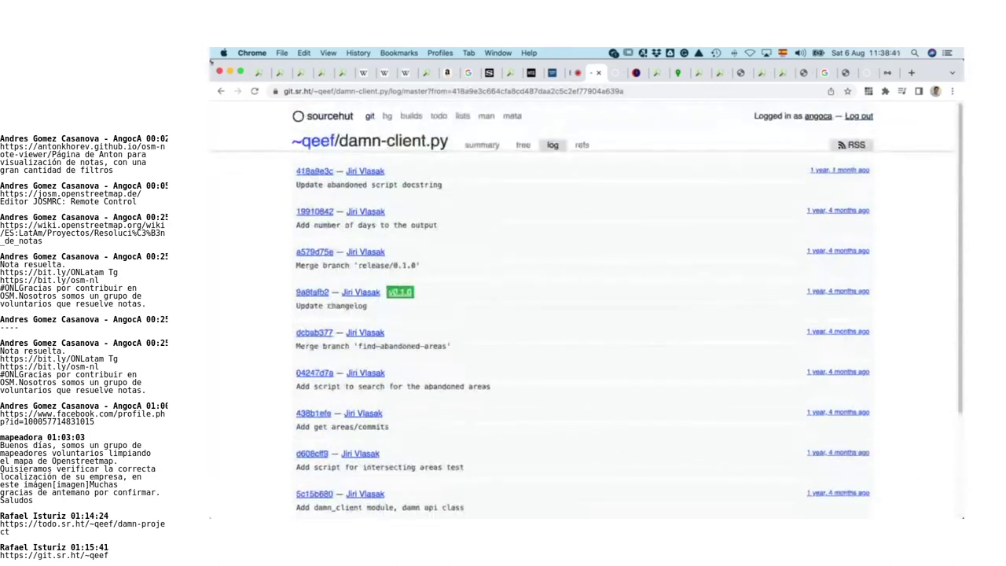
Step: Return from damn-client.py to the repository list and look over the other damn project repositories
{"action": "left_click", "coordinate": [220, 91]}
{"action": "left_click", "coordinate": [220, 91]}
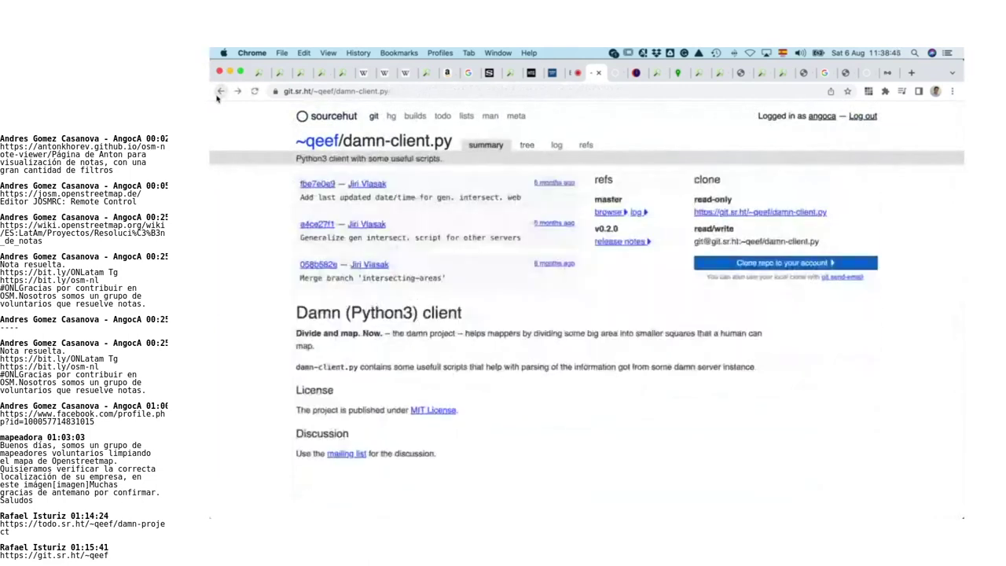
{"action": "left_click", "coordinate": [220, 91]}
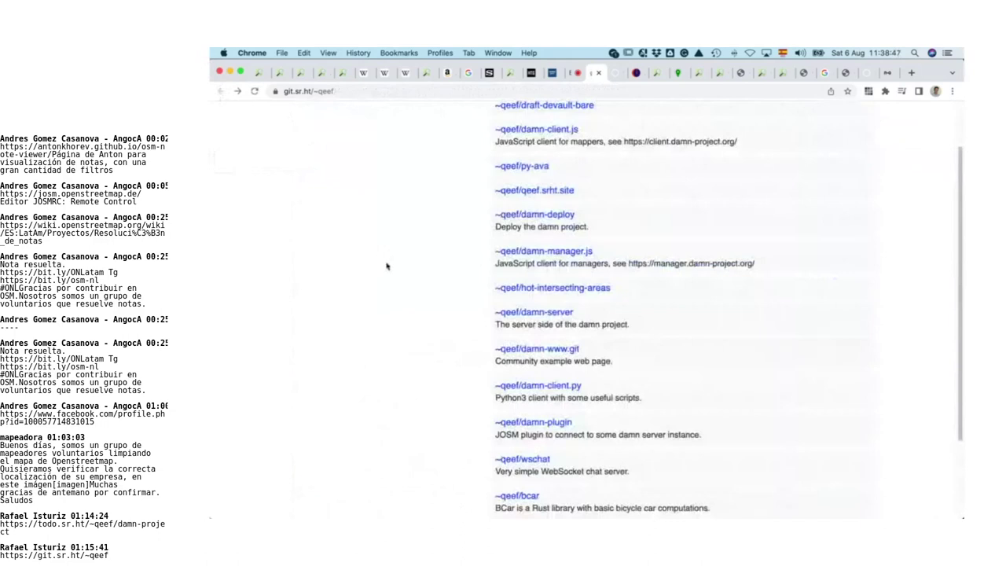
{"action": "scroll", "coordinate": [397, 283], "scroll_direction": "up", "scroll_amount": 2}
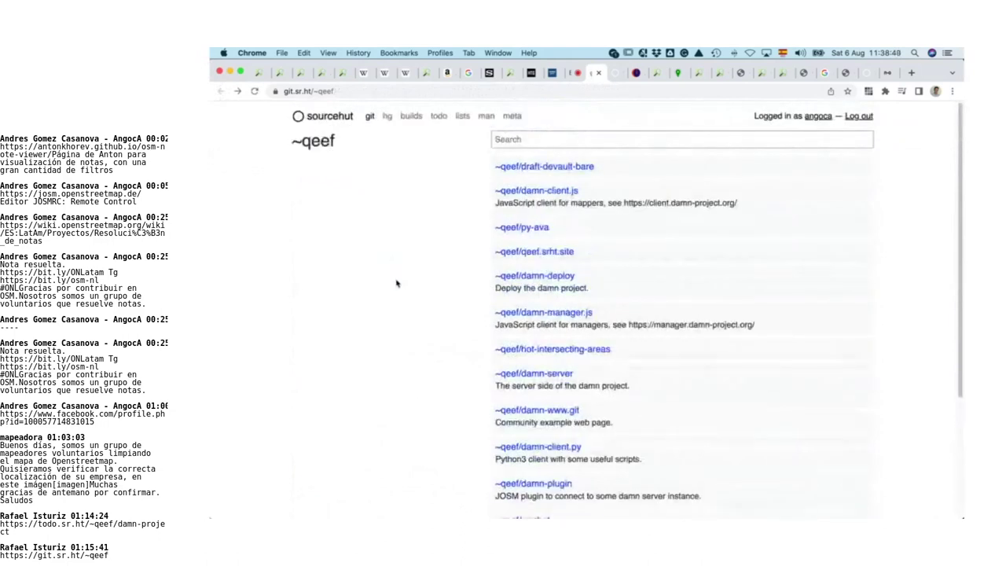
{"action": "scroll", "coordinate": [397, 283], "scroll_direction": "down", "scroll_amount": 1}
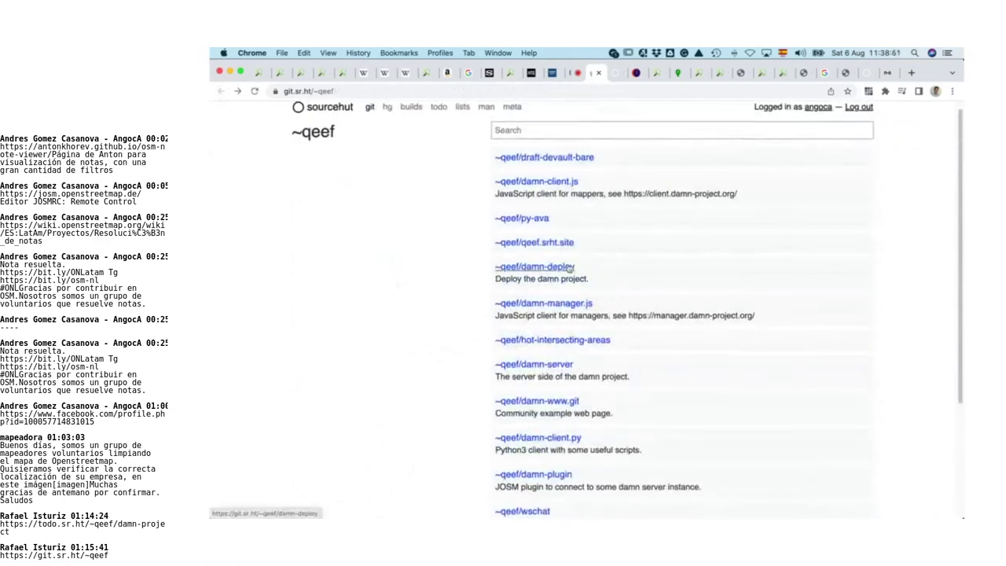
{"action": "scroll", "coordinate": [568, 268], "scroll_direction": "down", "scroll_amount": 5}
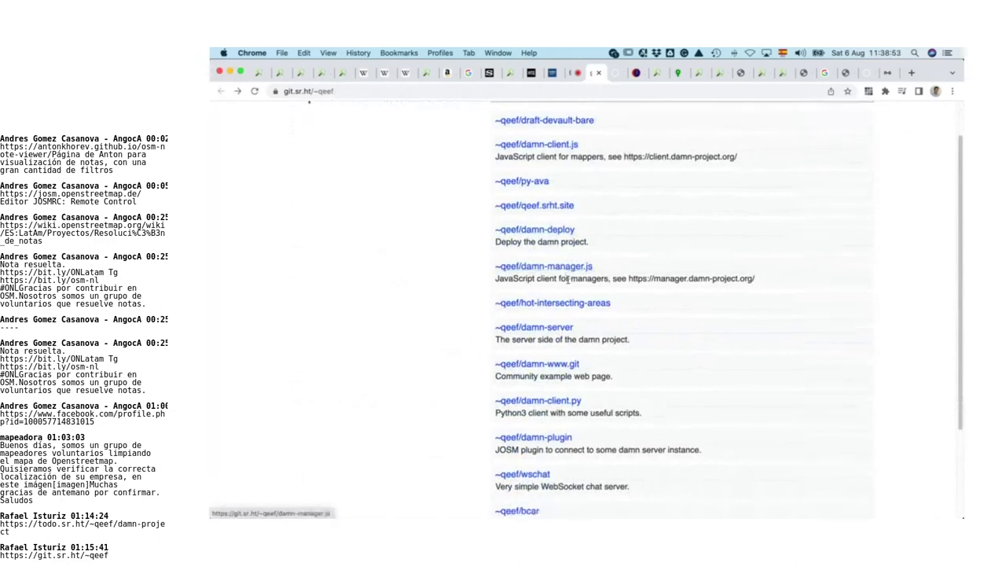
{"action": "scroll", "coordinate": [568, 283], "scroll_direction": "up", "scroll_amount": 2}
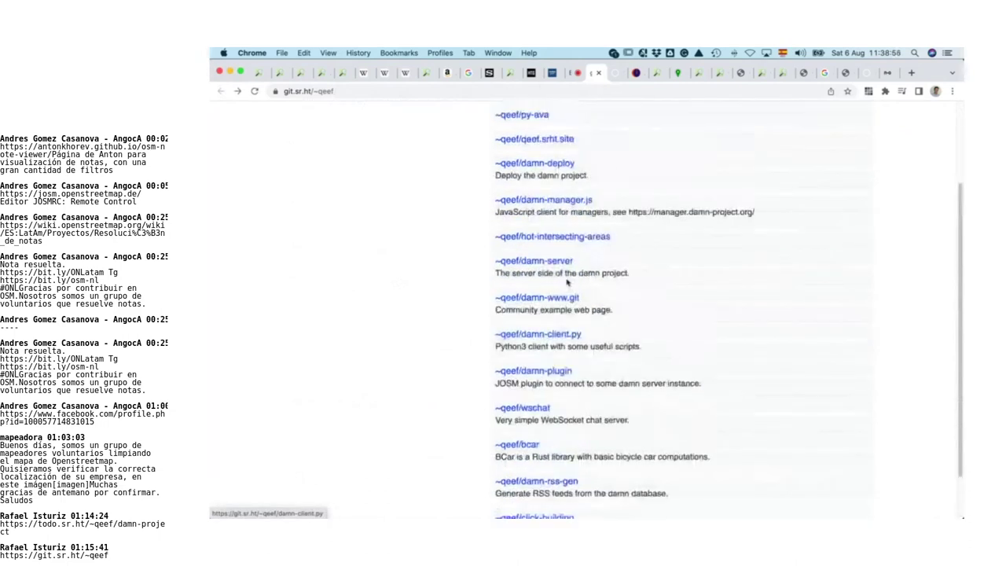
Step: Open the damn-server repository's commit log and page back through its history past the v0.2.0 release
{"action": "left_click", "coordinate": [563, 269]}
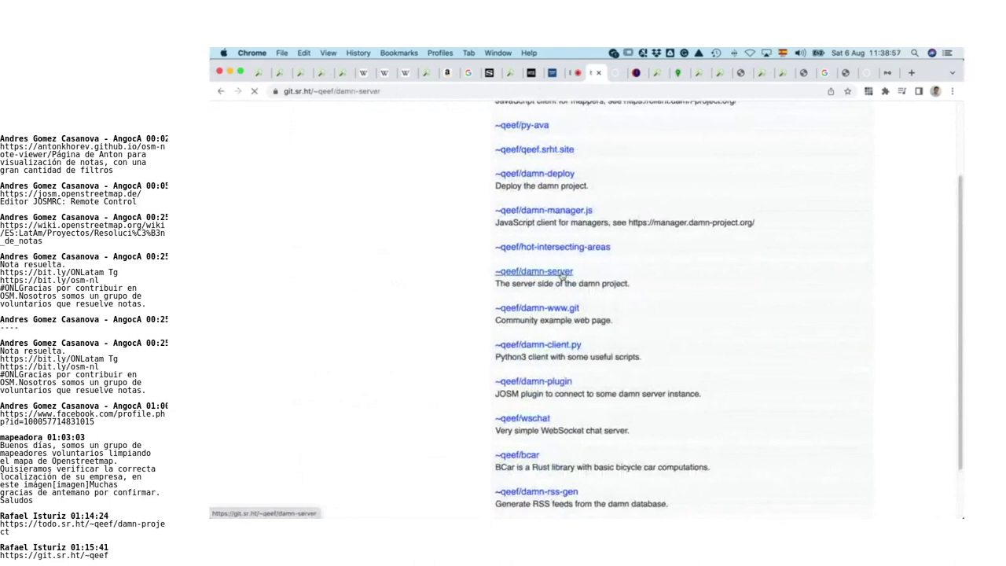
{"action": "left_click", "coordinate": [537, 145]}
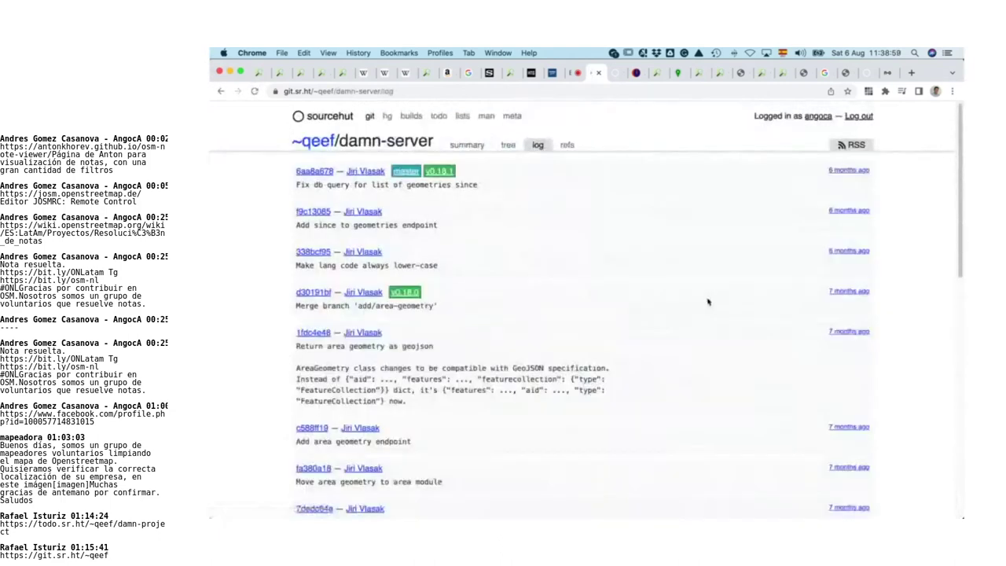
{"action": "scroll", "coordinate": [708, 298], "scroll_direction": "down", "scroll_amount": 10}
{"action": "left_click", "coordinate": [854, 503]}
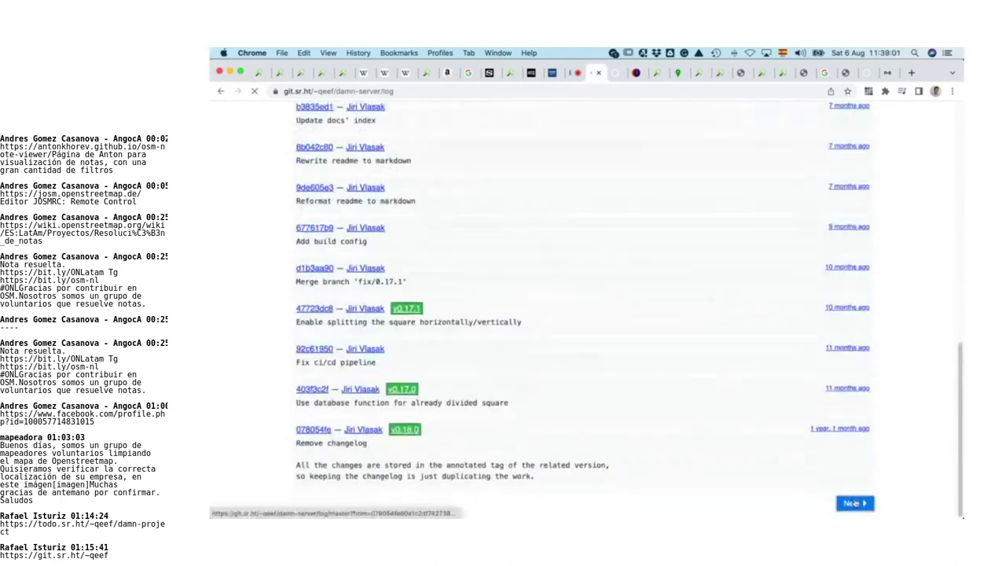
{"action": "scroll", "coordinate": [751, 375], "scroll_direction": "down", "scroll_amount": 10}
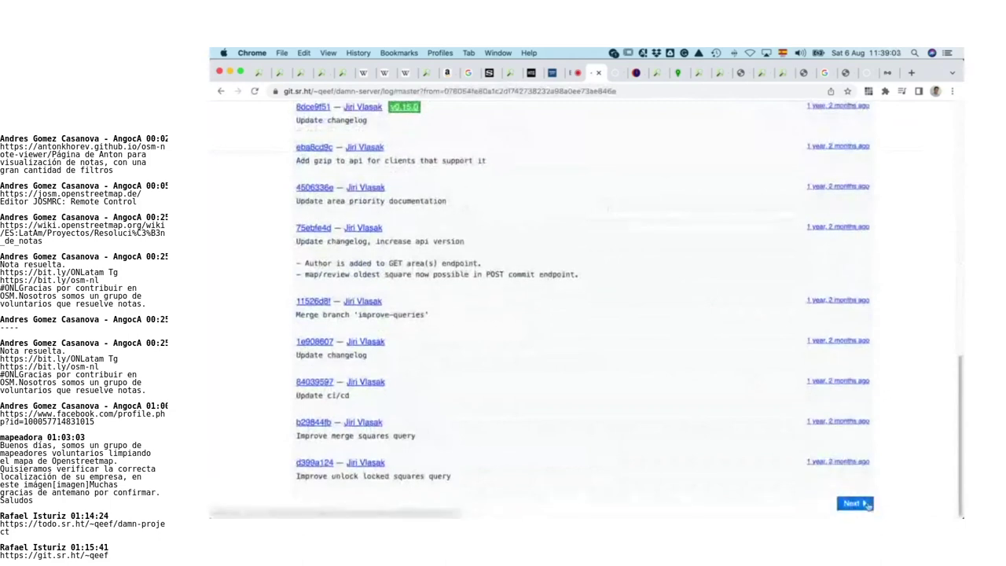
{"action": "left_click", "coordinate": [854, 503]}
{"action": "scroll", "coordinate": [742, 370], "scroll_direction": "down", "scroll_amount": 10}
{"action": "left_click", "coordinate": [860, 502]}
{"action": "scroll", "coordinate": [864, 497], "scroll_direction": "down", "scroll_amount": 10}
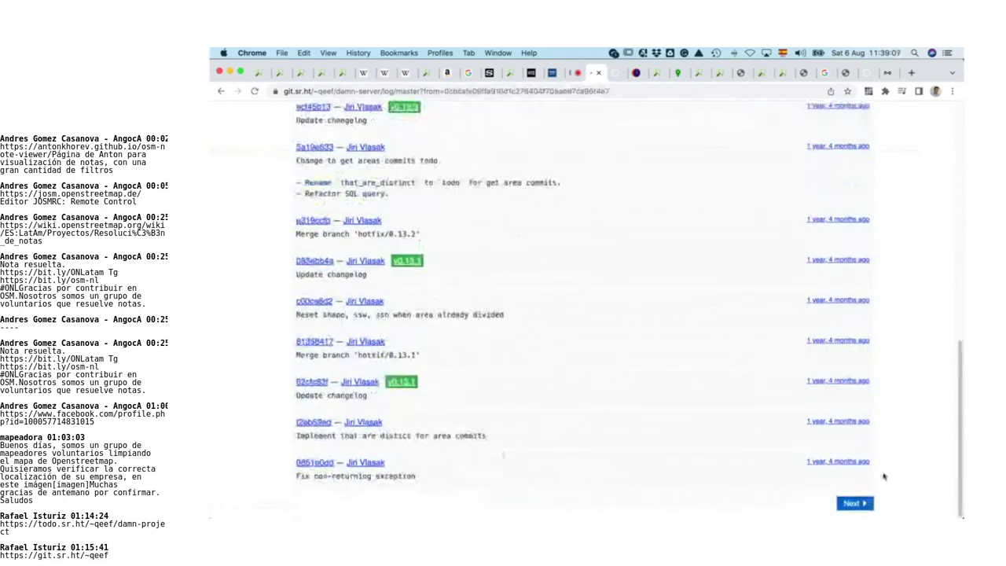
{"action": "left_click", "coordinate": [855, 503]}
{"action": "scroll", "coordinate": [839, 409], "scroll_direction": "down", "scroll_amount": 5}
{"action": "scroll", "coordinate": [840, 408], "scroll_direction": "down", "scroll_amount": 5}
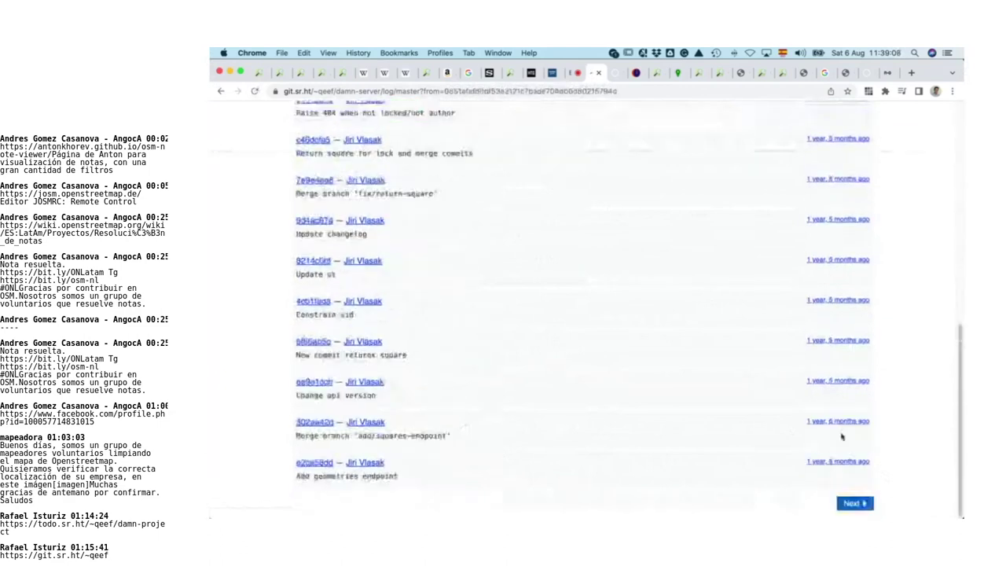
{"action": "left_click", "coordinate": [855, 503]}
{"action": "scroll", "coordinate": [855, 461], "scroll_direction": "down", "scroll_amount": 5}
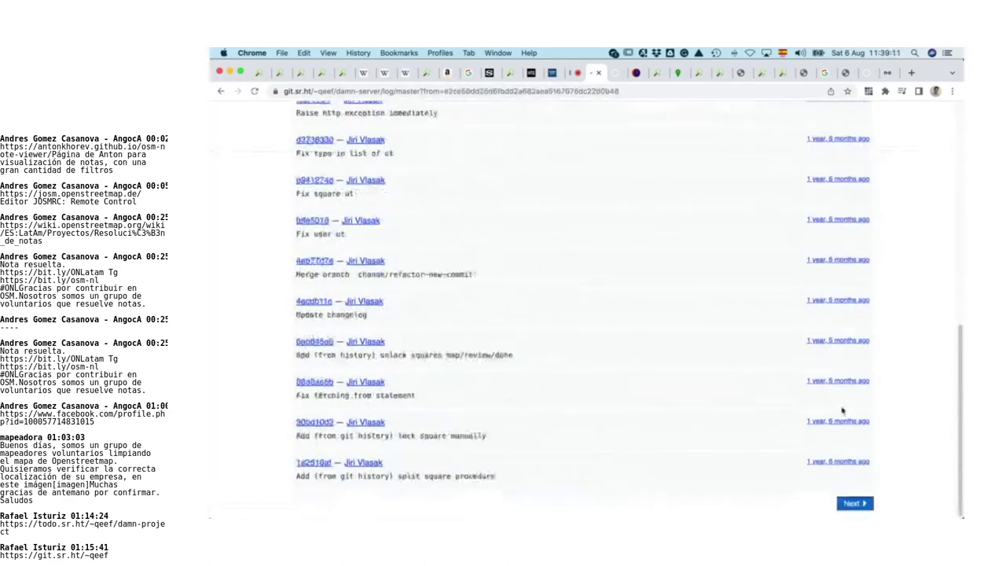
{"action": "left_click", "coordinate": [860, 504]}
{"action": "scroll", "coordinate": [849, 456], "scroll_direction": "down", "scroll_amount": 10}
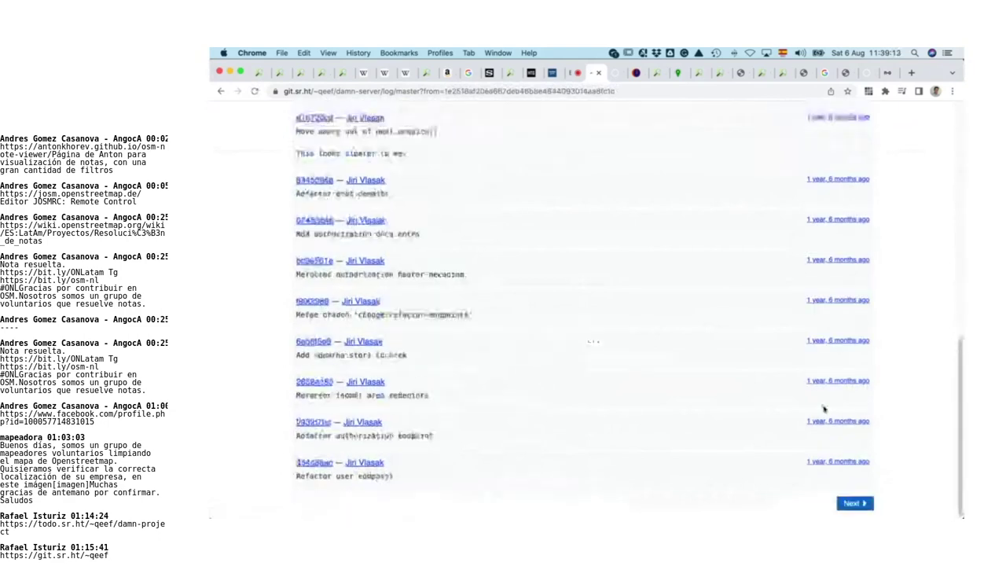
{"action": "left_click", "coordinate": [856, 500]}
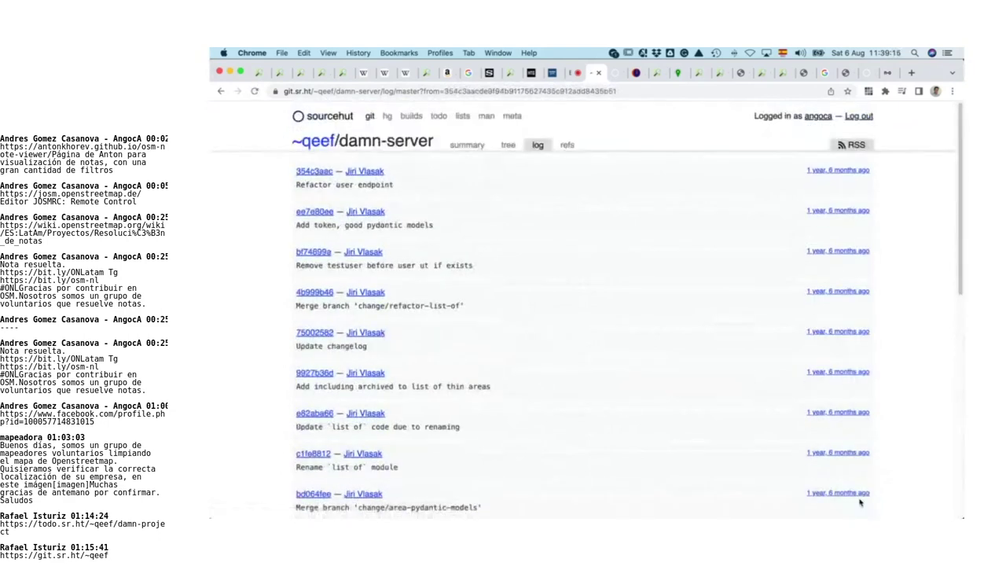
{"action": "scroll", "coordinate": [859, 501], "scroll_direction": "down", "scroll_amount": 10}
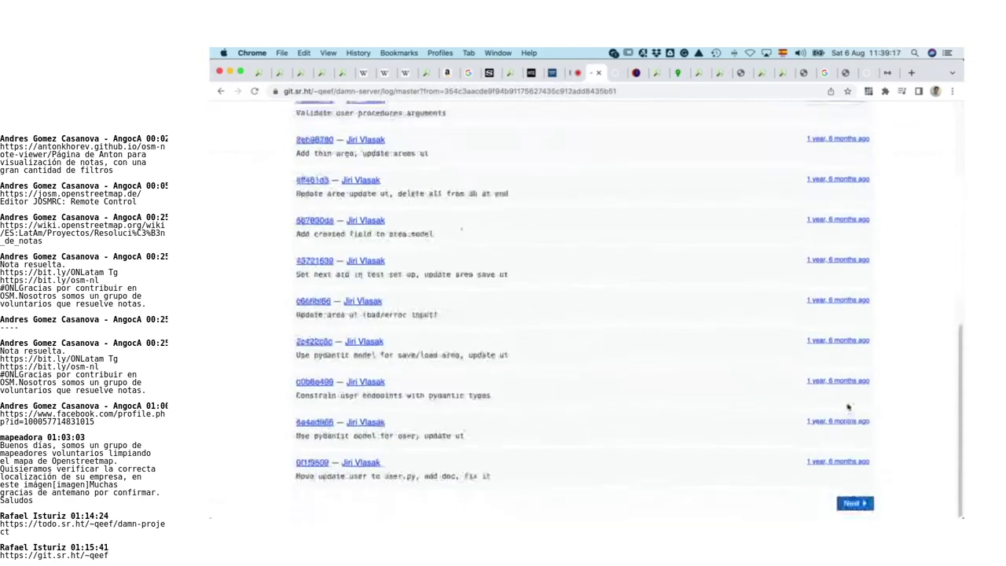
{"action": "left_click", "coordinate": [857, 500]}
{"action": "scroll", "coordinate": [851, 448], "scroll_direction": "down", "scroll_amount": 1}
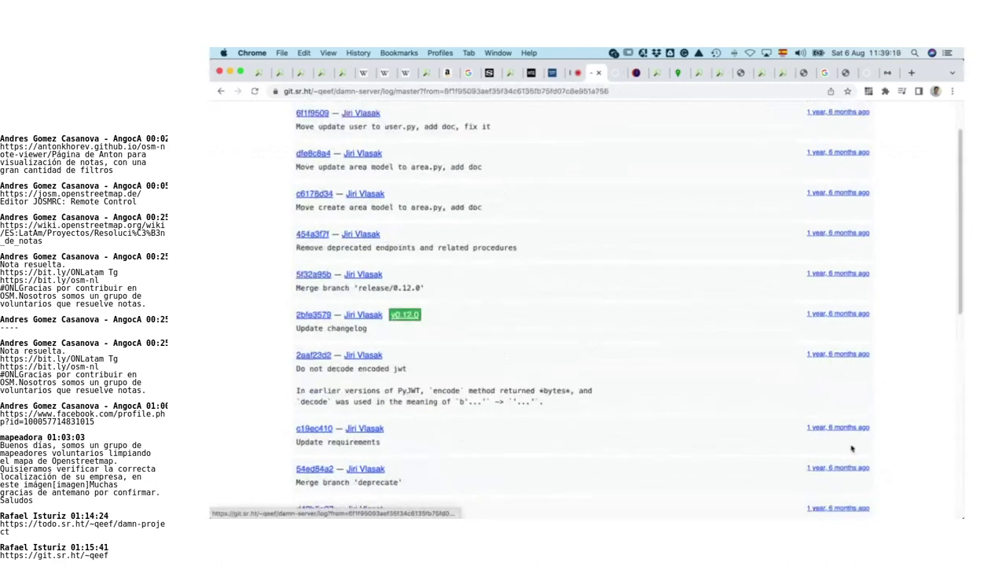
{"action": "scroll", "coordinate": [851, 449], "scroll_direction": "down", "scroll_amount": 10}
{"action": "left_click", "coordinate": [854, 503]}
{"action": "scroll", "coordinate": [854, 471], "scroll_direction": "down", "scroll_amount": 10}
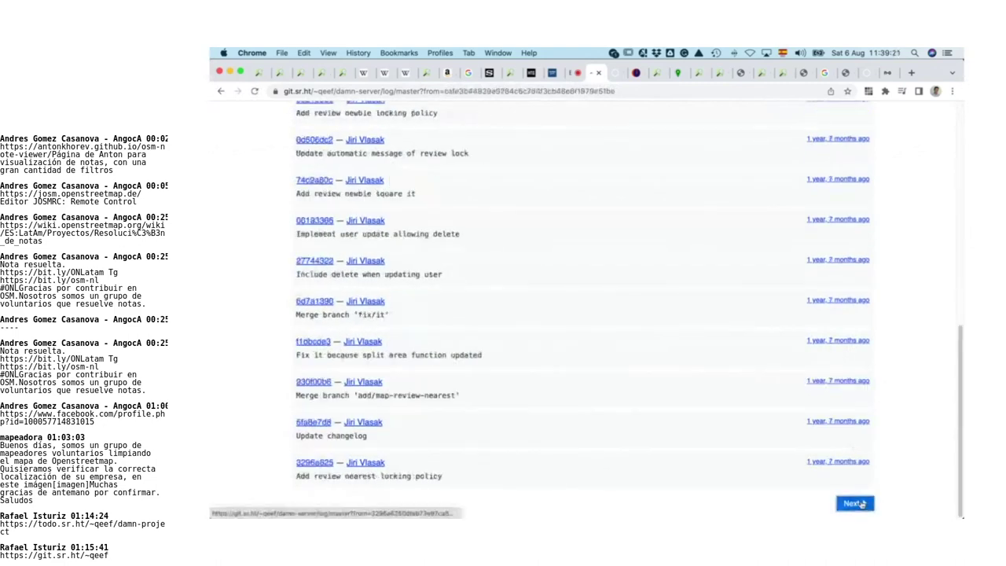
{"action": "left_click", "coordinate": [854, 503]}
{"action": "scroll", "coordinate": [859, 498], "scroll_direction": "down", "scroll_amount": 5}
{"action": "scroll", "coordinate": [859, 497], "scroll_direction": "down", "scroll_amount": 2}
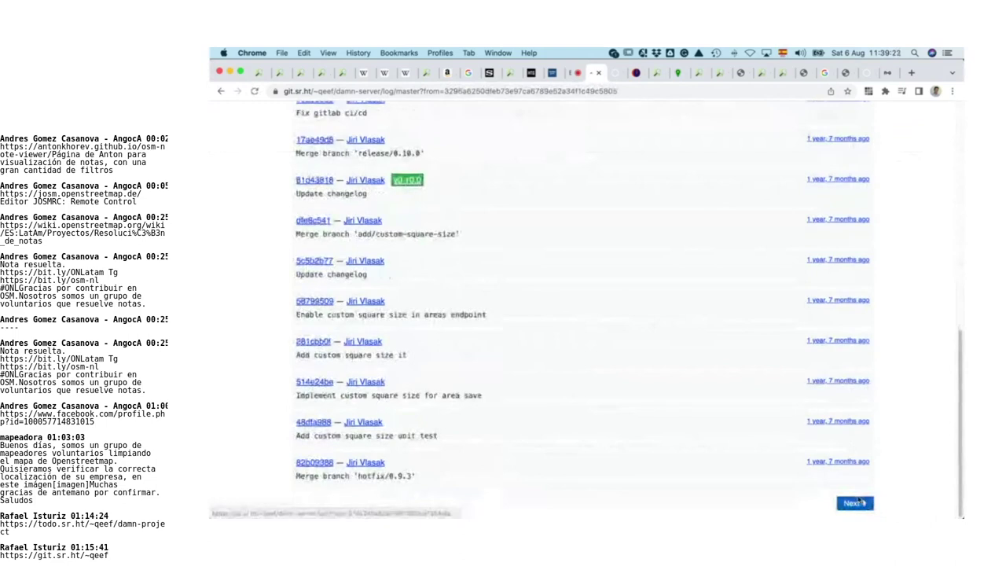
{"action": "left_click", "coordinate": [855, 503]}
{"action": "left_click", "coordinate": [854, 503]}
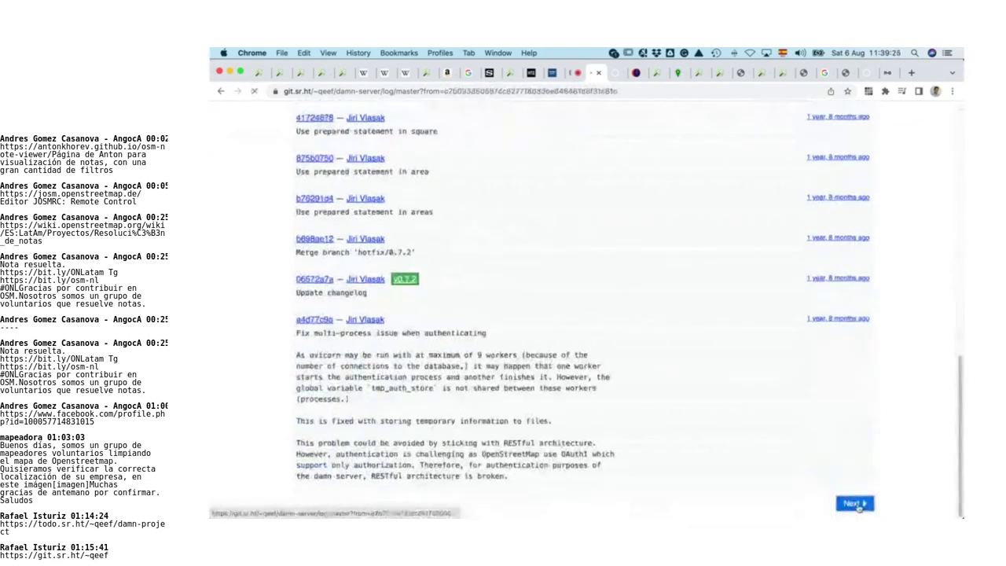
{"action": "left_click", "coordinate": [856, 505]}
{"action": "scroll", "coordinate": [859, 509], "scroll_direction": "down", "scroll_amount": 10}
{"action": "left_click", "coordinate": [856, 505]}
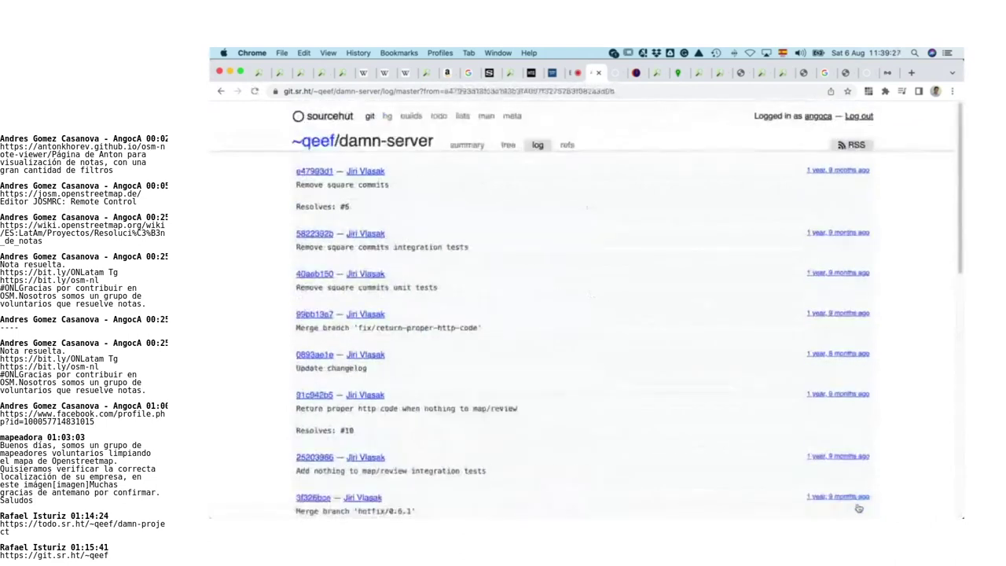
{"action": "scroll", "coordinate": [859, 508], "scroll_direction": "down", "scroll_amount": 10}
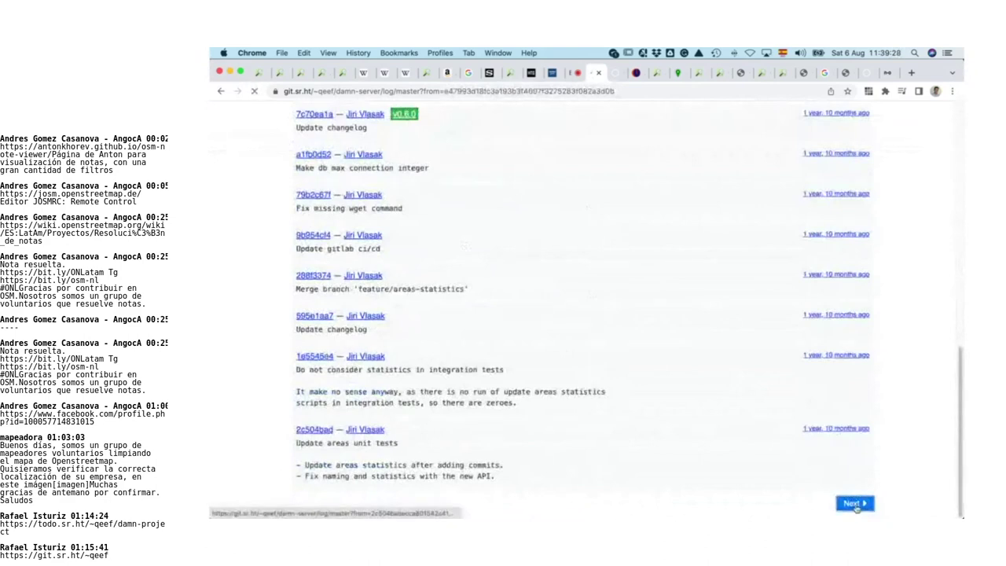
{"action": "left_click", "coordinate": [855, 504]}
{"action": "scroll", "coordinate": [857, 507], "scroll_direction": "down", "scroll_amount": 10}
{"action": "left_click", "coordinate": [855, 505]}
{"action": "scroll", "coordinate": [857, 506], "scroll_direction": "down", "scroll_amount": 10}
{"action": "left_click", "coordinate": [855, 505]}
{"action": "scroll", "coordinate": [856, 508], "scroll_direction": "down", "scroll_amount": 10}
{"action": "left_click", "coordinate": [855, 505]}
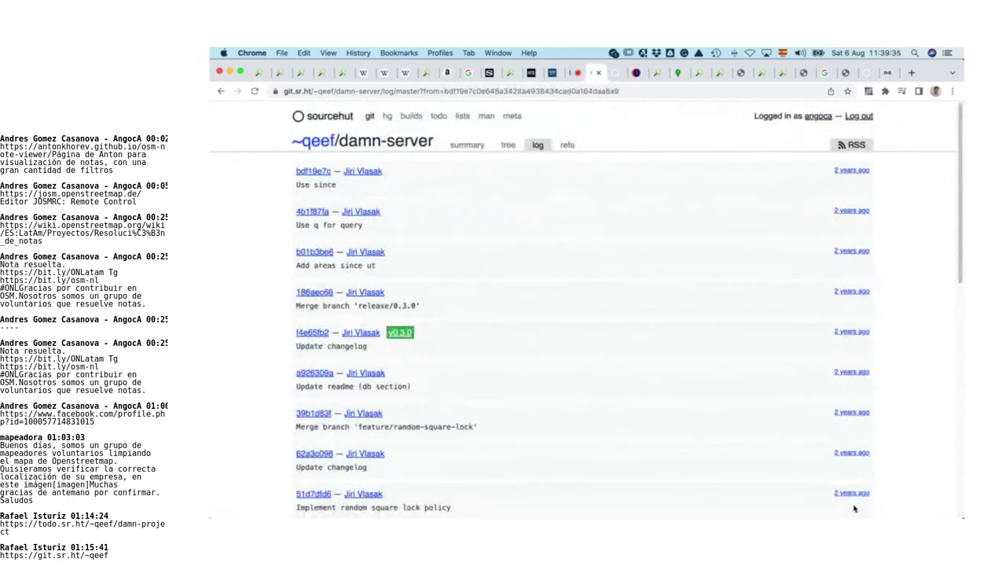
{"action": "scroll", "coordinate": [854, 509], "scroll_direction": "down", "scroll_amount": 10}
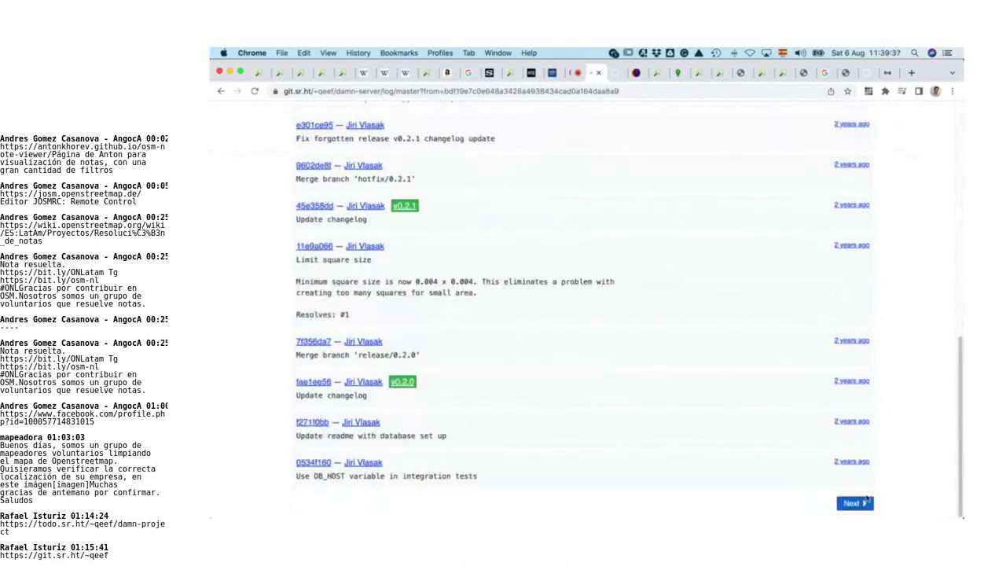
{"action": "left_click", "coordinate": [868, 504]}
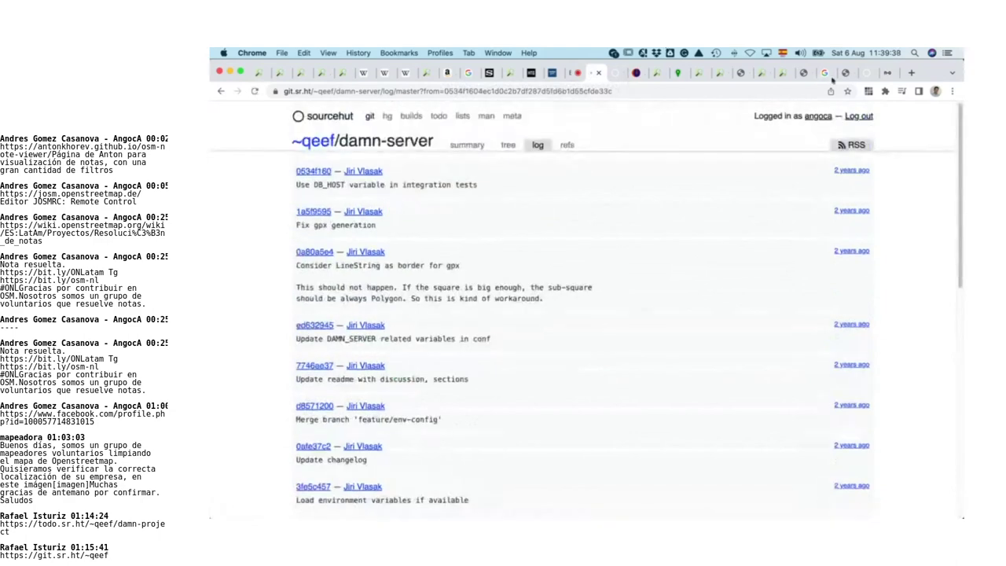
Step: Switch to the damn client's area list, open the area "2375 test" to read its mapping options, and return to the list
{"action": "left_click", "coordinate": [865, 72]}
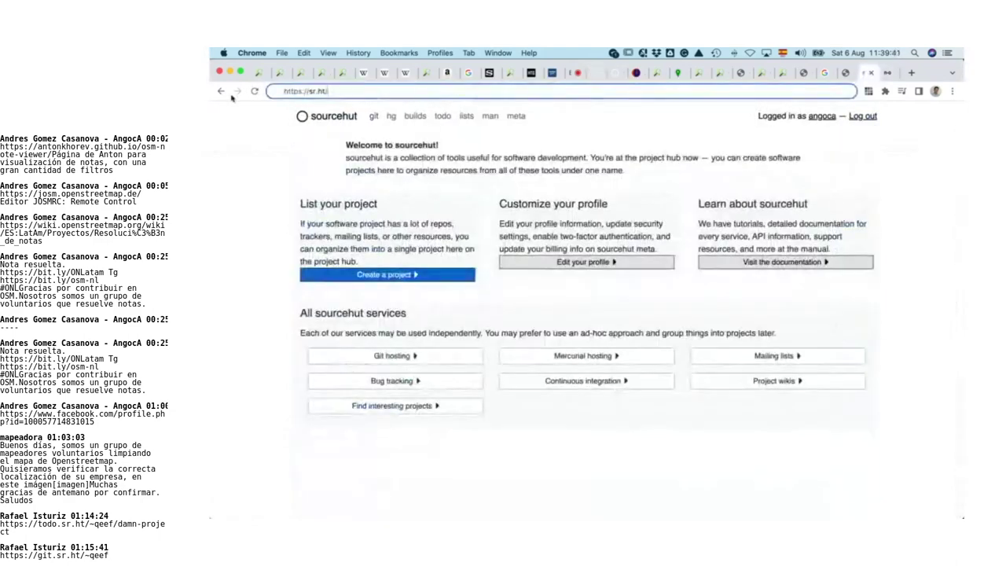
{"action": "left_click", "coordinate": [845, 72]}
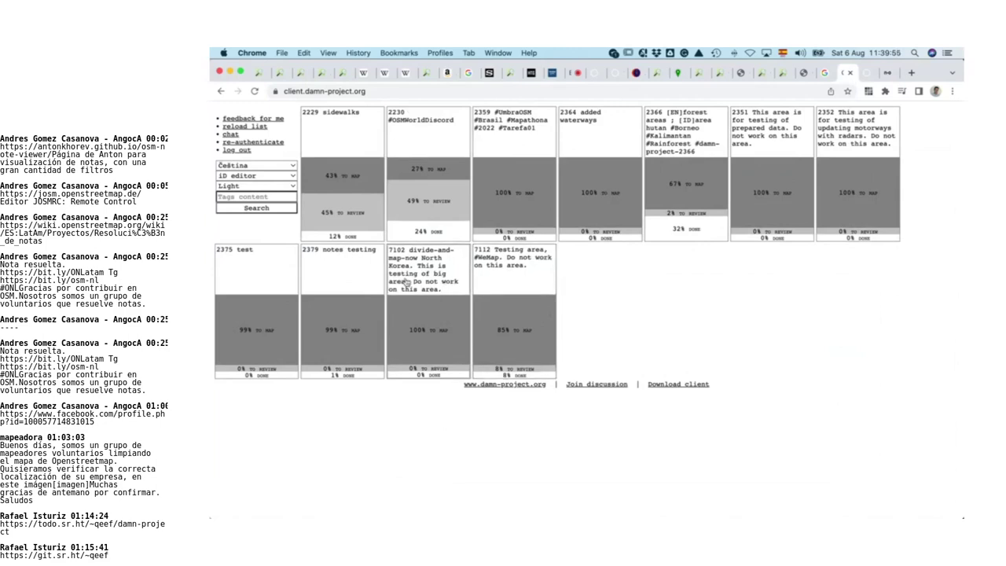
{"action": "left_click", "coordinate": [272, 272]}
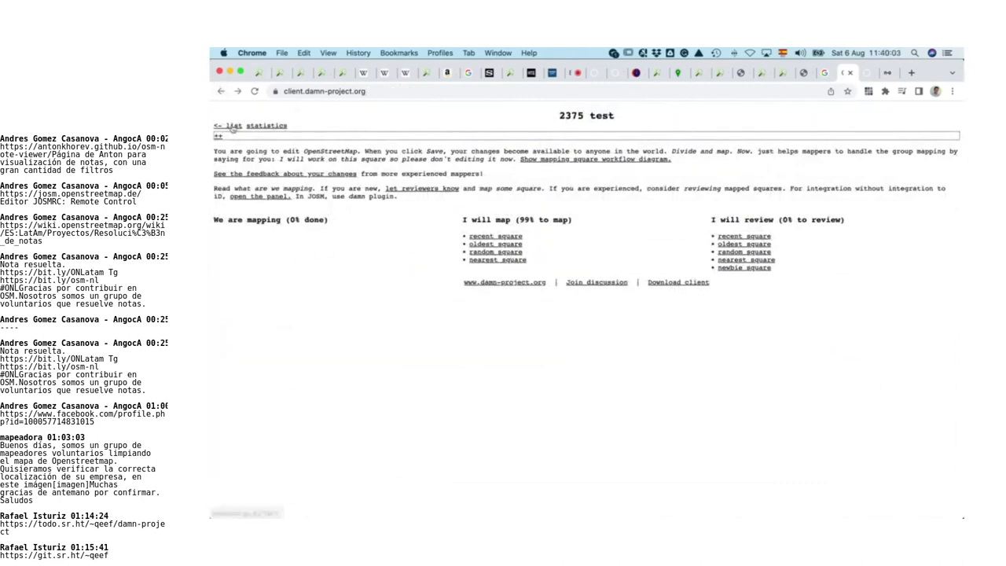
{"action": "left_click", "coordinate": [233, 126]}
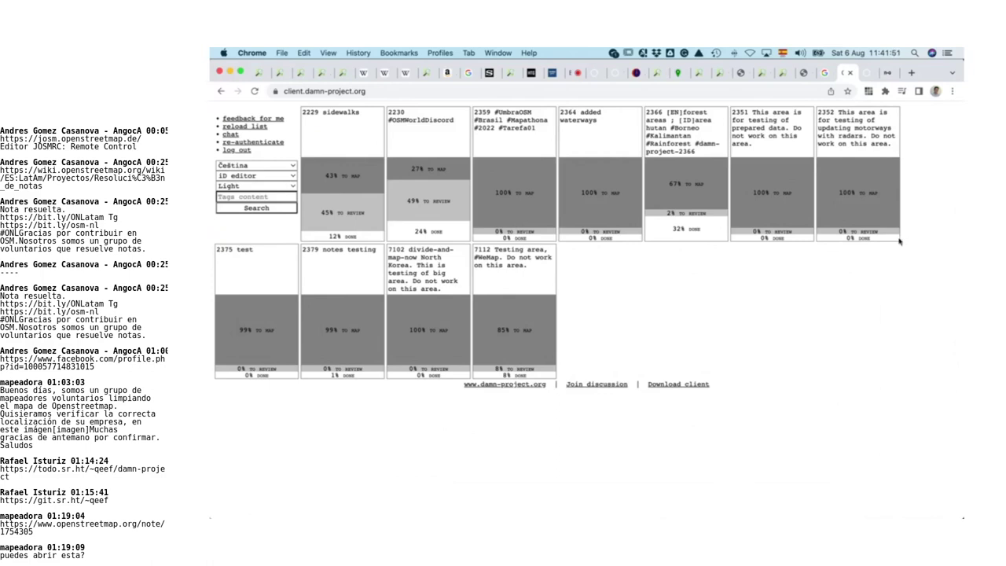
Step: View the area "2379 notes testing" in the Light client and return to the area list
{"action": "mouse_move", "coordinate": [598, 503]}
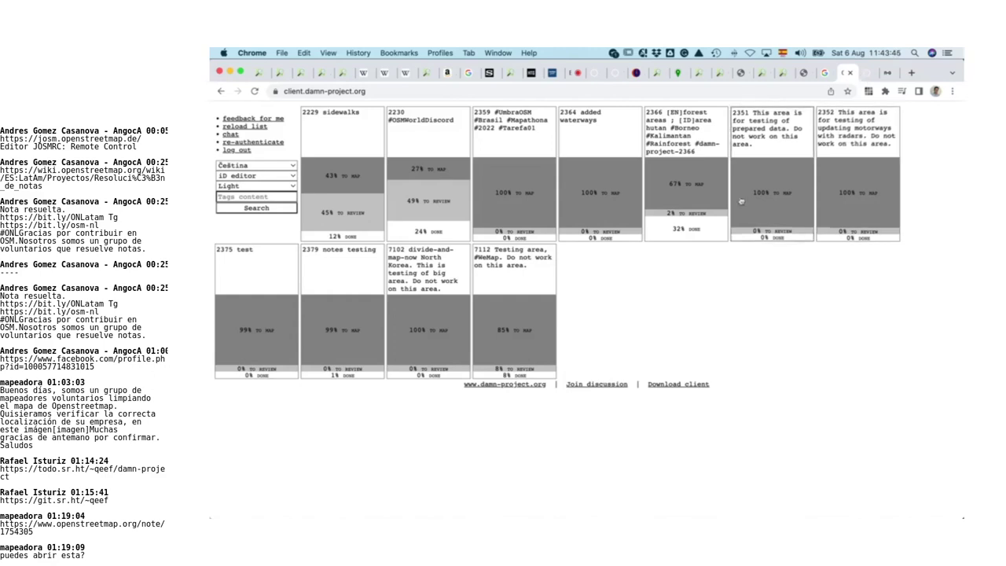
{"action": "left_click", "coordinate": [337, 272]}
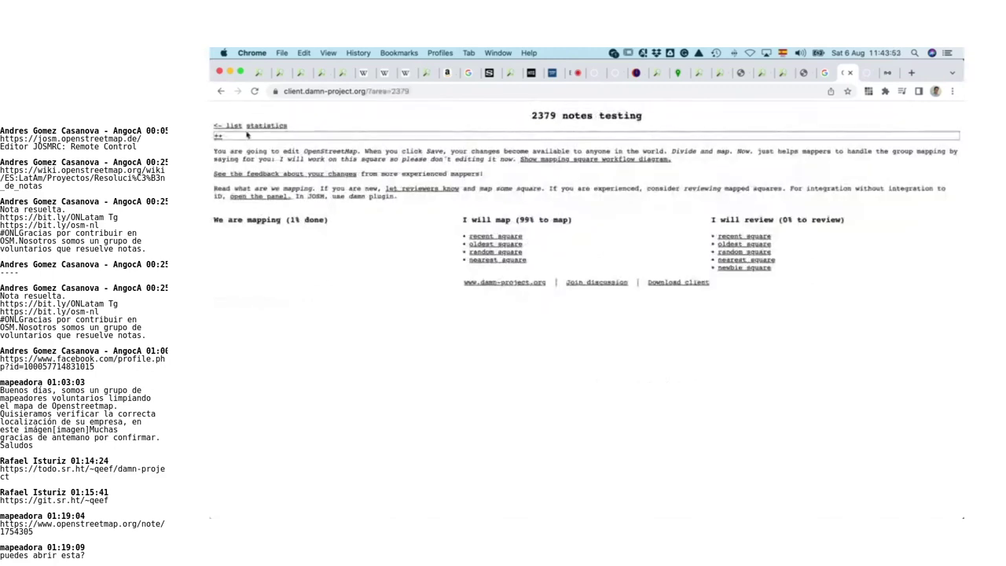
{"action": "left_click", "coordinate": [224, 126]}
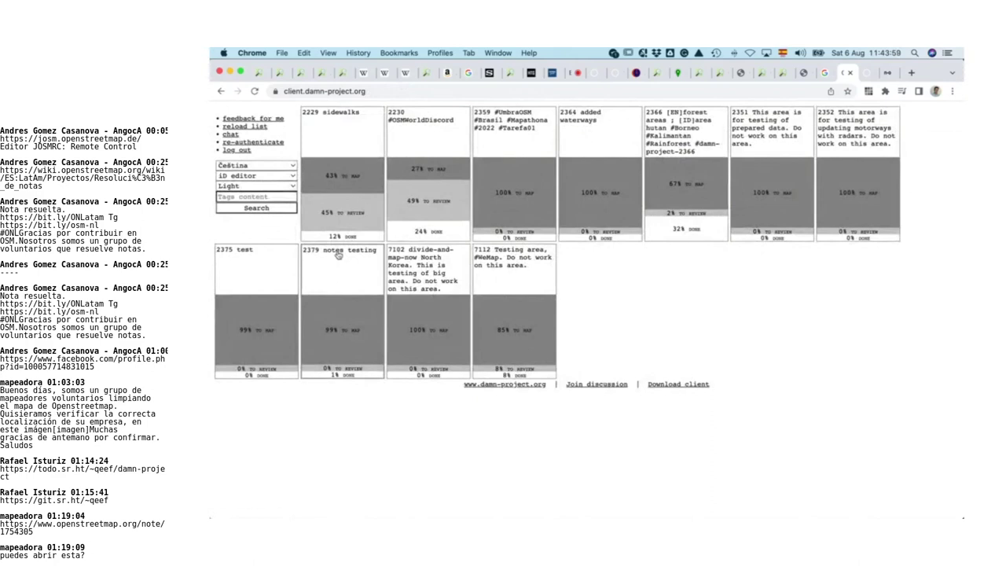
{"action": "left_click", "coordinate": [338, 255]}
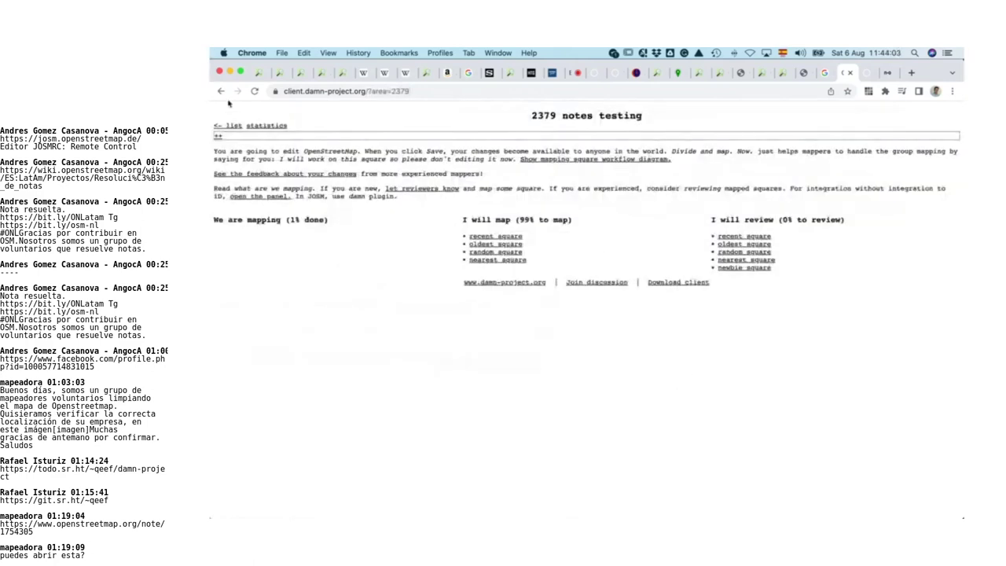
{"action": "left_click", "coordinate": [233, 127]}
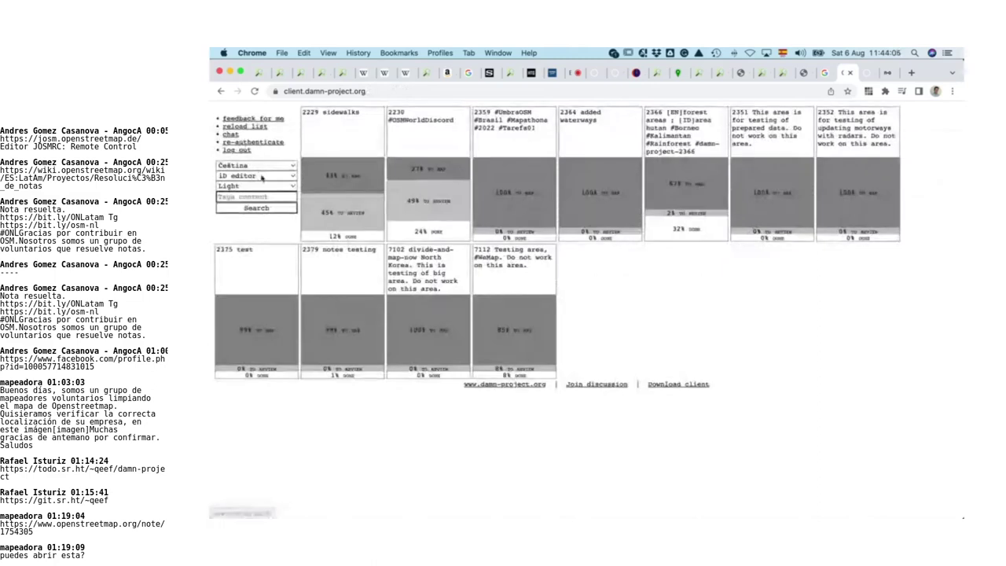
Step: Set the damn client's view to Mappy and examine how the squares of area "2379 notes testing" are distributed
{"action": "left_click", "coordinate": [260, 176]}
{"action": "left_click", "coordinate": [267, 204]}
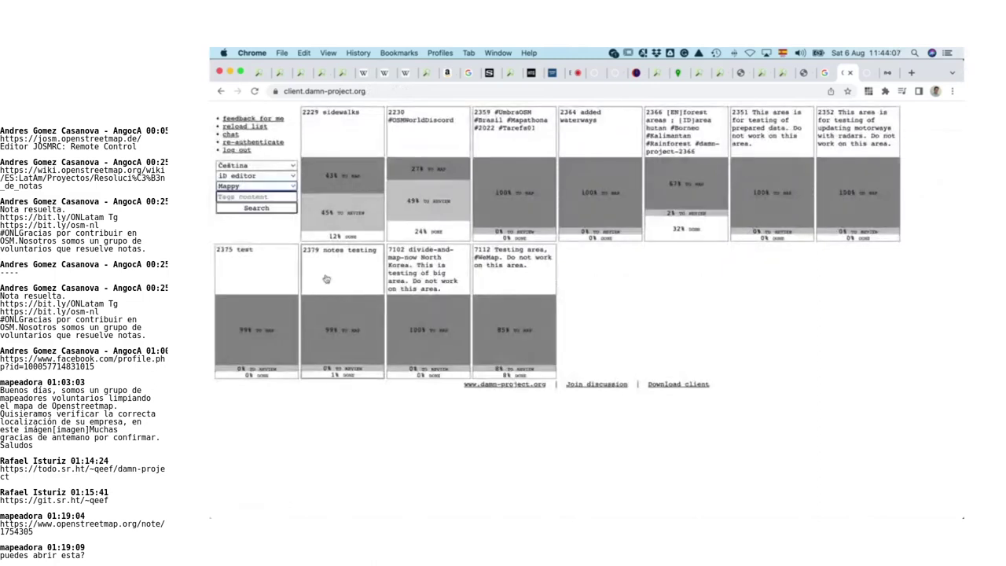
{"action": "left_click", "coordinate": [331, 257]}
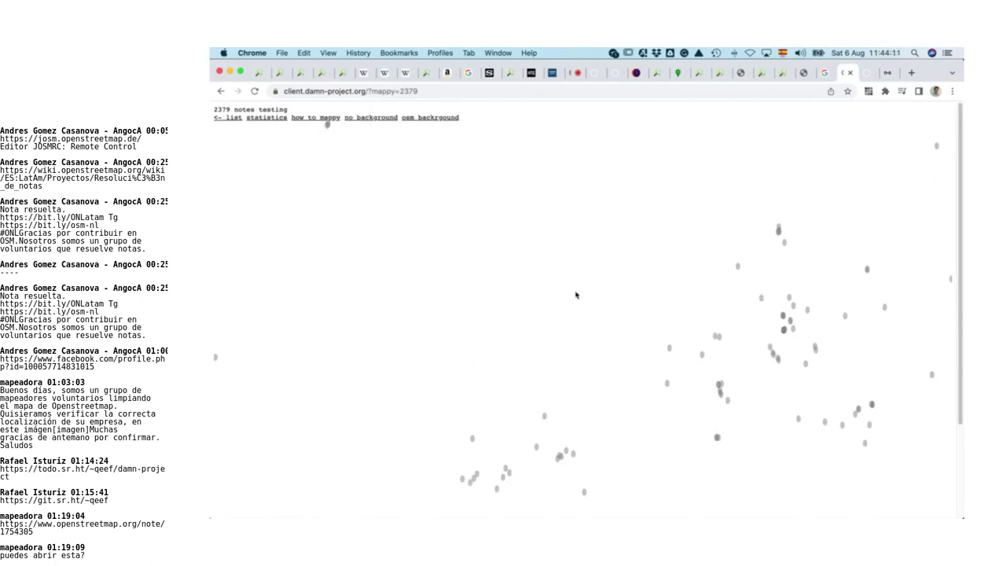
{"action": "scroll", "coordinate": [674, 403], "scroll_direction": "down", "scroll_amount": 2}
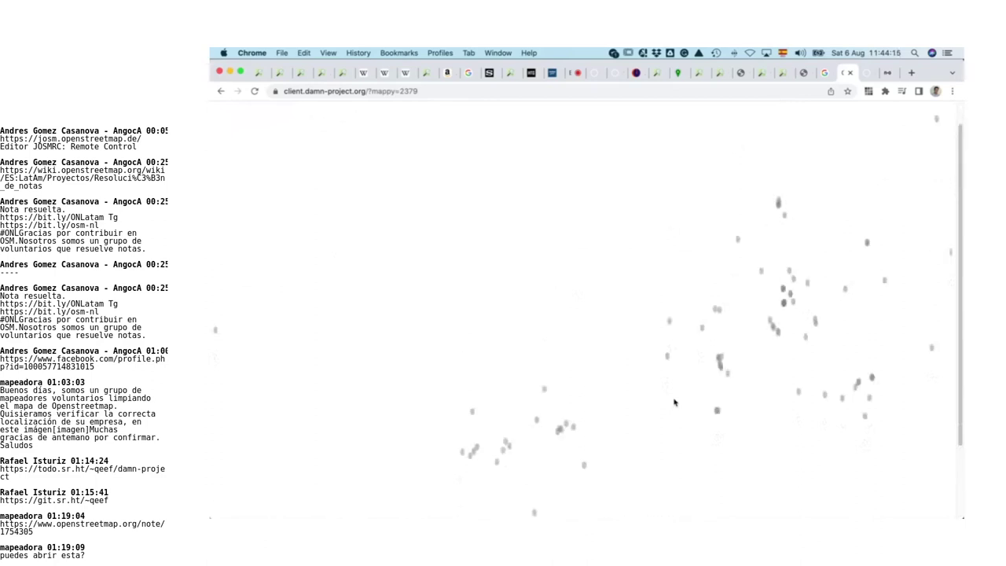
{"action": "scroll", "coordinate": [673, 402], "scroll_direction": "up", "scroll_amount": 2}
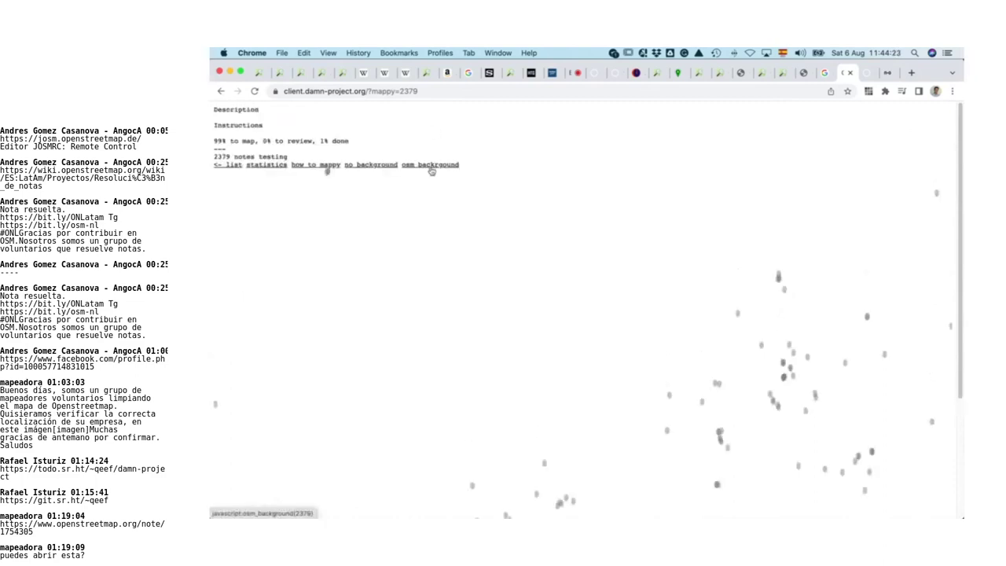
{"action": "scroll", "coordinate": [431, 171], "scroll_direction": "down", "scroll_amount": 3}
{"action": "scroll", "coordinate": [430, 171], "scroll_direction": "up", "scroll_amount": 3}
Step: Return to the area list and view the squares of area "2375 test" in Mappy over the OSM background
{"action": "left_click", "coordinate": [221, 91]}
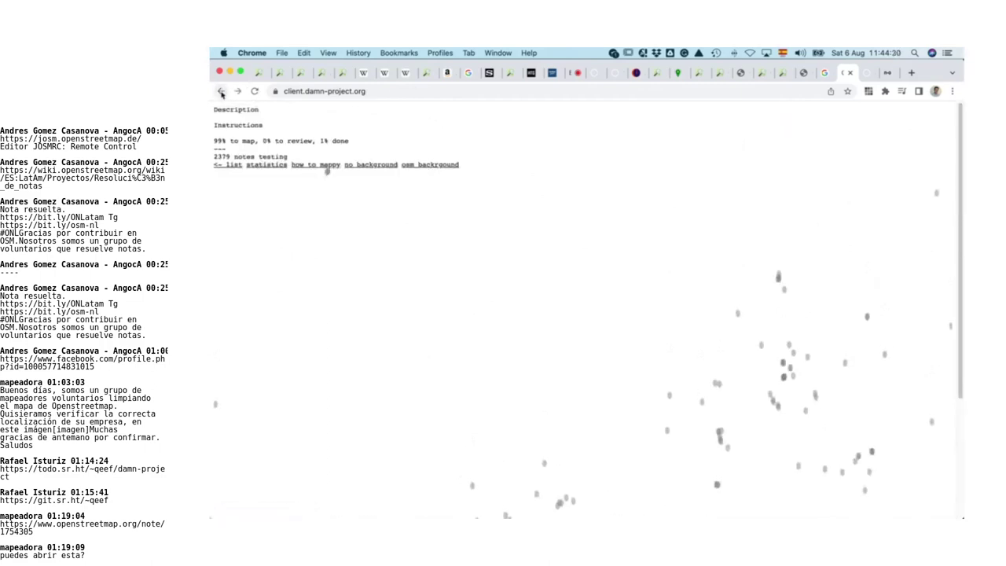
{"action": "left_click", "coordinate": [237, 166]}
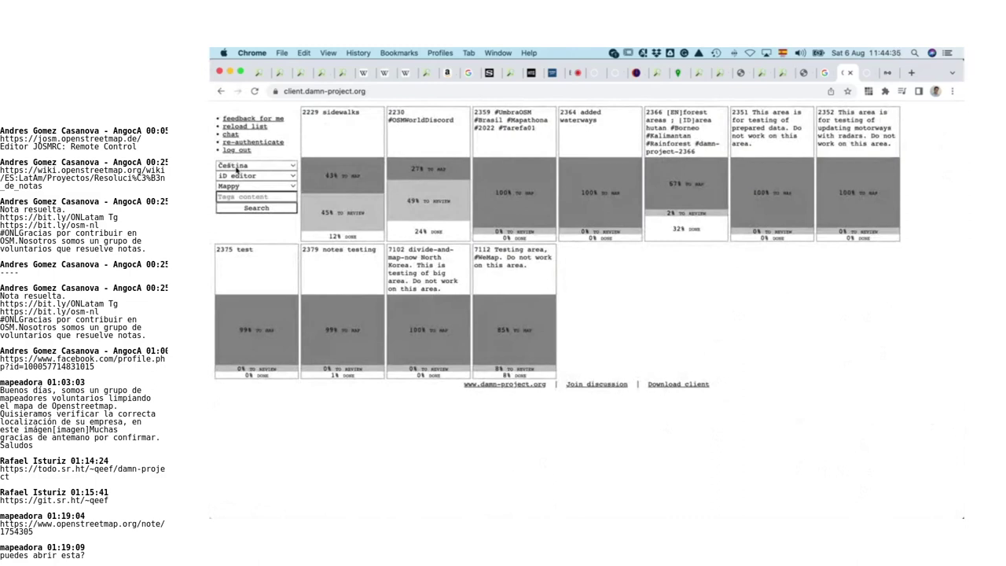
{"action": "left_click", "coordinate": [274, 328]}
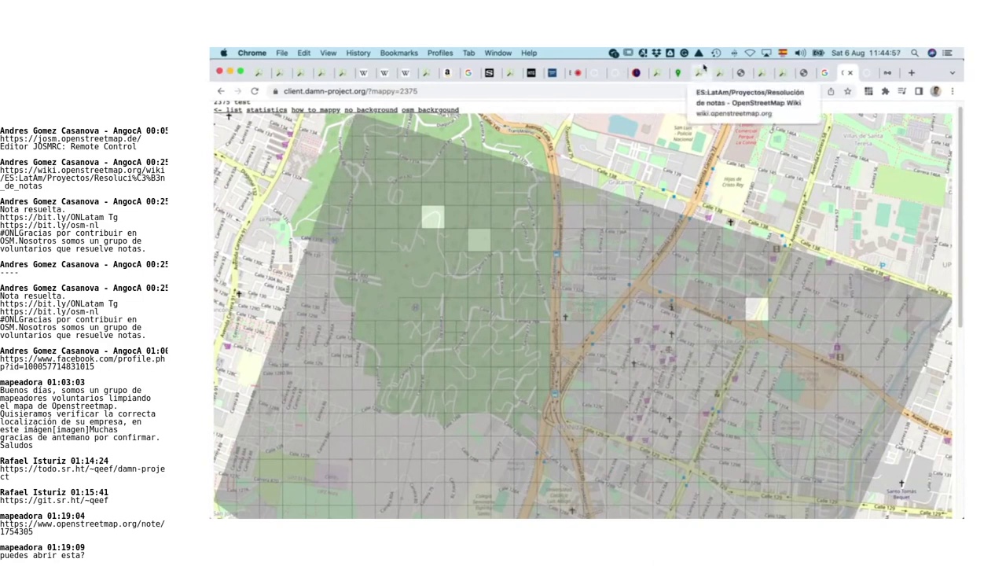
Step: Close the open damn client page, the sourcehut home page and the changeset discussion comments page
{"action": "left_click", "coordinate": [849, 73]}
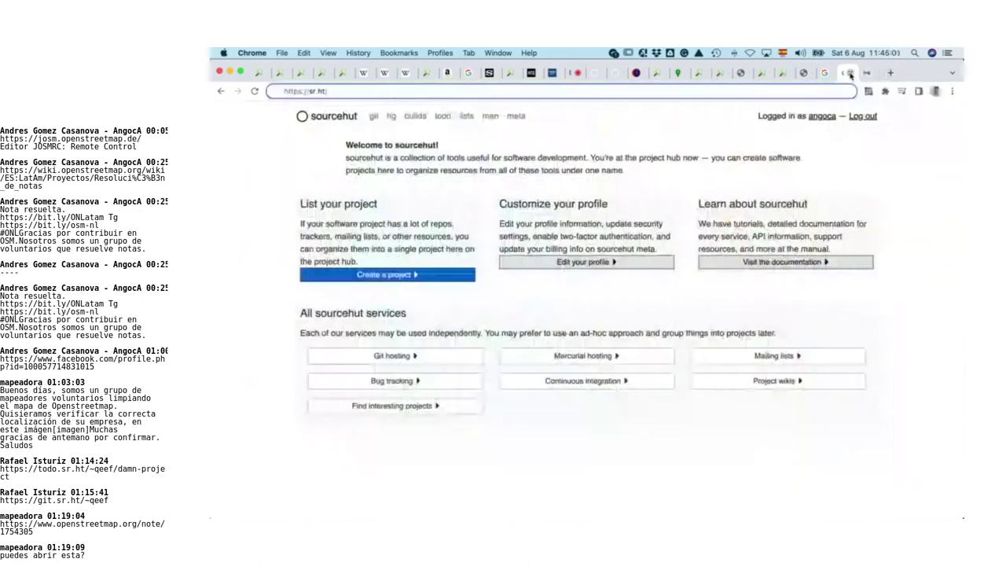
{"action": "left_click", "coordinate": [849, 73]}
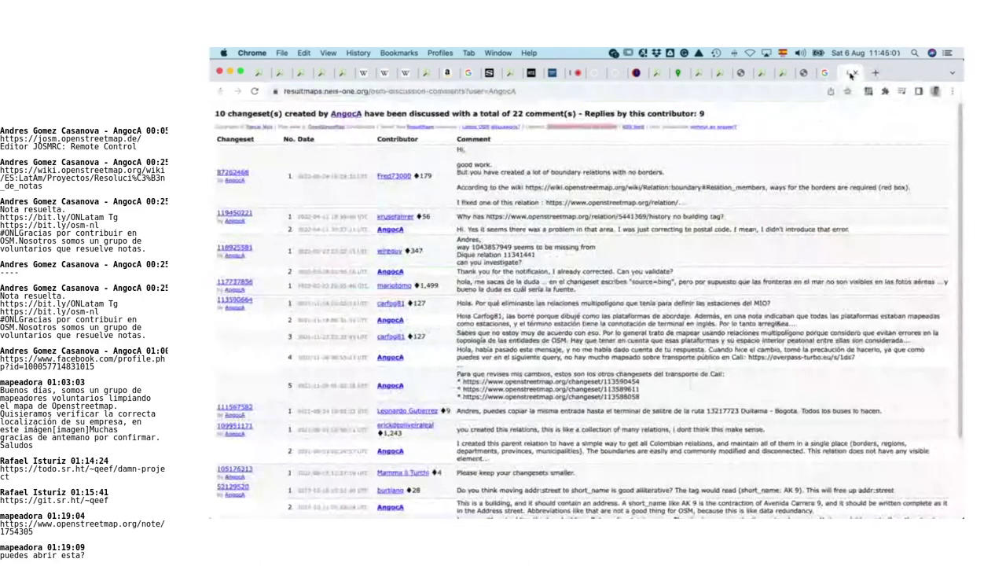
{"action": "left_click", "coordinate": [850, 73]}
Step: Open the link to OpenStreetMap note 1754305 from the latest message in the meeting's public chat
{"action": "left_click", "coordinate": [613, 73]}
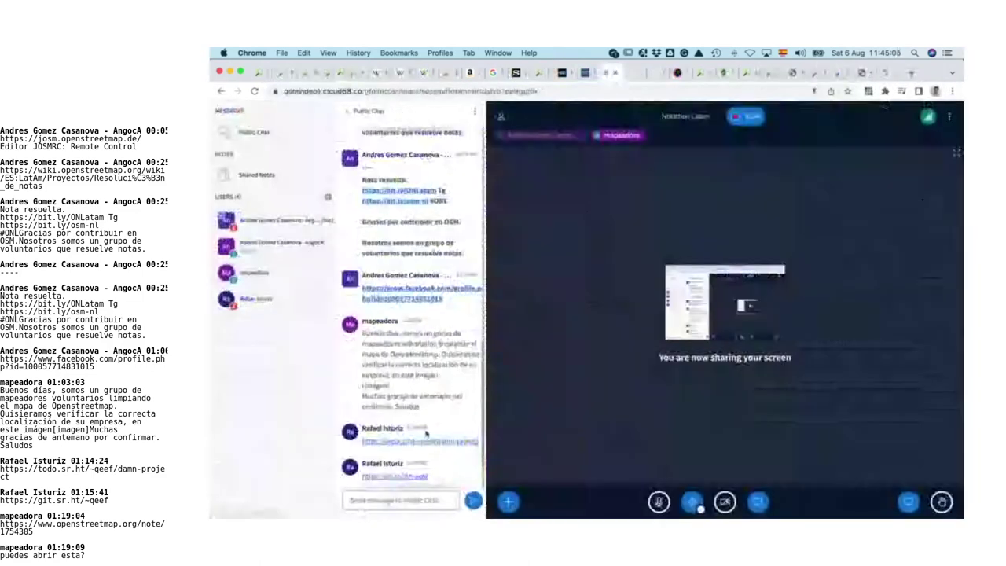
{"action": "scroll", "coordinate": [416, 459], "scroll_direction": "down", "scroll_amount": 3}
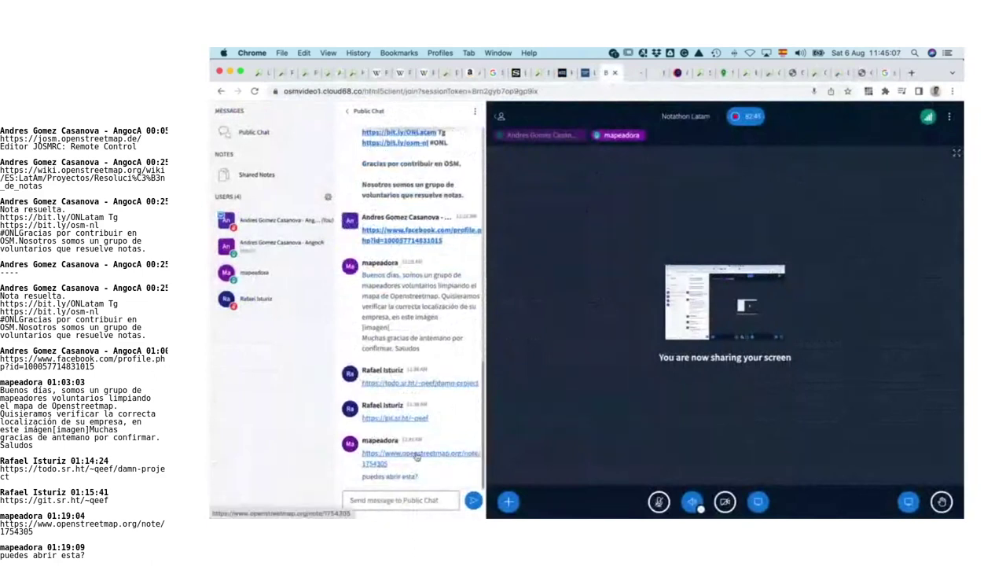
{"action": "left_click", "coordinate": [416, 456]}
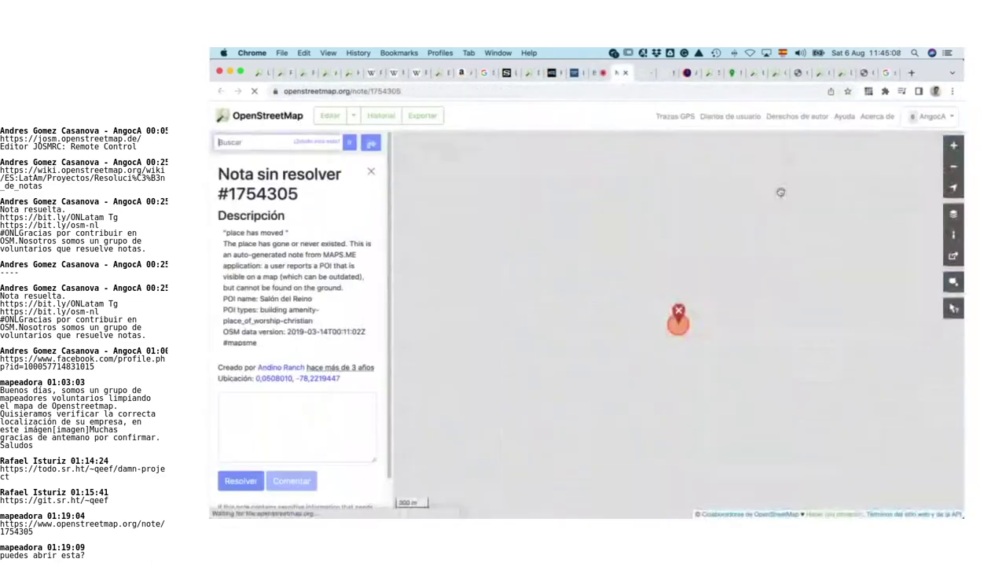
Step: Close the leftover weeklyOSM search, damn client, diary and map editor pages, and go back from the changeset to the user's changeset history
{"action": "left_click", "coordinate": [886, 73]}
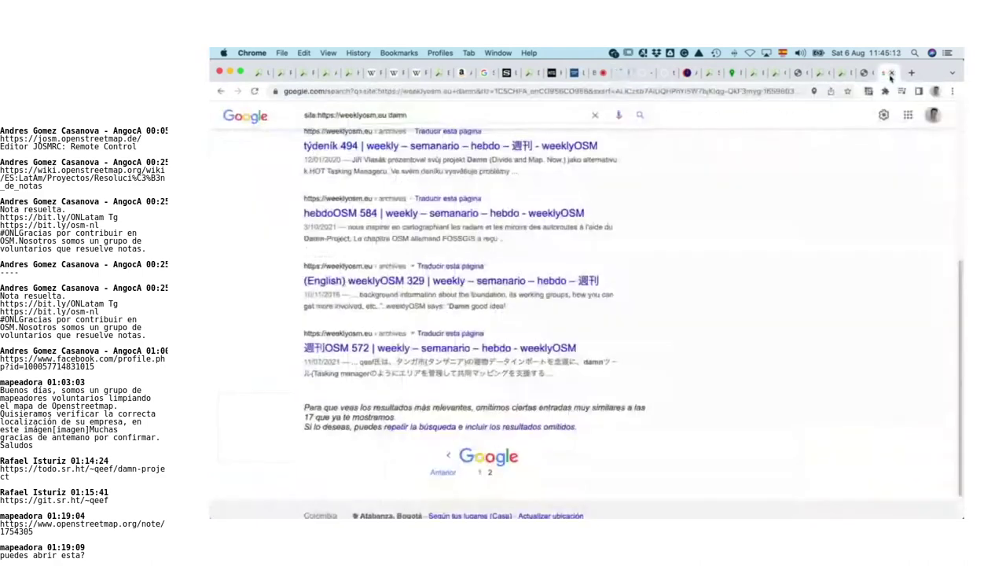
{"action": "left_click", "coordinate": [891, 74]}
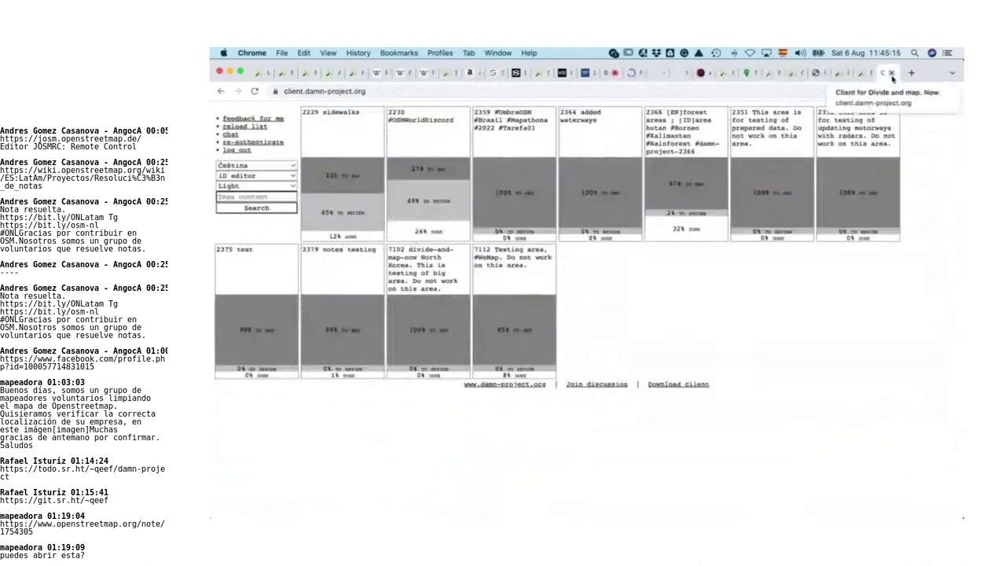
{"action": "left_click", "coordinate": [891, 73]}
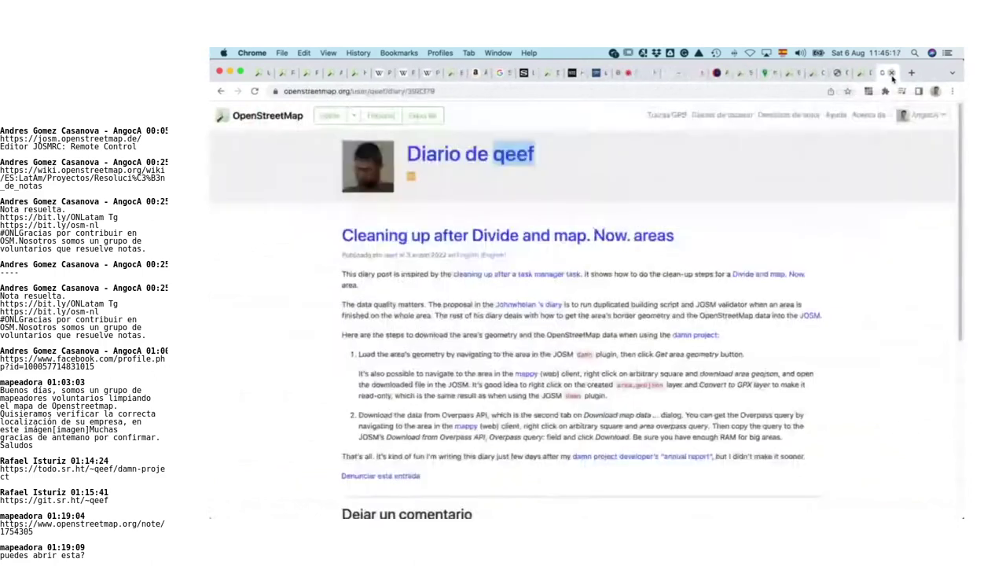
{"action": "left_click", "coordinate": [891, 74]}
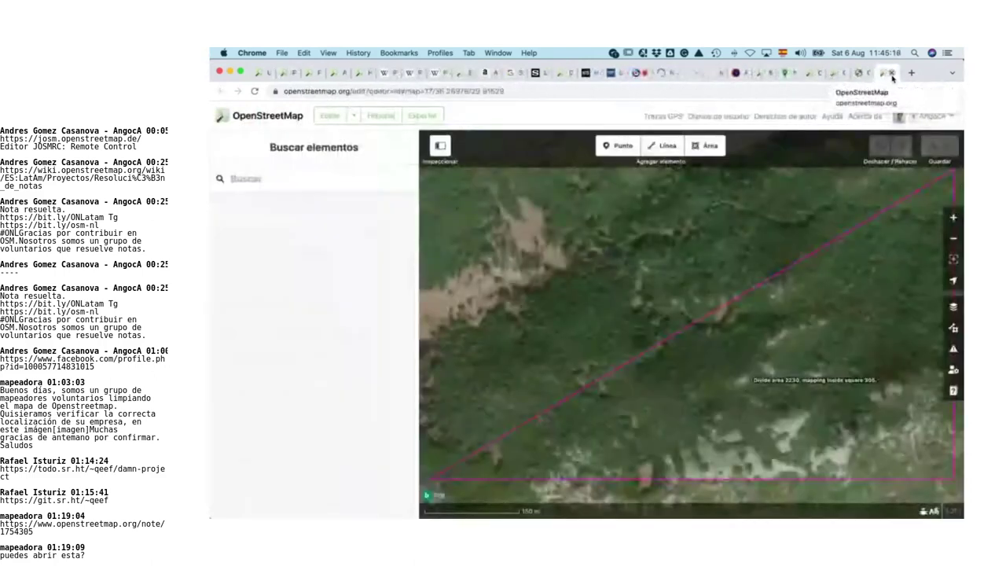
{"action": "left_click", "coordinate": [891, 74]}
{"action": "left_click", "coordinate": [891, 74]}
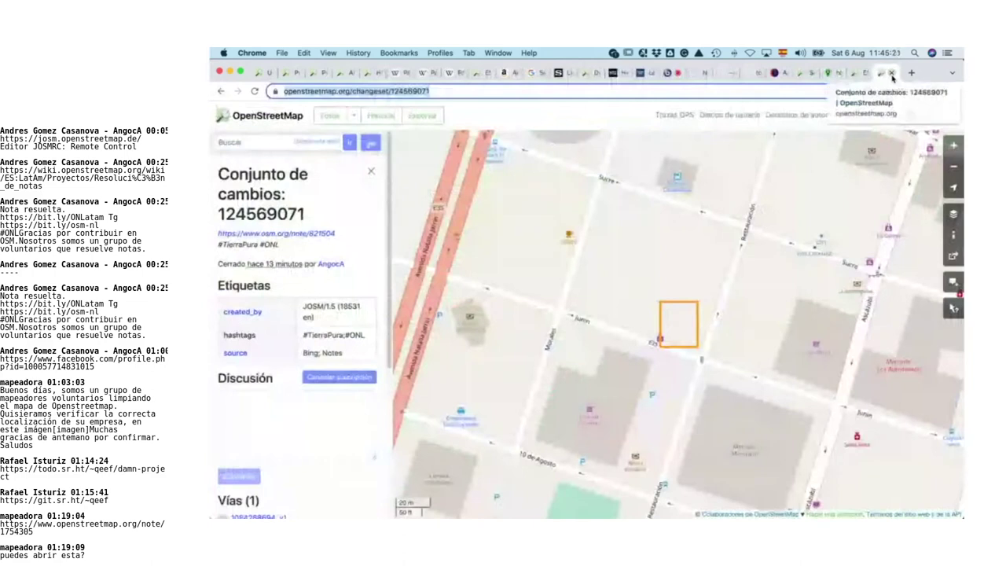
{"action": "key", "text": "super+bracketleft"}
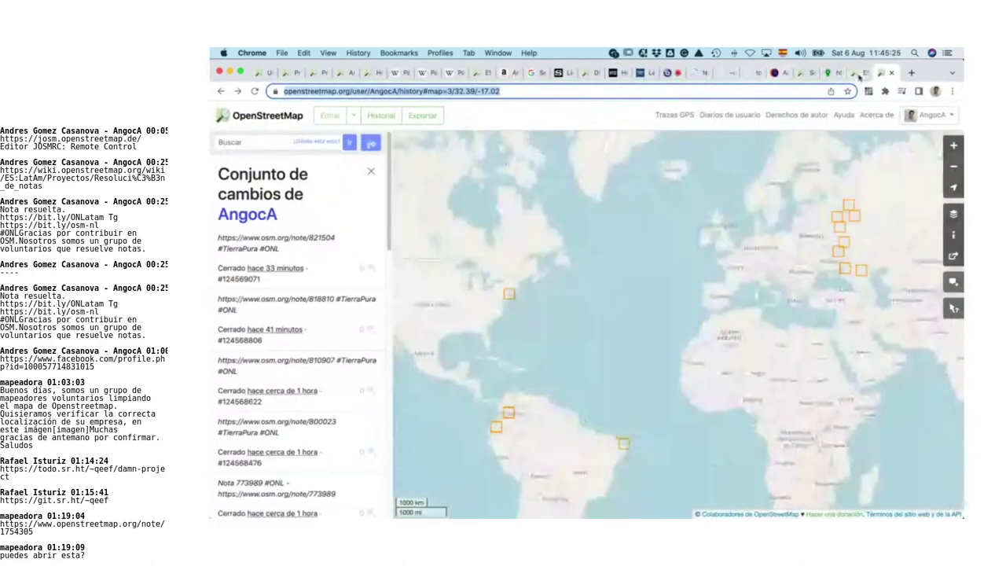
Step: Return to note 1754305 and inspect its marker's surroundings up close beside Plaza Gutierrez
{"action": "left_click", "coordinate": [694, 75]}
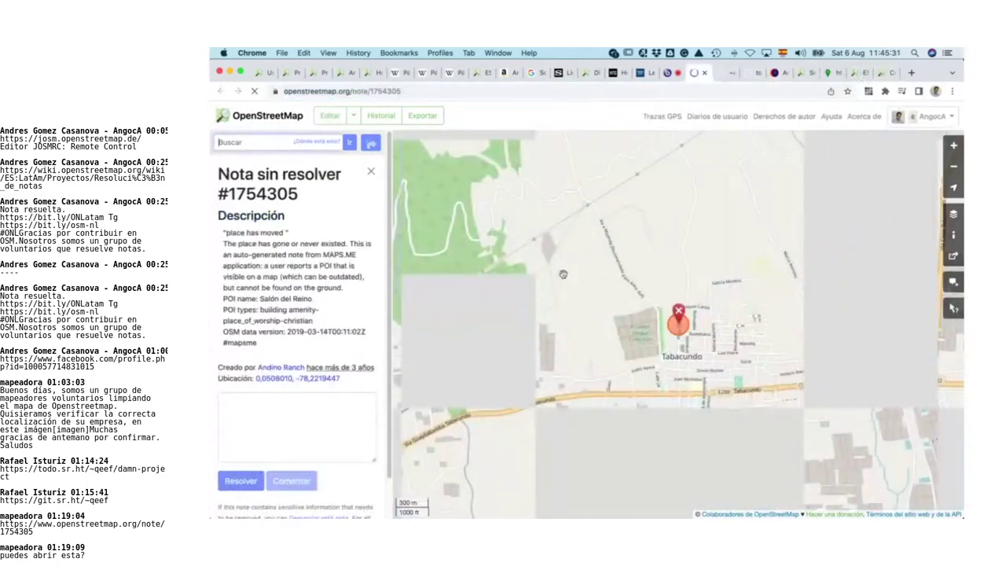
{"action": "scroll", "coordinate": [687, 329], "scroll_direction": "up", "scroll_amount": 5}
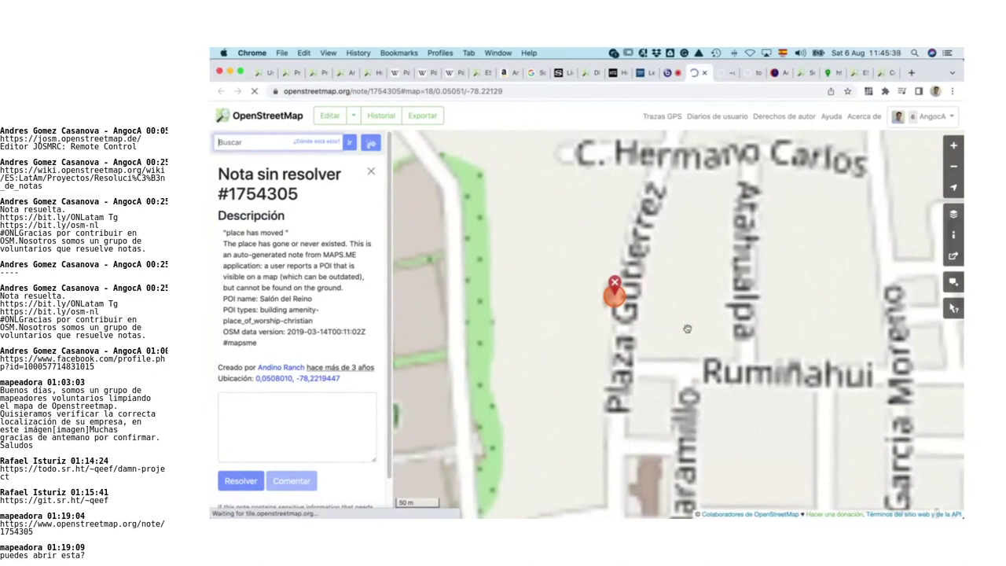
{"action": "scroll", "coordinate": [589, 312], "scroll_direction": "up", "scroll_amount": 2}
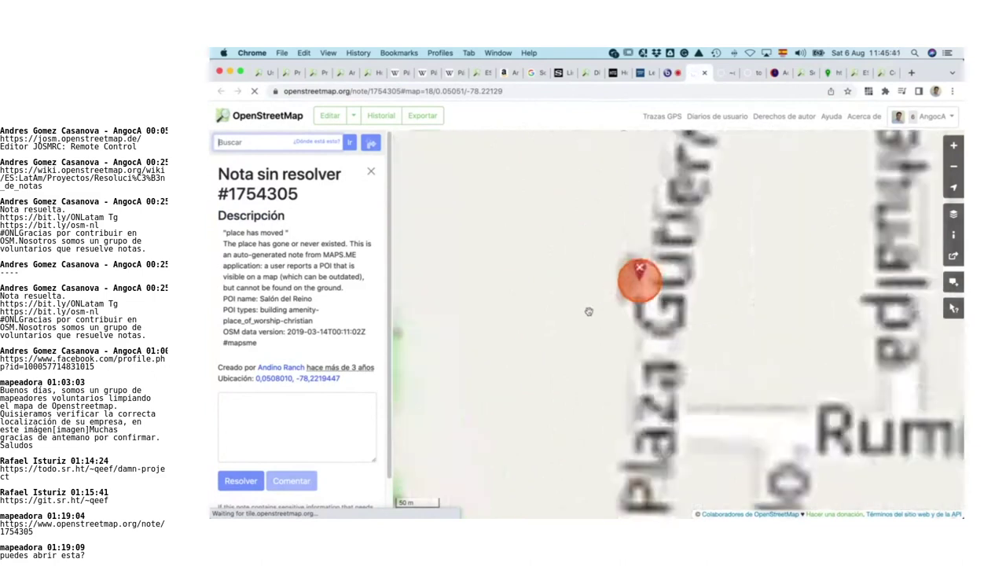
{"action": "scroll", "coordinate": [708, 267], "scroll_direction": "down", "scroll_amount": 2}
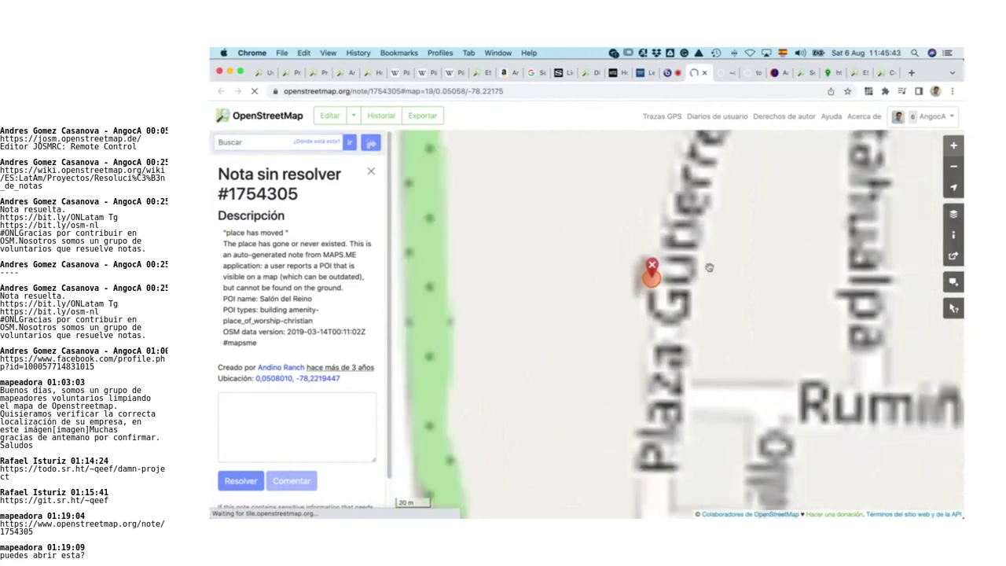
{"action": "scroll", "coordinate": [711, 259], "scroll_direction": "up", "scroll_amount": 2}
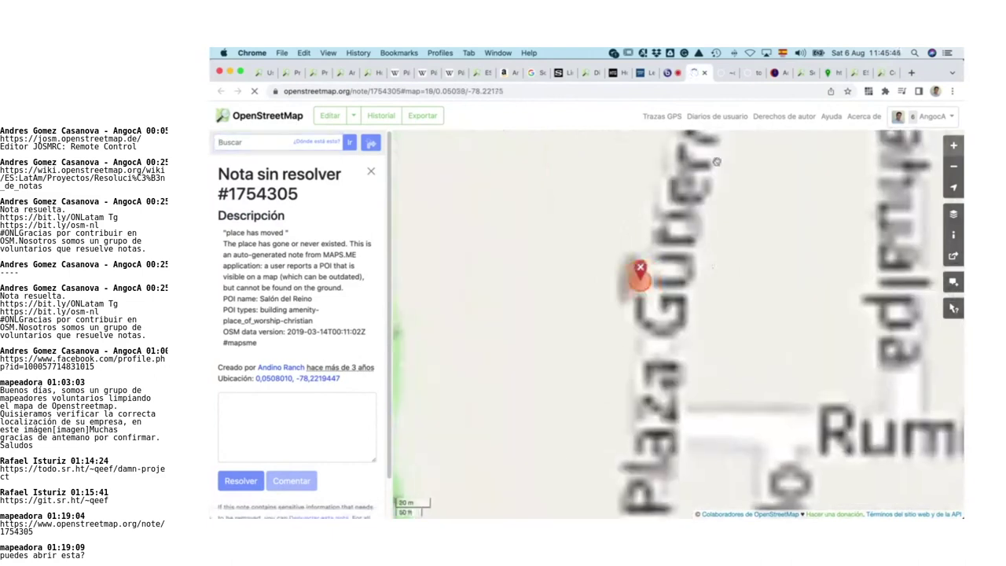
Step: Close the damn-server commit log, the sourcehut ticket tracker and the open.gis.lab GeoJSON article
{"action": "left_click", "coordinate": [729, 73]}
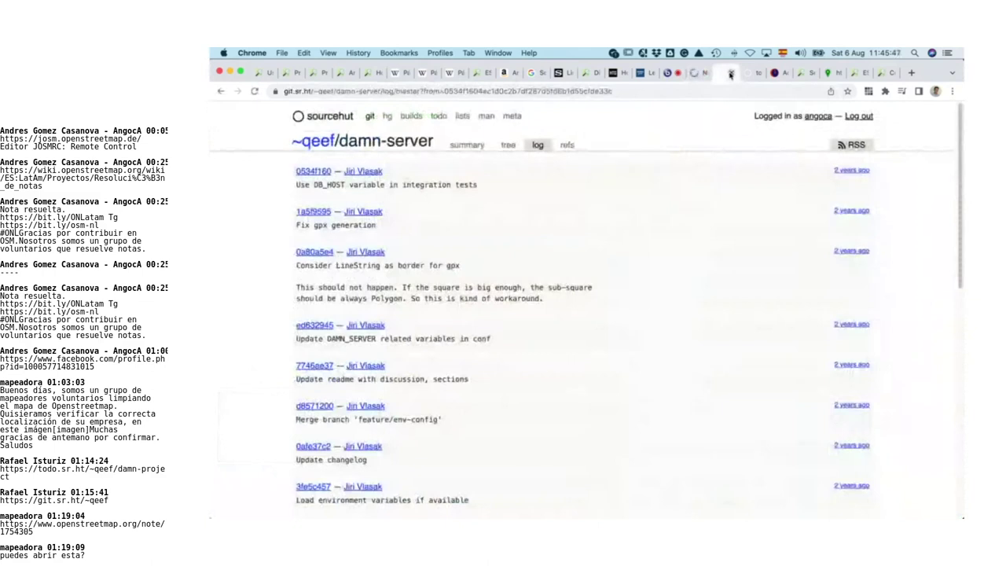
{"action": "left_click", "coordinate": [730, 74]}
{"action": "left_click", "coordinate": [730, 74]}
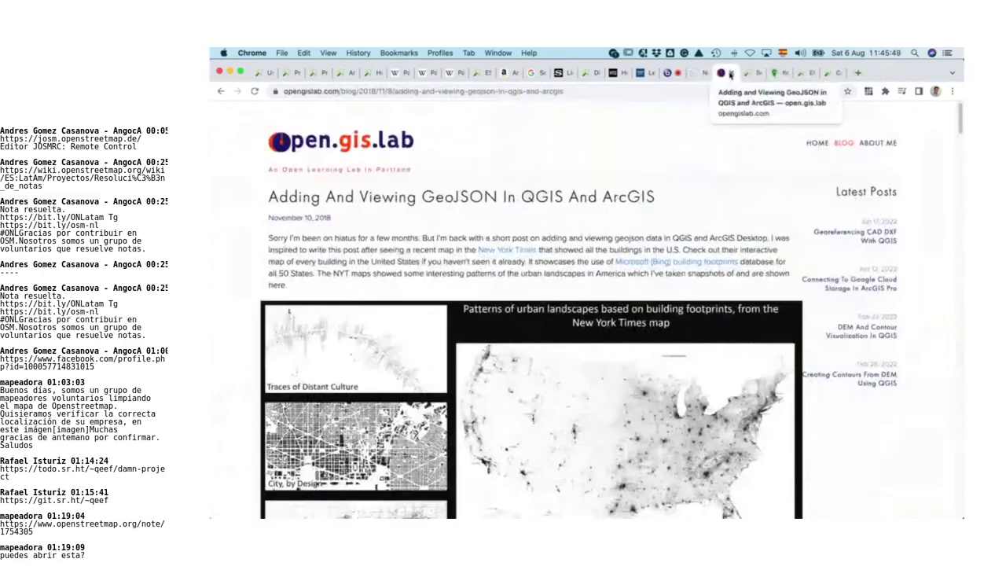
{"action": "left_click", "coordinate": [730, 74]}
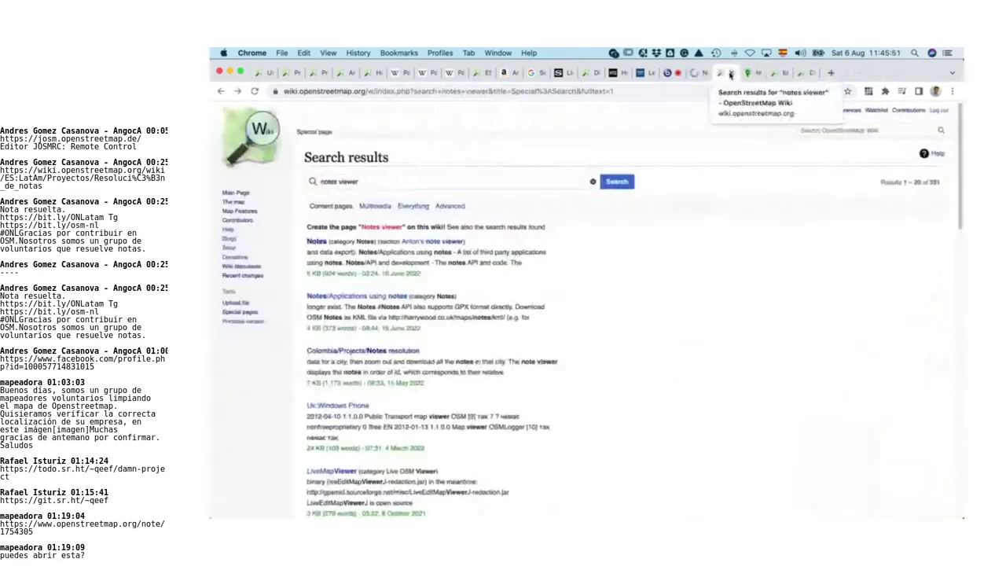
Step: Close the notes viewer wiki search results and load the area of note 1754305 in JOSM by remote control
{"action": "left_click", "coordinate": [731, 74]}
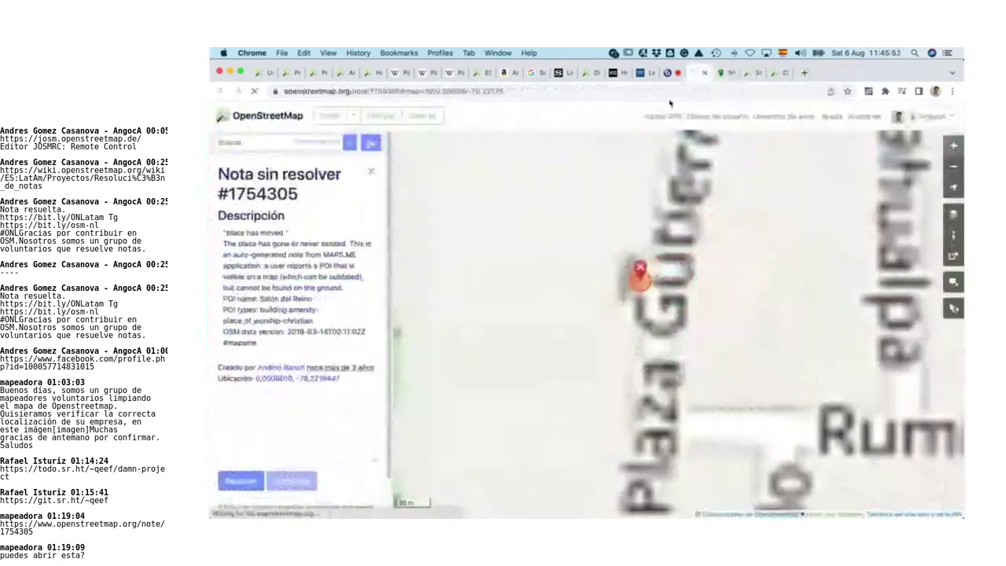
{"action": "left_click", "coordinate": [354, 116]}
{"action": "left_click", "coordinate": [360, 156]}
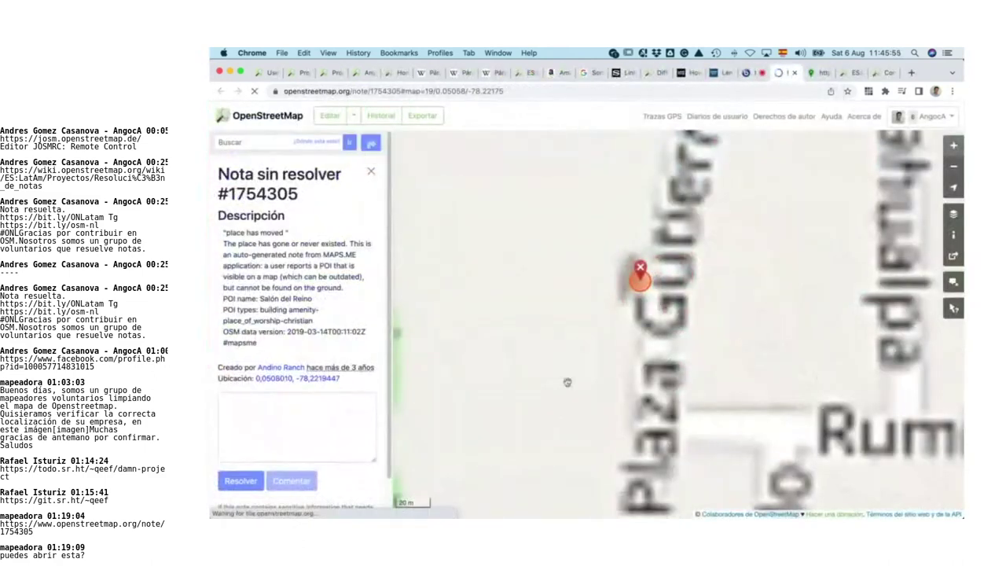
{"action": "mouse_move", "coordinate": [564, 515]}
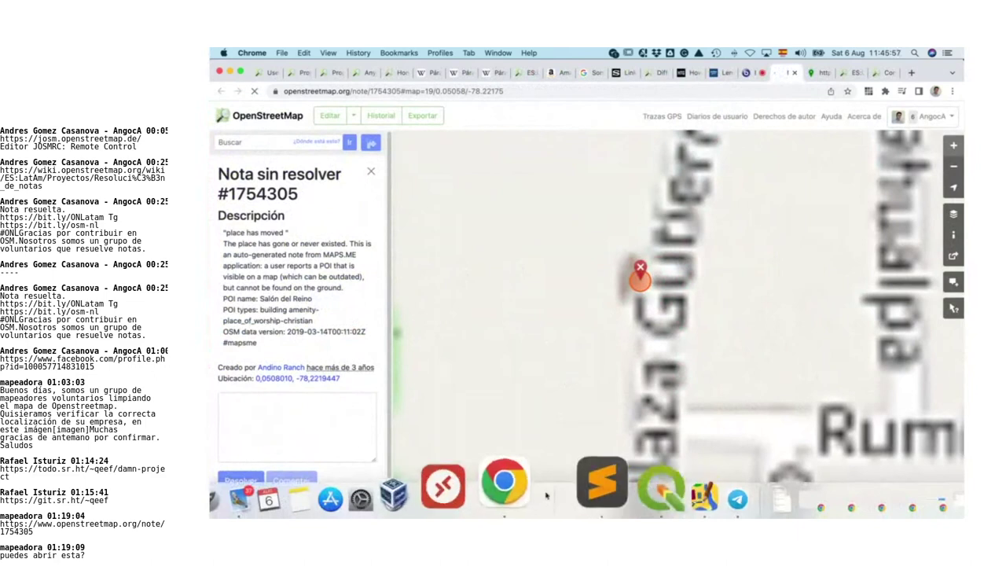
{"action": "left_click", "coordinate": [635, 481]}
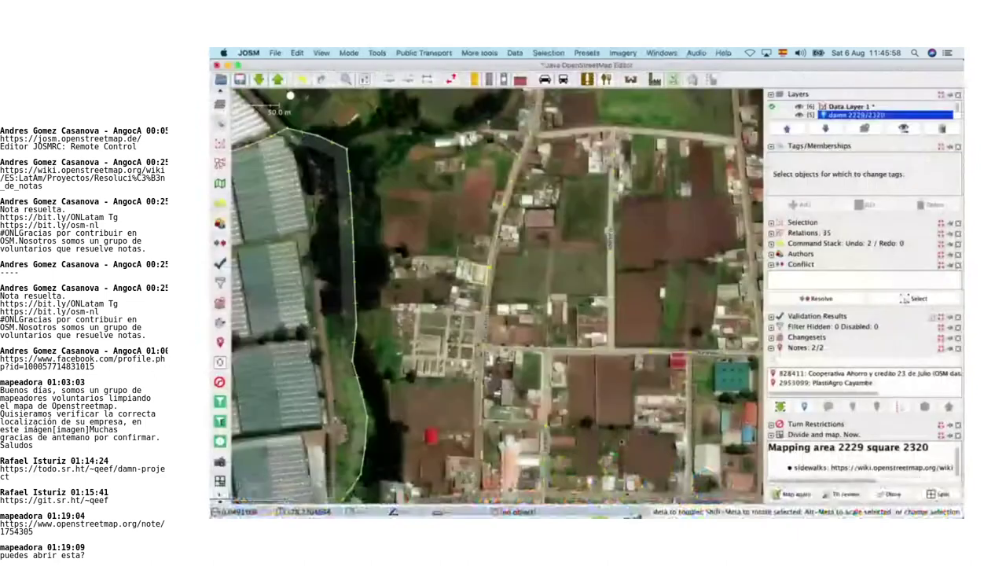
{"action": "scroll", "coordinate": [485, 275], "scroll_direction": "up", "scroll_amount": 2}
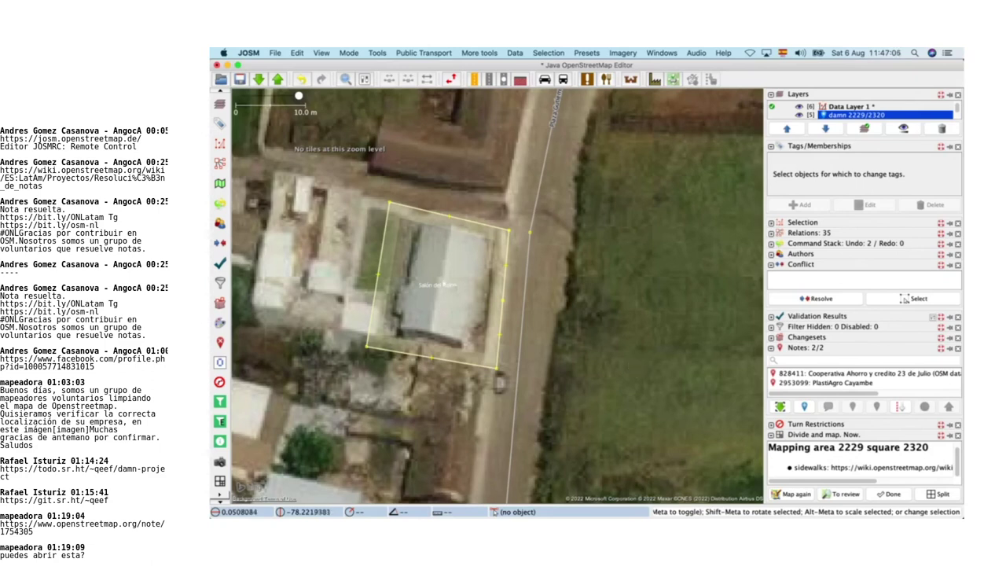
Step: Select the Salón del Reino building outline beside Plaza Gutierrez and examine its full list of tags
{"action": "left_click", "coordinate": [503, 284]}
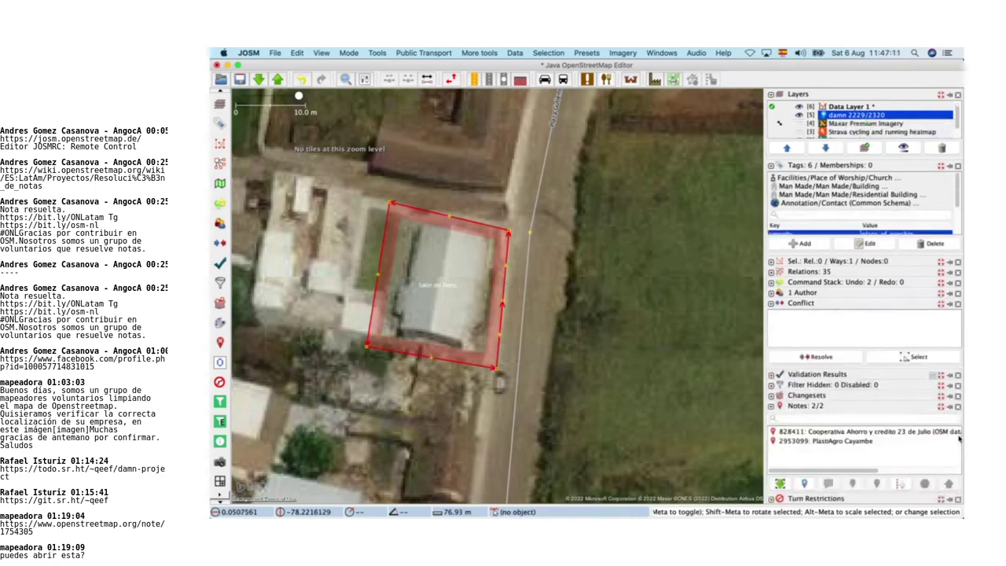
{"action": "left_click", "coordinate": [771, 304]}
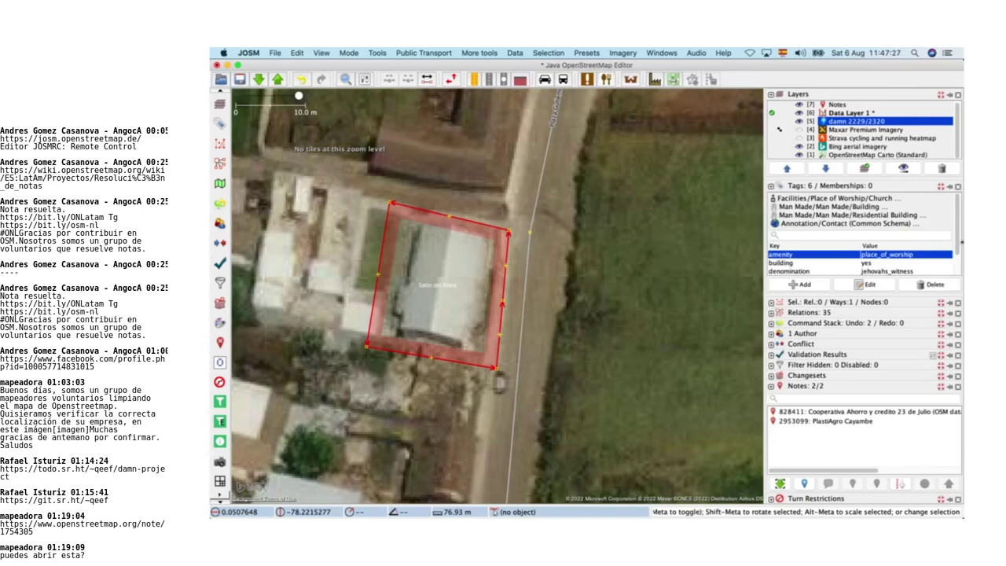
{"action": "scroll", "coordinate": [852, 223], "scroll_direction": "down", "scroll_amount": 3}
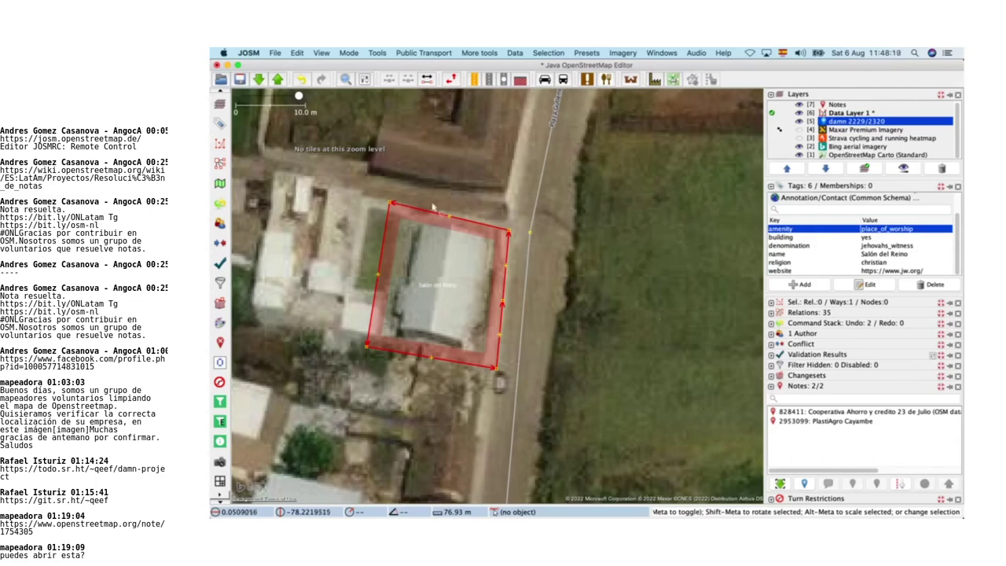
Step: Open the Salón del Reino way's web history and review its versions, authors and tags from version 1 to 4
{"action": "left_click", "coordinate": [322, 53]}
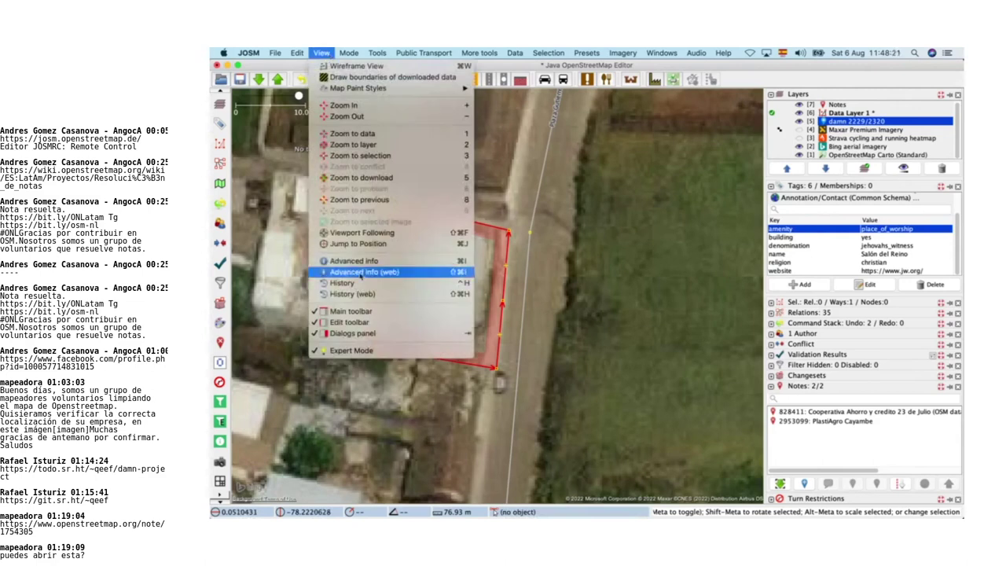
{"action": "left_click", "coordinate": [383, 293]}
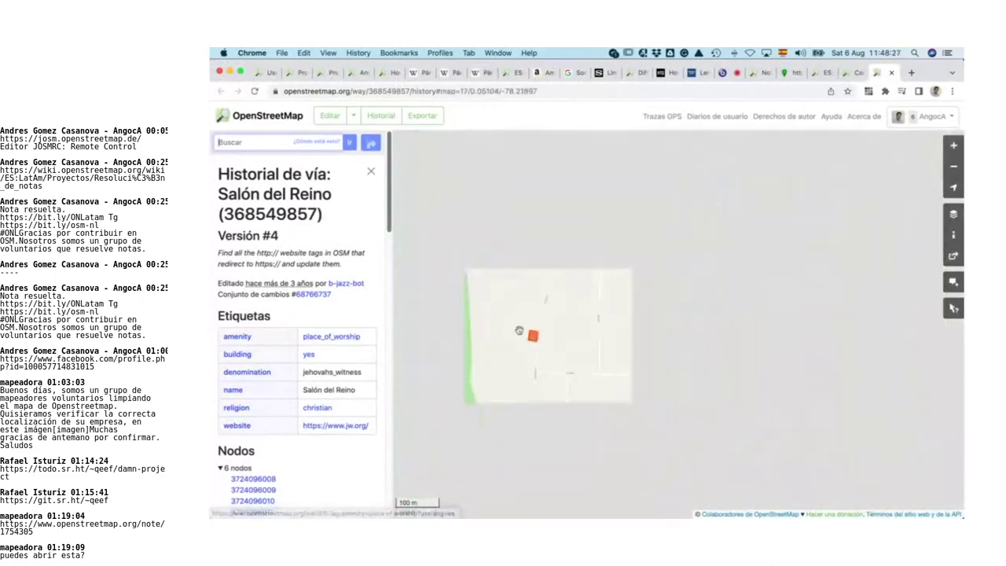
{"action": "scroll", "coordinate": [330, 336], "scroll_direction": "down", "scroll_amount": 15}
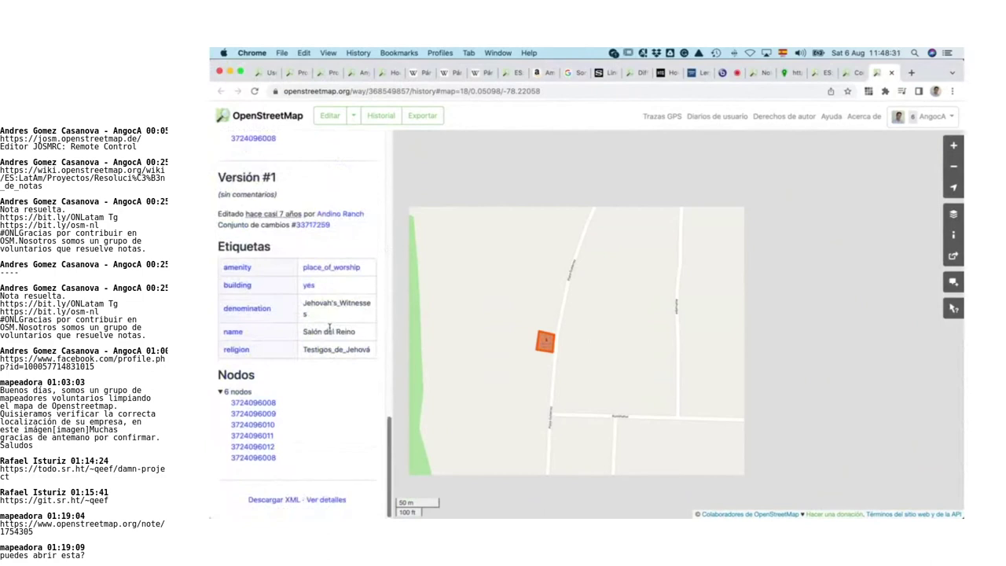
{"action": "left_click_drag", "start_coordinate": [337, 232], "coordinate": [220, 212]}
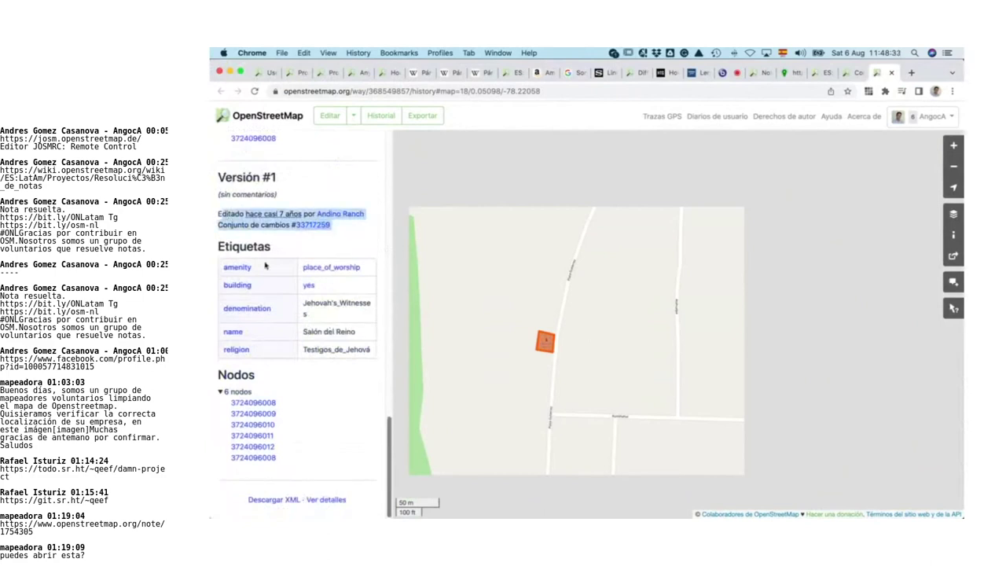
{"action": "scroll", "coordinate": [266, 265], "scroll_direction": "up", "scroll_amount": 5}
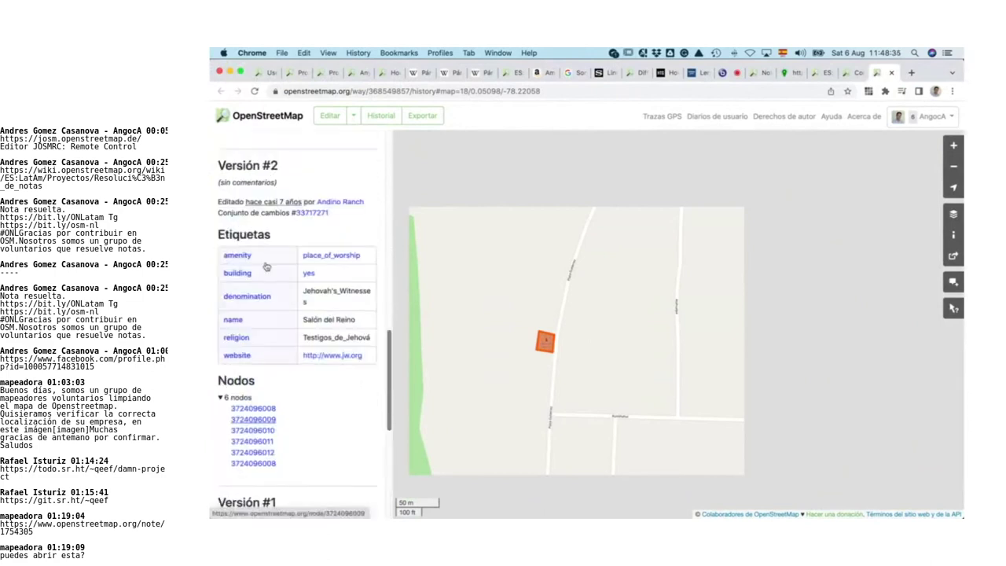
{"action": "scroll", "coordinate": [265, 266], "scroll_direction": "up", "scroll_amount": 5}
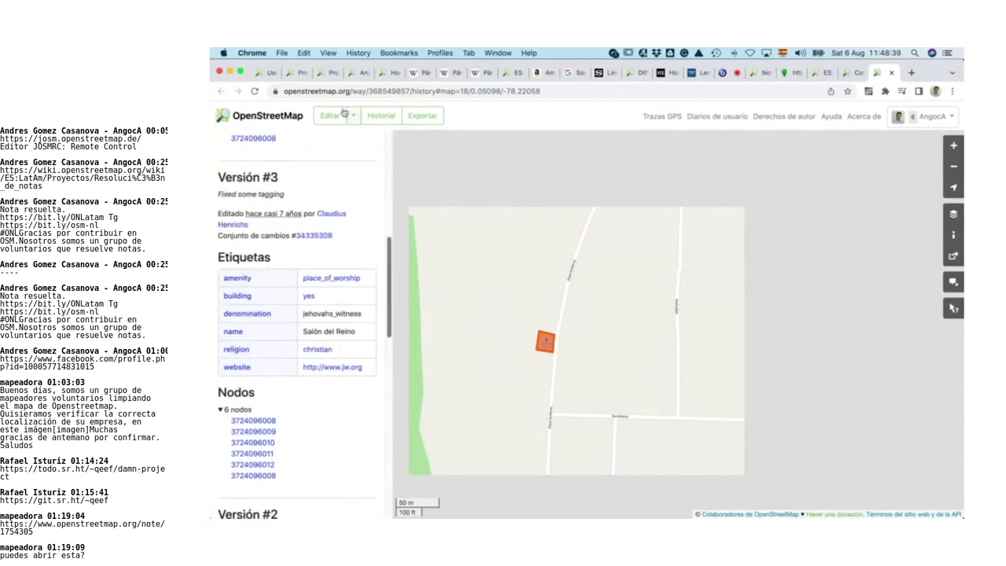
{"action": "scroll", "coordinate": [312, 210], "scroll_direction": "up", "scroll_amount": 5}
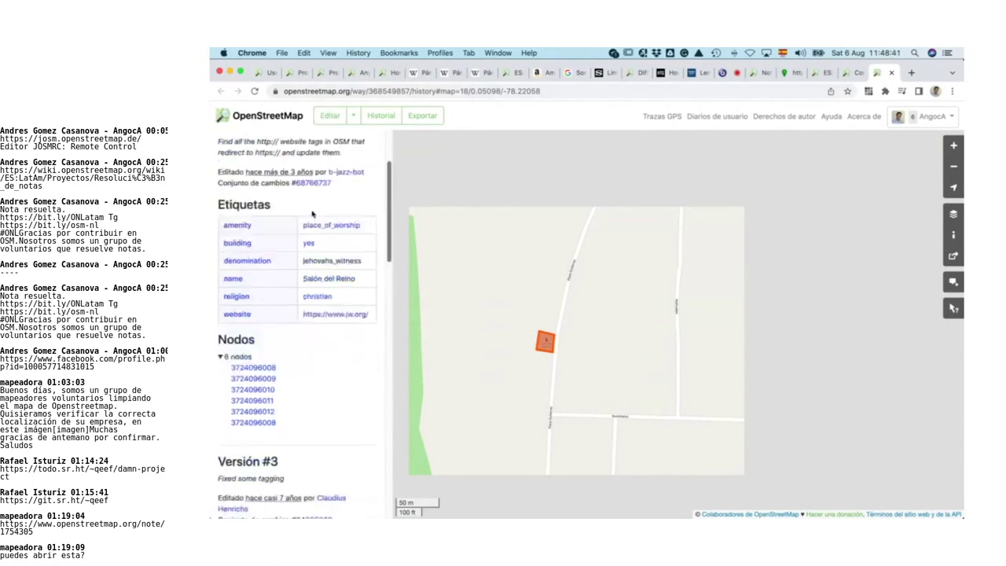
Step: Open the OSMCha site at osmcha.org in a new browser tab
{"action": "key", "text": "super+t"}
{"action": "type", "text": "osm"}
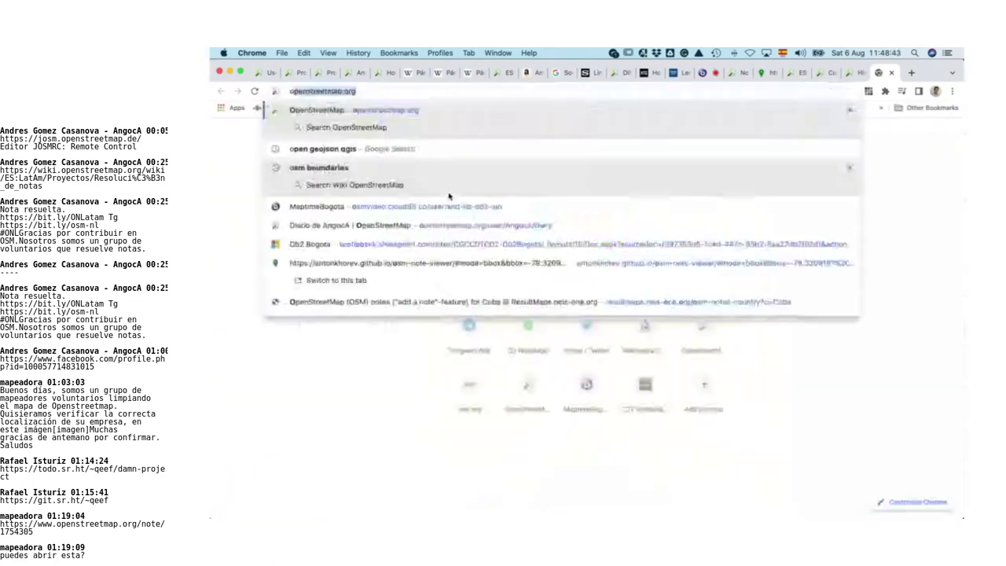
{"action": "type", "text": "ch"}
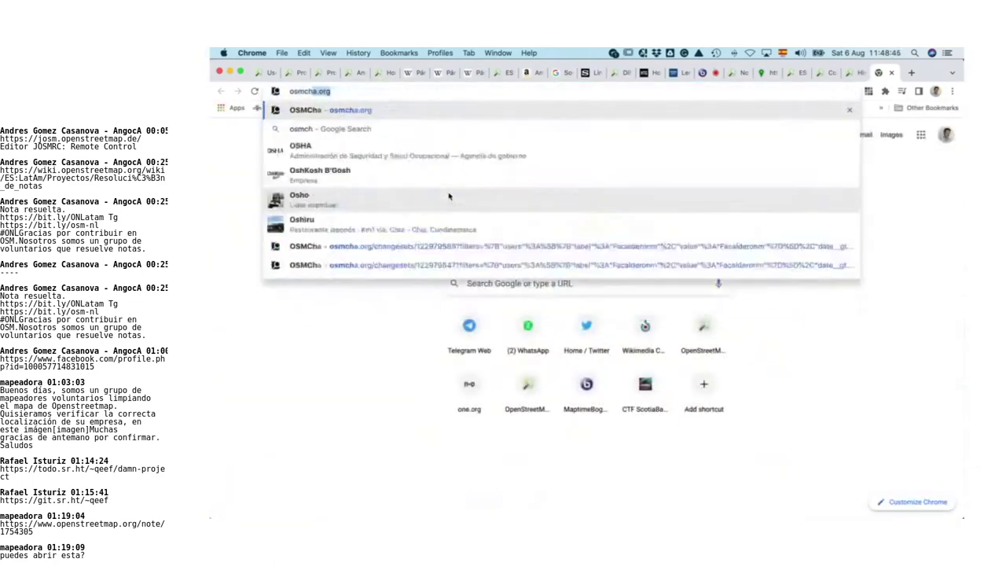
{"action": "key", "text": "Return"}
{"action": "left_click", "coordinate": [853, 73]}
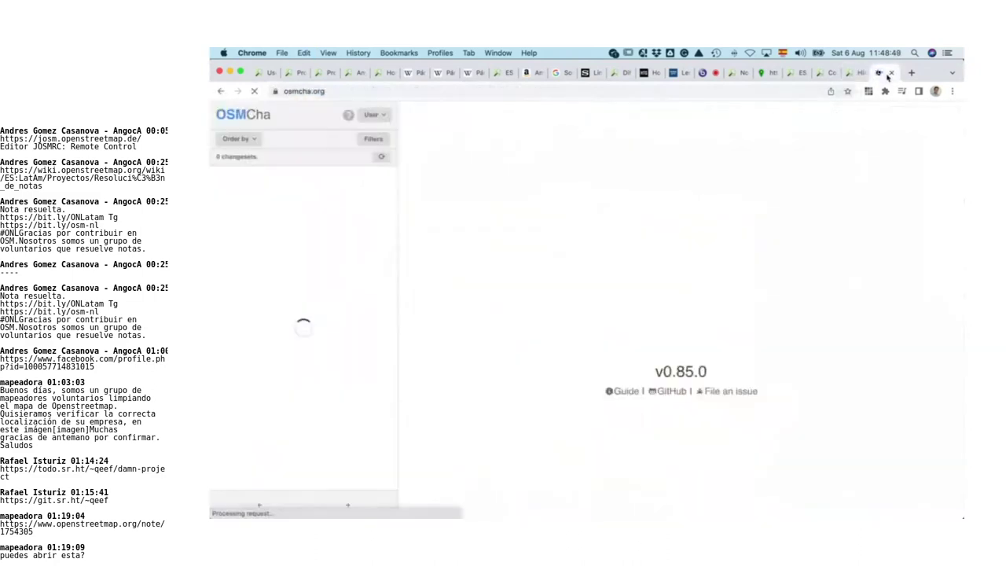
{"action": "left_click", "coordinate": [878, 73]}
Step: Replace the OSMCha page with the achavi change viewer for changeset 120627197 with relations
{"action": "left_click", "coordinate": [769, 90]}
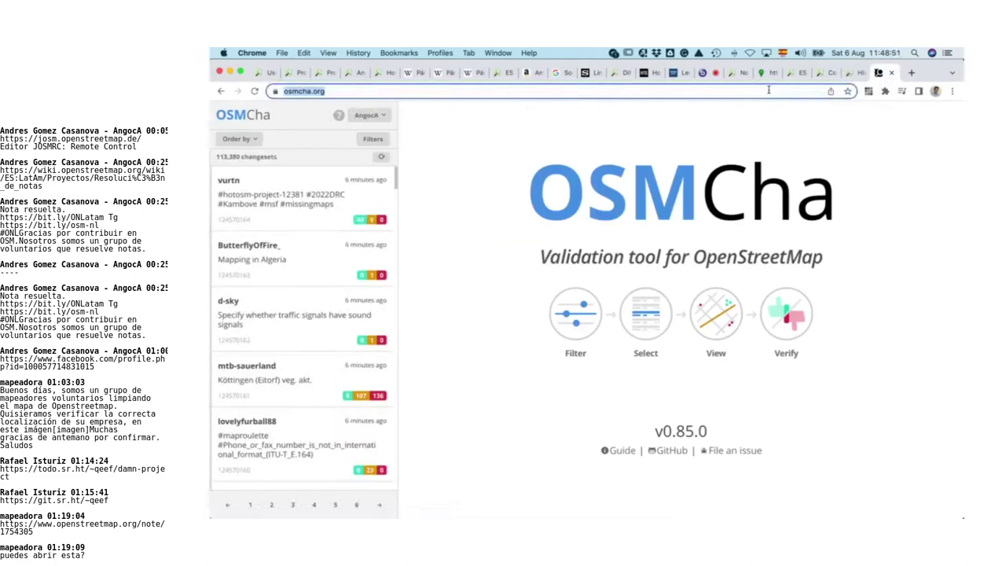
{"action": "type", "text": "achavi/?changeset=120627197&relations=true"}
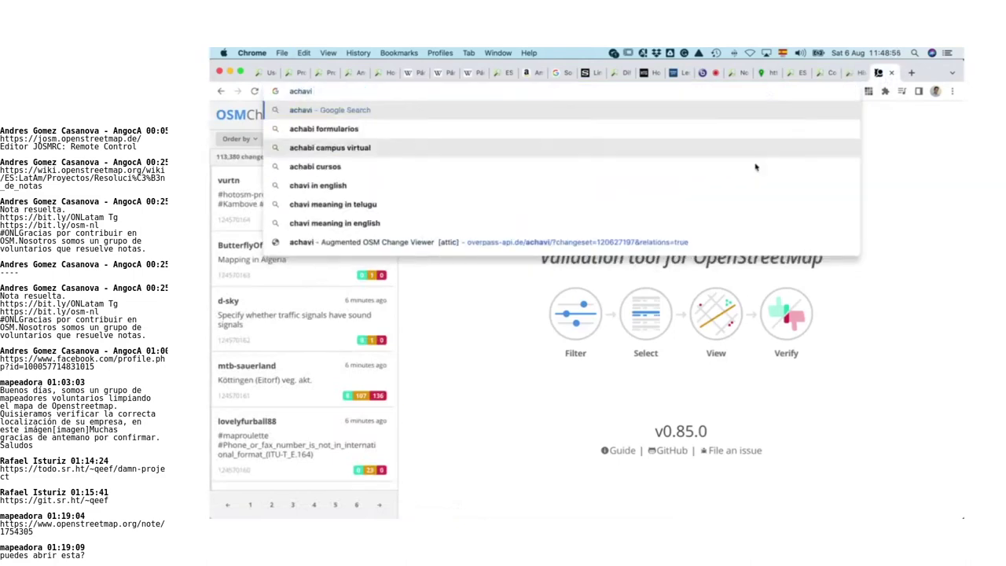
{"action": "left_click", "coordinate": [670, 243]}
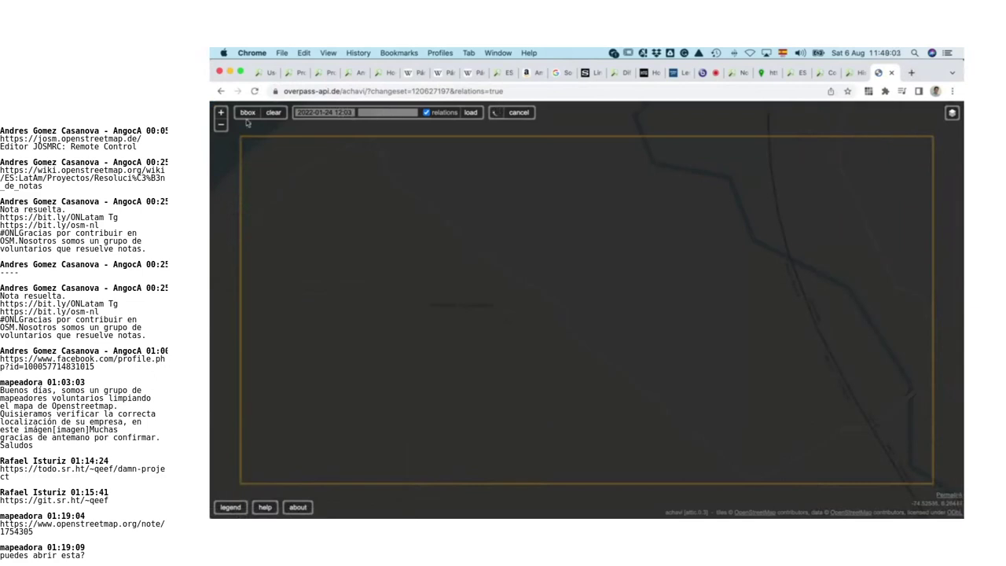
Step: Open osmcha.org again in a separate tab beside the achavi viewer
{"action": "left_click", "coordinate": [911, 72]}
{"action": "type", "text": "osmcha.org"}
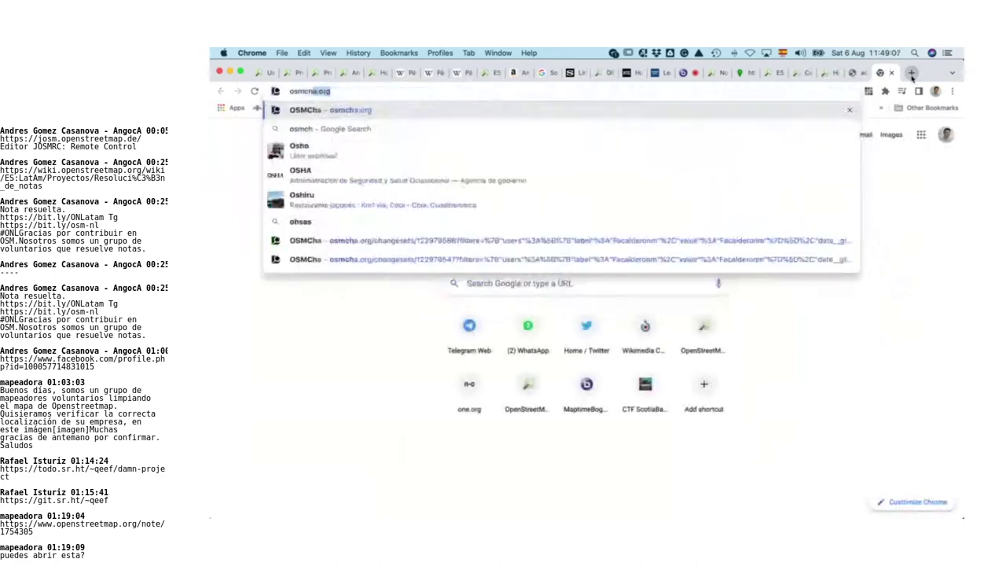
{"action": "key", "text": "Return"}
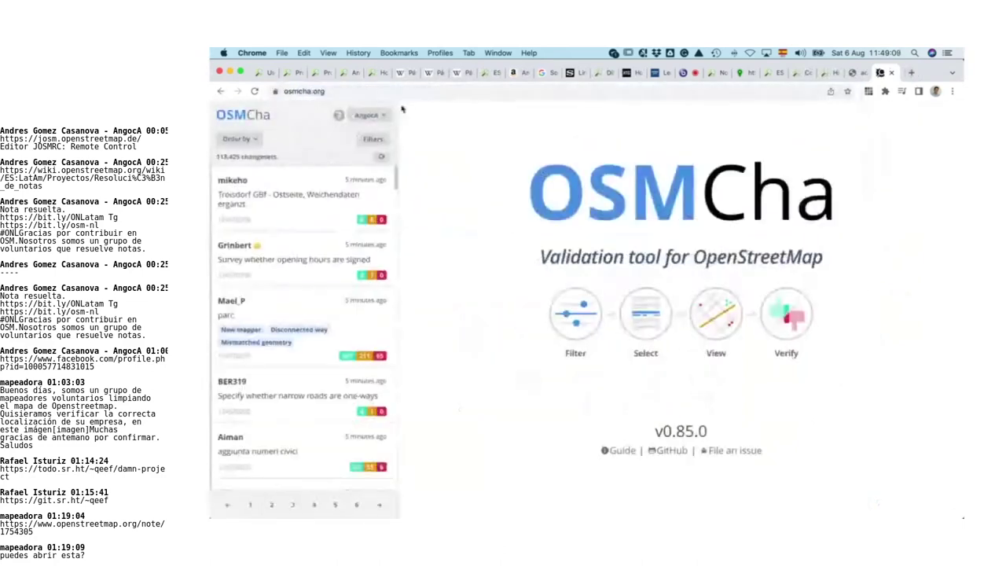
Step: Filter the OSMCha changesets by changeset ID 368549857 and apply the filter
{"action": "left_click", "coordinate": [372, 139]}
{"action": "scroll", "coordinate": [709, 279], "scroll_direction": "down", "scroll_amount": 5}
{"action": "scroll", "coordinate": [709, 279], "scroll_direction": "down", "scroll_amount": 5}
{"action": "scroll", "coordinate": [708, 279], "scroll_direction": "down", "scroll_amount": 5}
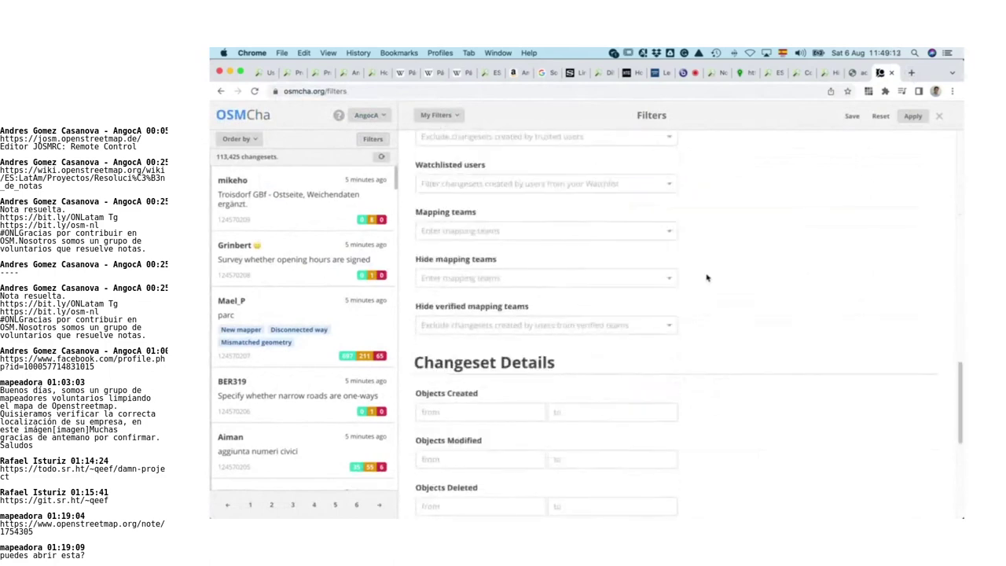
{"action": "scroll", "coordinate": [485, 400], "scroll_direction": "down", "scroll_amount": 3}
{"action": "scroll", "coordinate": [485, 401], "scroll_direction": "down", "scroll_amount": 3}
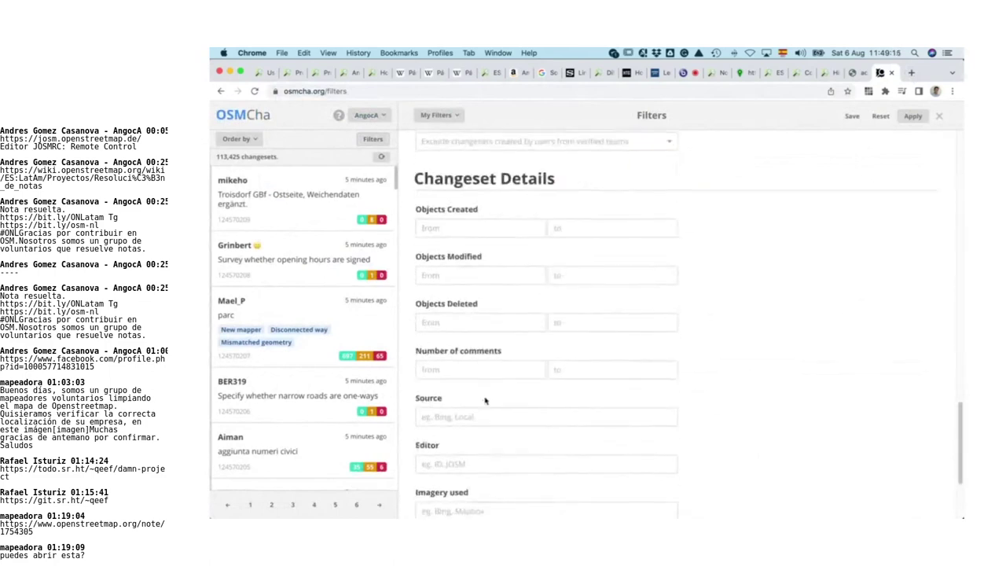
{"action": "left_click", "coordinate": [470, 408]}
{"action": "type", "text": "368549857"}
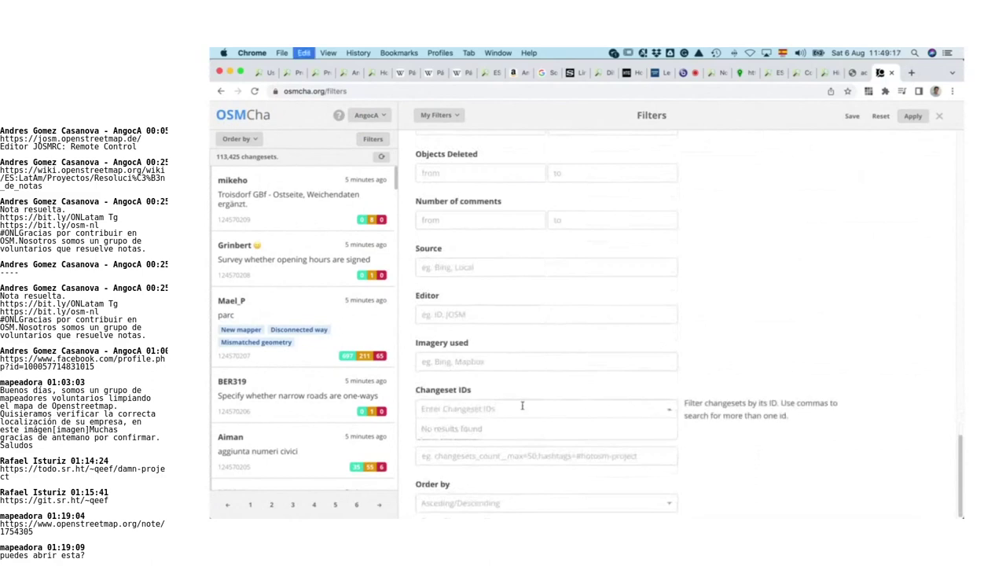
{"action": "left_click", "coordinate": [539, 427]}
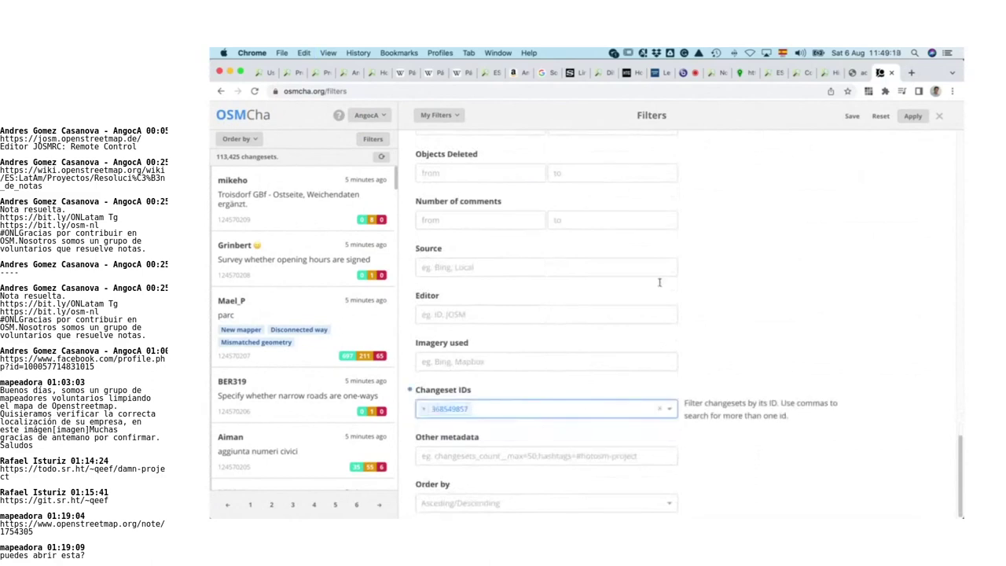
{"action": "left_click", "coordinate": [910, 117]}
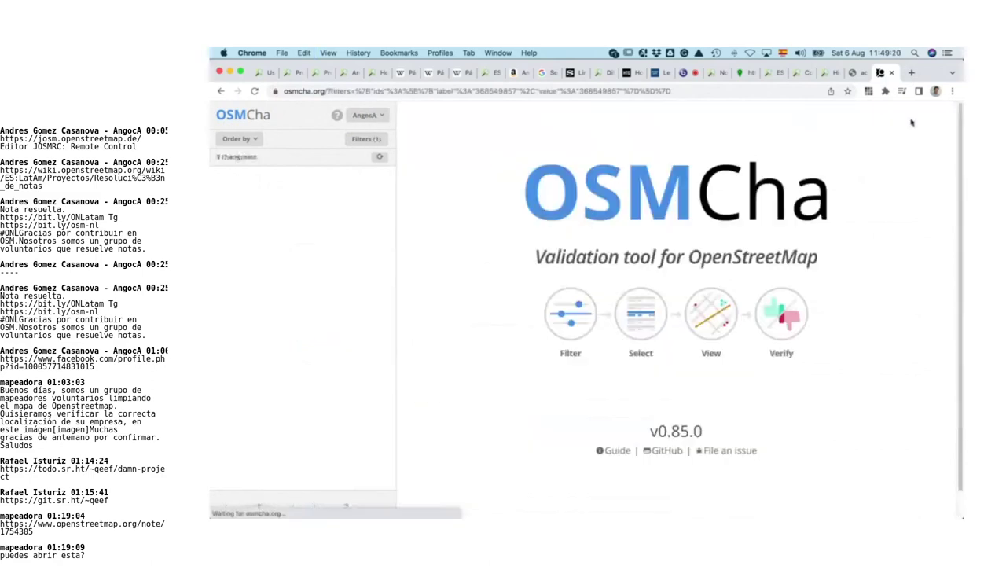
Step: Clear the start date from the changeset filters and apply them again
{"action": "left_click", "coordinate": [388, 141]}
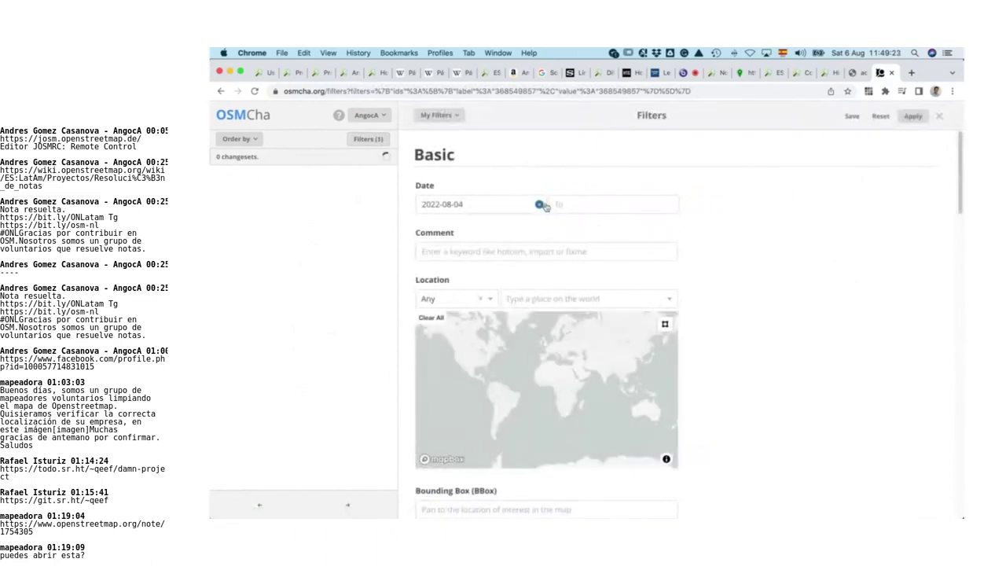
{"action": "left_click", "coordinate": [545, 206]}
{"action": "left_click", "coordinate": [546, 206]}
{"action": "scroll", "coordinate": [669, 227], "scroll_direction": "down", "scroll_amount": 5}
{"action": "scroll", "coordinate": [669, 226], "scroll_direction": "down", "scroll_amount": 10}
{"action": "left_click", "coordinate": [909, 117]}
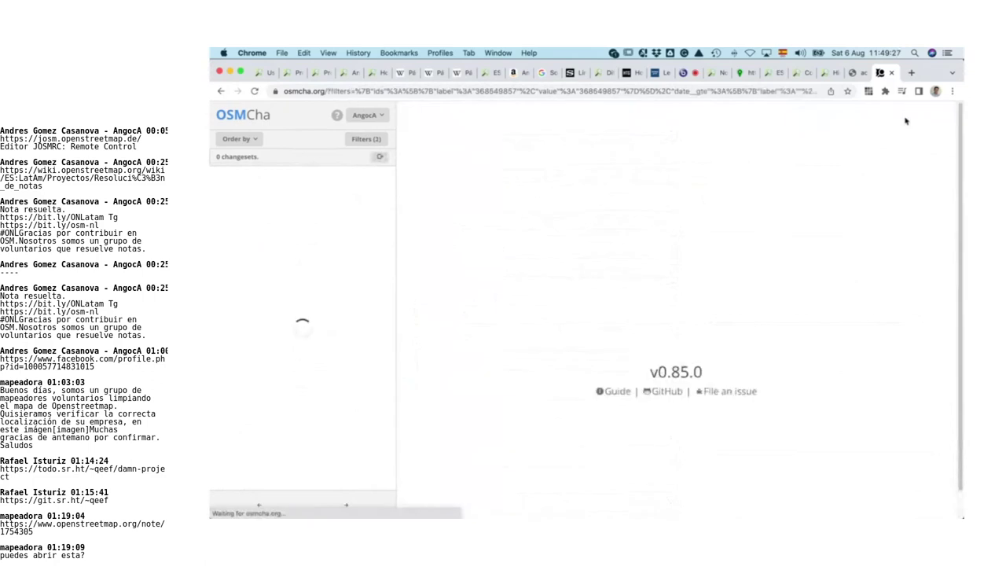
Step: Set the changeset filter's start date to 2005-12-28 and apply the filters
{"action": "left_click", "coordinate": [366, 139]}
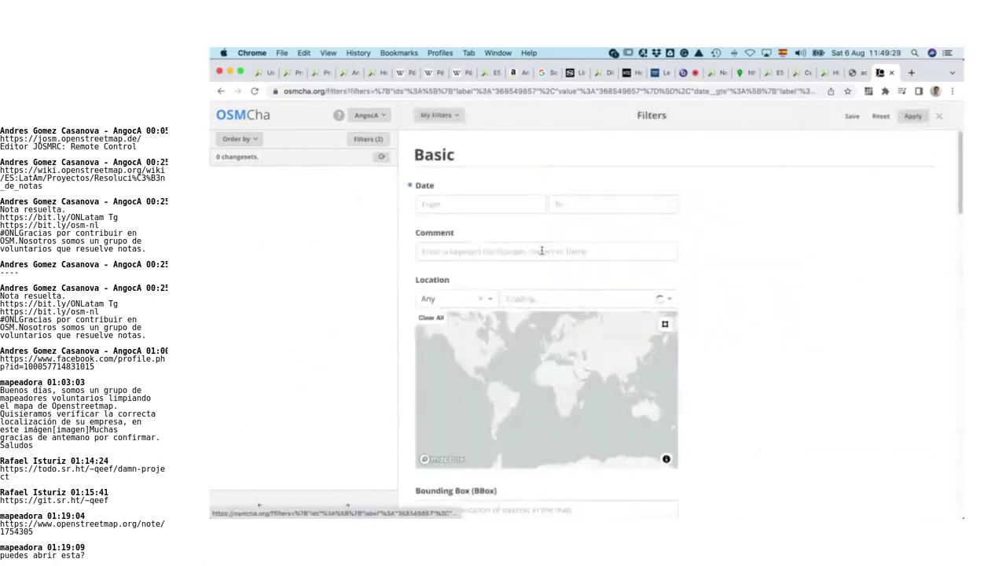
{"action": "left_click", "coordinate": [503, 206]}
{"action": "left_click", "coordinate": [424, 230]}
{"action": "left_click", "coordinate": [425, 229]}
{"action": "left_click", "coordinate": [425, 230]}
{"action": "left_click", "coordinate": [425, 229]}
{"action": "left_click", "coordinate": [424, 229]}
{"action": "left_click", "coordinate": [424, 230]}
{"action": "left_click", "coordinate": [425, 229]}
{"action": "left_click", "coordinate": [425, 230]}
{"action": "left_click", "coordinate": [461, 334]}
{"action": "left_click", "coordinate": [474, 204]}
{"action": "left_click_drag", "start_coordinate": [439, 203], "coordinate": [410, 207]}
{"action": "type", "text": "202"}
{"action": "type", "text": "5"}
{"action": "key", "text": "Return"}
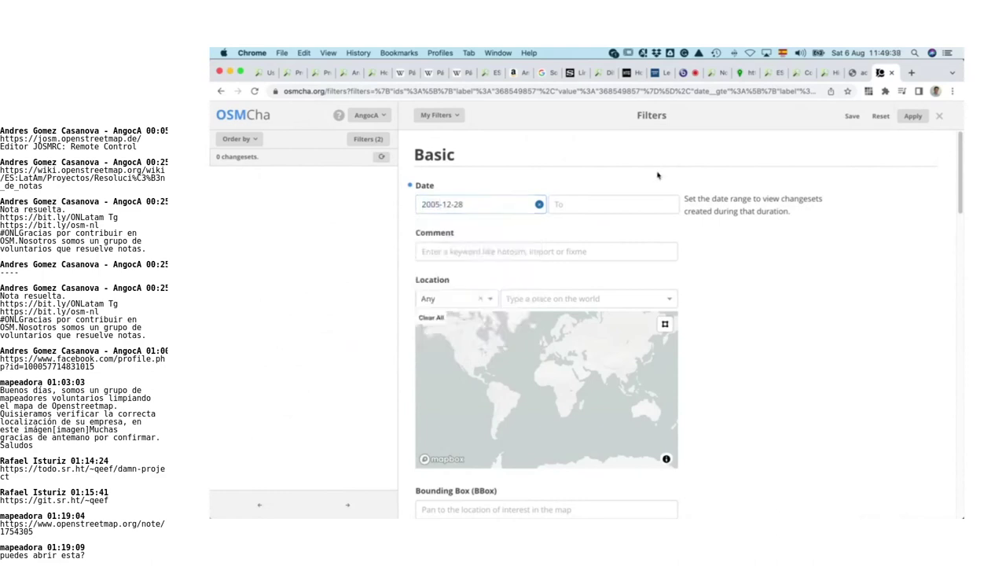
{"action": "left_click", "coordinate": [912, 116]}
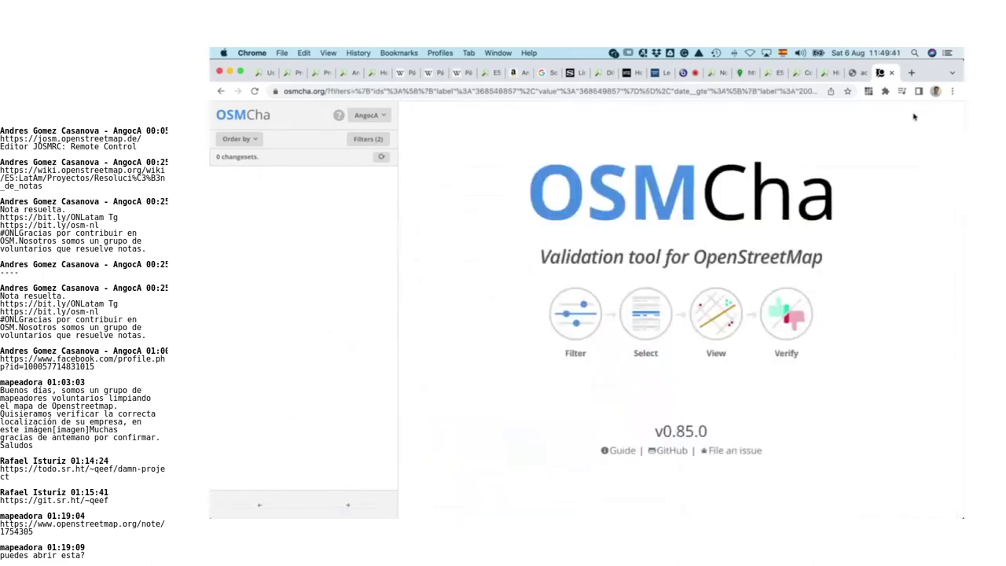
Step: Review the sections of the OSMCha filter form, from Basic to Changeset Details, for the filters that are set
{"action": "left_click", "coordinate": [368, 140]}
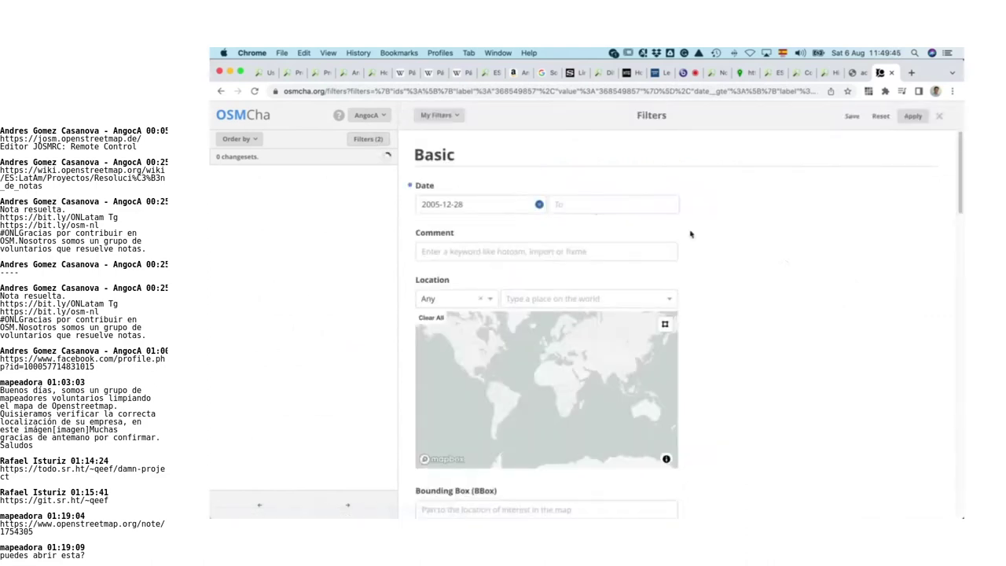
{"action": "scroll", "coordinate": [692, 235], "scroll_direction": "down", "scroll_amount": 5}
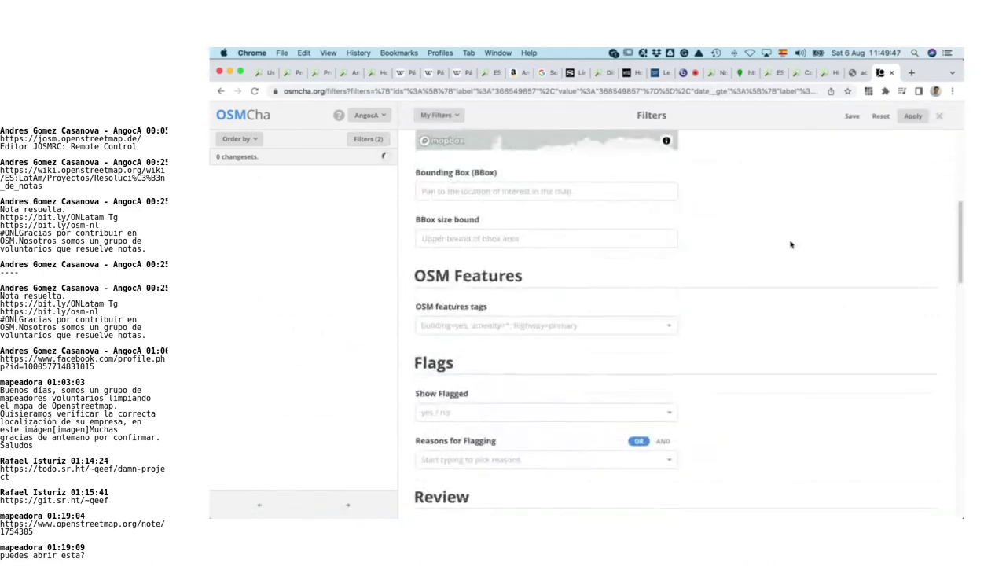
{"action": "scroll", "coordinate": [791, 244], "scroll_direction": "down", "scroll_amount": 2}
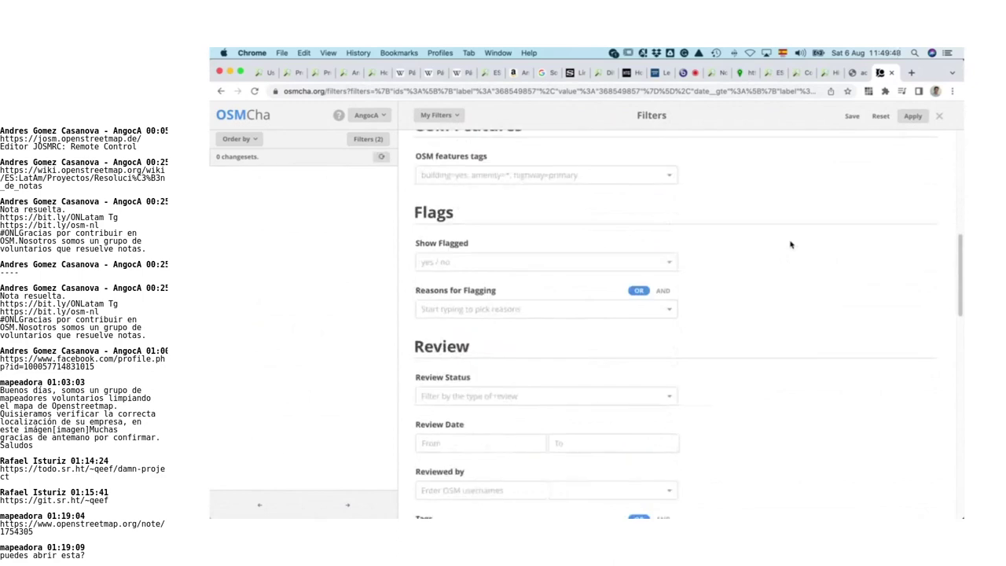
{"action": "scroll", "coordinate": [791, 245], "scroll_direction": "down", "scroll_amount": 3}
{"action": "scroll", "coordinate": [789, 244], "scroll_direction": "down", "scroll_amount": 8}
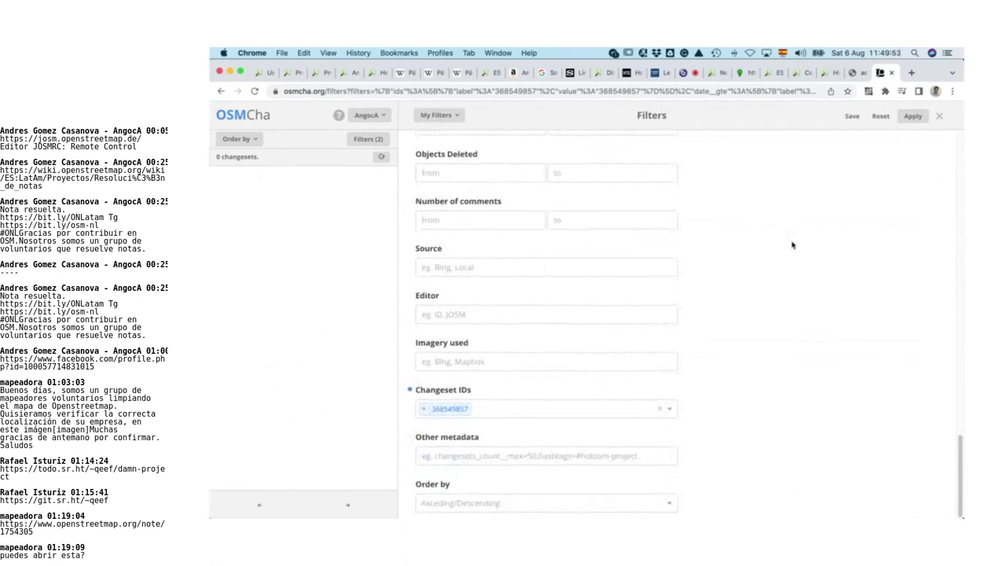
{"action": "scroll", "coordinate": [734, 244], "scroll_direction": "up", "scroll_amount": 5}
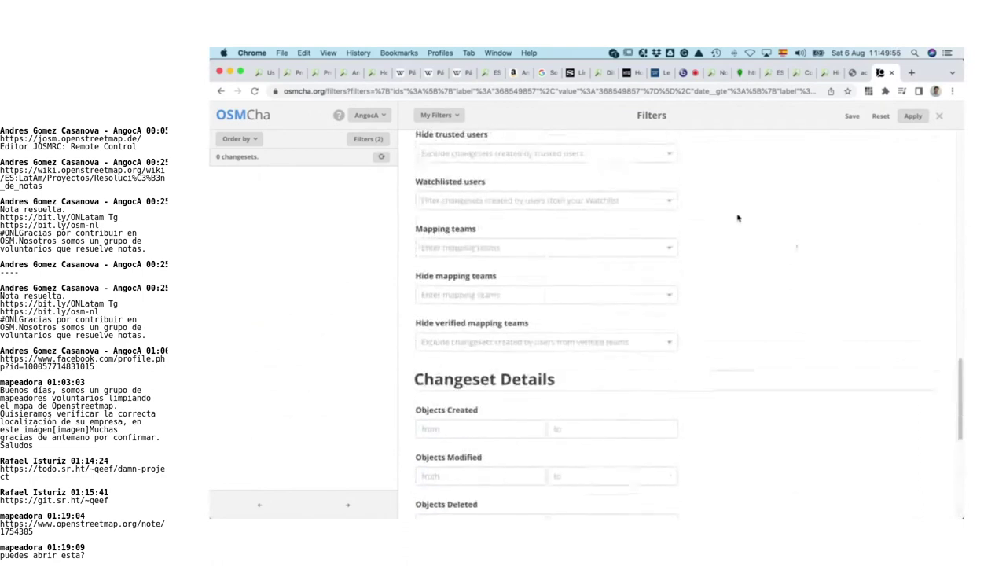
{"action": "scroll", "coordinate": [605, 287], "scroll_direction": "up", "scroll_amount": 5}
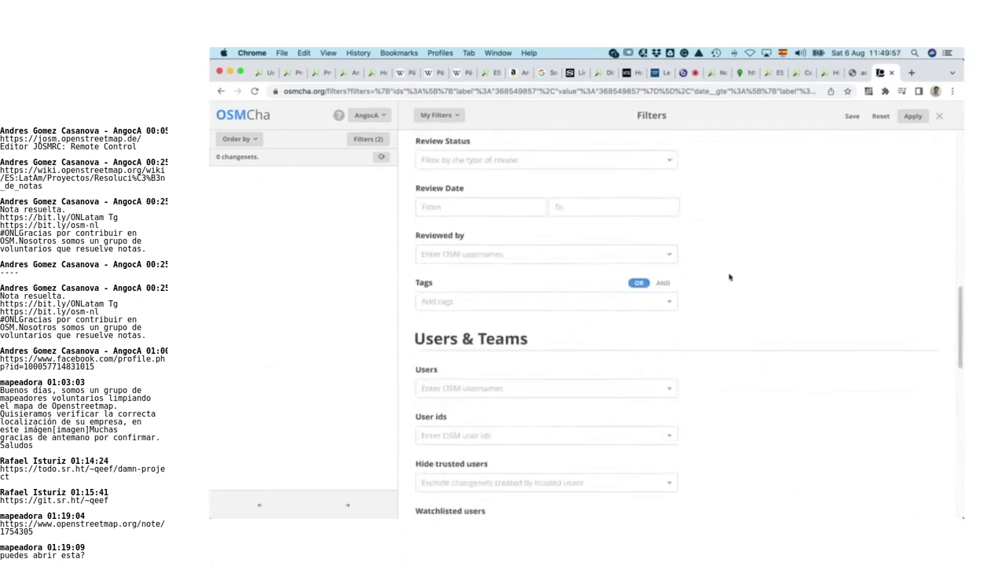
{"action": "scroll", "coordinate": [730, 277], "scroll_direction": "up", "scroll_amount": 12}
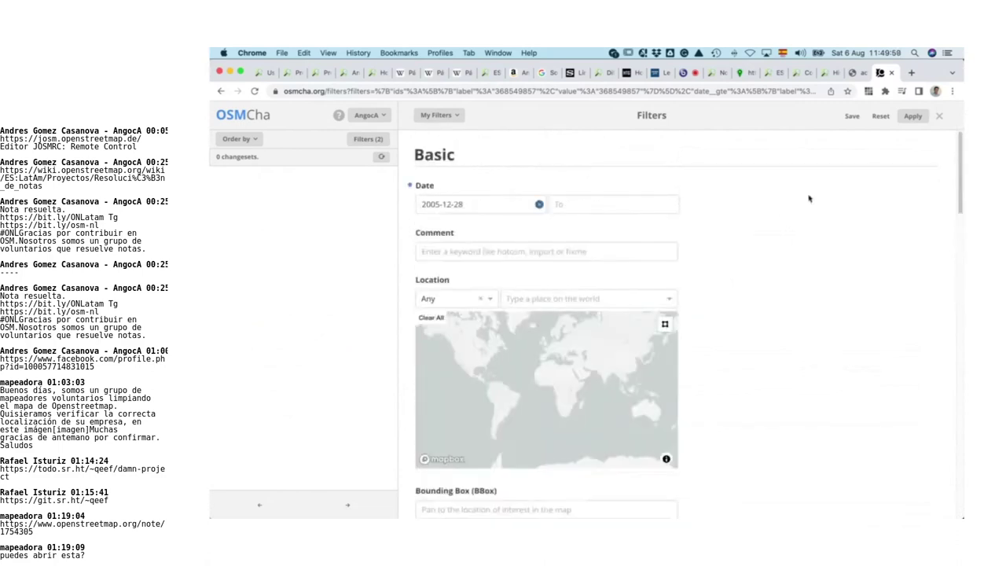
{"action": "scroll", "coordinate": [728, 255], "scroll_direction": "down", "scroll_amount": 10}
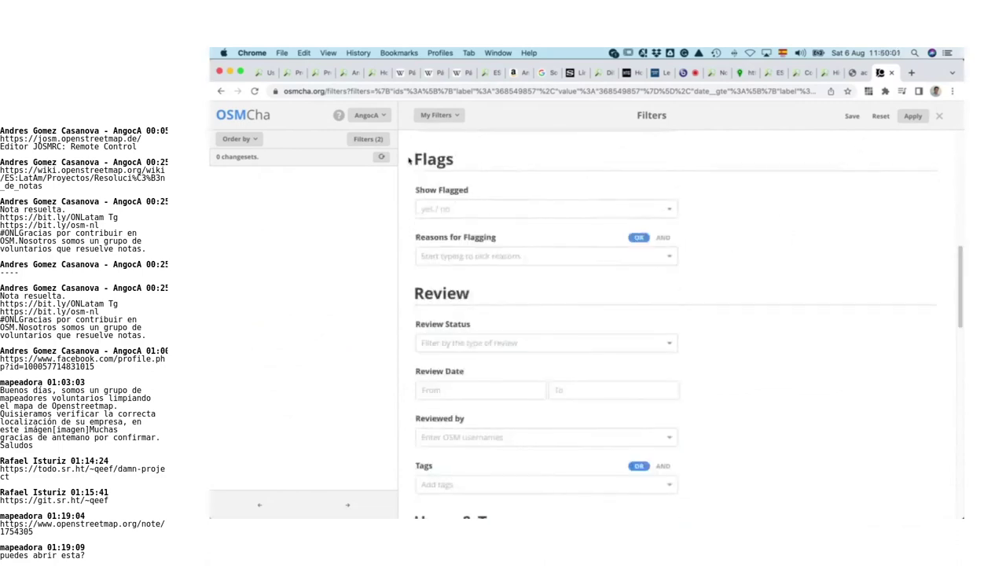
Step: Clear the start date from the changeset filters and apply them without a date range
{"action": "left_click", "coordinate": [377, 139]}
{"action": "left_click", "coordinate": [377, 140]}
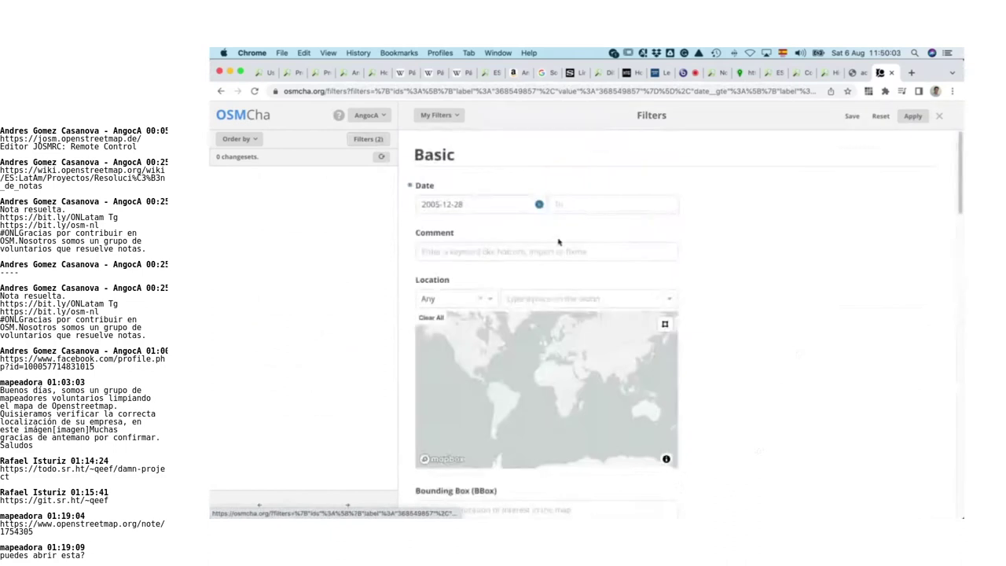
{"action": "scroll", "coordinate": [562, 243], "scroll_direction": "down", "scroll_amount": 8}
{"action": "scroll", "coordinate": [518, 242], "scroll_direction": "up", "scroll_amount": 8}
{"action": "left_click", "coordinate": [539, 204]}
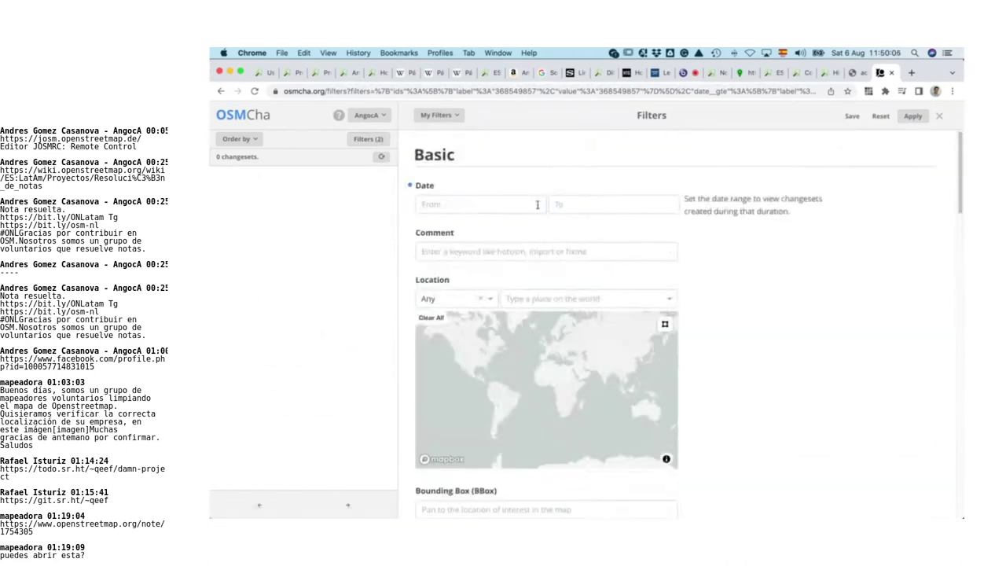
{"action": "left_click", "coordinate": [912, 117]}
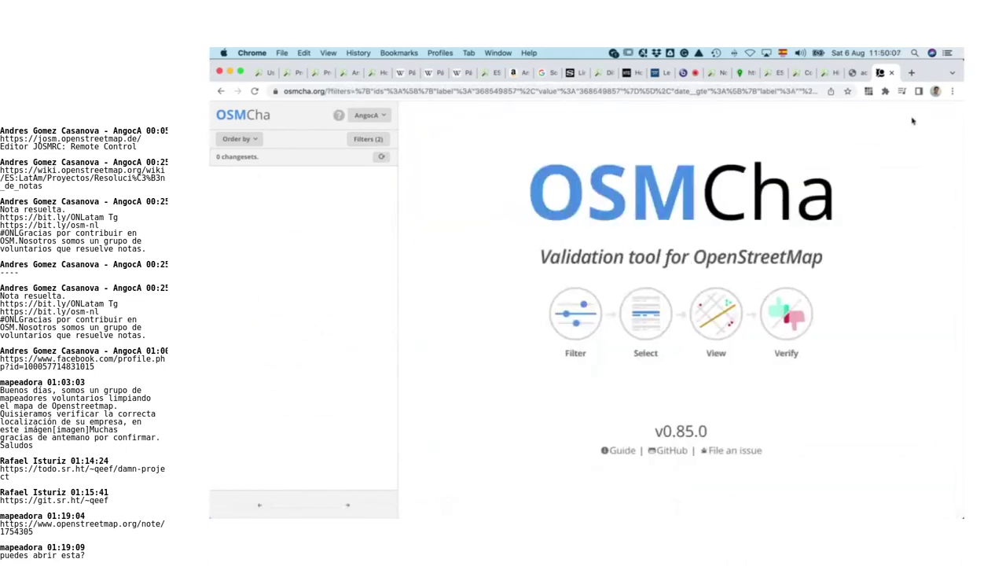
Step: Set the changeset filter's location to Ecuador and apply the filters
{"action": "left_click", "coordinate": [378, 139]}
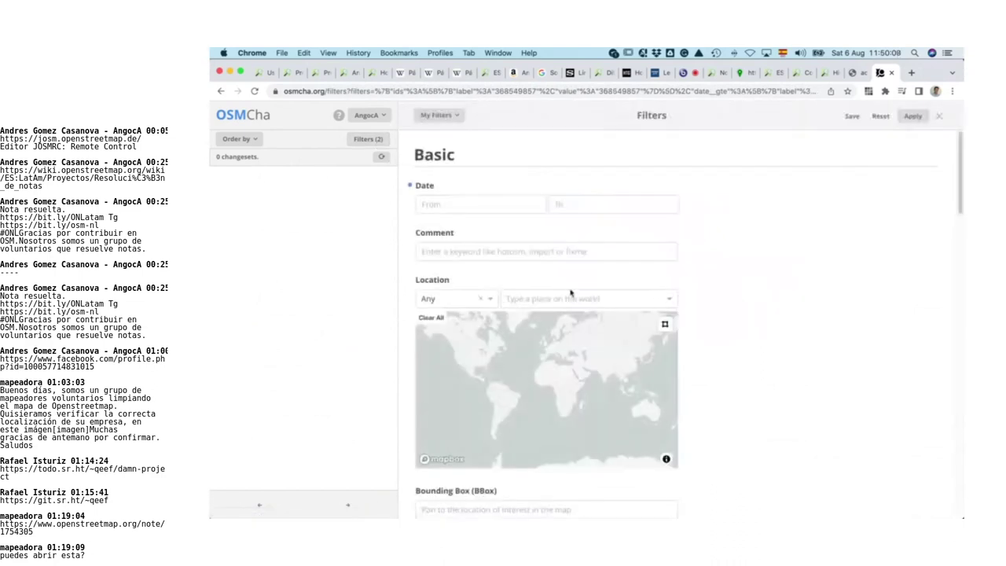
{"action": "left_click", "coordinate": [586, 298]}
{"action": "type", "text": "Ecuador"}
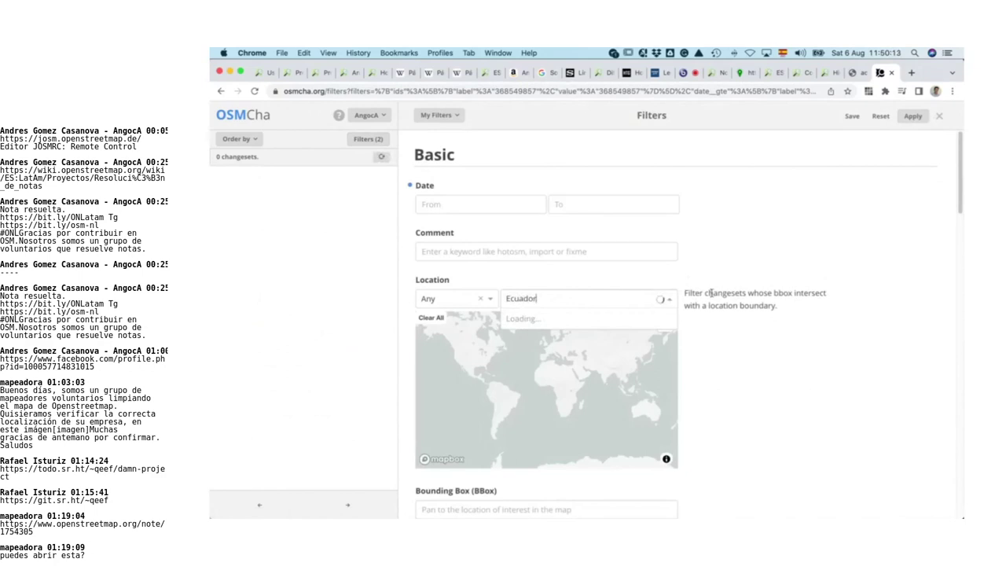
{"action": "left_click", "coordinate": [596, 329]}
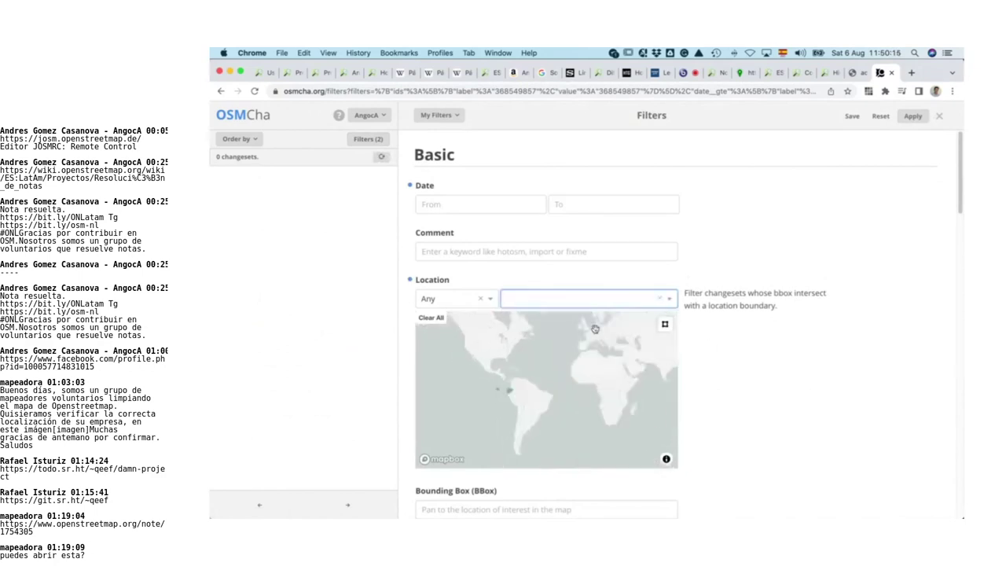
{"action": "left_click", "coordinate": [915, 116]}
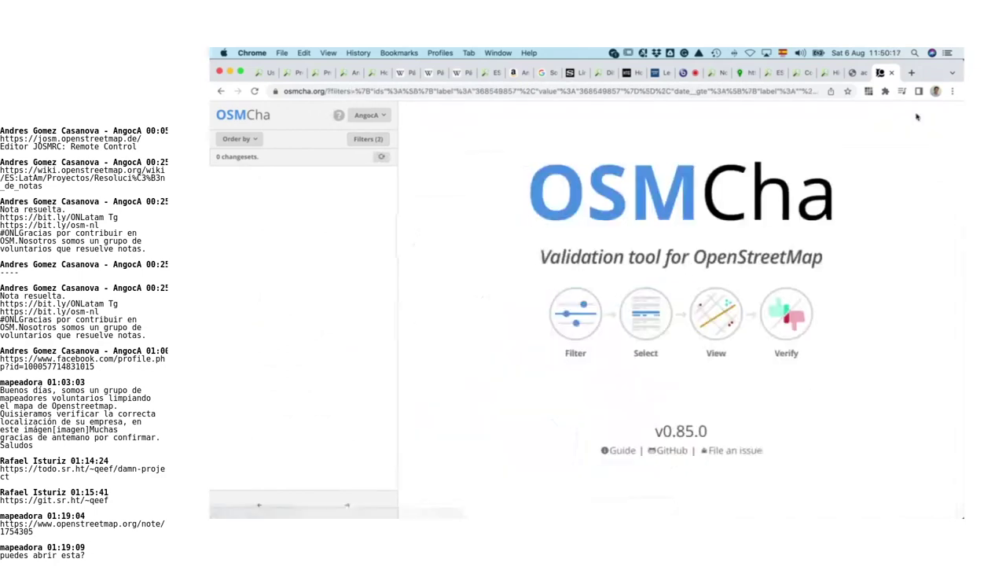
Step: Reopen the filter form and check its date, location and changeset ID entries
{"action": "left_click", "coordinate": [379, 142]}
{"action": "left_click", "coordinate": [434, 203]}
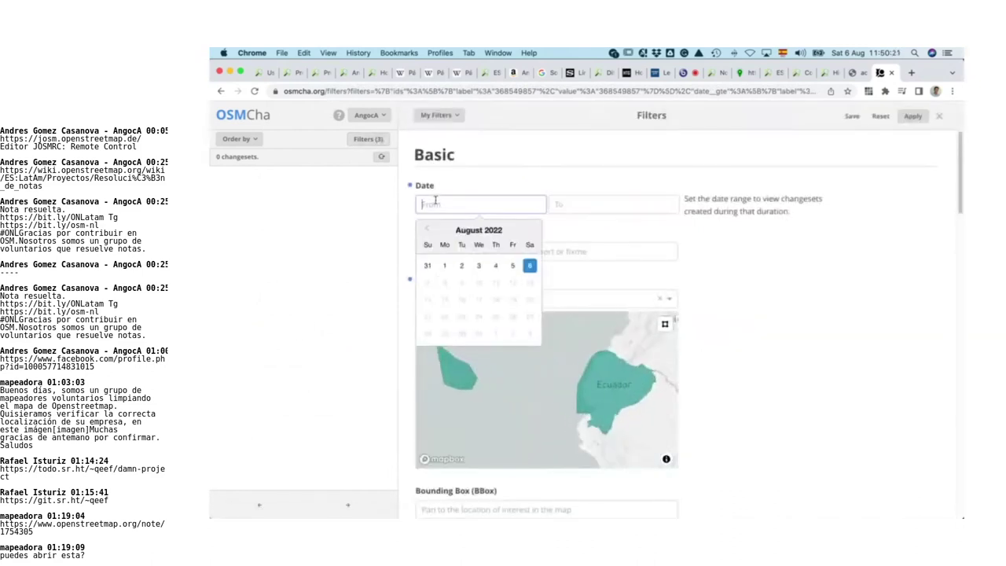
{"action": "left_click", "coordinate": [789, 273]}
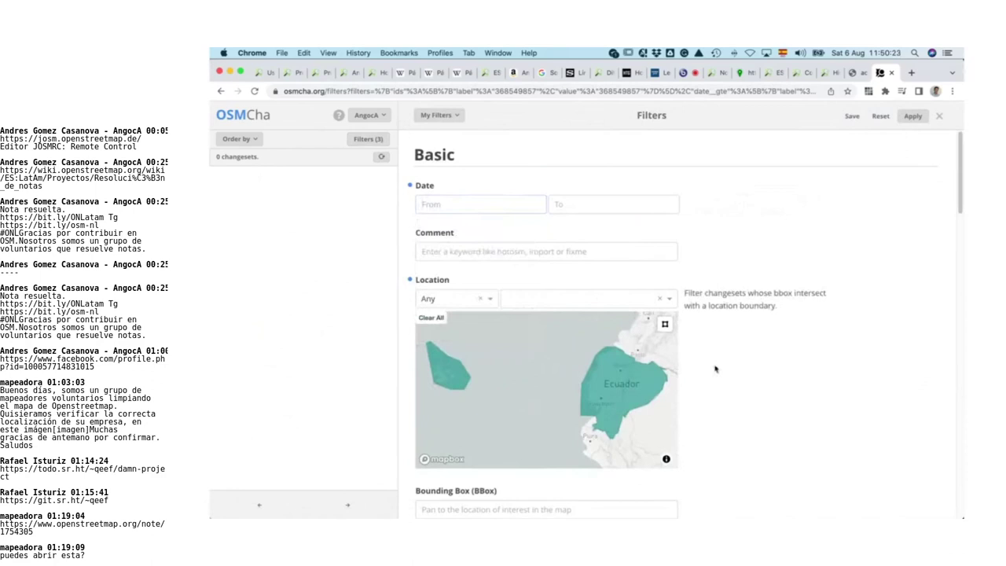
{"action": "scroll", "coordinate": [780, 346], "scroll_direction": "down", "scroll_amount": 15}
{"action": "scroll", "coordinate": [780, 345], "scroll_direction": "down", "scroll_amount": 2}
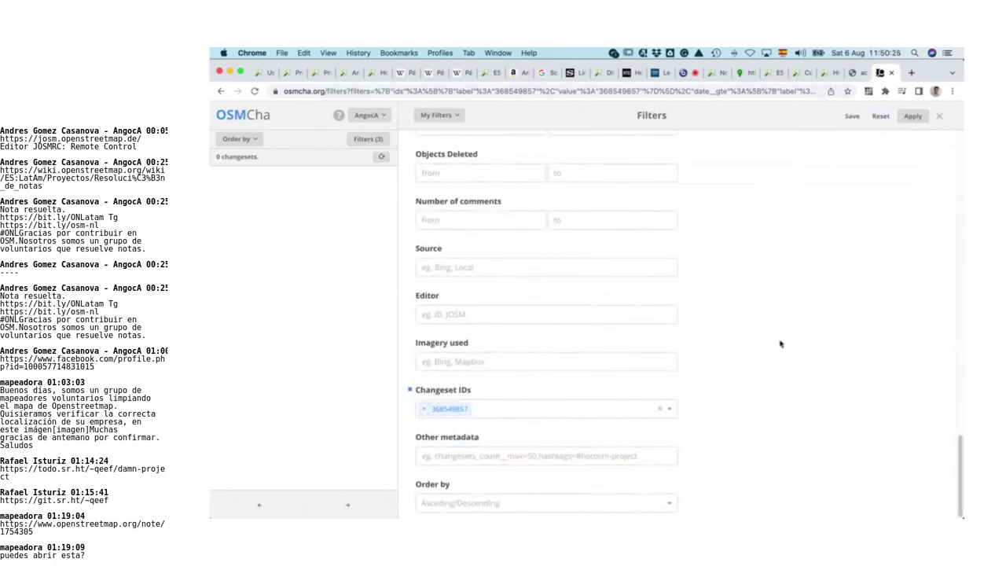
Step: Switch to the achavi viewer, show its legend, and load changeset 368549857 with relations through the page address
{"action": "left_click", "coordinate": [852, 72]}
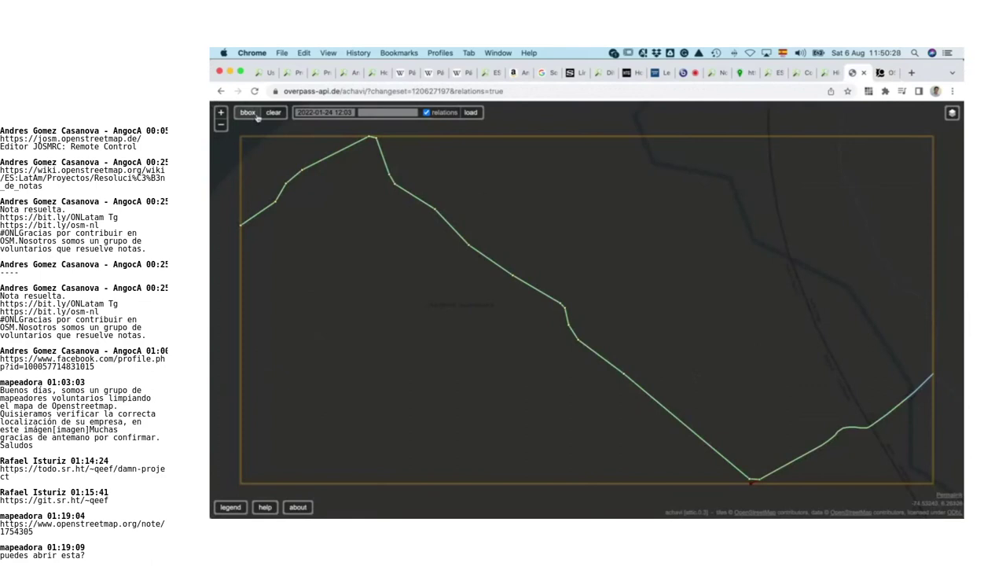
{"action": "left_click", "coordinate": [244, 506]}
{"action": "left_click", "coordinate": [415, 91]}
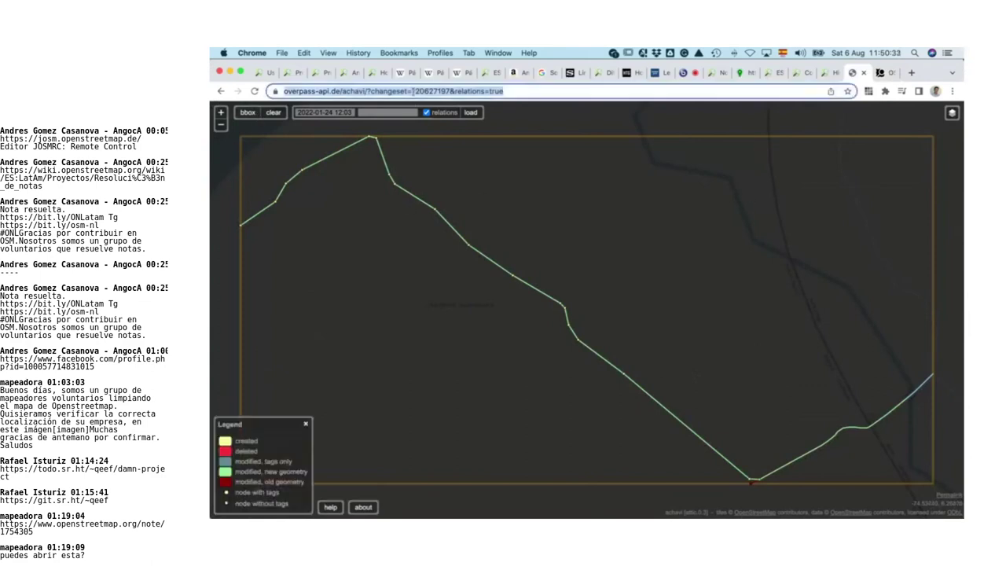
{"action": "left_click", "coordinate": [409, 91]}
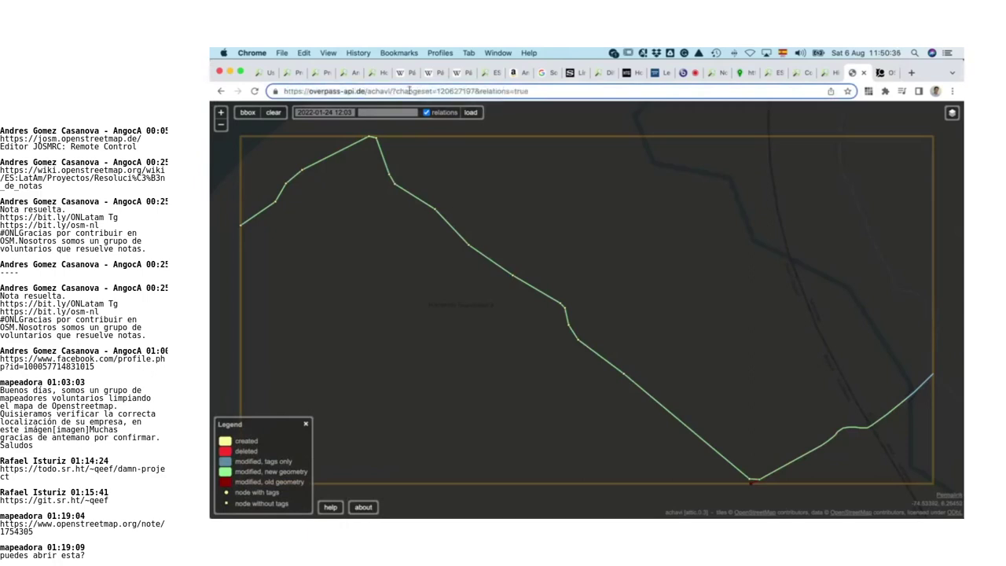
{"action": "left_click_drag", "start_coordinate": [437, 91], "coordinate": [473, 90]}
{"action": "type", "text": "368549857"}
{"action": "key", "text": "Return"}
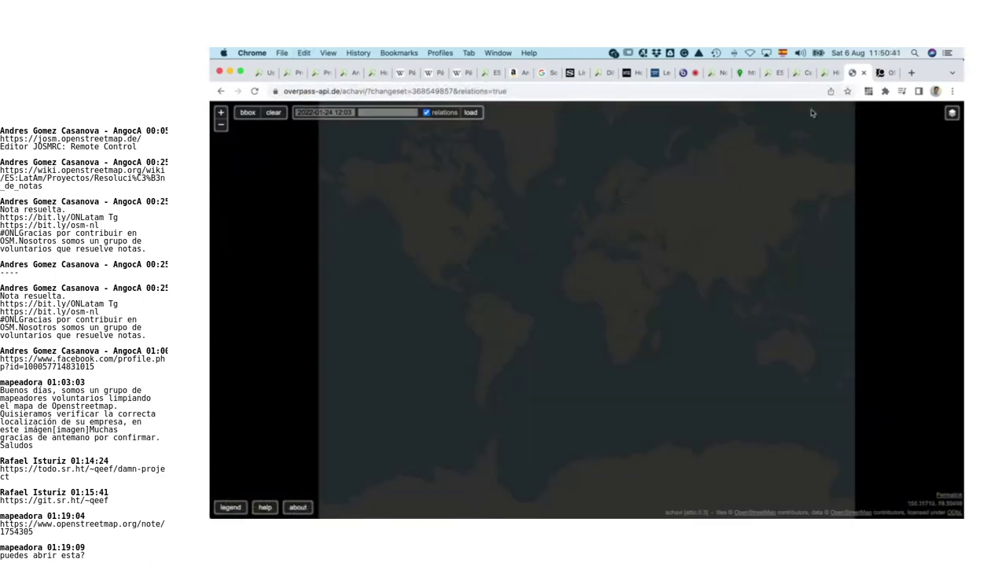
Step: Check the Salón del Reino way history page and try to load the changeset in achavi again with relations enabled
{"action": "left_click", "coordinate": [822, 73]}
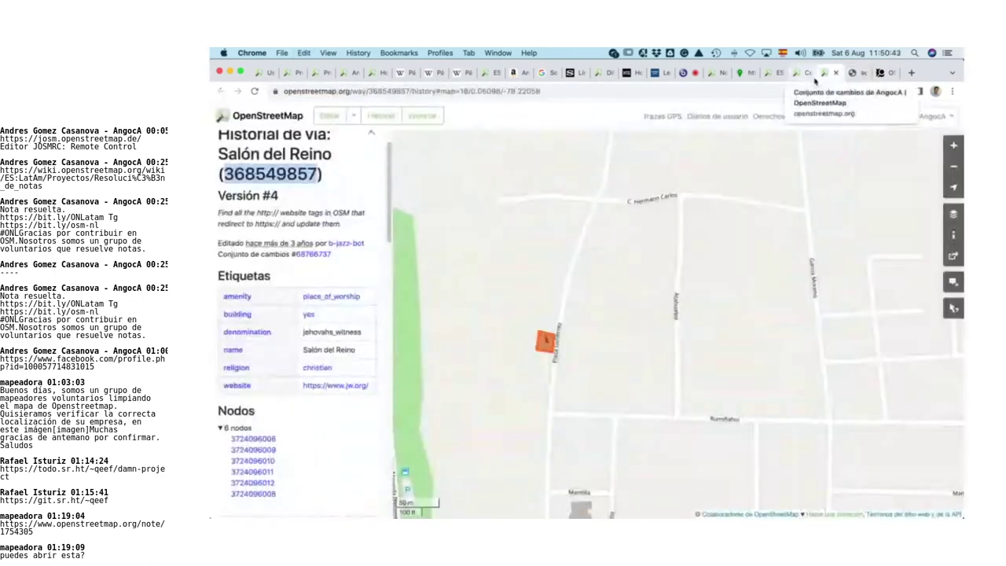
{"action": "left_click", "coordinate": [851, 74]}
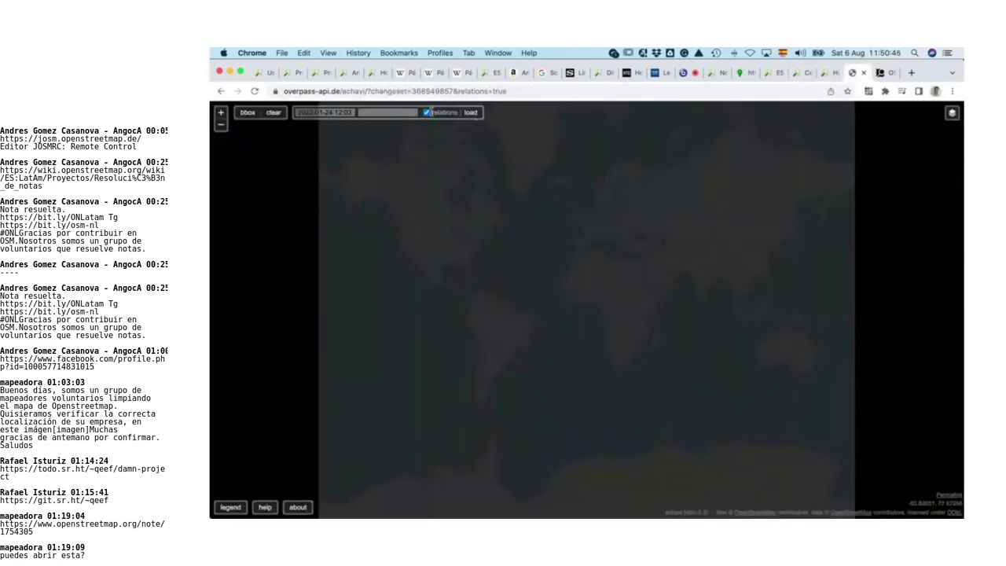
{"action": "left_click", "coordinate": [426, 113]}
{"action": "left_click", "coordinate": [472, 113]}
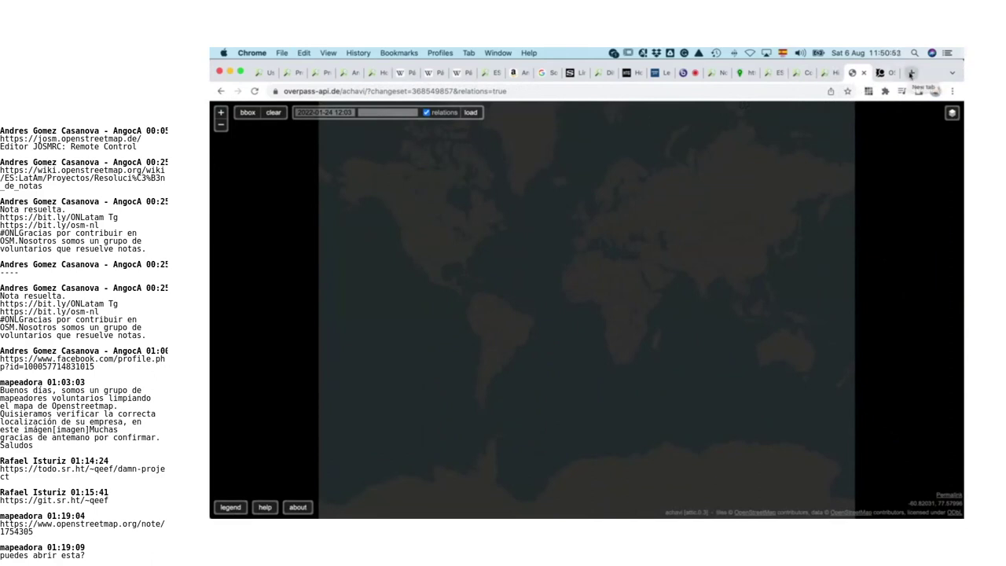
Step: Open the Chrome Web Store in a new browser tab
{"action": "left_click", "coordinate": [952, 91]}
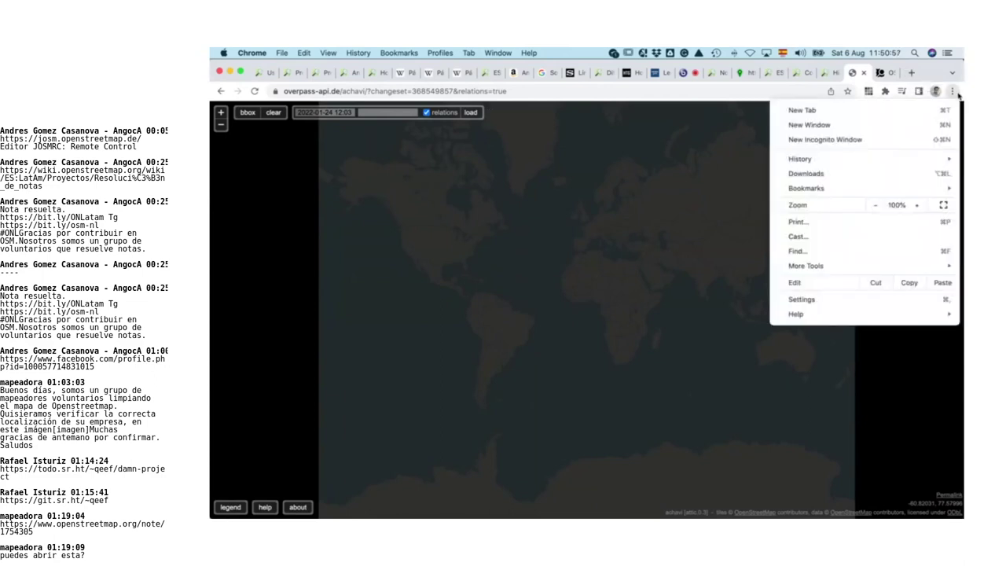
{"action": "left_click", "coordinate": [957, 93]}
{"action": "left_click", "coordinate": [957, 94]}
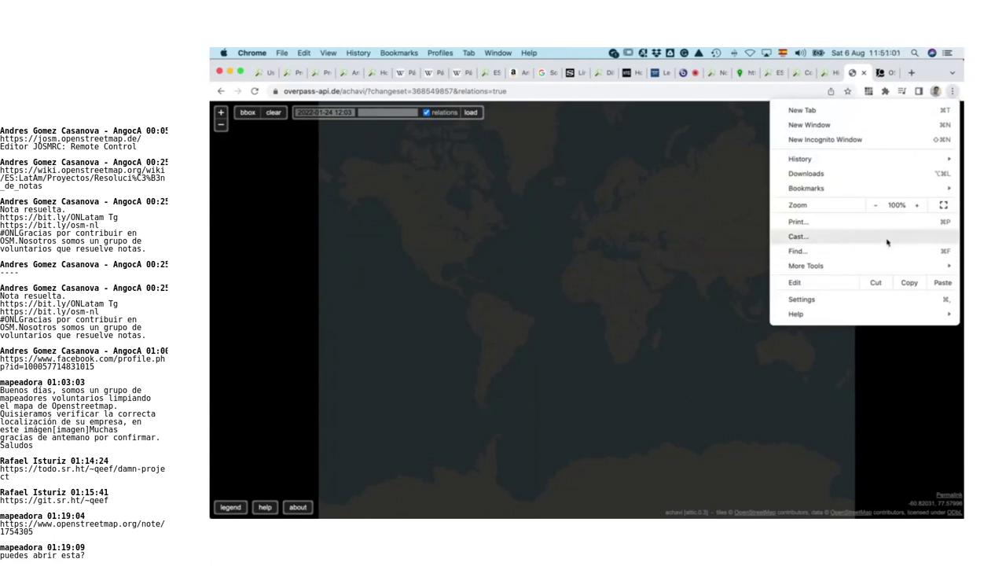
{"action": "left_click", "coordinate": [892, 111]}
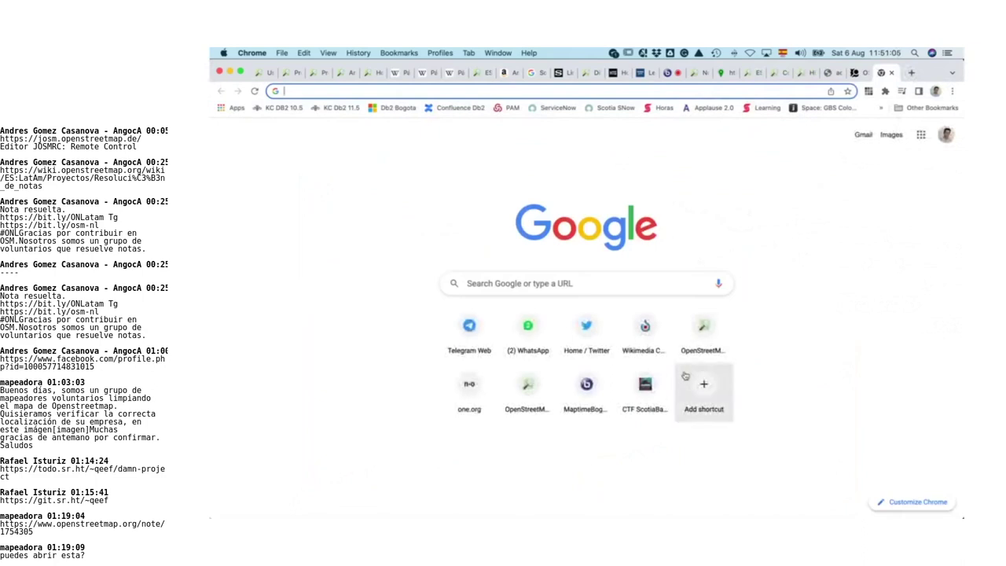
{"action": "left_click", "coordinate": [223, 110]}
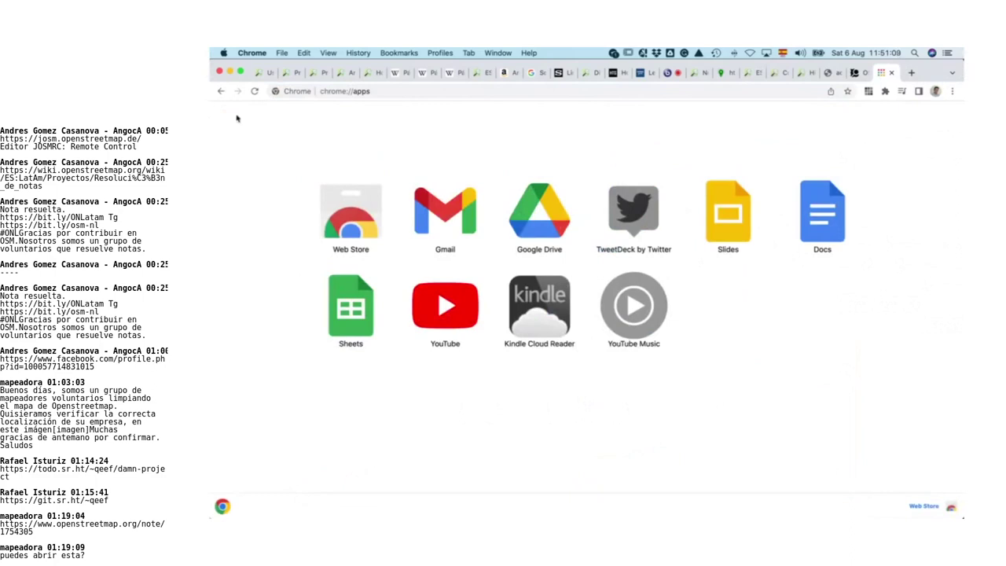
{"action": "left_click", "coordinate": [926, 506]}
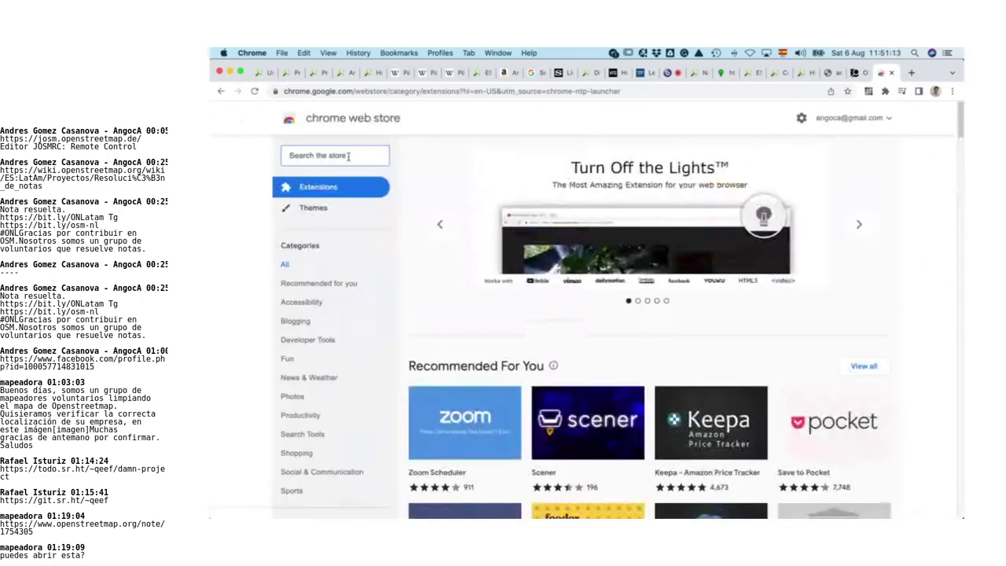
Step: Search the Chrome Web Store for "osm" extensions
{"action": "left_click", "coordinate": [348, 156]}
{"action": "type", "text": "osm"}
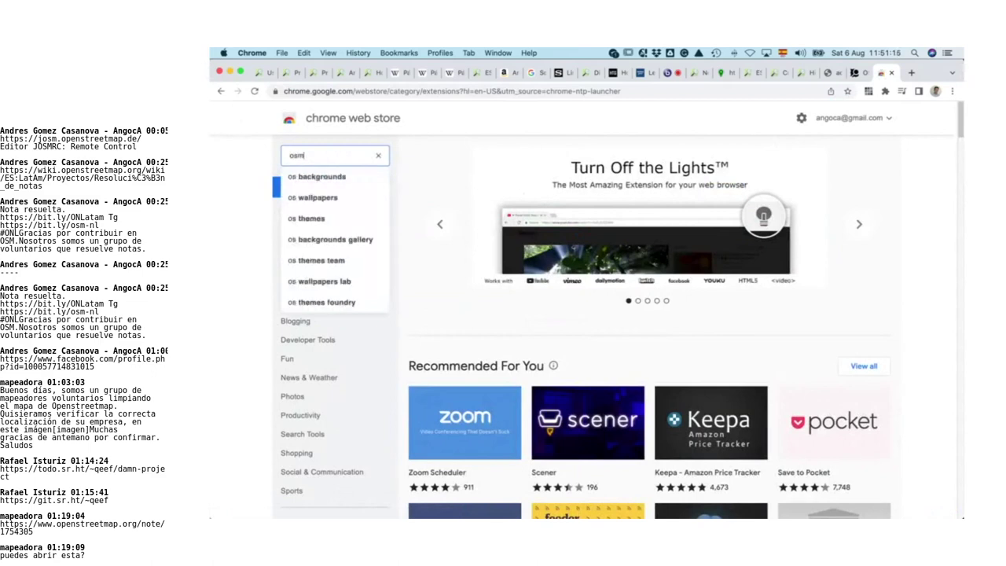
{"action": "key", "text": "Return"}
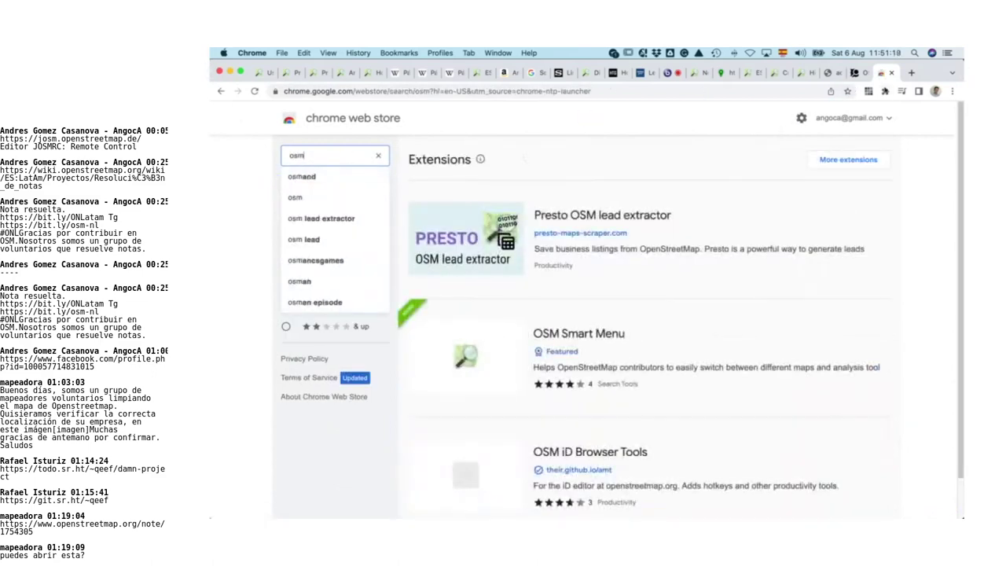
Step: Open the browser's extension manager and search the installed extensions for "osm"
{"action": "left_click", "coordinate": [885, 91]}
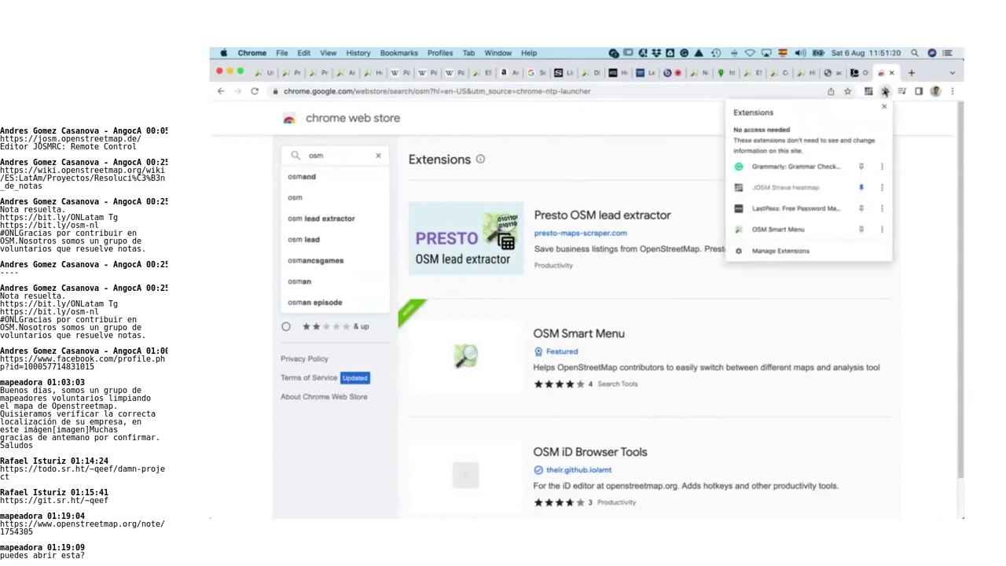
{"action": "left_click", "coordinate": [803, 249]}
{"action": "left_click", "coordinate": [527, 112]}
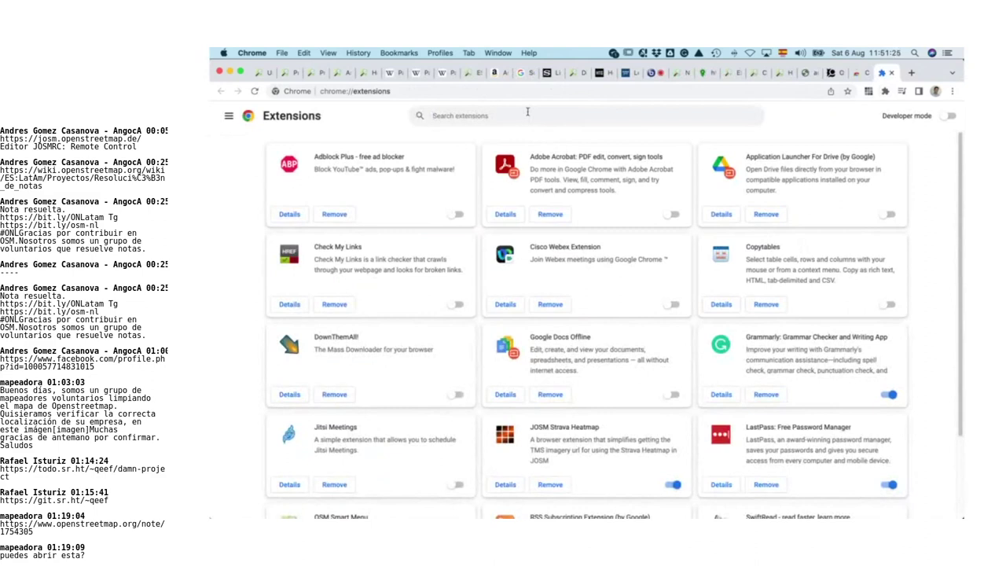
{"action": "type", "text": "osm"}
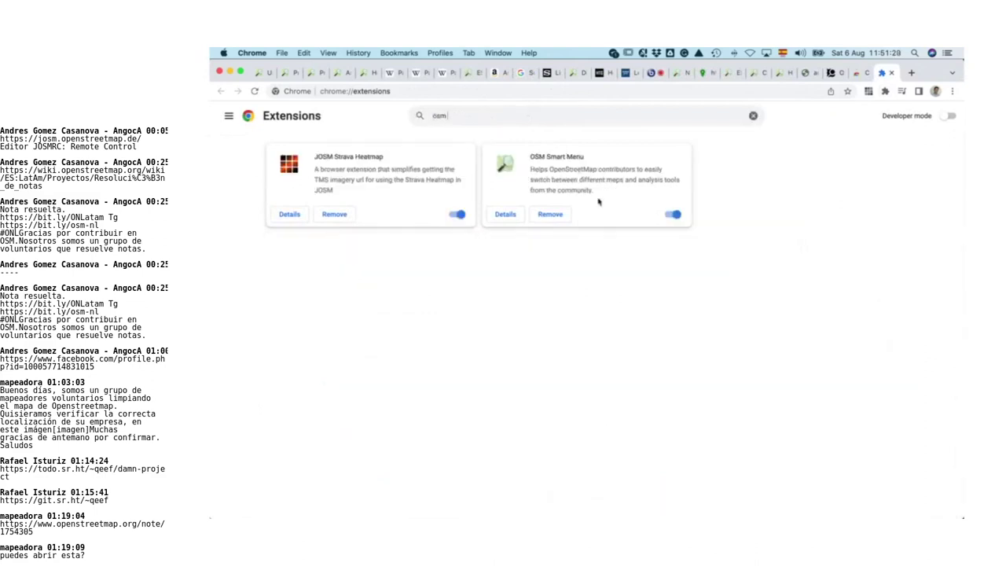
Step: Open the OSM Smart Menu extension from the browser's extension list while on the extension manager page
{"action": "double_click", "coordinate": [574, 156]}
{"action": "left_click", "coordinate": [613, 246]}
{"action": "left_click", "coordinate": [886, 91]}
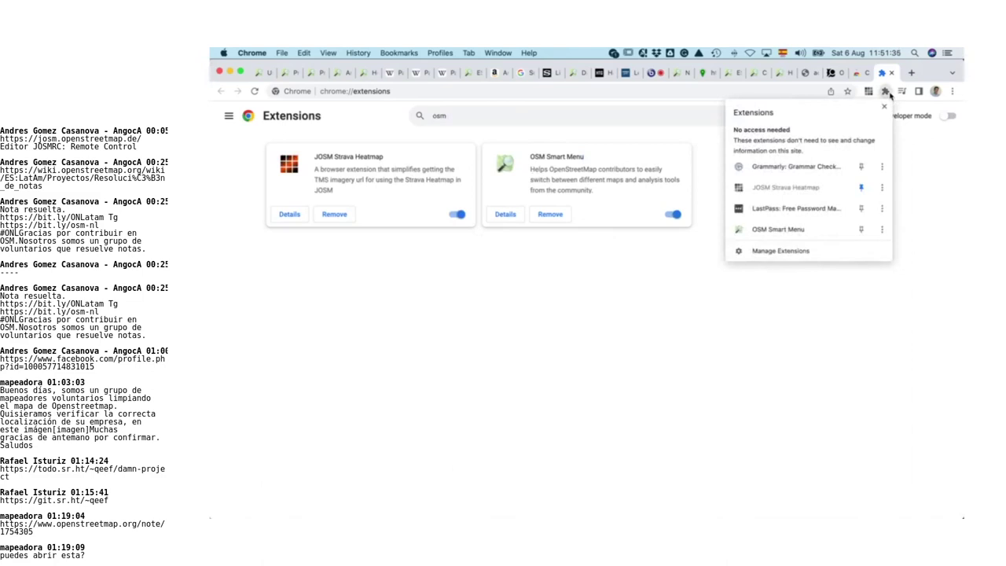
{"action": "left_click", "coordinate": [787, 229]}
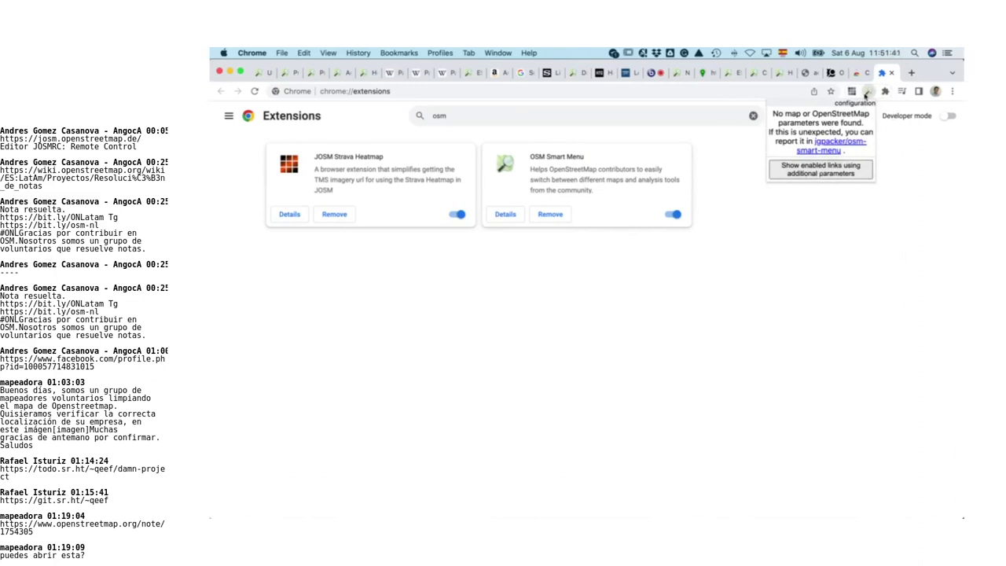
Step: Launch OSM Smart Menu on the Salón del Reino way history page and look through its list of map and analysis tools
{"action": "left_click", "coordinate": [787, 75]}
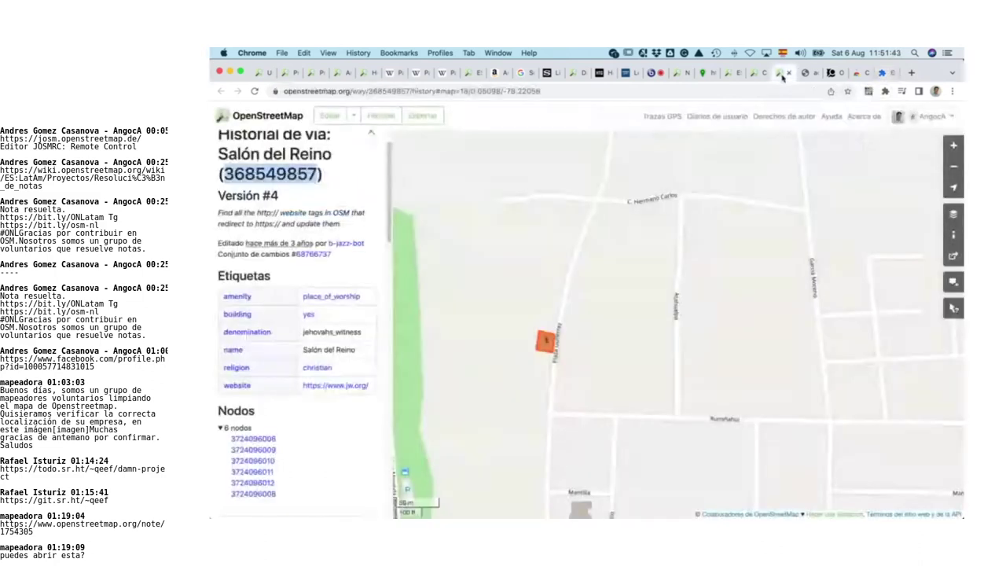
{"action": "left_click", "coordinate": [888, 92]}
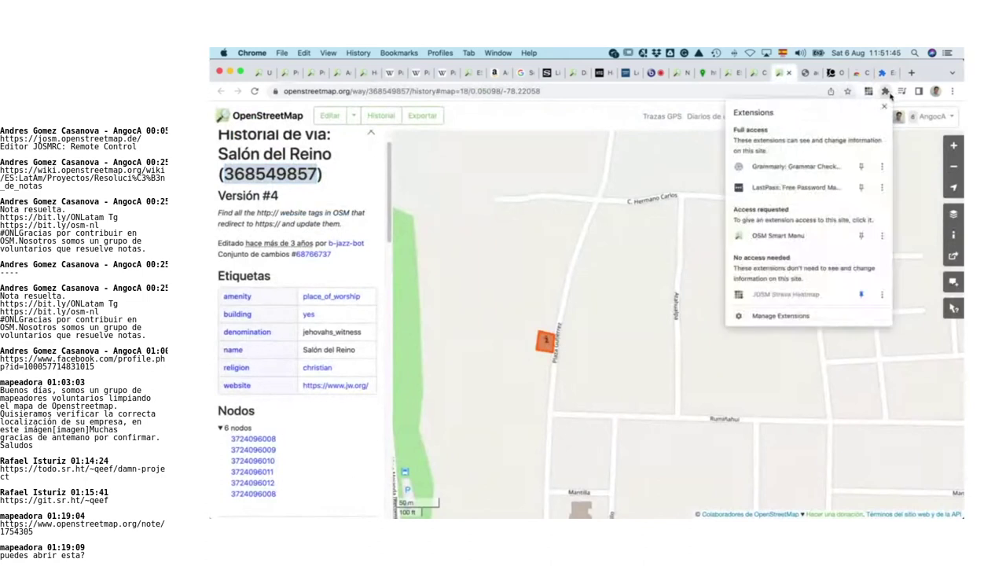
{"action": "left_click", "coordinate": [806, 244]}
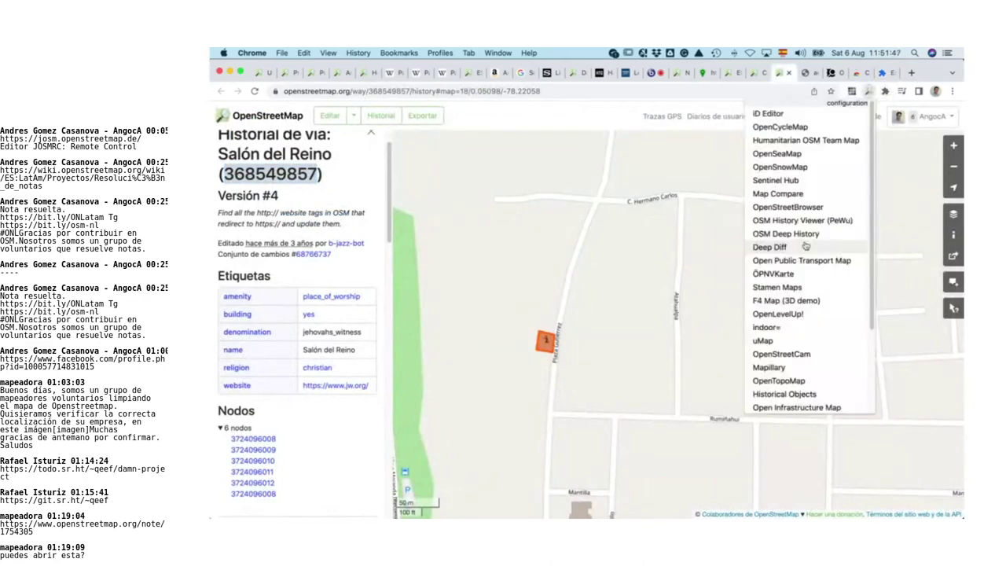
{"action": "scroll", "coordinate": [806, 235], "scroll_direction": "down", "scroll_amount": 3}
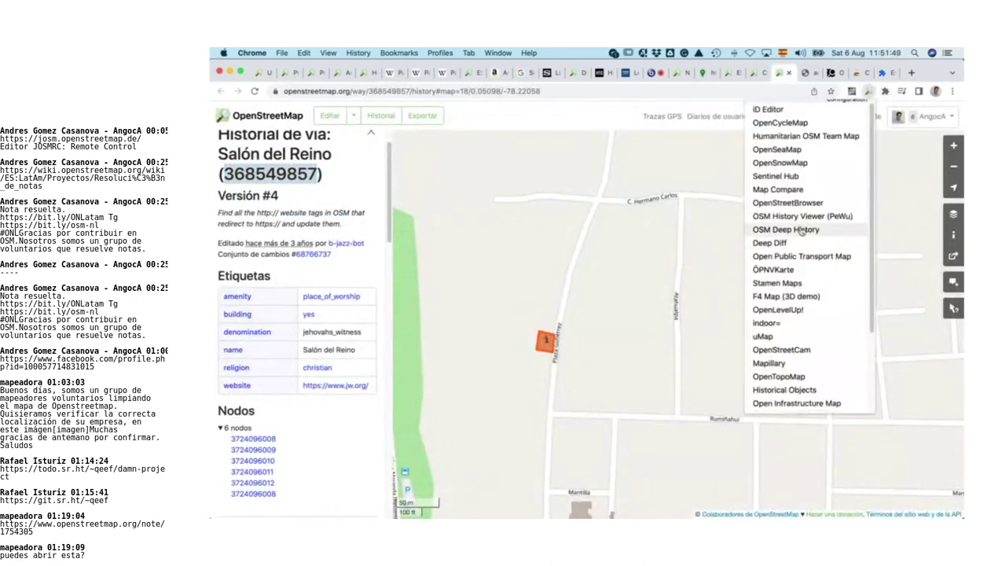
{"action": "scroll", "coordinate": [803, 231], "scroll_direction": "down", "scroll_amount": 2}
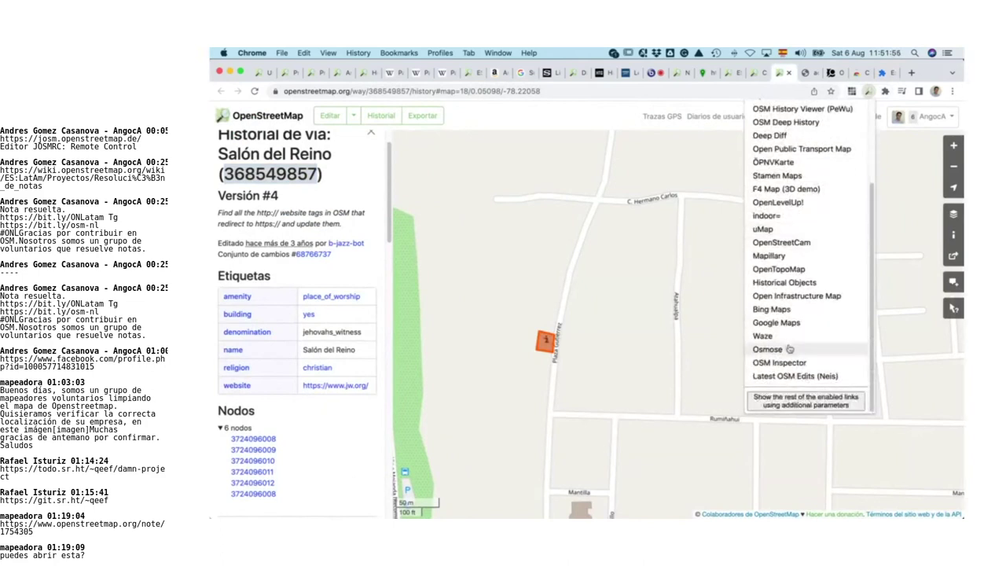
{"action": "scroll", "coordinate": [789, 349], "scroll_direction": "up", "scroll_amount": 5}
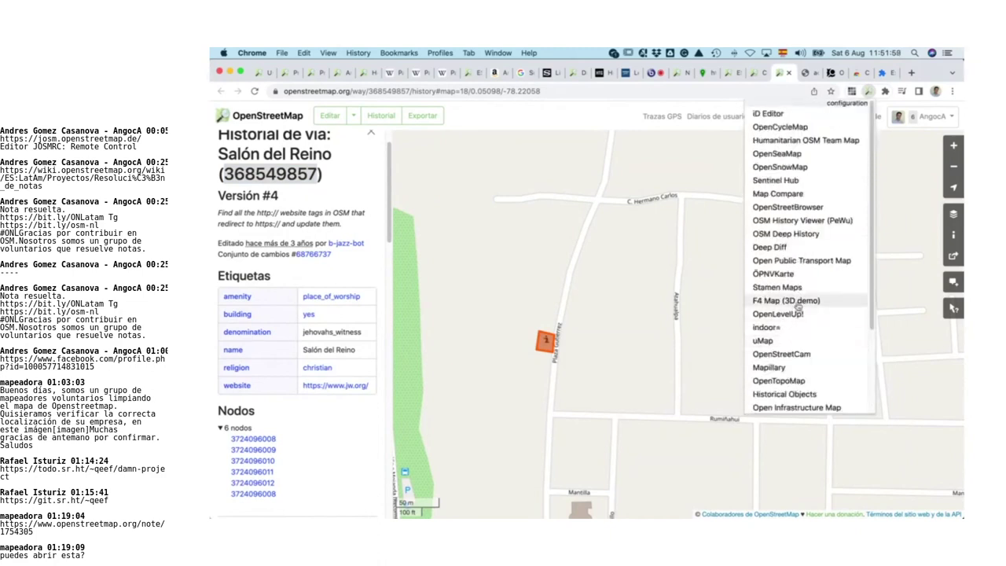
{"action": "scroll", "coordinate": [798, 307], "scroll_direction": "down", "scroll_amount": 1}
{"action": "scroll", "coordinate": [797, 305], "scroll_direction": "down", "scroll_amount": 5}
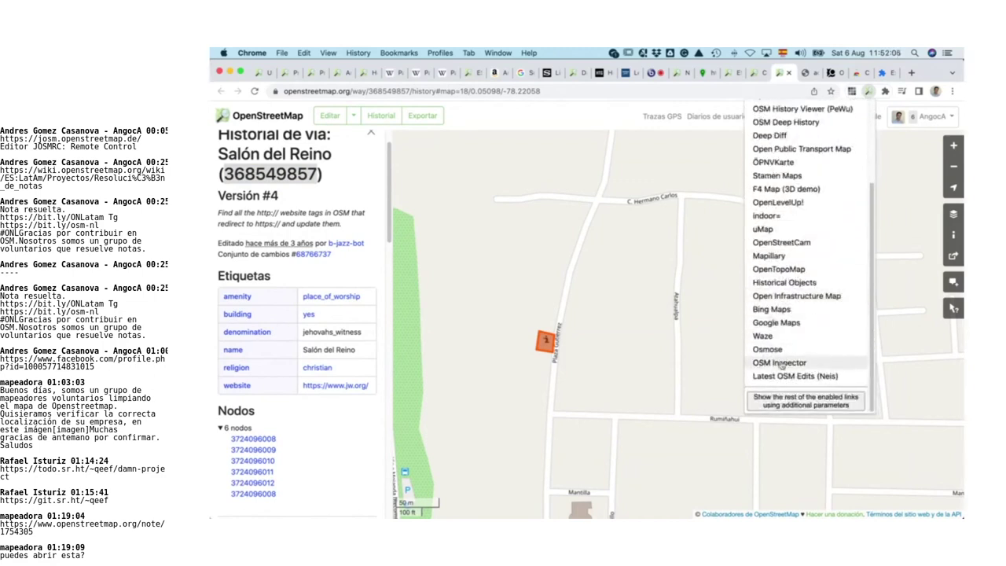
Step: Show the rest of the enabled links in OSM Smart Menu and open OSMCha from them
{"action": "left_click", "coordinate": [788, 401]}
{"action": "scroll", "coordinate": [782, 353], "scroll_direction": "down", "scroll_amount": 3}
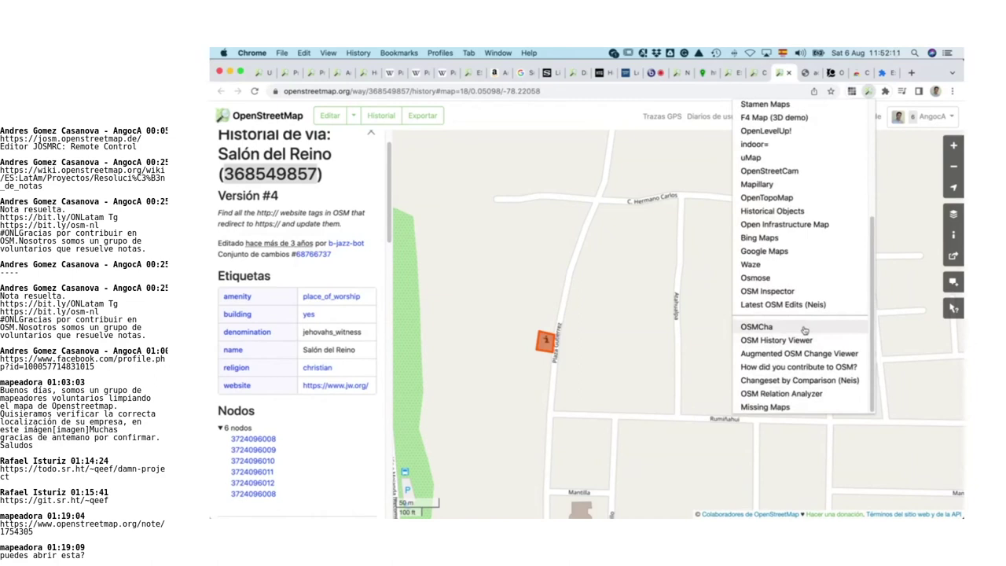
{"action": "left_click", "coordinate": [804, 330]}
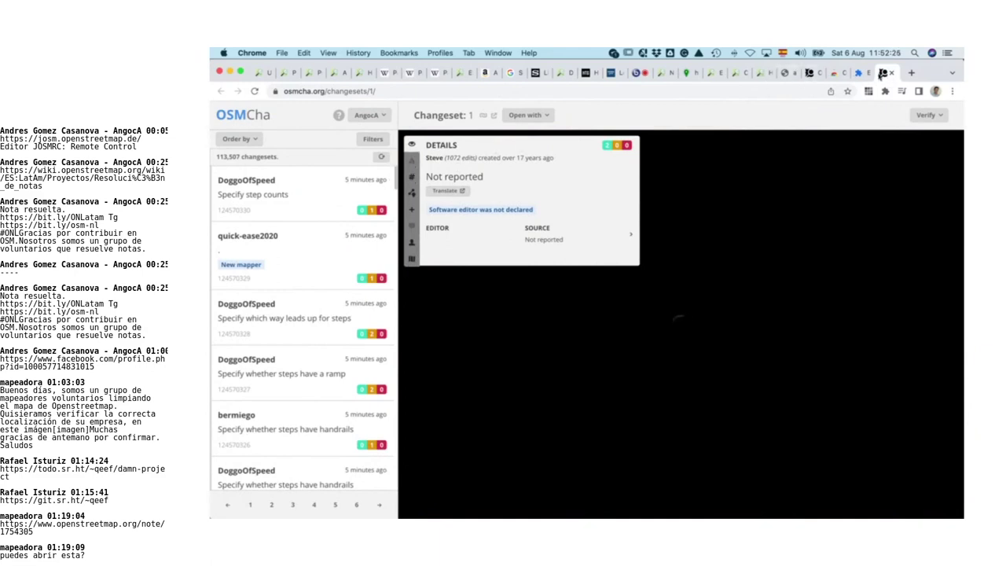
Step: Open OSM History Viewer from OSM Smart Menu's additional links, starting from the Salón del Reino way history page
{"action": "left_click", "coordinate": [763, 73]}
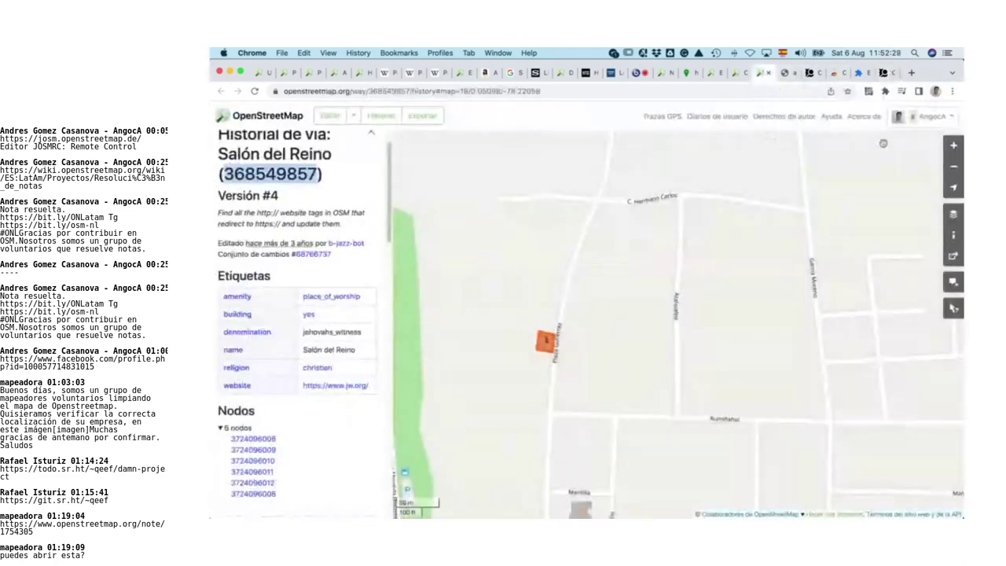
{"action": "left_click", "coordinate": [885, 92]}
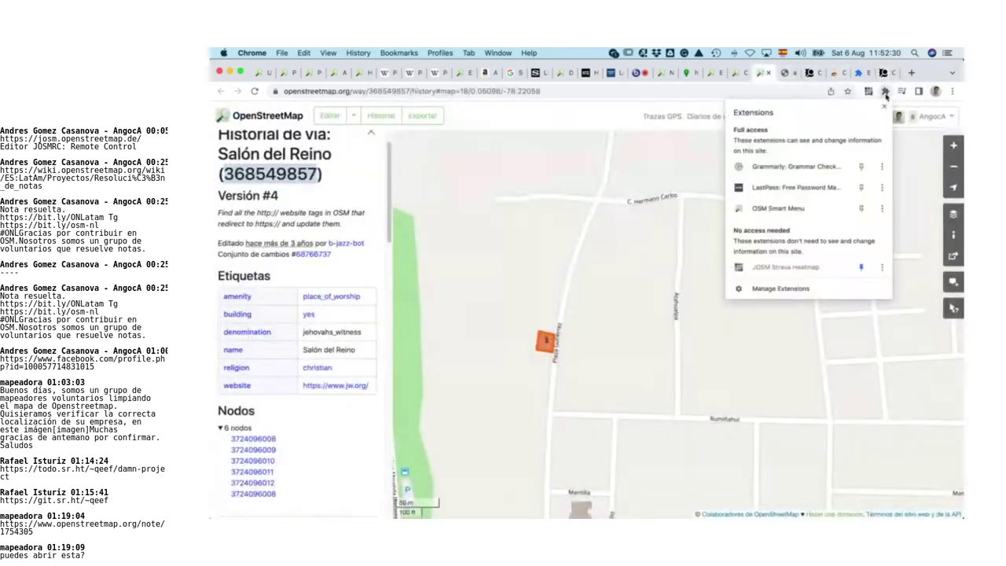
{"action": "left_click", "coordinate": [788, 208]}
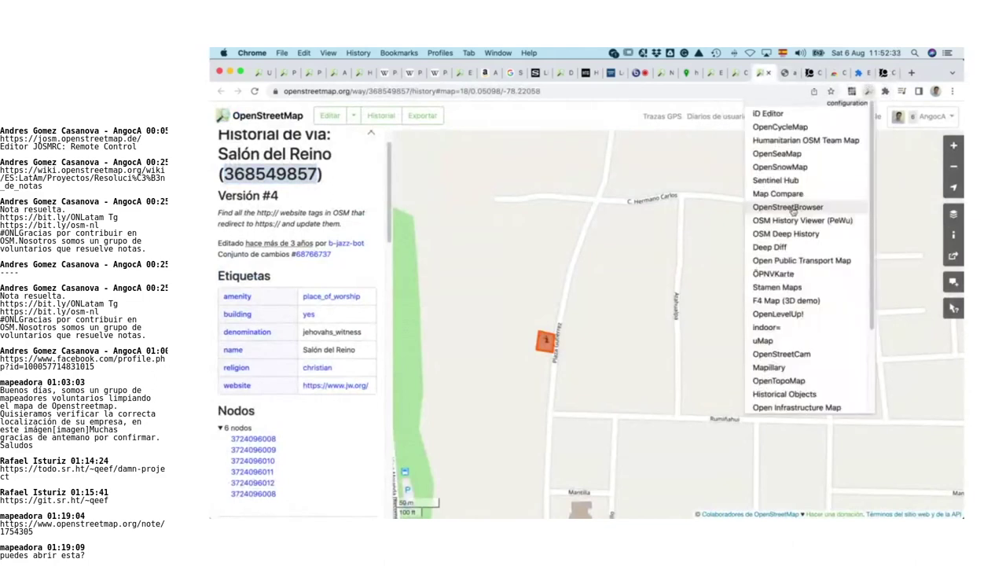
{"action": "scroll", "coordinate": [792, 235], "scroll_direction": "down", "scroll_amount": 4}
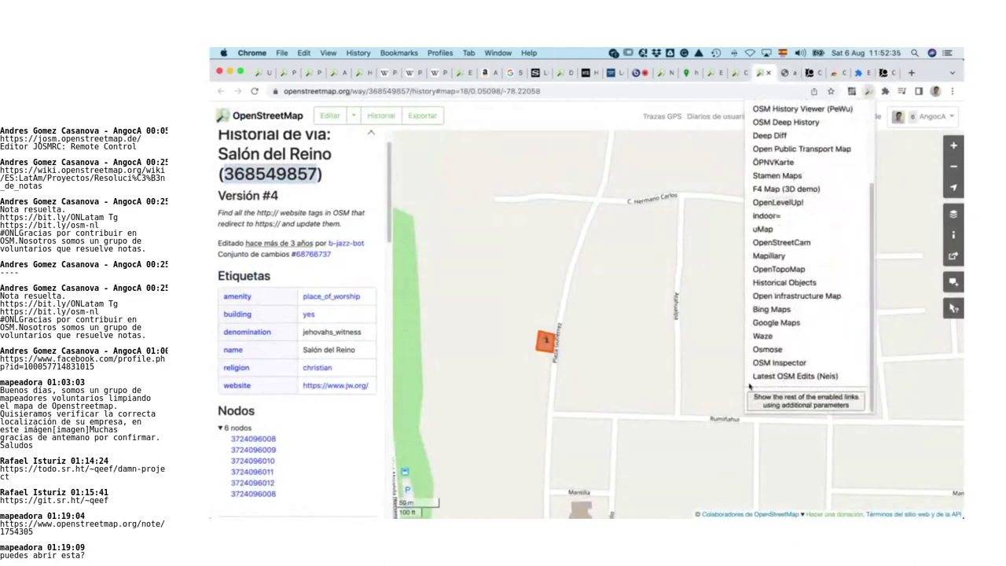
{"action": "left_click", "coordinate": [805, 391]}
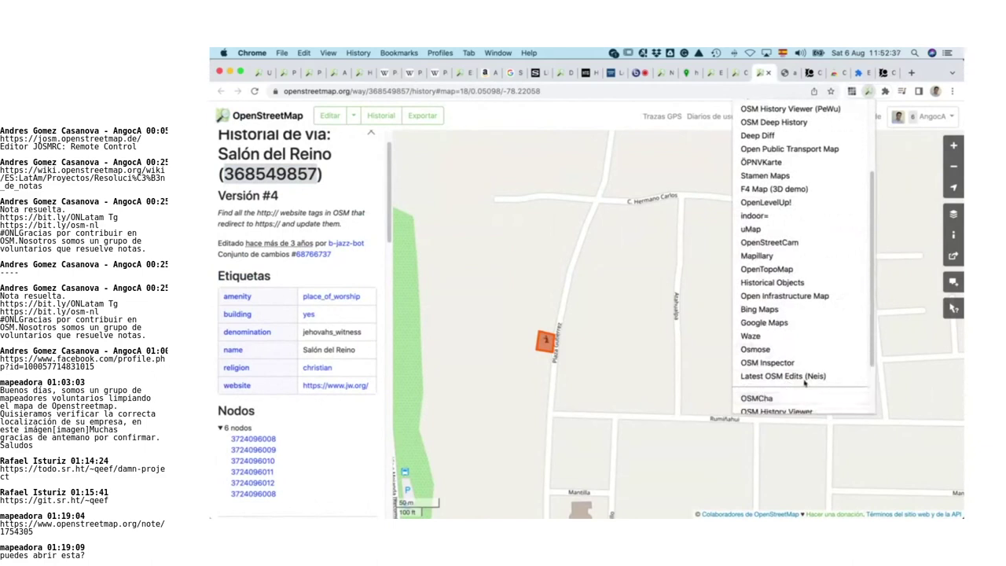
{"action": "scroll", "coordinate": [802, 354], "scroll_direction": "down", "scroll_amount": 3}
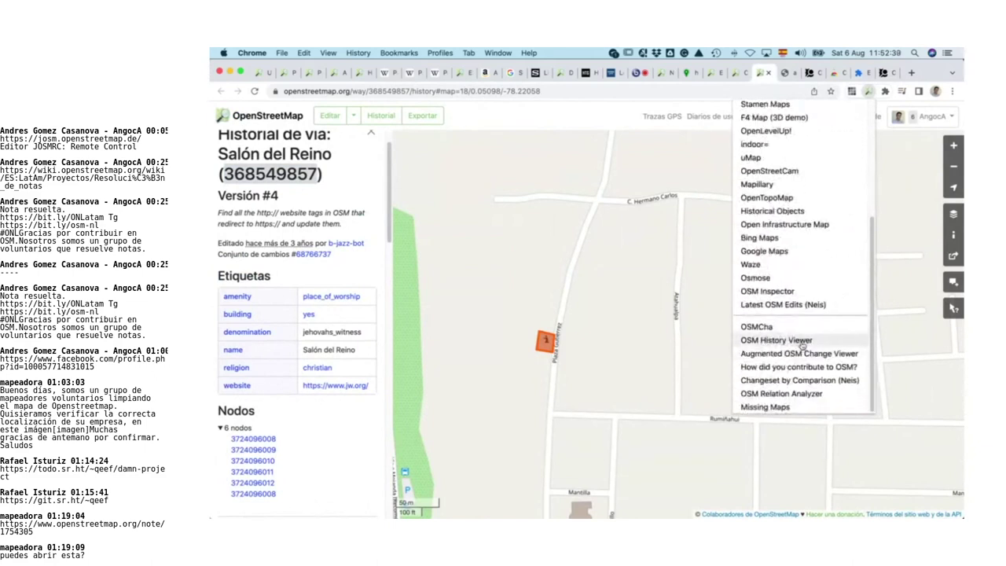
{"action": "left_click", "coordinate": [801, 342]}
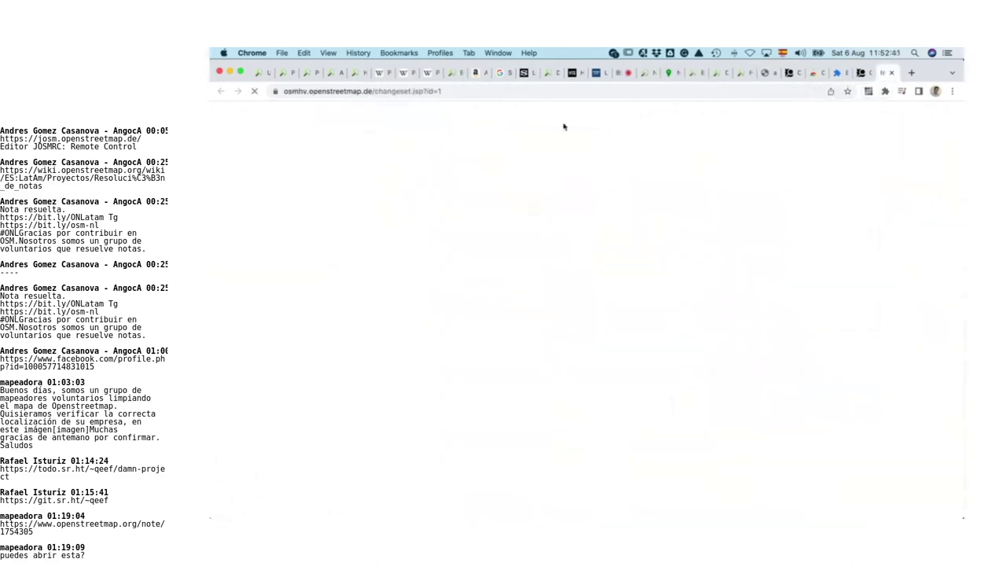
Step: Try to load changeset ID 368549857 in OSM History Viewer
{"action": "left_click", "coordinate": [540, 100]}
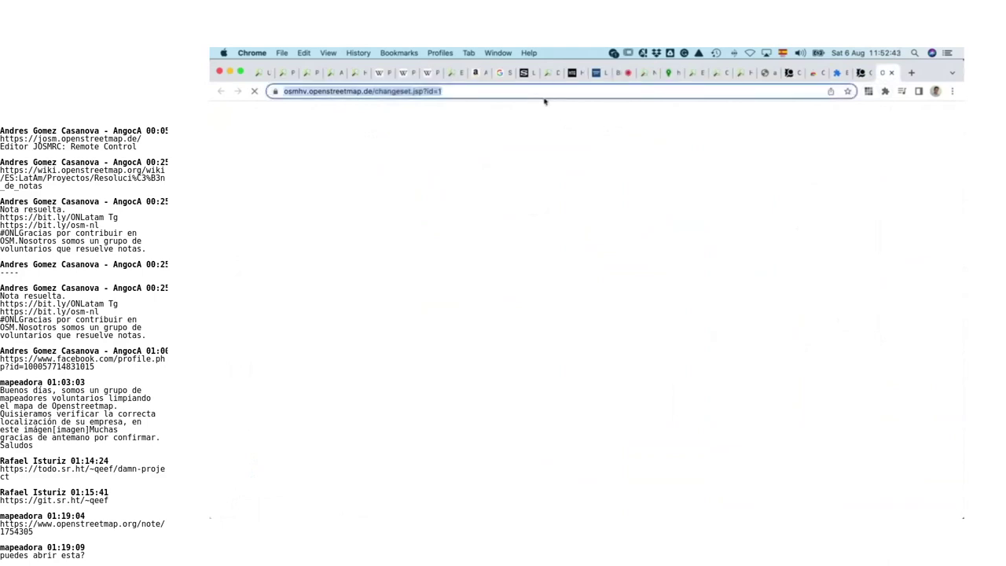
{"action": "type", "text": "https://osmhv.openstreetmap.de/changeset.jsp?id=368549857"}
{"action": "key", "text": "Return"}
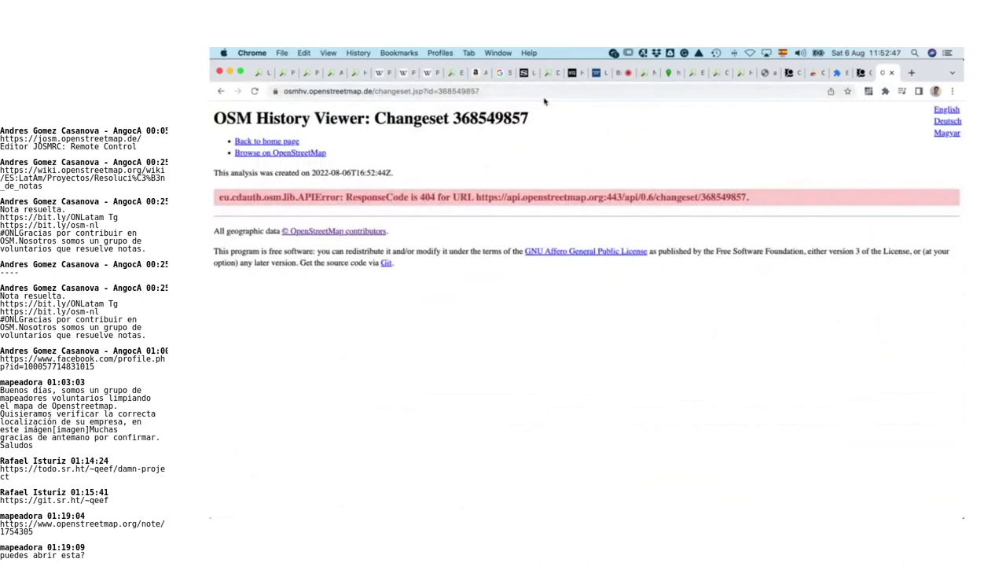
Step: Copy changeset number 68766737 from version 4 of the Salón del Reino way history and load it in OSM History Viewer
{"action": "left_click", "coordinate": [742, 73]}
{"action": "double_click", "coordinate": [307, 199]}
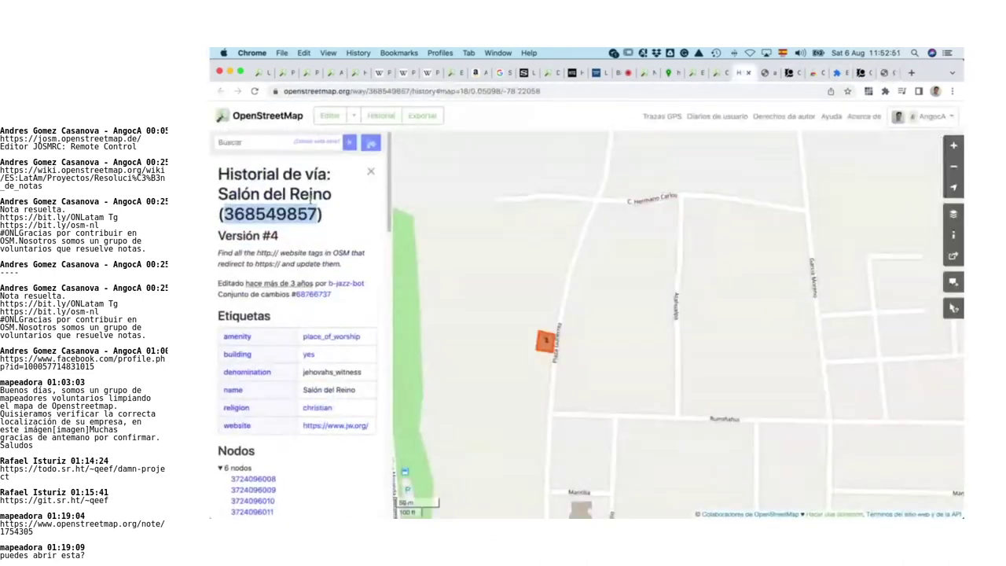
{"action": "left_click_drag", "start_coordinate": [336, 297], "coordinate": [297, 295]}
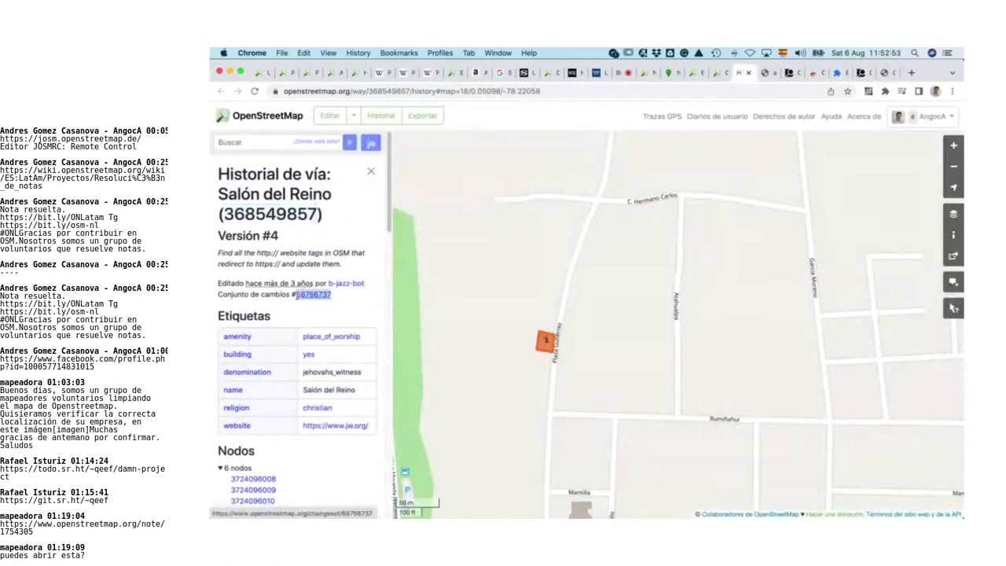
{"action": "key", "text": "super+c"}
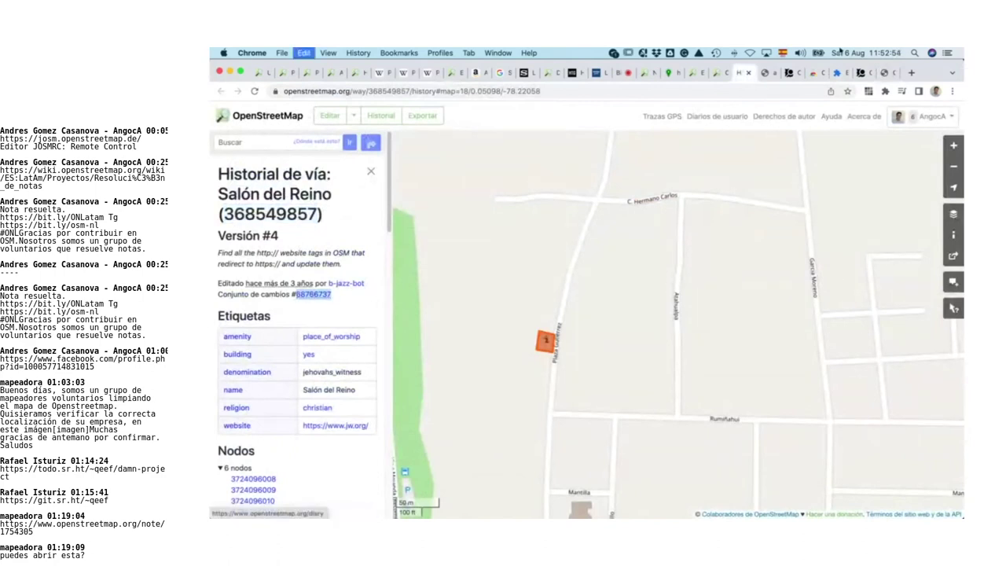
{"action": "left_click", "coordinate": [883, 73]}
{"action": "left_click_drag", "start_coordinate": [439, 91], "coordinate": [533, 93]}
{"action": "key", "text": "super+v"}
{"action": "key", "text": "Return"}
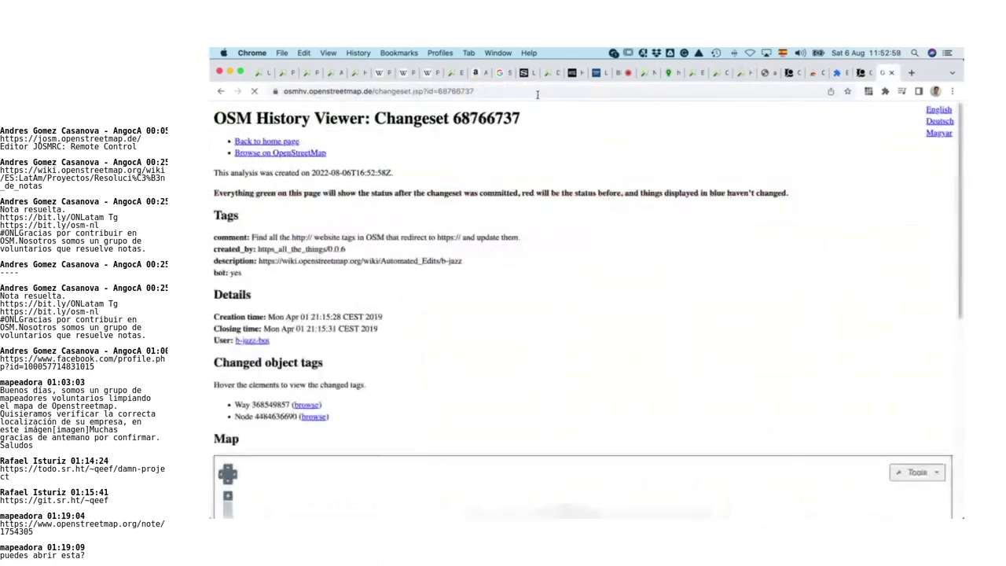
Step: Examine the changeset's tags, details, changed objects and map in OSM History Viewer
{"action": "scroll", "coordinate": [567, 176], "scroll_direction": "down", "scroll_amount": 5}
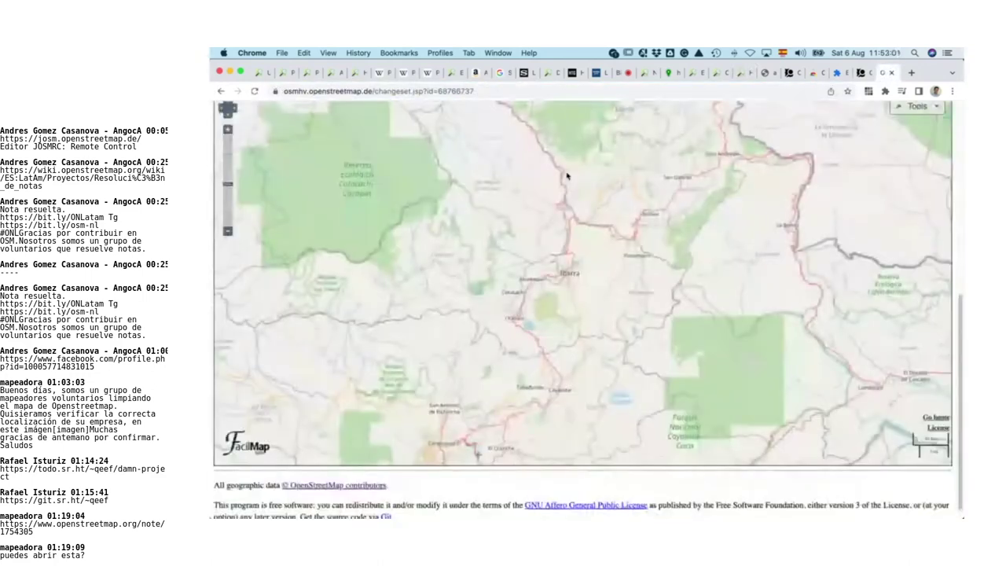
{"action": "scroll", "coordinate": [567, 176], "scroll_direction": "down", "scroll_amount": 5}
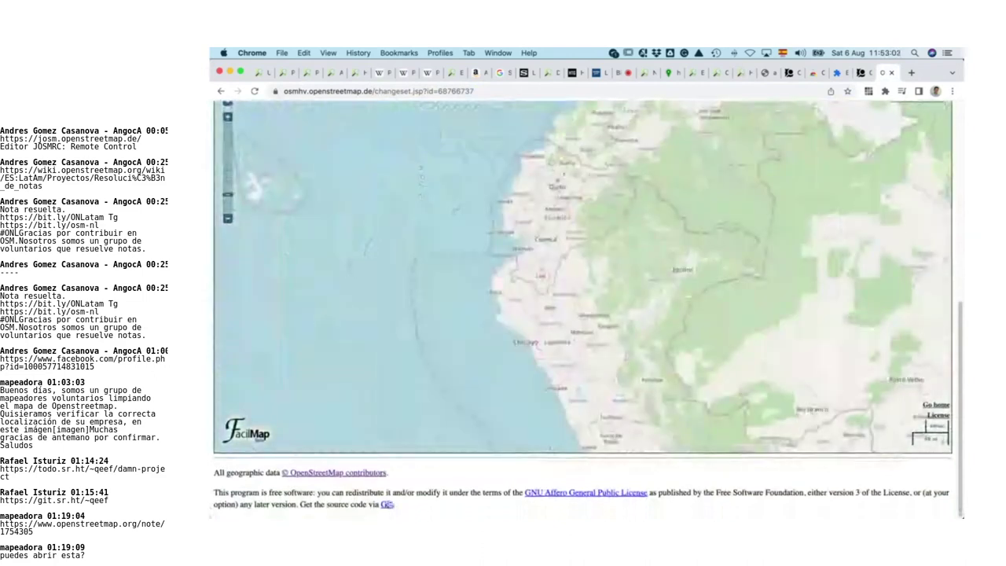
{"action": "scroll", "coordinate": [448, 212], "scroll_direction": "up", "scroll_amount": 10}
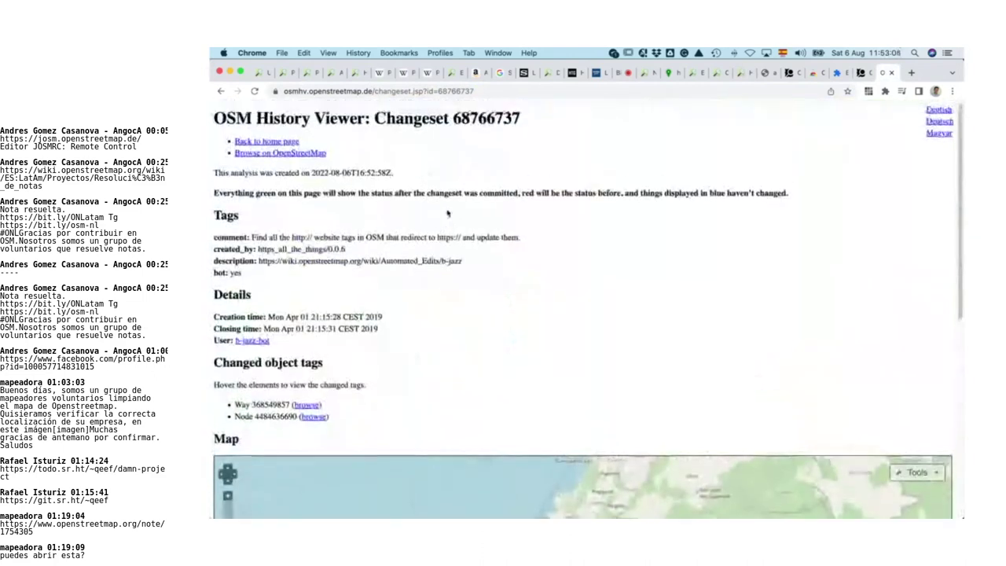
{"action": "scroll", "coordinate": [415, 209], "scroll_direction": "down", "scroll_amount": 1}
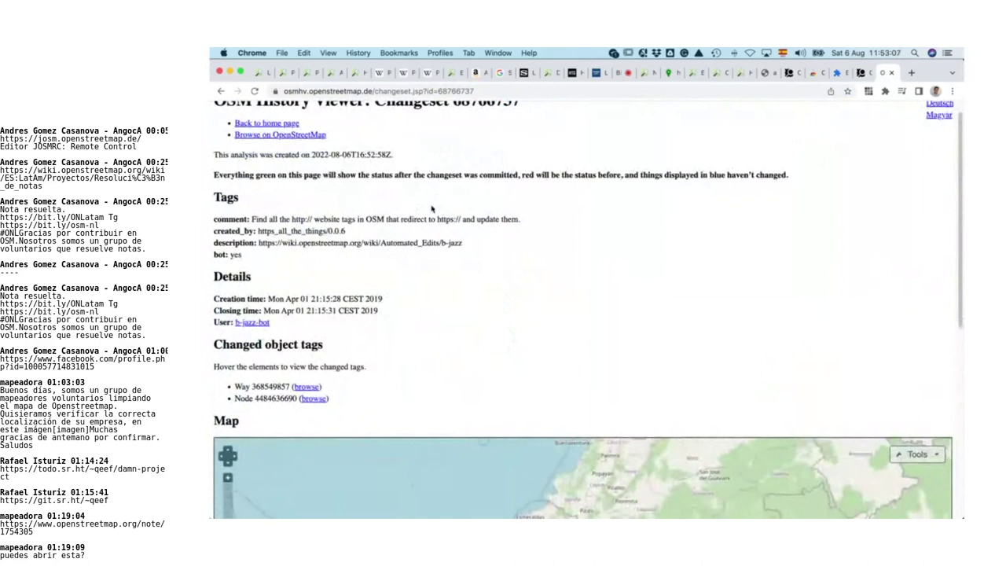
Step: Replace the Changeset IDs filter in OSMCha with 68766737, apply it, and open the matching changeset's tag changes
{"action": "left_click", "coordinate": [788, 72]}
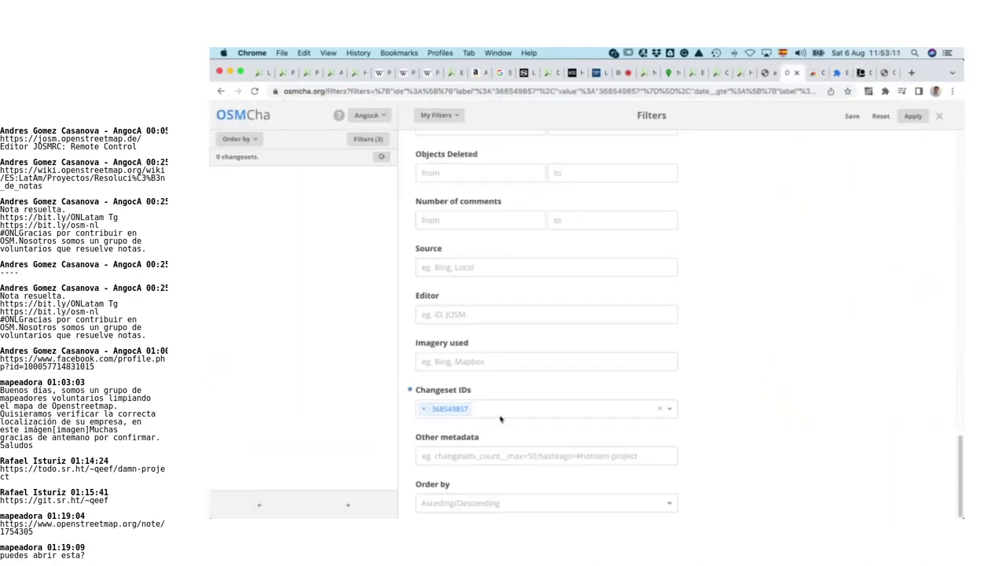
{"action": "left_click", "coordinate": [662, 408]}
{"action": "key", "text": "super+v"}
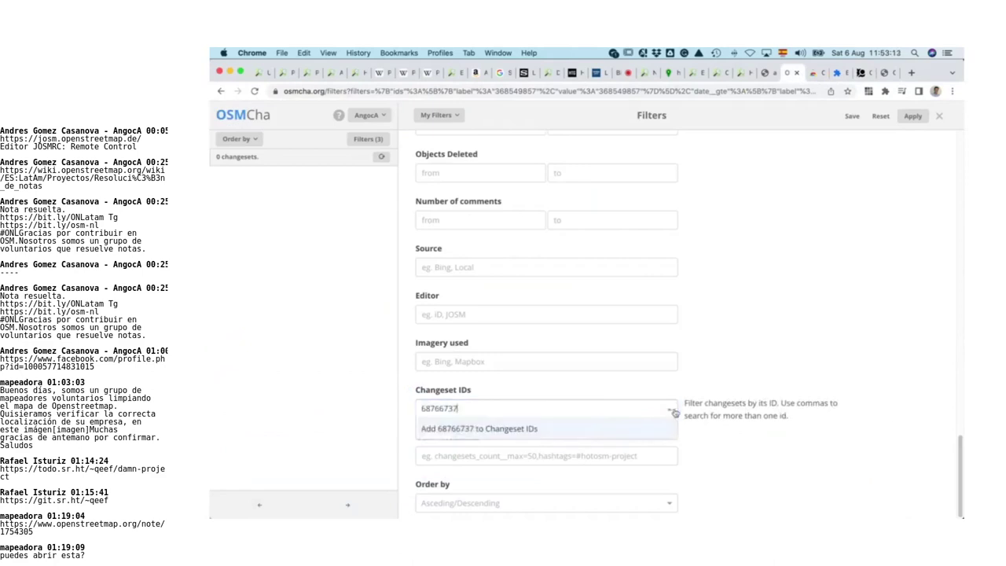
{"action": "left_click", "coordinate": [477, 430]}
{"action": "left_click", "coordinate": [921, 118]}
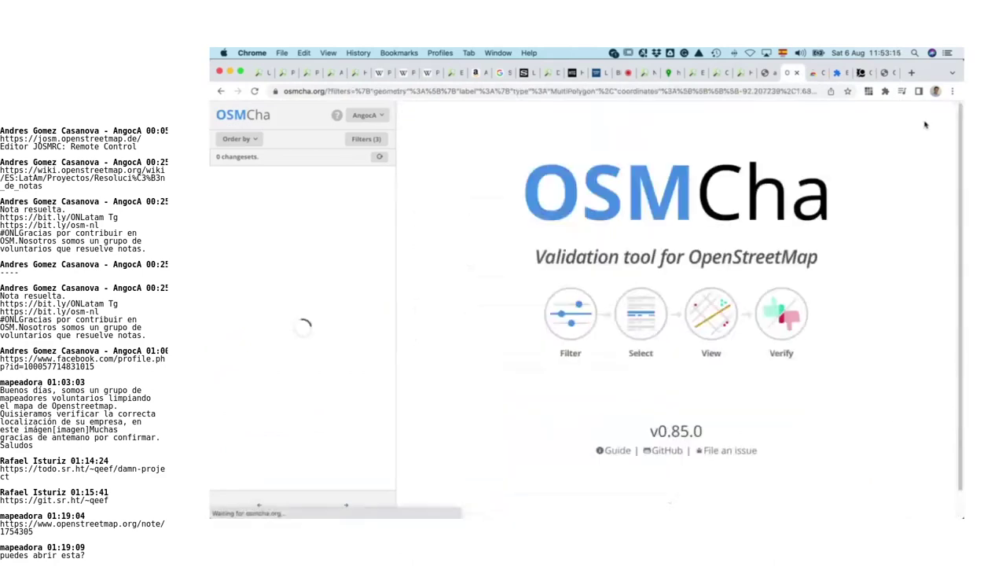
{"action": "left_click", "coordinate": [252, 197]}
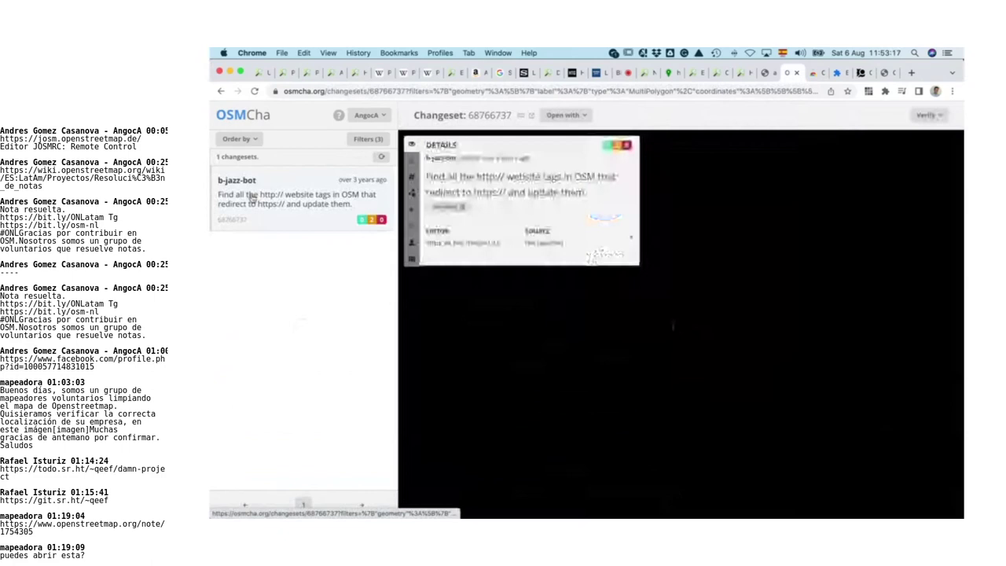
{"action": "left_click", "coordinate": [411, 177]}
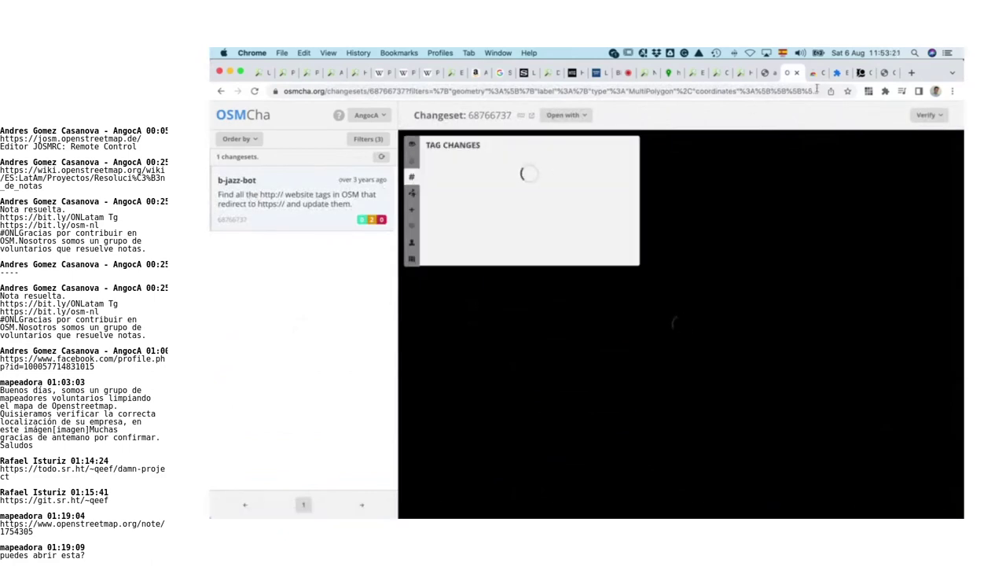
Step: Close the OSMCha tab showing changeset 1 and return to the achavi tab
{"action": "left_click", "coordinate": [861, 73]}
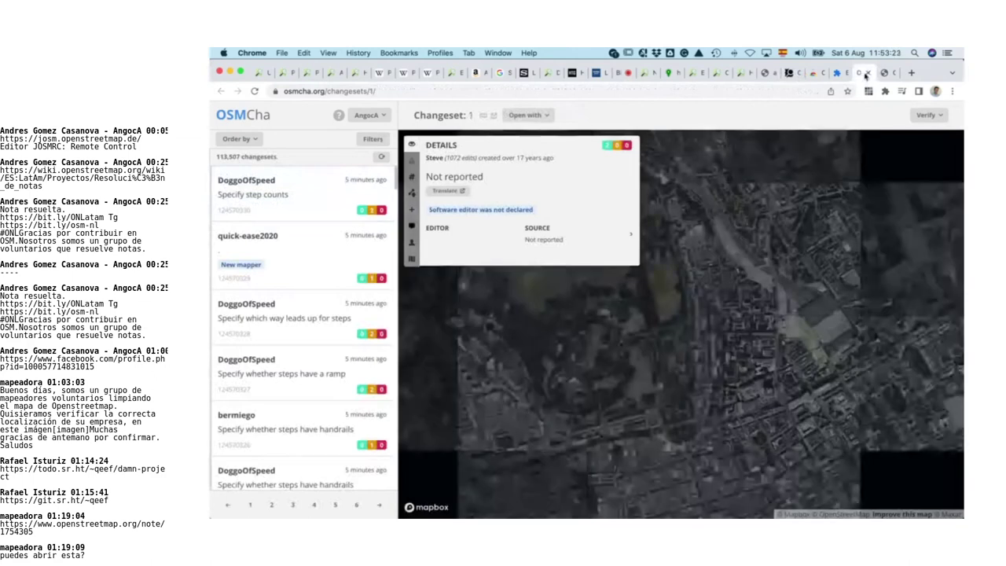
{"action": "left_click", "coordinate": [867, 73]}
{"action": "left_click", "coordinate": [778, 75]}
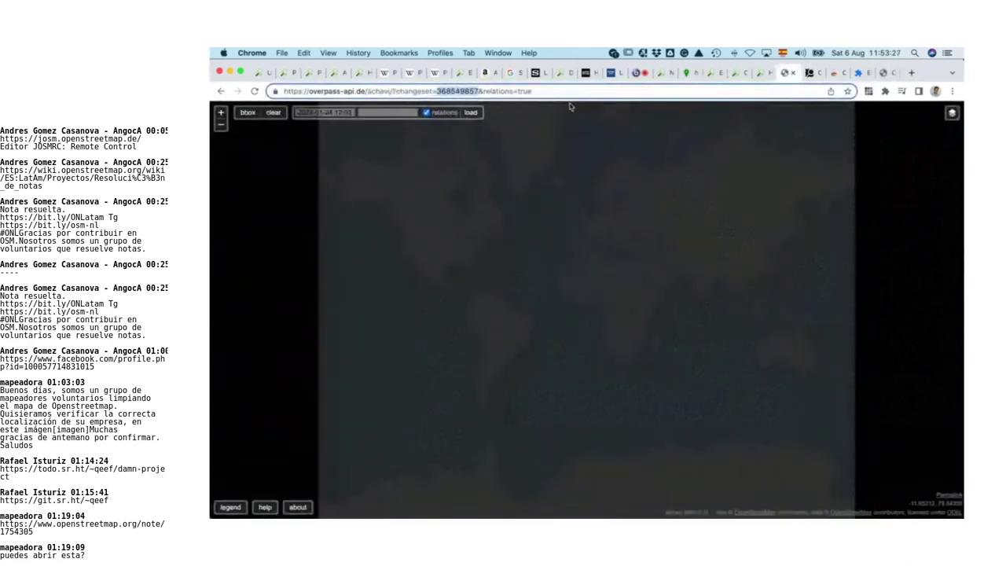
Step: Load changeset 68766737 in achavi and examine its bounding box on the map
{"action": "type", "text": "88768737"}
{"action": "key", "text": "Return"}
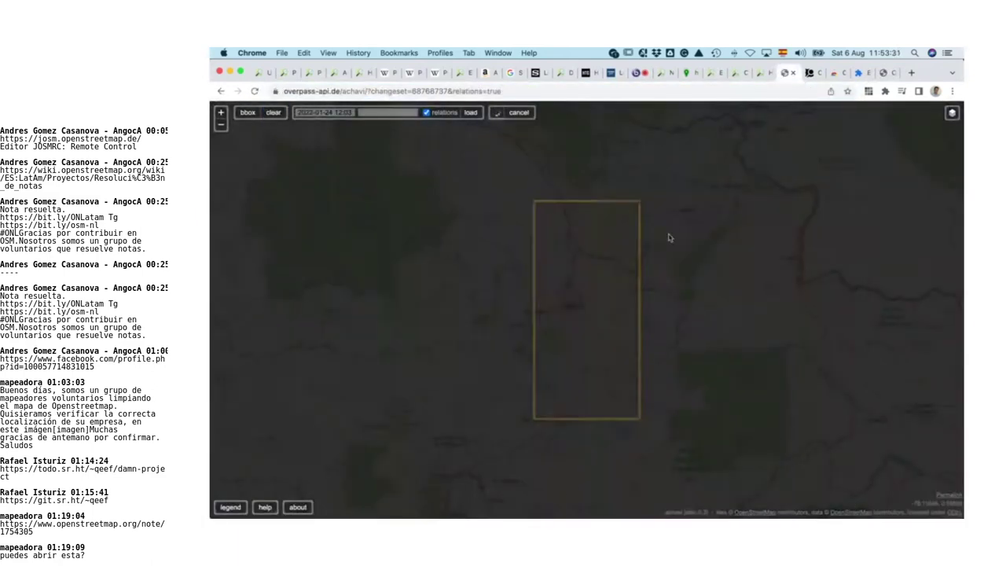
{"action": "scroll", "coordinate": [571, 376], "scroll_direction": "up", "scroll_amount": 3}
{"action": "scroll", "coordinate": [571, 376], "scroll_direction": "down", "scroll_amount": 2}
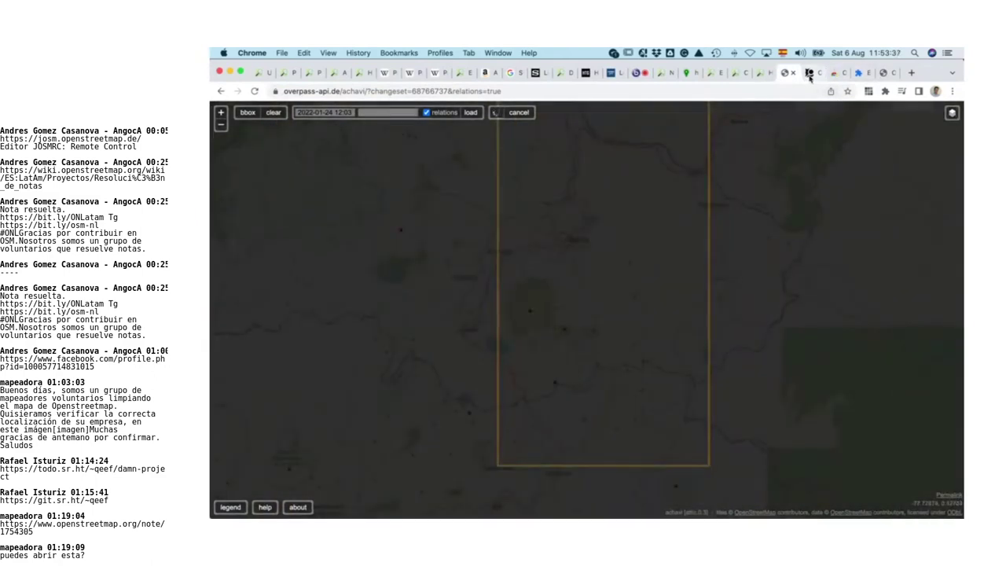
Step: Copy changeset number 34335308 from version 3 of the Salón del Reino way history, load it in achavi and inspect the building outline
{"action": "left_click", "coordinate": [761, 73]}
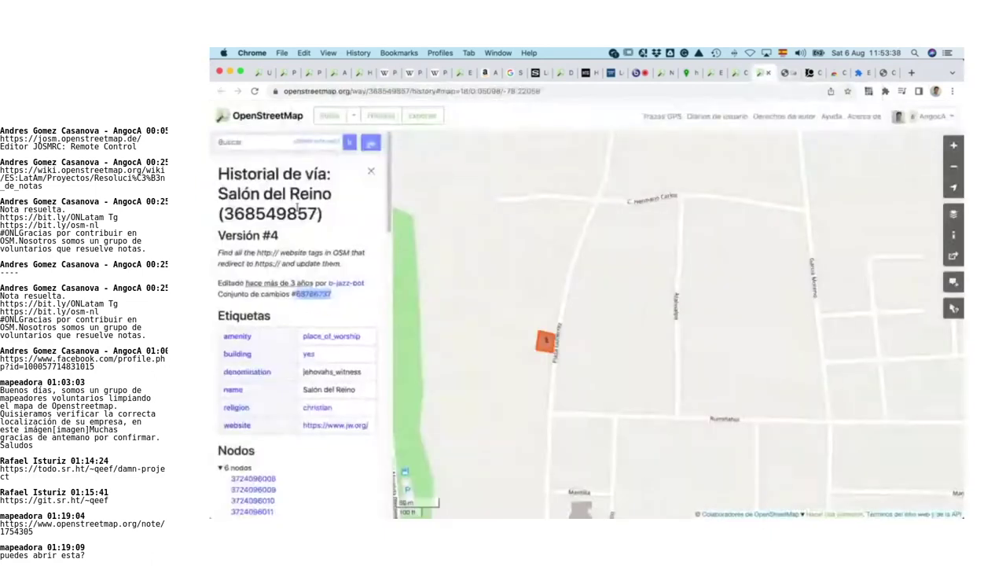
{"action": "scroll", "coordinate": [336, 316], "scroll_direction": "down", "scroll_amount": 5}
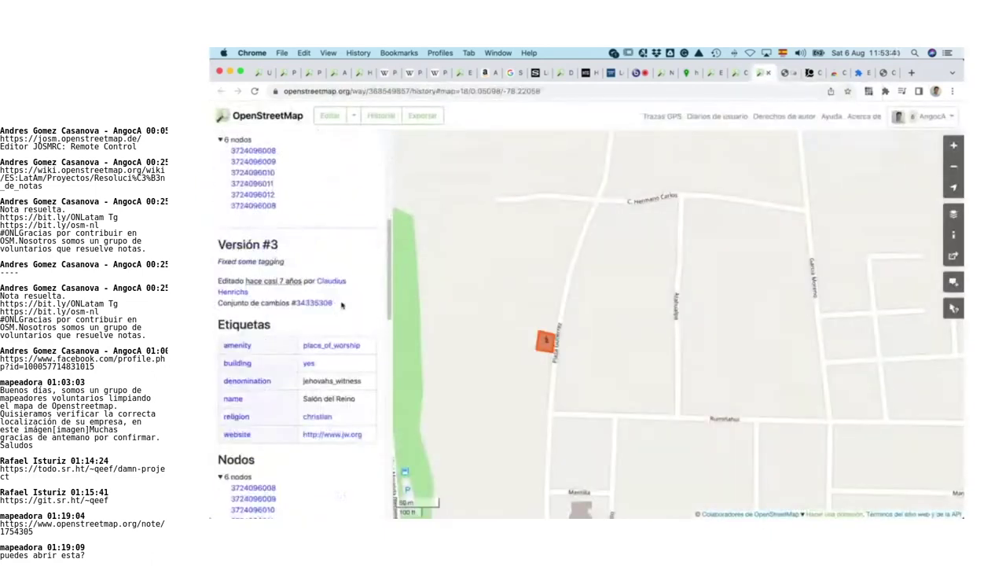
{"action": "left_click_drag", "start_coordinate": [288, 313], "coordinate": [339, 303]}
{"action": "key", "text": "super+c"}
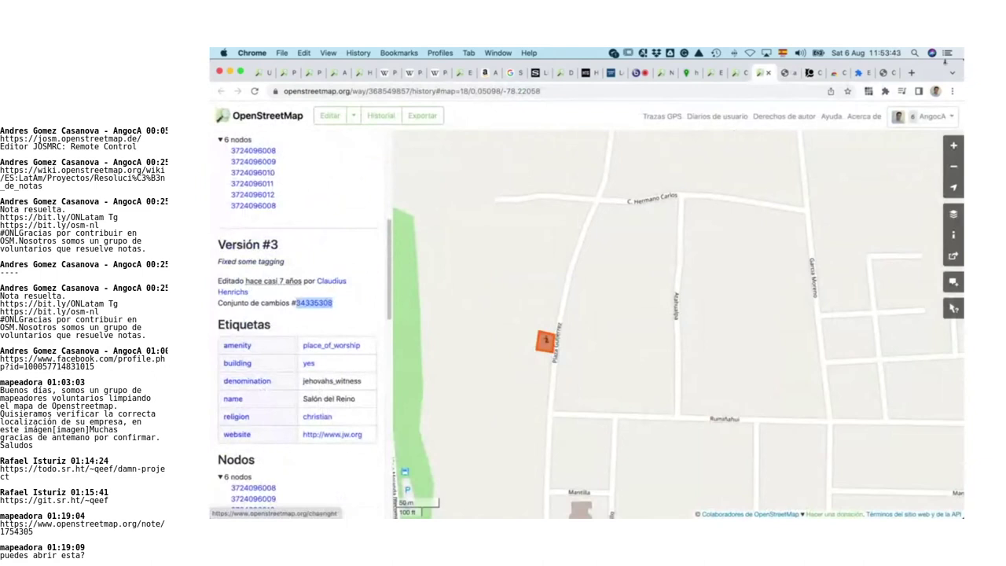
{"action": "left_click", "coordinate": [809, 73]}
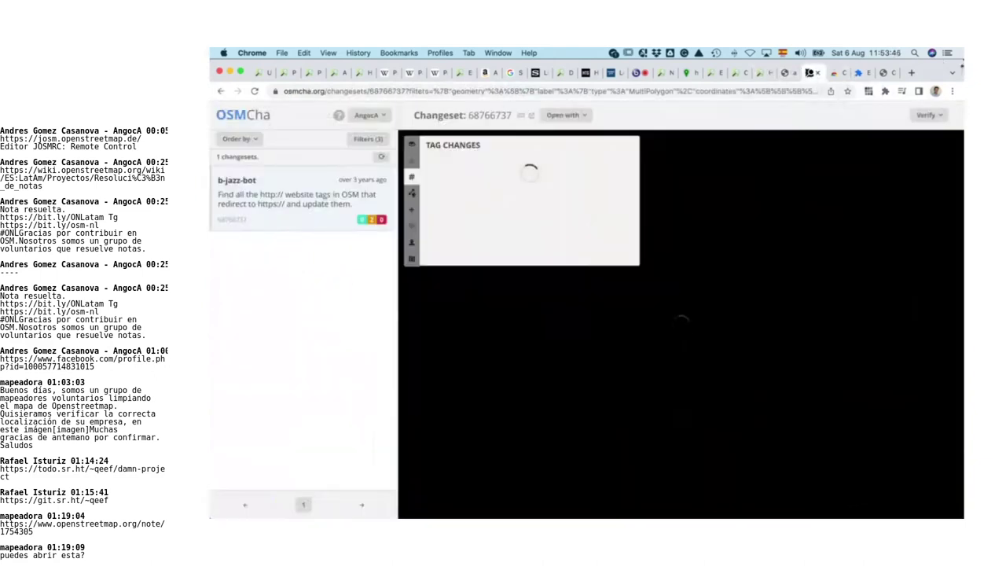
{"action": "left_click", "coordinate": [883, 72]}
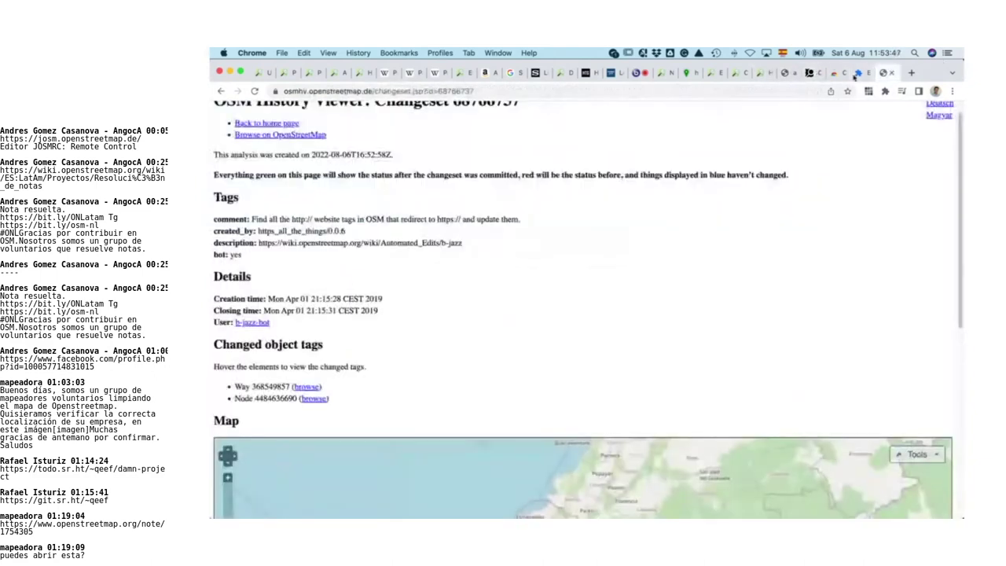
{"action": "left_click", "coordinate": [784, 73]}
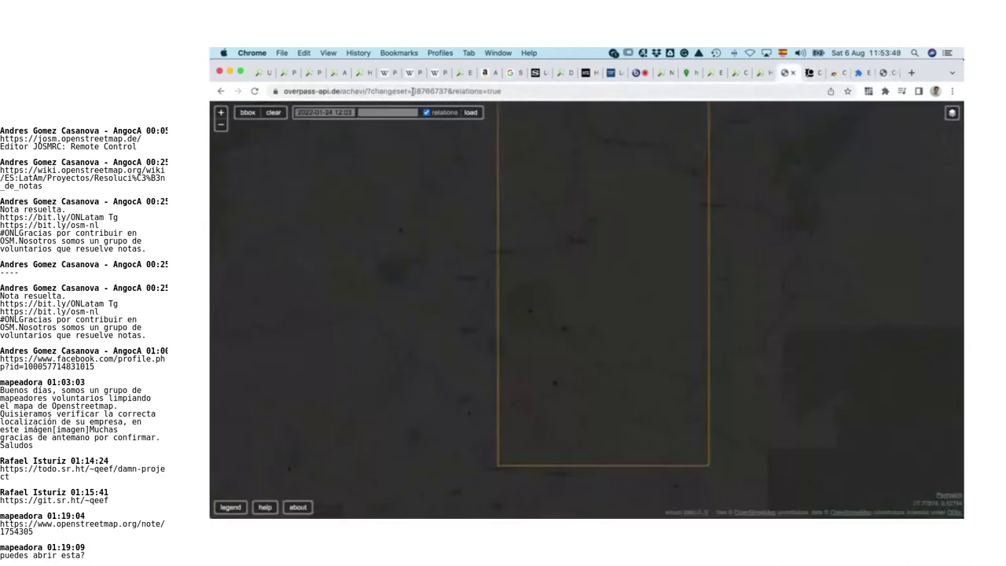
{"action": "left_click_drag", "start_coordinate": [411, 91], "coordinate": [450, 89]}
{"action": "key", "text": "super+v"}
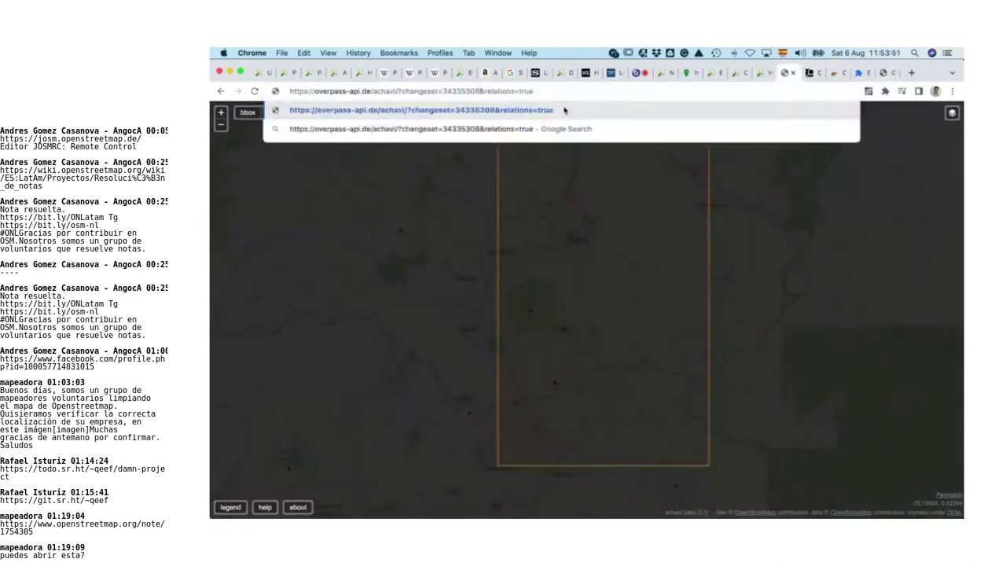
{"action": "key", "text": "Return"}
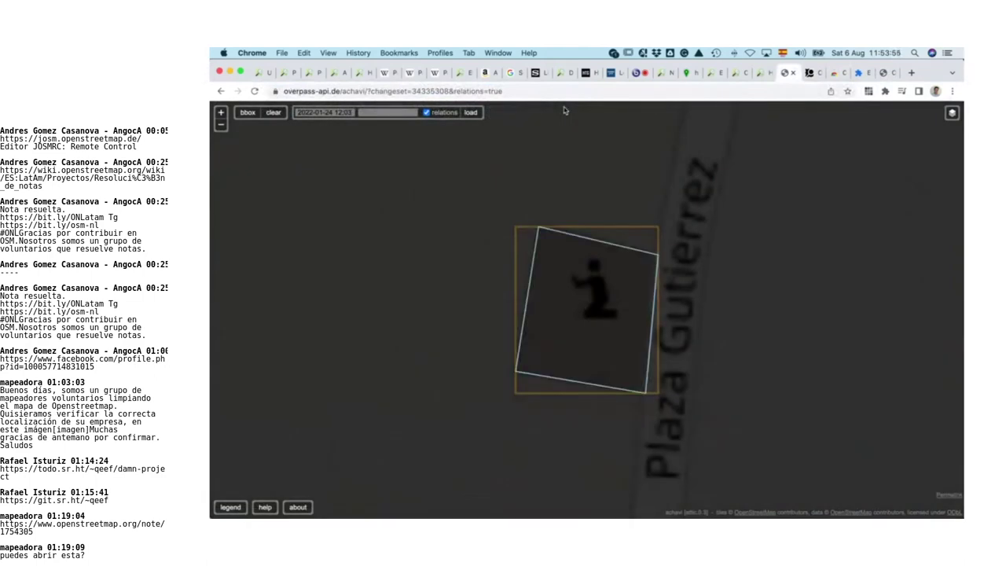
{"action": "left_click", "coordinate": [529, 281]}
Step: Copy changeset number 33717271 from version 2 of the Salón del Reino way history and load it in achavi
{"action": "left_click", "coordinate": [762, 72]}
{"action": "scroll", "coordinate": [369, 330], "scroll_direction": "down", "scroll_amount": 5}
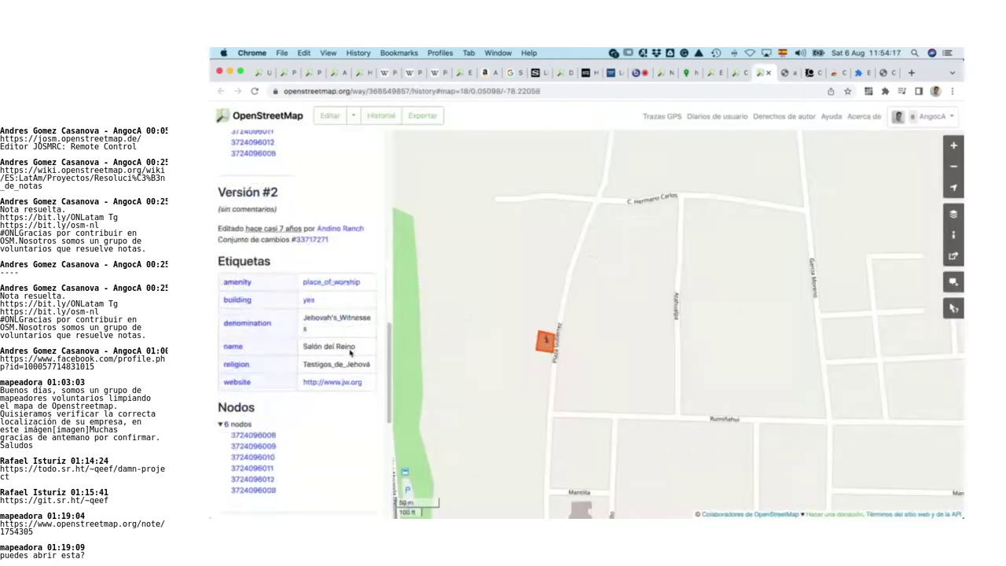
{"action": "left_click_drag", "start_coordinate": [316, 240], "coordinate": [297, 240]}
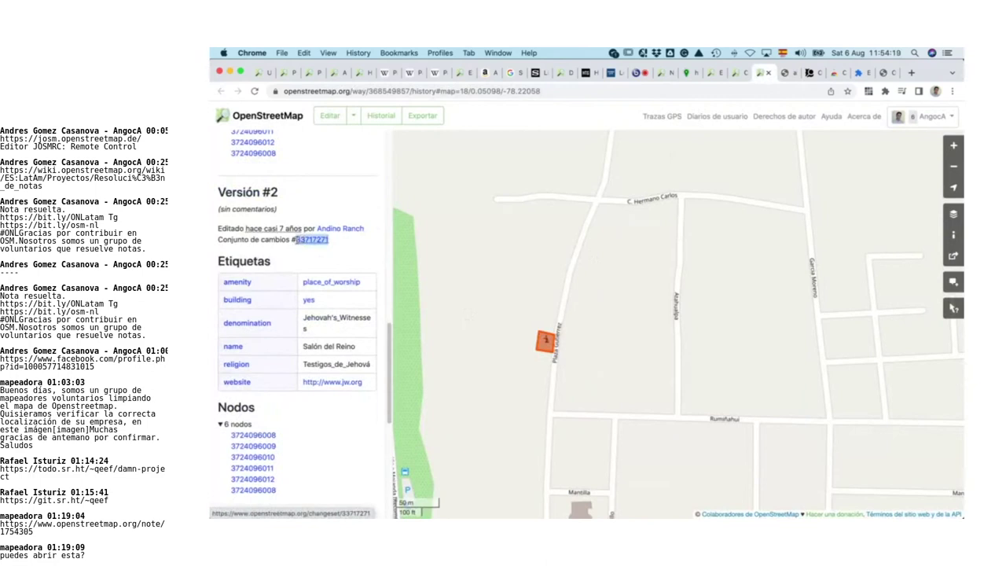
{"action": "key", "text": "super+c"}
{"action": "left_click", "coordinate": [811, 72]}
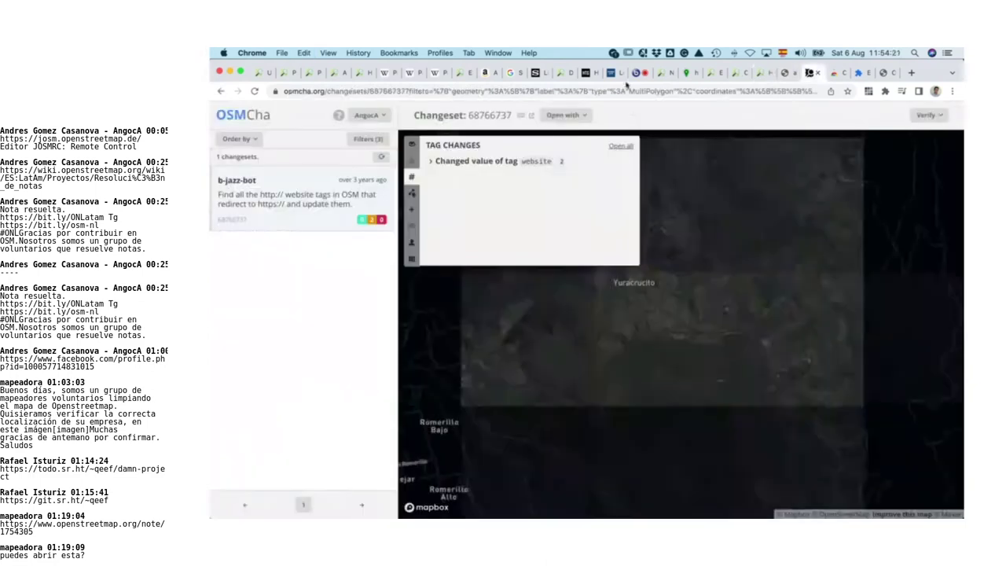
{"action": "left_click", "coordinate": [786, 72]}
{"action": "left_click_drag", "start_coordinate": [411, 92], "coordinate": [454, 91]}
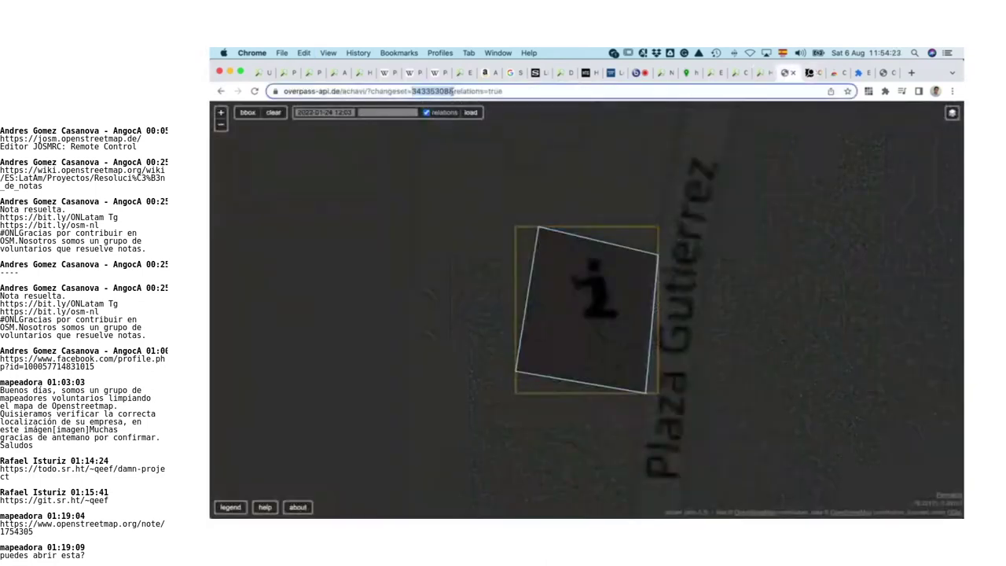
{"action": "key", "text": "super+v"}
{"action": "key", "text": "Return"}
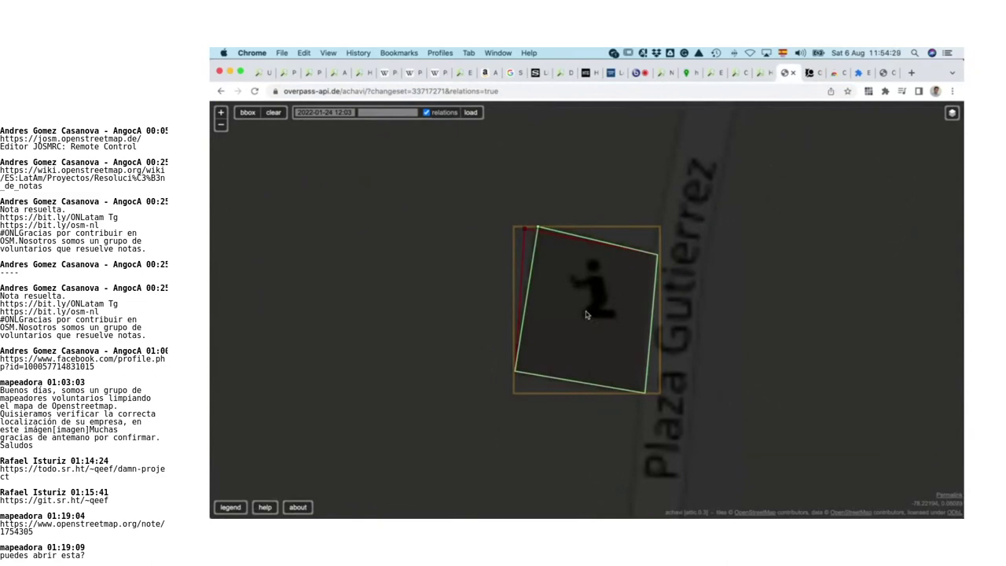
Step: Inspect the change details of the building's old and new outlines in achavi
{"action": "left_click", "coordinate": [534, 270]}
{"action": "left_click", "coordinate": [524, 274]}
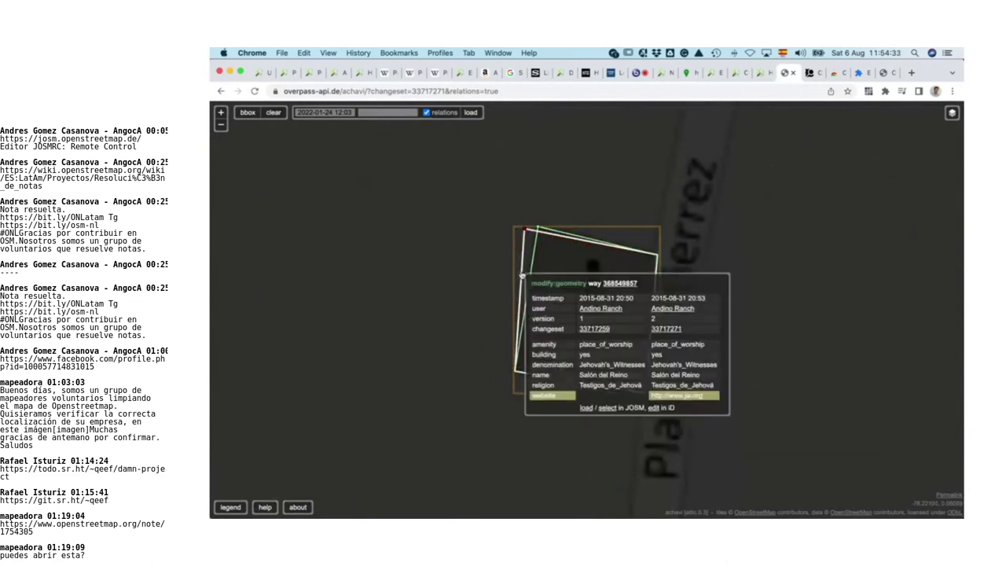
{"action": "left_click", "coordinate": [538, 274]}
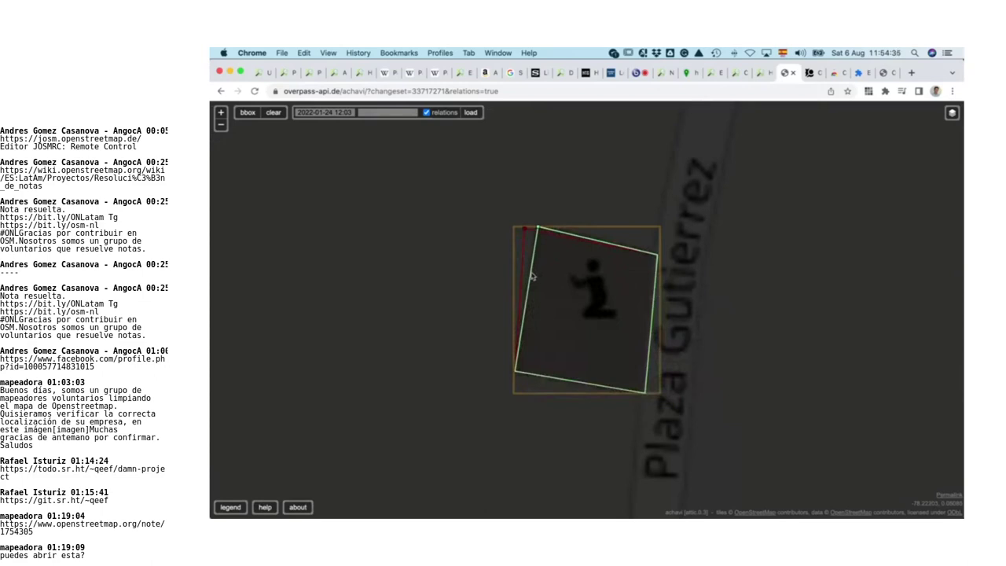
{"action": "left_click", "coordinate": [532, 276]}
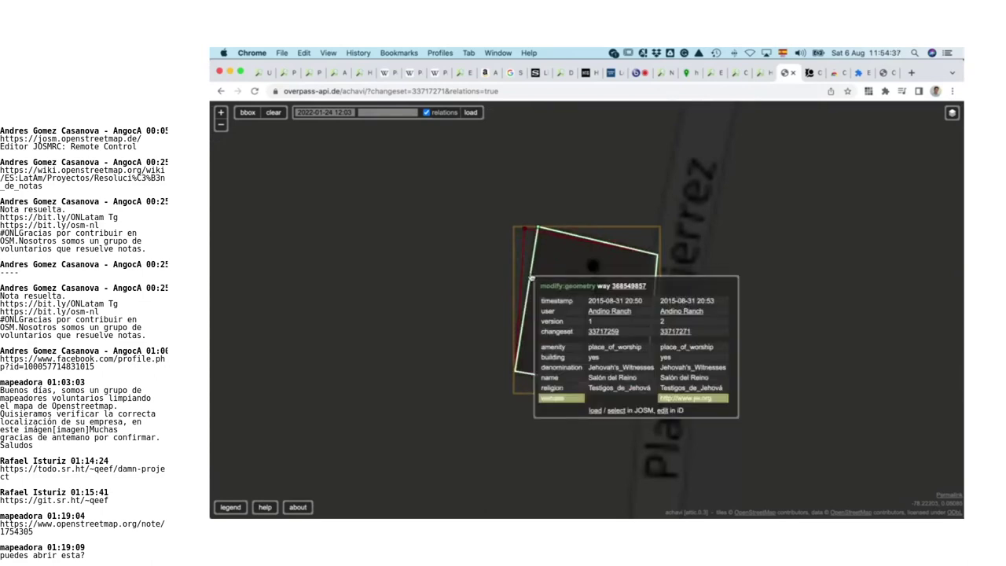
{"action": "left_click", "coordinate": [532, 276]}
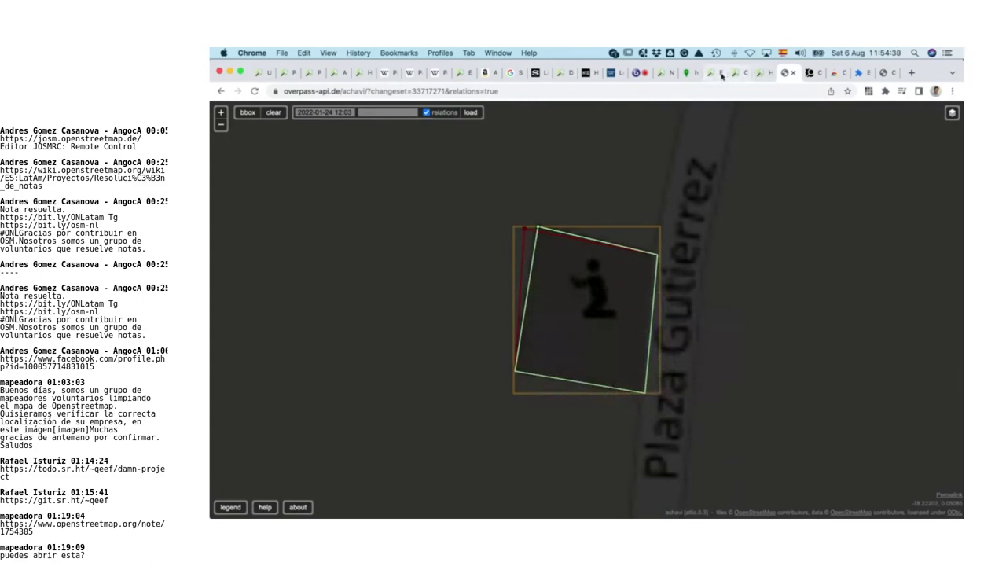
Step: Return to OpenStreetMap note 1754305 and check the OSM data version date in its description
{"action": "left_click", "coordinate": [660, 74]}
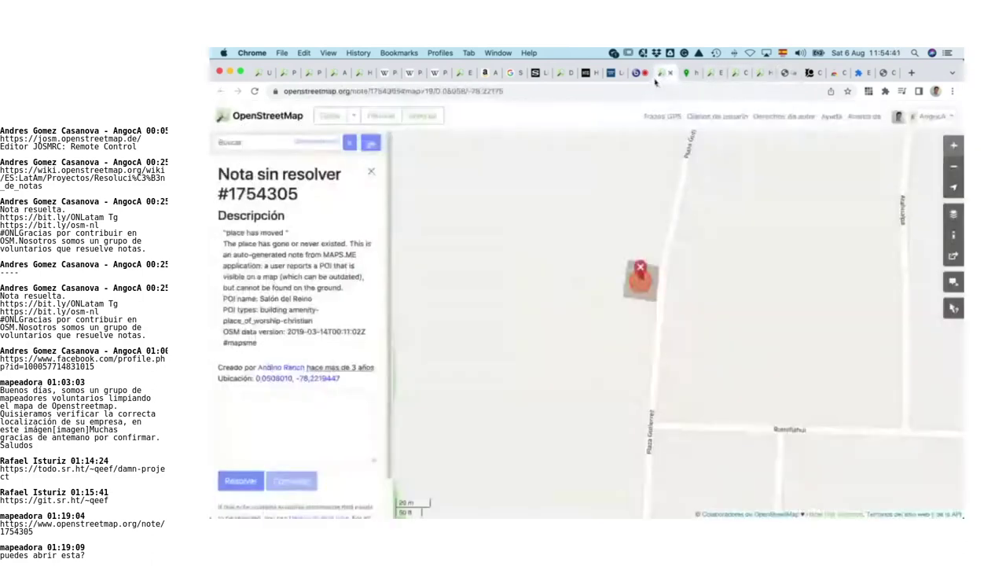
{"action": "scroll", "coordinate": [291, 369], "scroll_direction": "down", "scroll_amount": 1}
{"action": "left_click_drag", "start_coordinate": [265, 289], "coordinate": [341, 289]}
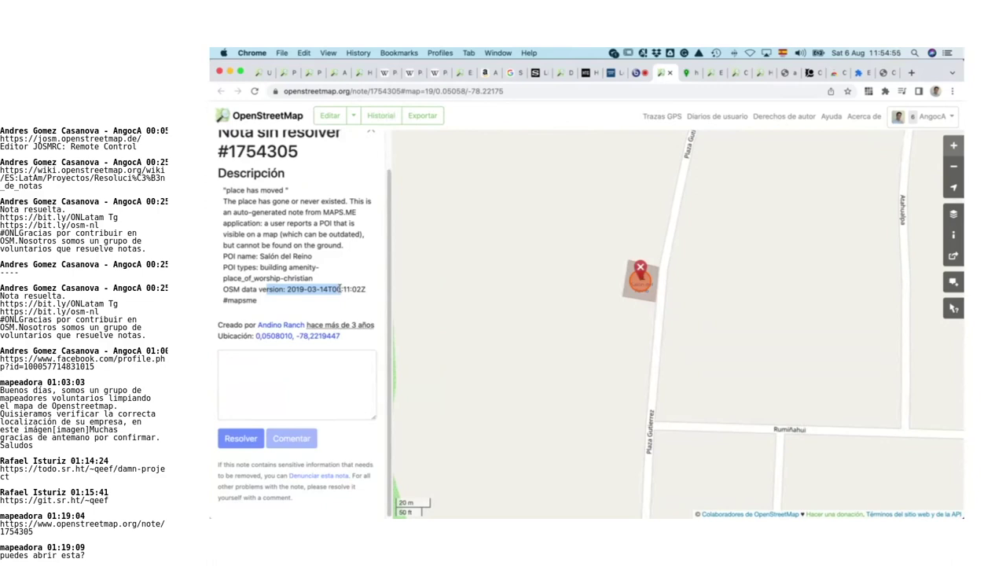
Step: Search the OpenStreetMap Wiki for "disused" in a new tab and open the Key:disused: page
{"action": "key", "text": "super+t"}
{"action": "type", "text": "di"}
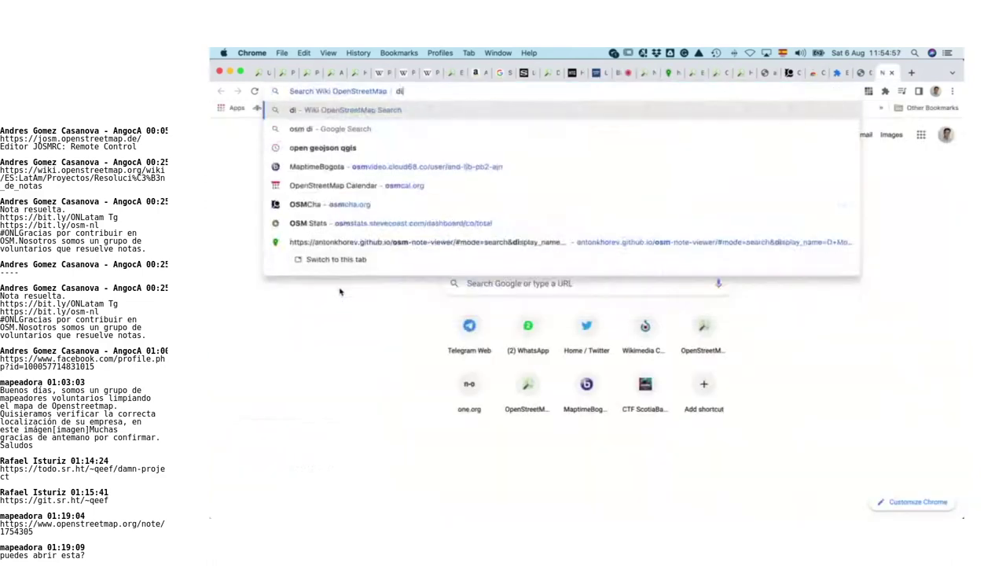
{"action": "type", "text": "sued"}
{"action": "key", "text": "Return"}
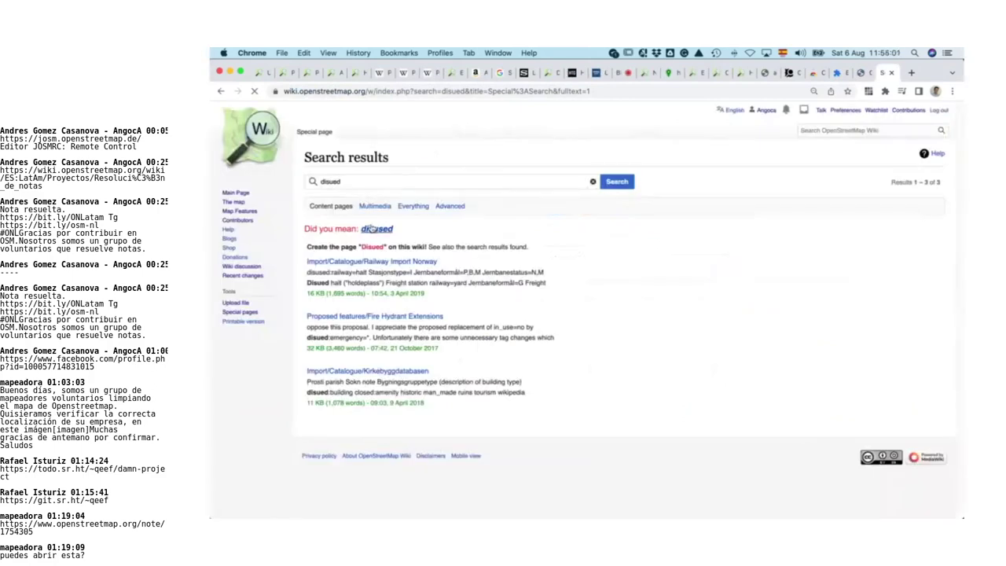
{"action": "left_click", "coordinate": [373, 228]}
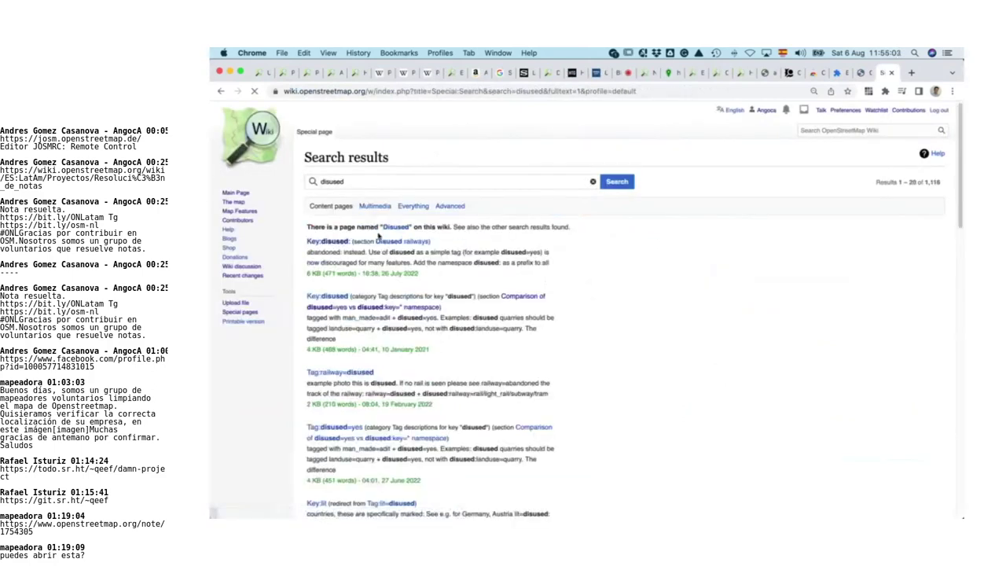
{"action": "left_click", "coordinate": [338, 242]}
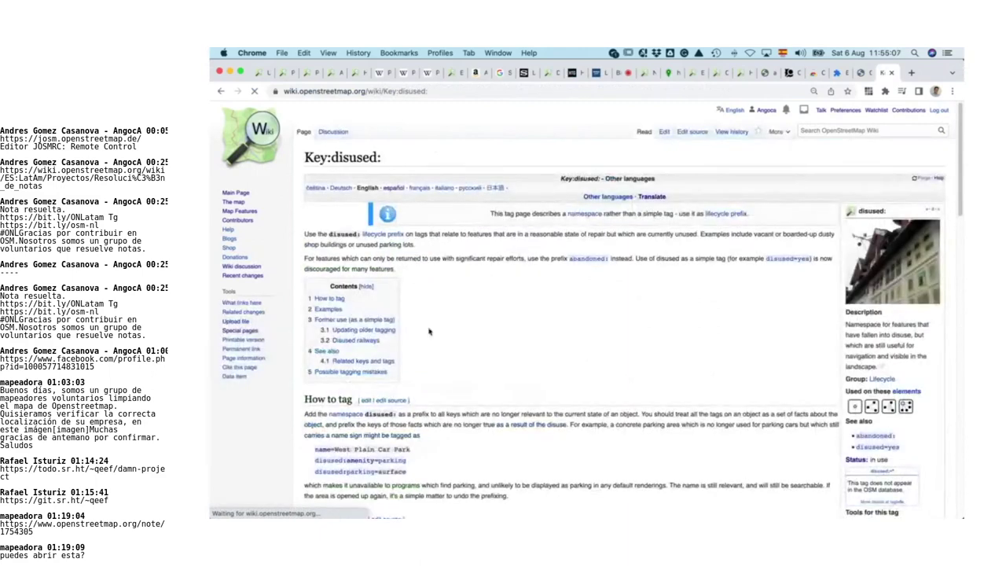
Step: Read the disused: tagging examples on the wiki page and highlight disused:amenity=pub, checking the Salón del Reino tags in JOSM
{"action": "scroll", "coordinate": [427, 315], "scroll_direction": "down", "scroll_amount": 5}
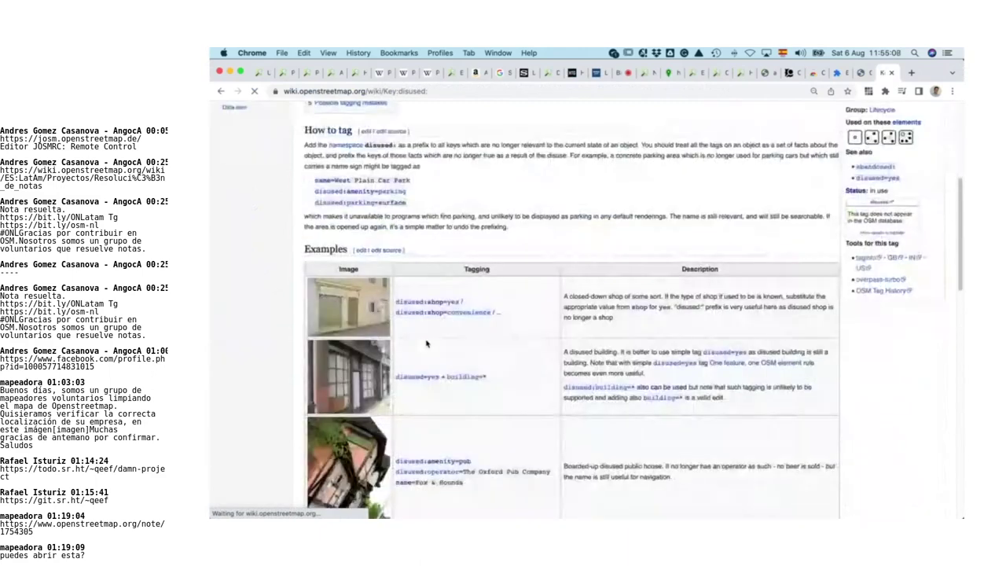
{"action": "scroll", "coordinate": [427, 344], "scroll_direction": "down", "scroll_amount": 2}
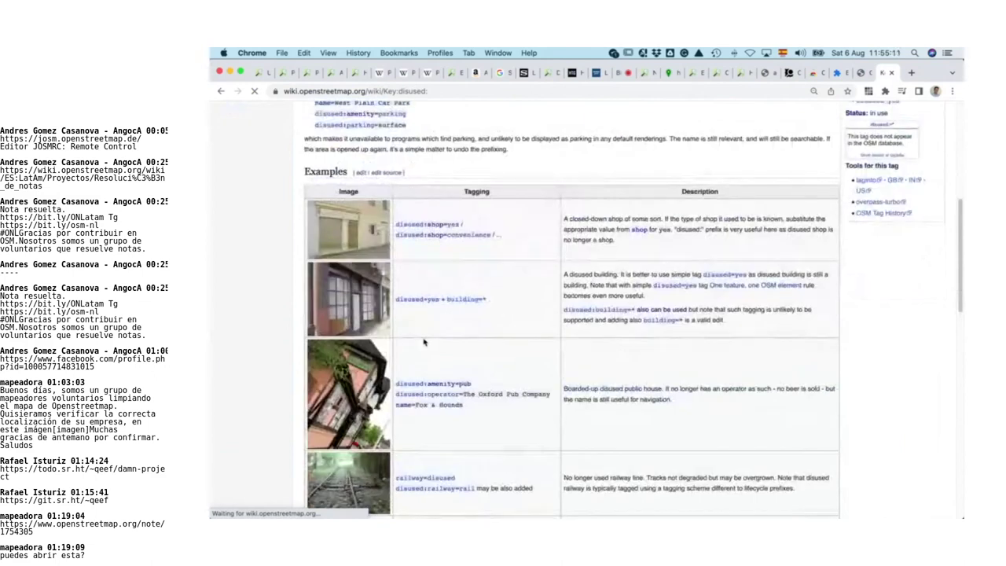
{"action": "key", "text": "super+Tab"}
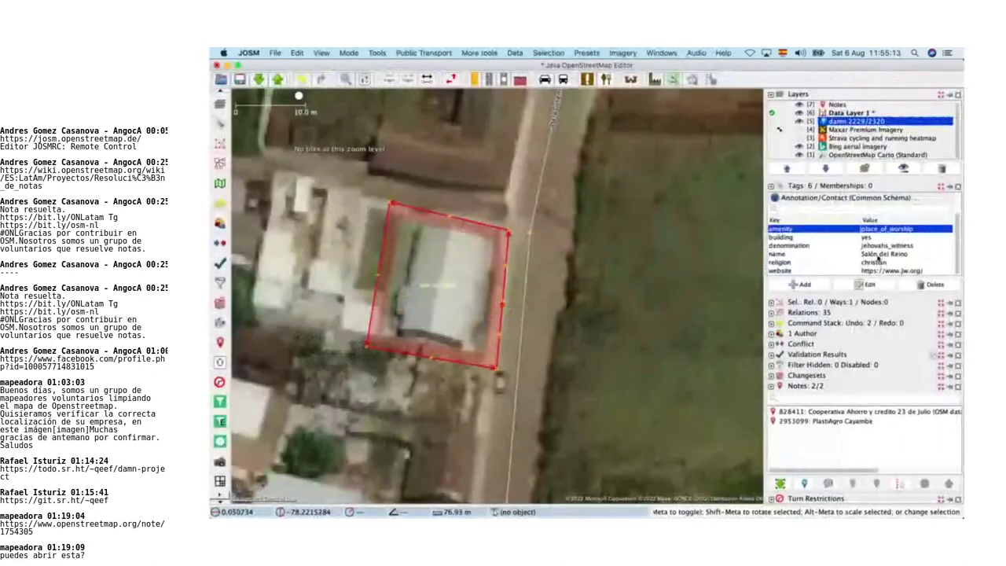
{"action": "key", "text": "super+Tab"}
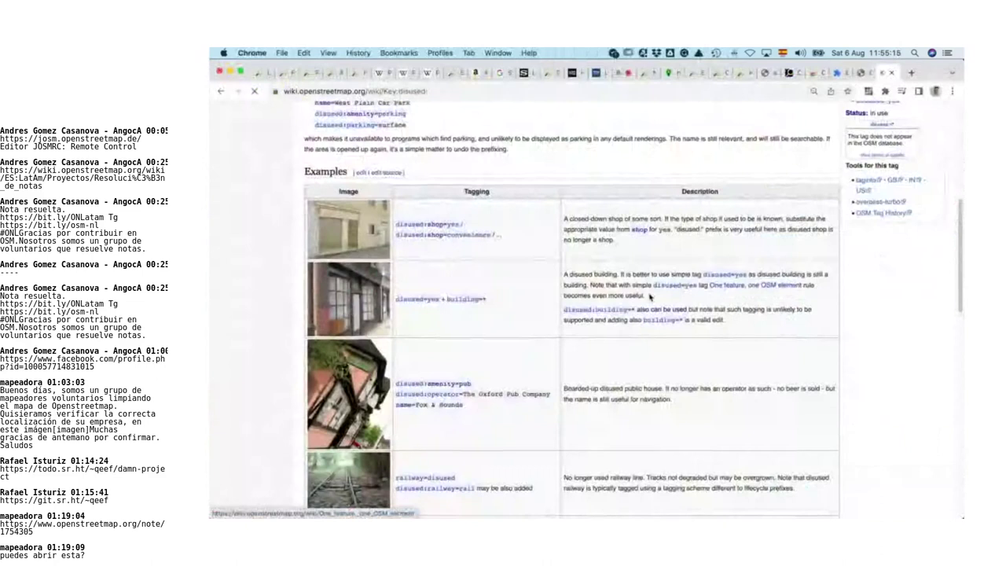
{"action": "scroll", "coordinate": [649, 297], "scroll_direction": "down", "scroll_amount": 2}
{"action": "left_click_drag", "start_coordinate": [473, 312], "coordinate": [395, 313]}
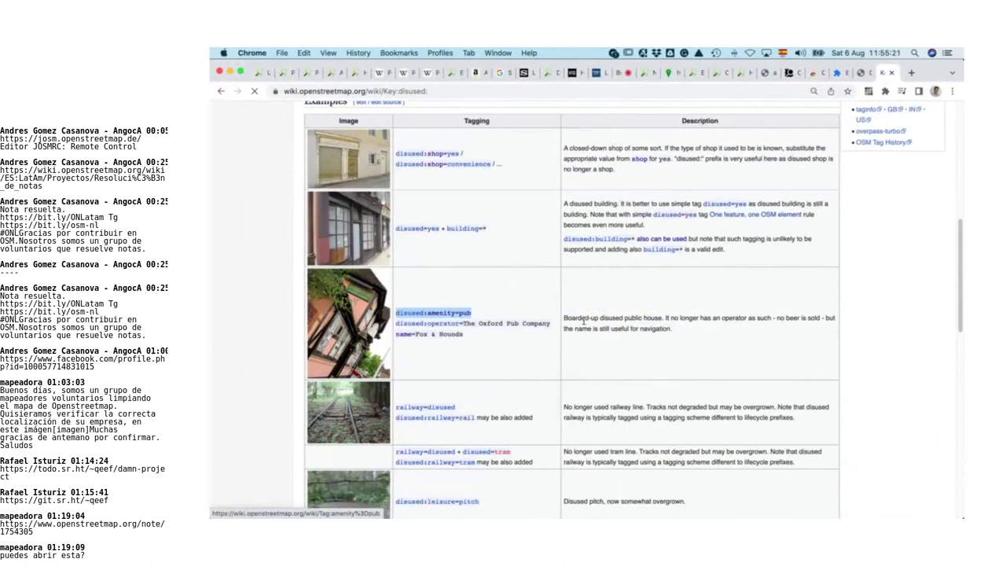
Step: Compare the wiki's remaining disused: examples with the Salón del Reino building's tags in JOSM, ending in JOSM
{"action": "key", "text": "super+Tab"}
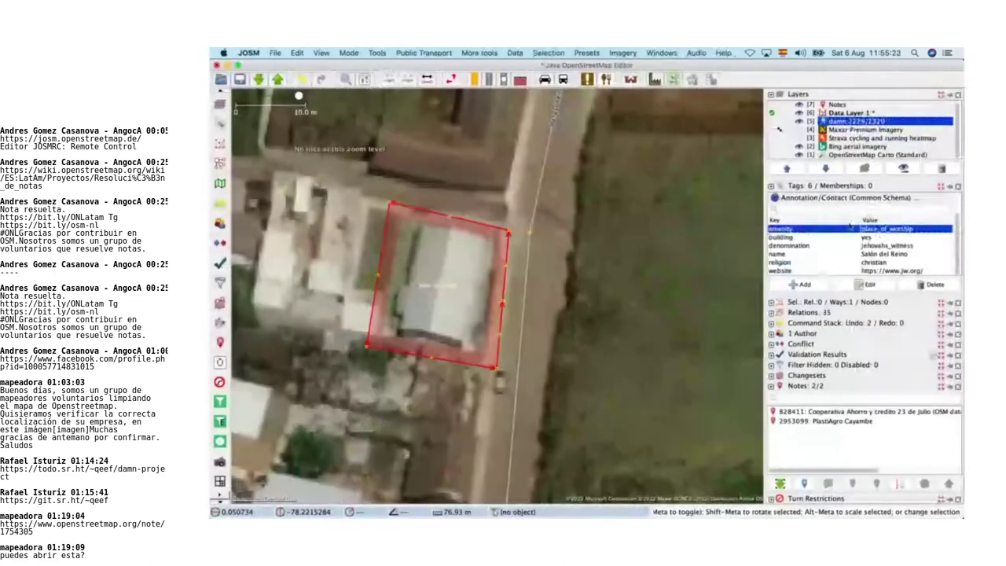
{"action": "key", "text": "super+Tab"}
{"action": "key", "text": "super+Tab"}
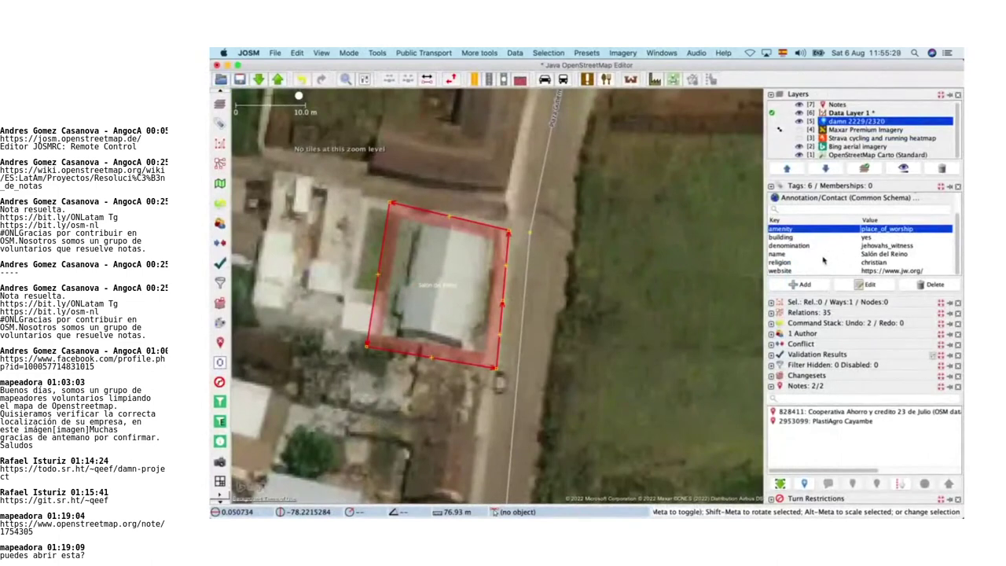
{"action": "key", "text": "super+Tab"}
{"action": "scroll", "coordinate": [575, 318], "scroll_direction": "down", "scroll_amount": 5}
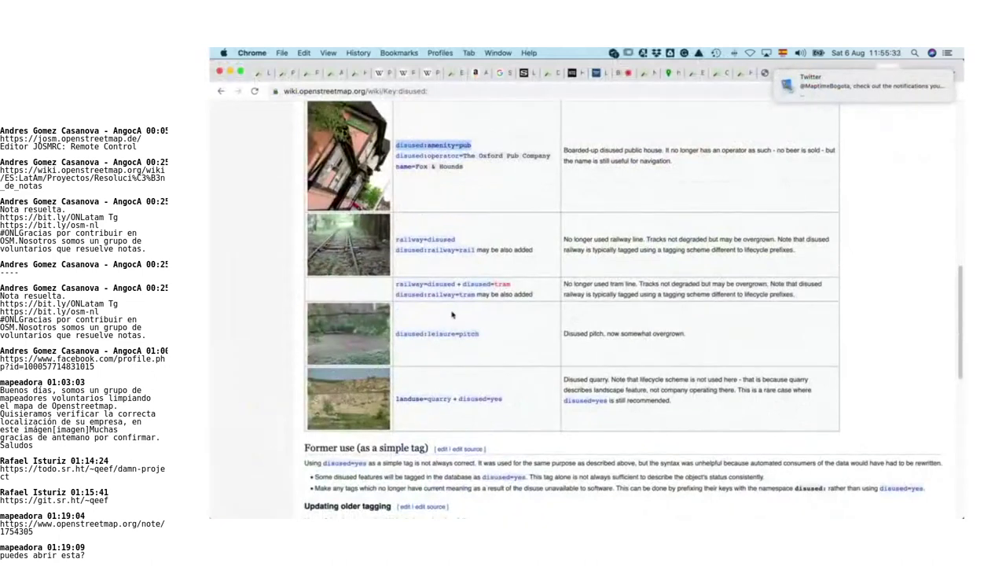
{"action": "scroll", "coordinate": [469, 226], "scroll_direction": "up", "scroll_amount": 1}
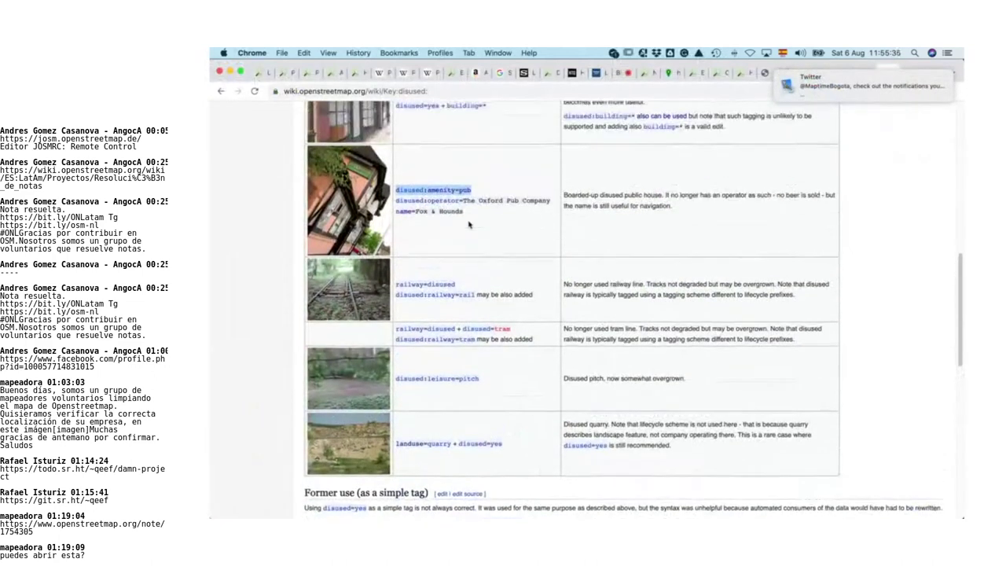
{"action": "key", "text": "super+Tab"}
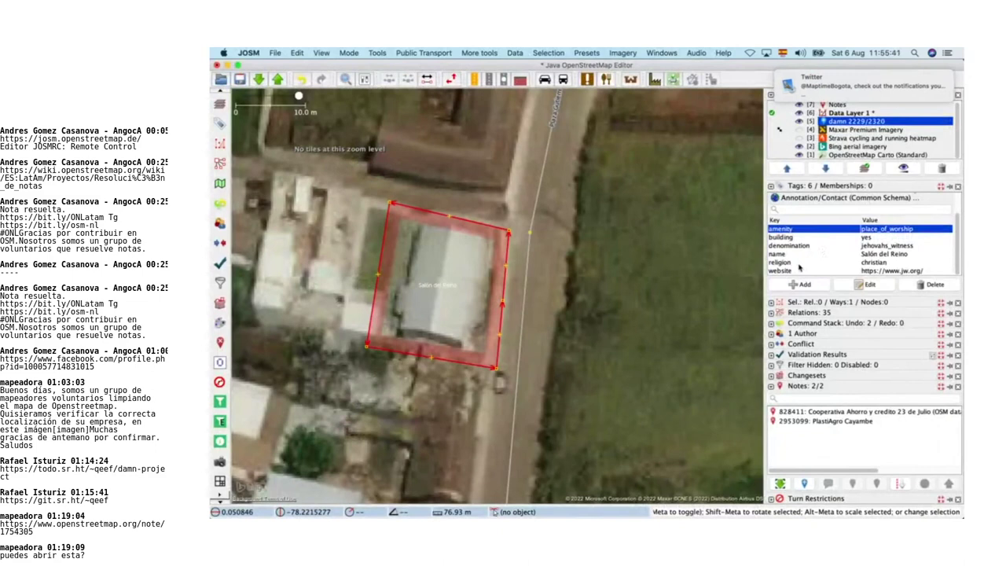
Step: Highlight the Salón del Reino building's religion, denomination and amenity tags together
{"action": "left_click", "coordinate": [800, 262]}
{"action": "left_click", "coordinate": [800, 246], "text": "super"}
{"action": "left_click", "coordinate": [800, 229], "text": "super"}
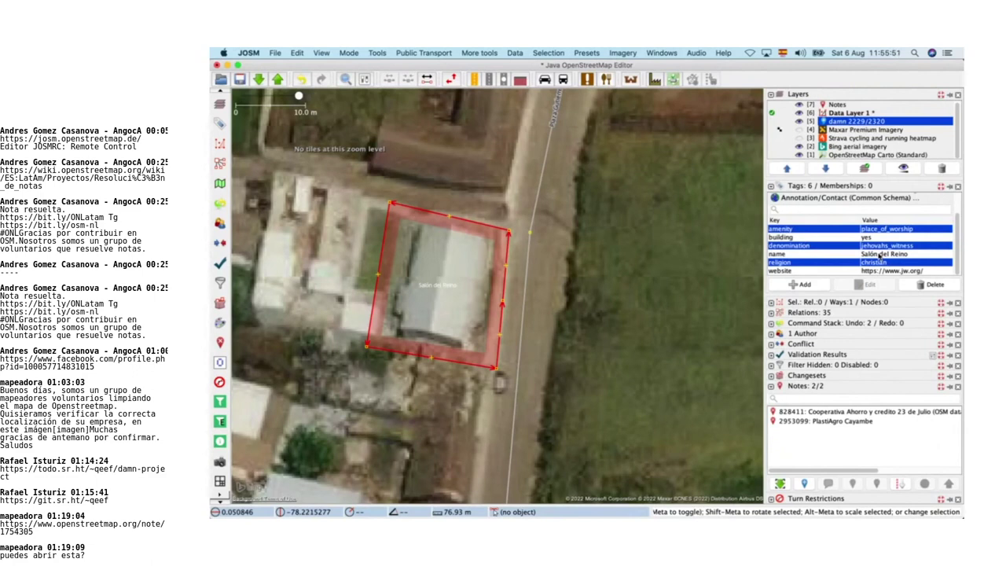
{"action": "left_click", "coordinate": [831, 230]}
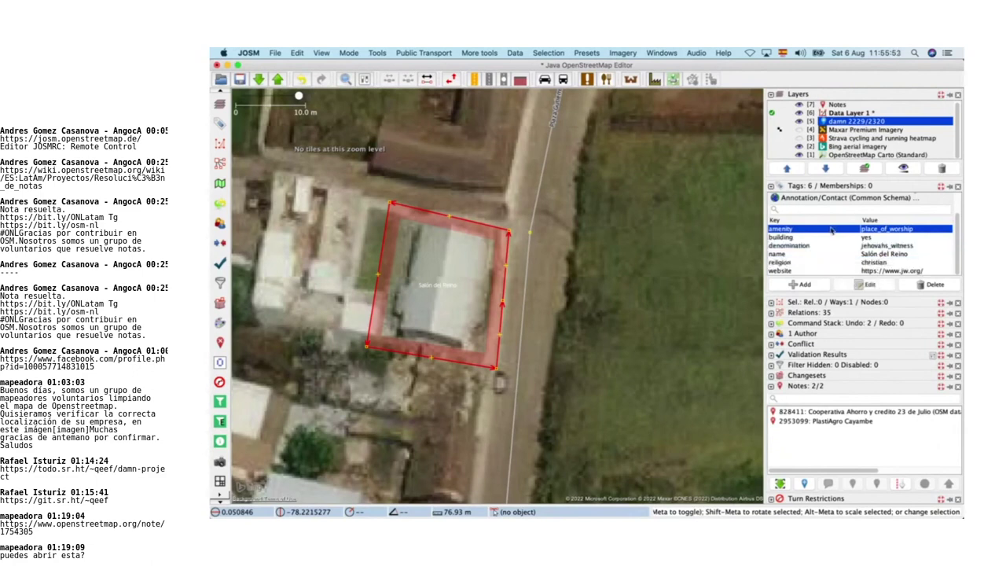
{"action": "double_click", "coordinate": [831, 228]}
{"action": "key", "text": "Home"}
{"action": "type", "text": "disused:"}
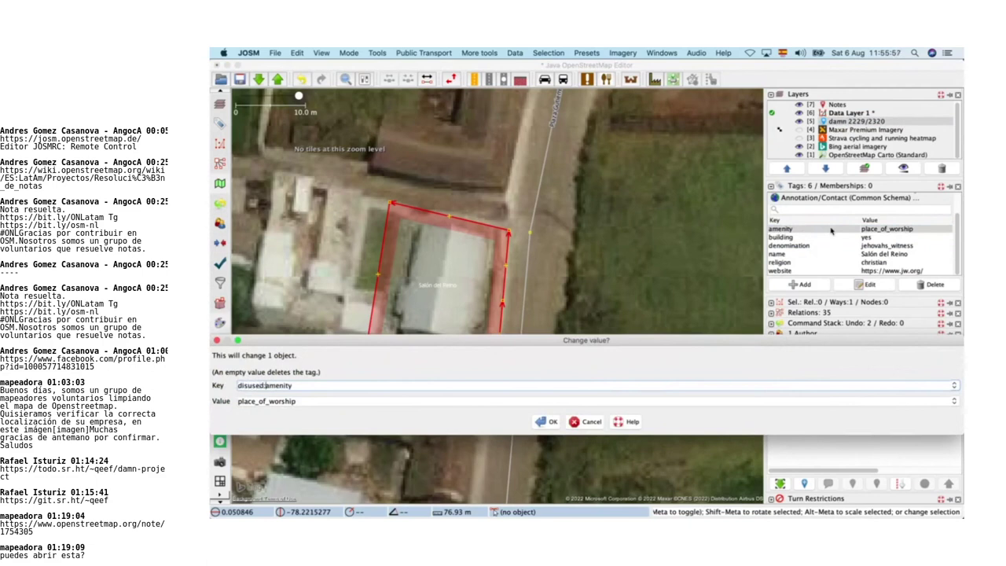
{"action": "key", "text": "shift+Home"}
{"action": "key", "text": "Escape"}
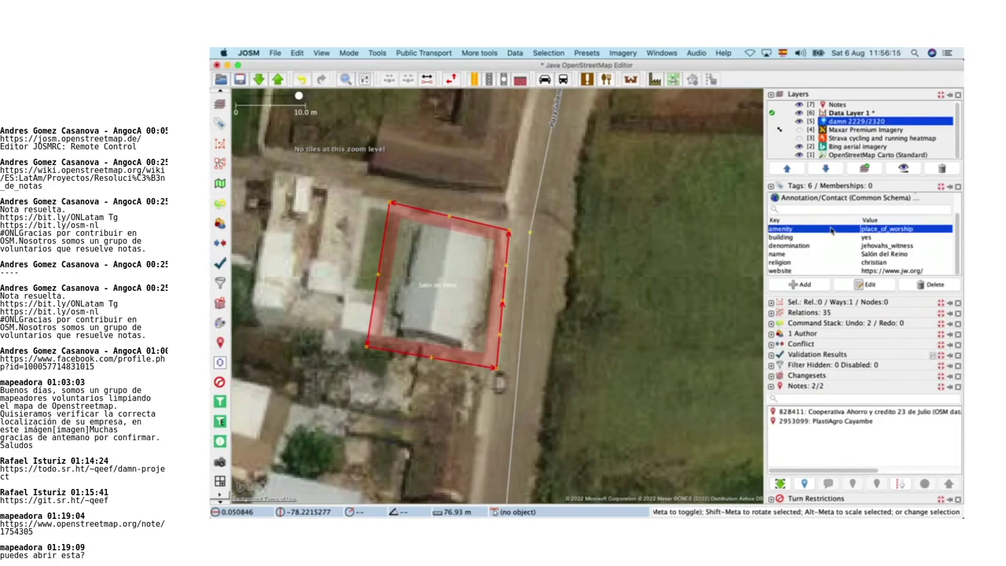
Step: Switch to the Key:disused: wiki page in Chrome and review its sections on updating older tagging and possible tagging mistakes
{"action": "key", "text": "super+Tab"}
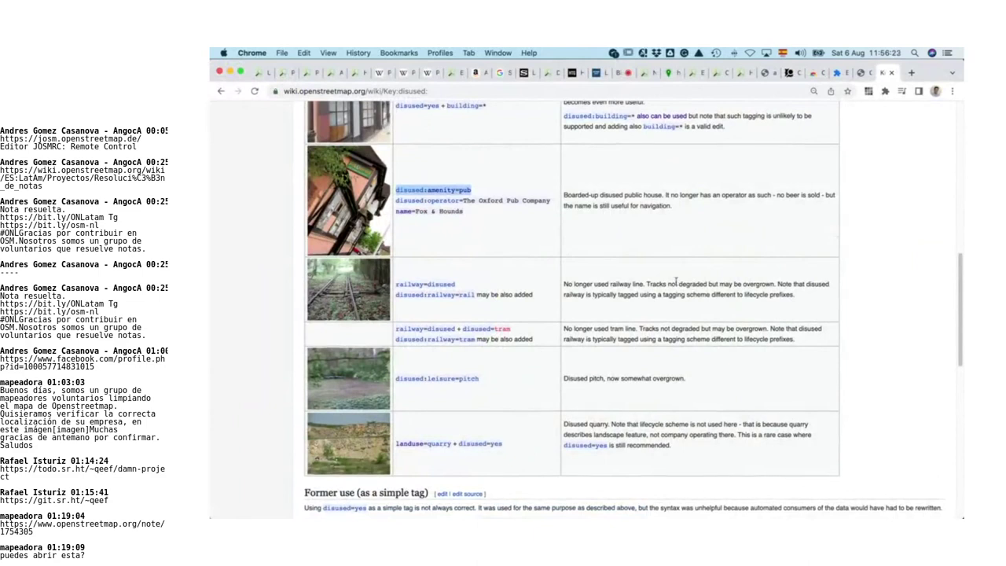
{"action": "scroll", "coordinate": [676, 280], "scroll_direction": "down", "scroll_amount": 5}
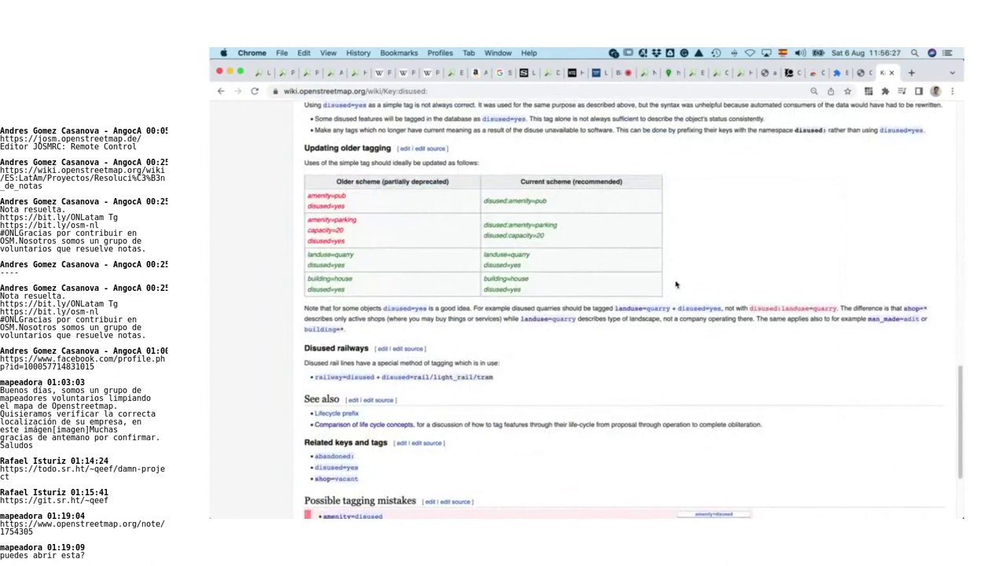
{"action": "scroll", "coordinate": [676, 285], "scroll_direction": "down", "scroll_amount": 2}
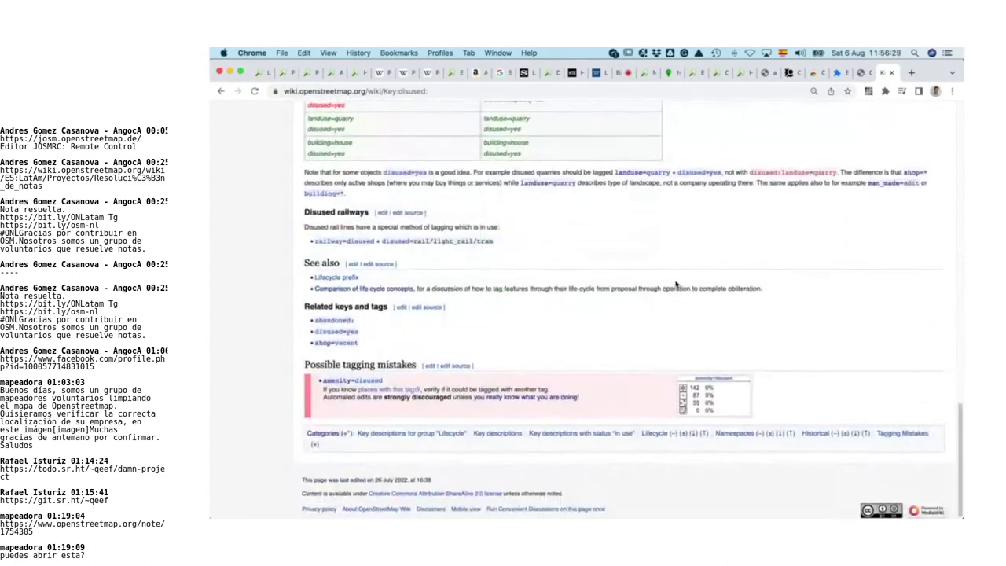
Step: Highlight disused=yes under See also and the introduction's advice on using abandoned: and disused=yes
{"action": "key", "text": "Home"}
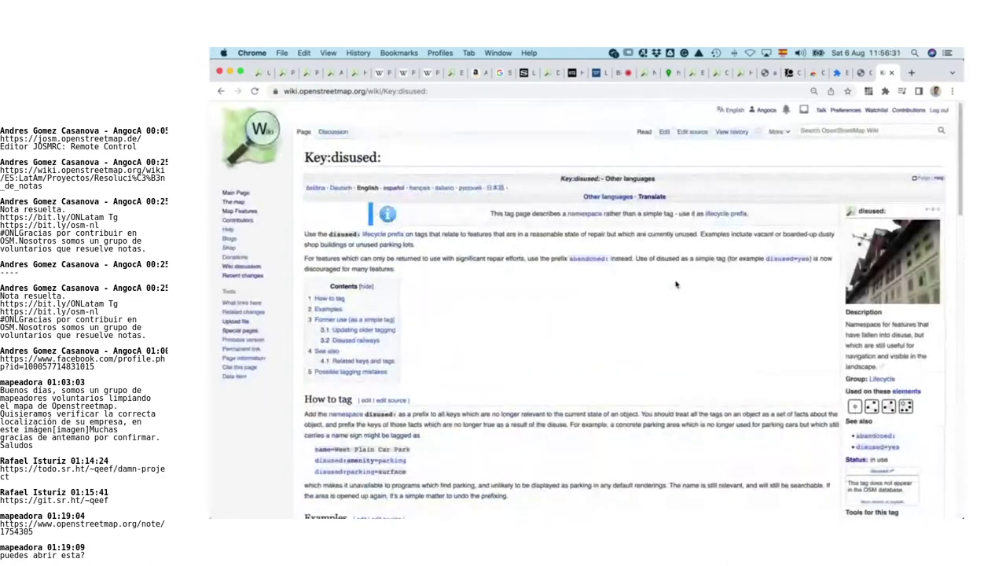
{"action": "scroll", "coordinate": [675, 284], "scroll_direction": "down", "scroll_amount": 1}
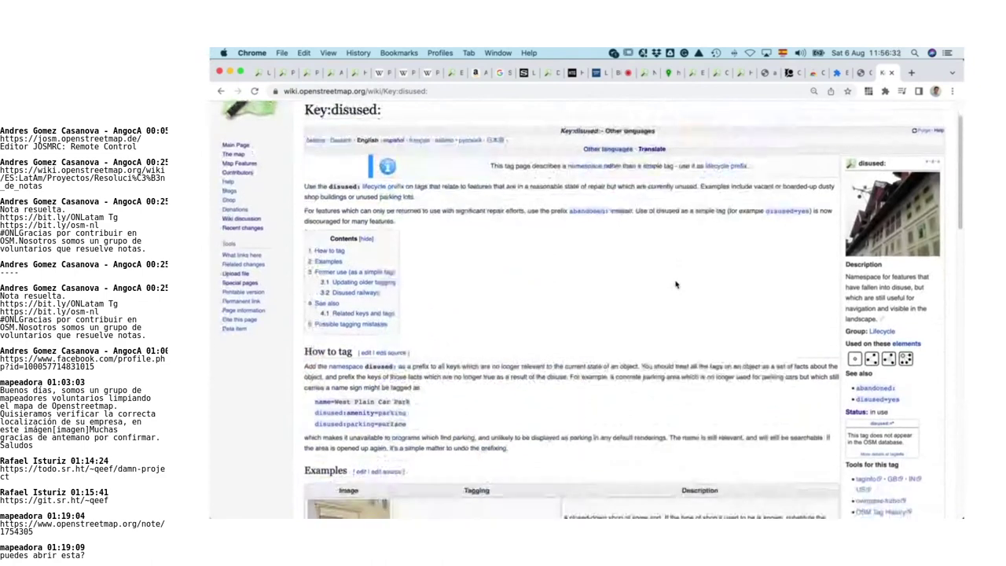
{"action": "left_click_drag", "start_coordinate": [906, 400], "coordinate": [855, 402]}
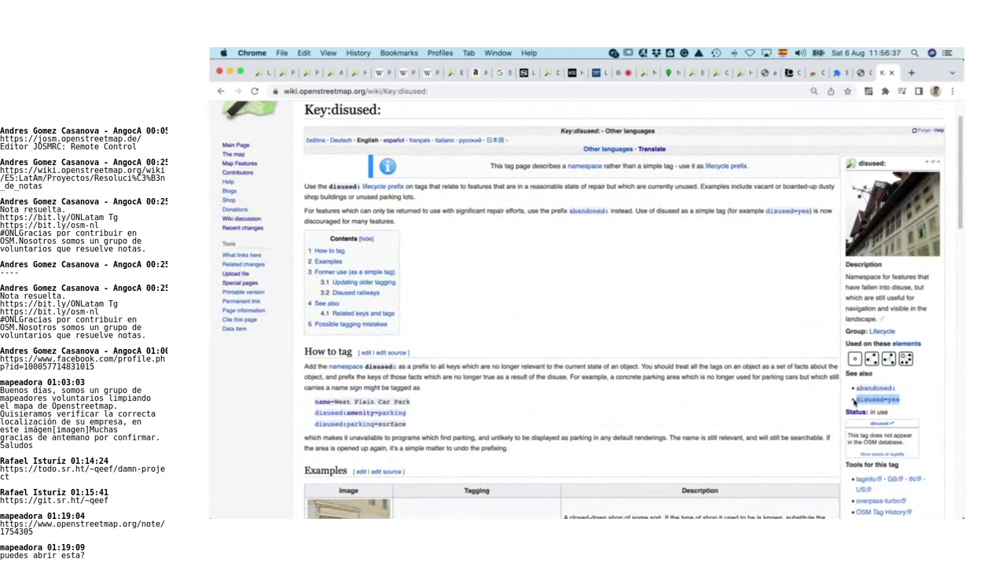
{"action": "left_click", "coordinate": [522, 223]}
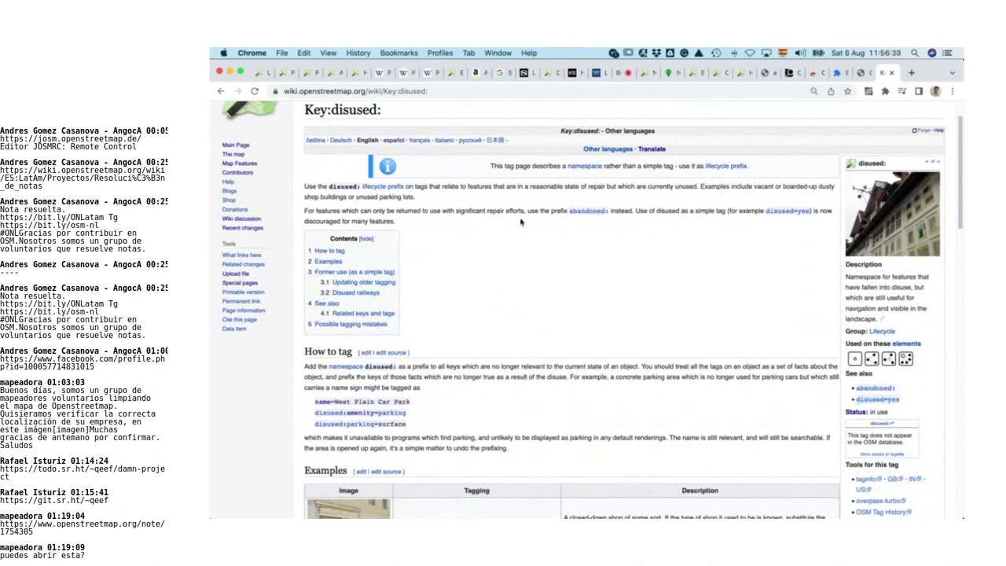
{"action": "left_click_drag", "start_coordinate": [522, 210], "coordinate": [520, 223]}
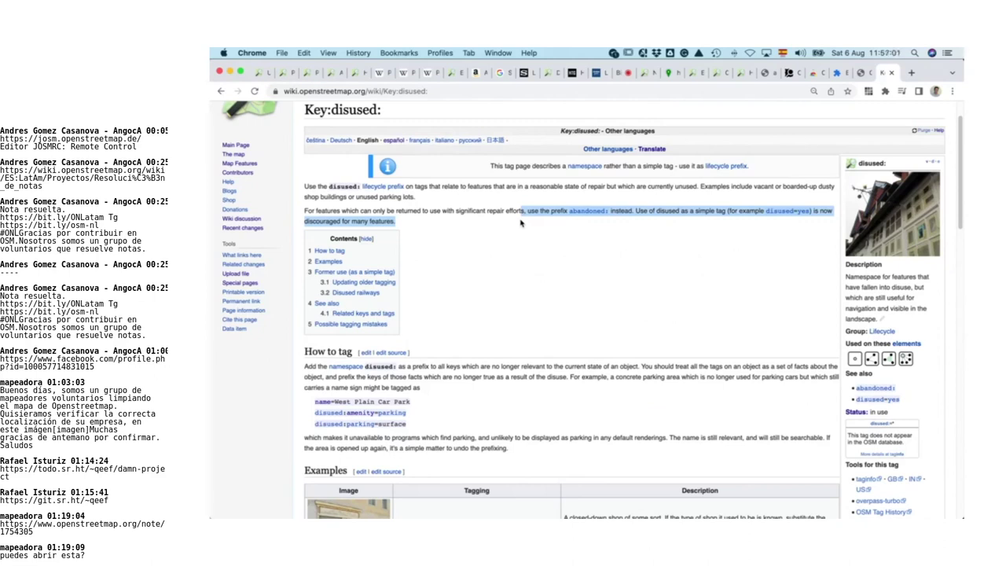
Step: Close the browser's Key:disused: wiki, Extensions and note 1754305 pages
{"action": "key", "text": "super+Tab"}
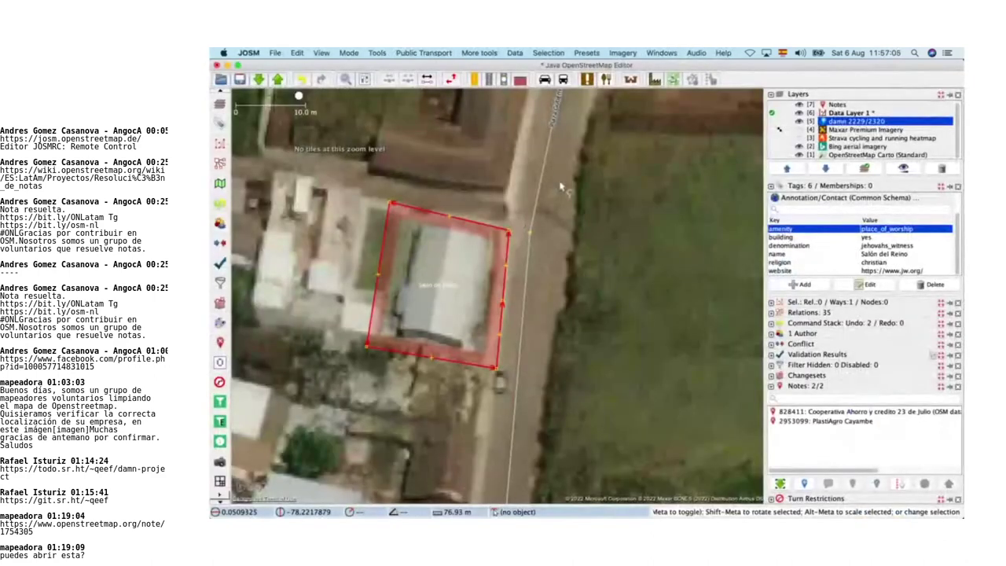
{"action": "key", "text": "super+Tab"}
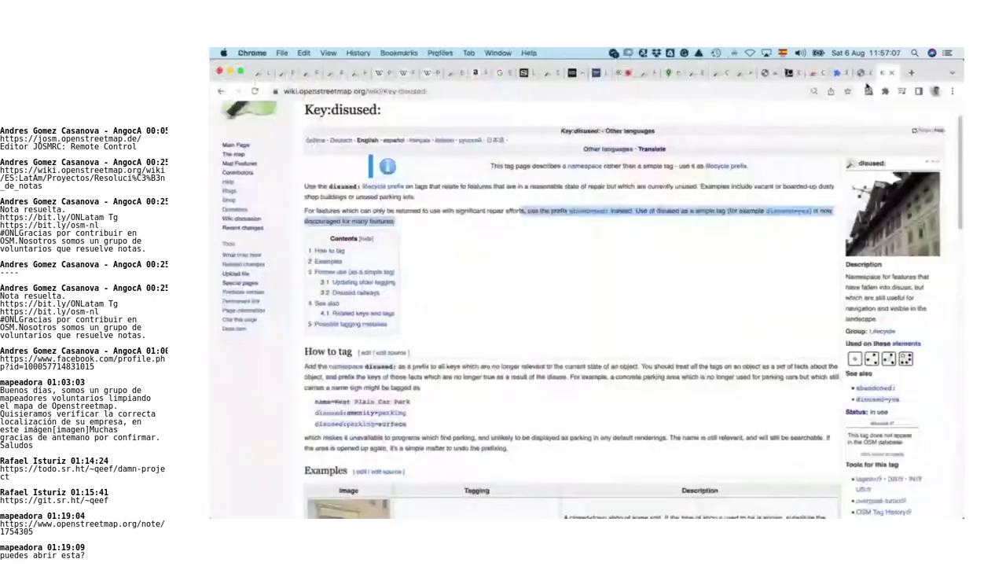
{"action": "left_click", "coordinate": [892, 73]}
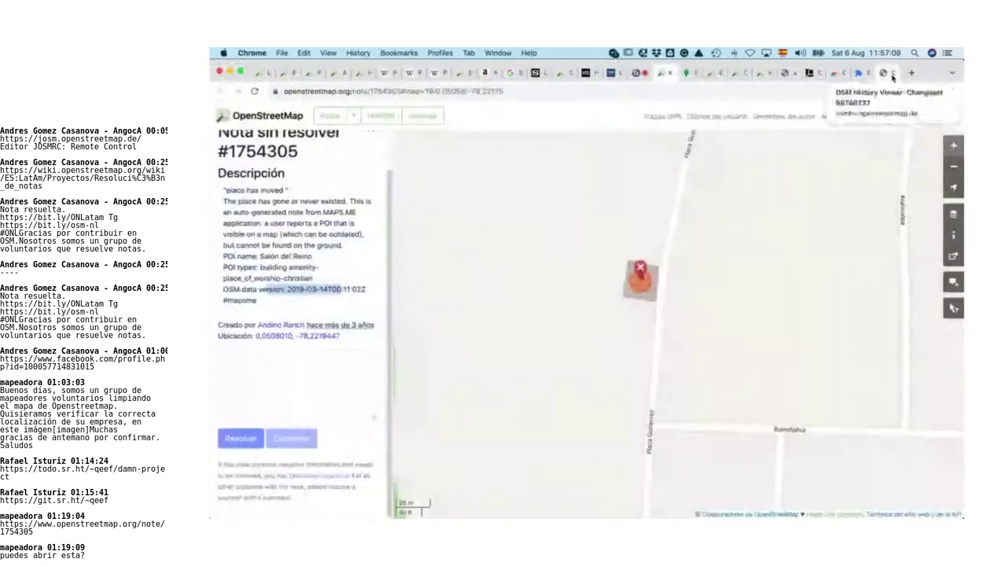
{"action": "left_click", "coordinate": [858, 74]}
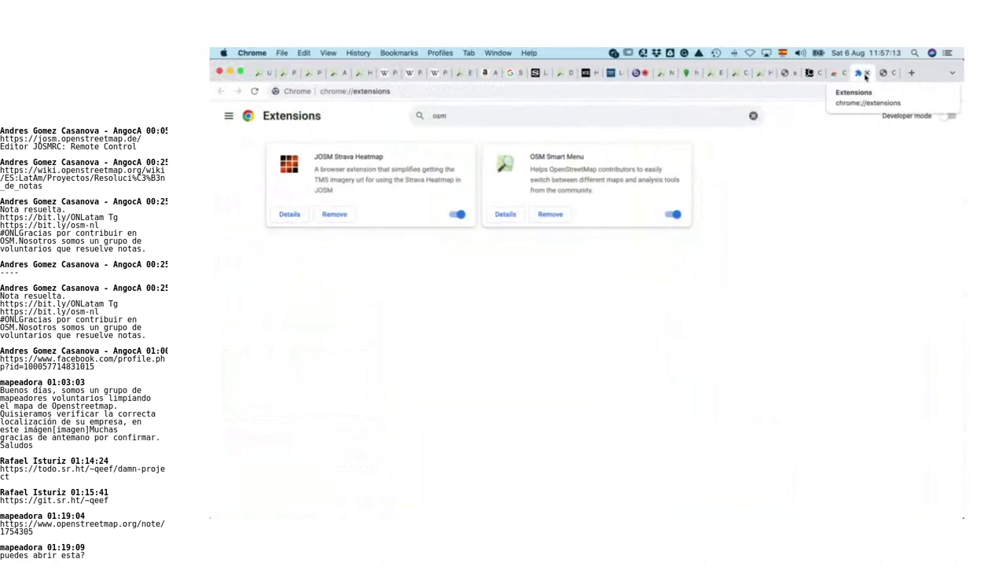
{"action": "left_click", "coordinate": [884, 72]}
{"action": "left_click", "coordinate": [810, 72]}
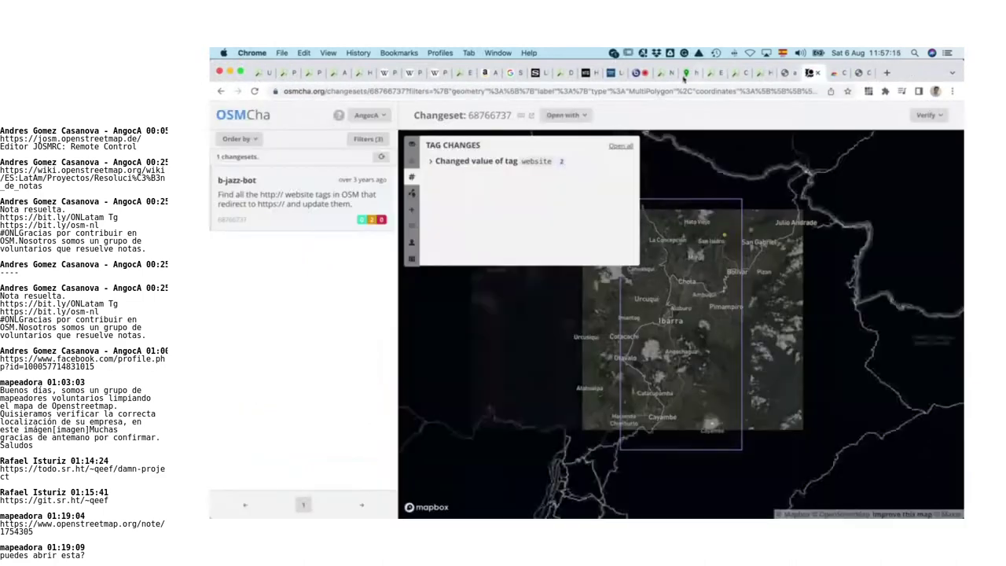
{"action": "left_click", "coordinate": [680, 74]}
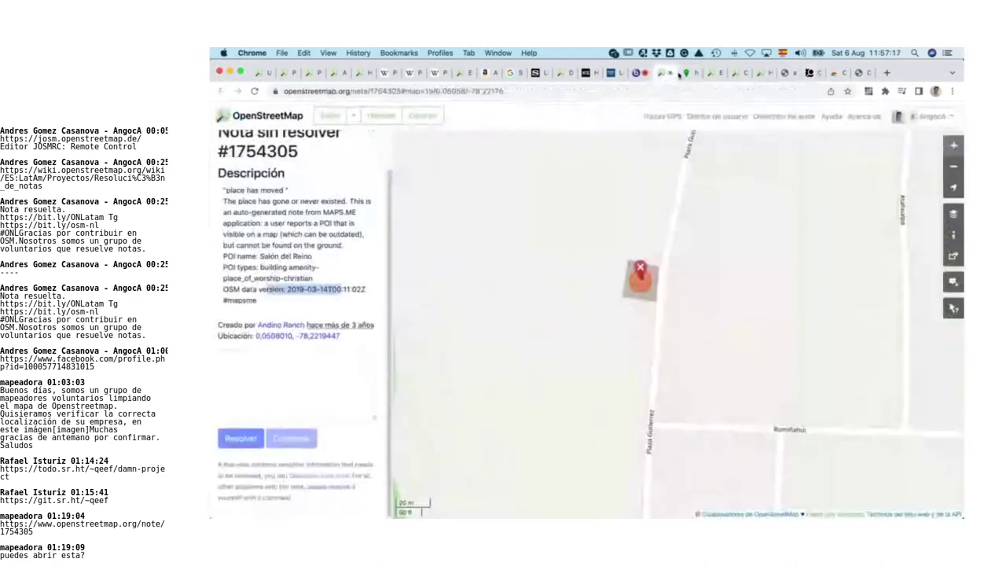
{"action": "left_click", "coordinate": [649, 79]}
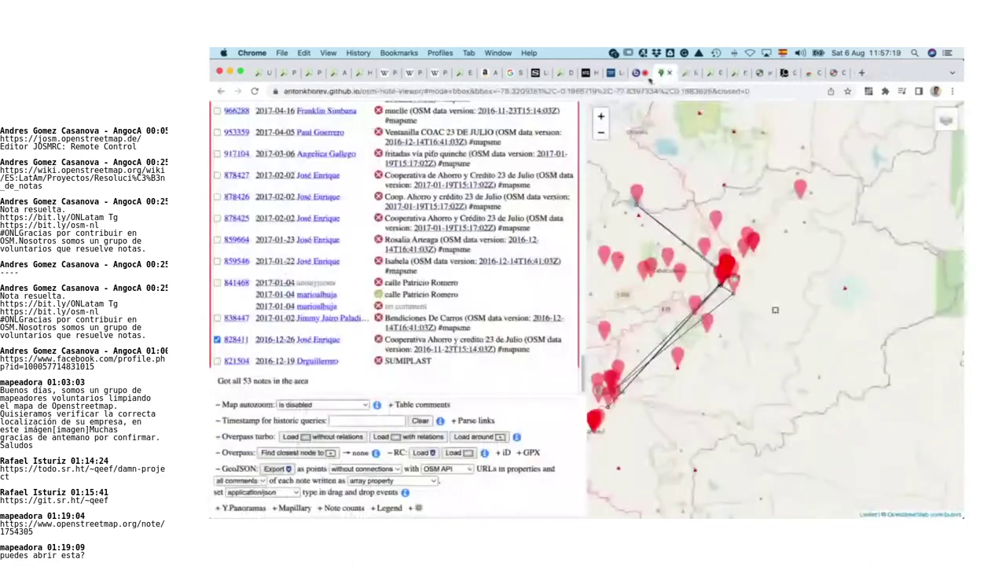
Step: Load the checked note 828411 from the note viewer into JOSM by remote control and show the note's description on the map
{"action": "left_click", "coordinate": [643, 79]}
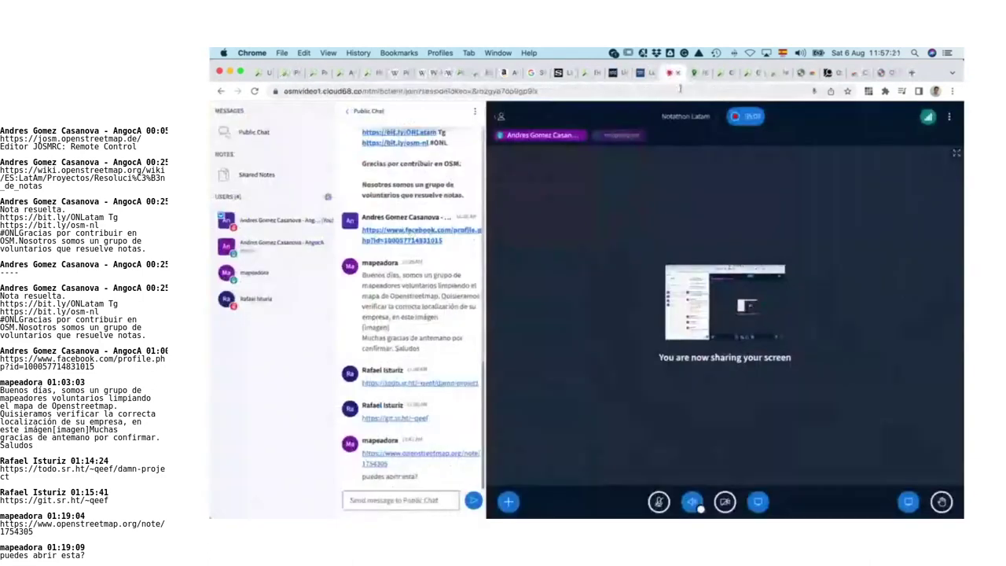
{"action": "left_click", "coordinate": [695, 73]}
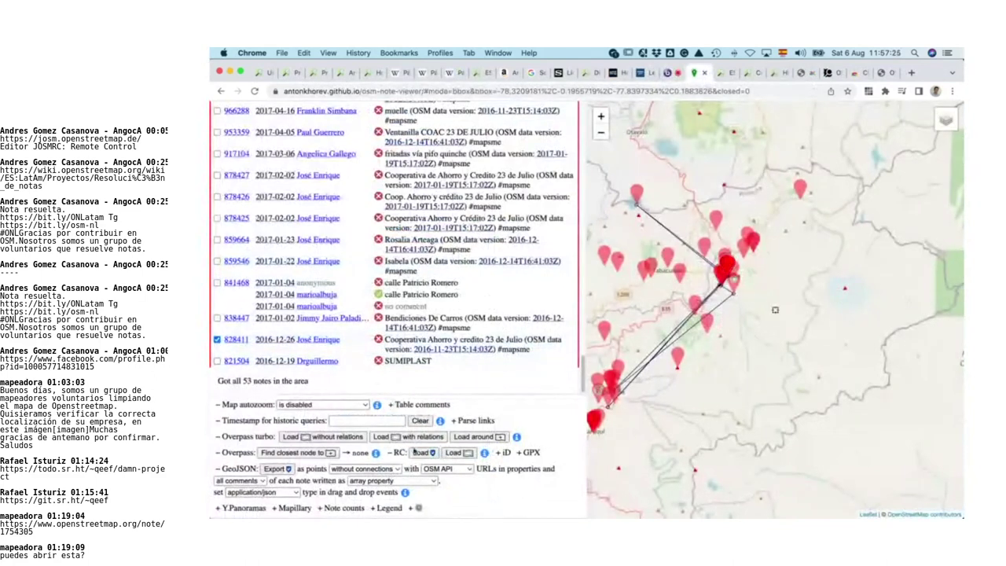
{"action": "left_click", "coordinate": [422, 453]}
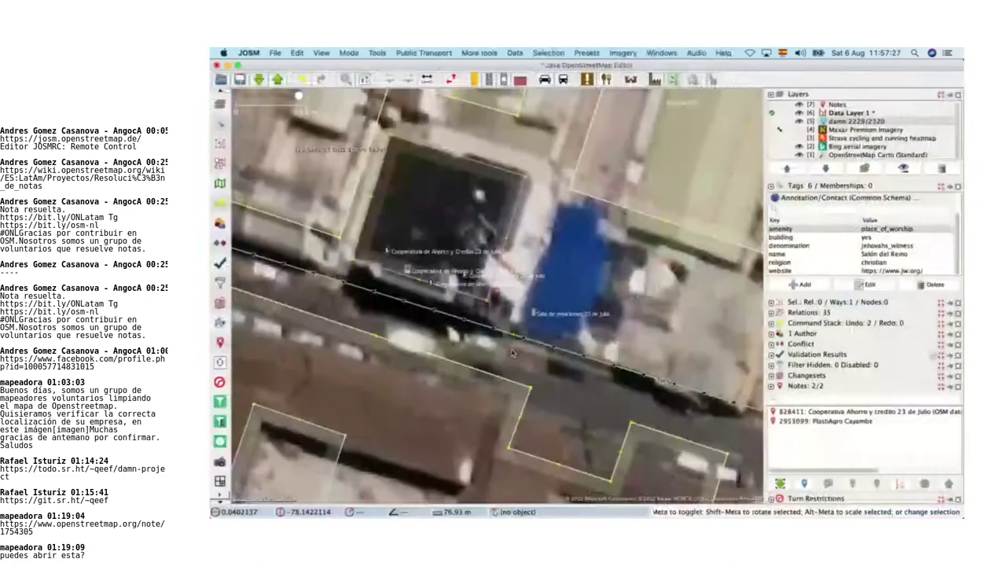
{"action": "scroll", "coordinate": [433, 309], "scroll_direction": "up", "scroll_amount": 2}
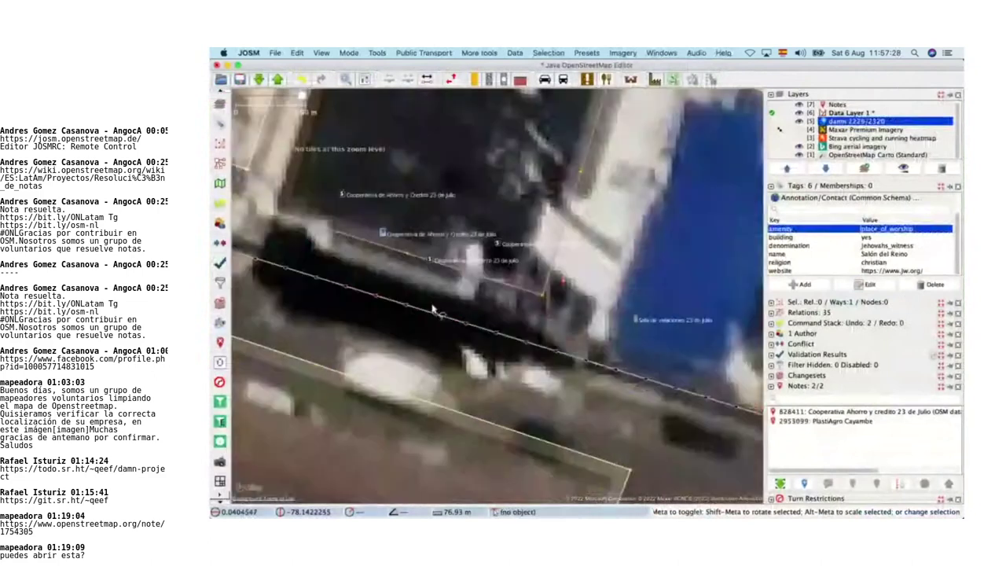
{"action": "left_click_drag", "start_coordinate": [433, 309], "coordinate": [505, 358]}
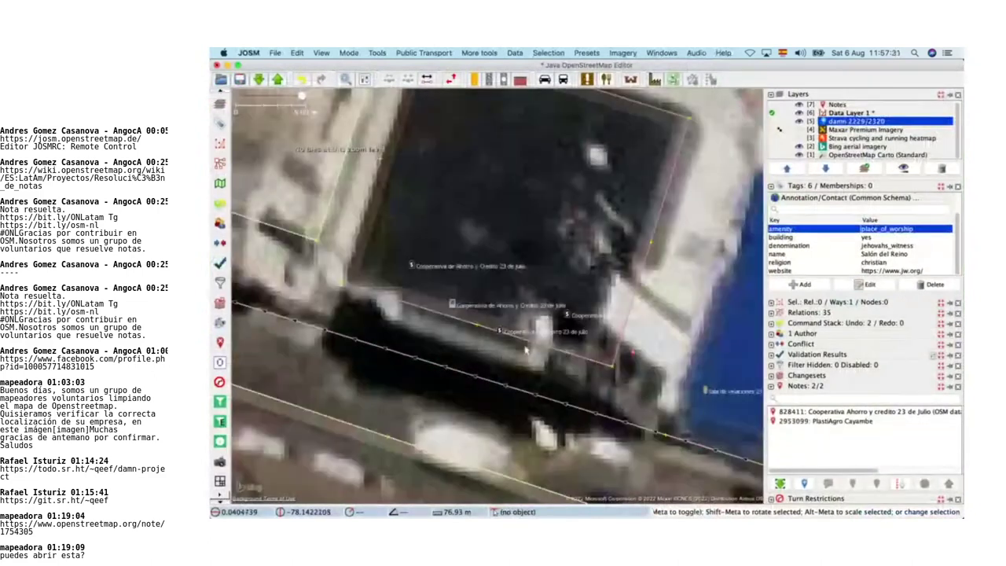
{"action": "left_click", "coordinate": [636, 357]}
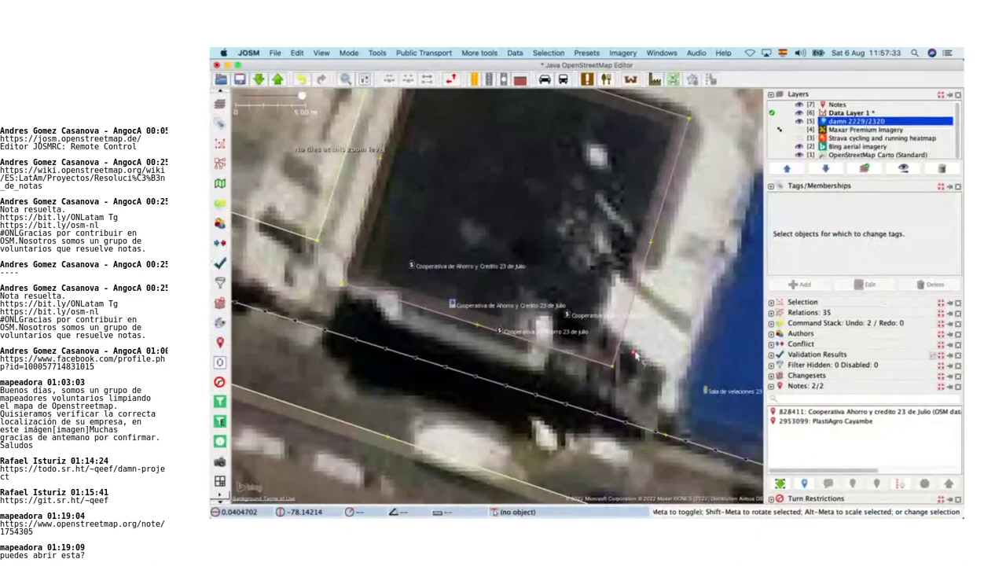
{"action": "left_click", "coordinate": [636, 357]}
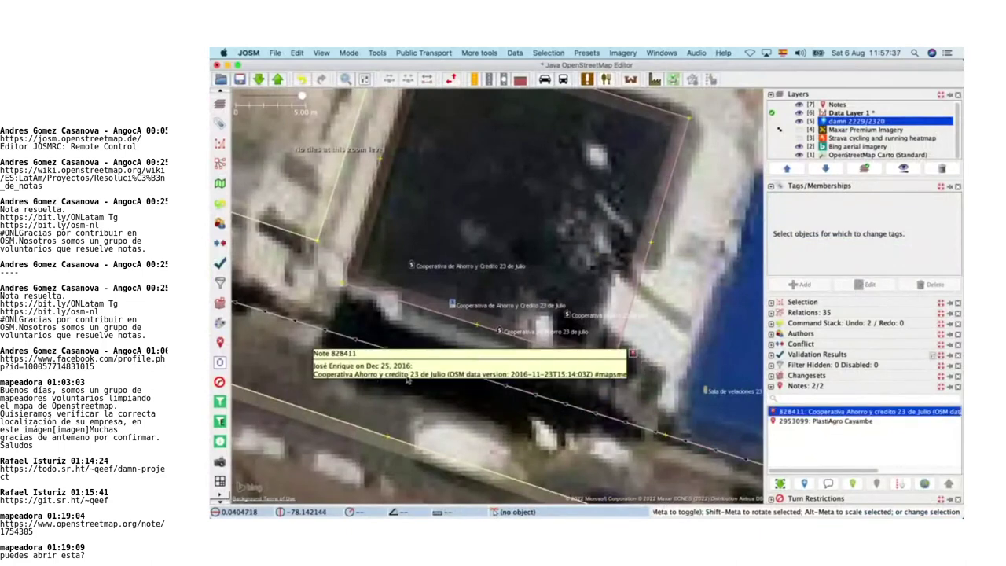
Step: Inspect the tags of the Cooperativa 23 de Julio bank nodes and the ATM node inside the building
{"action": "left_click", "coordinate": [502, 331]}
{"action": "left_click", "coordinate": [409, 265]}
{"action": "left_click", "coordinate": [453, 303]}
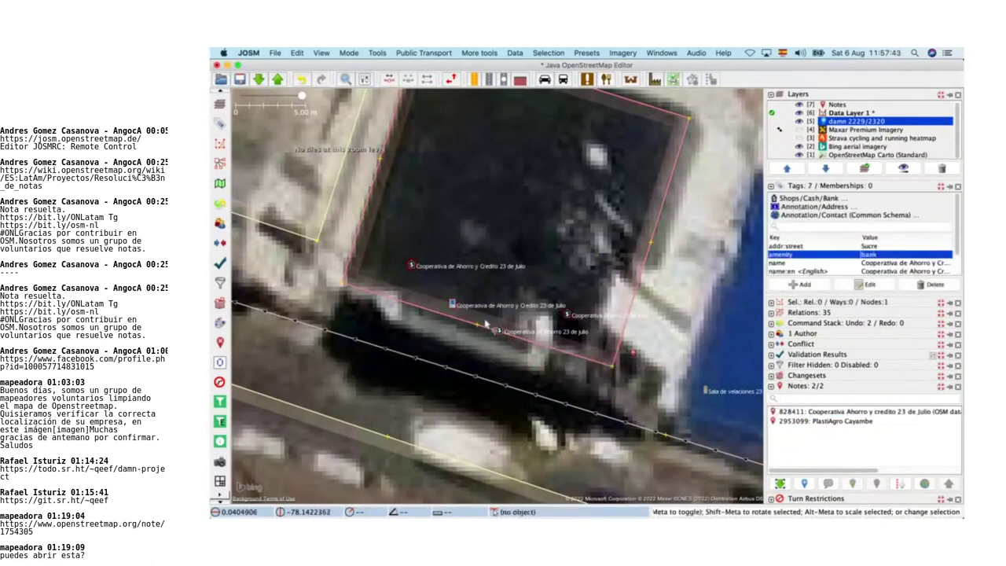
{"action": "left_click", "coordinate": [453, 303]}
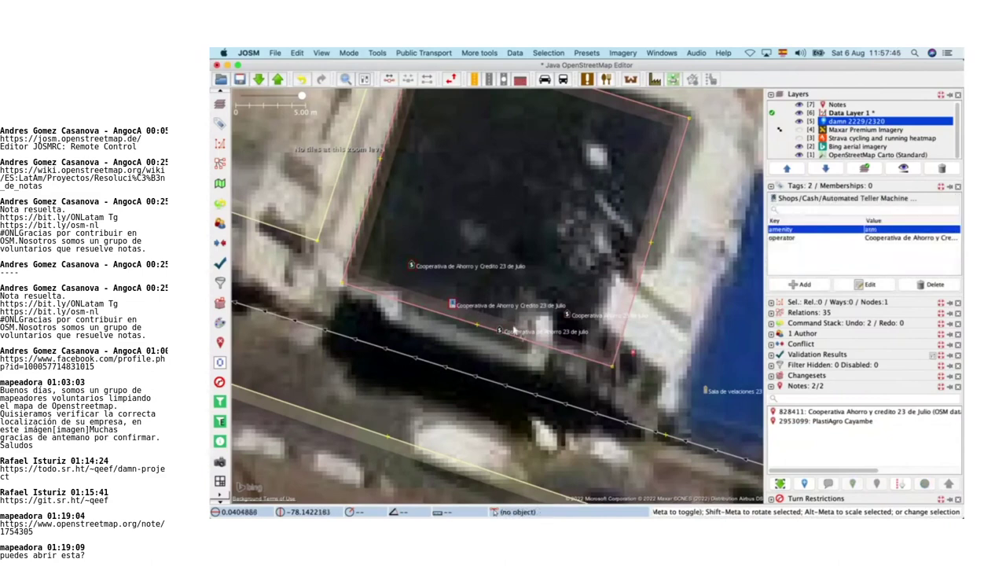
Step: Stack the three Cooperativa 23 de Julio bank nodes near the building's centre and select all three
{"action": "left_click_drag", "start_coordinate": [503, 332], "coordinate": [498, 236]}
{"action": "left_click", "coordinate": [567, 315]}
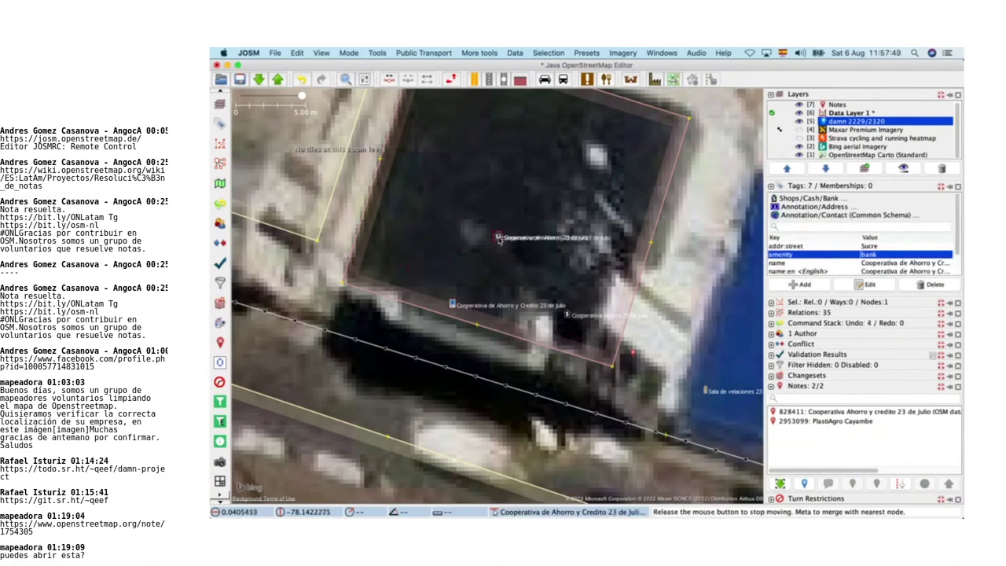
{"action": "mouse_move", "coordinate": [569, 319]}
{"action": "left_mouse_down"}
{"action": "mouse_move", "coordinate": [537, 249]}
{"action": "mouse_move", "coordinate": [466, 213]}
{"action": "mouse_move", "coordinate": [522, 256]}
{"action": "mouse_move", "coordinate": [526, 209]}
{"action": "left_mouse_up"}
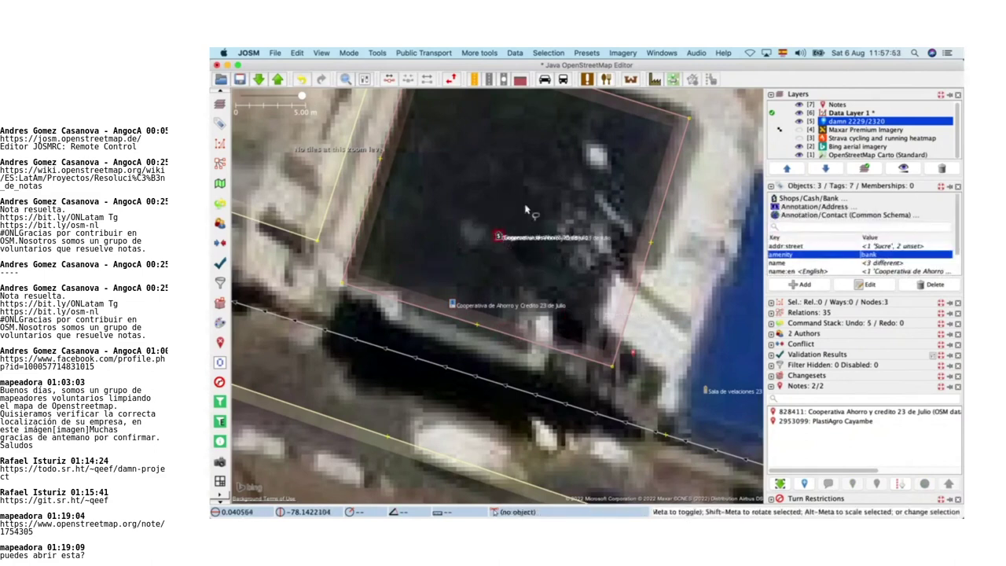
Step: Try to merge the three stacked bank nodes, cancel the tag conflict dialog and undo the last node moves
{"action": "key", "text": "m"}
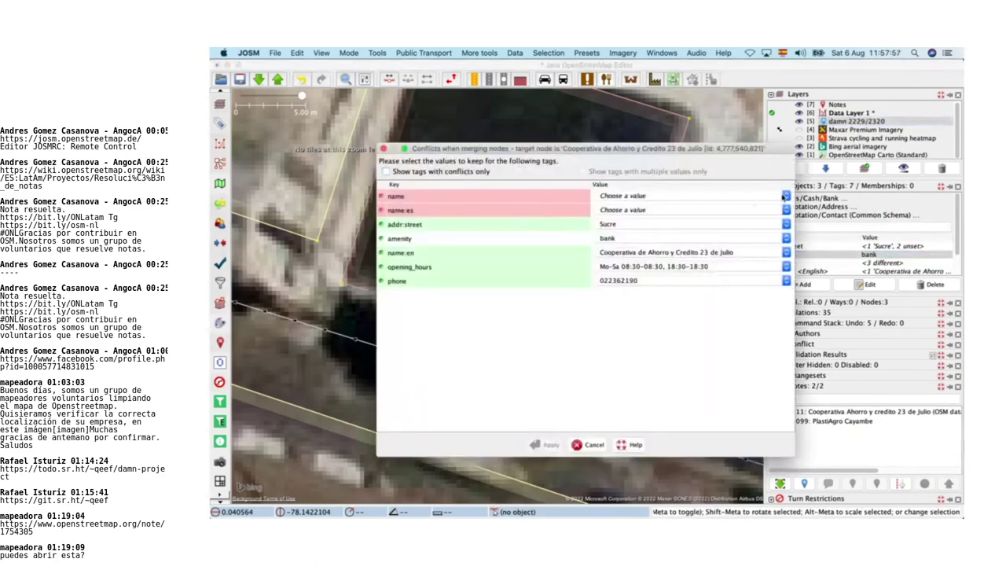
{"action": "key", "text": "Escape"}
{"action": "key", "text": "super+z"}
{"action": "key", "text": "super+z"}
{"action": "key", "text": "super+z"}
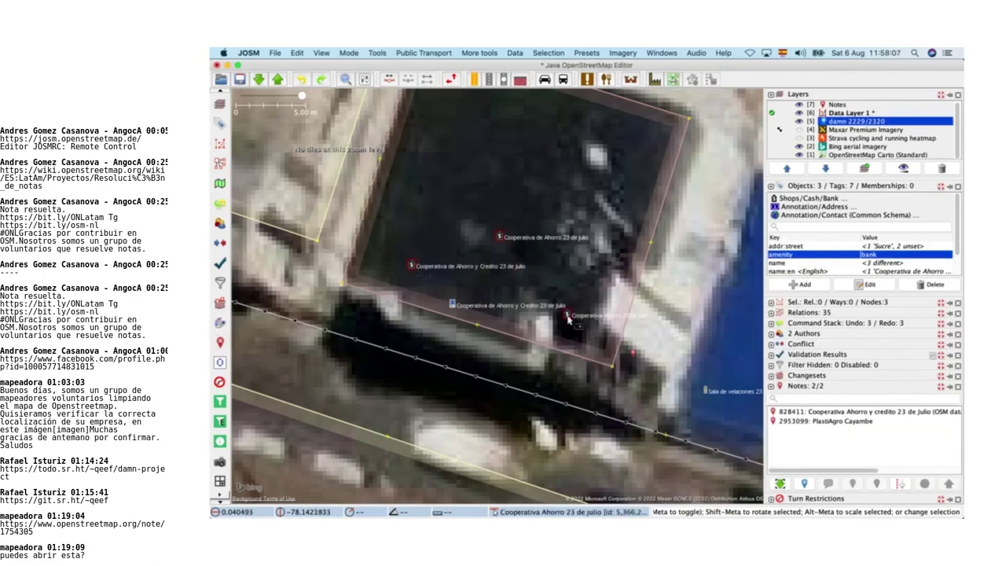
Step: Merge the three selected bank nodes, choosing "Cooperativa de Ahorro y Credito 23 de Julio" for both name and name:es
{"action": "key", "text": "m"}
{"action": "left_click", "coordinate": [787, 197]}
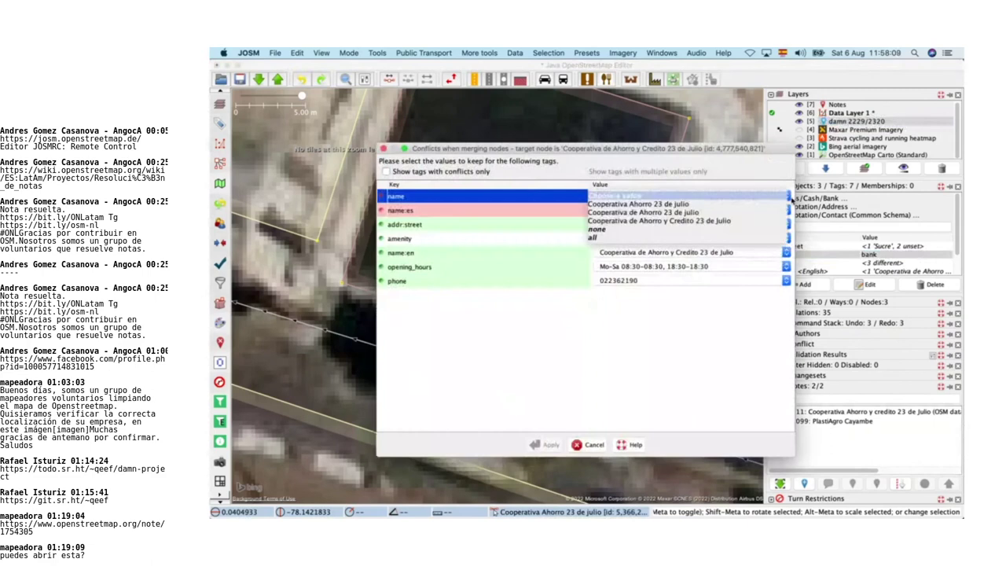
{"action": "left_click", "coordinate": [730, 222]}
{"action": "left_click", "coordinate": [788, 211]}
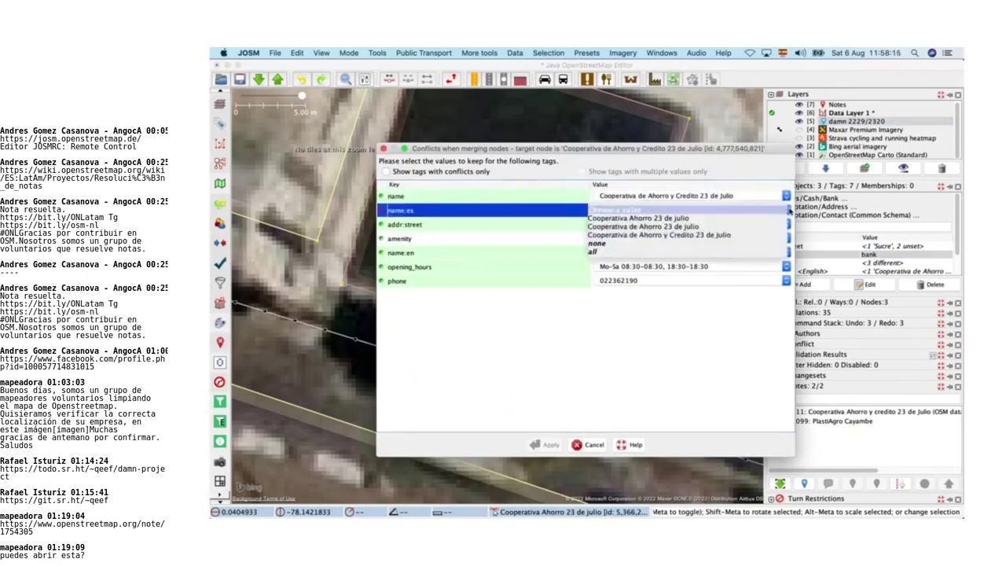
{"action": "left_click", "coordinate": [759, 236]}
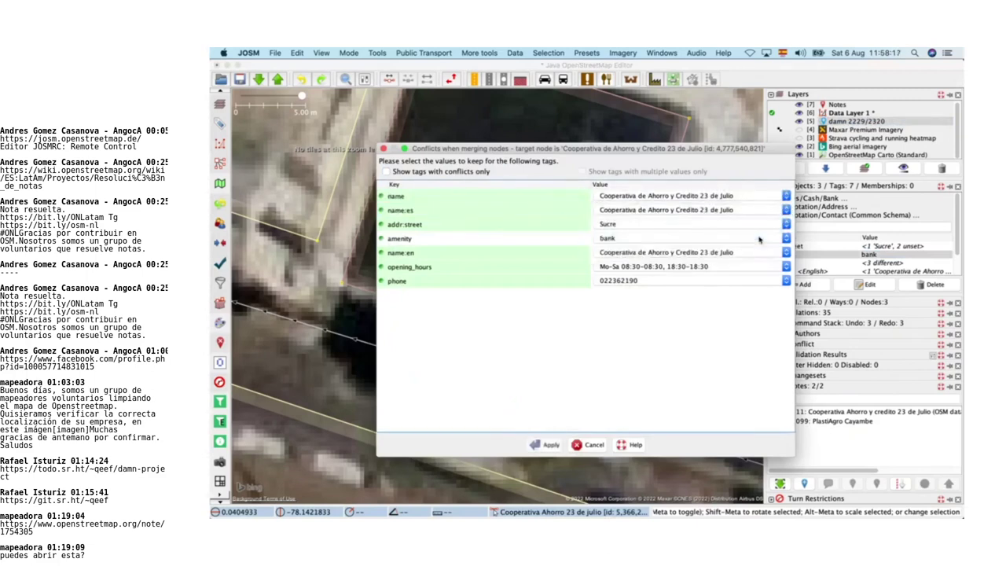